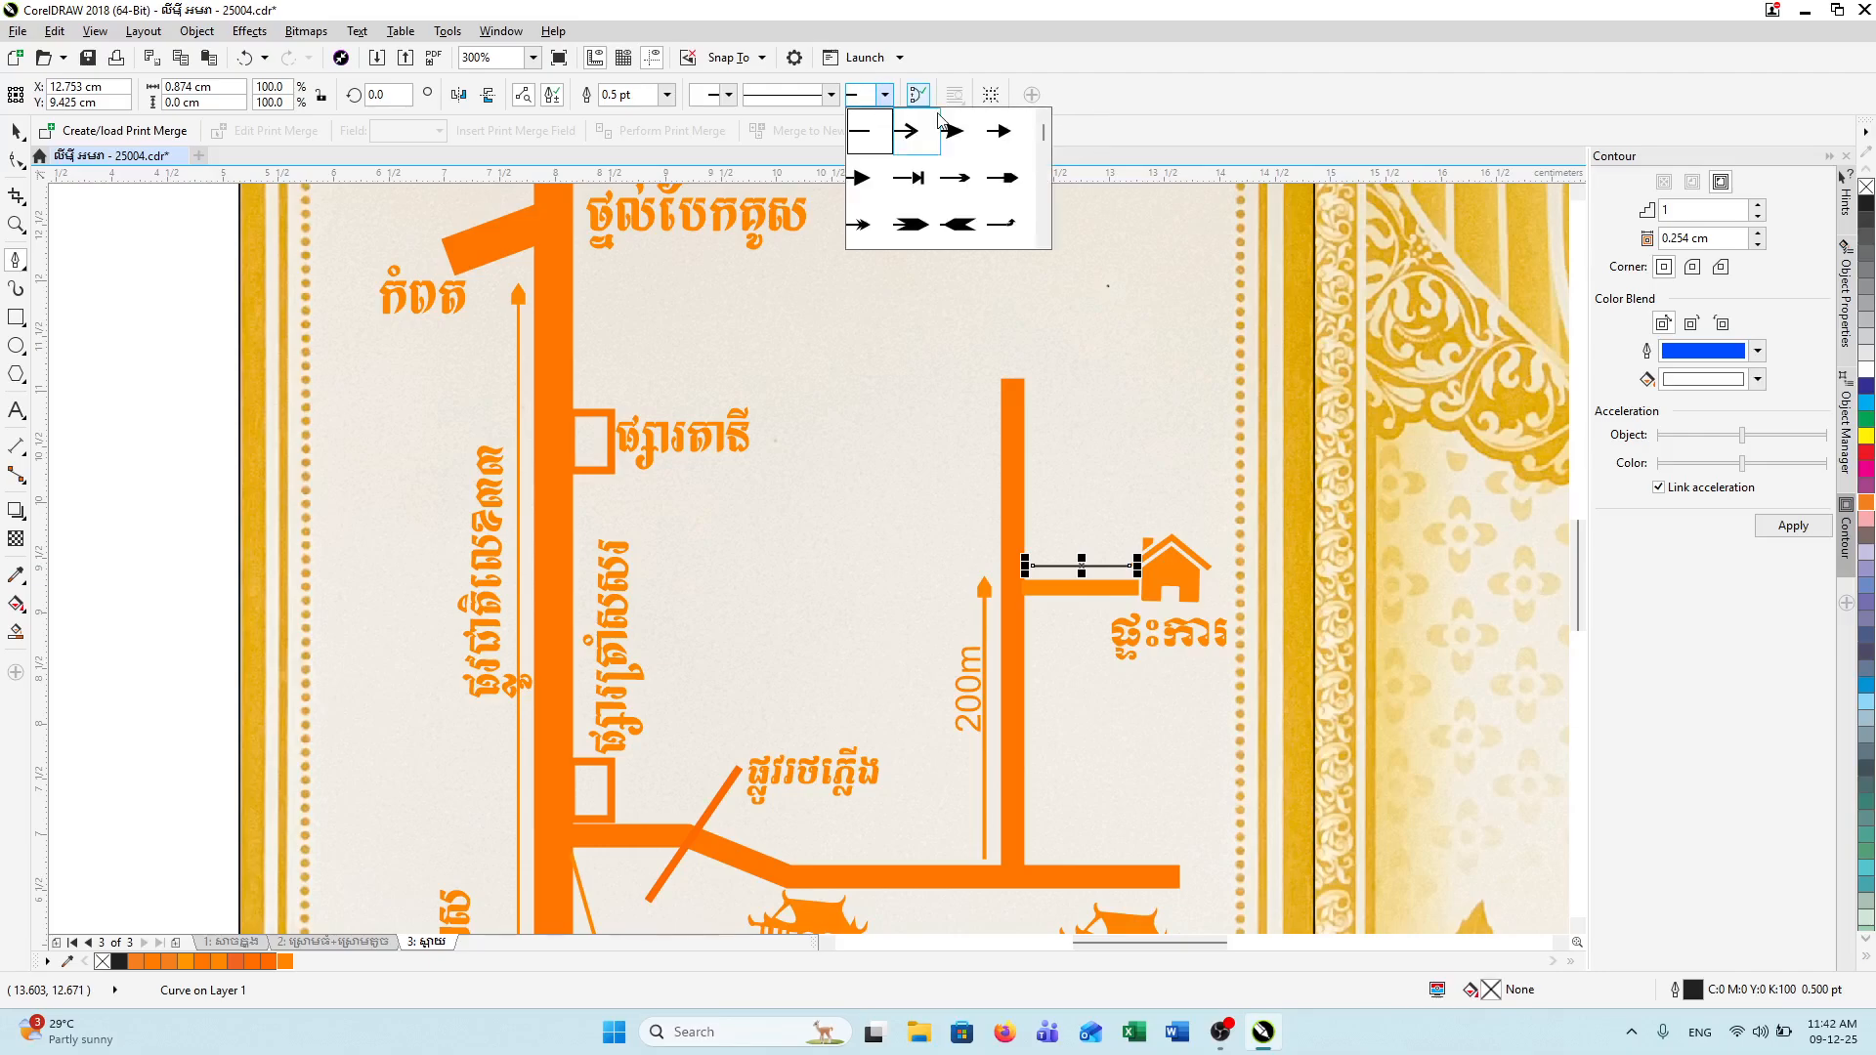
Step: Give the short line by the house an end arrowhead and a 0.75 pt width
click(1006, 174)
click(667, 95)
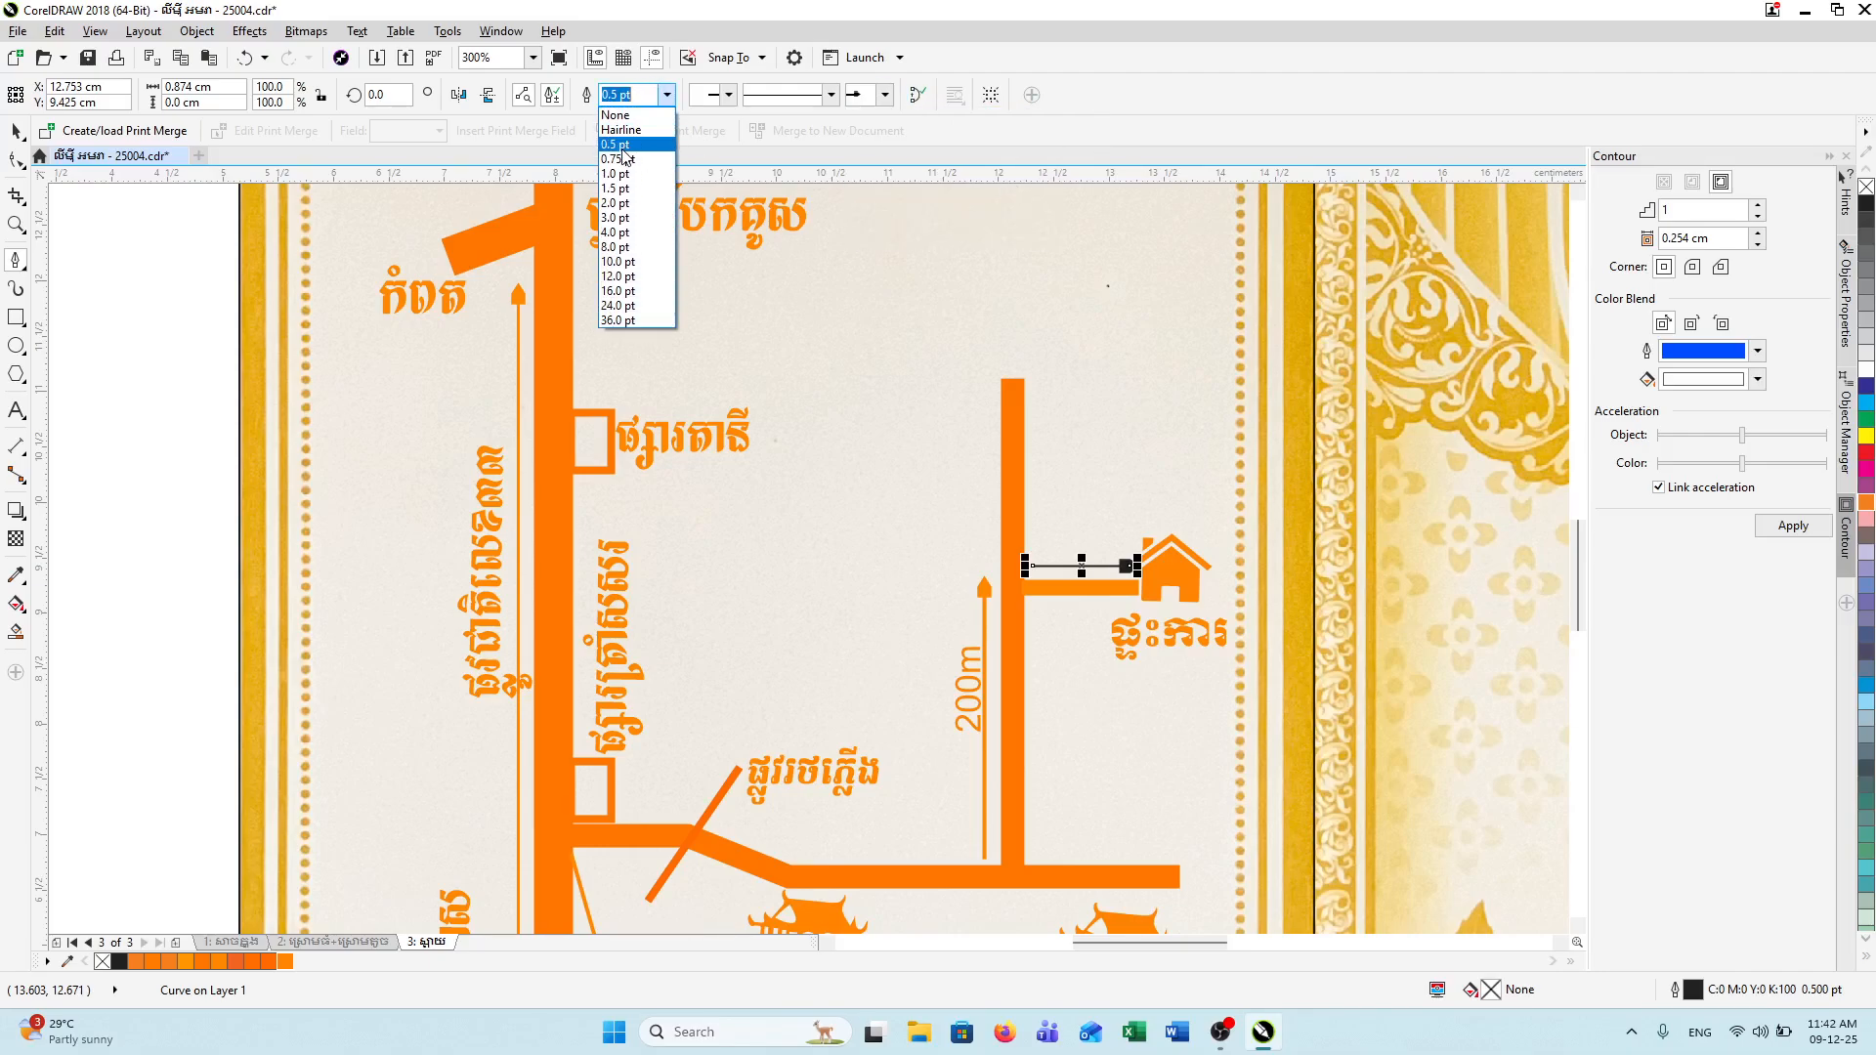
click(622, 176)
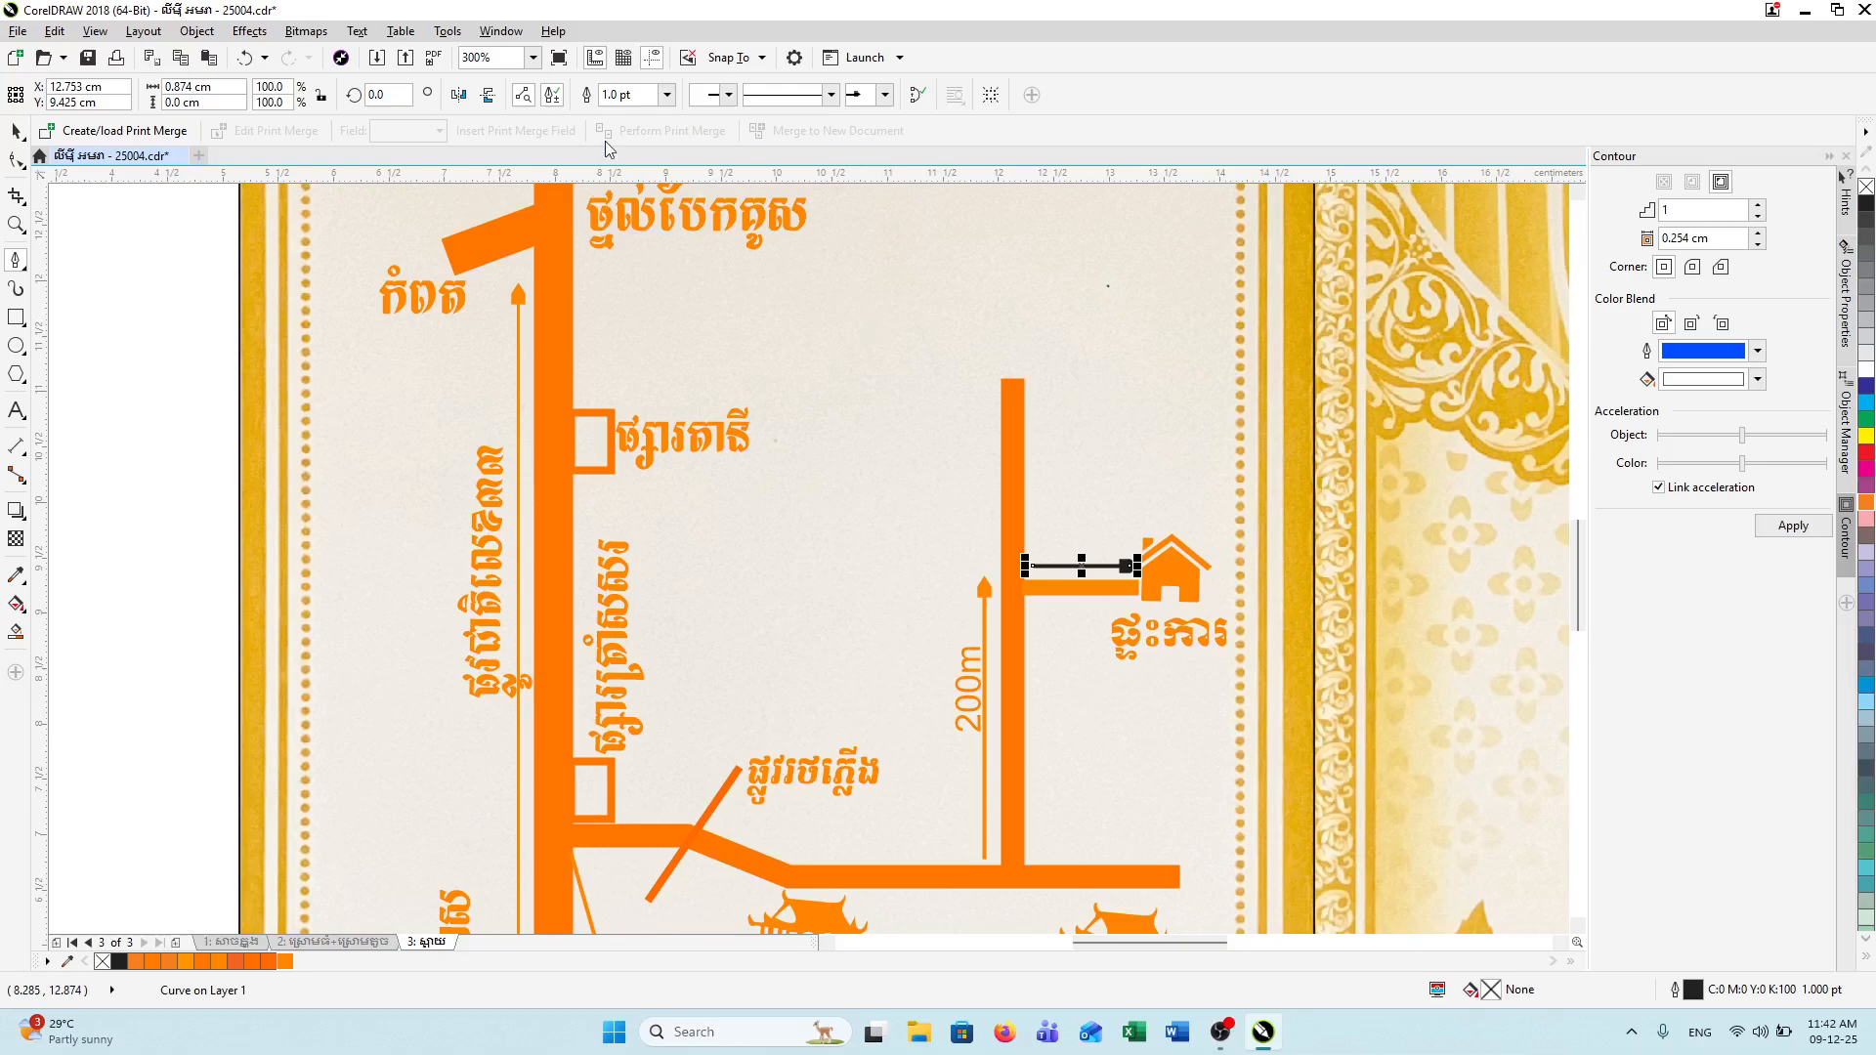
click(666, 95)
click(624, 159)
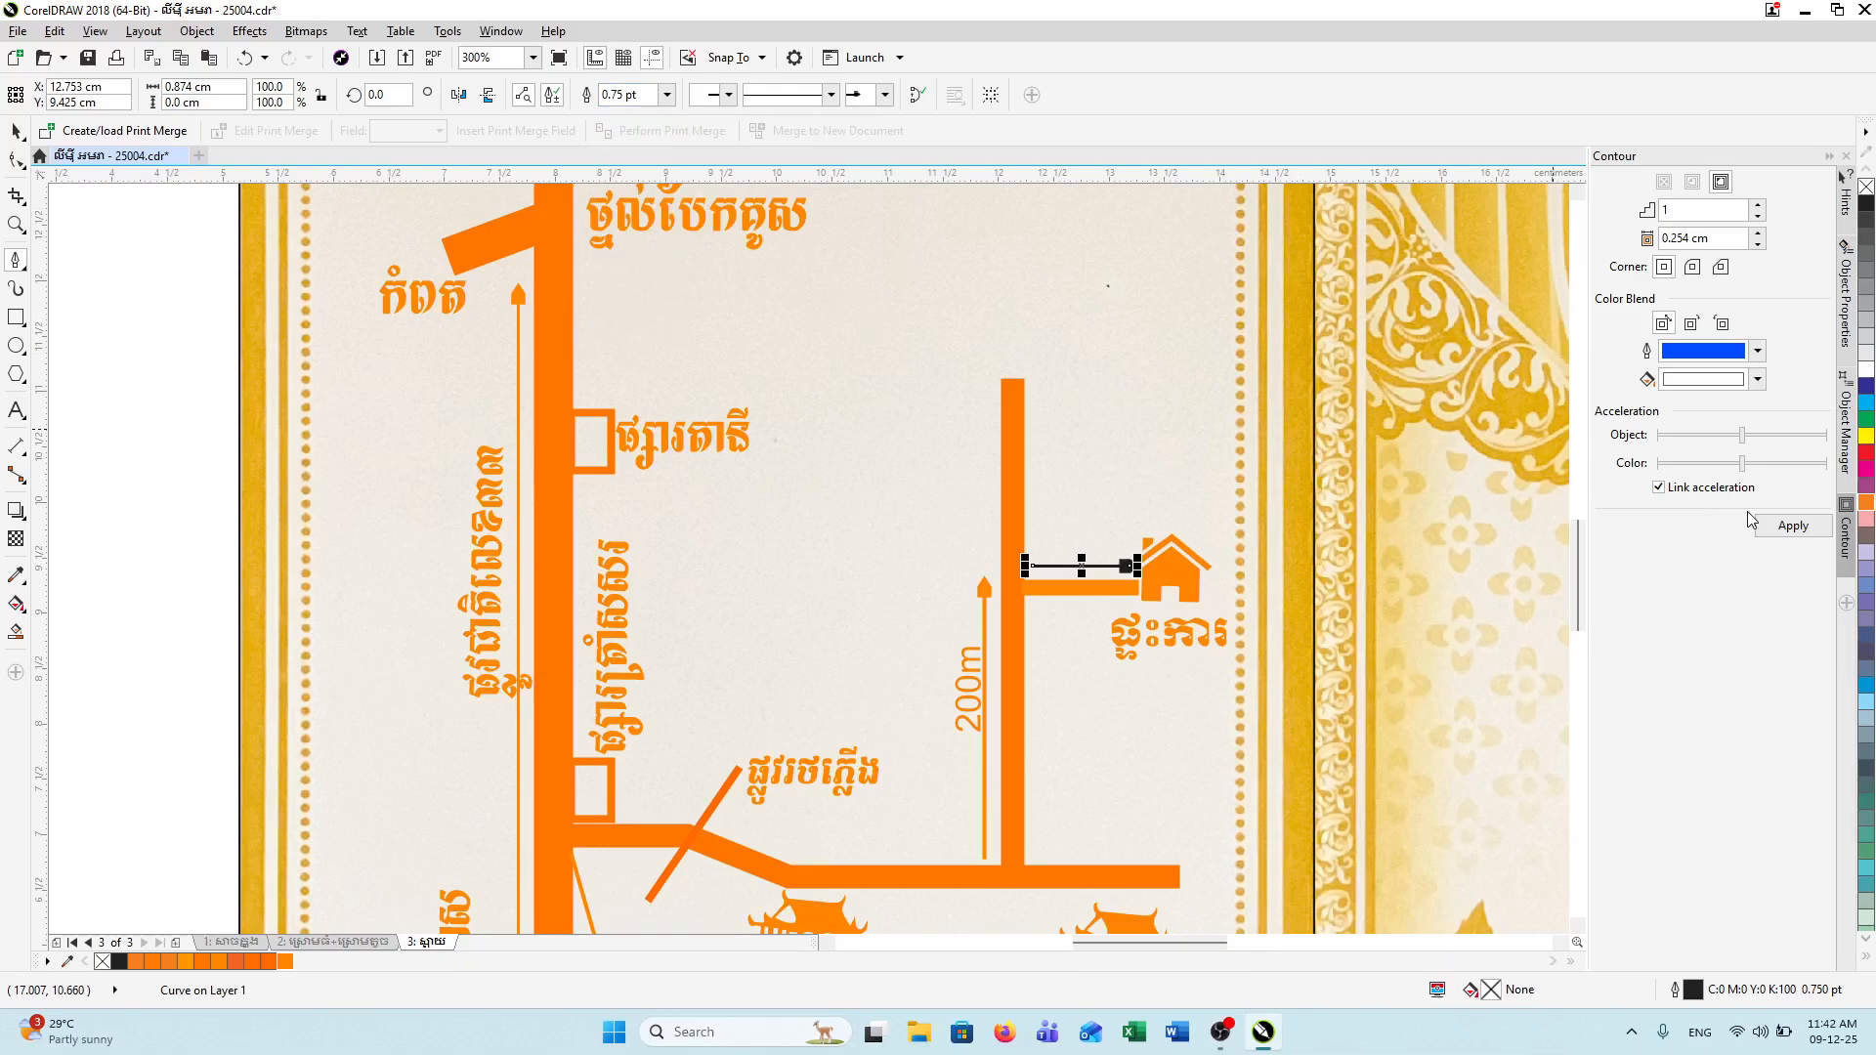
Step: Set the line's outline colour to a bright RGB orange in Outline Pen
double_click(1693, 990)
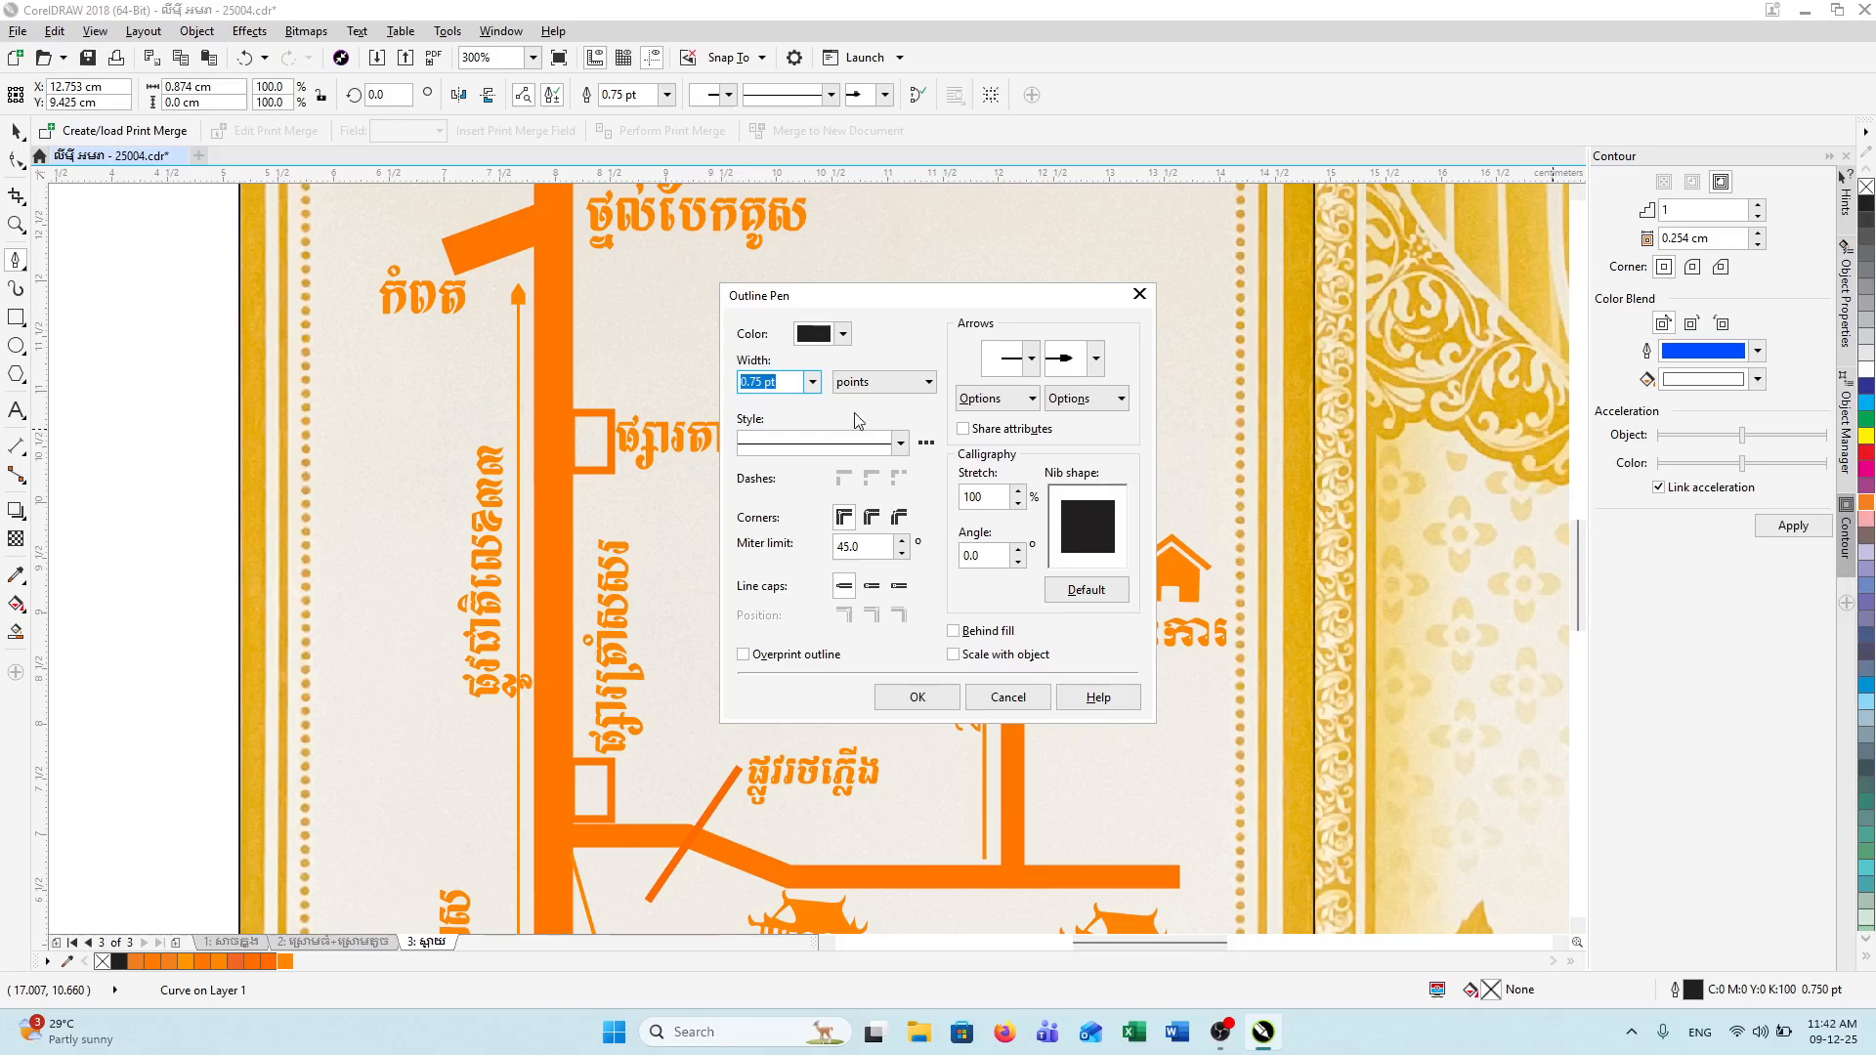
click(842, 334)
click(874, 414)
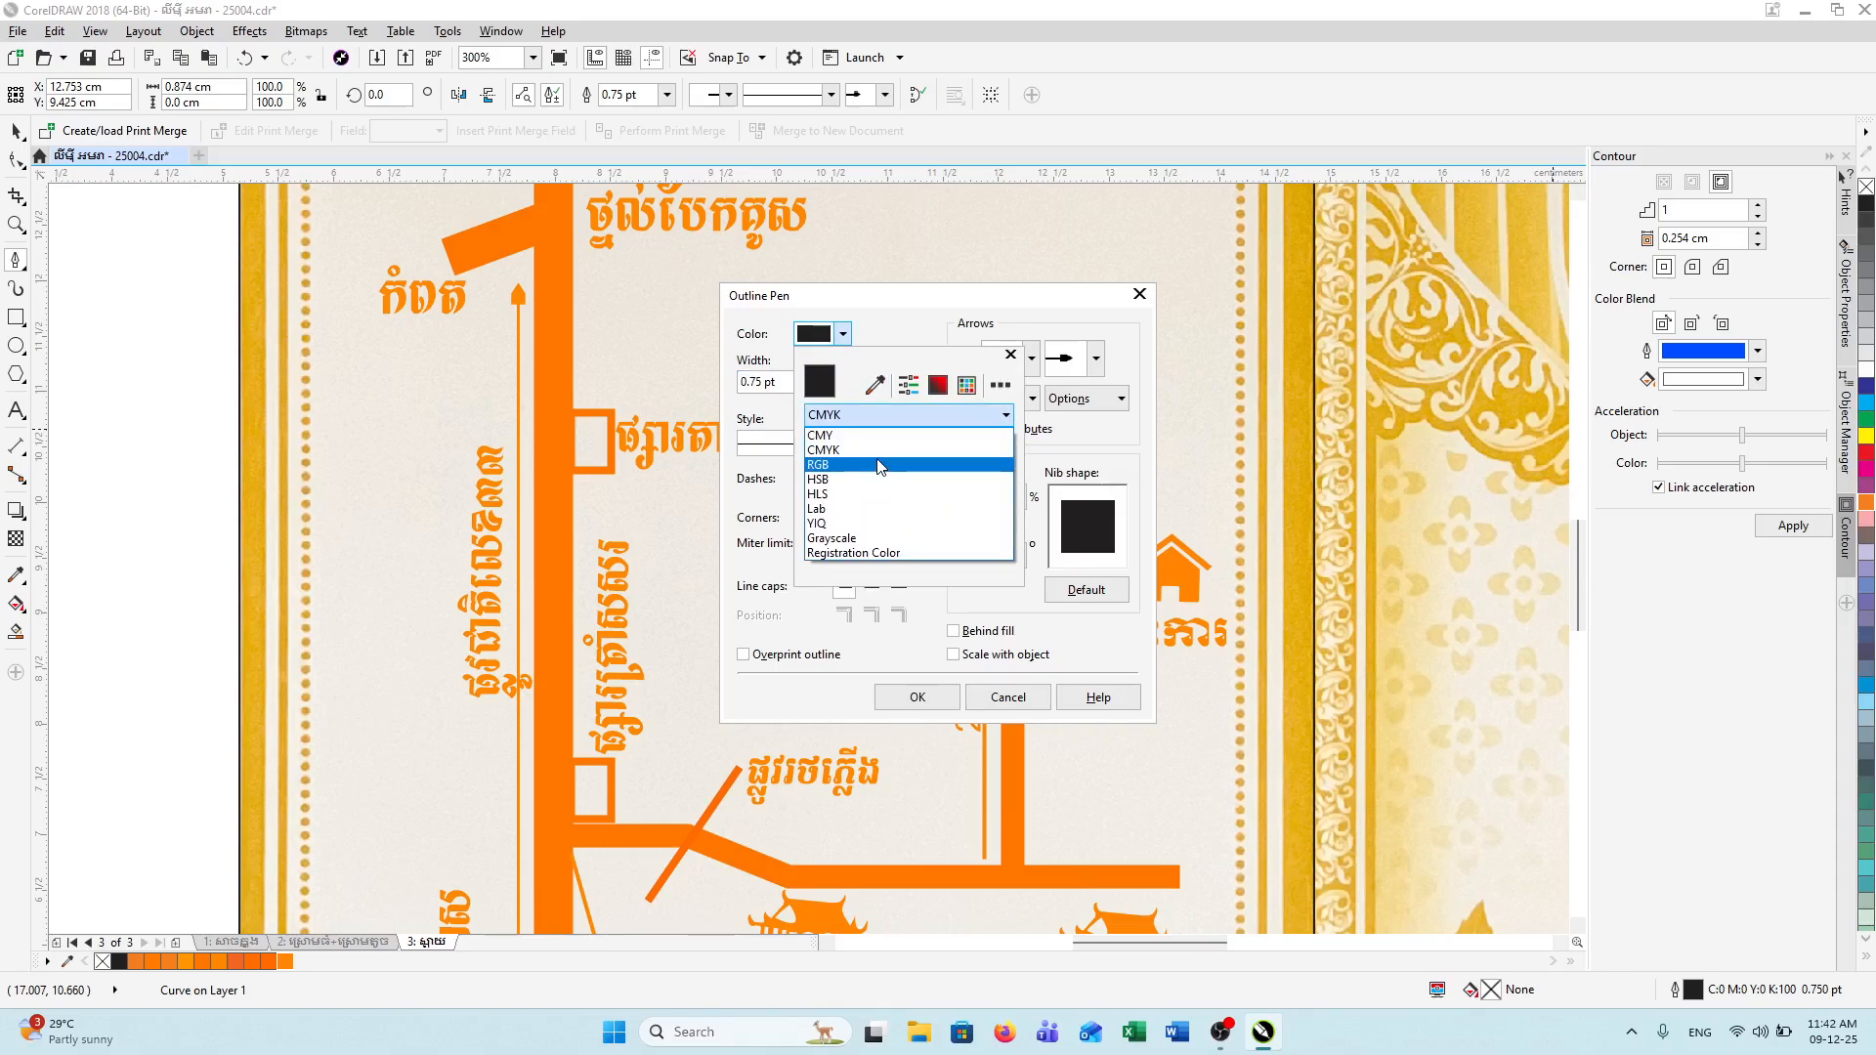
click(880, 465)
click(937, 534)
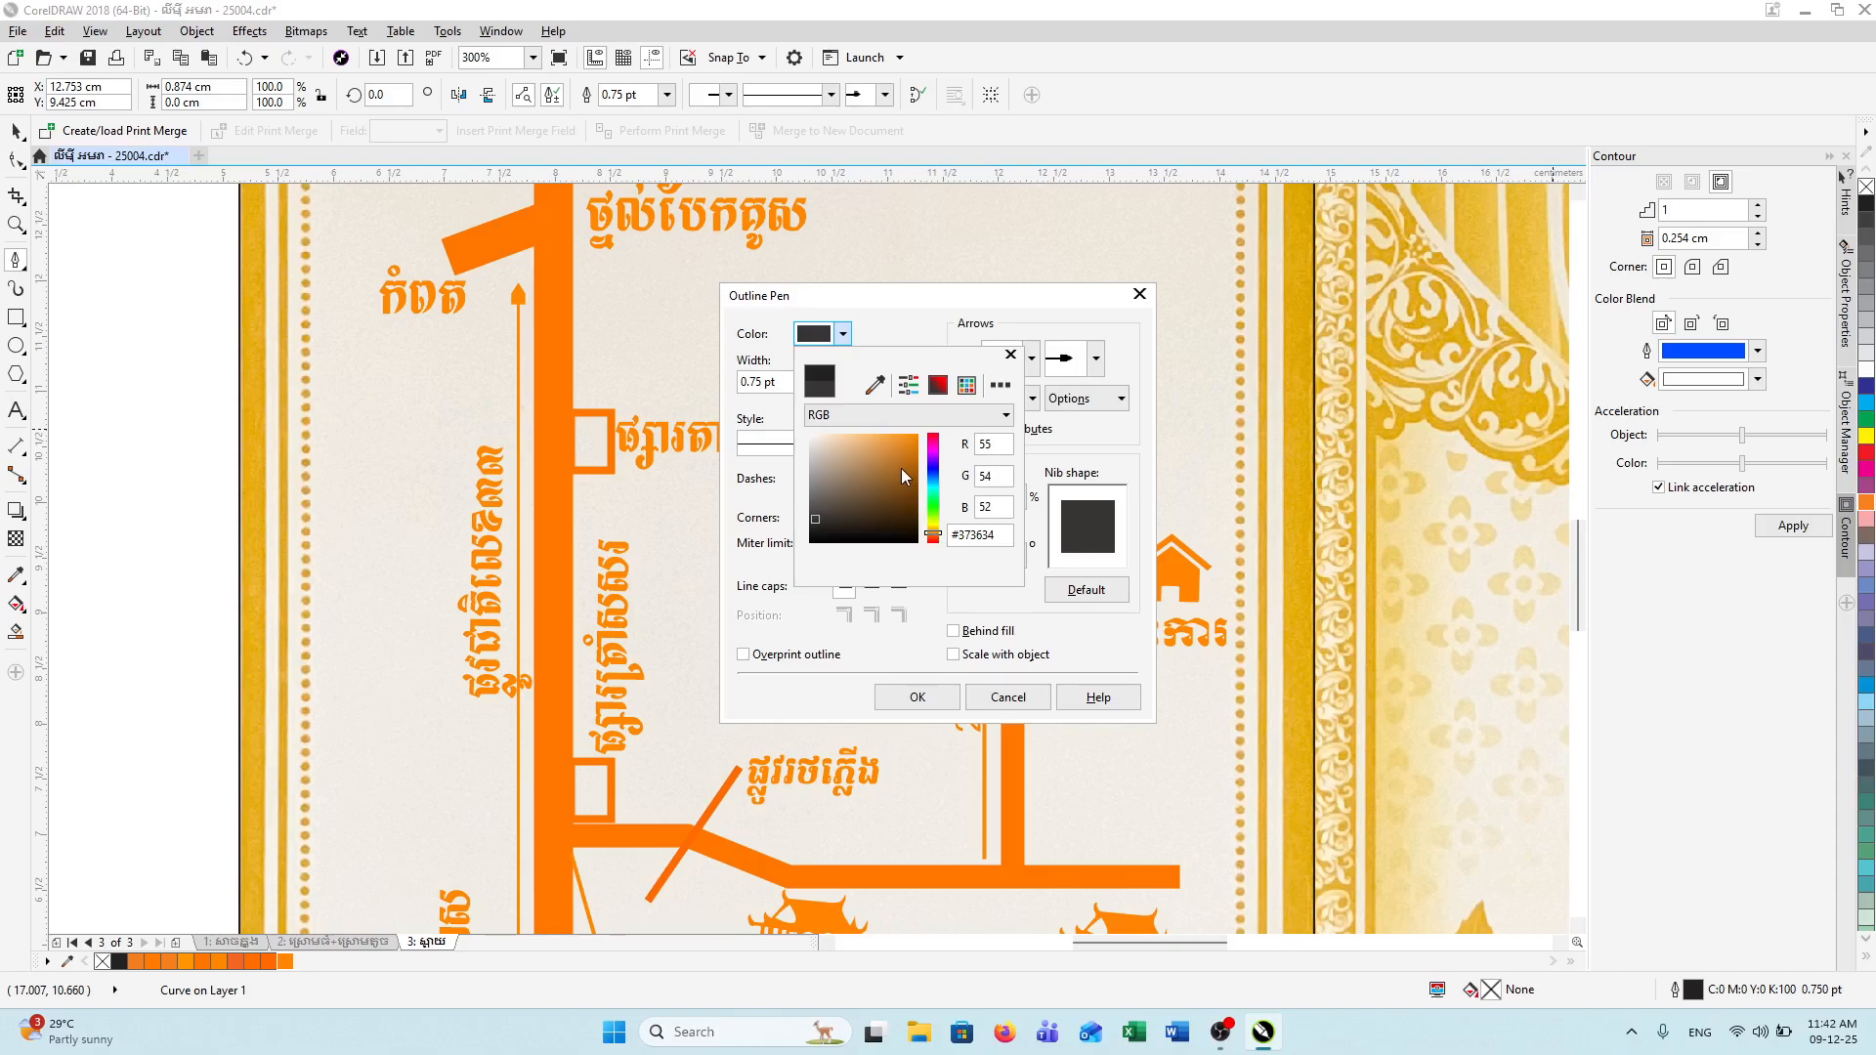
drag(896, 459, 940, 414)
click(924, 700)
click(928, 700)
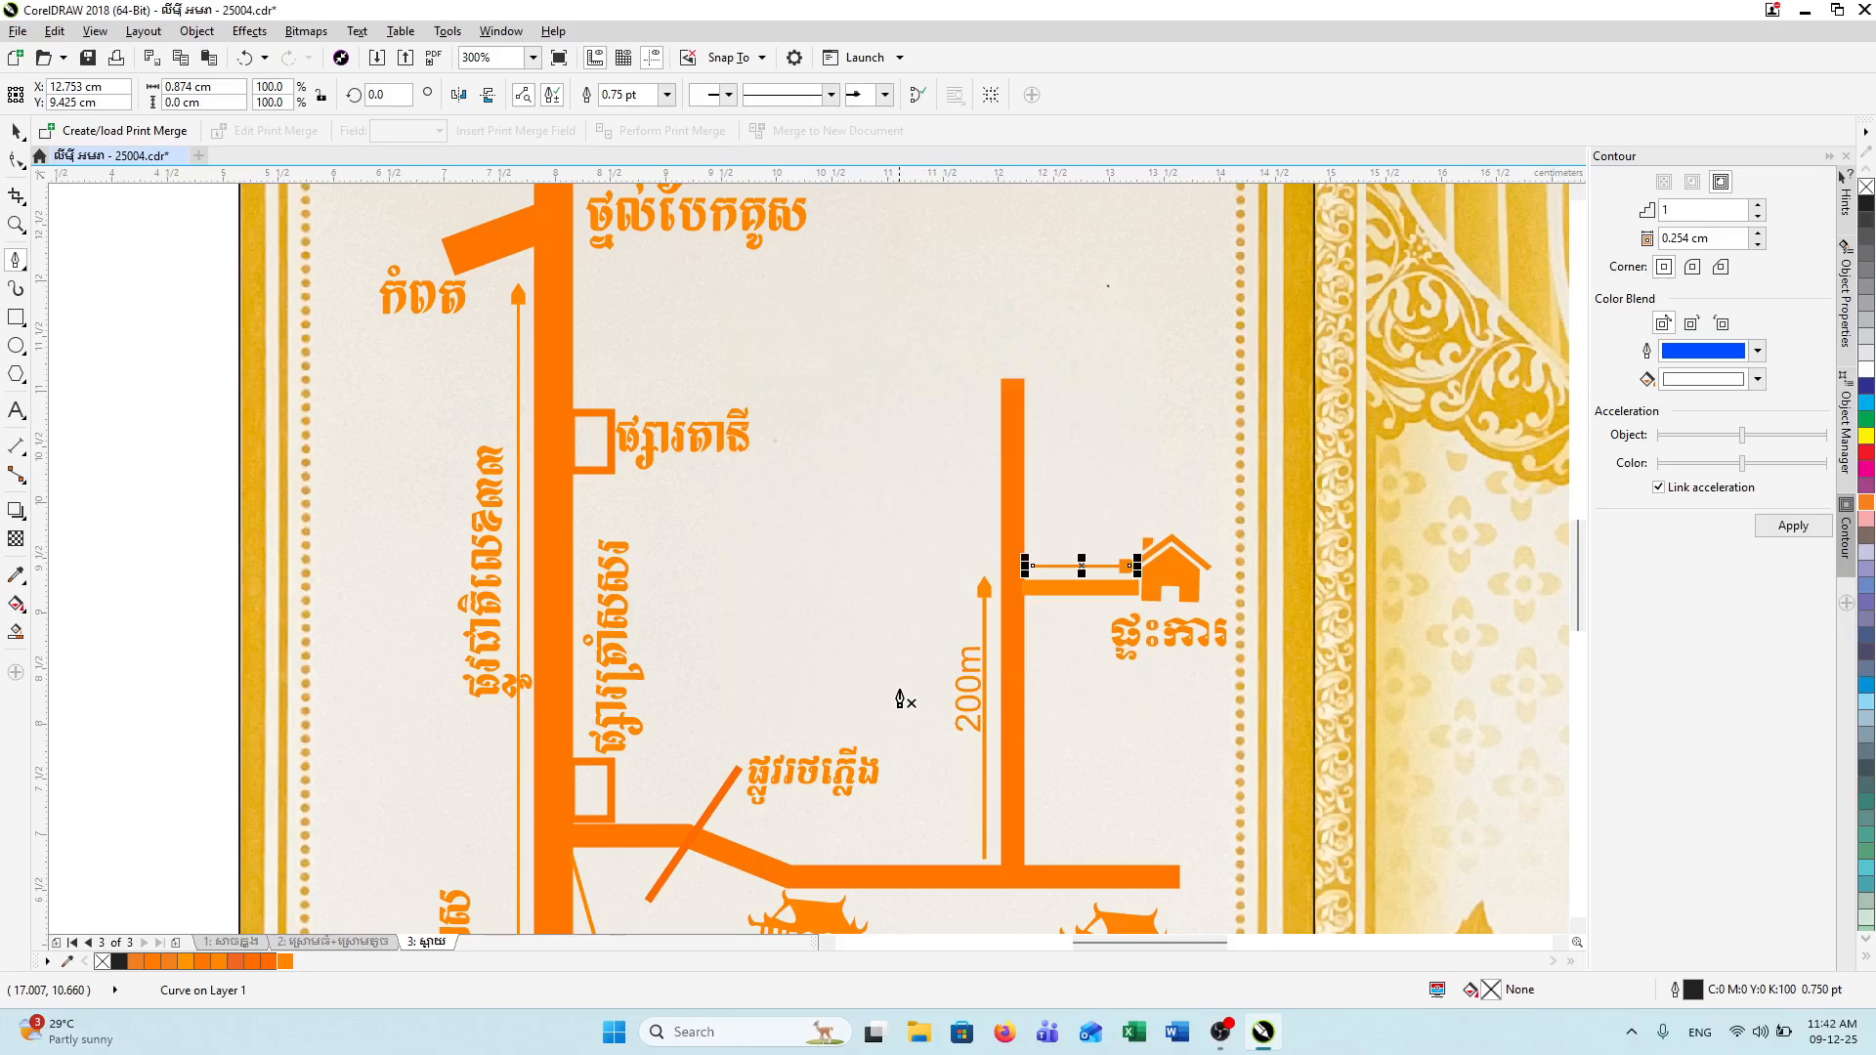
Step: Copy the vertical 200m label above the house branch and rotate it horizontal
click(16, 129)
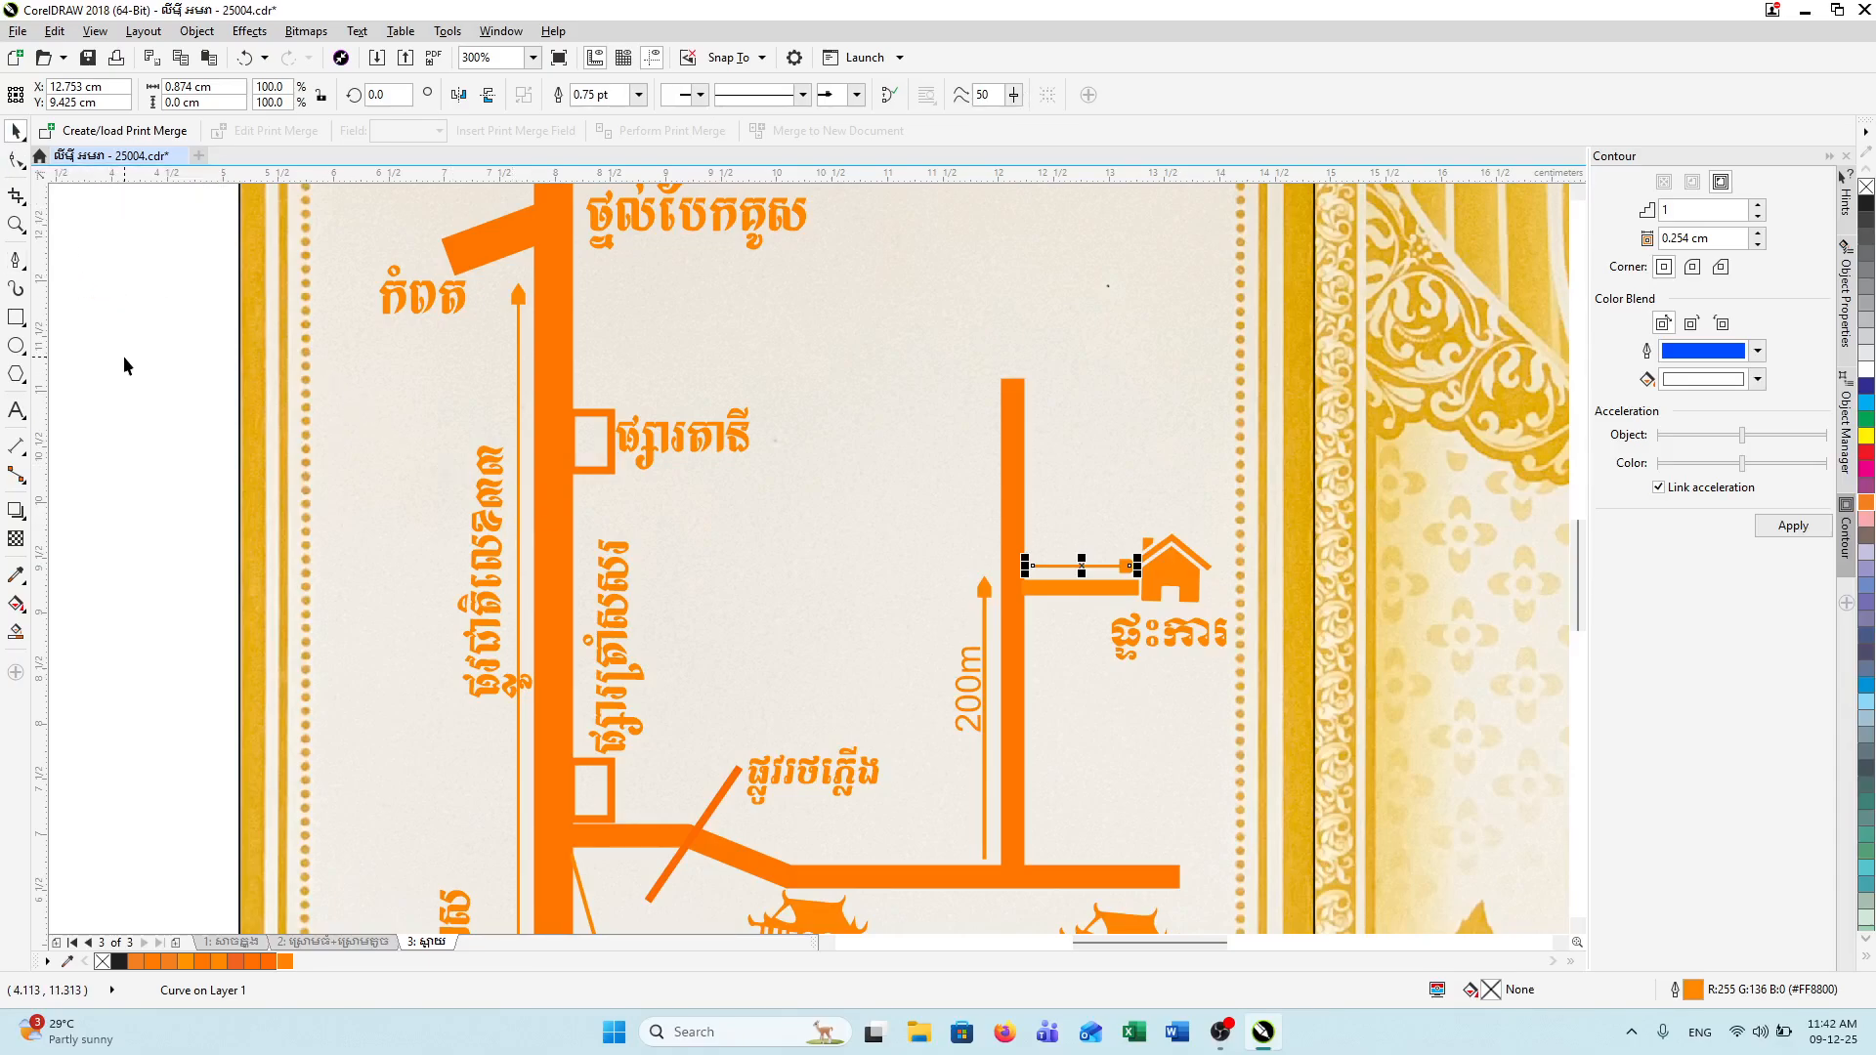
click(1034, 547)
click(967, 674)
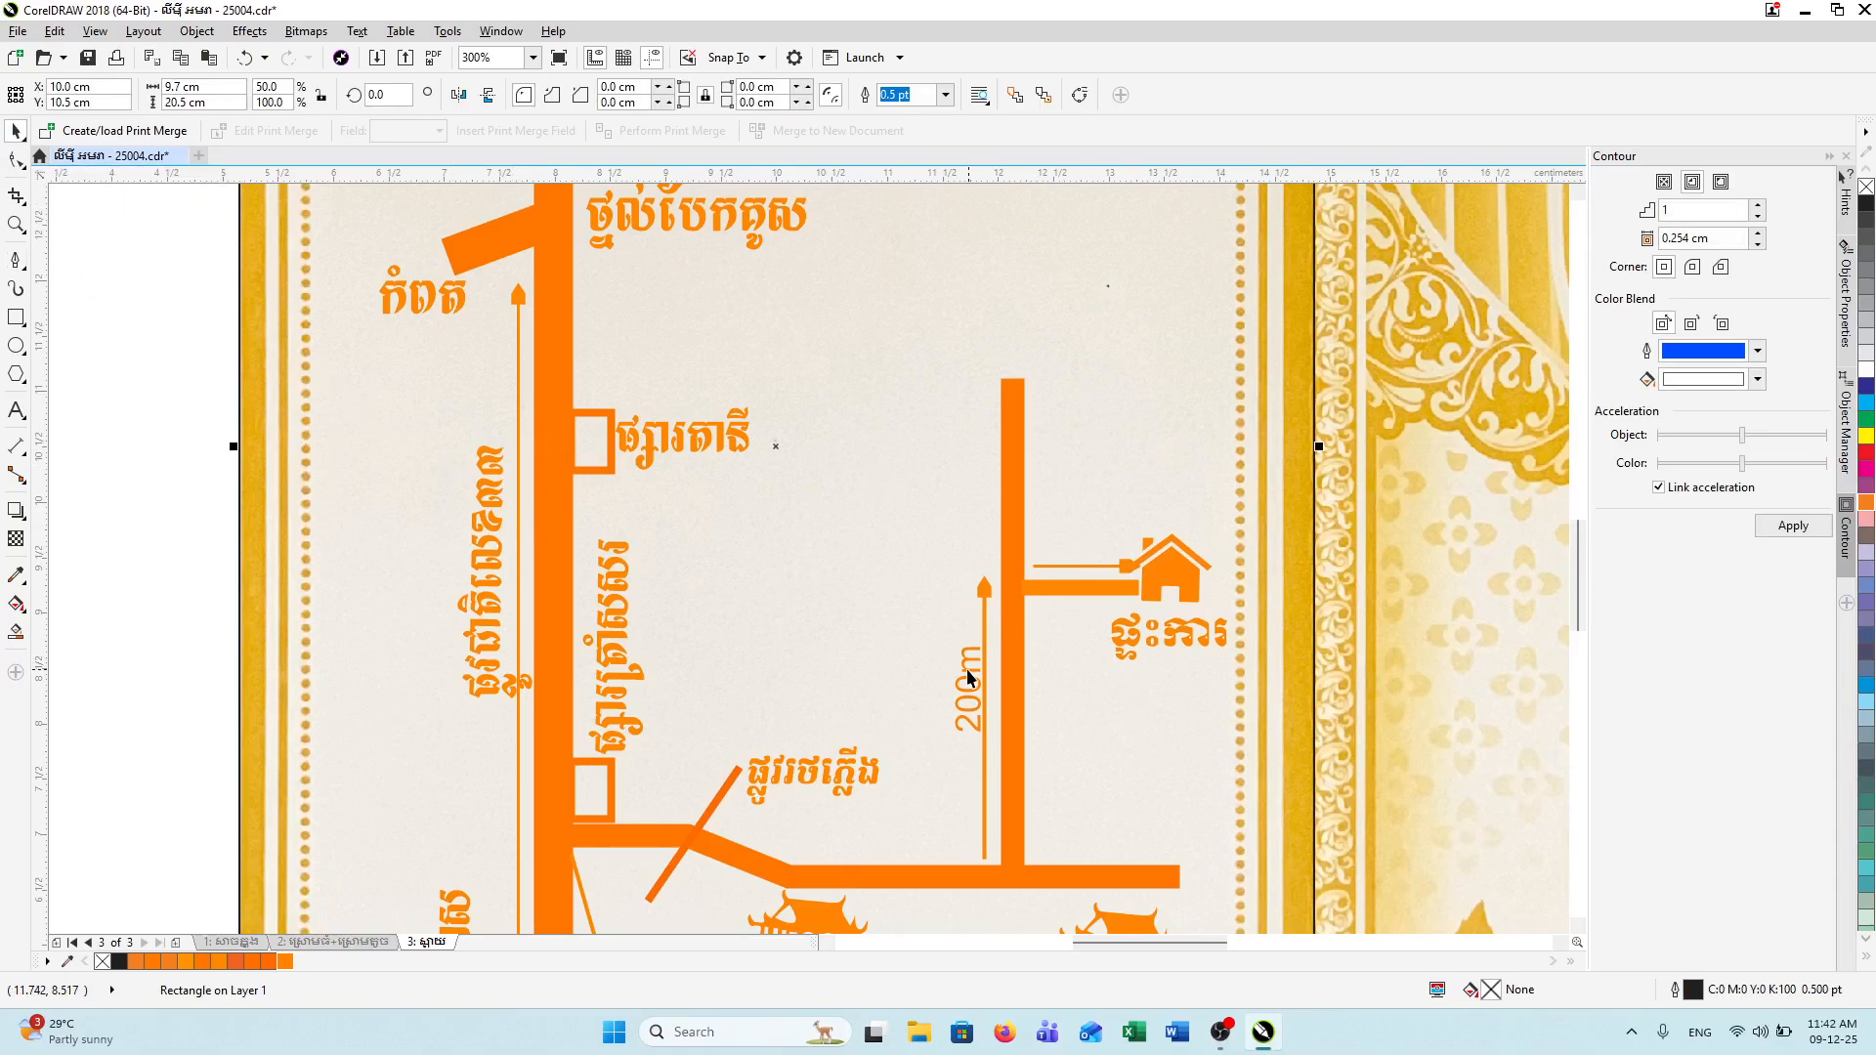
click(965, 681)
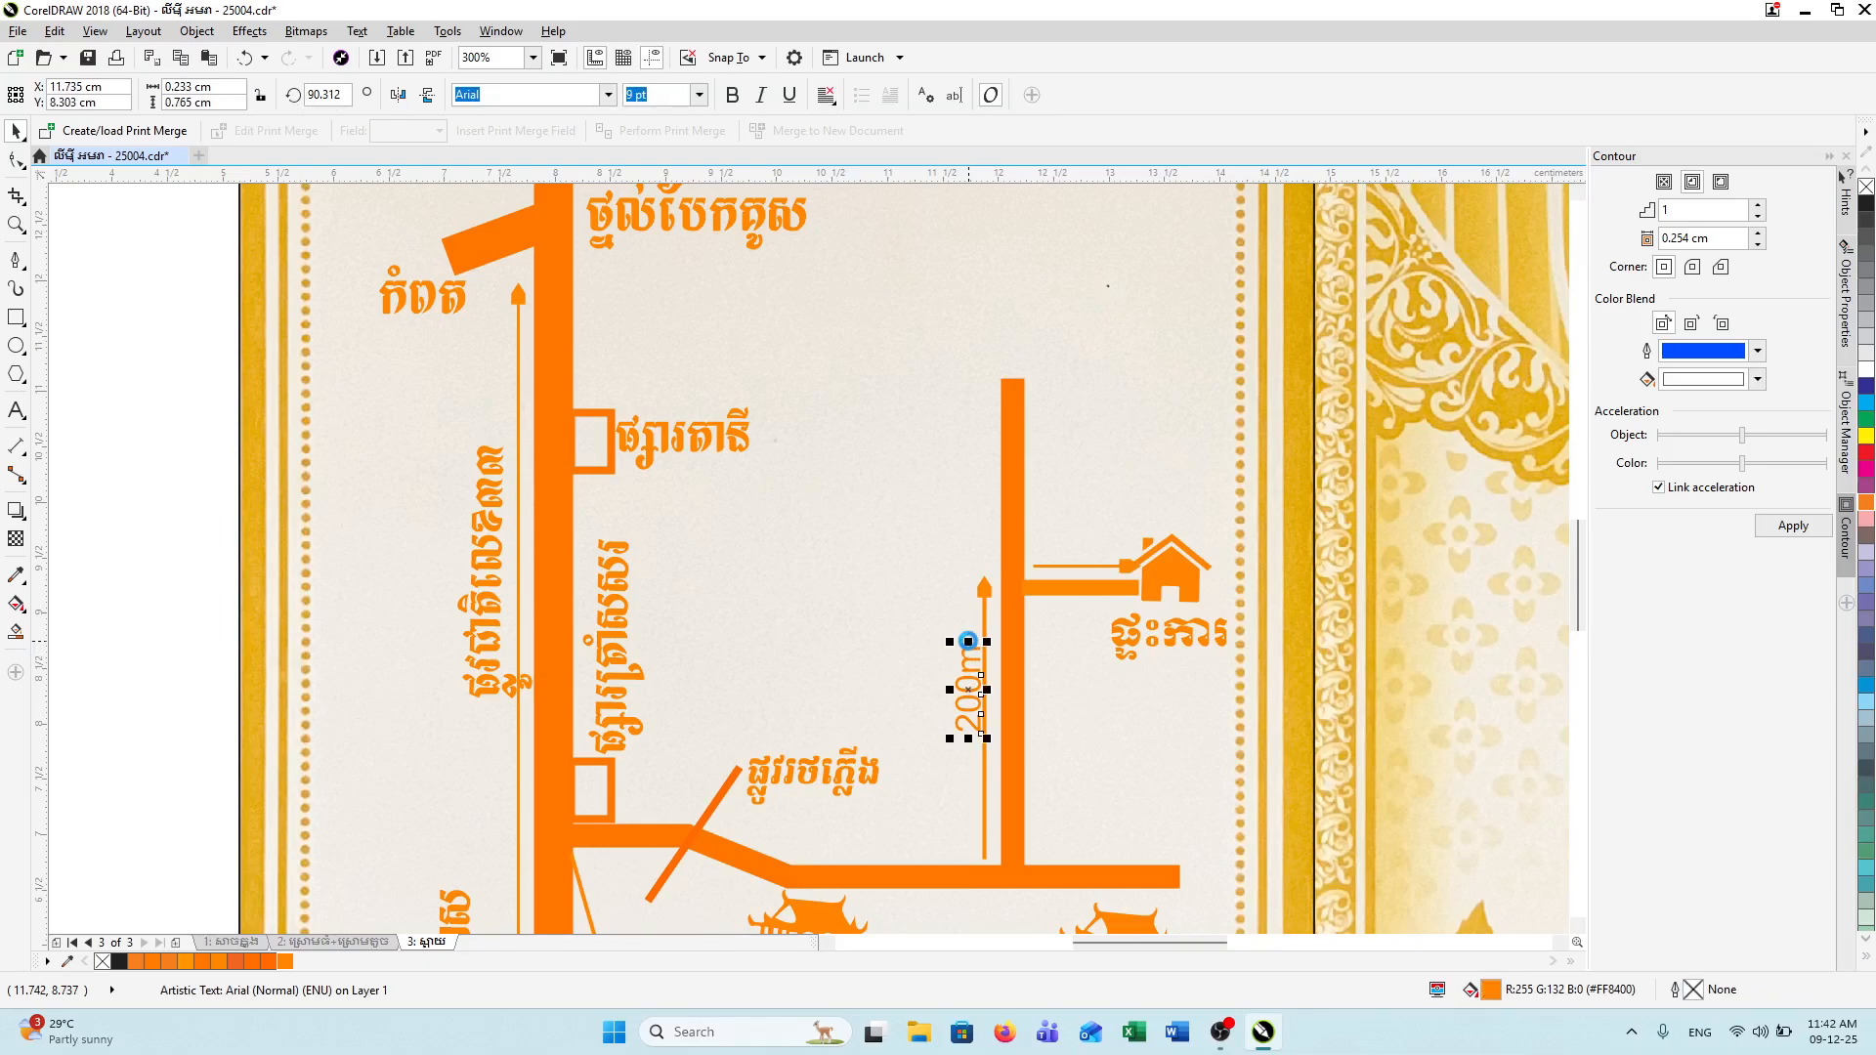
drag(972, 671, 1087, 553)
right_click(1071, 485)
click(1071, 487)
Step: Edit the copied label's text to read 20m
click(16, 410)
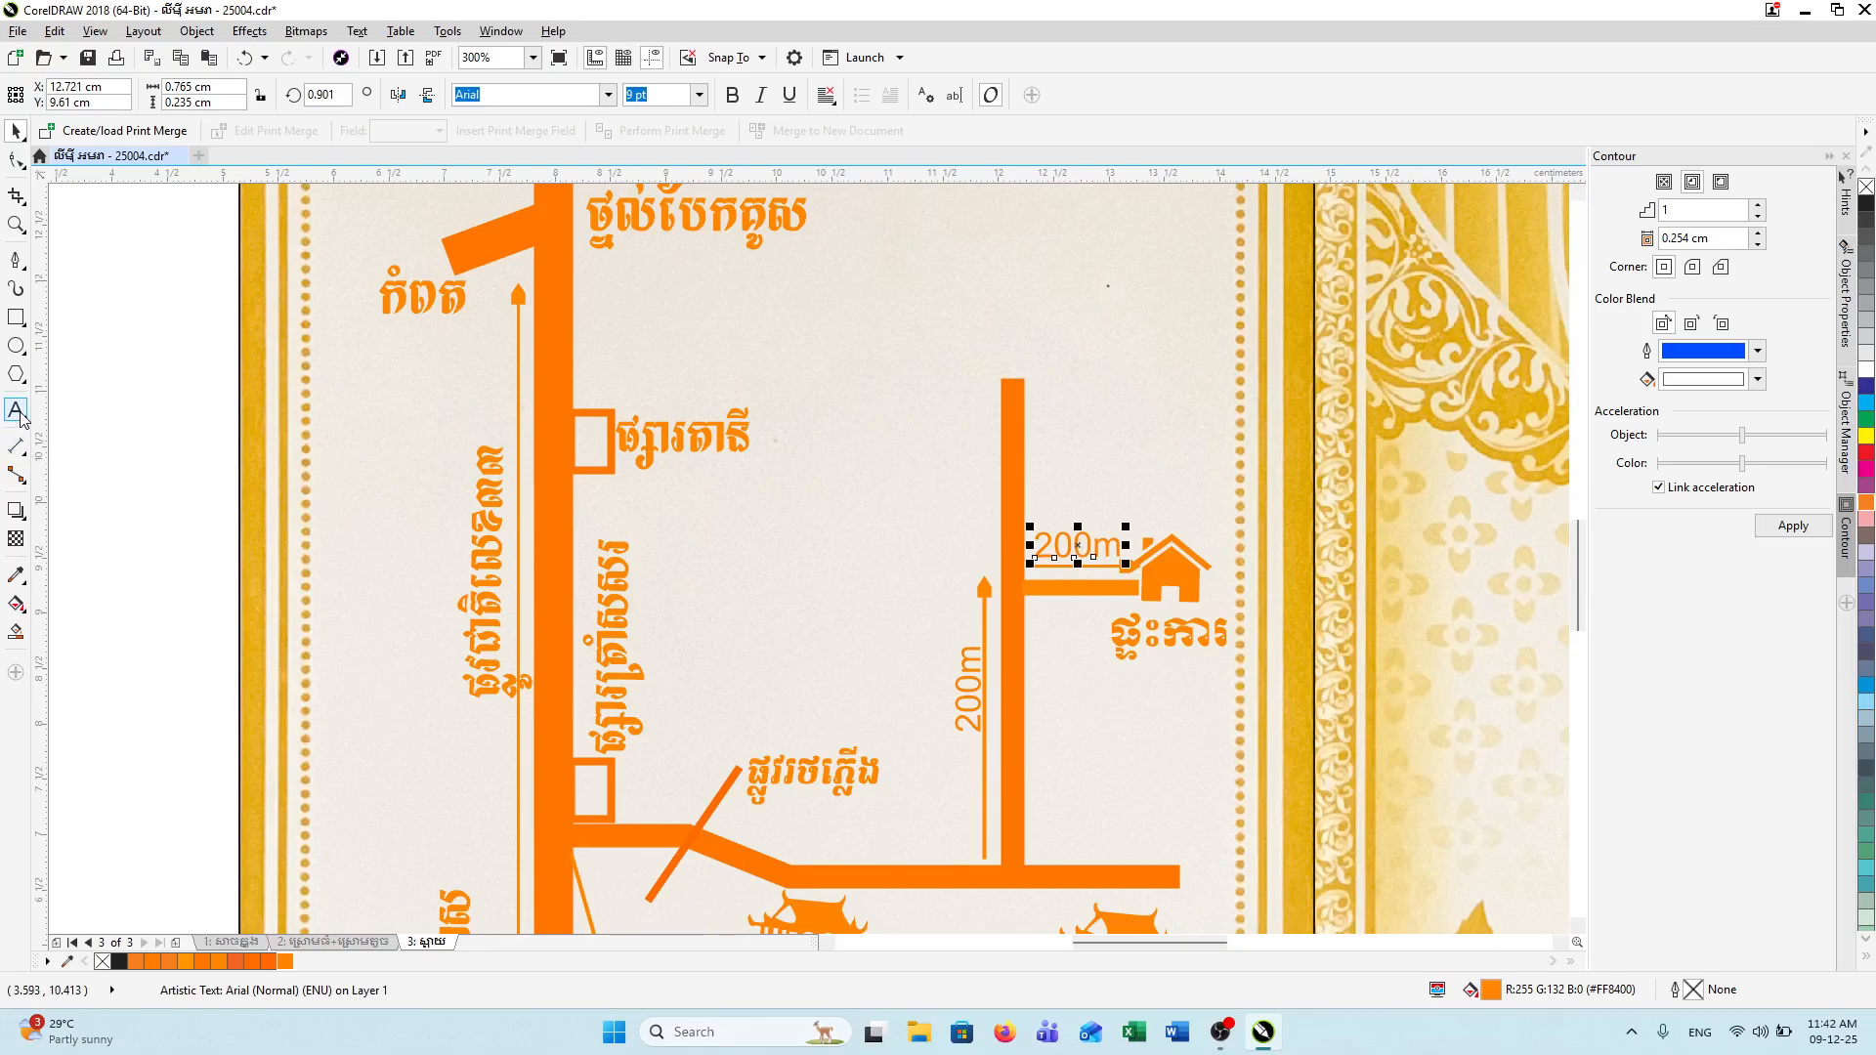
double_click(1092, 548)
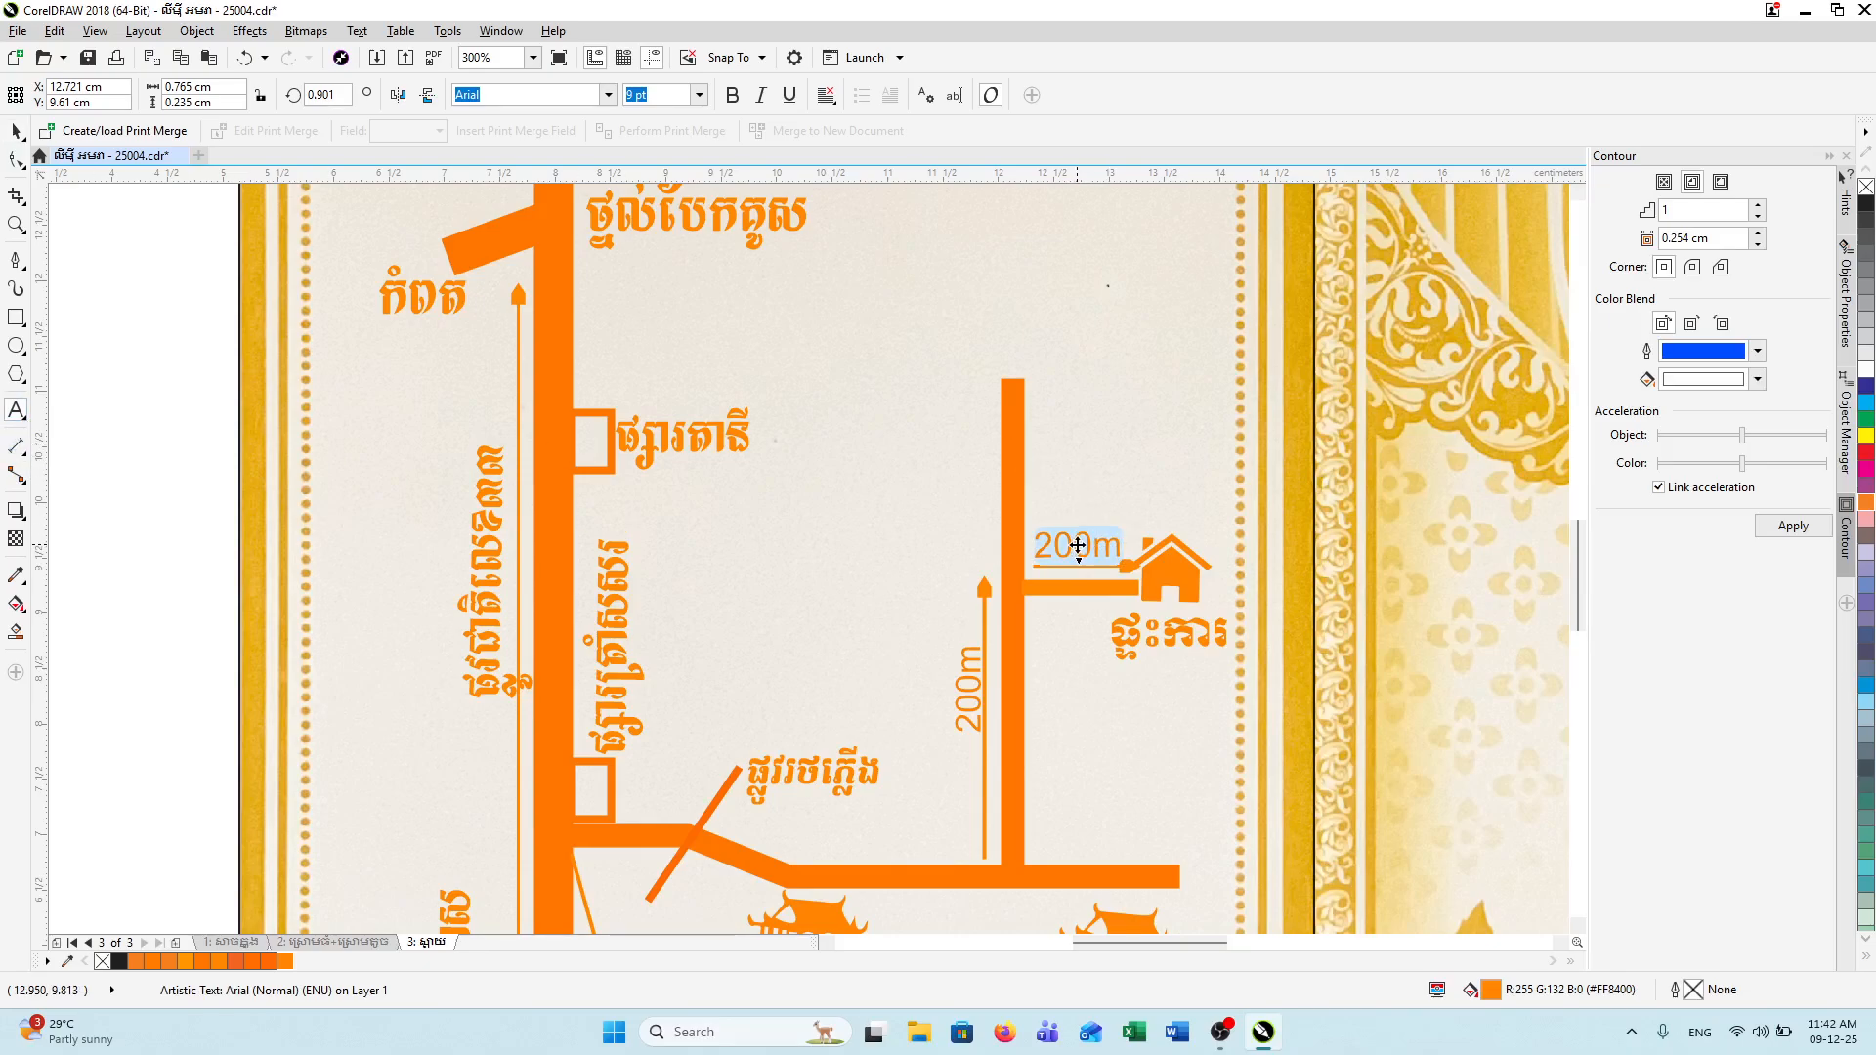
click(1077, 545)
key(BackSpace)
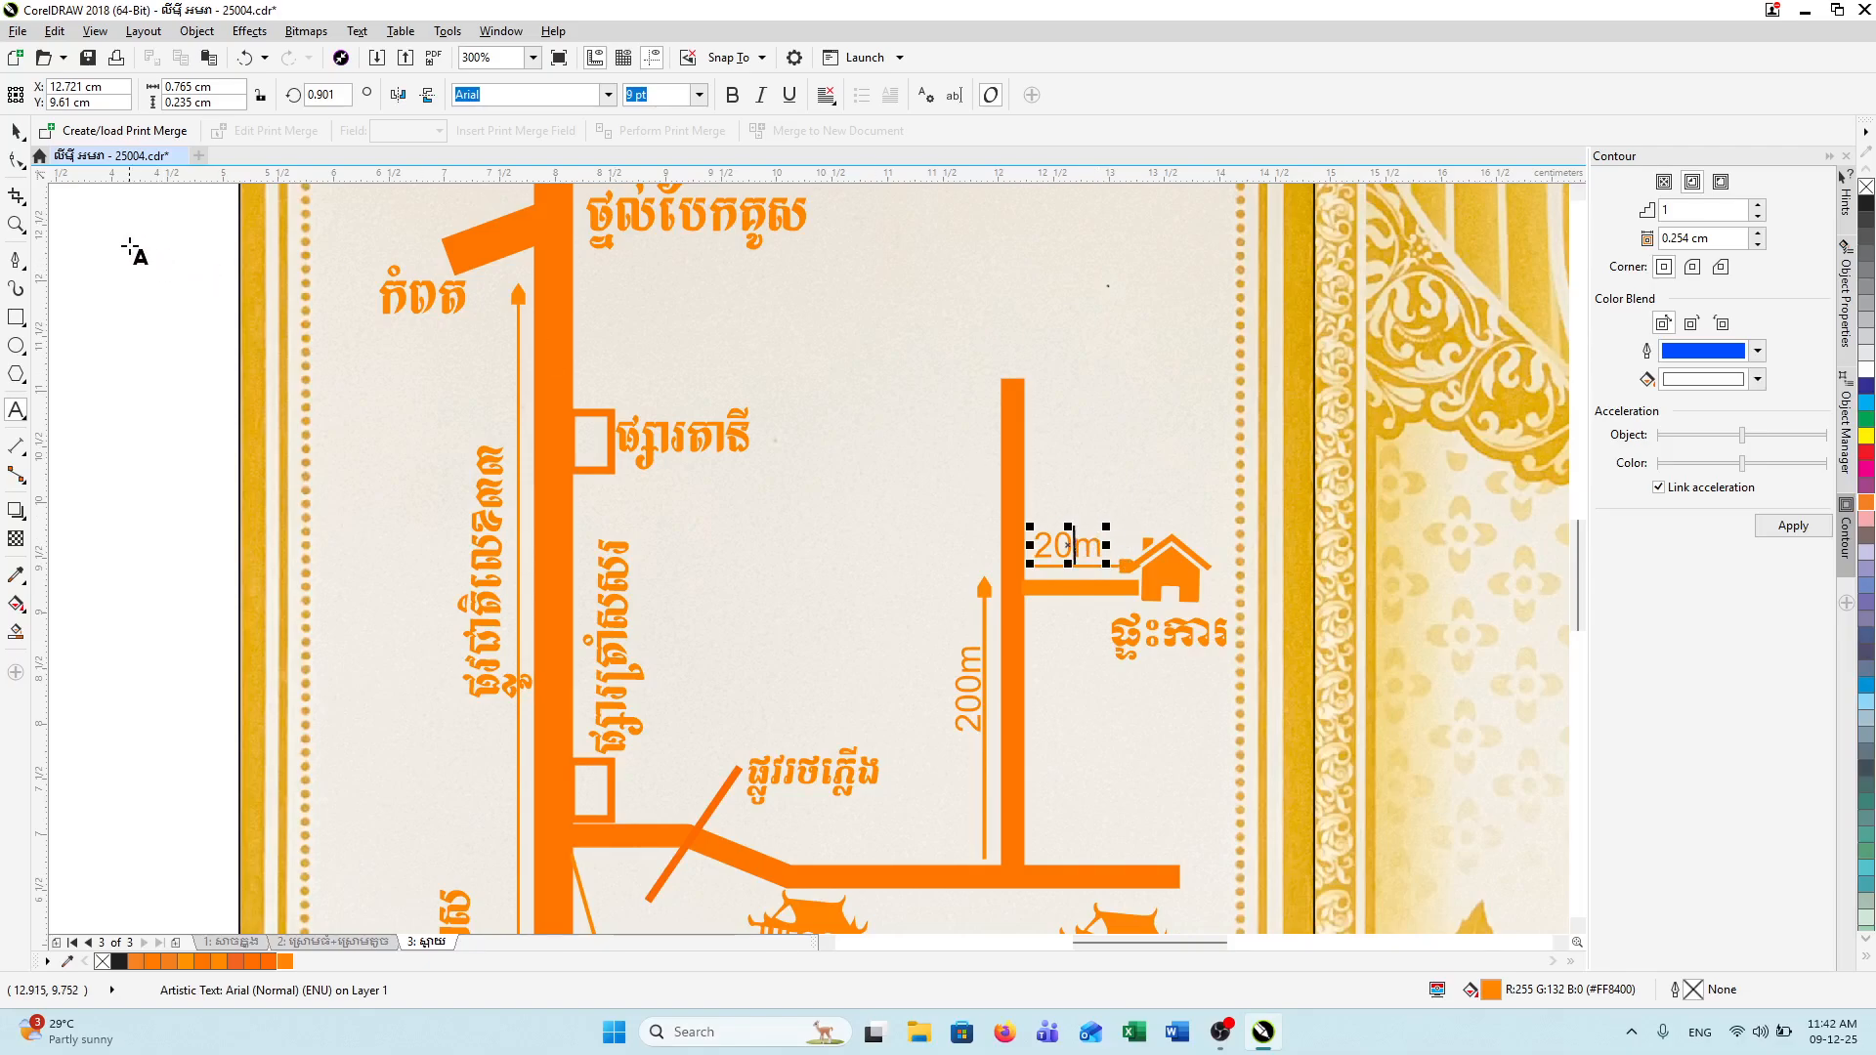
click(91, 254)
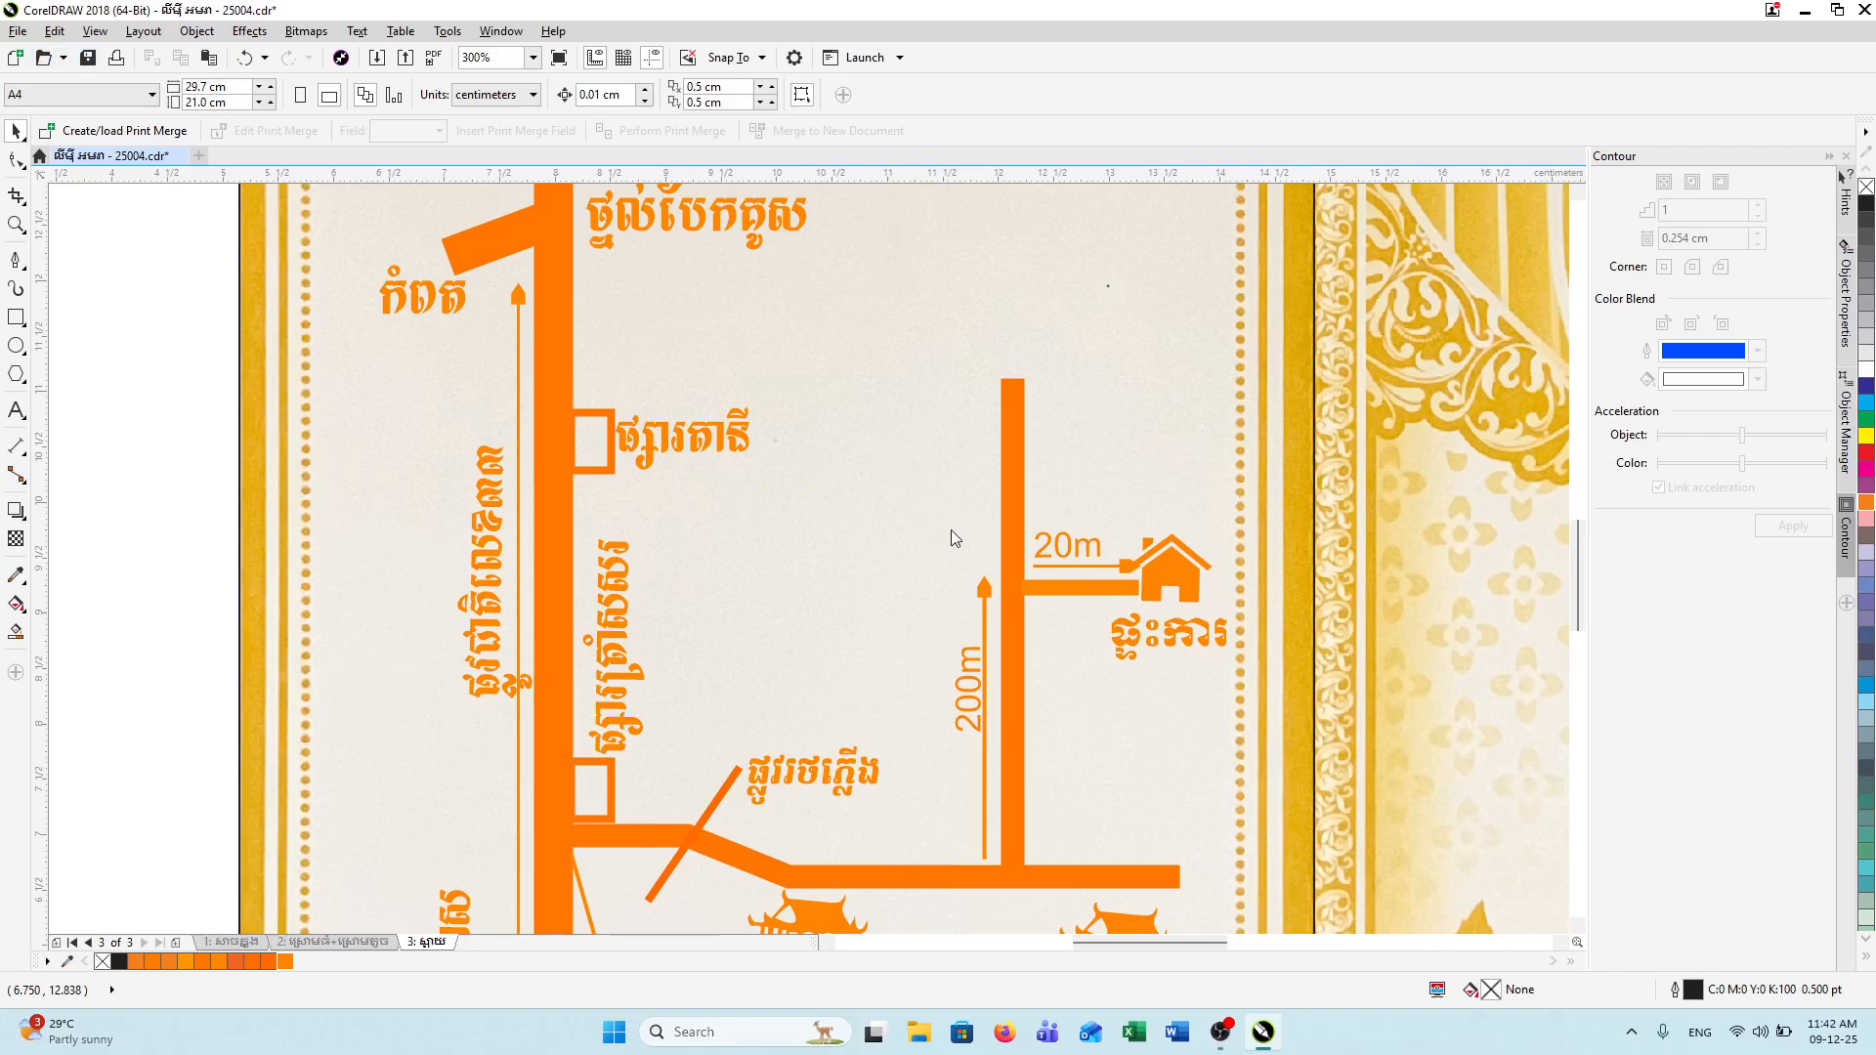
Step: Save the invitation and change the house-branch label from 20m to 50m
scroll(995, 559, down, 2)
key(ctrl+s)
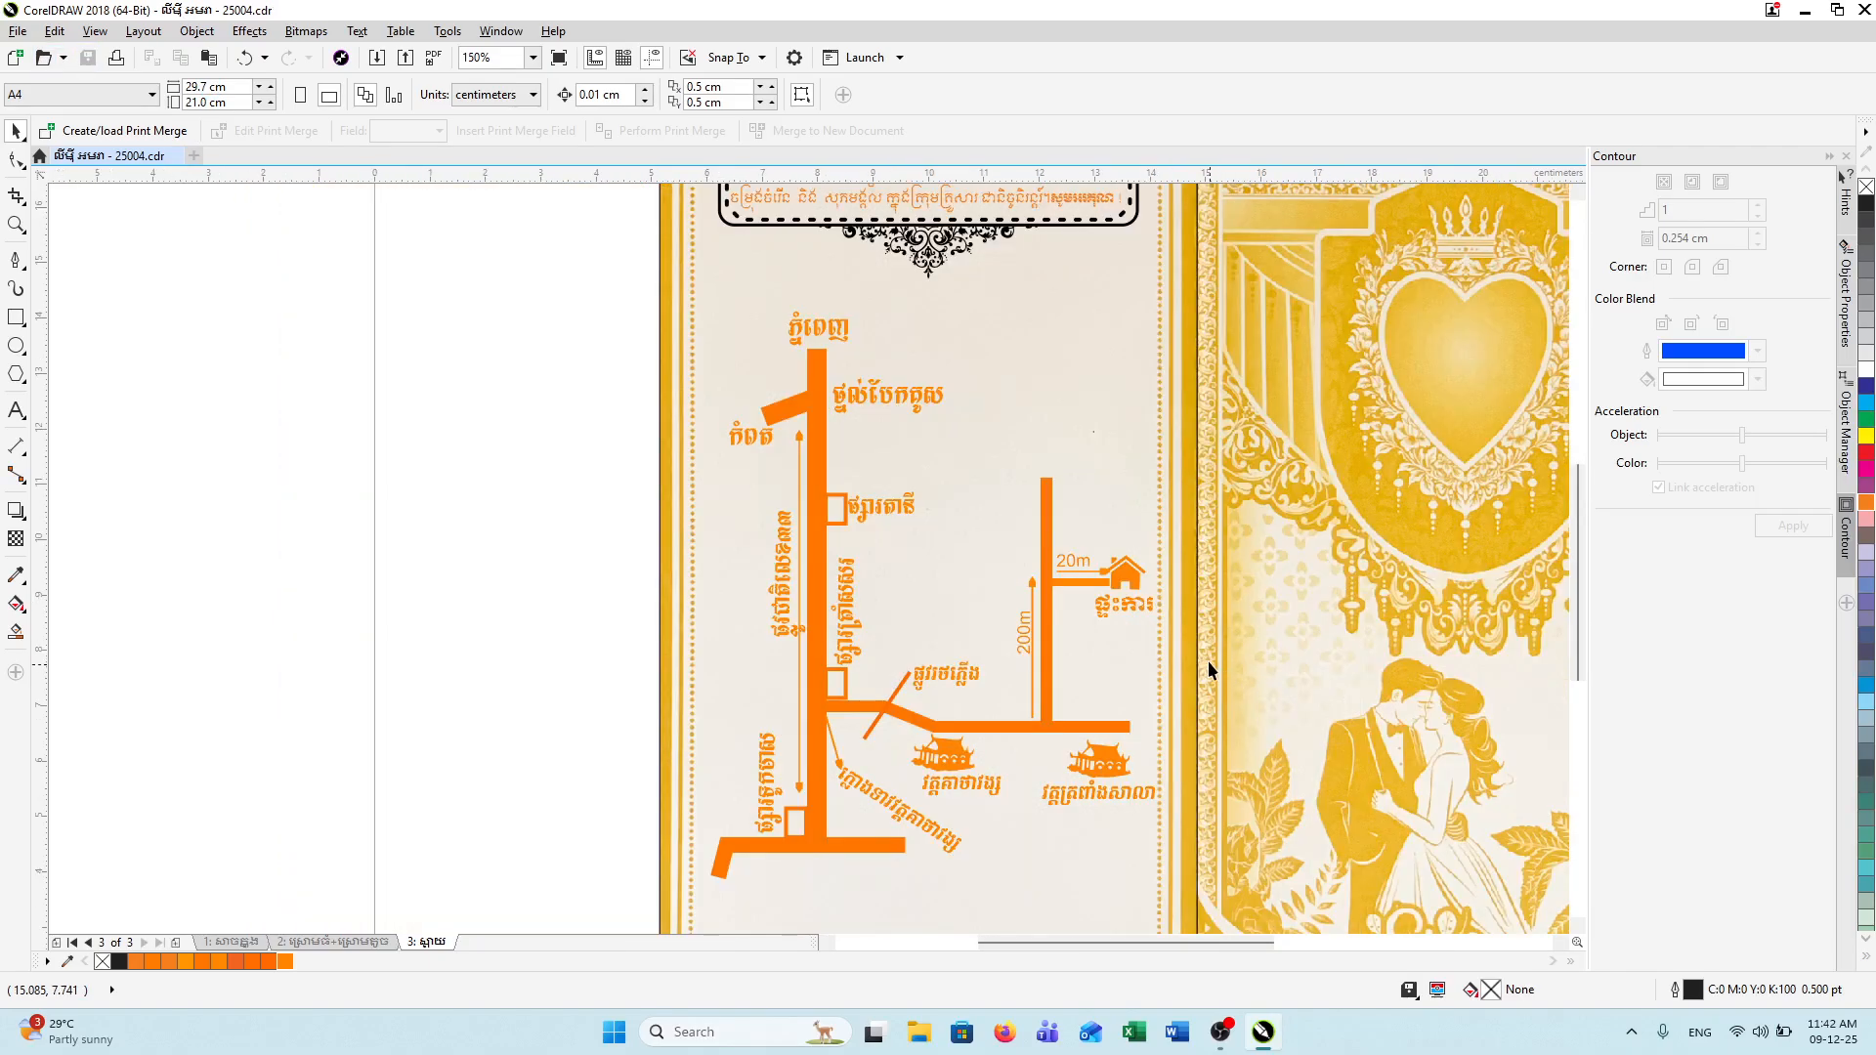
scroll(1060, 576, up, 2)
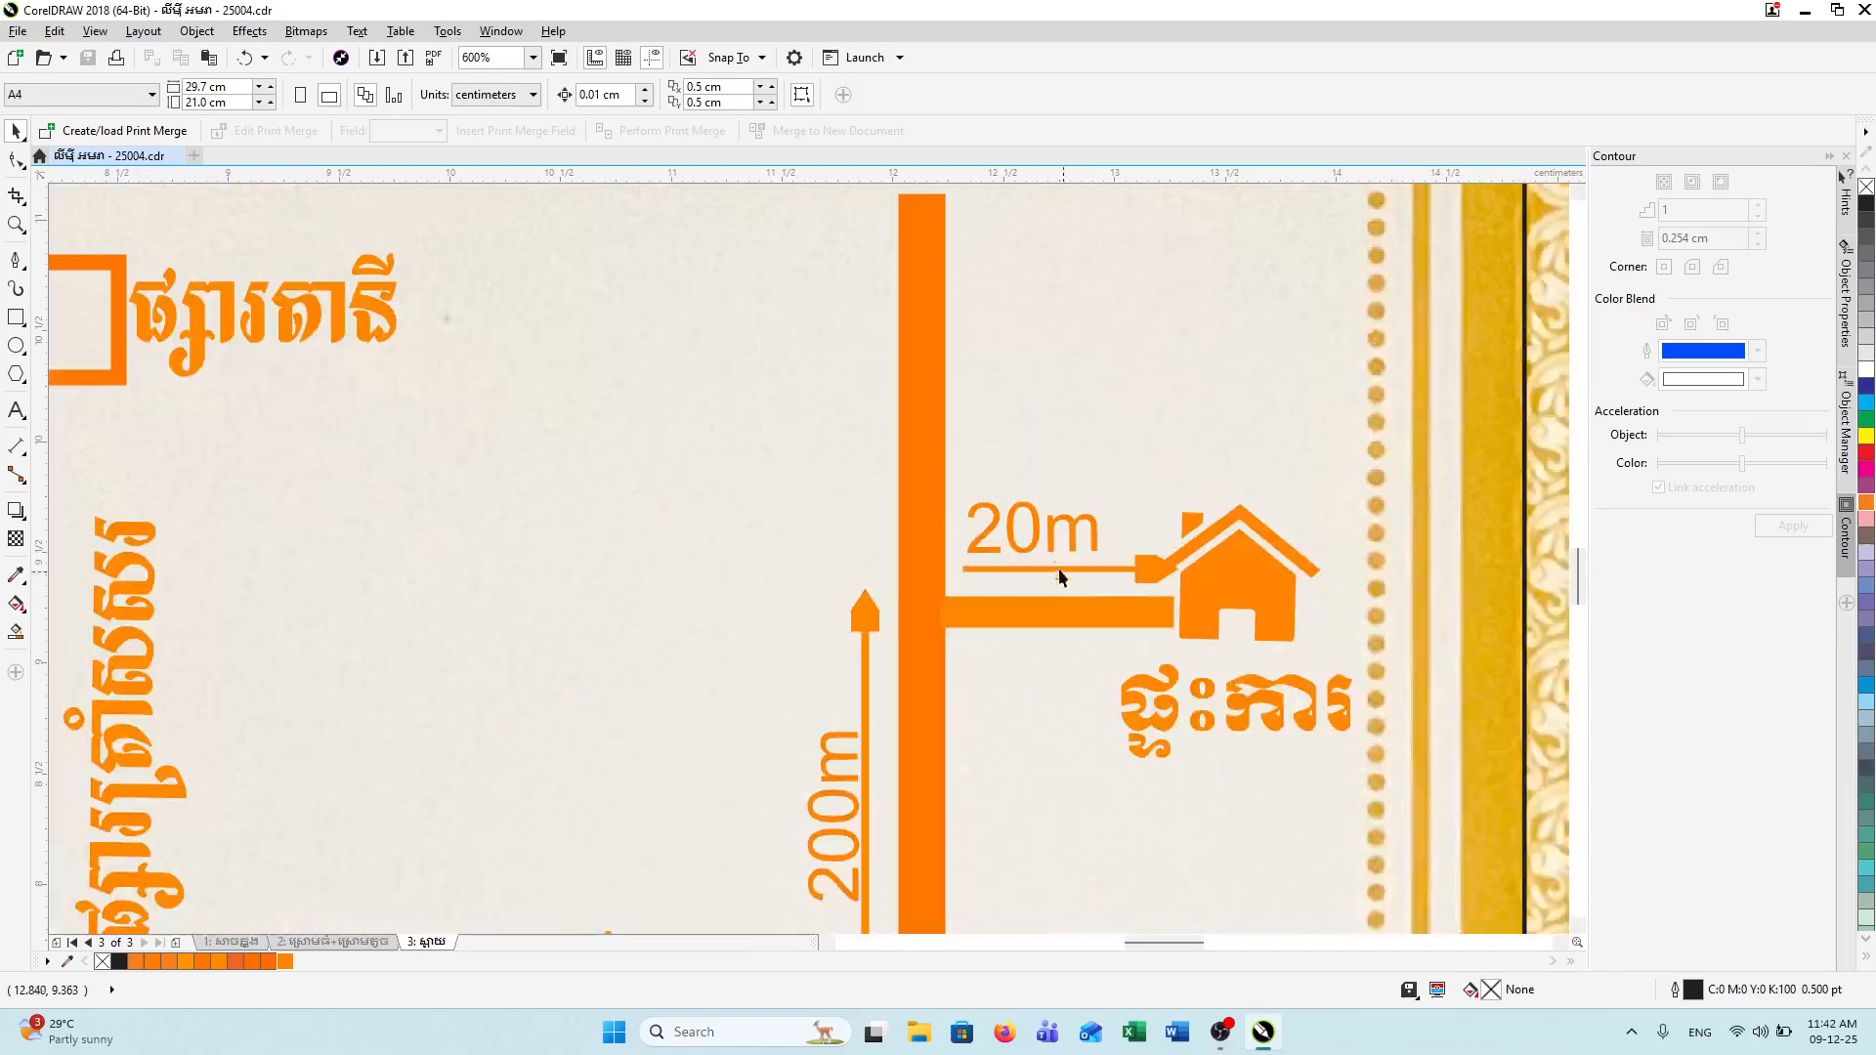
click(1005, 526)
double_click(1011, 530)
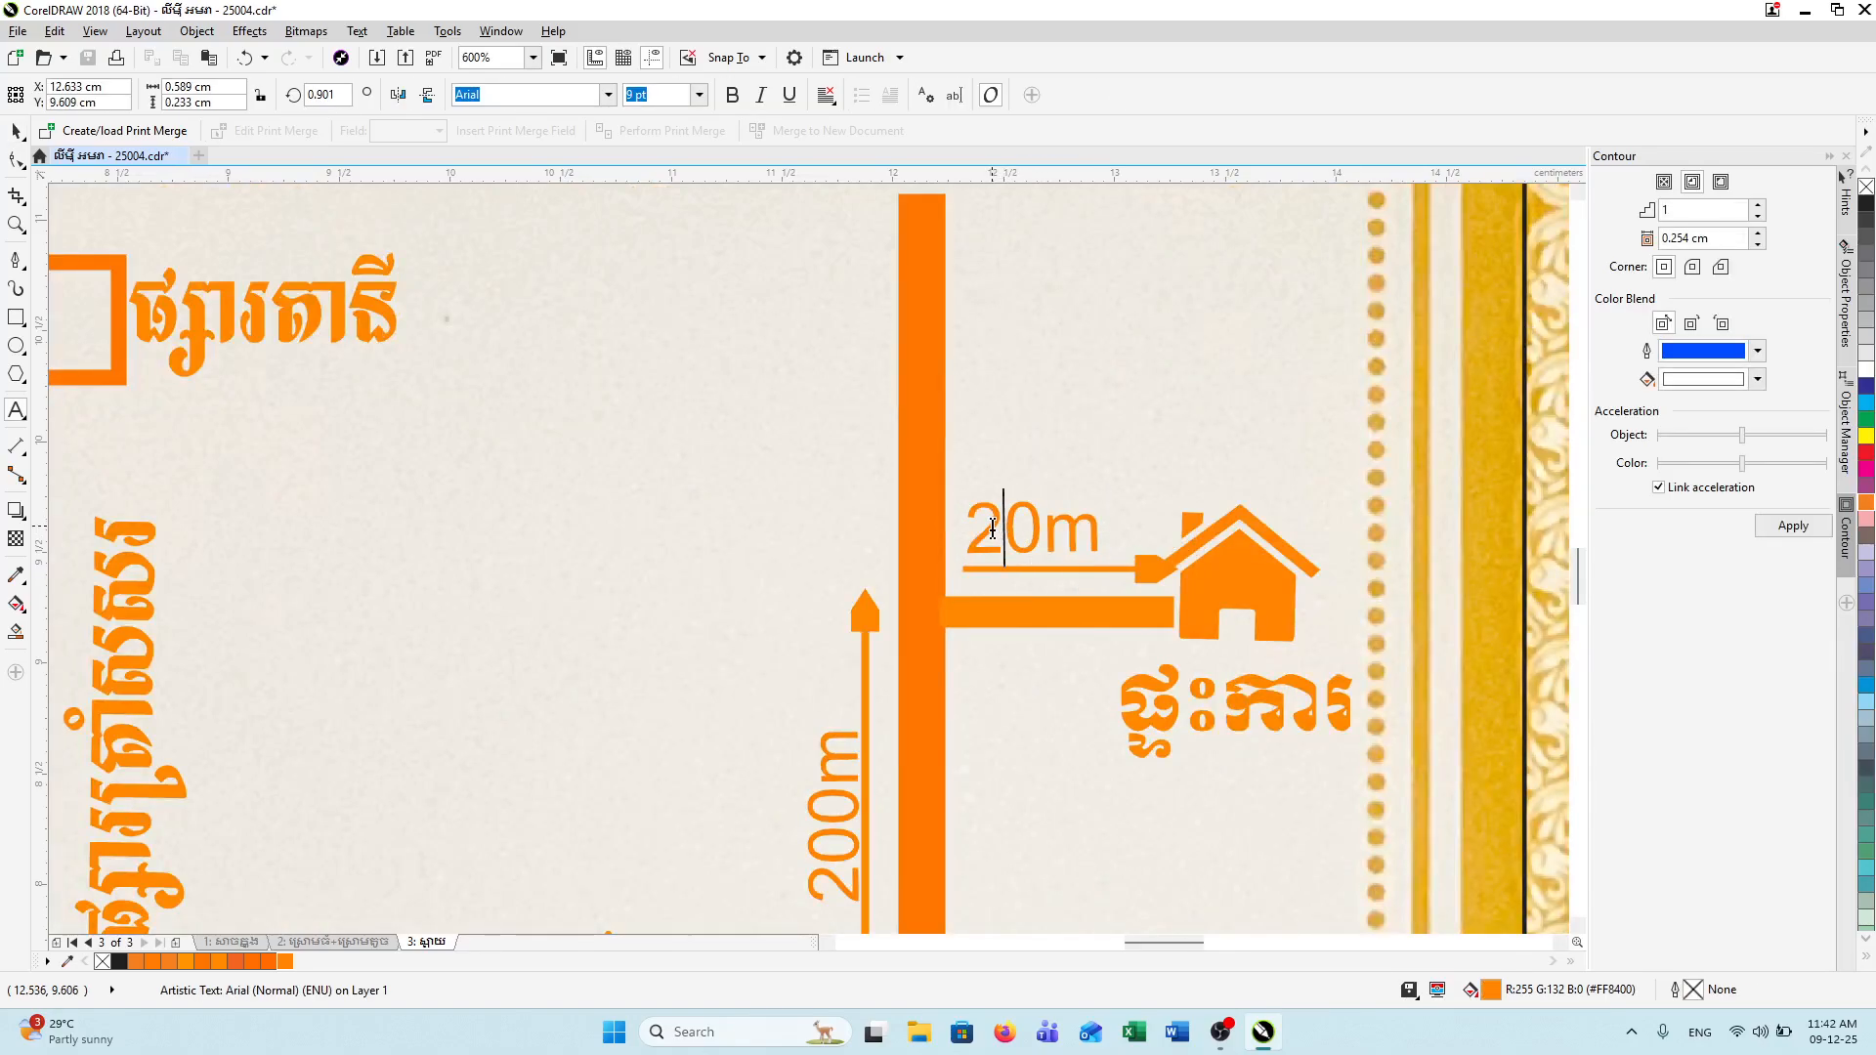
drag(1010, 529, 978, 529)
text(5)
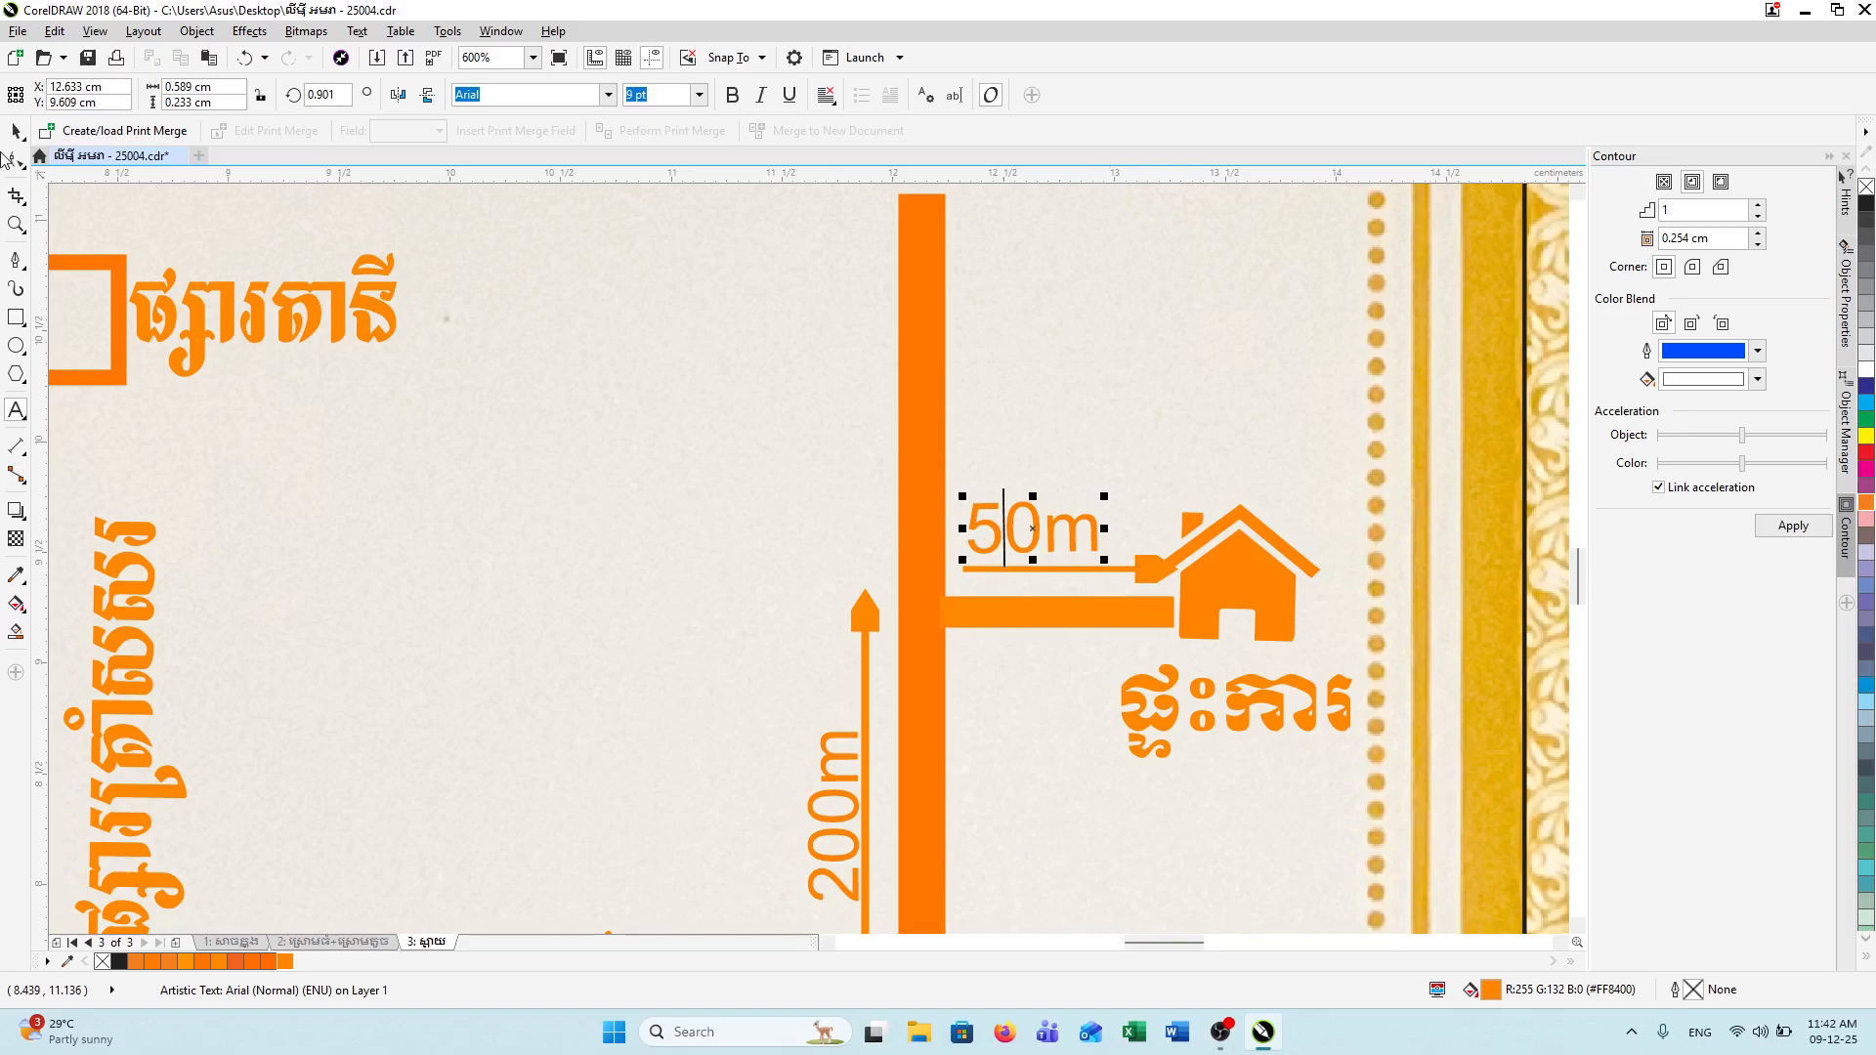
click(746, 453)
Step: Add a new '0' text object on the page, then minimize CorelDRAW
scroll(746, 452, down, 2)
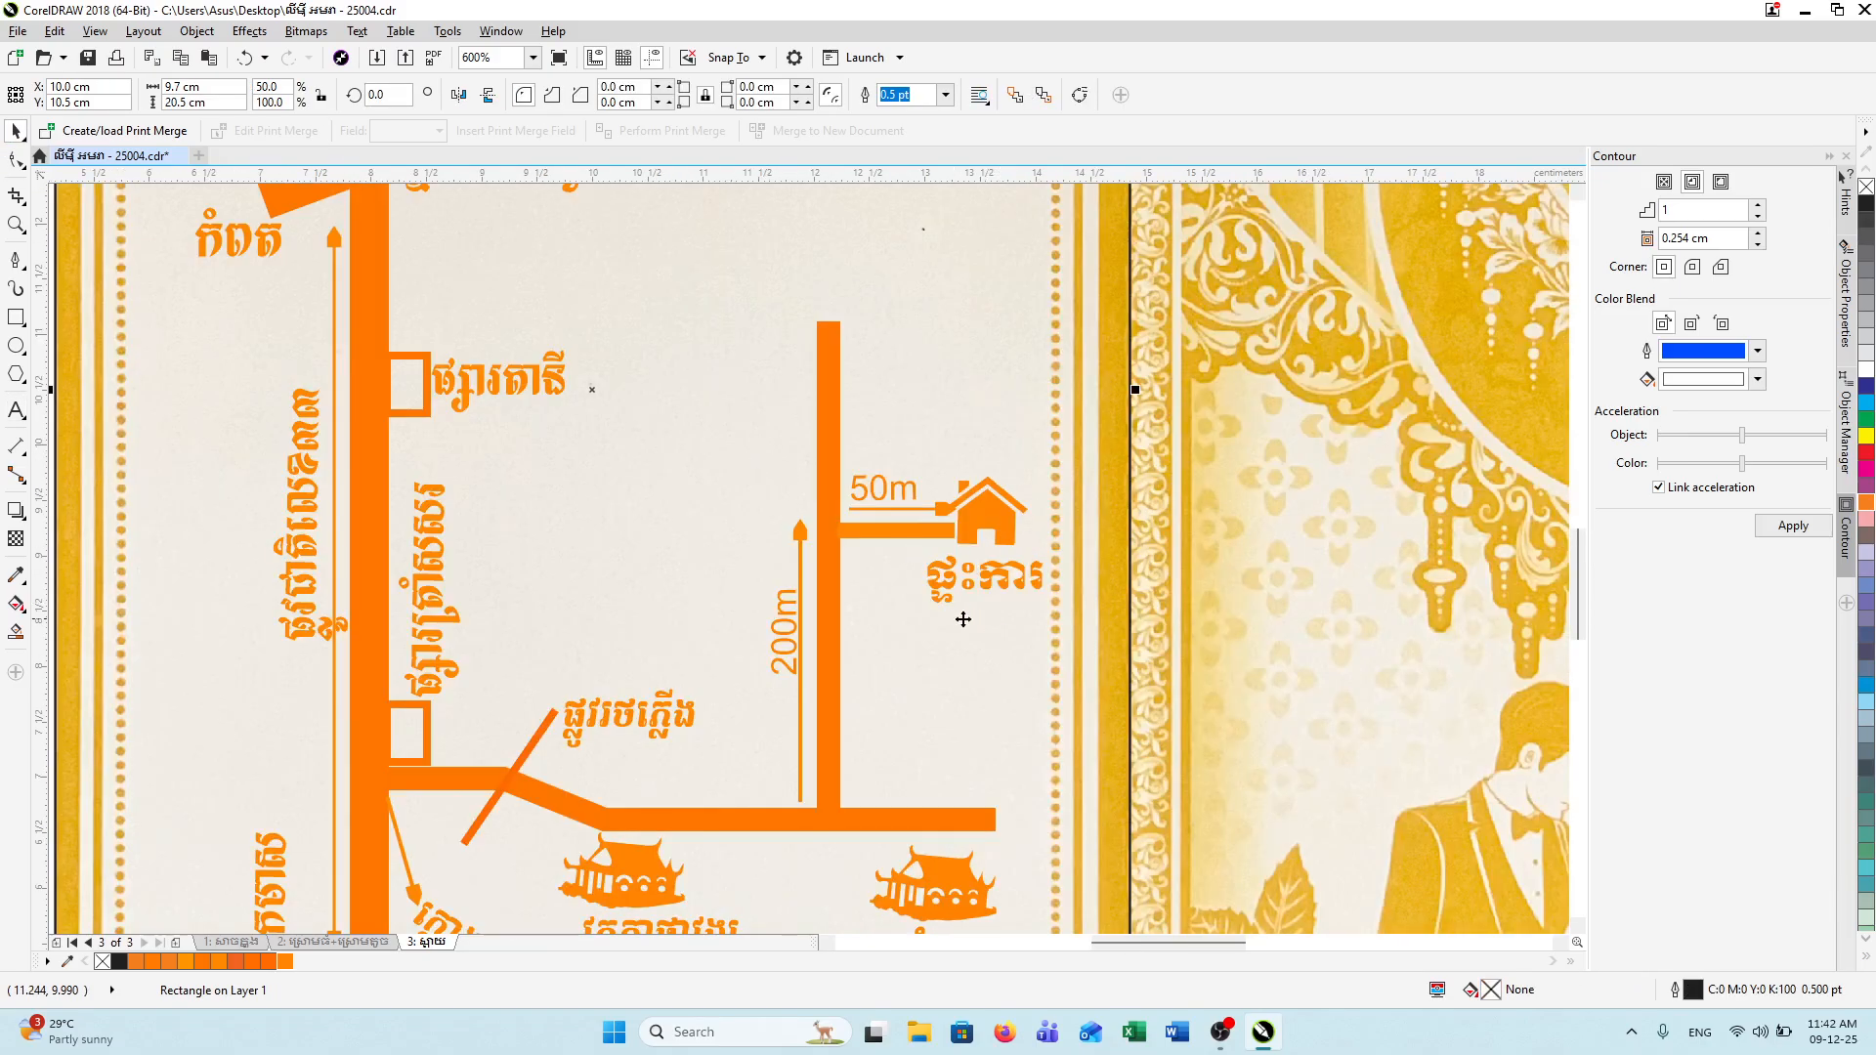
scroll(1085, 665, down, 2)
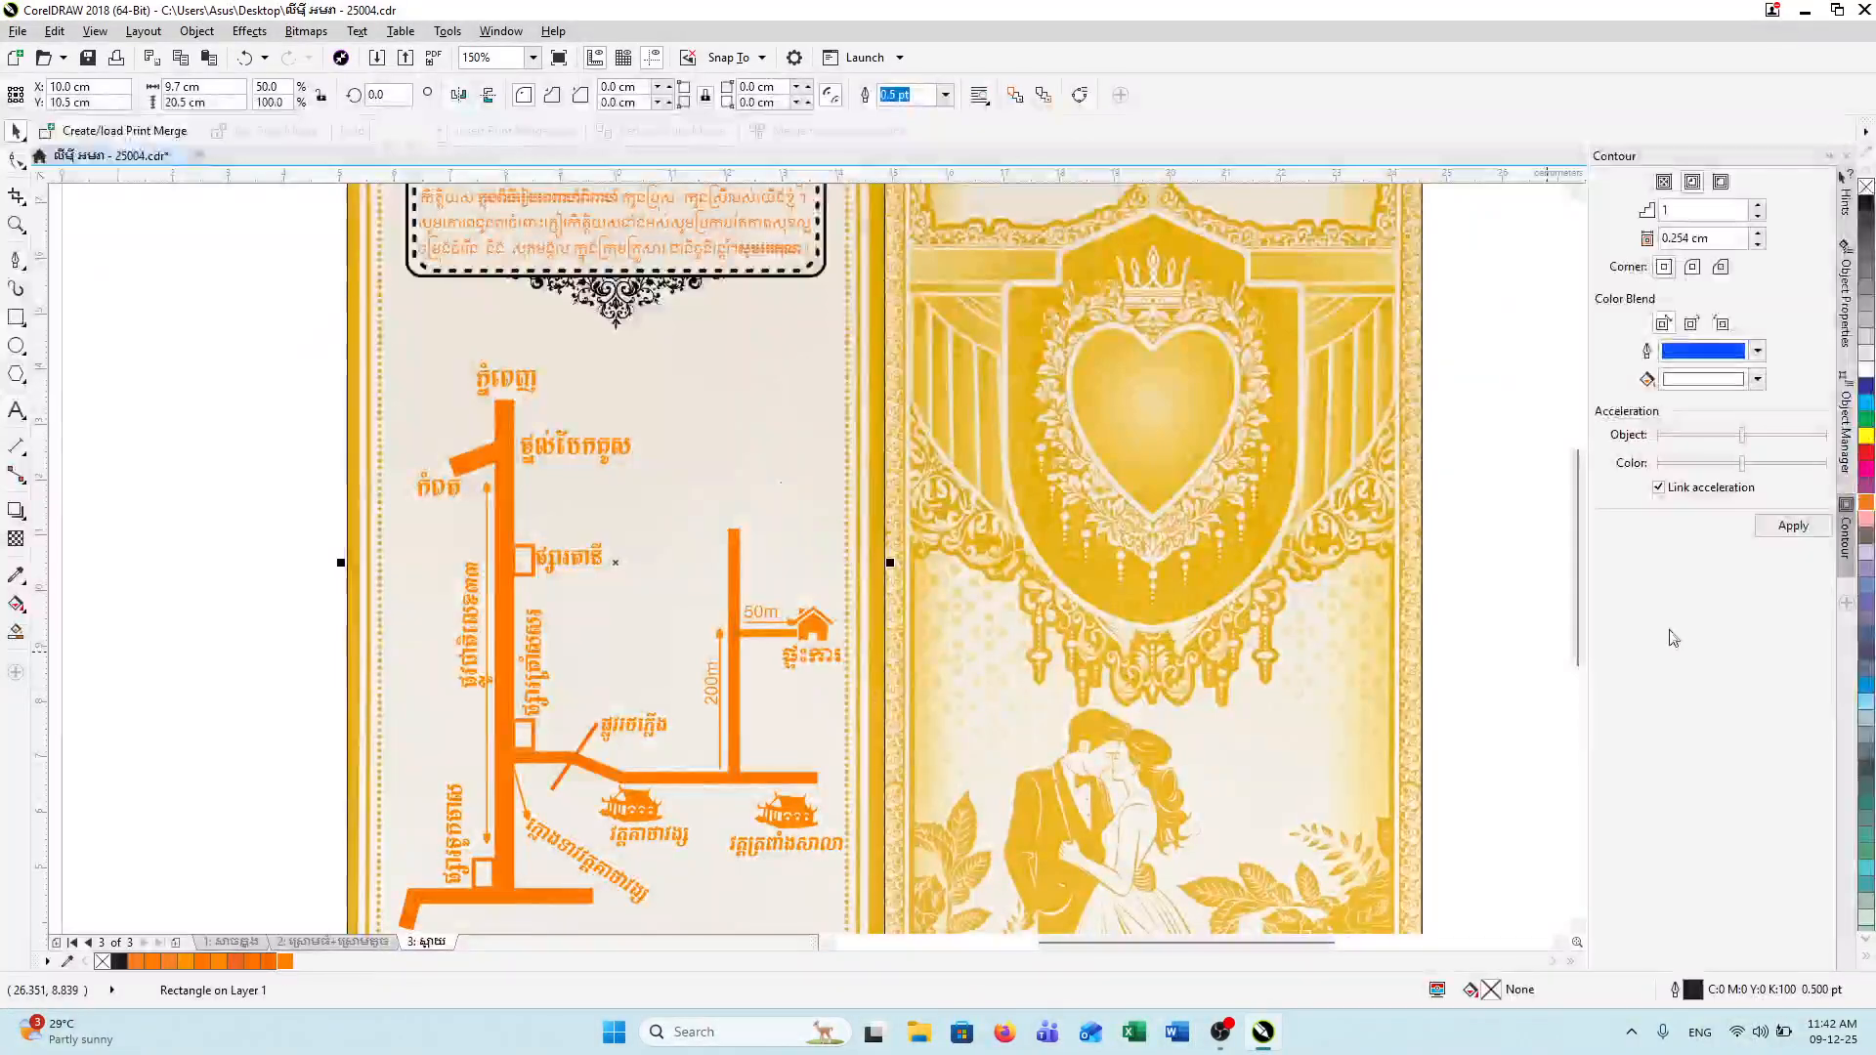
scroll(1578, 611, down, 1)
mouse_move(1579, 611)
mouse_down()
mouse_move(1579, 661)
mouse_move(1561, 591)
mouse_up()
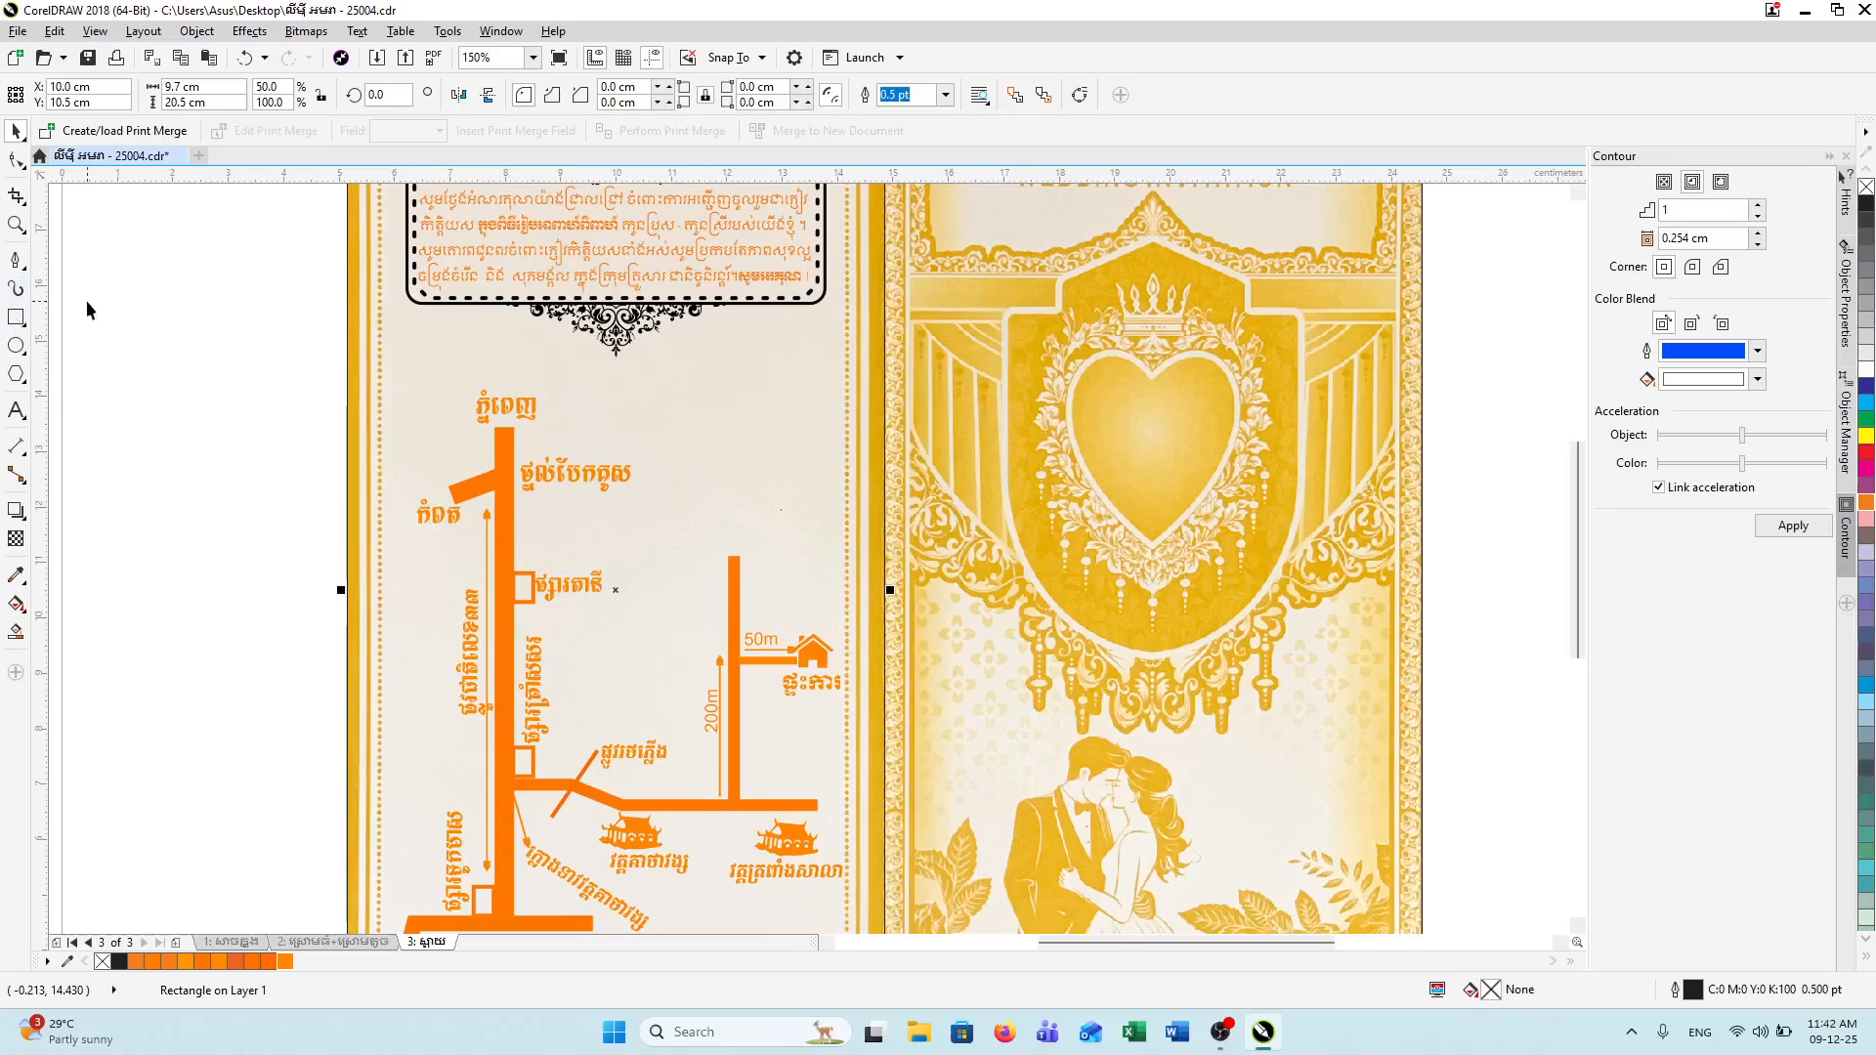
click(15, 415)
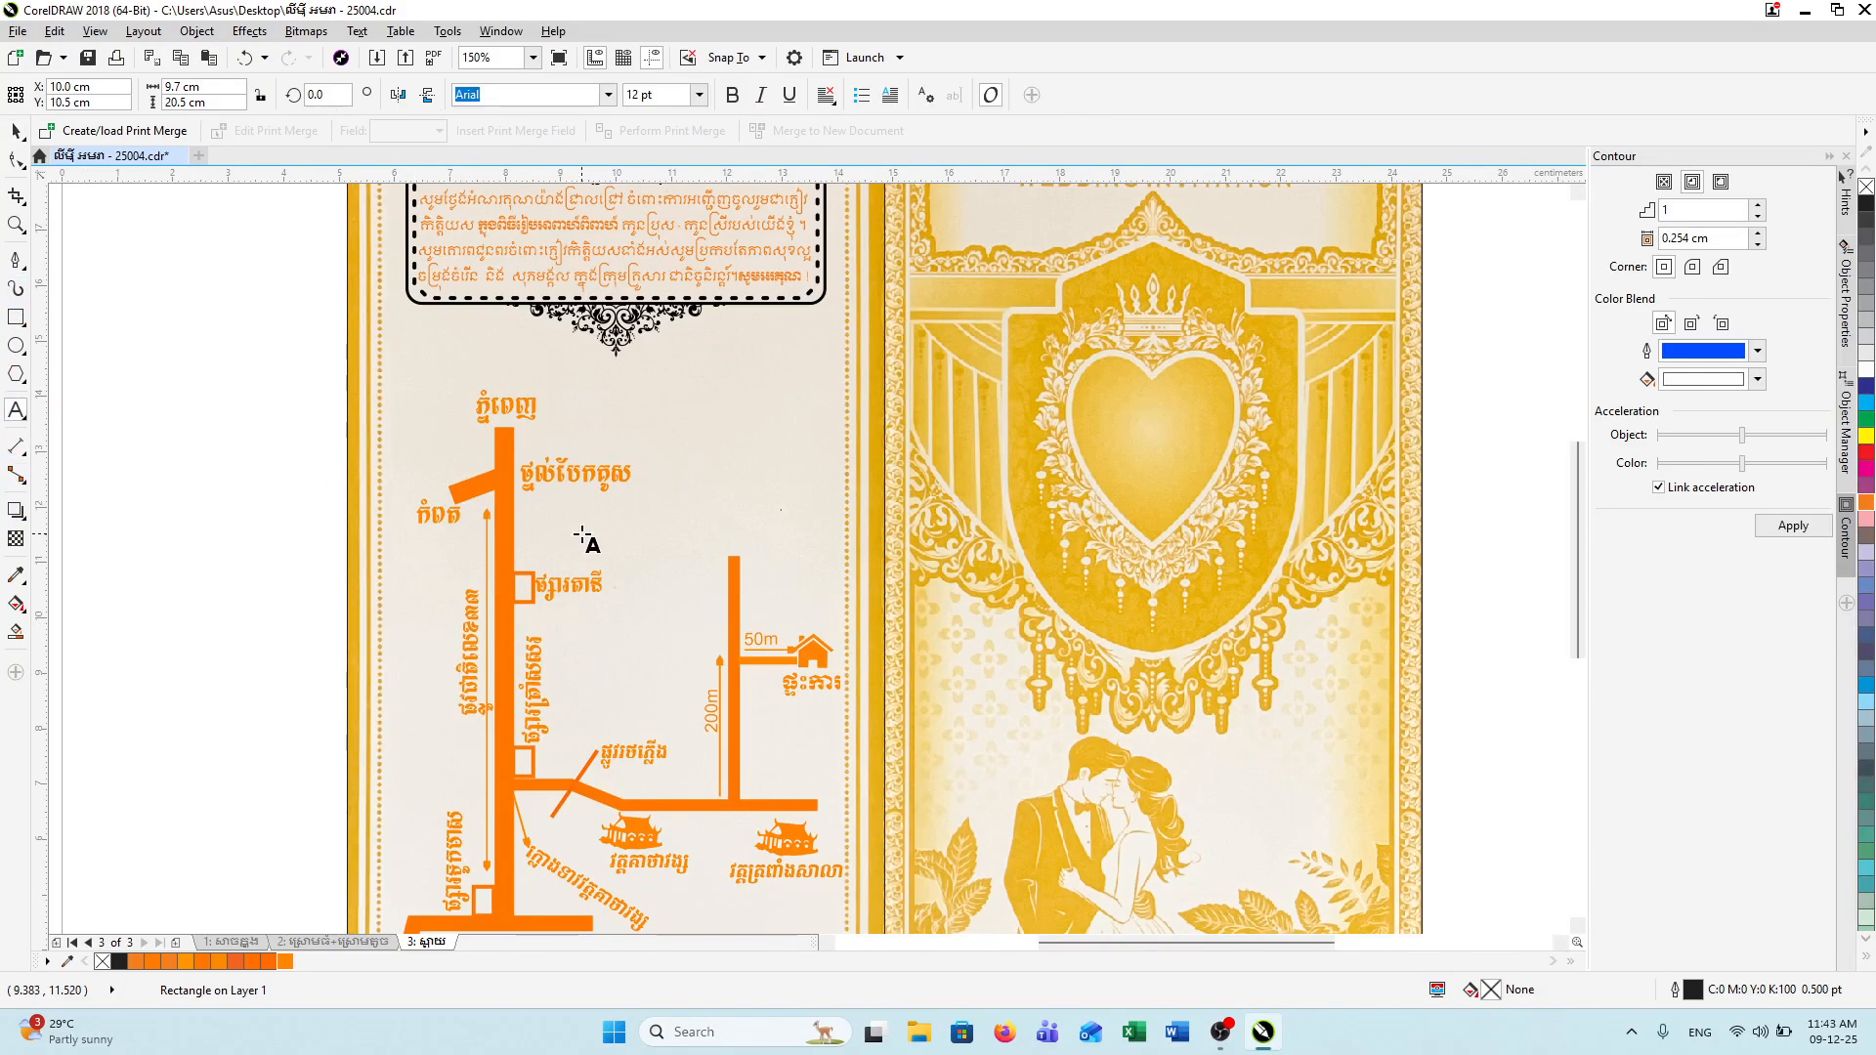
click(644, 438)
text(0)
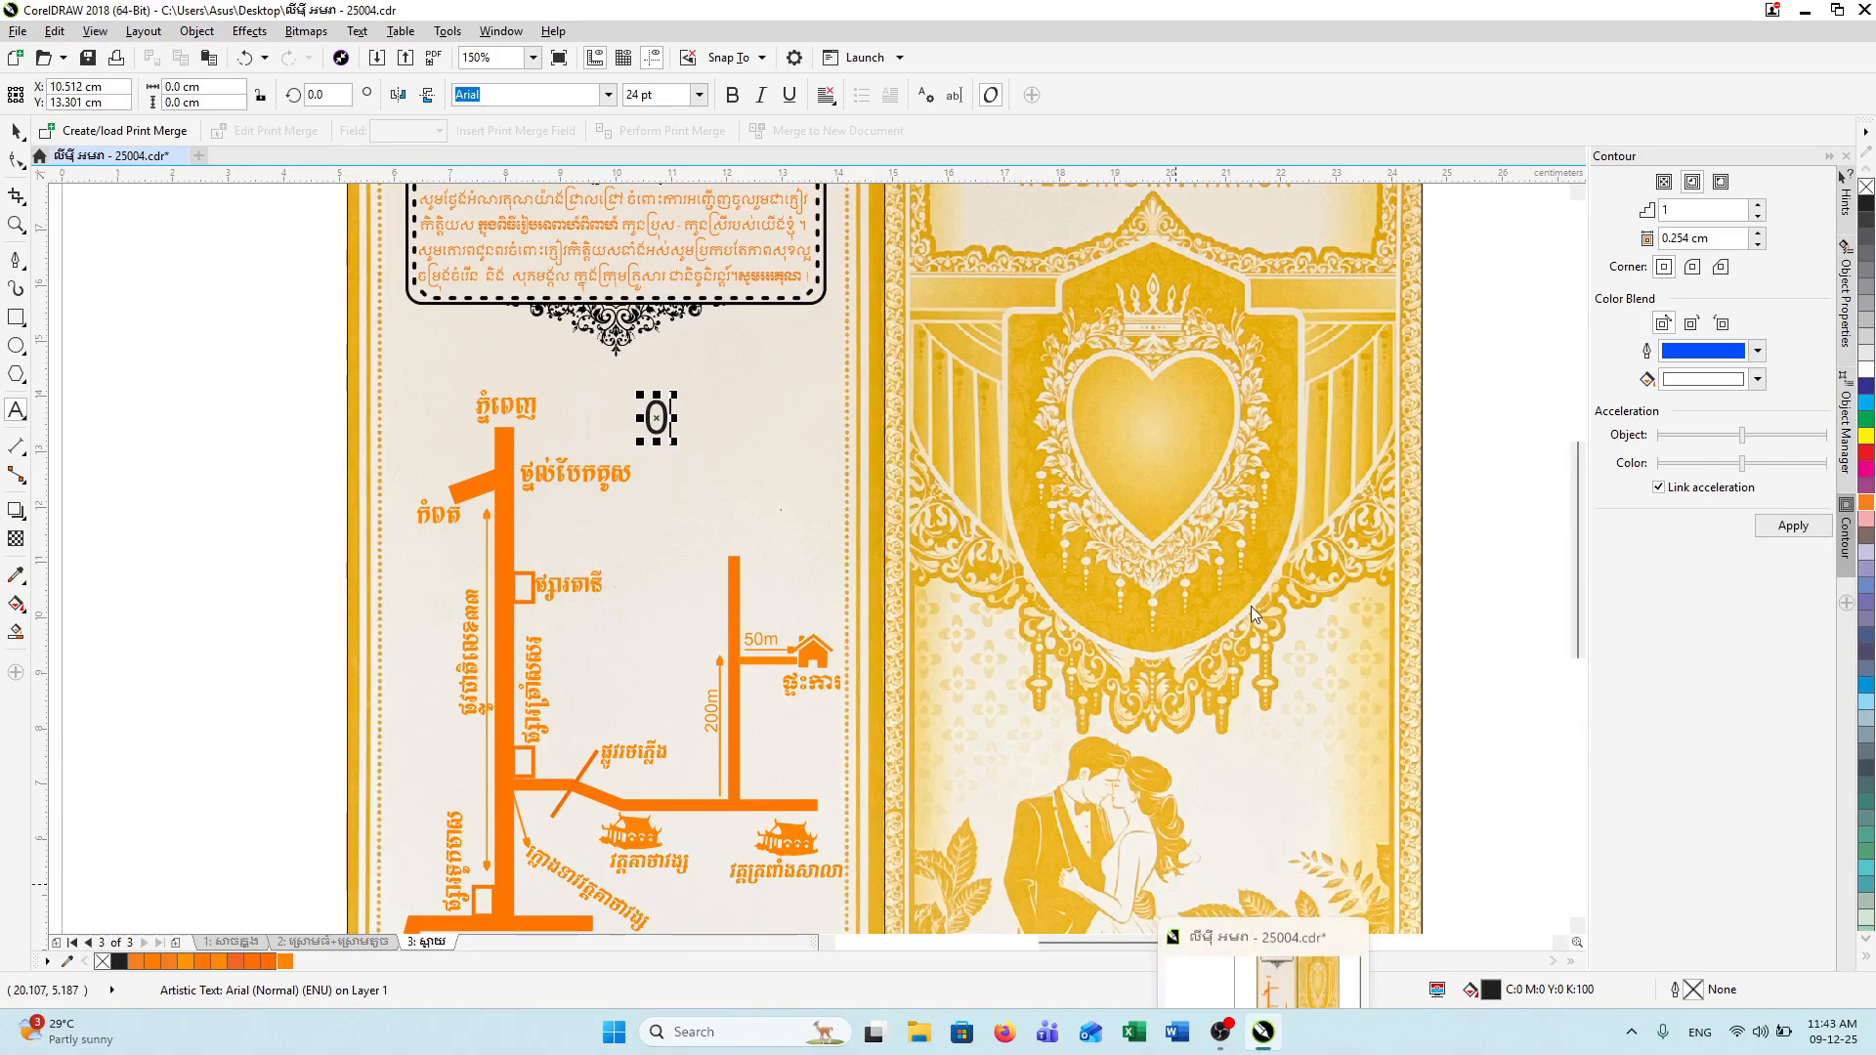
click(1805, 14)
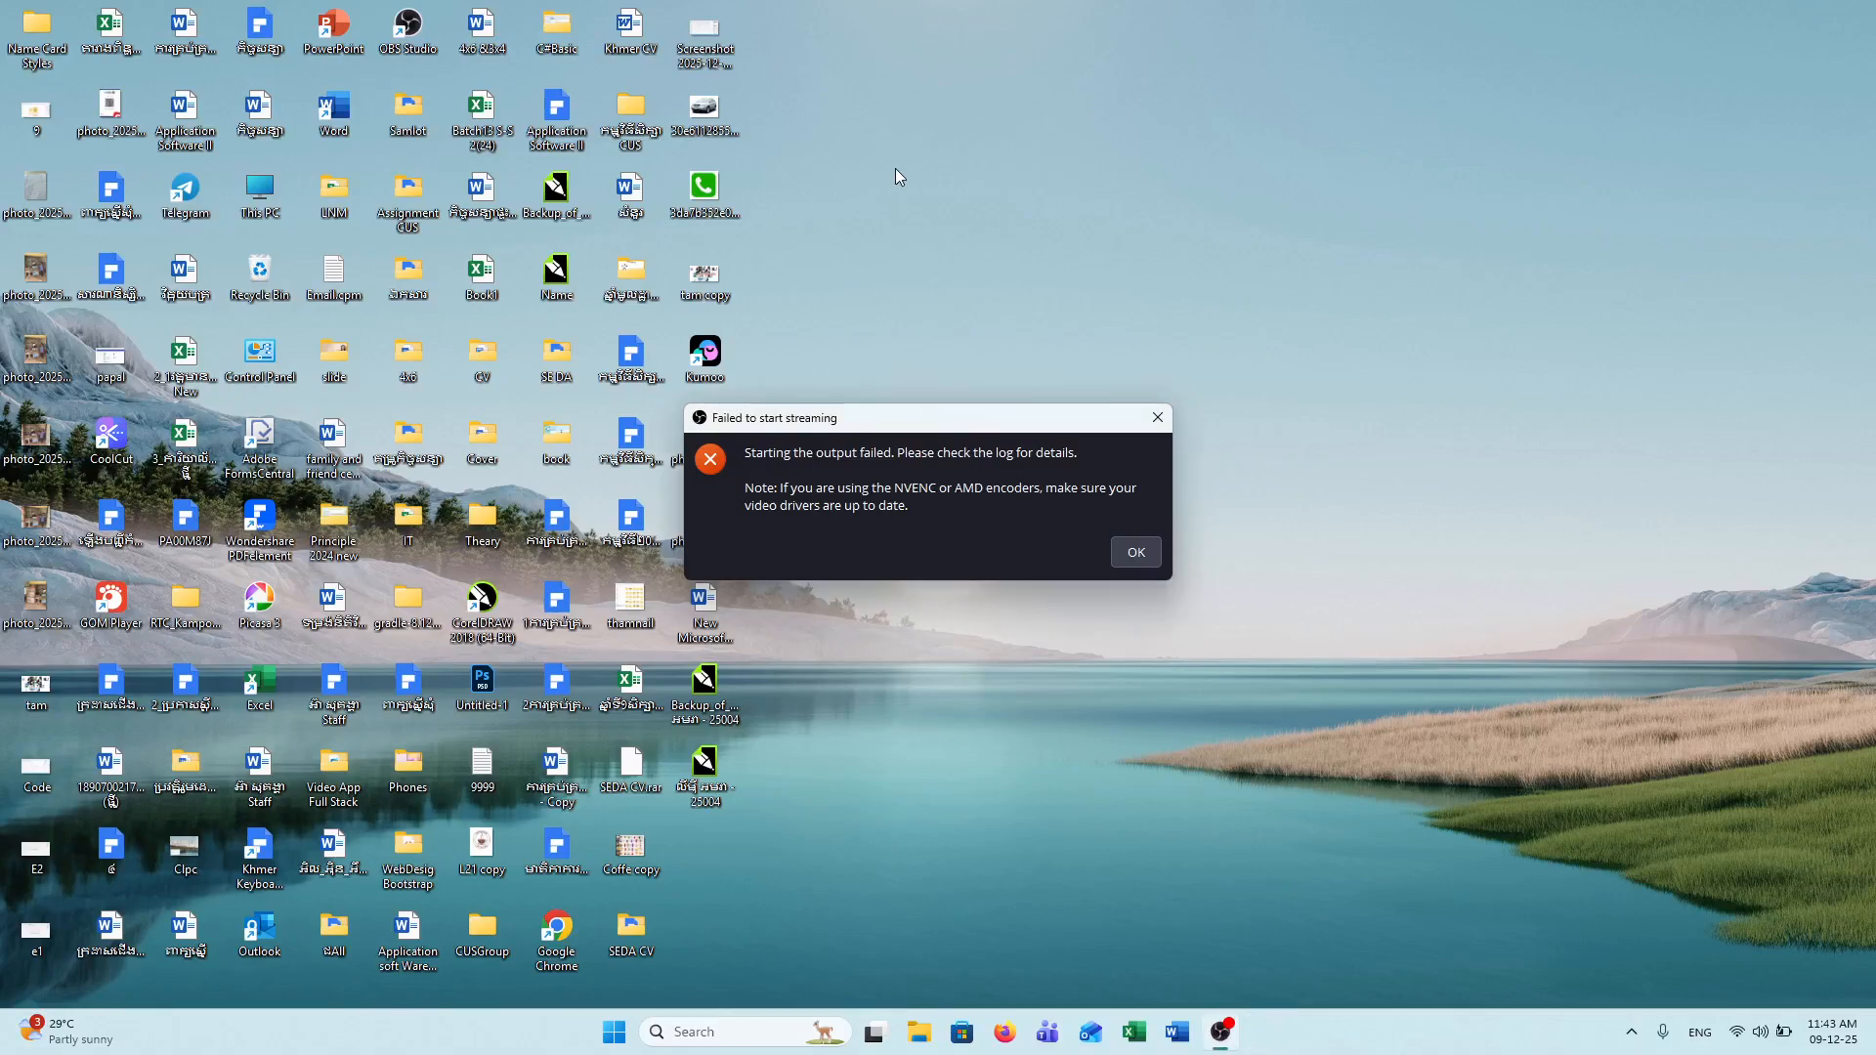
Step: Dismiss the streaming error, maximize Telegram and open the contact's chat
click(1128, 549)
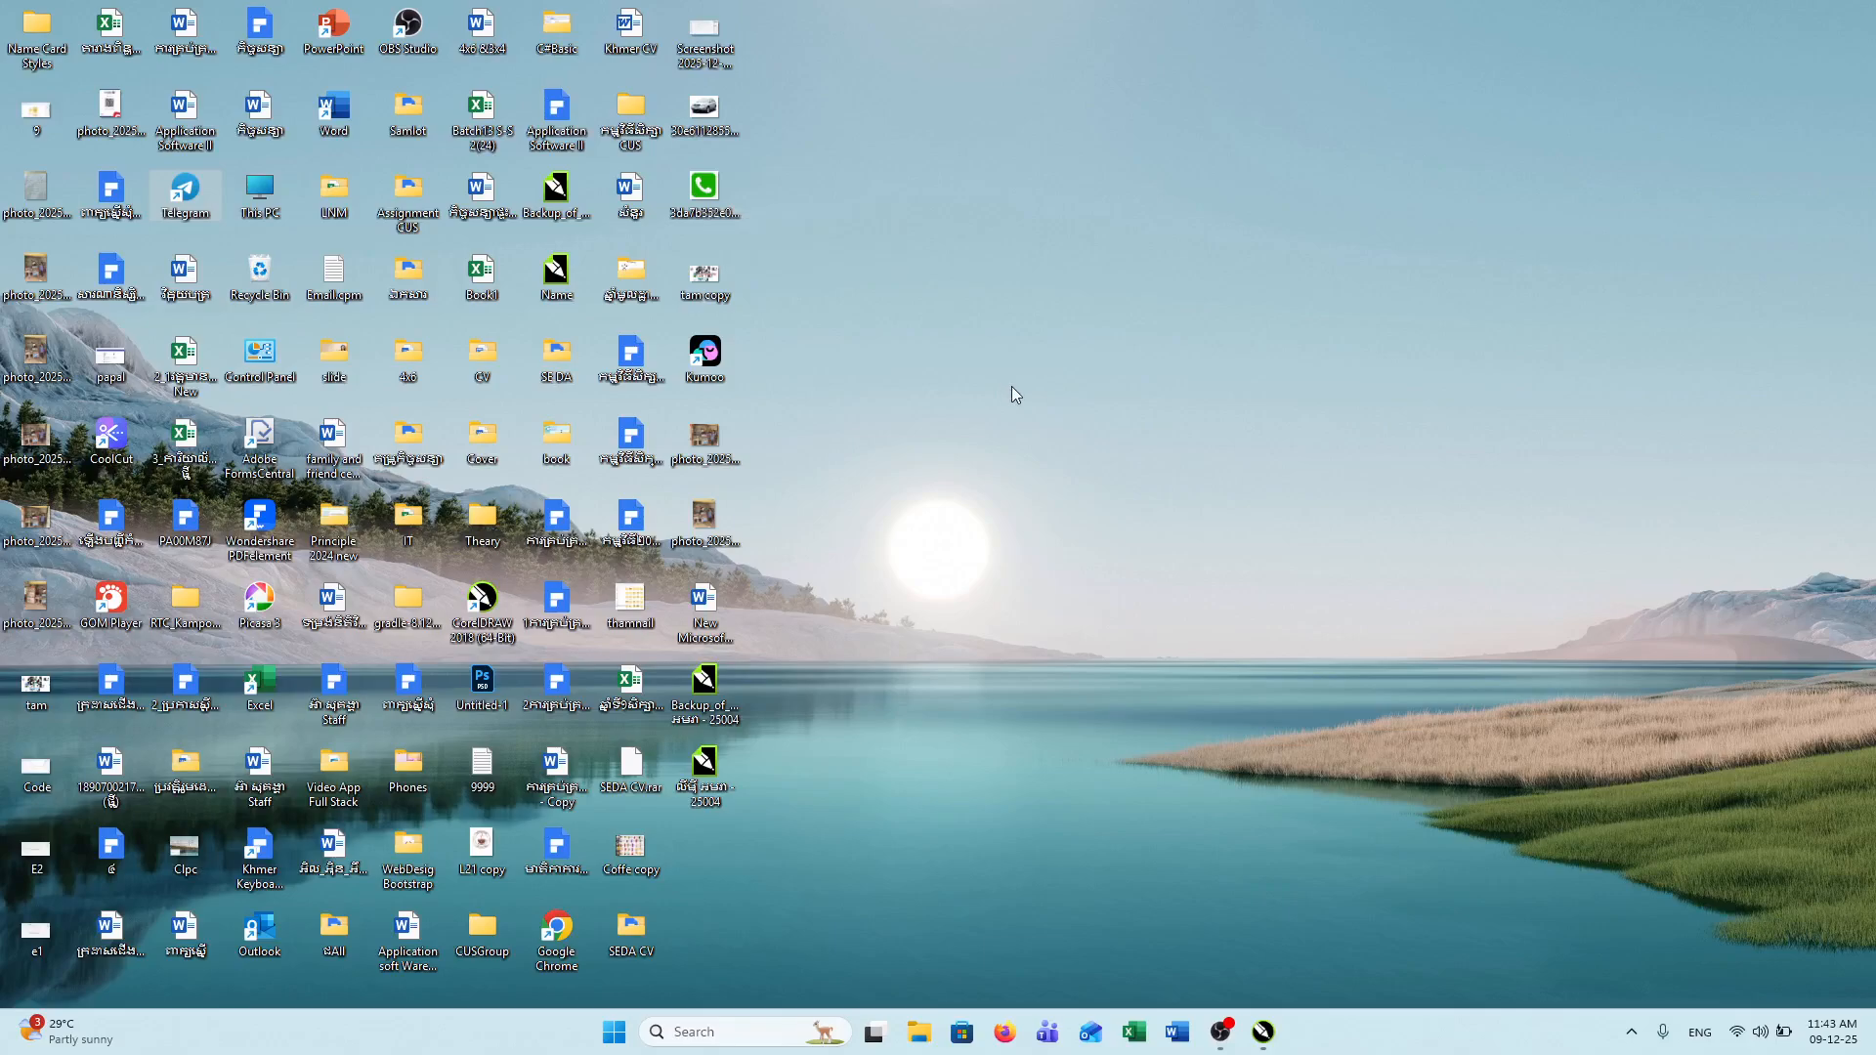
right_click(1076, 320)
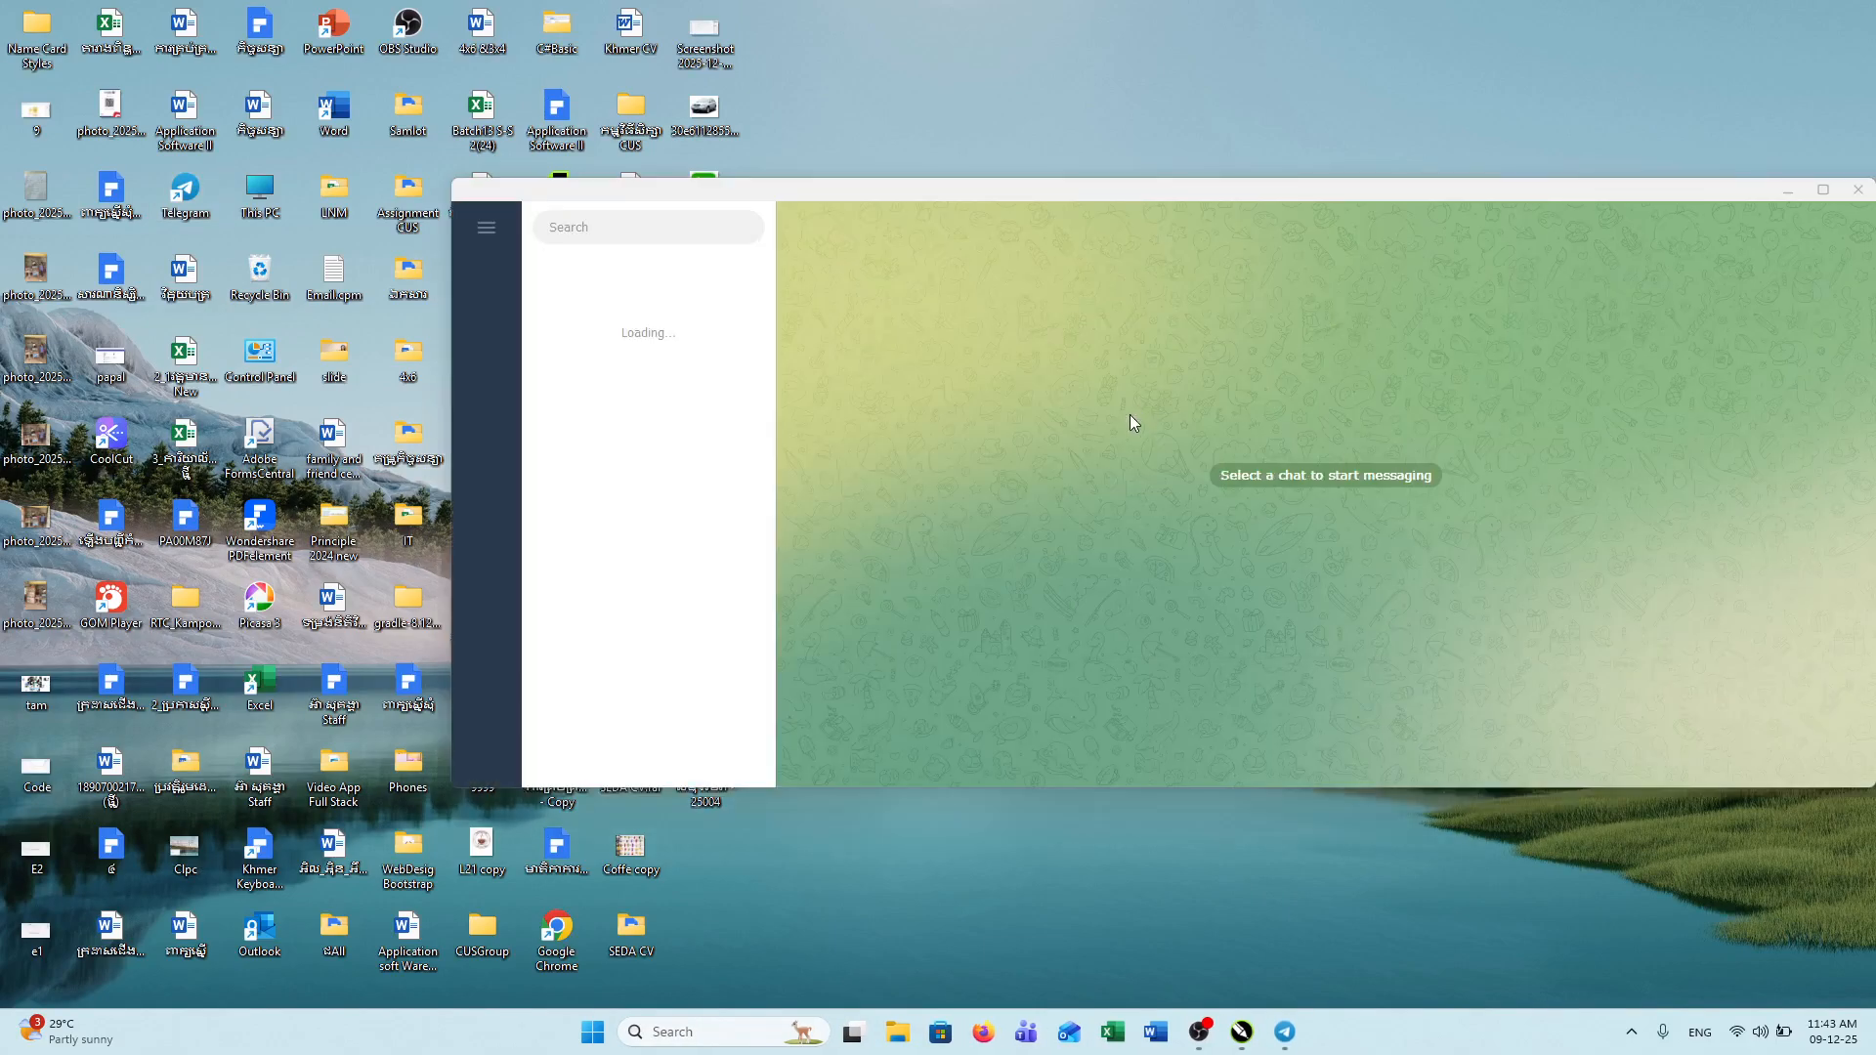
click(1821, 189)
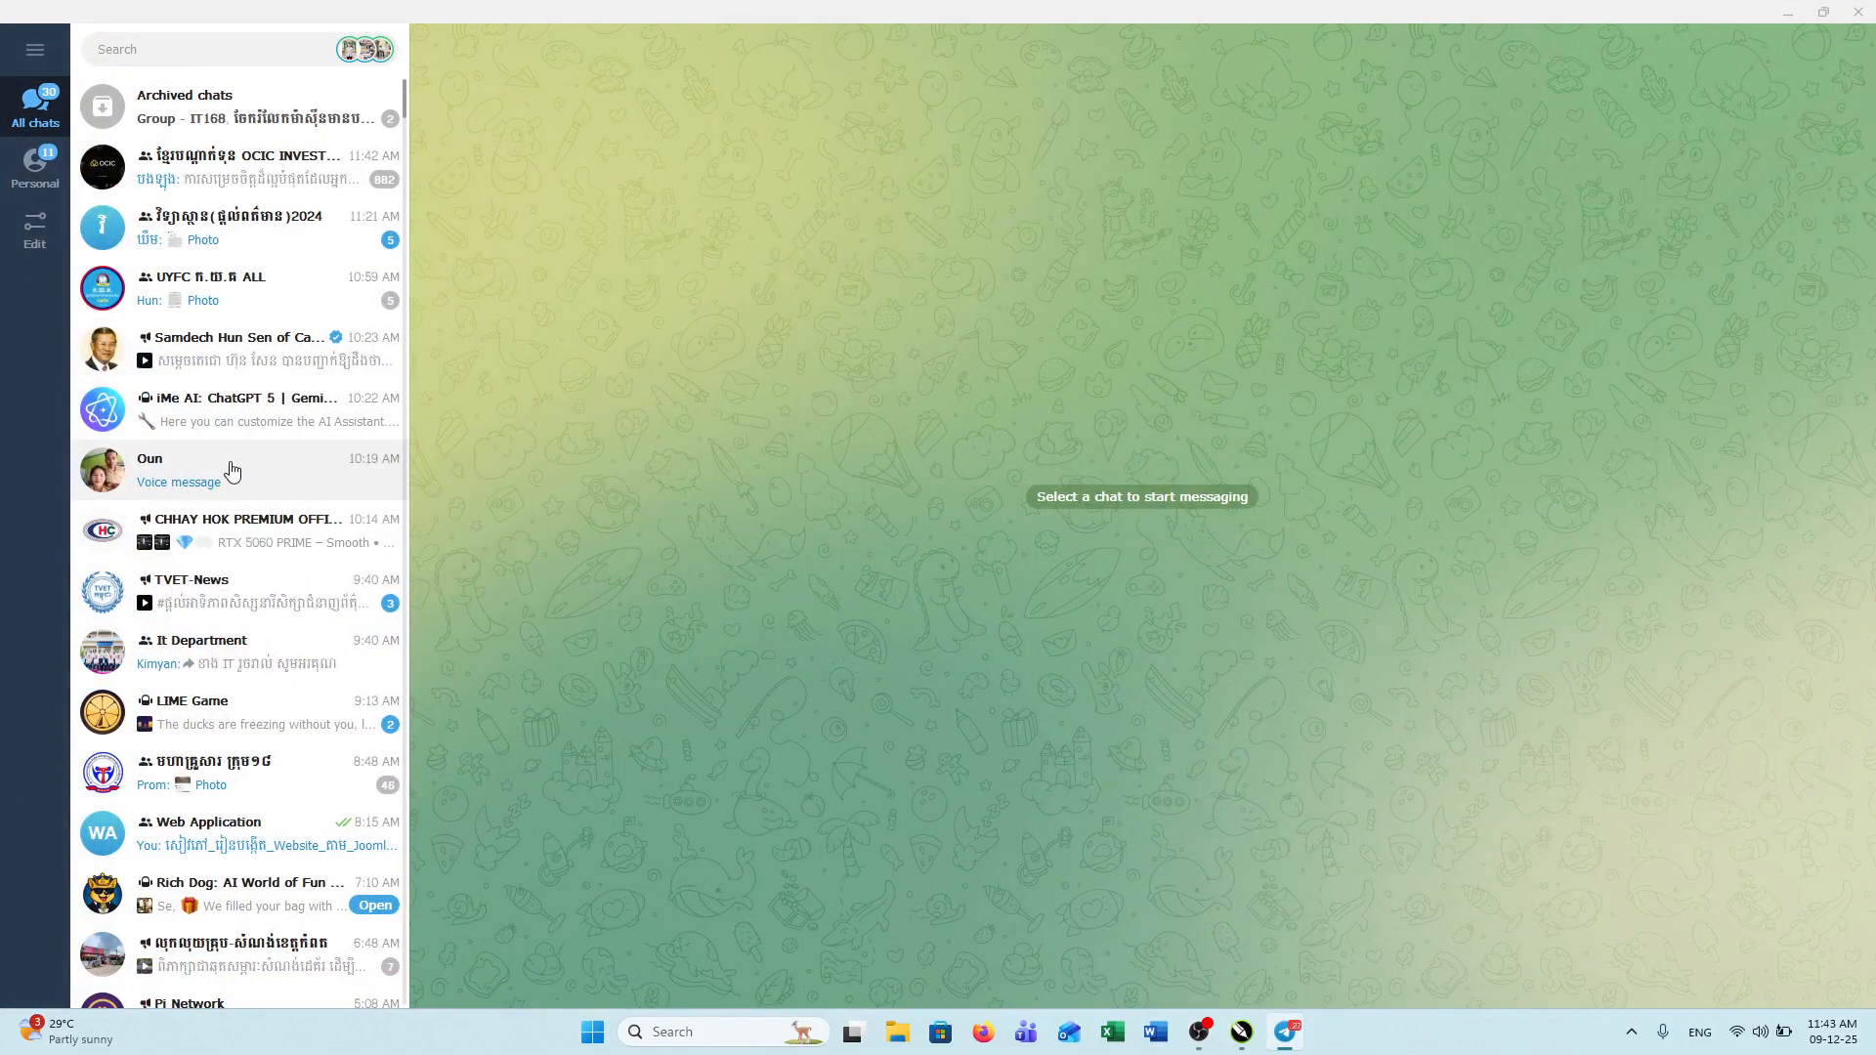
click(325, 455)
Step: Open the handwritten note photo full-size, then return to the CorelDRAW invitation
scroll(645, 480, up, 3)
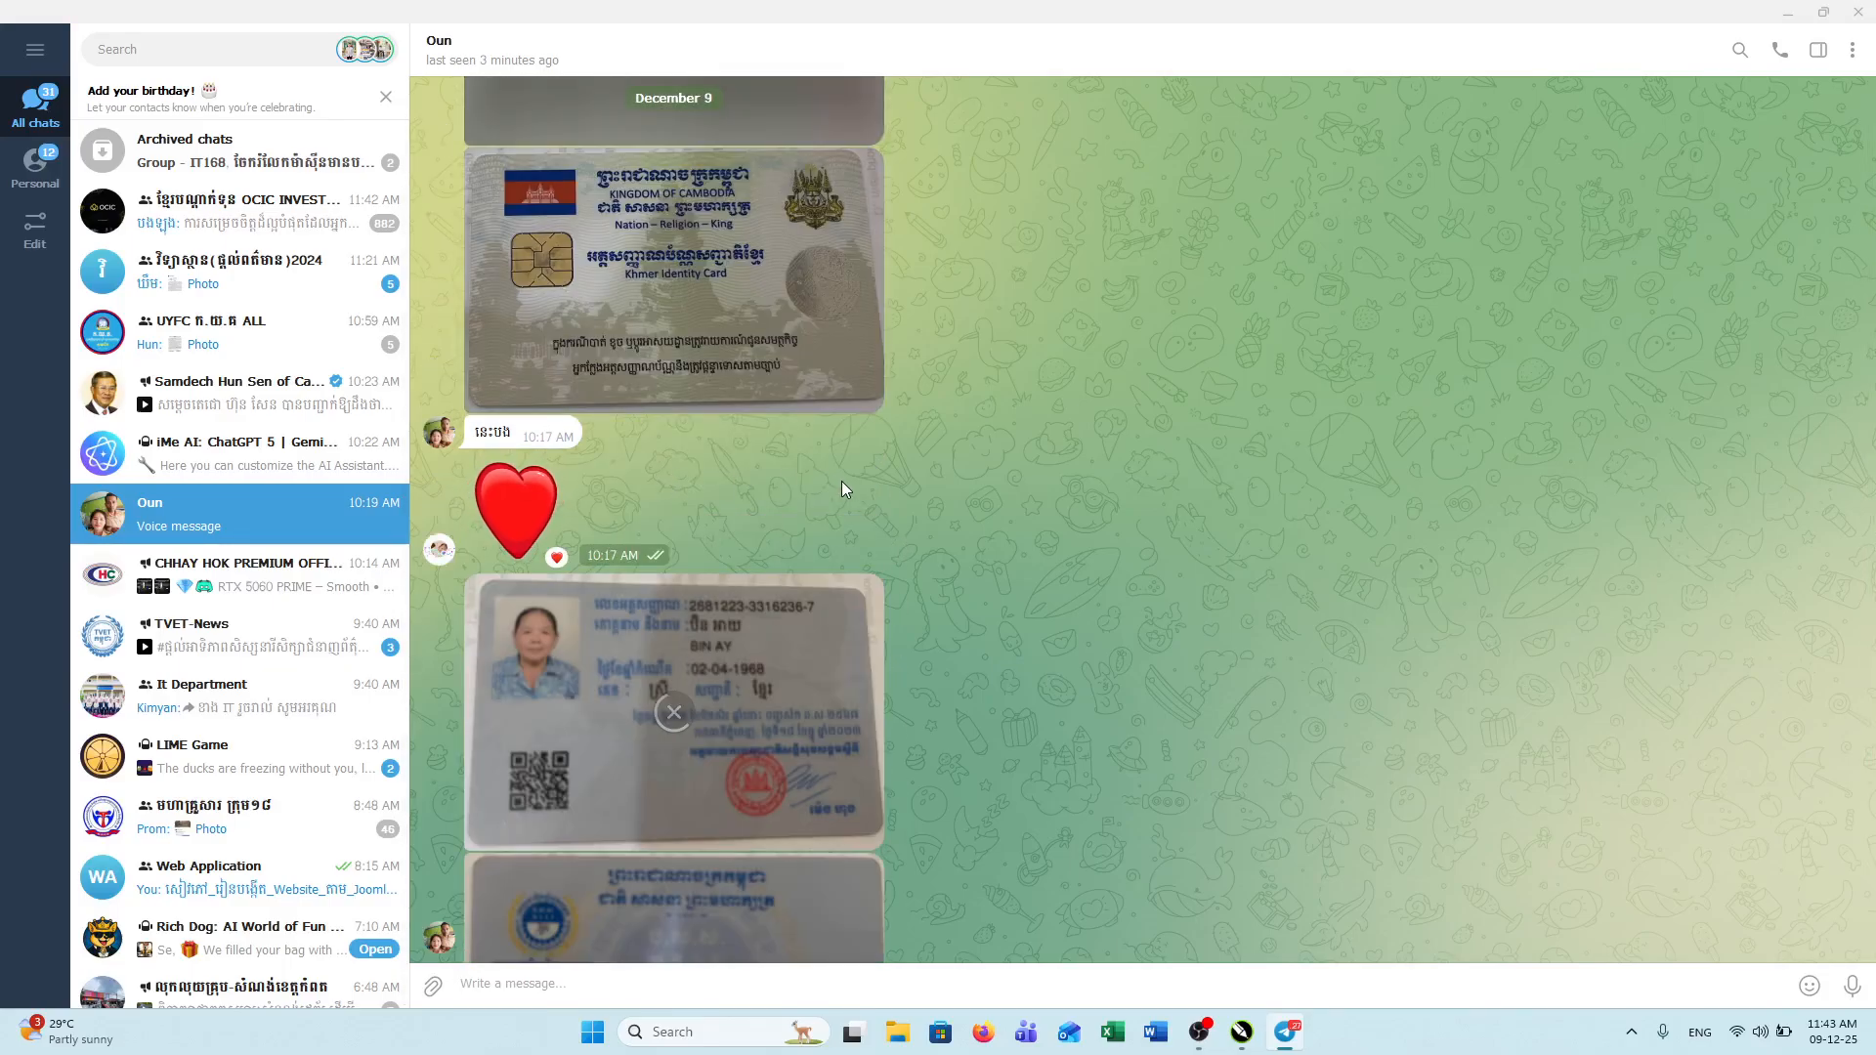
scroll(841, 480, up, 5)
scroll(841, 483, up, 6)
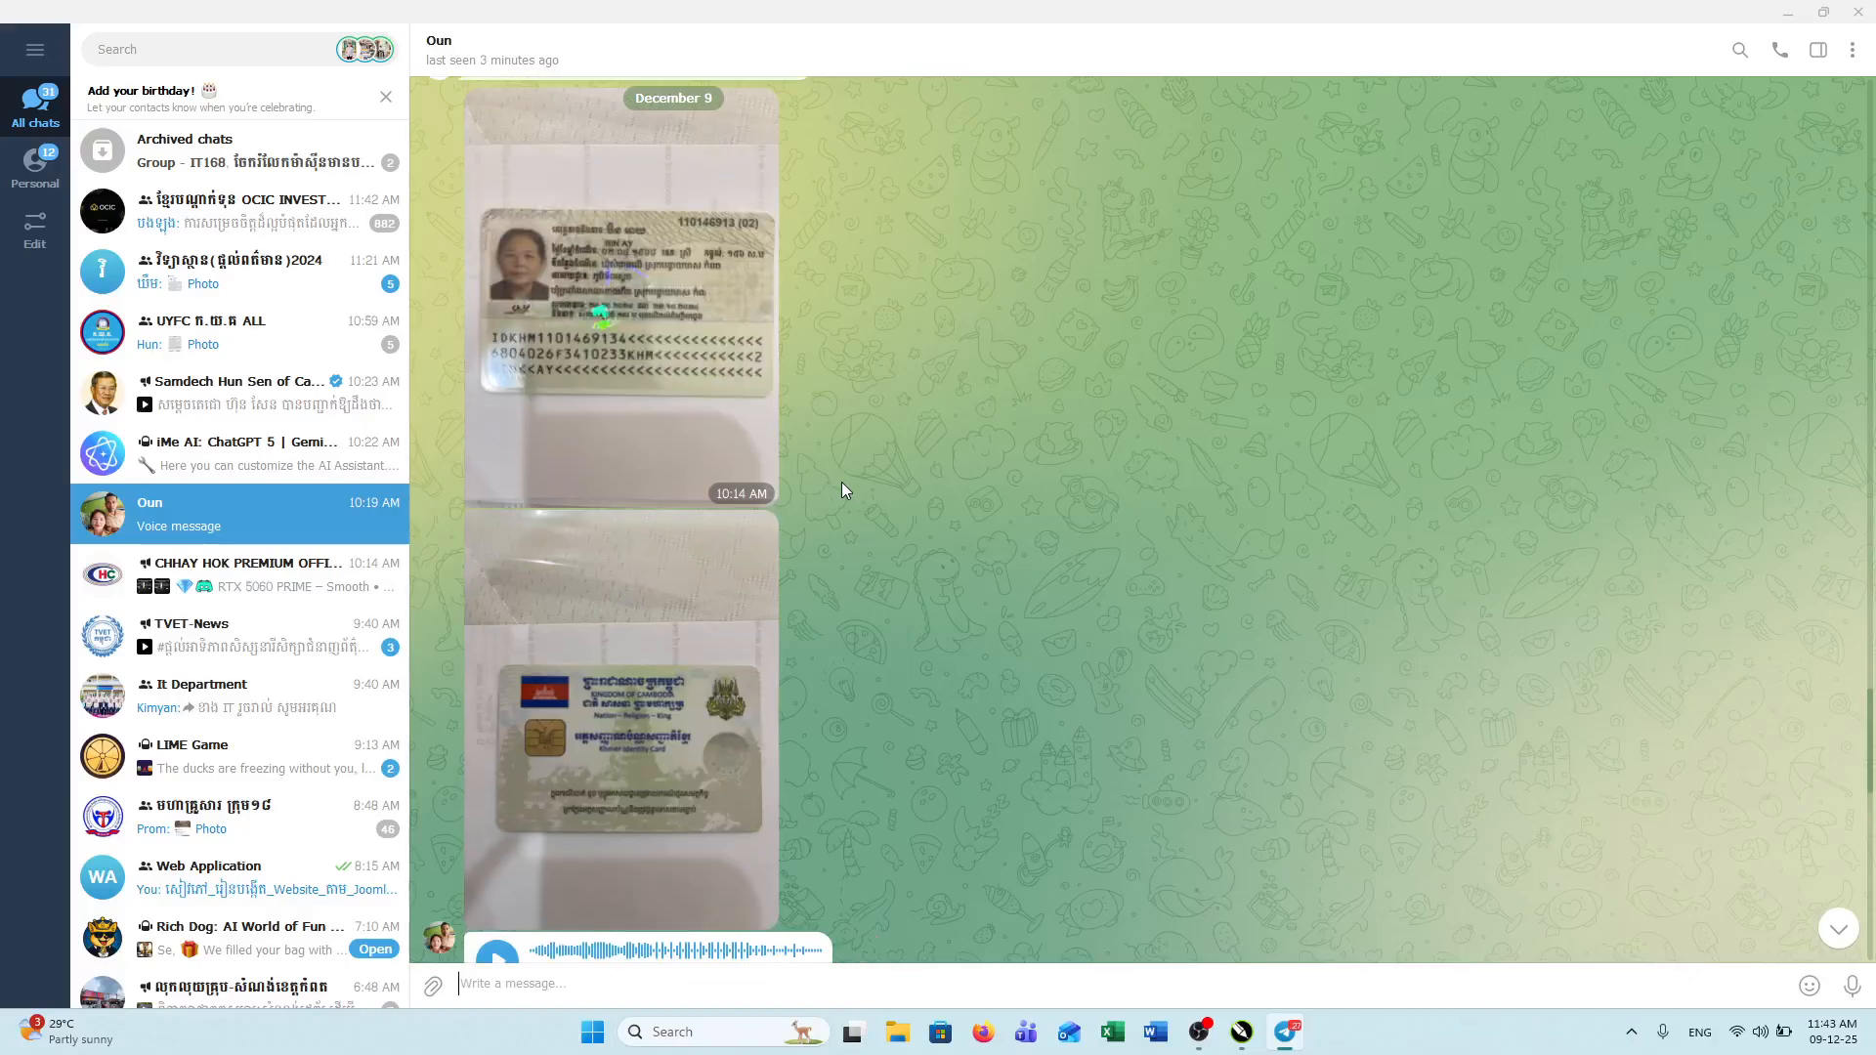
scroll(846, 486, up, 2)
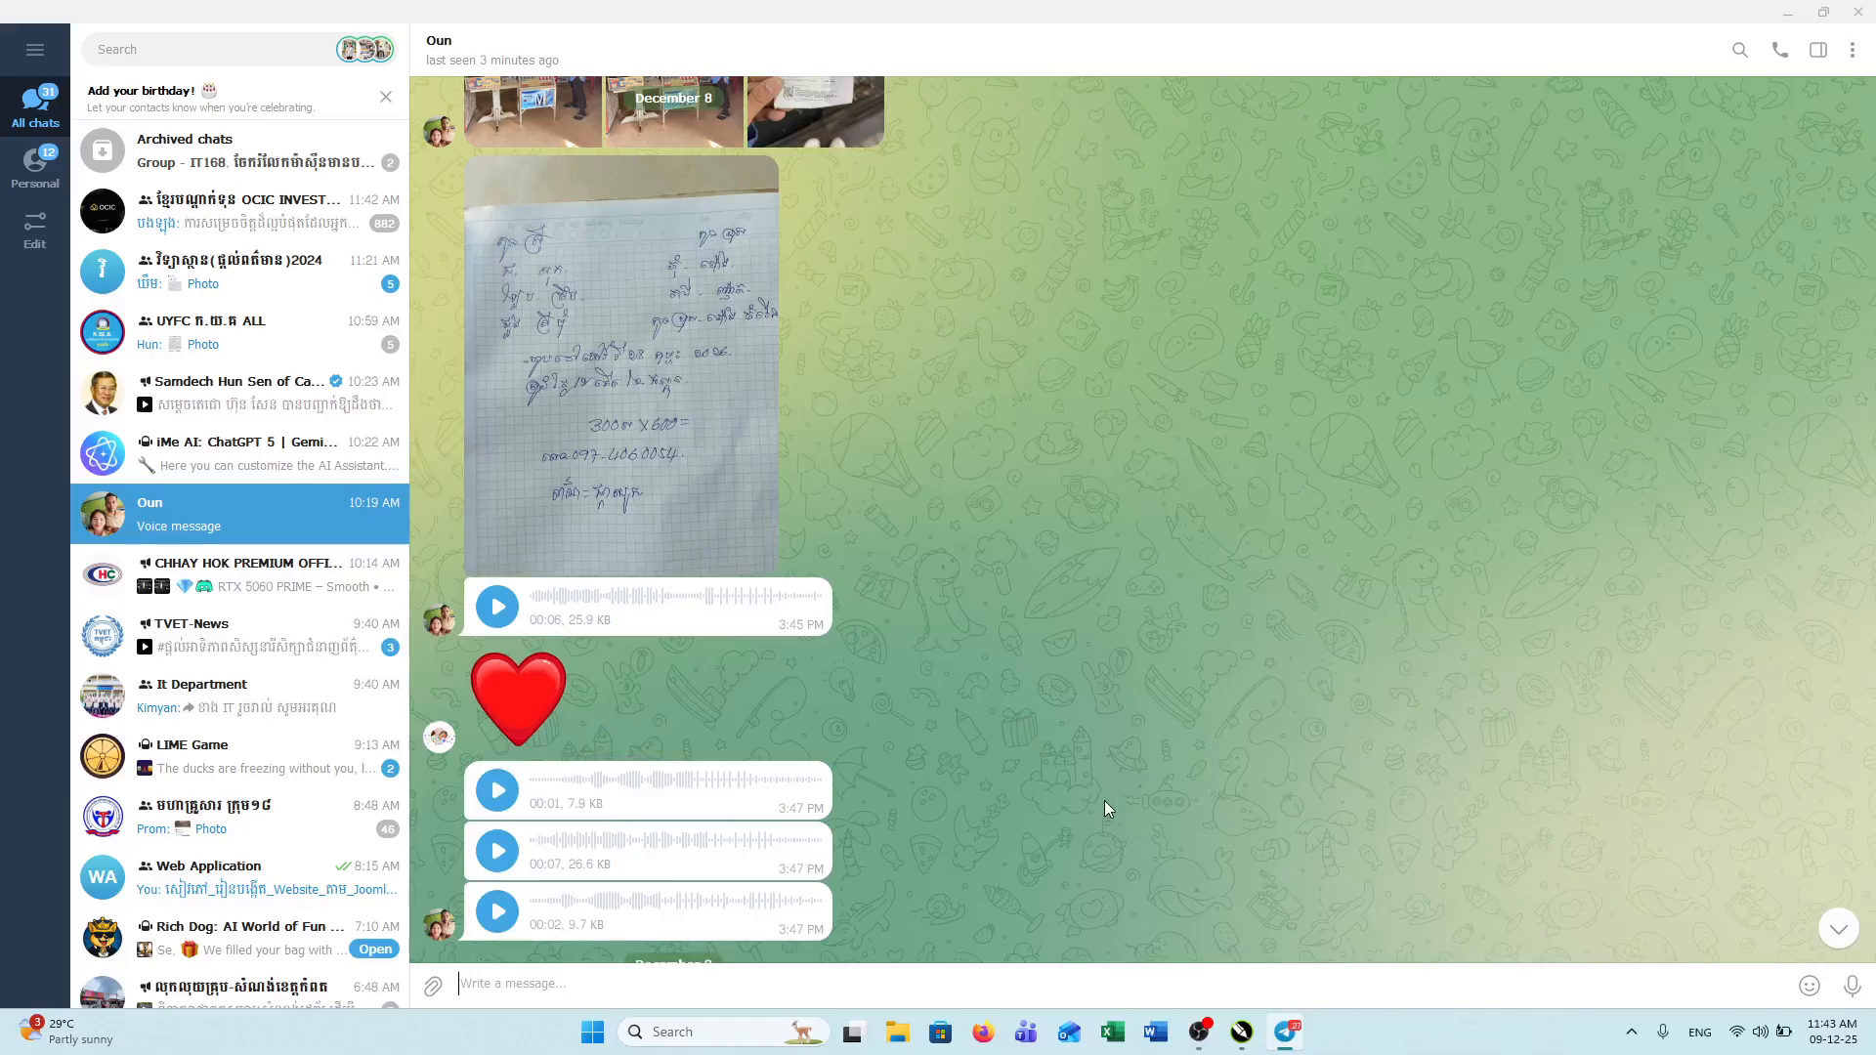
click(577, 500)
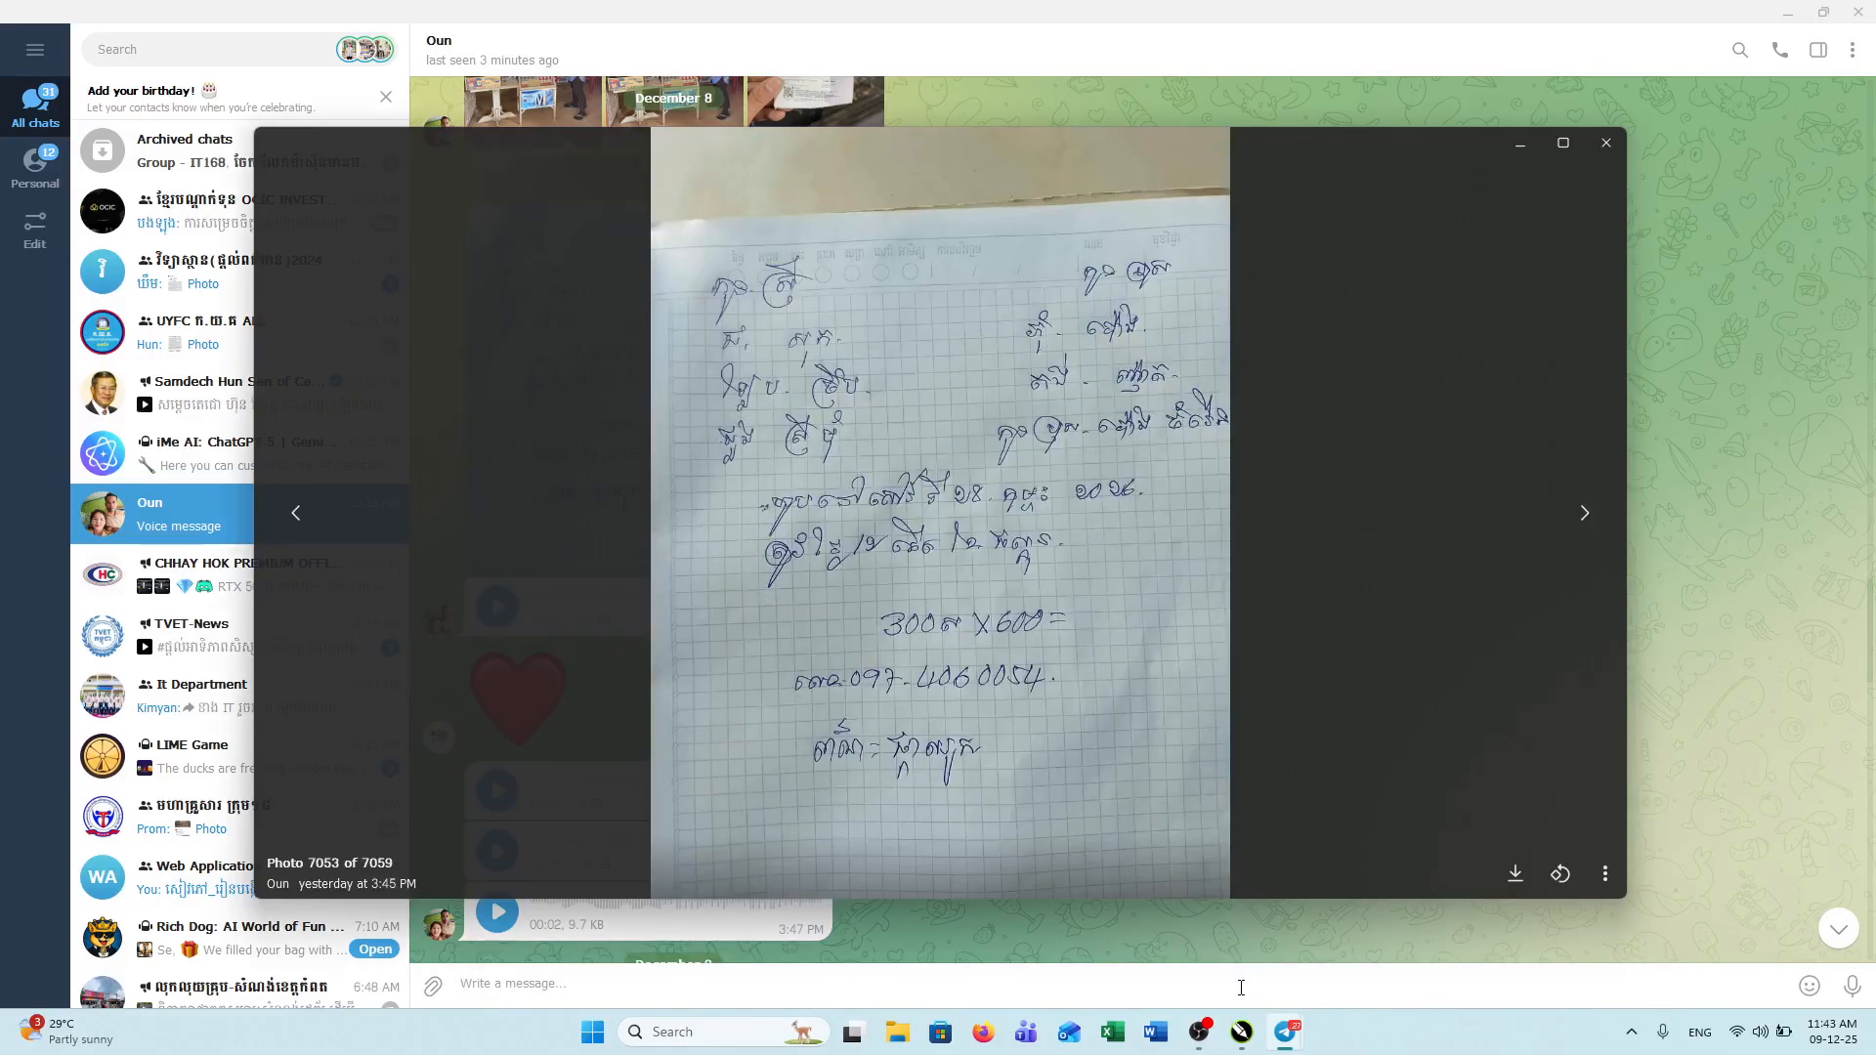
mouse_move(1243, 1041)
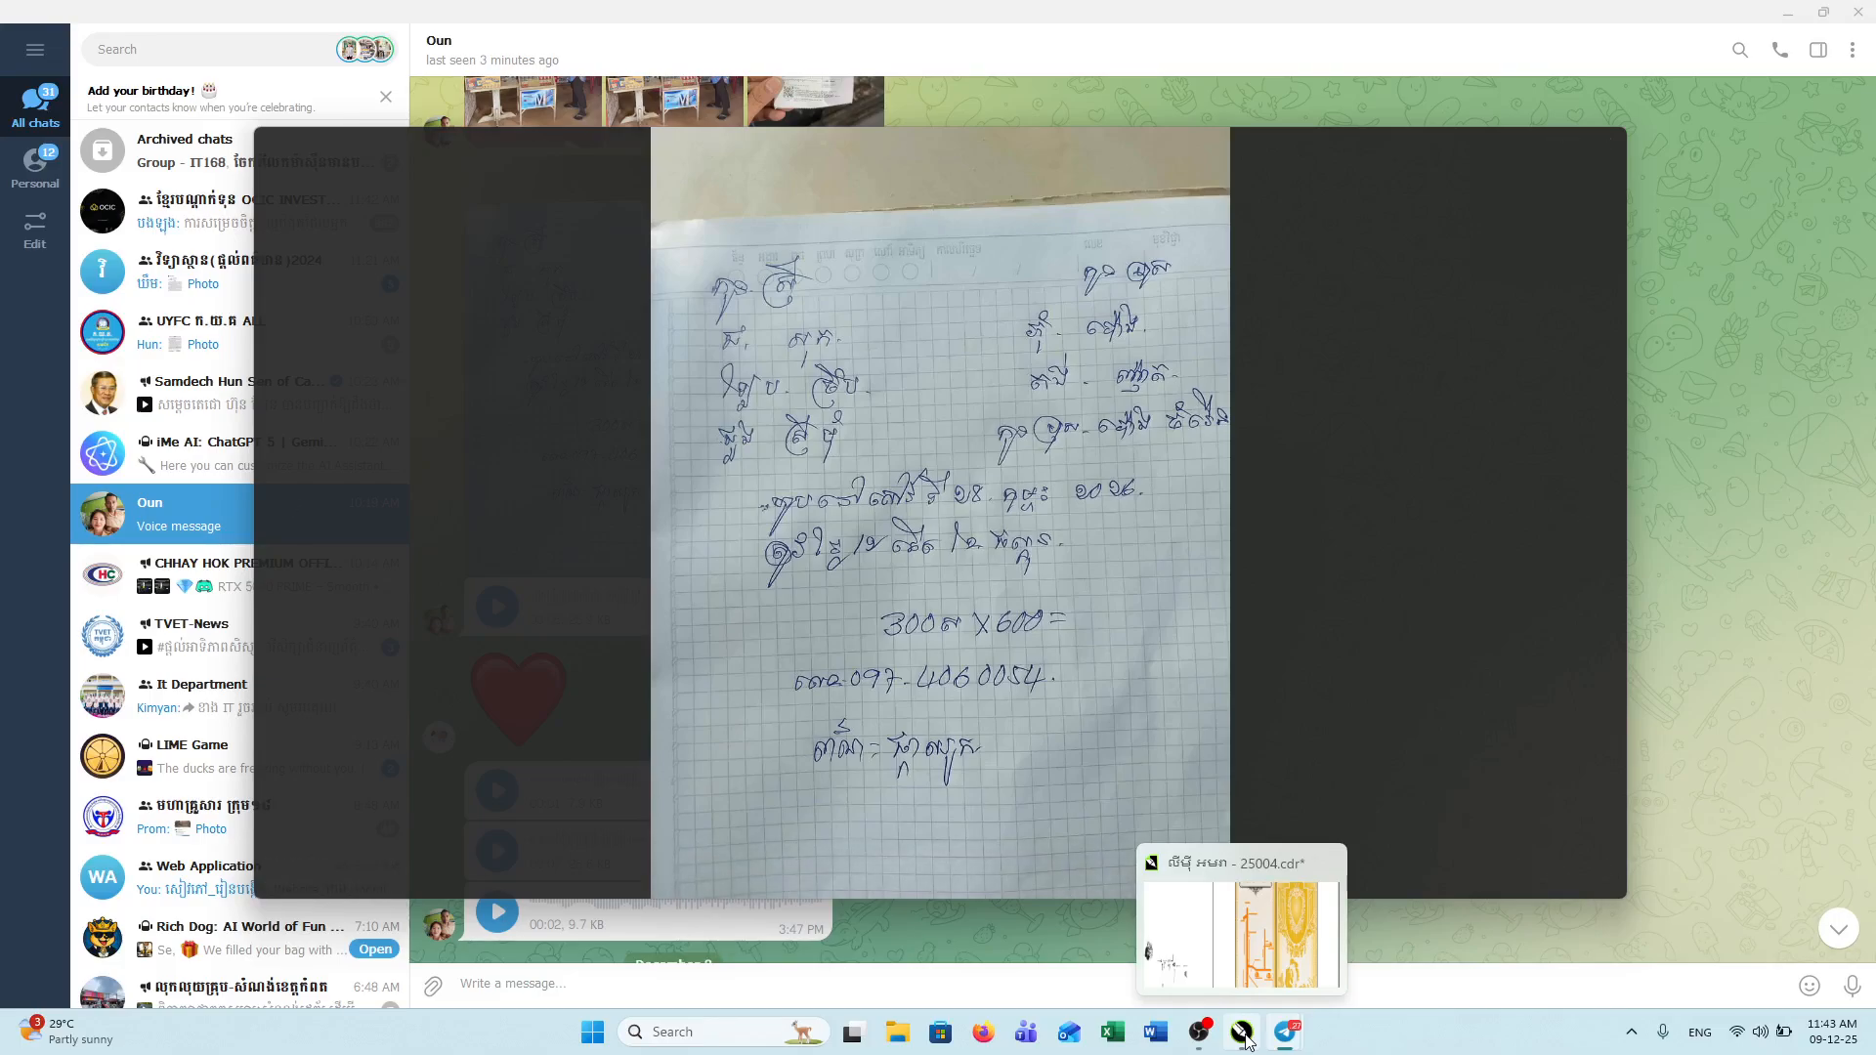
click(1244, 1041)
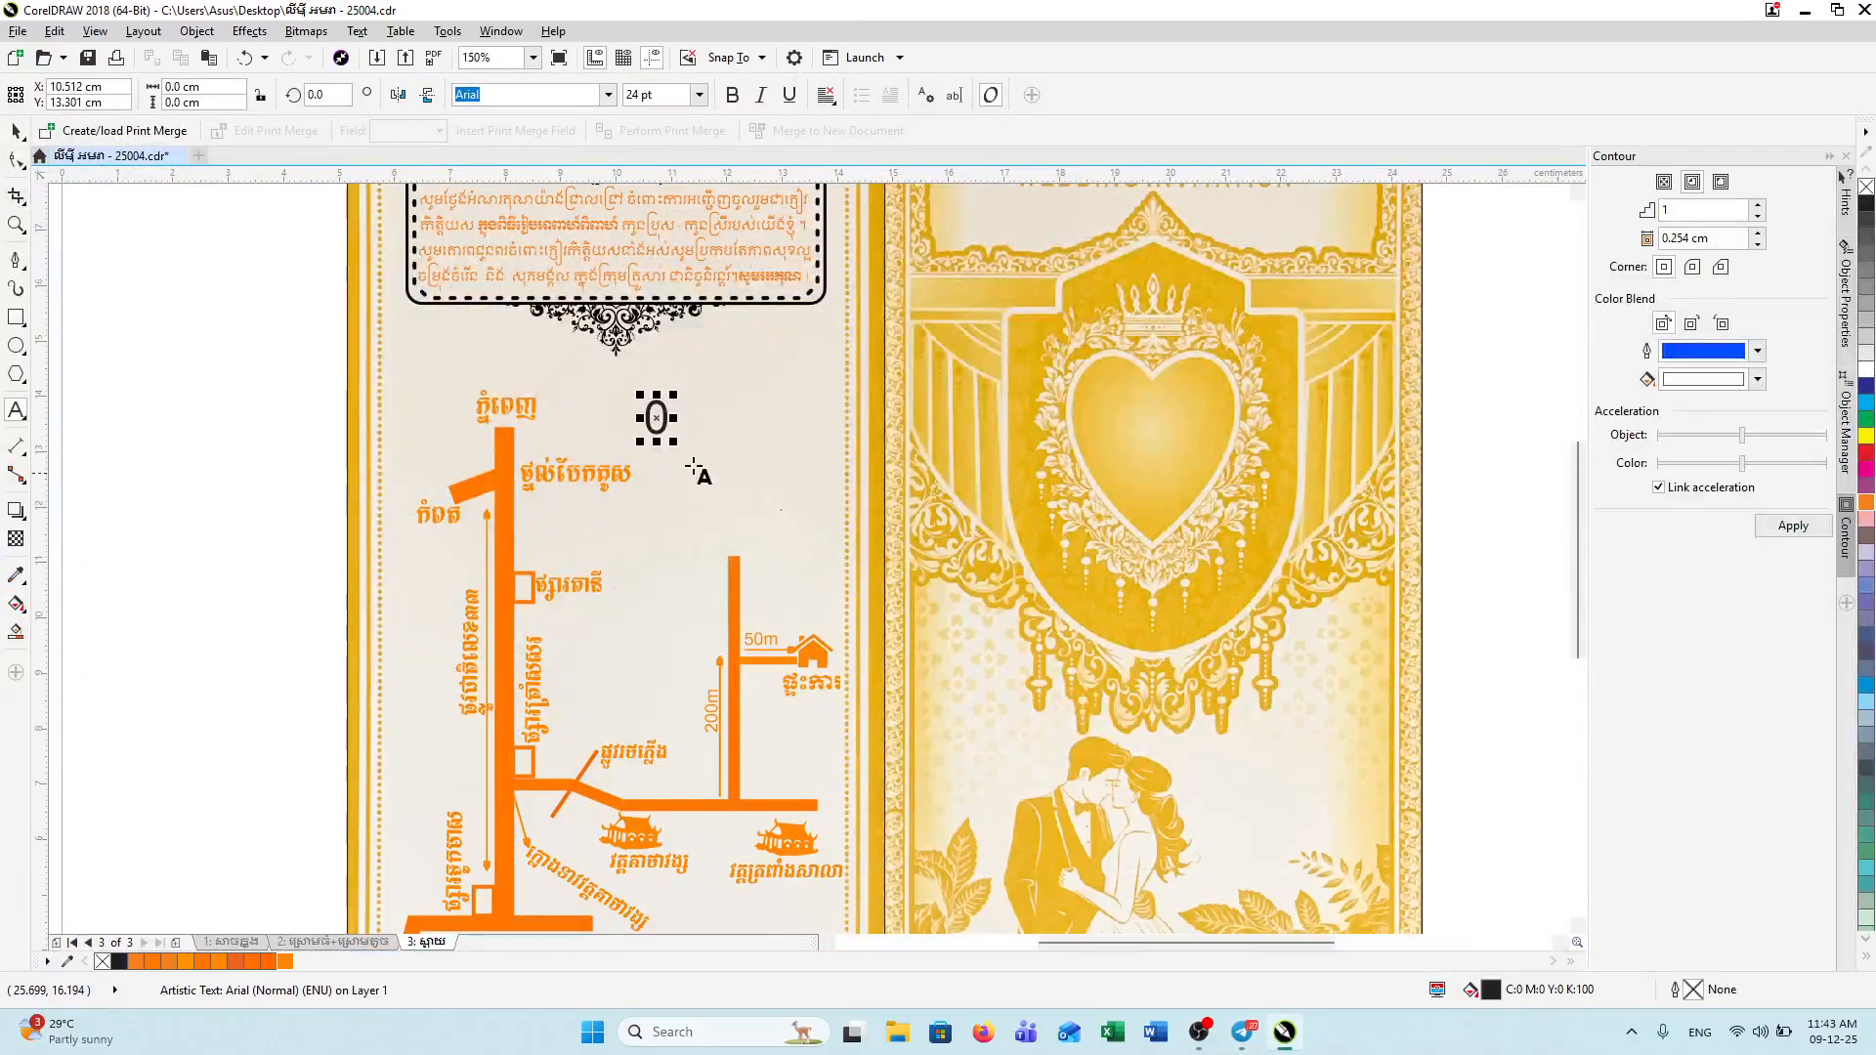
Step: Replace the placeholder 0 with the contact phone number copied from the handwritten note
click(668, 418)
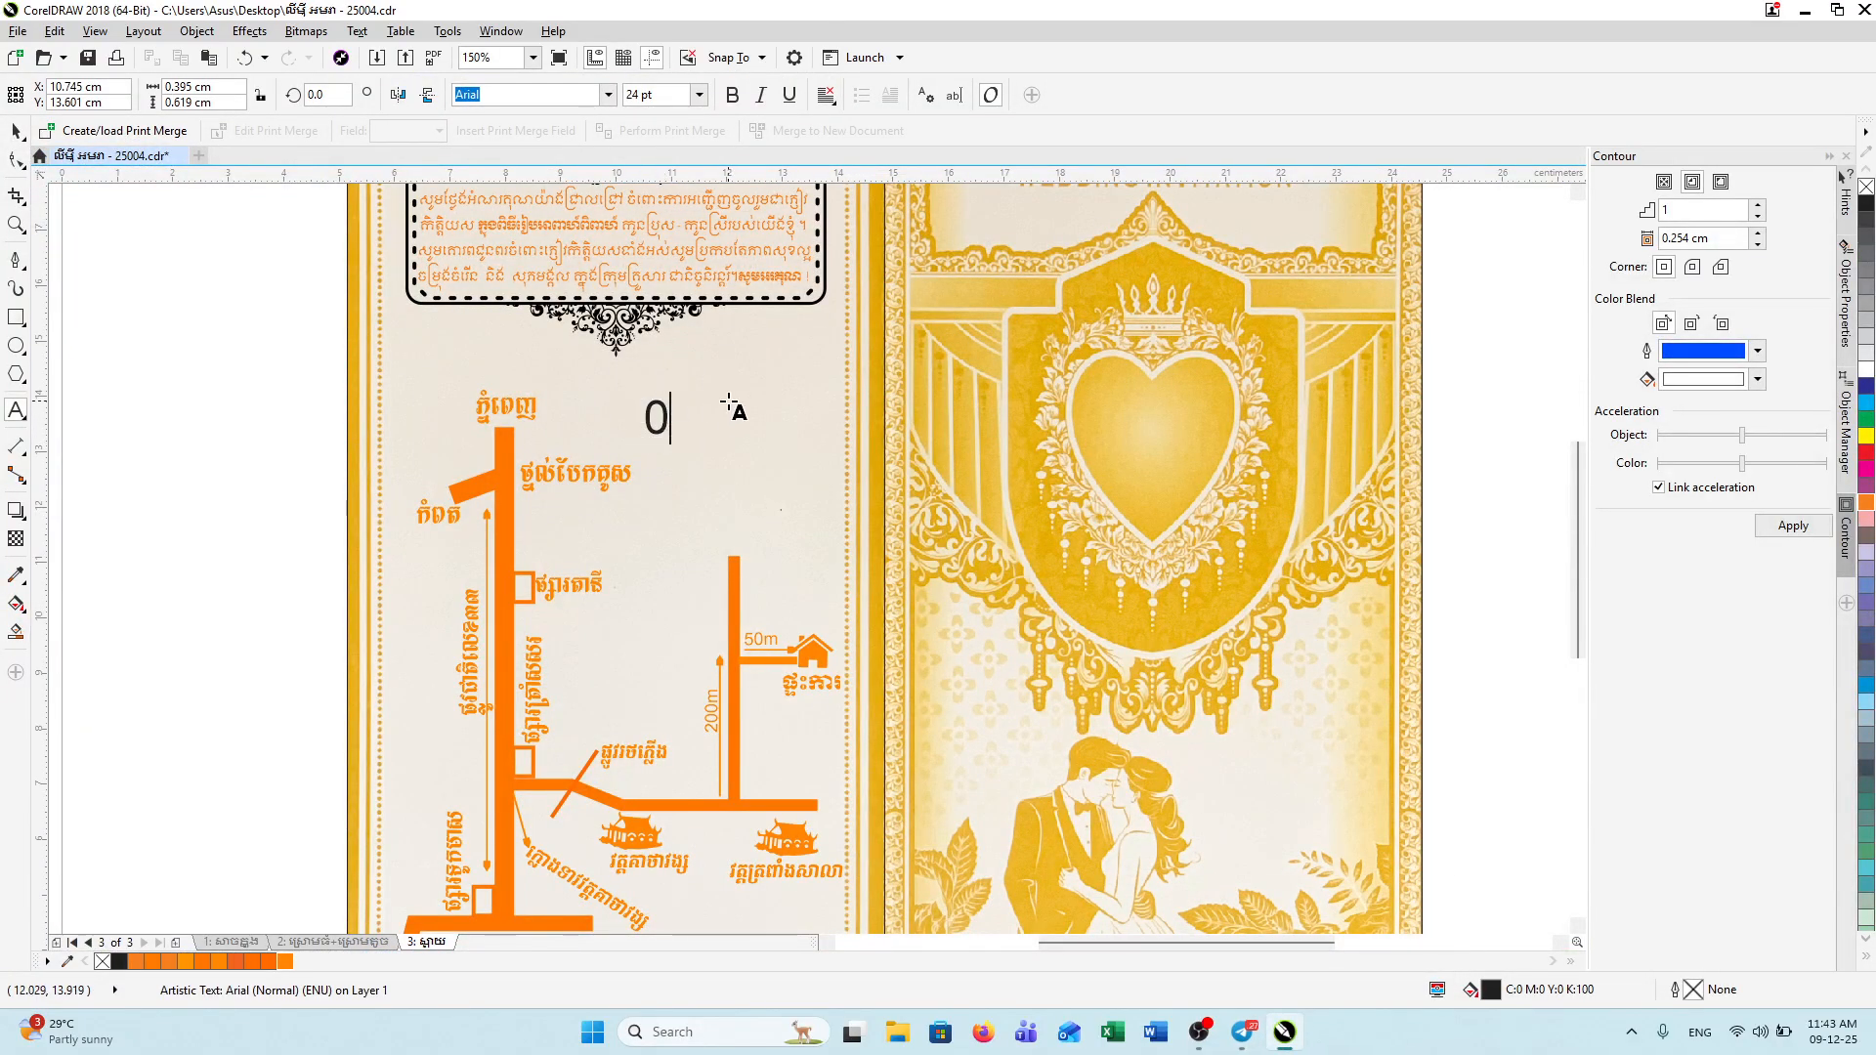
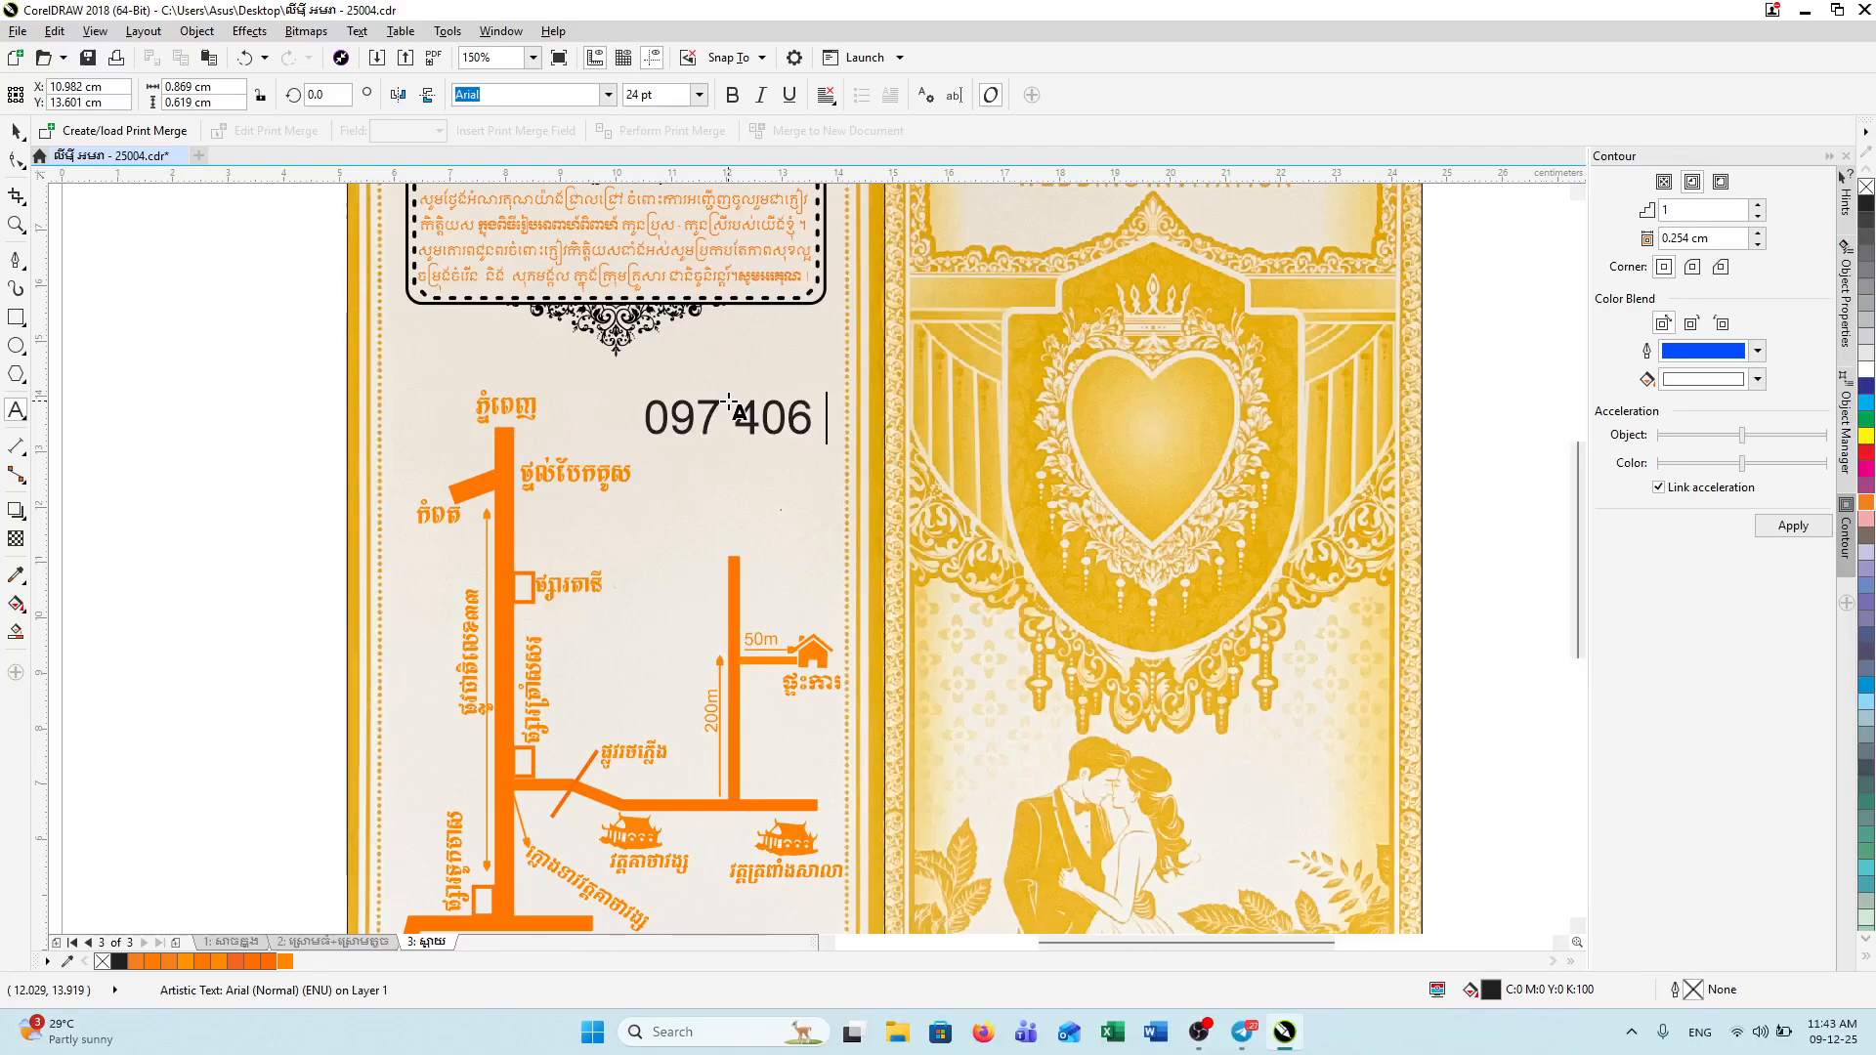
mouse_move(1242, 1030)
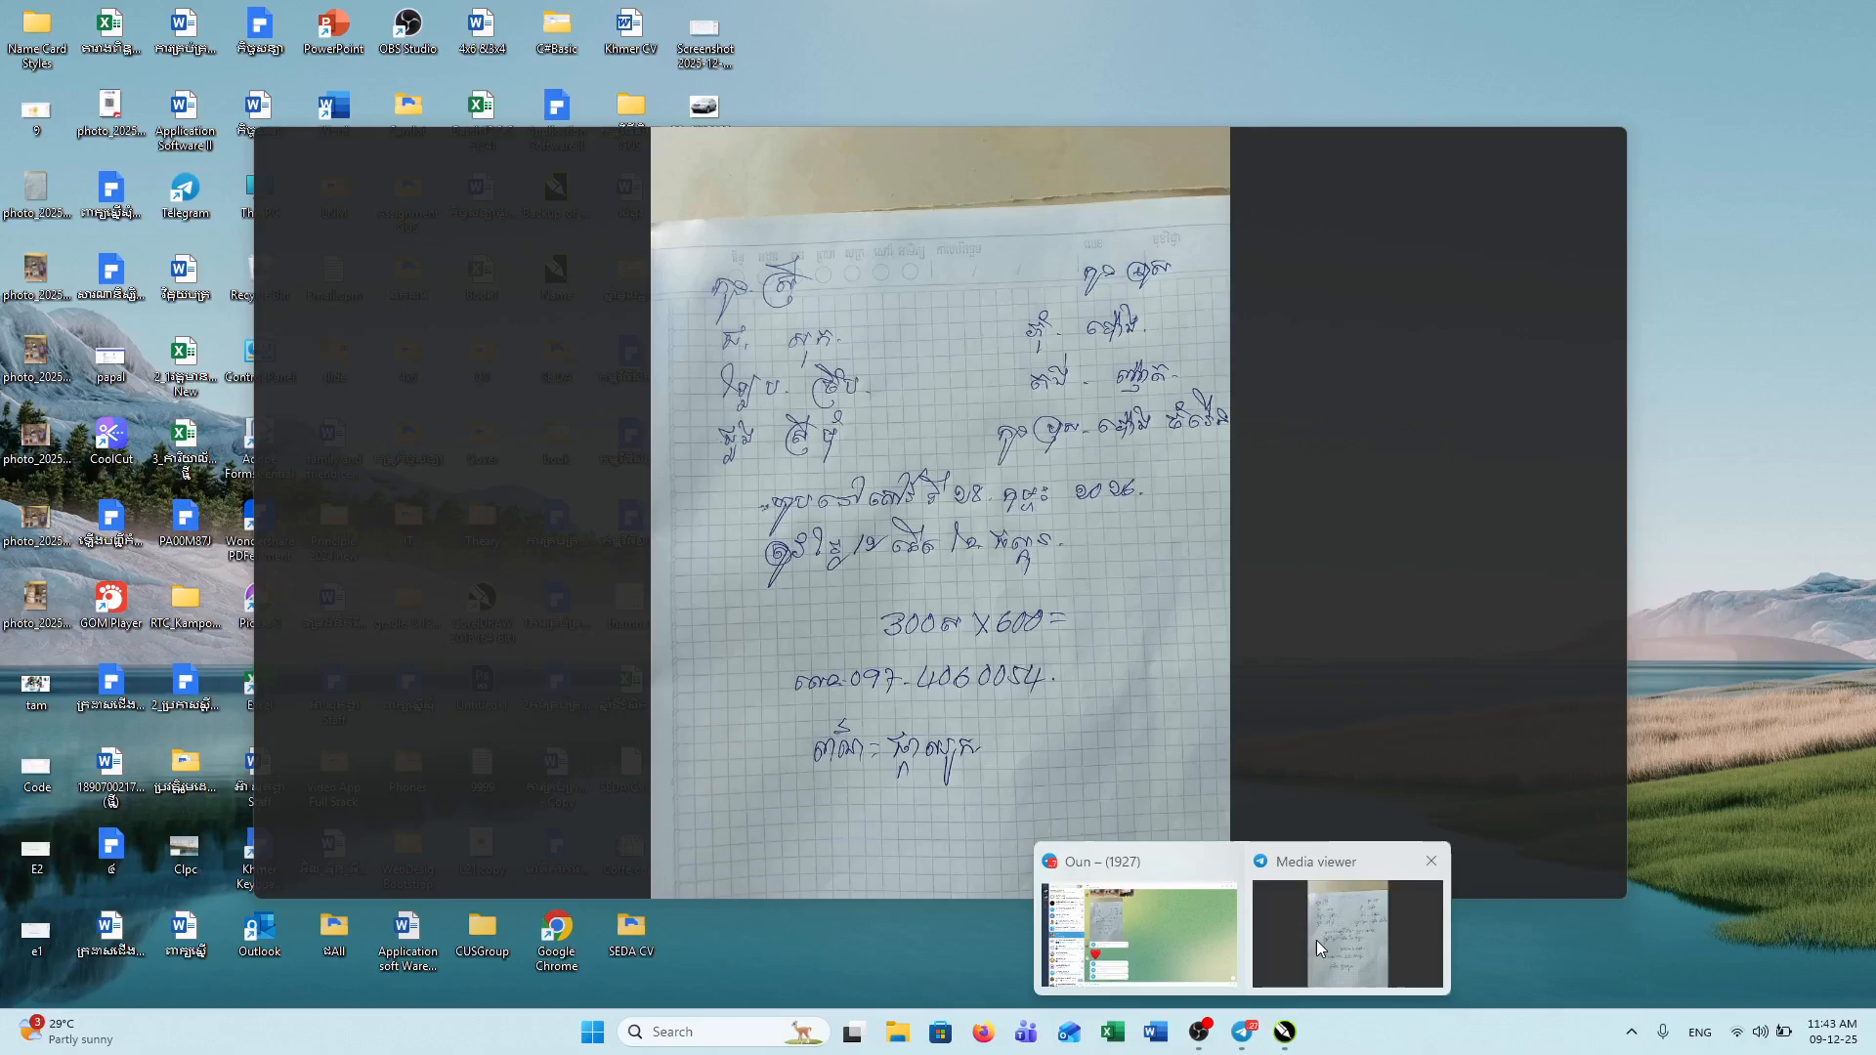
click(1316, 940)
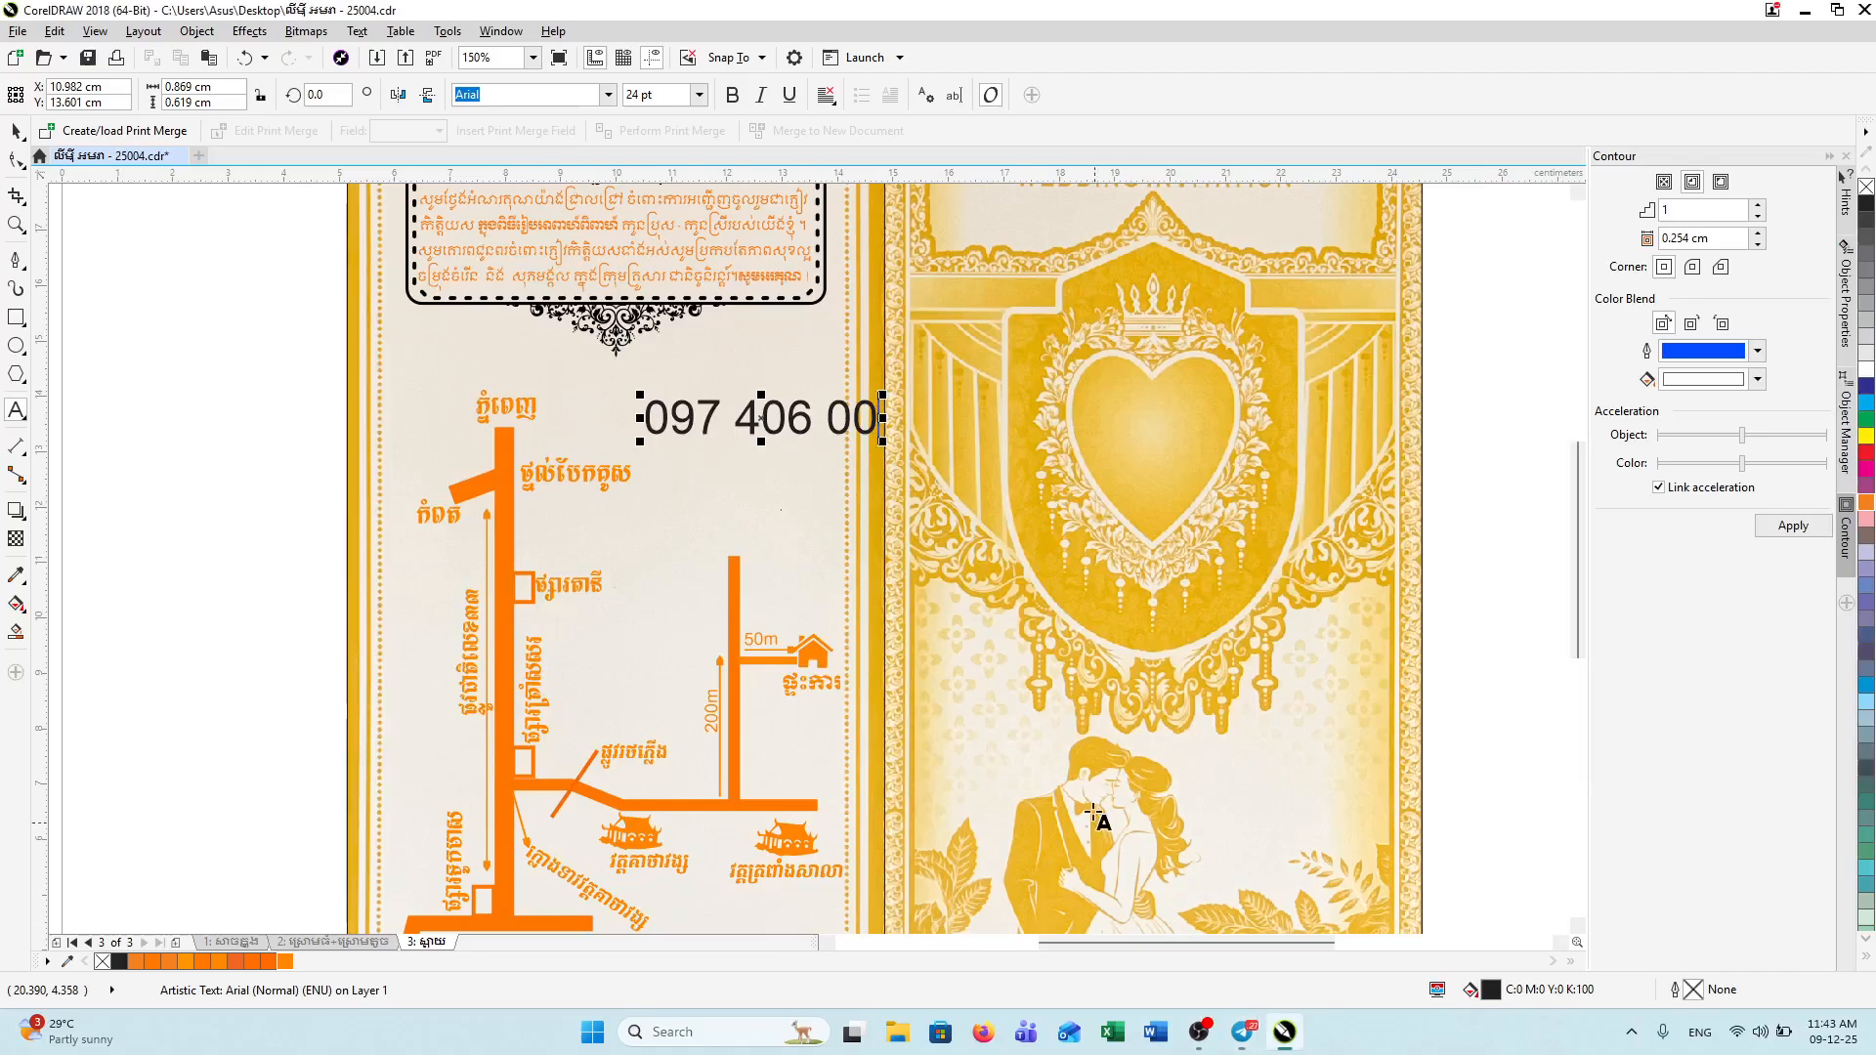
click(1284, 1031)
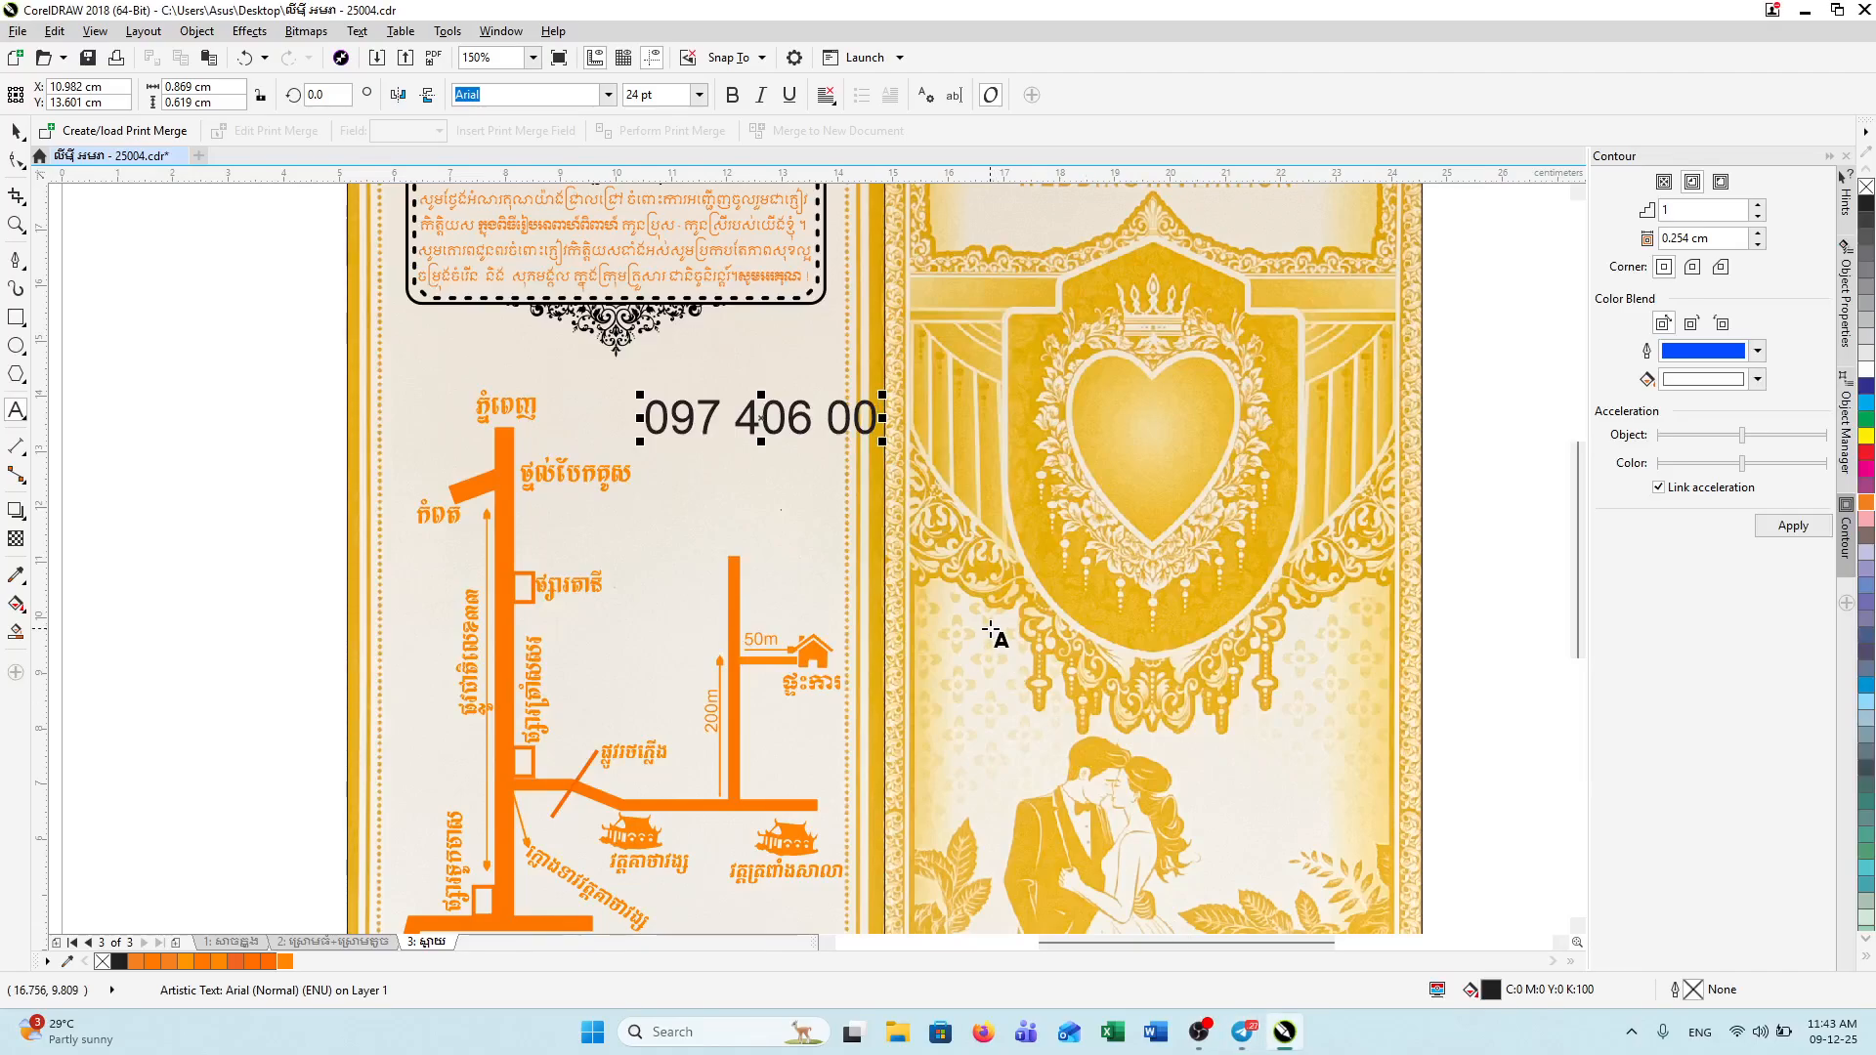
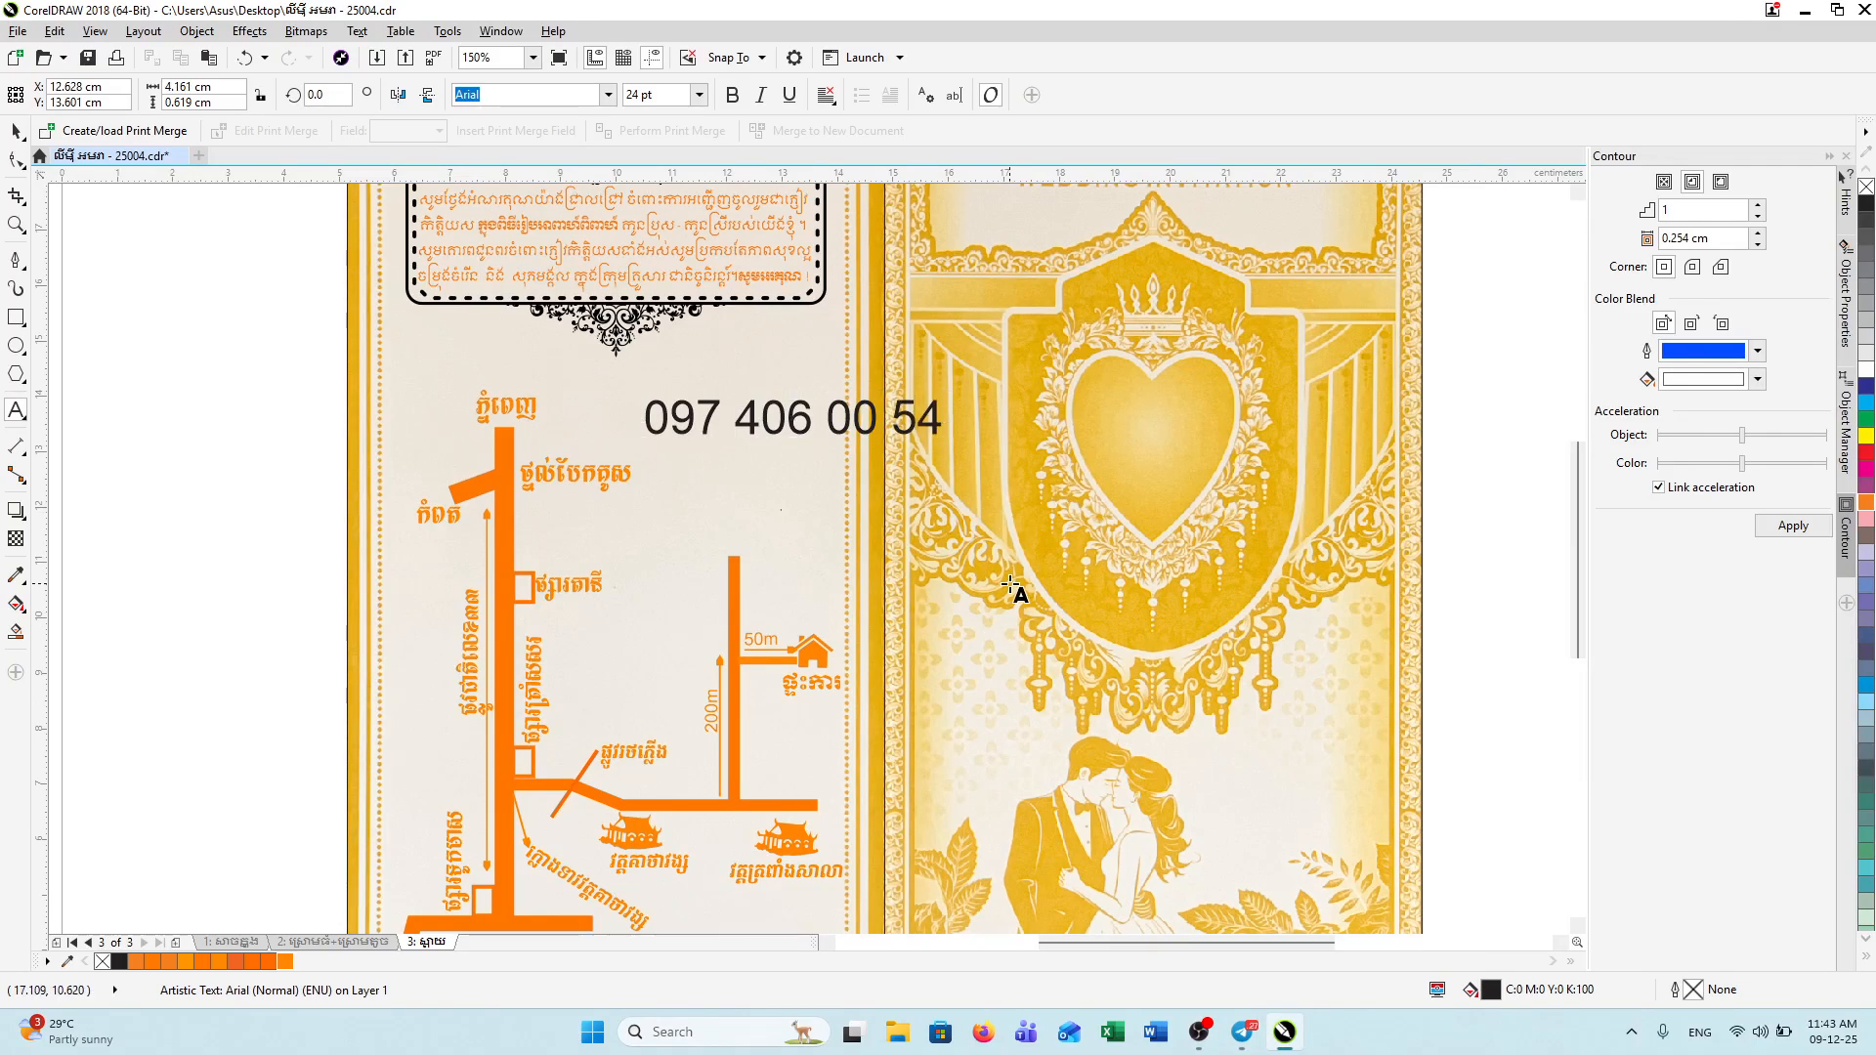
key(Escape)
mouse_move(1242, 1031)
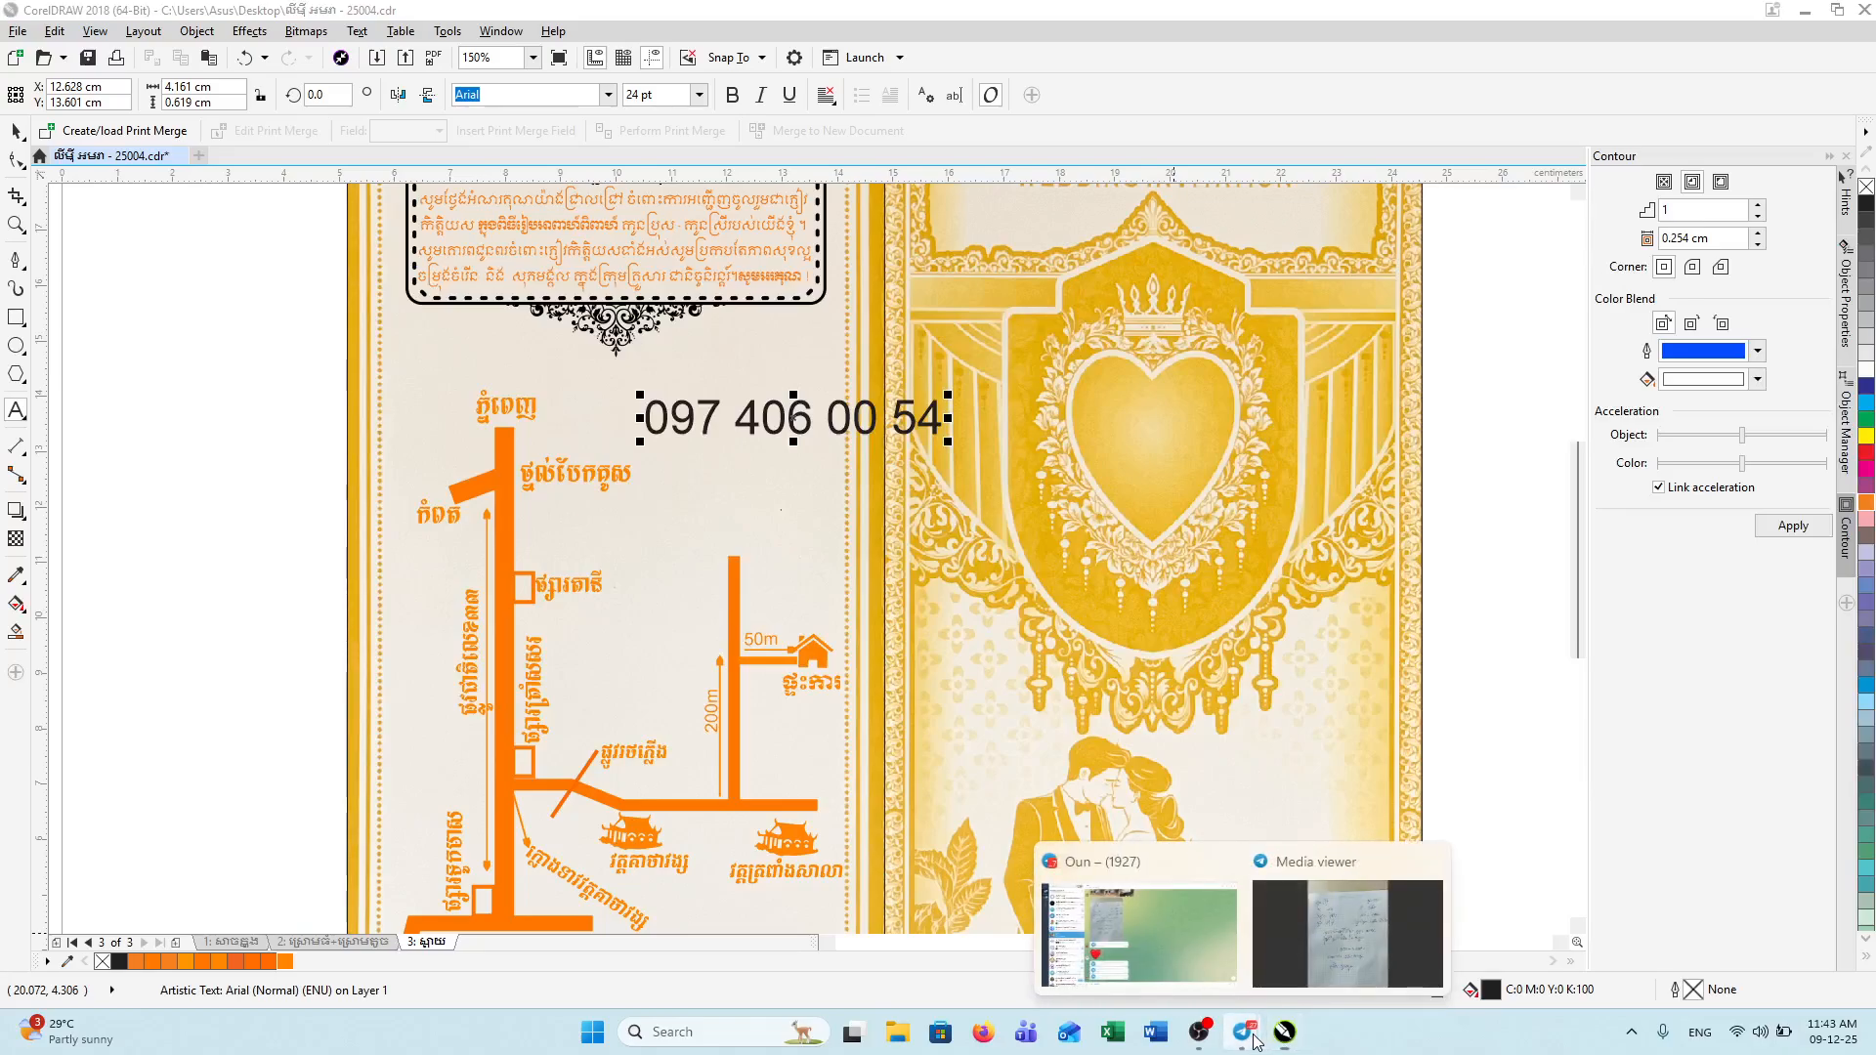
click(1351, 963)
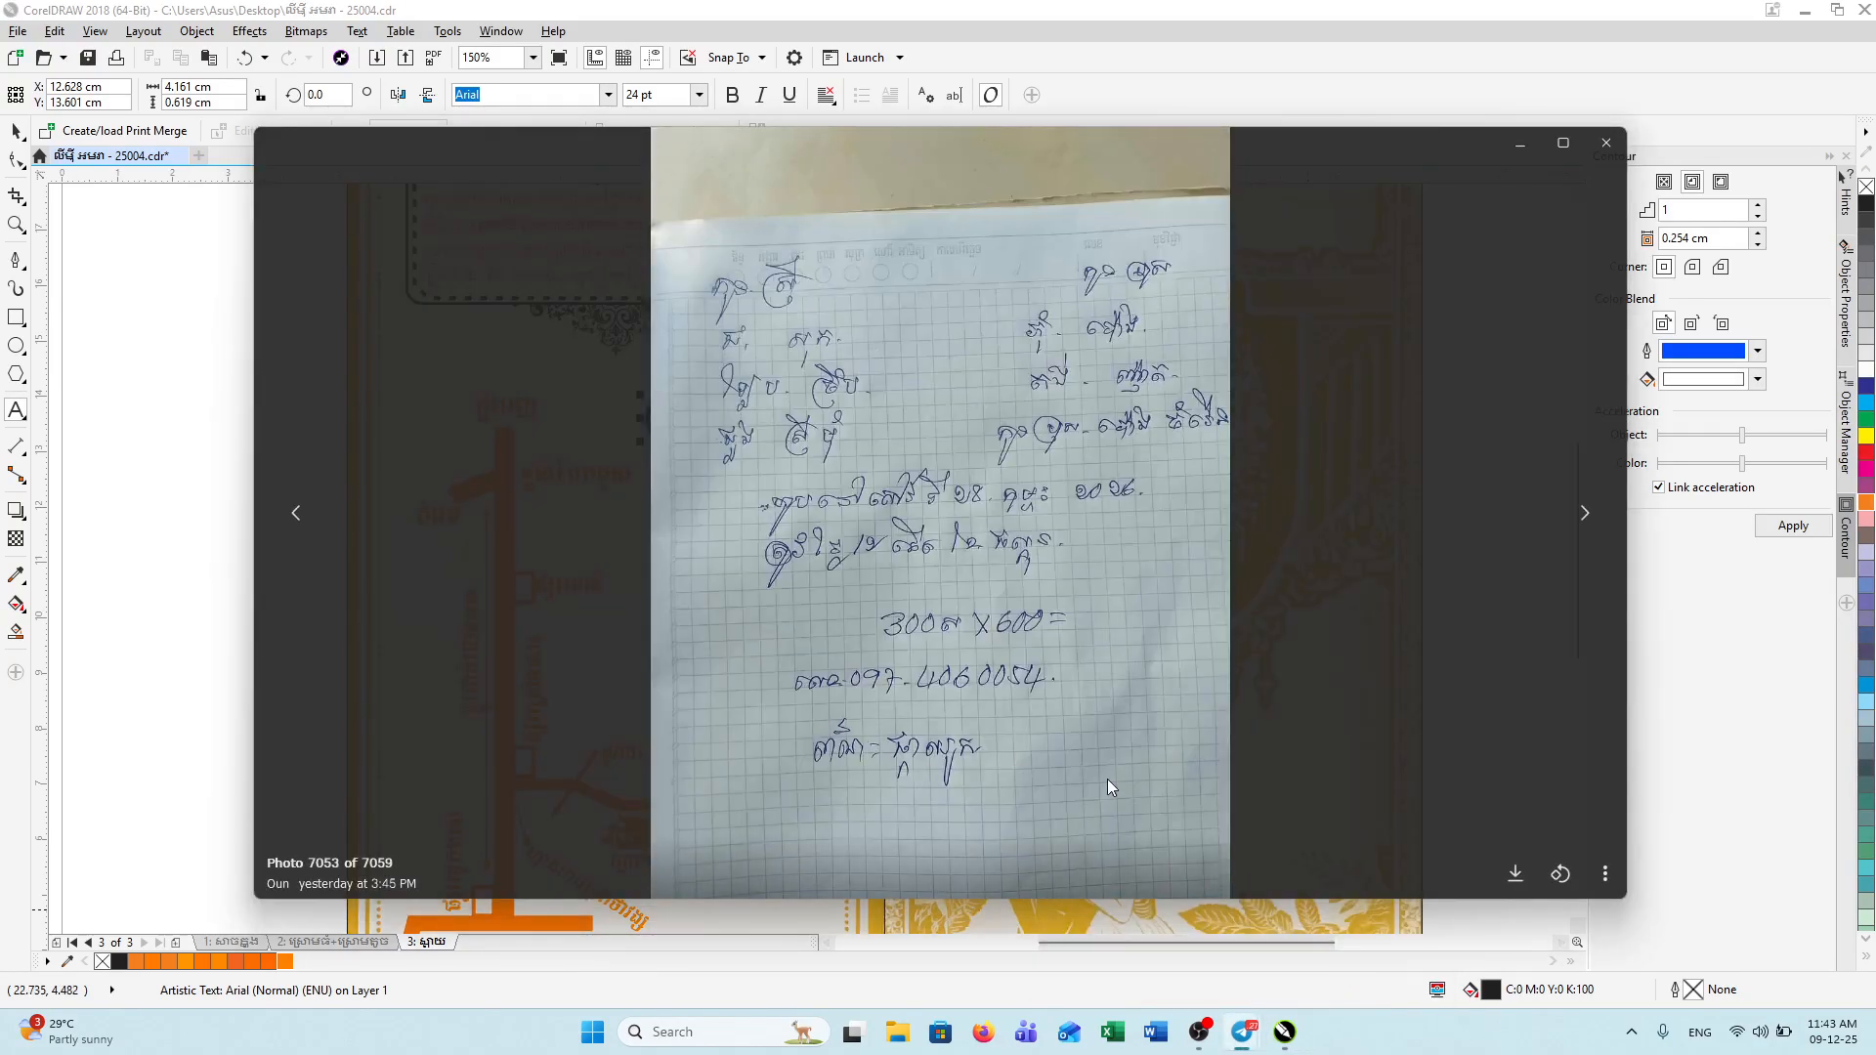
click(1282, 1034)
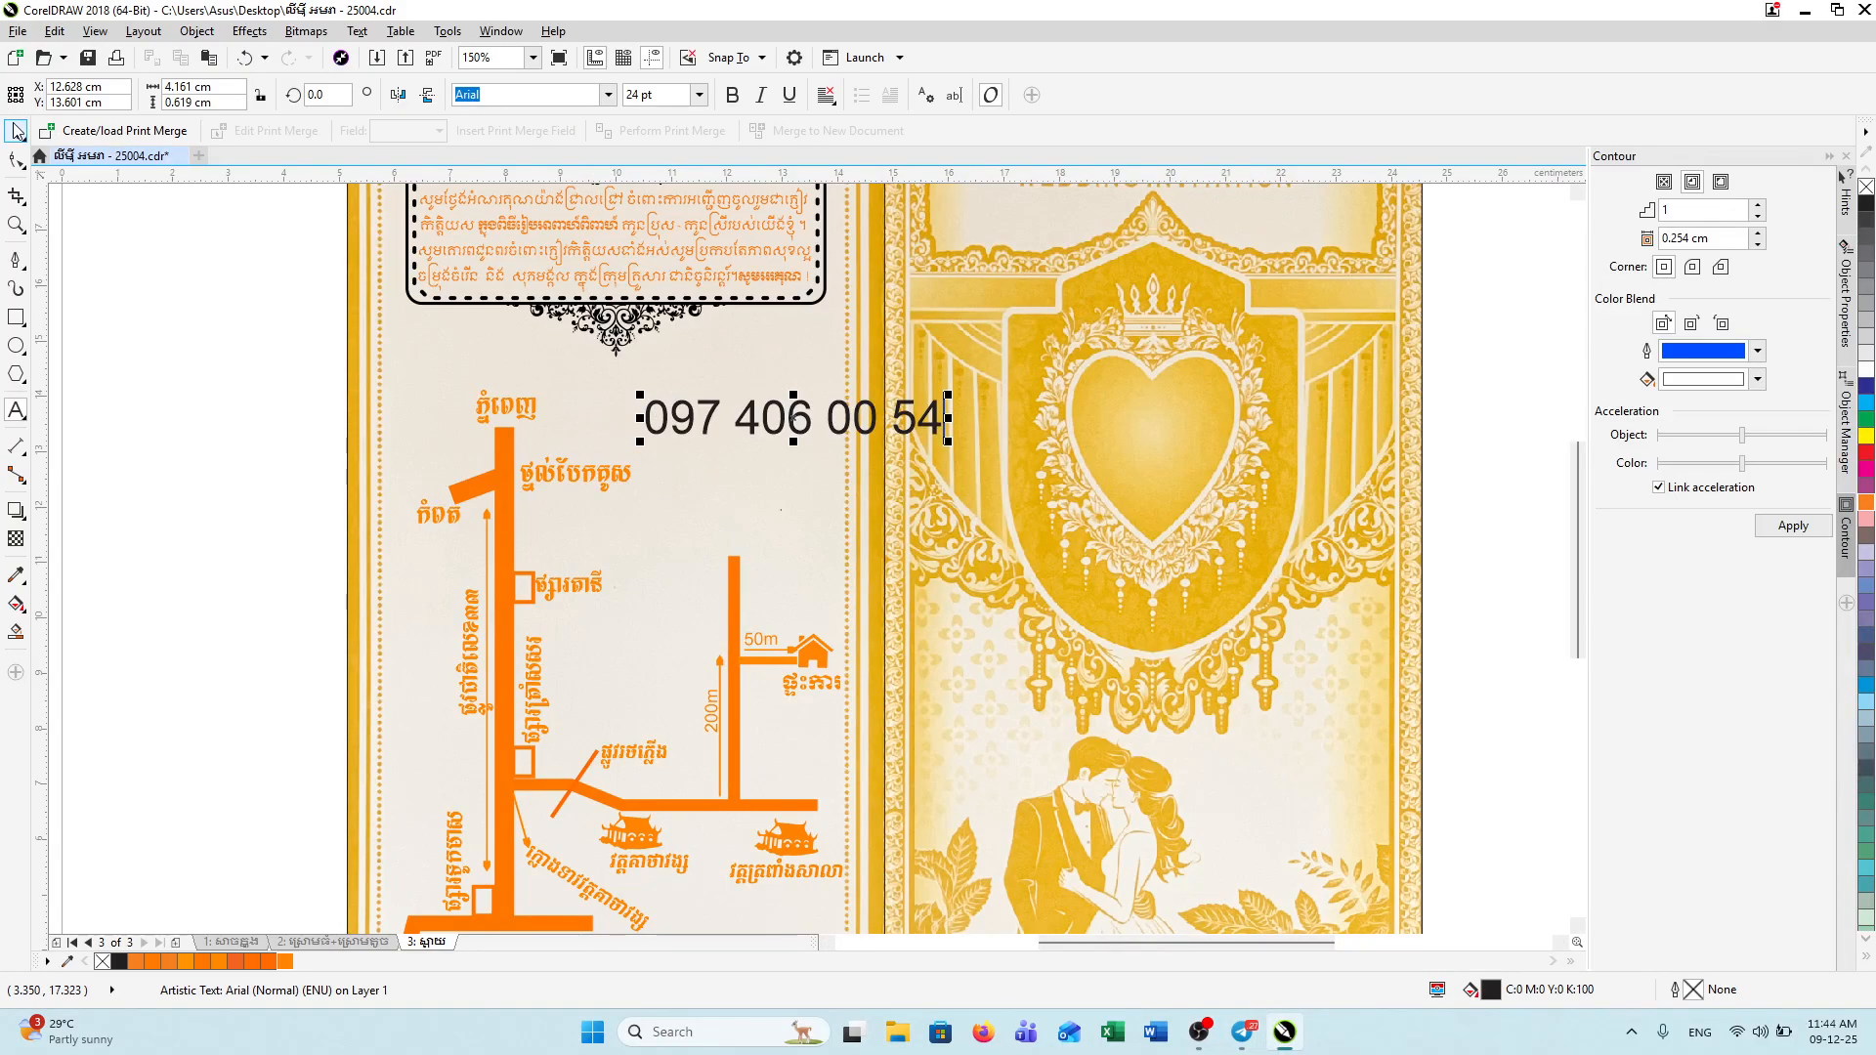
Step: Make the phone number bold at 18 pt and move it beside the top map label
key(ctrl+a)
click(698, 94)
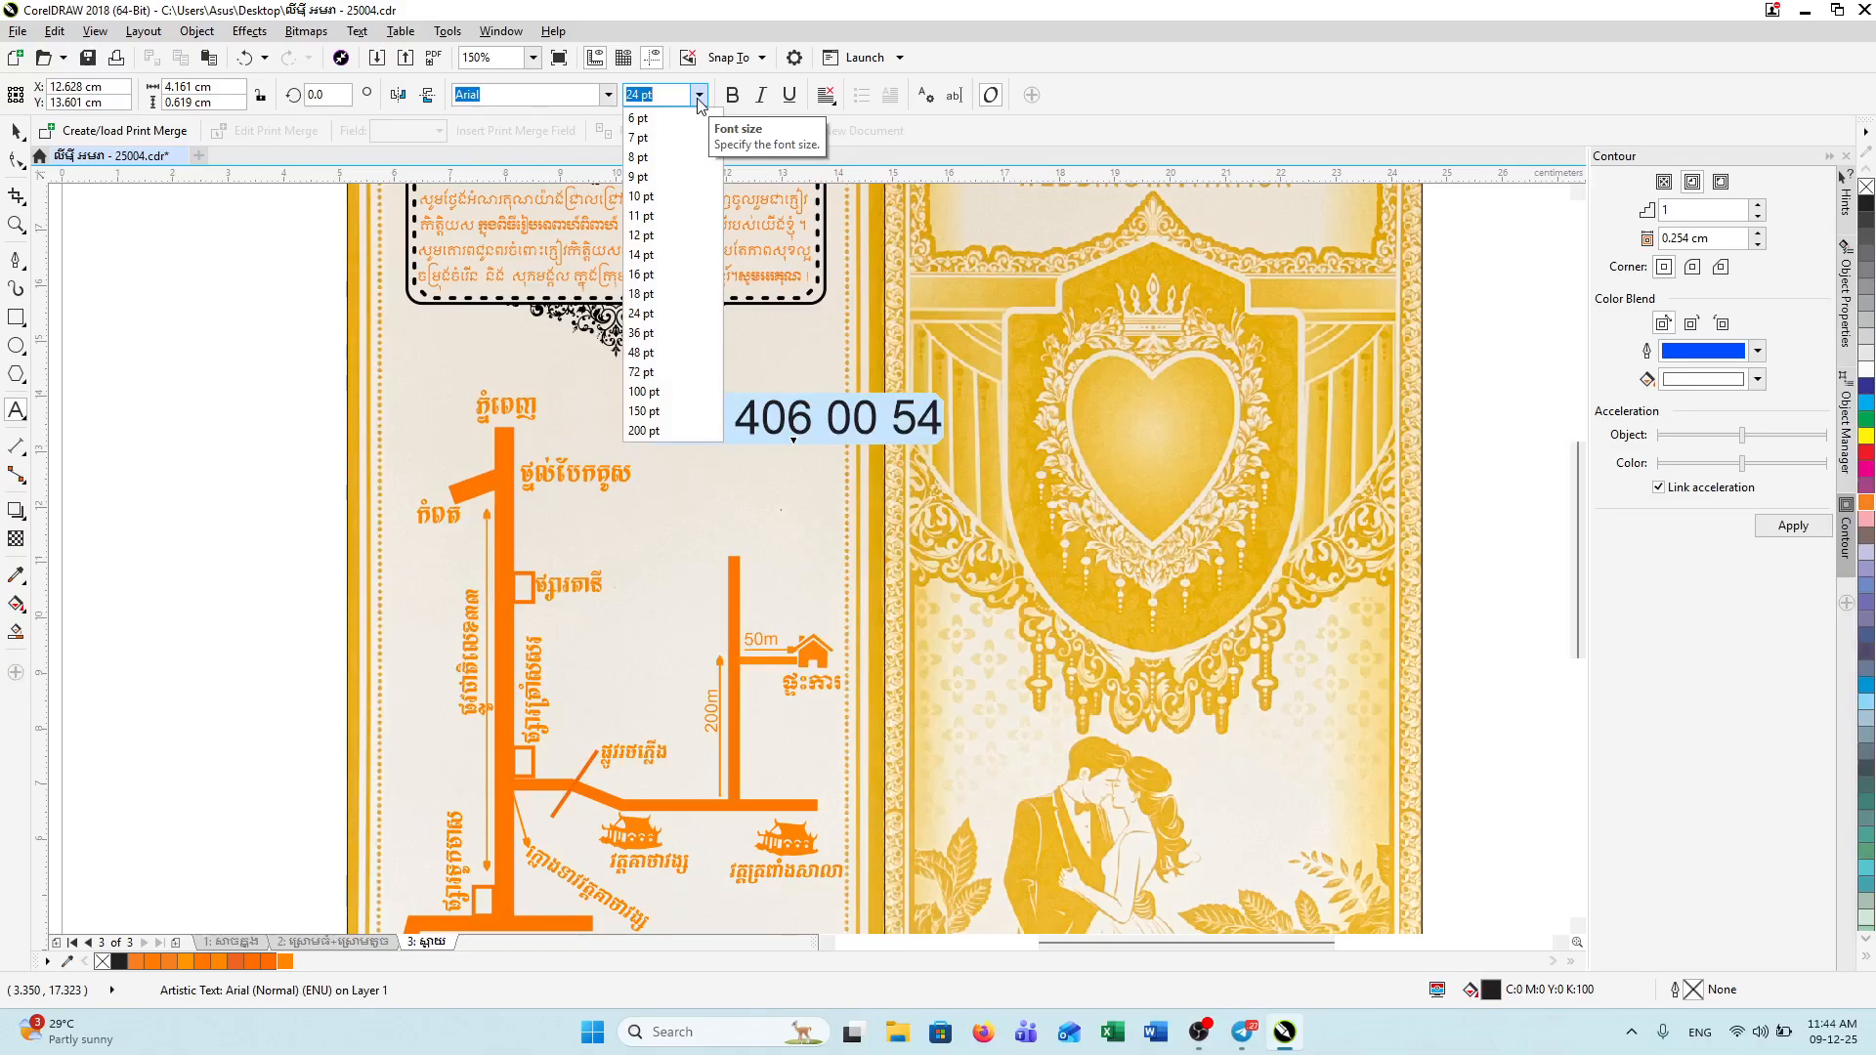
click(670, 312)
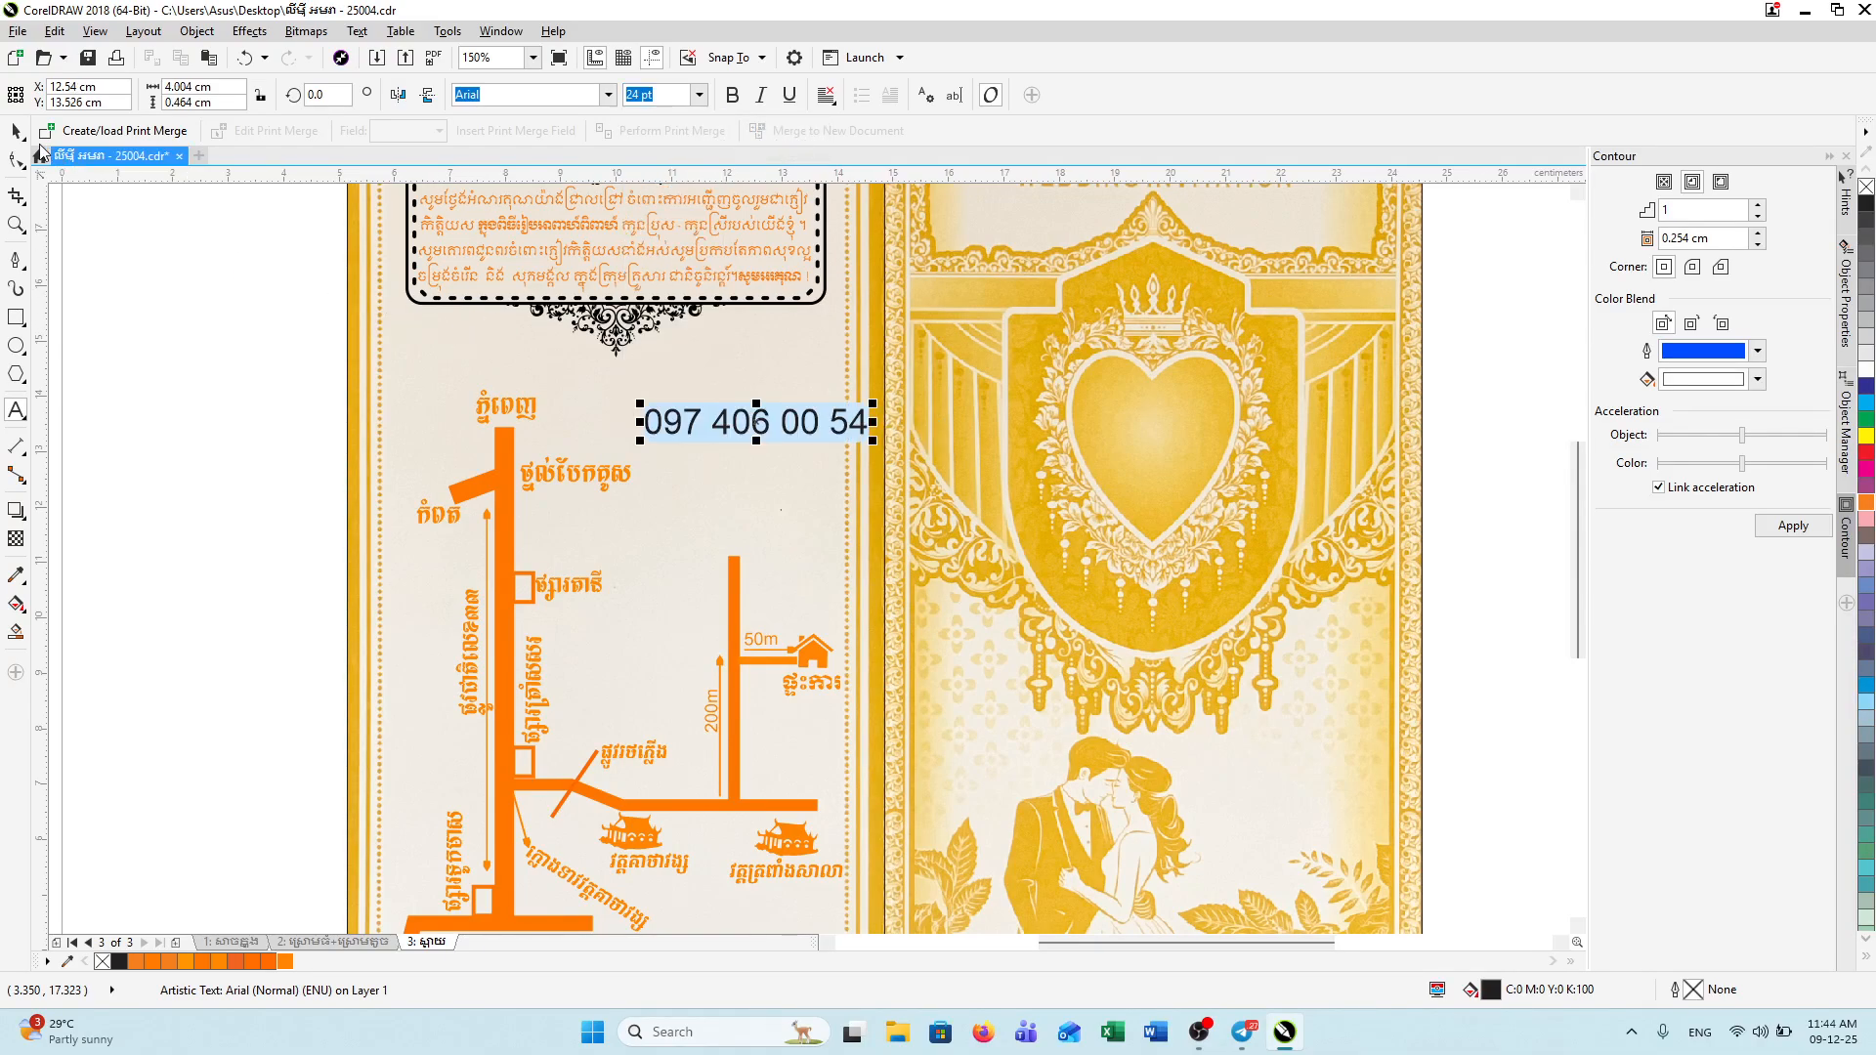
key(ctrl+b)
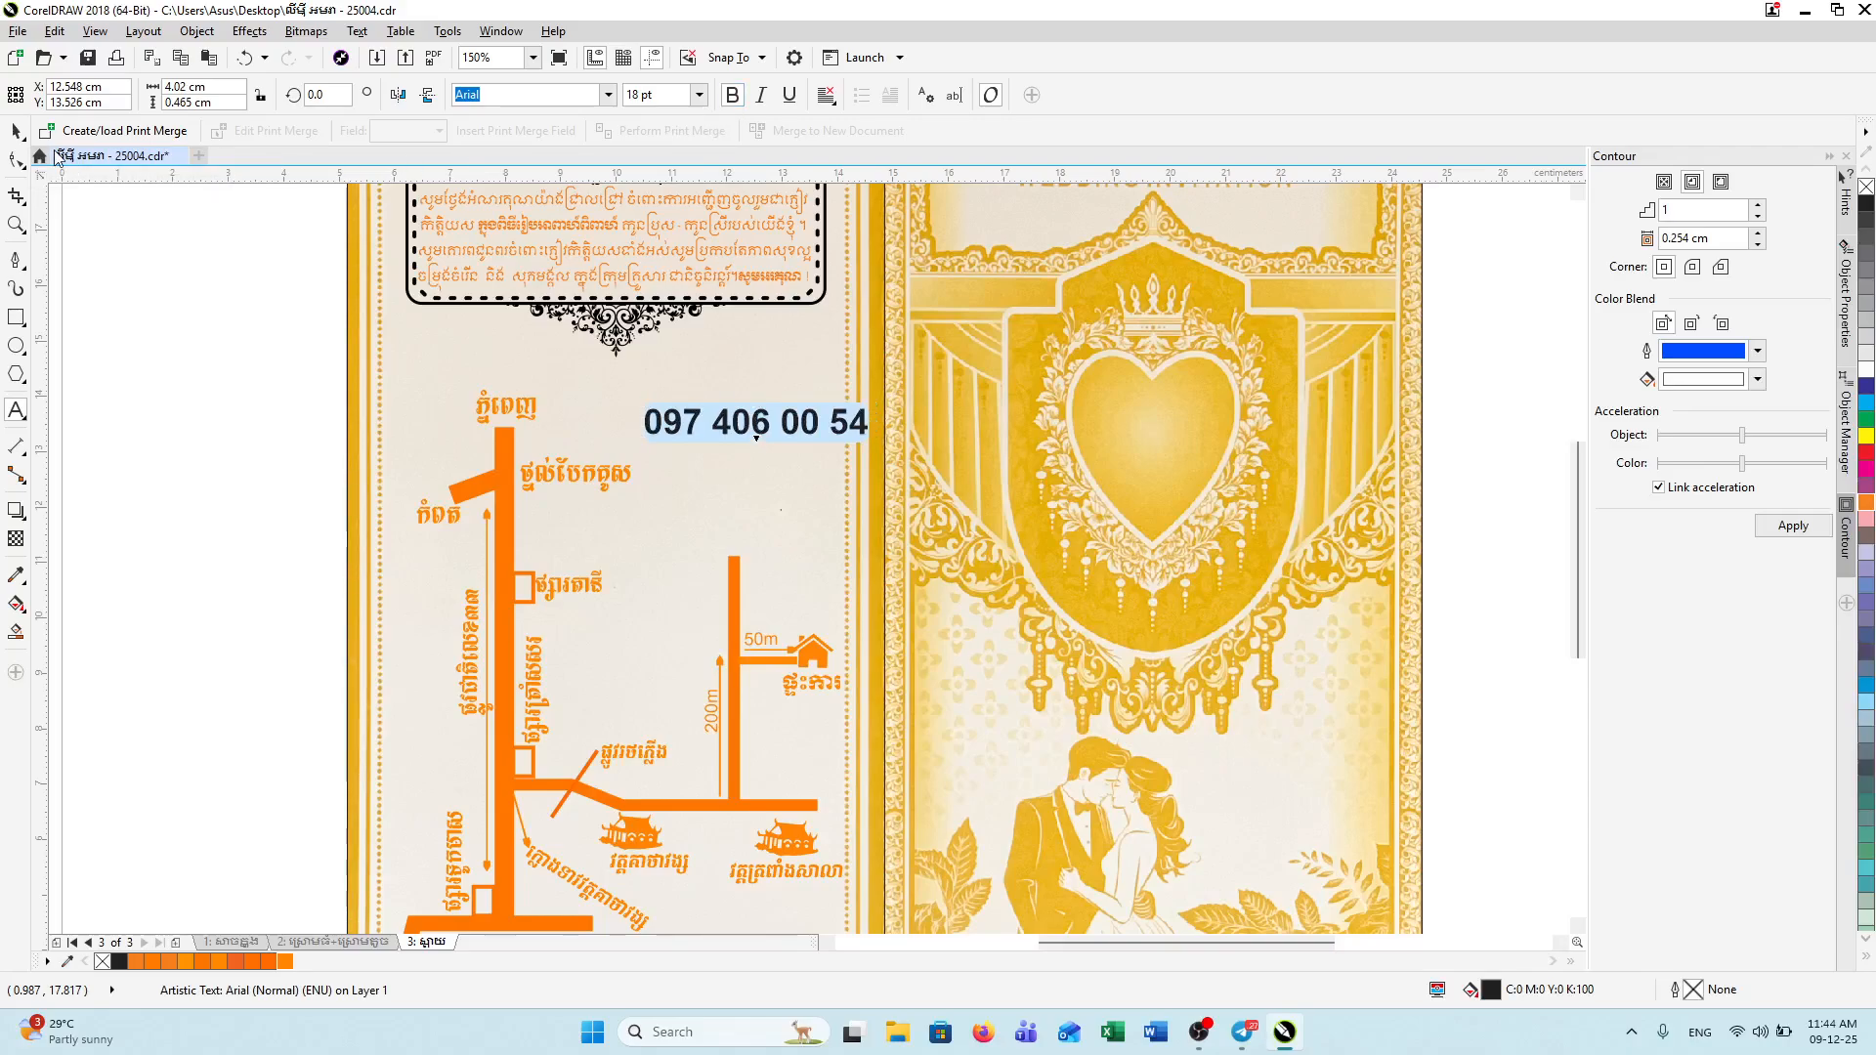
click(16, 130)
drag(762, 433, 710, 434)
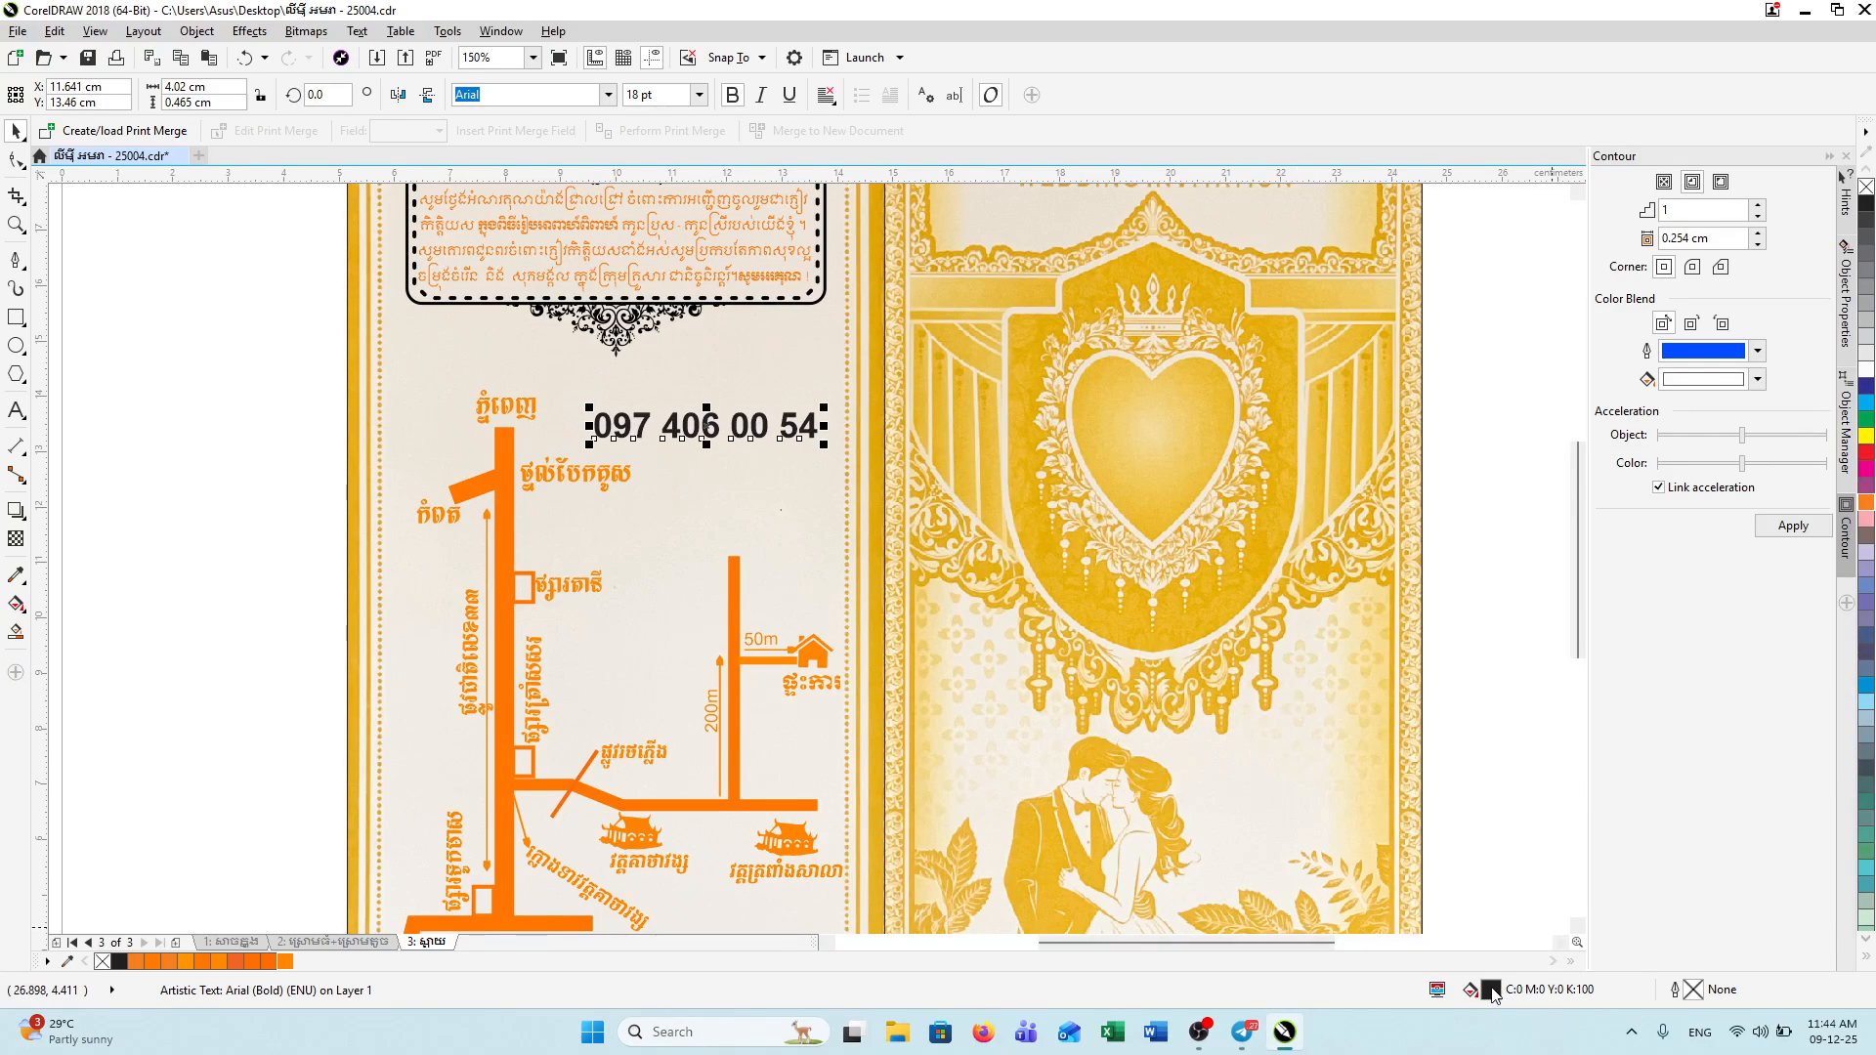
Step: Fill the phone number with bright orange RGB #FF821C
key(shift+F11)
click(904, 504)
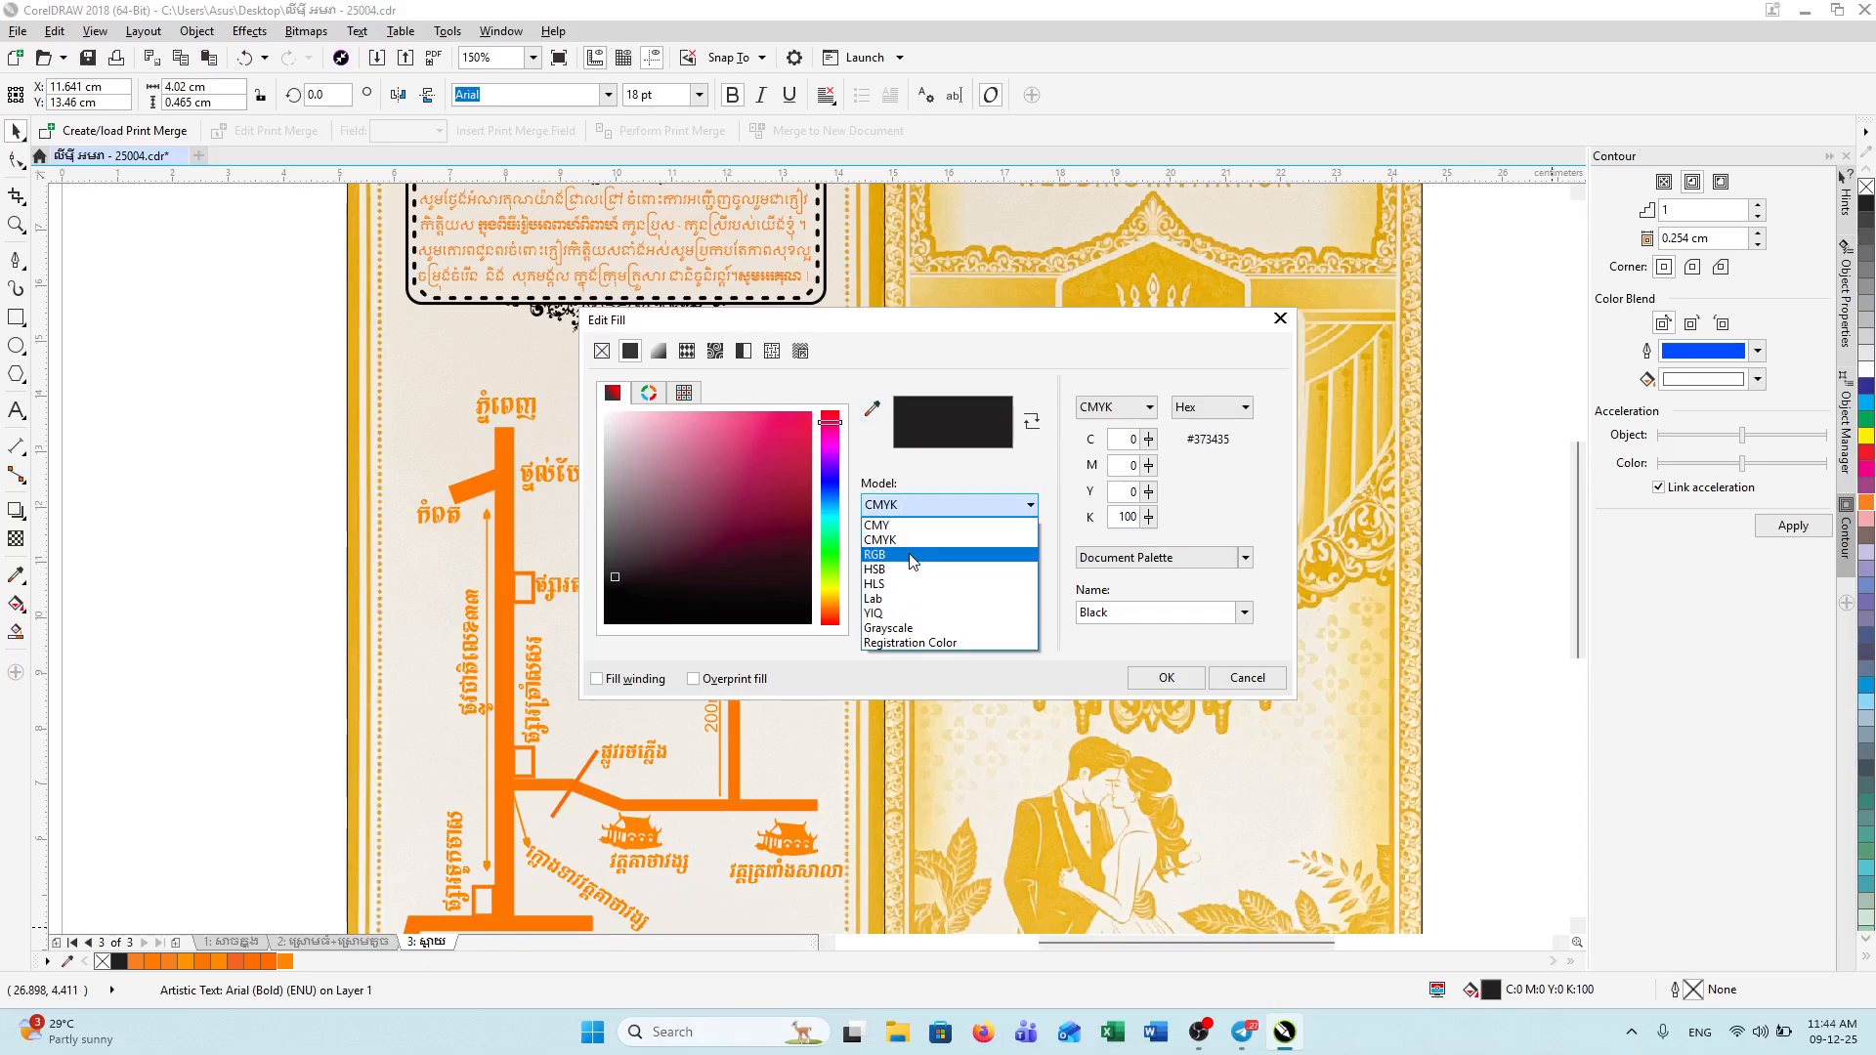
click(909, 556)
drag(829, 598, 837, 616)
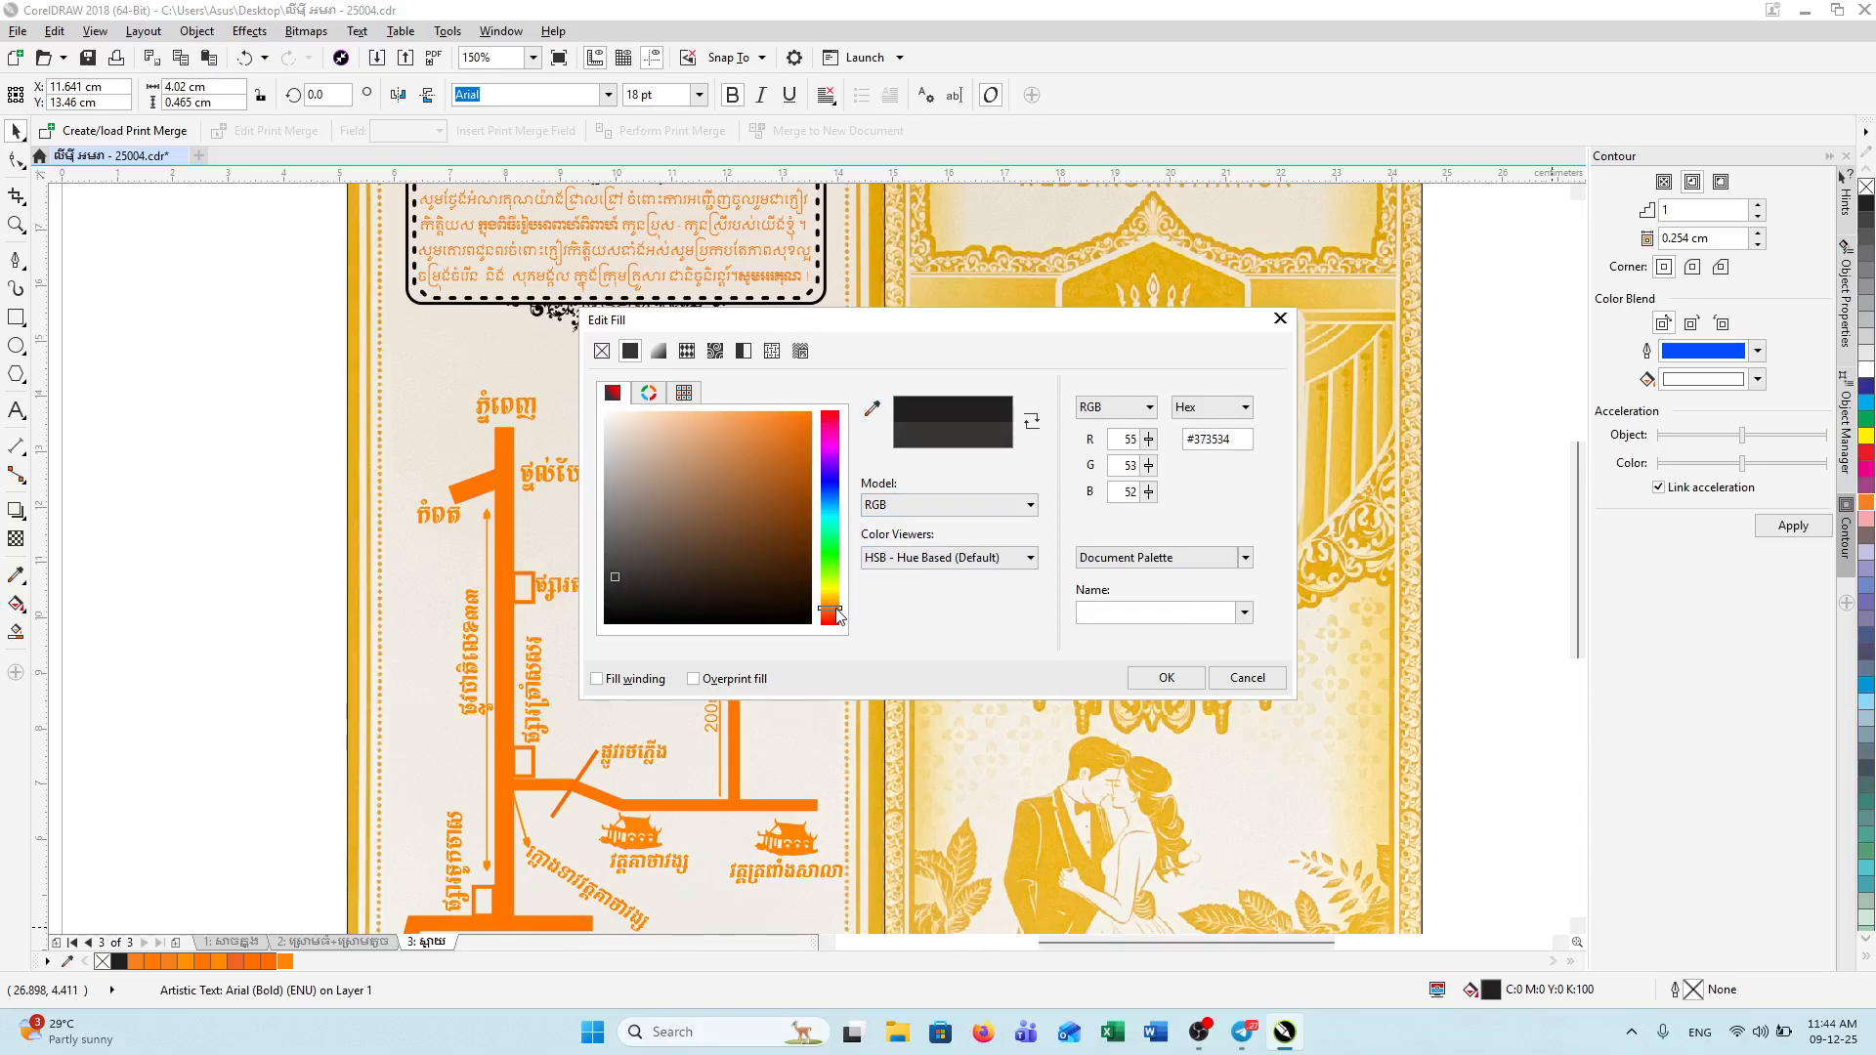
click(786, 392)
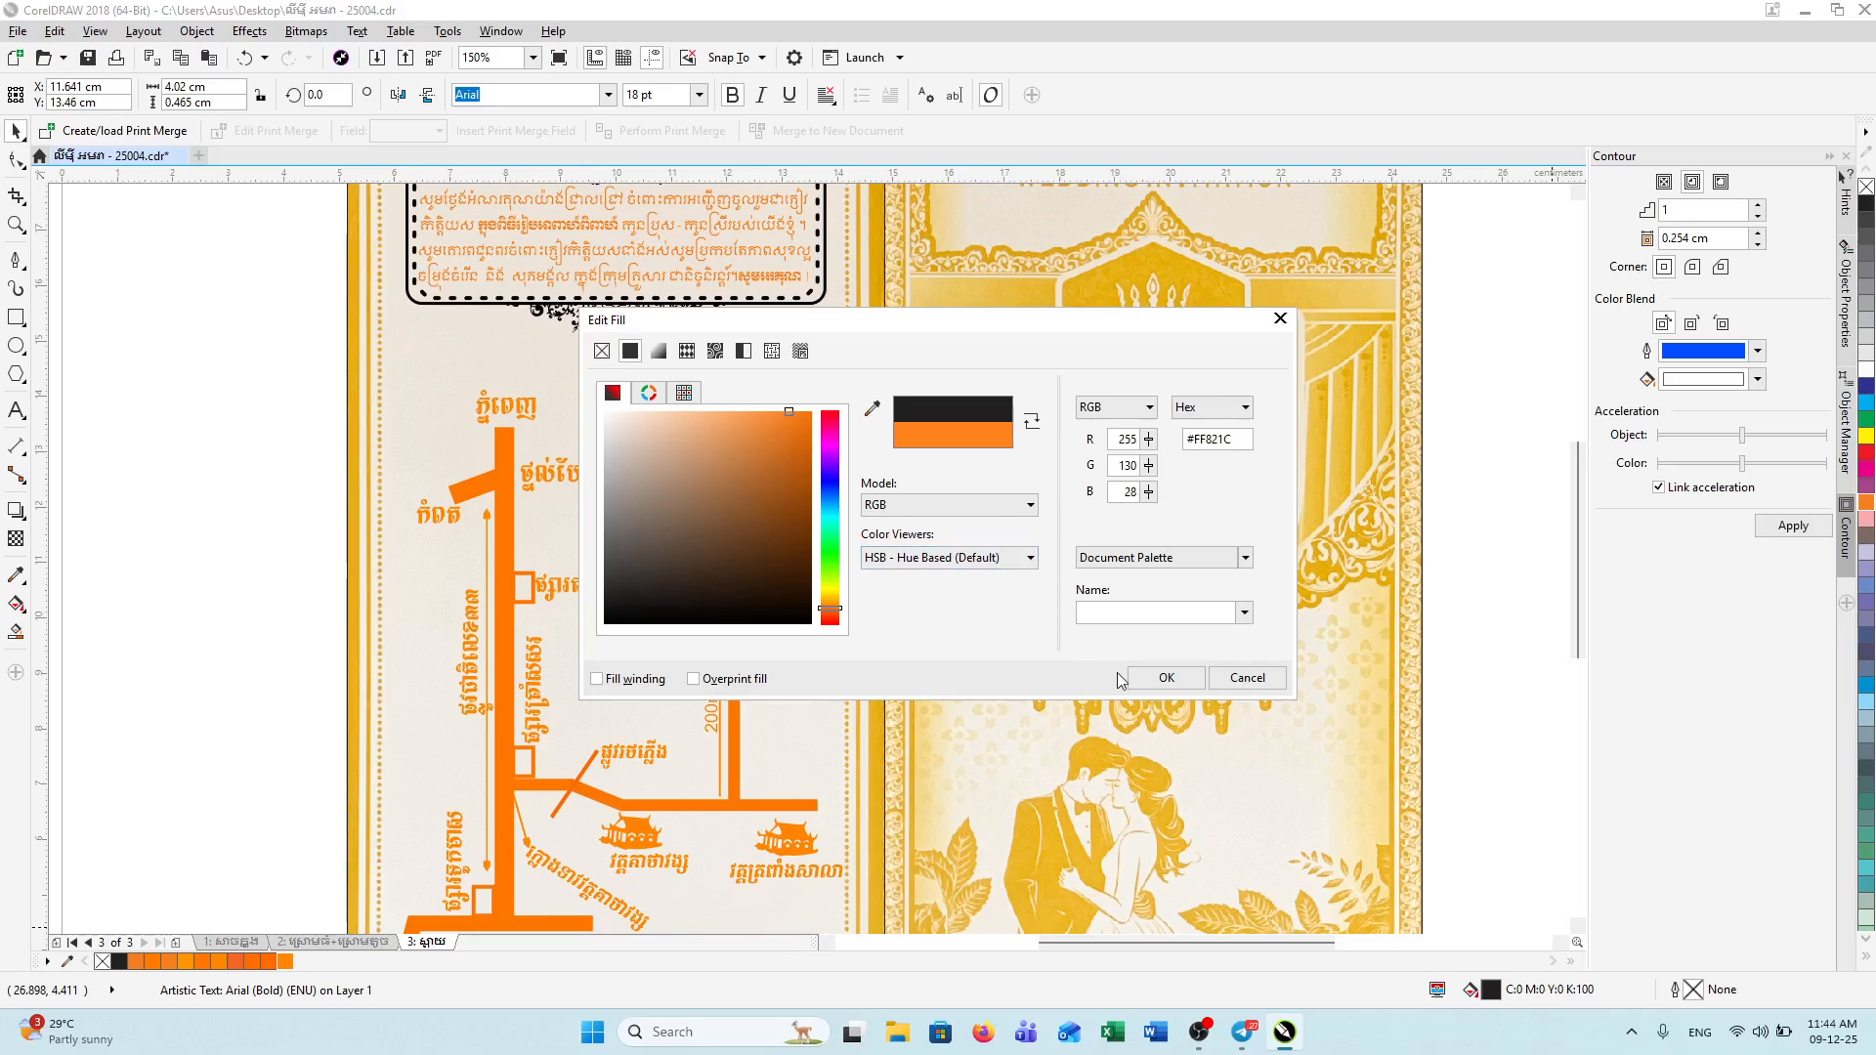
click(1139, 678)
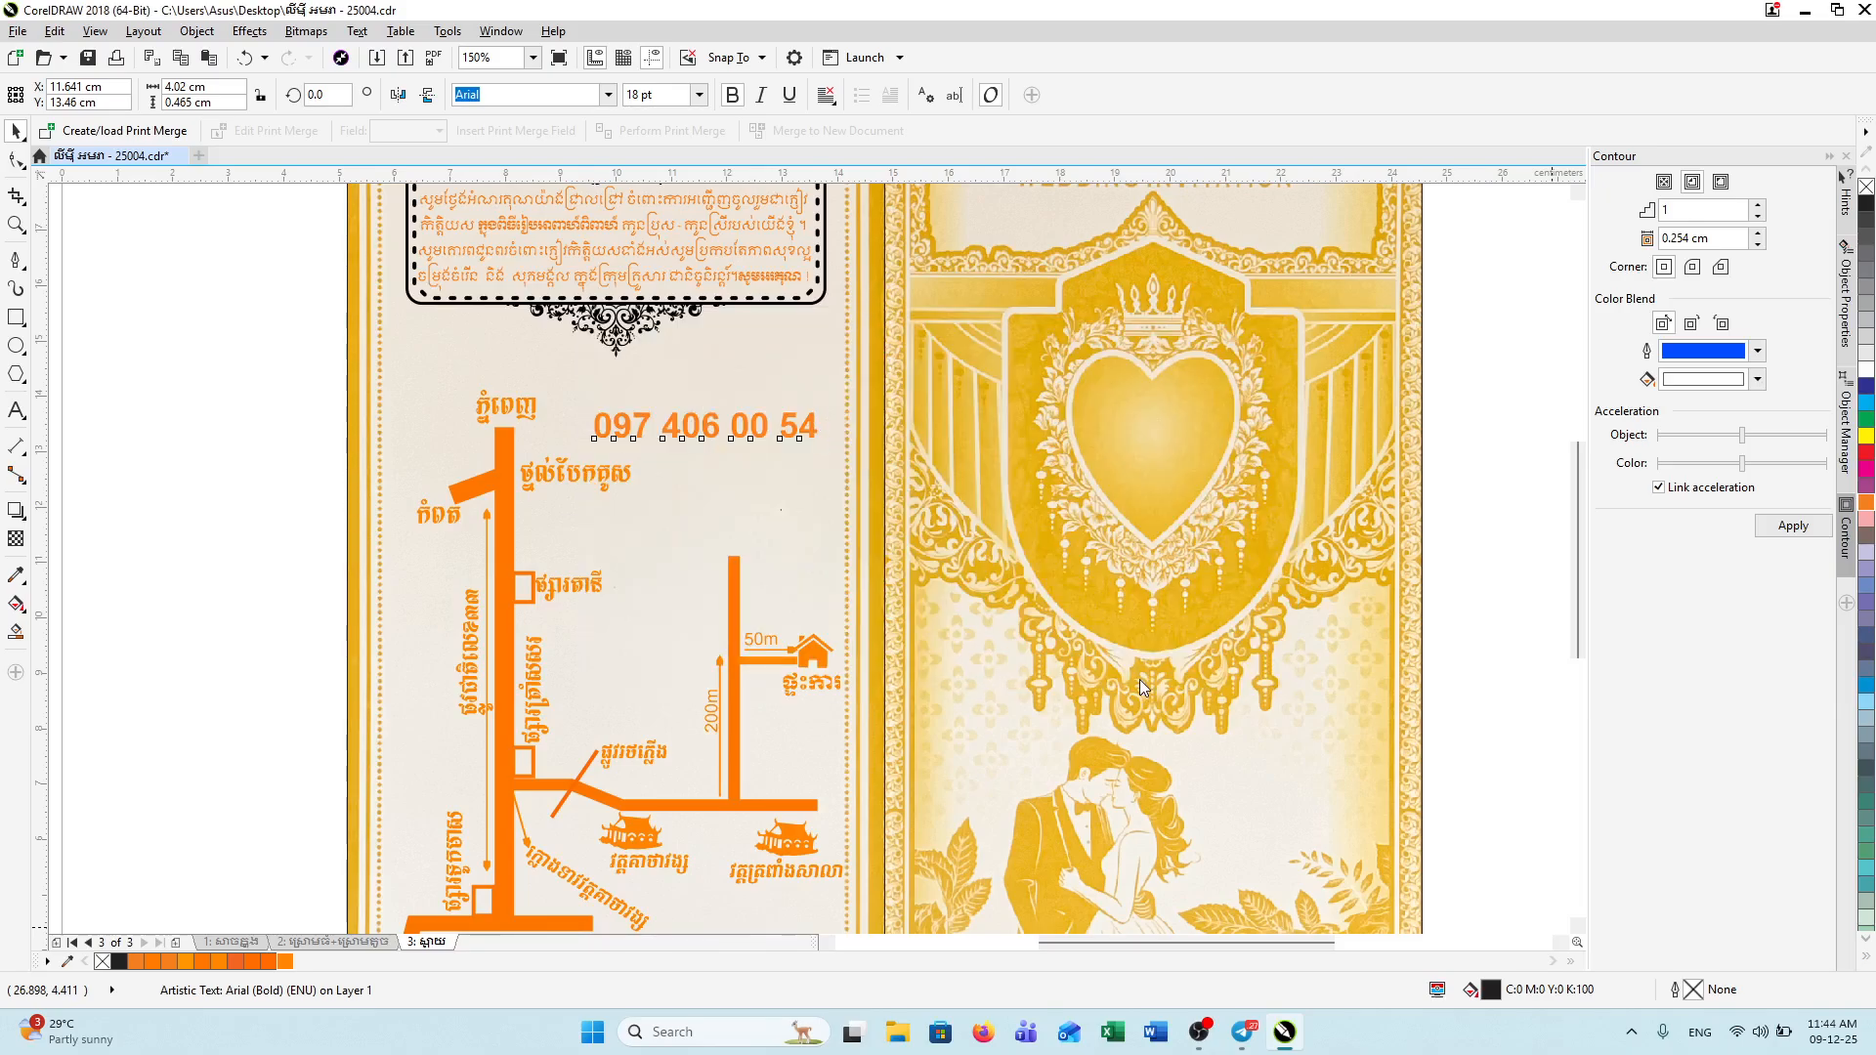
click(20, 131)
Step: Copy the small Khmer label above the phone number and retype it as 'លេខម្ចាស់ដើមកា'
click(576, 593)
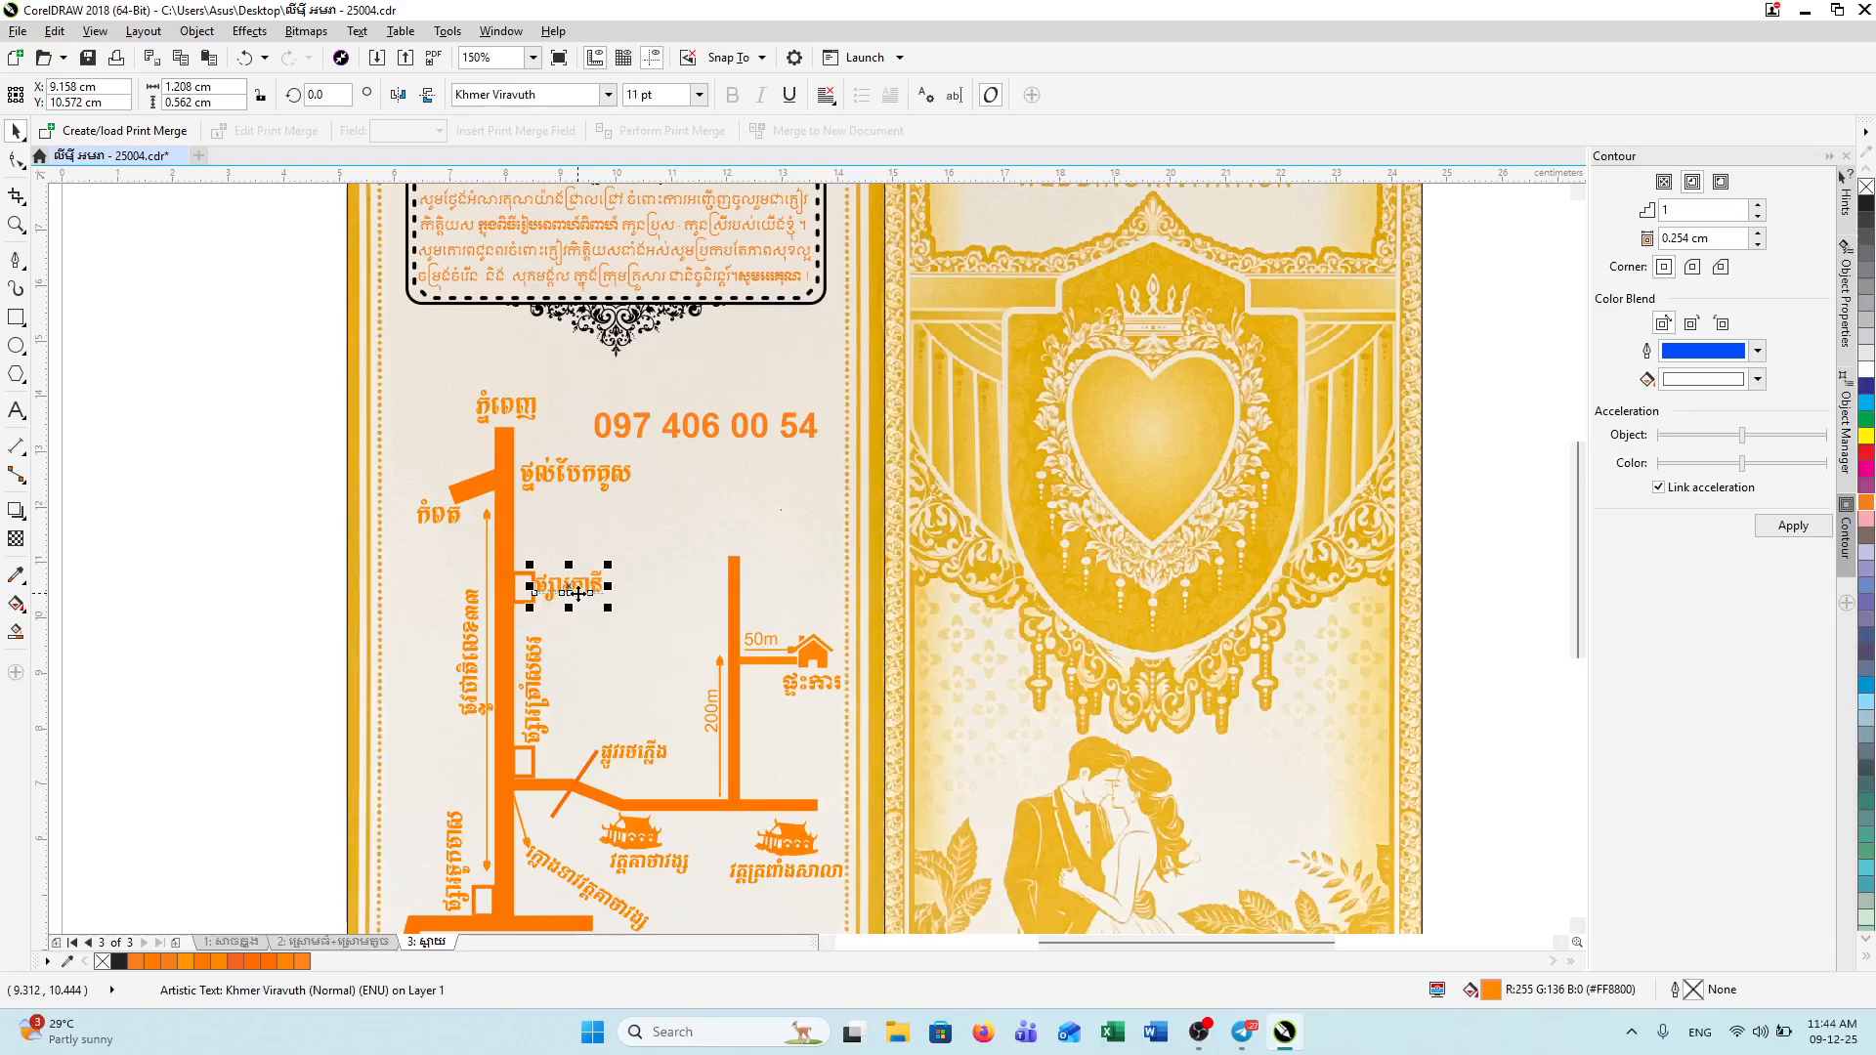
drag(585, 588, 712, 390)
double_click(706, 389)
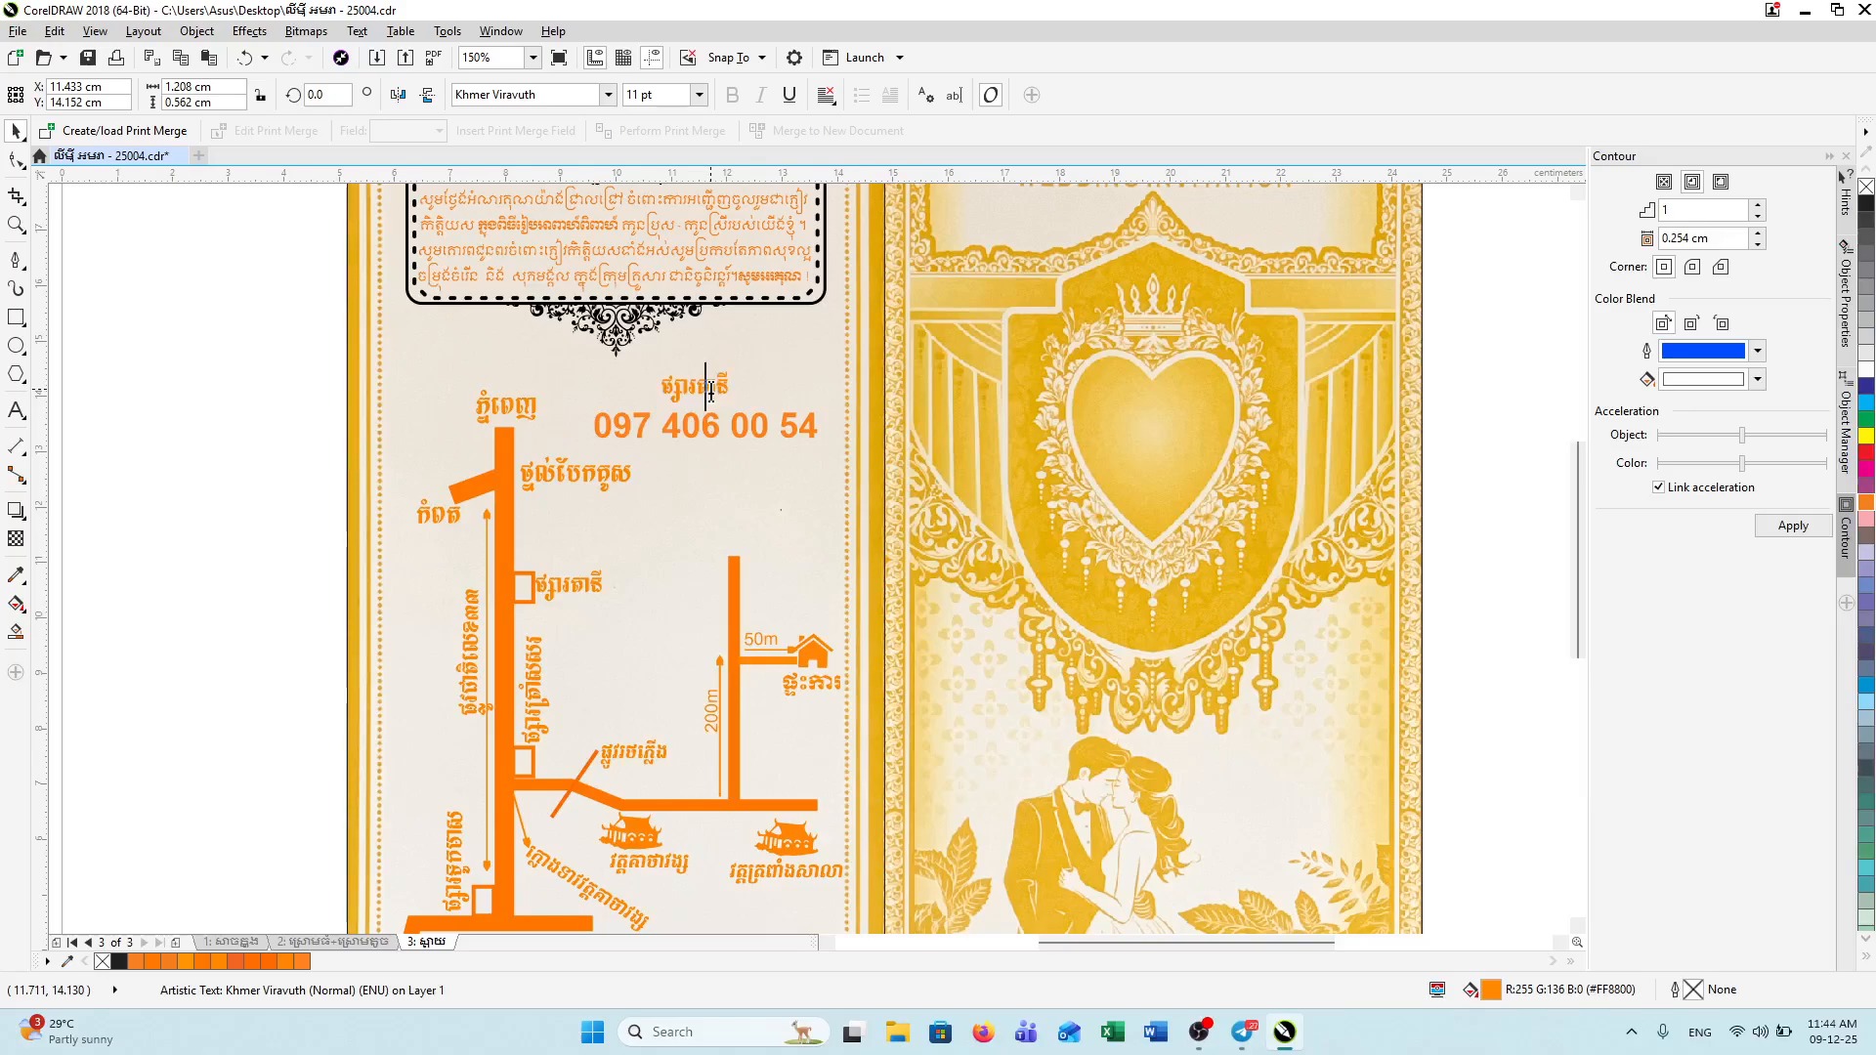
text(lex)
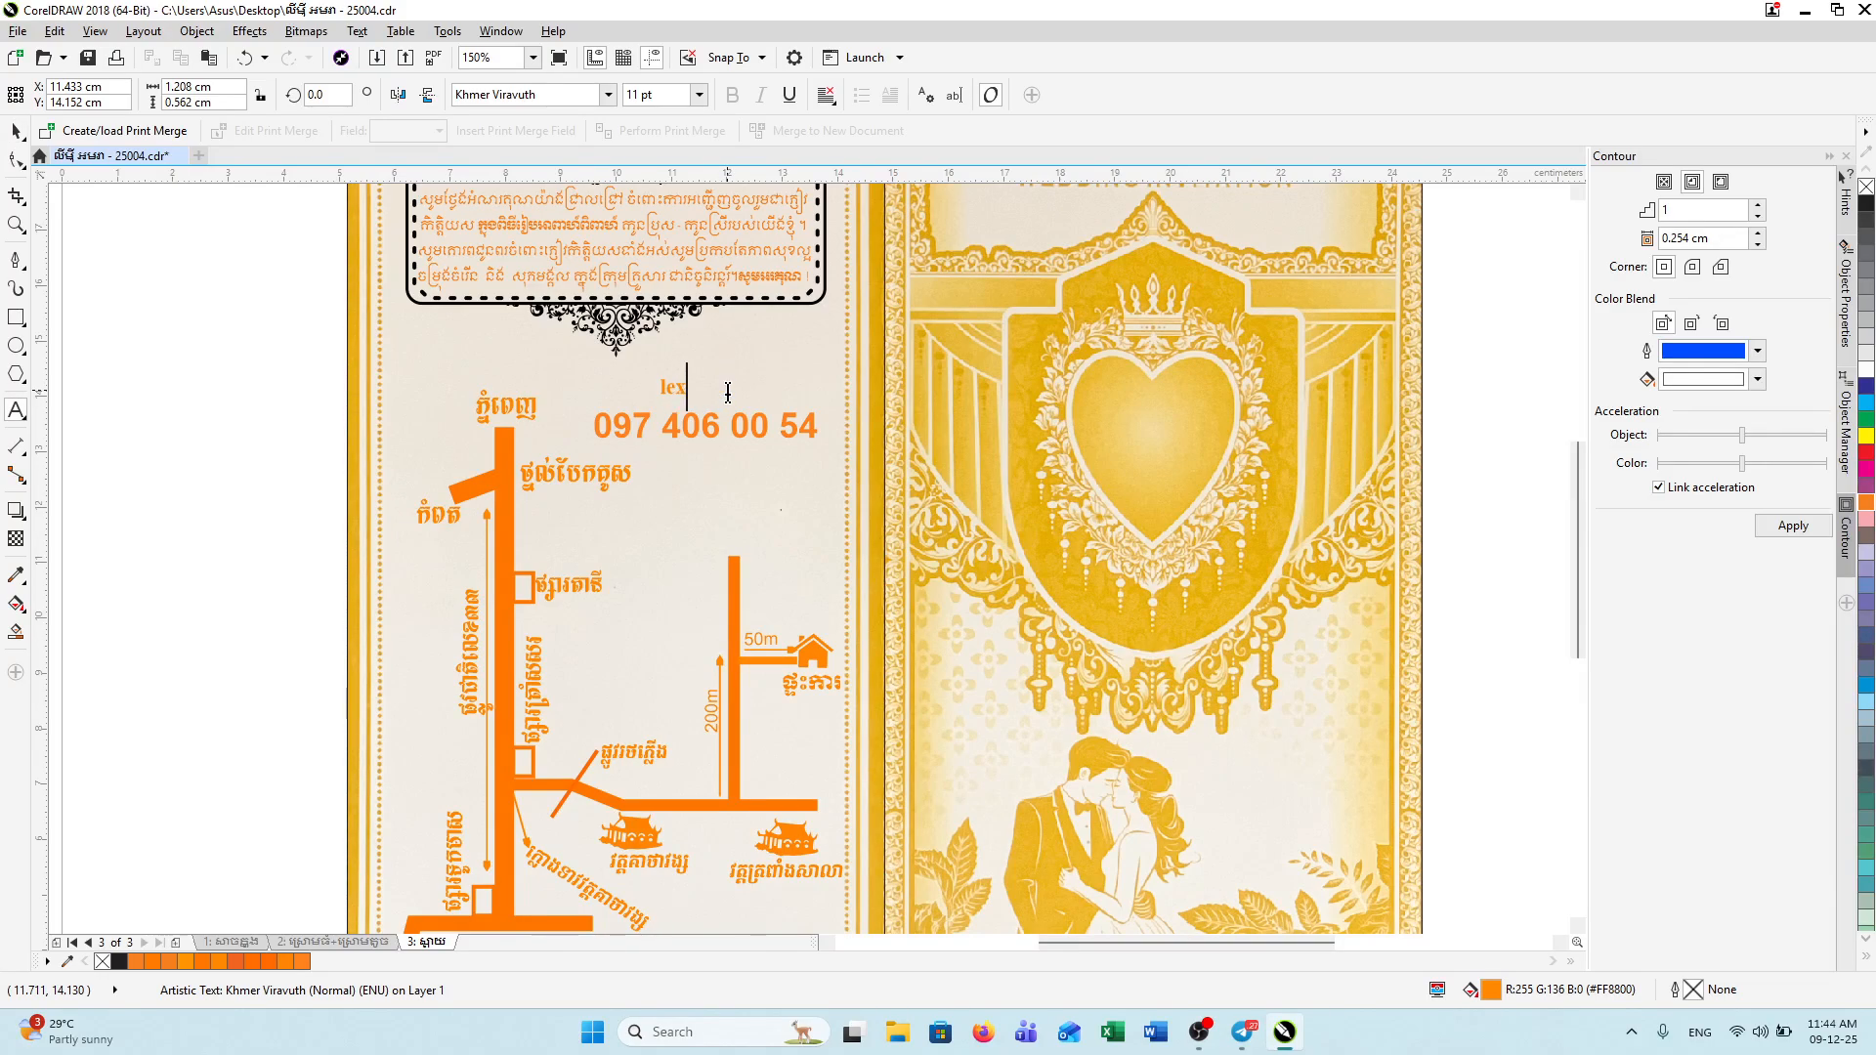
text(លេខម្ចាស់ដើមការ)
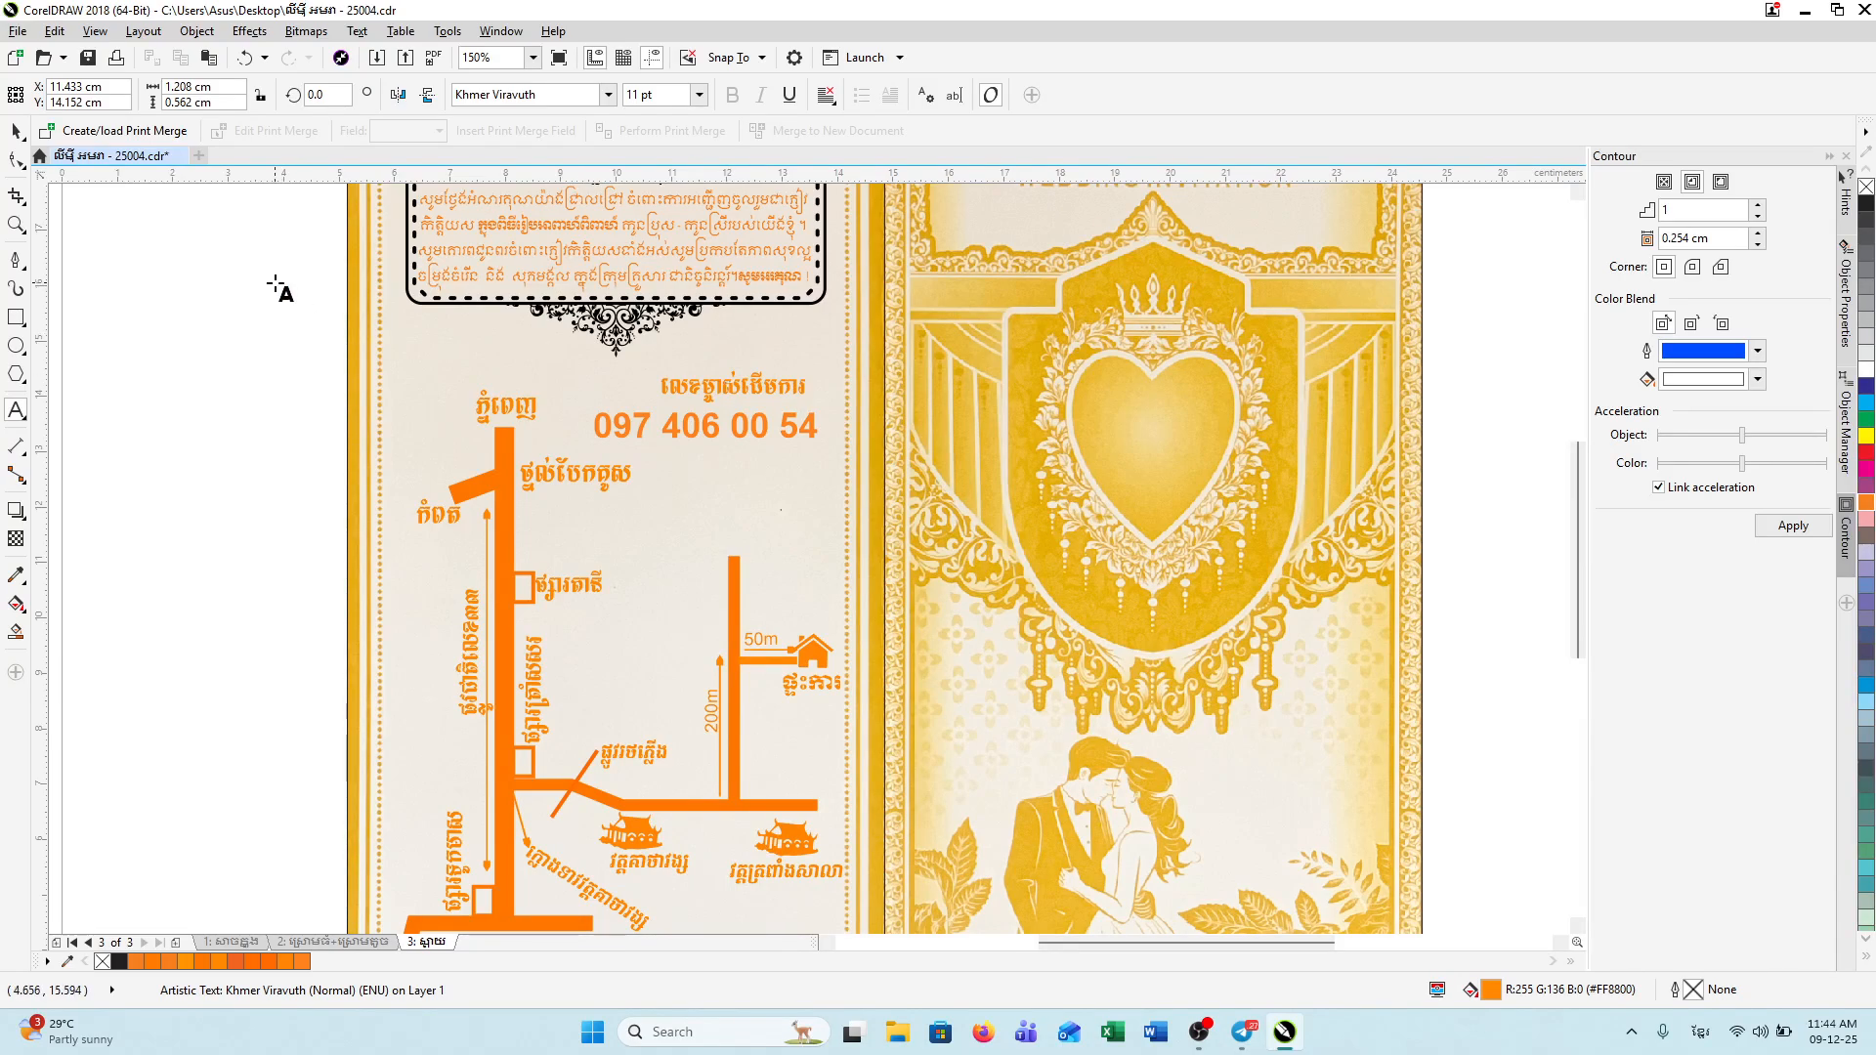
click(16, 130)
click(327, 453)
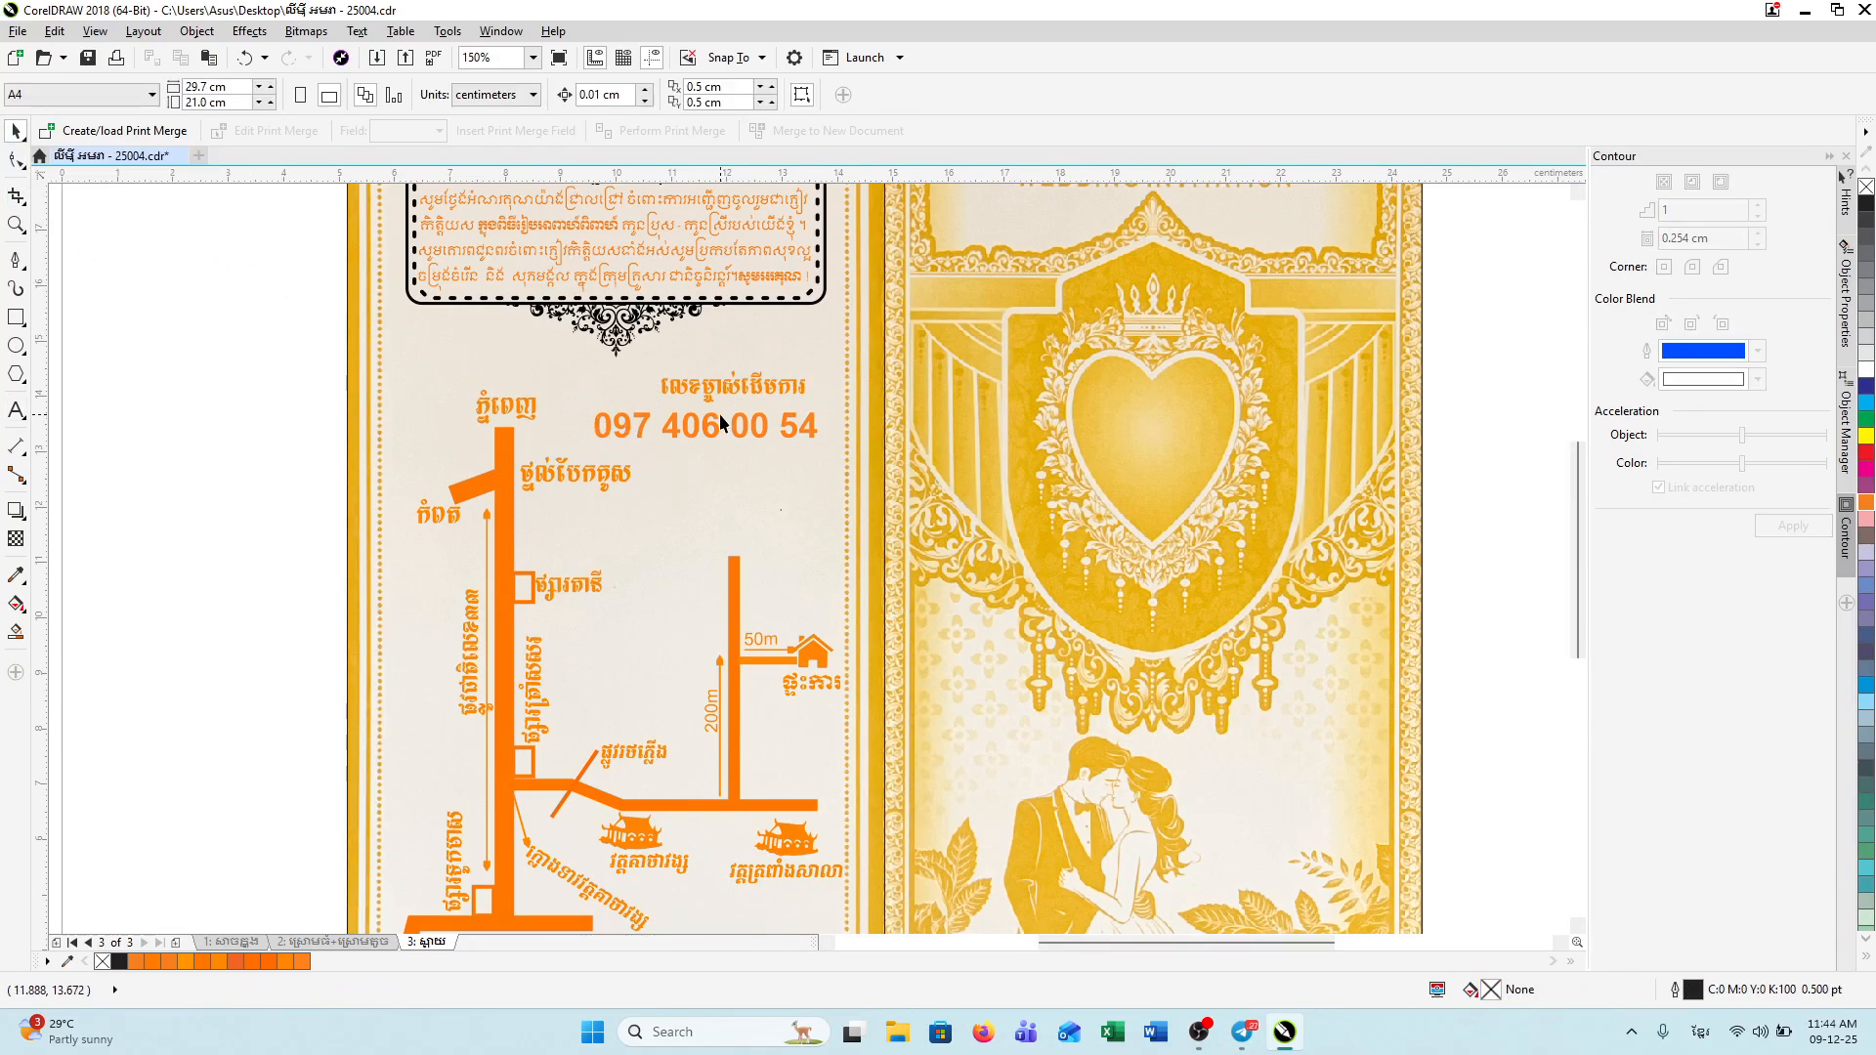
Step: Nudge the Khmer heading slightly left and enlarge it to about 12.5 pt
scroll(747, 402, up, 2)
click(751, 375)
click(751, 375)
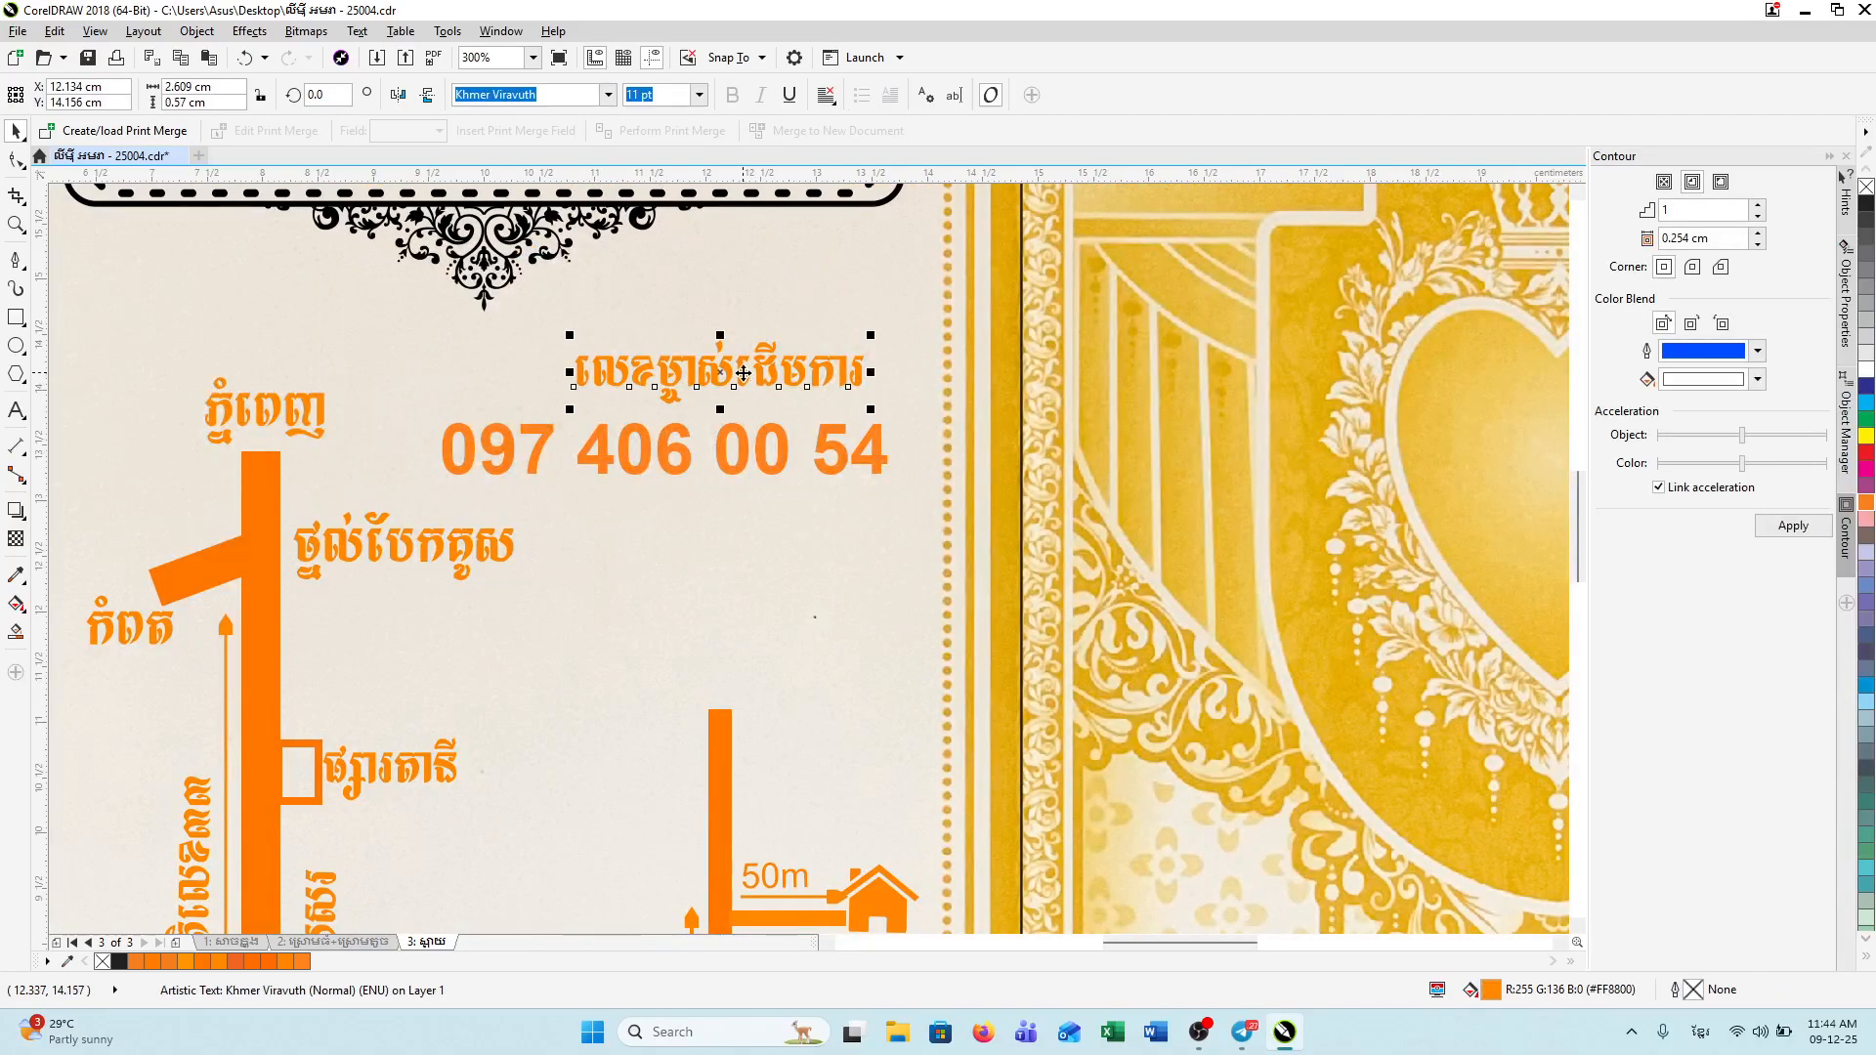
drag(750, 374, 711, 388)
click(1022, 775)
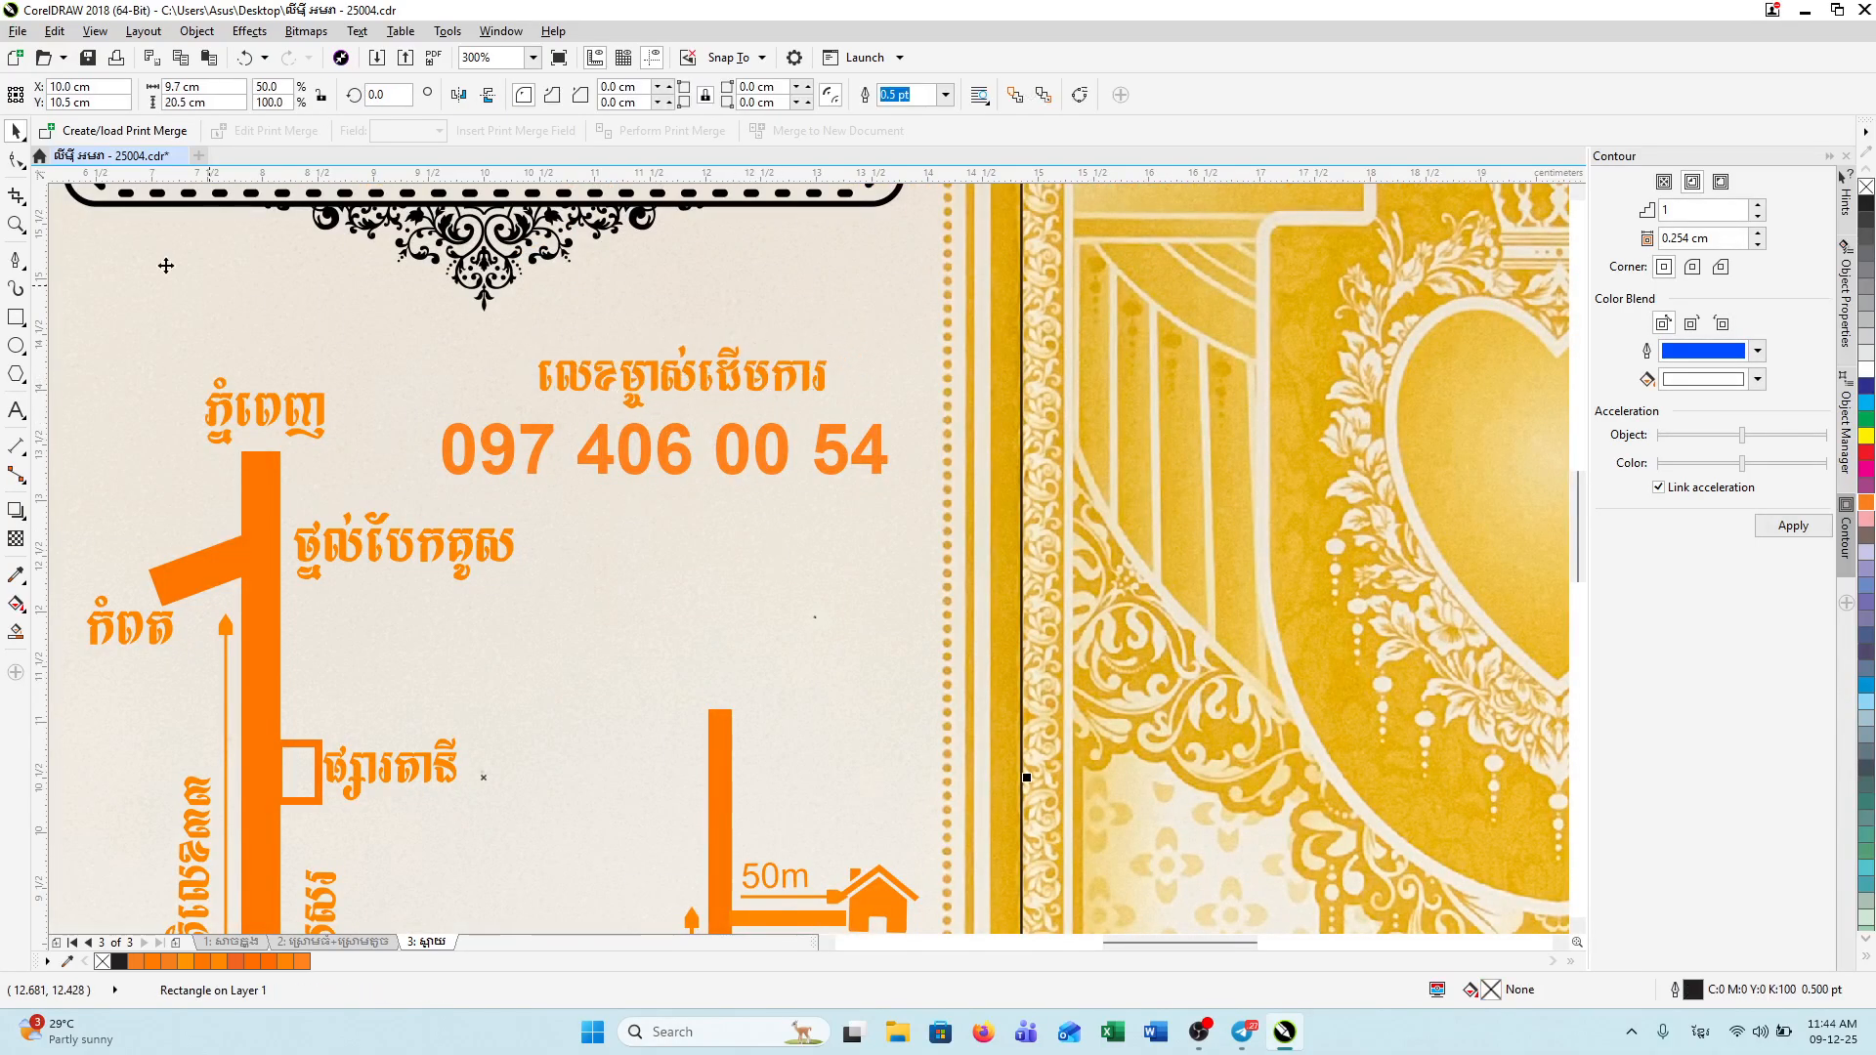
click(629, 386)
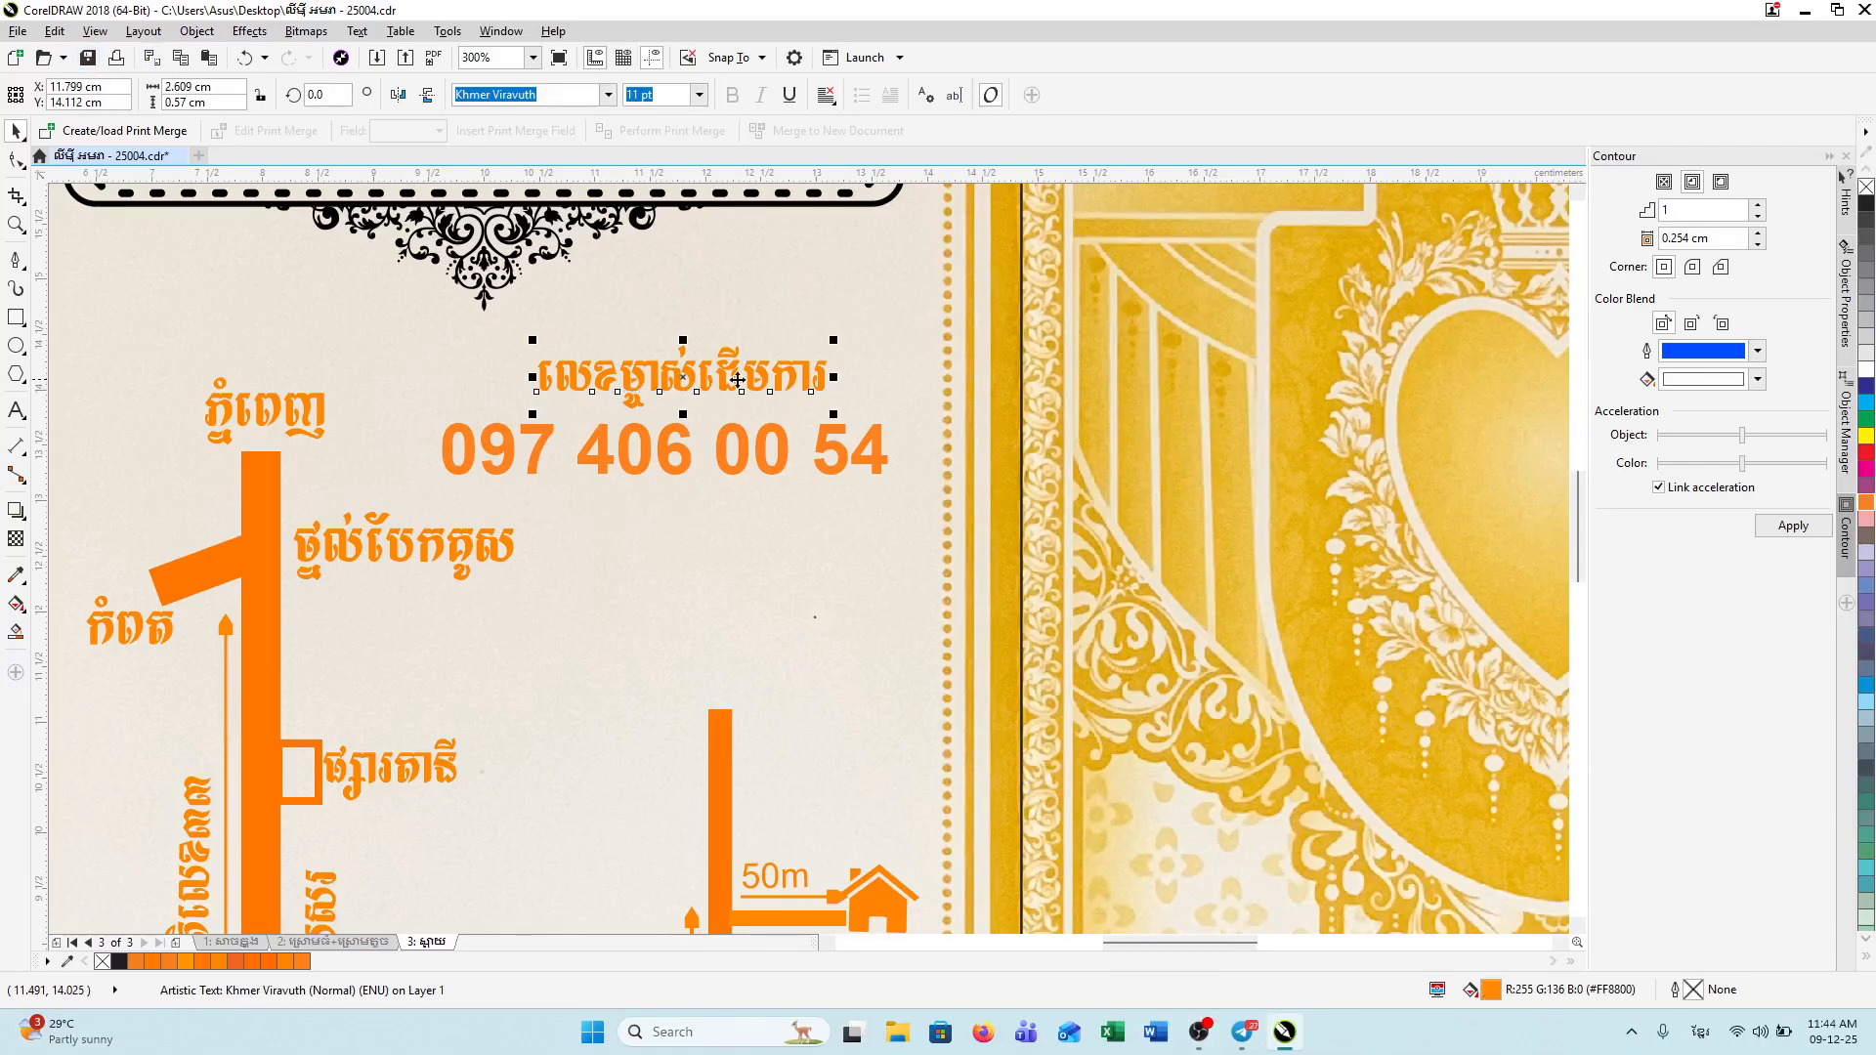
drag(684, 337, 684, 329)
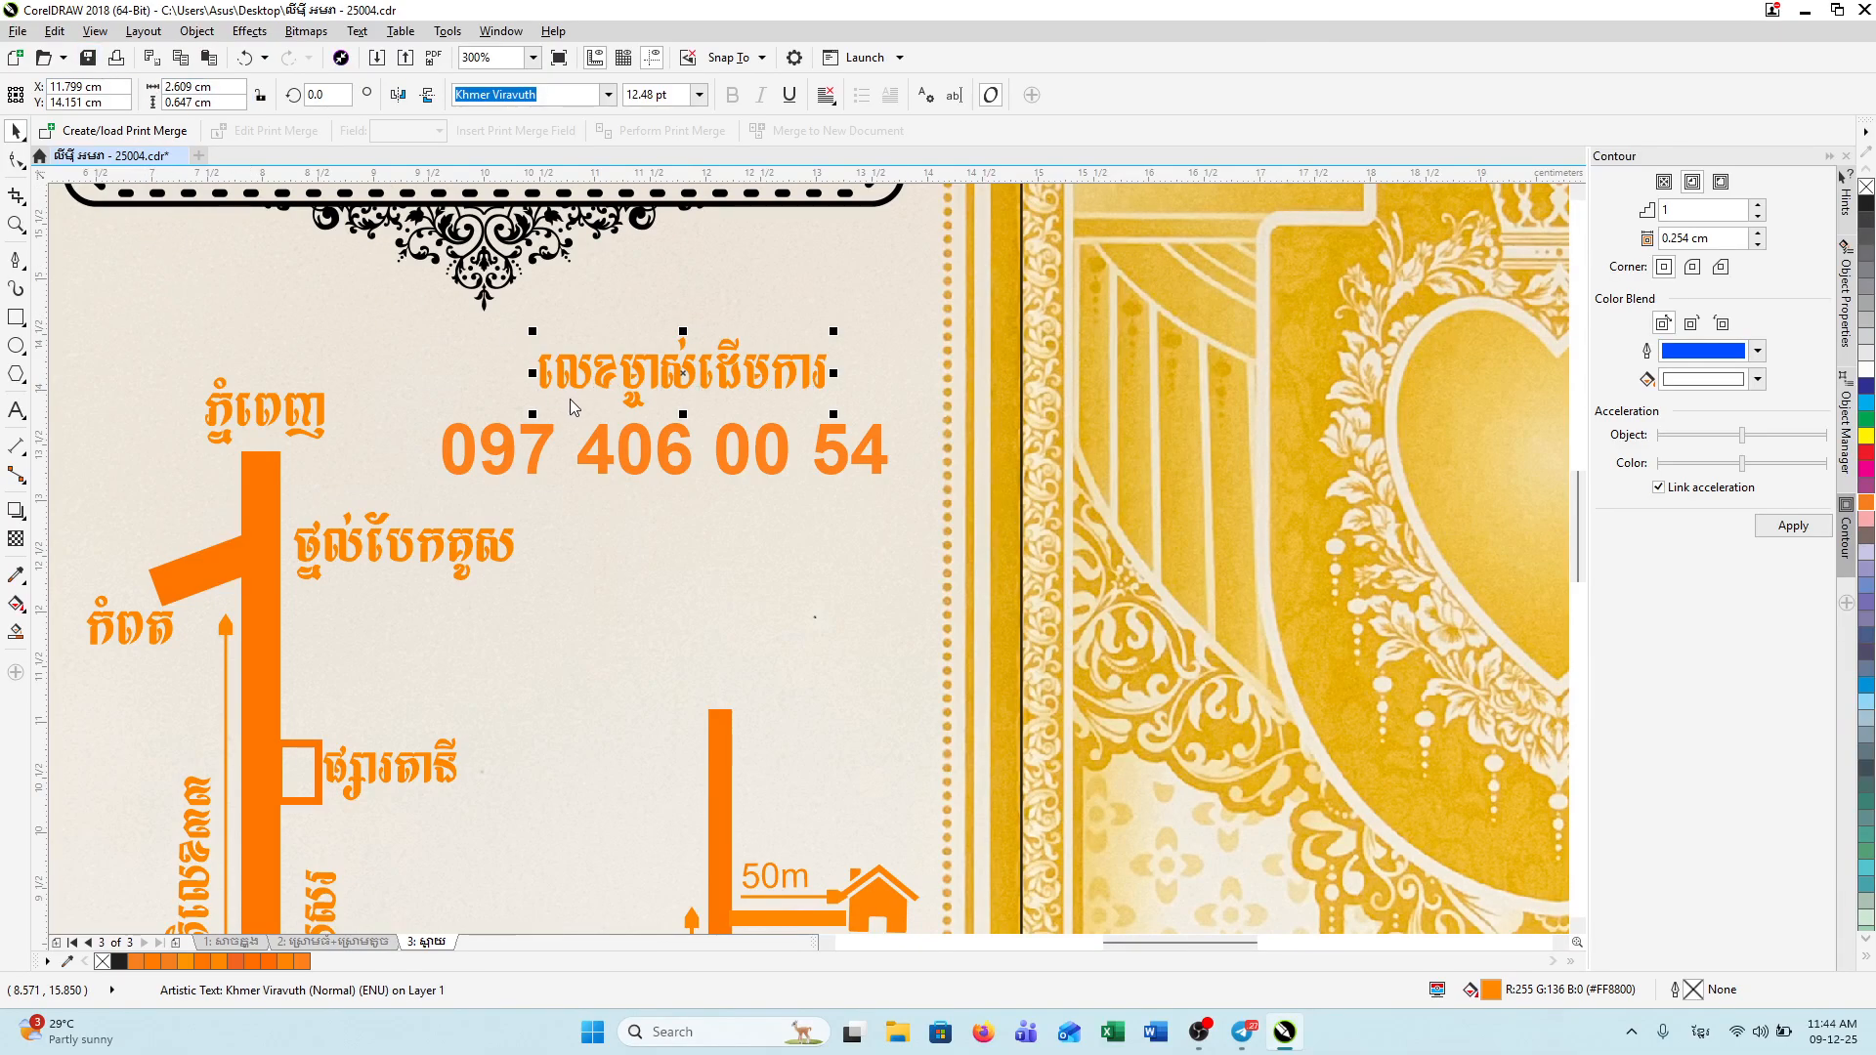
click(779, 545)
scroll(796, 549, down, 2)
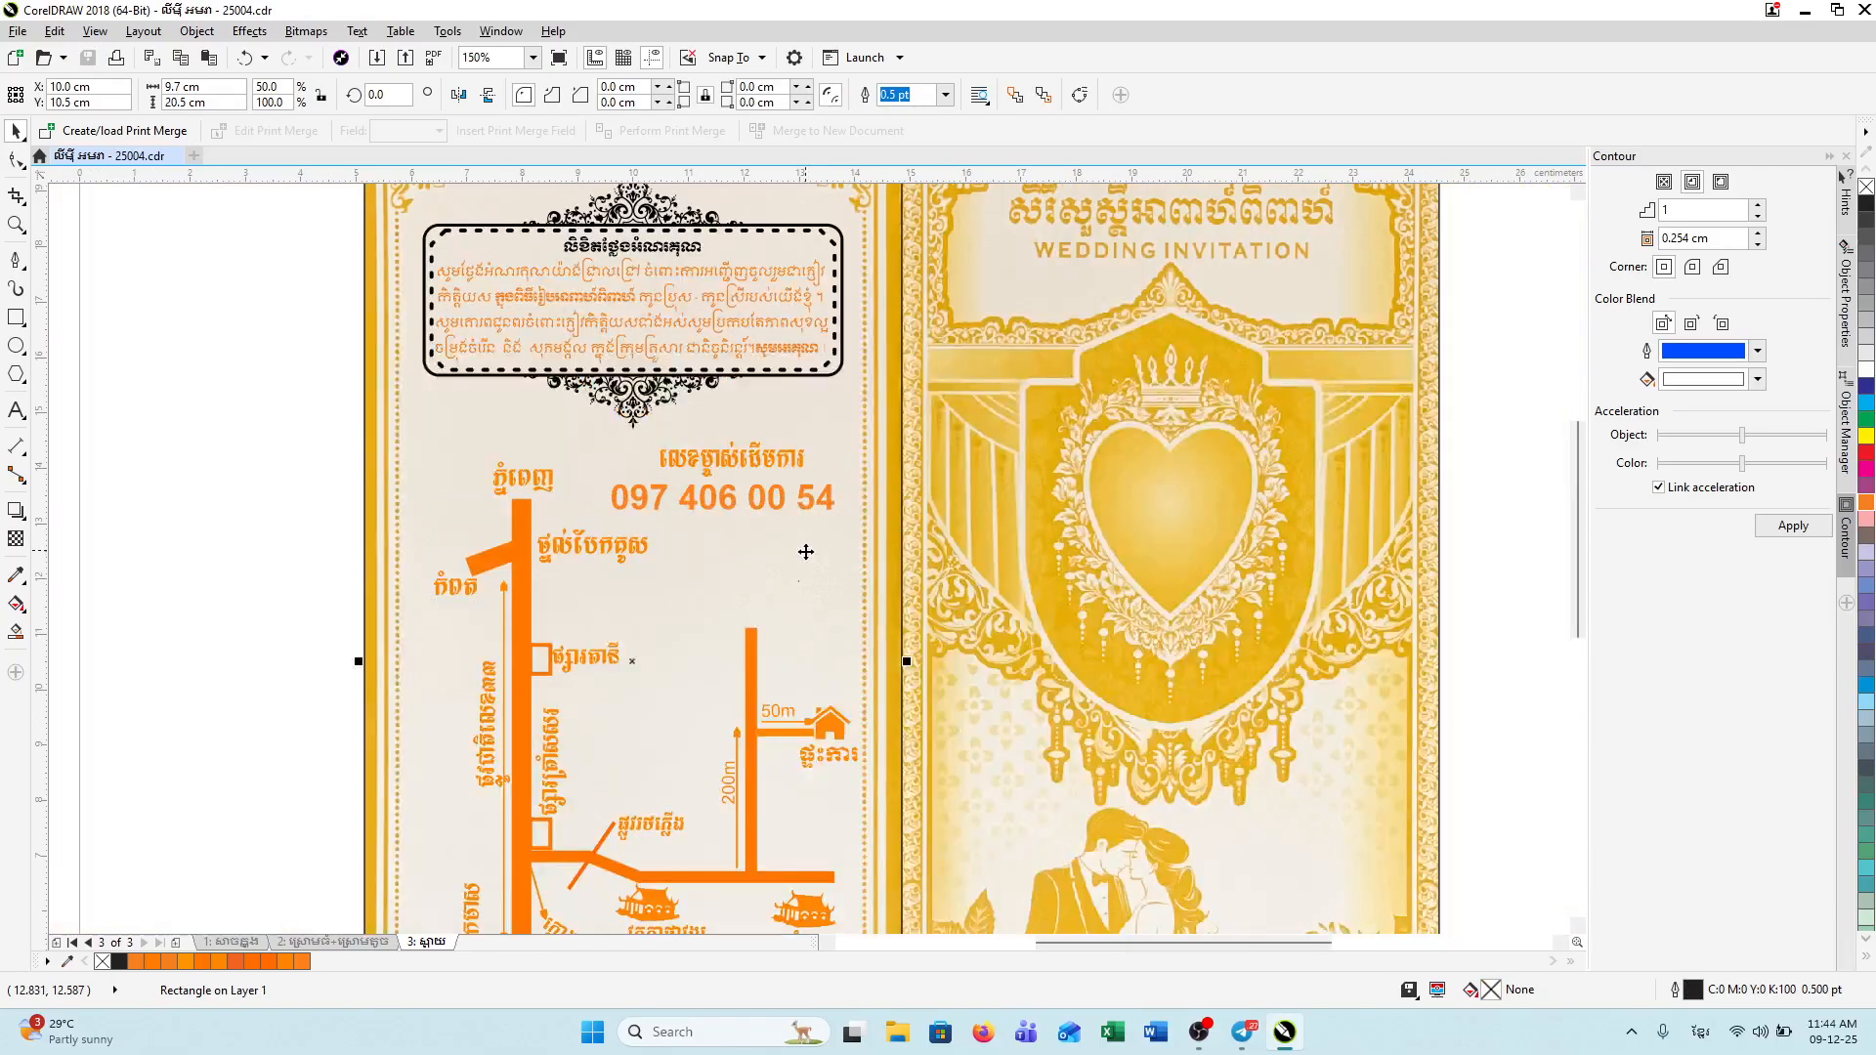
drag(1575, 594, 1587, 674)
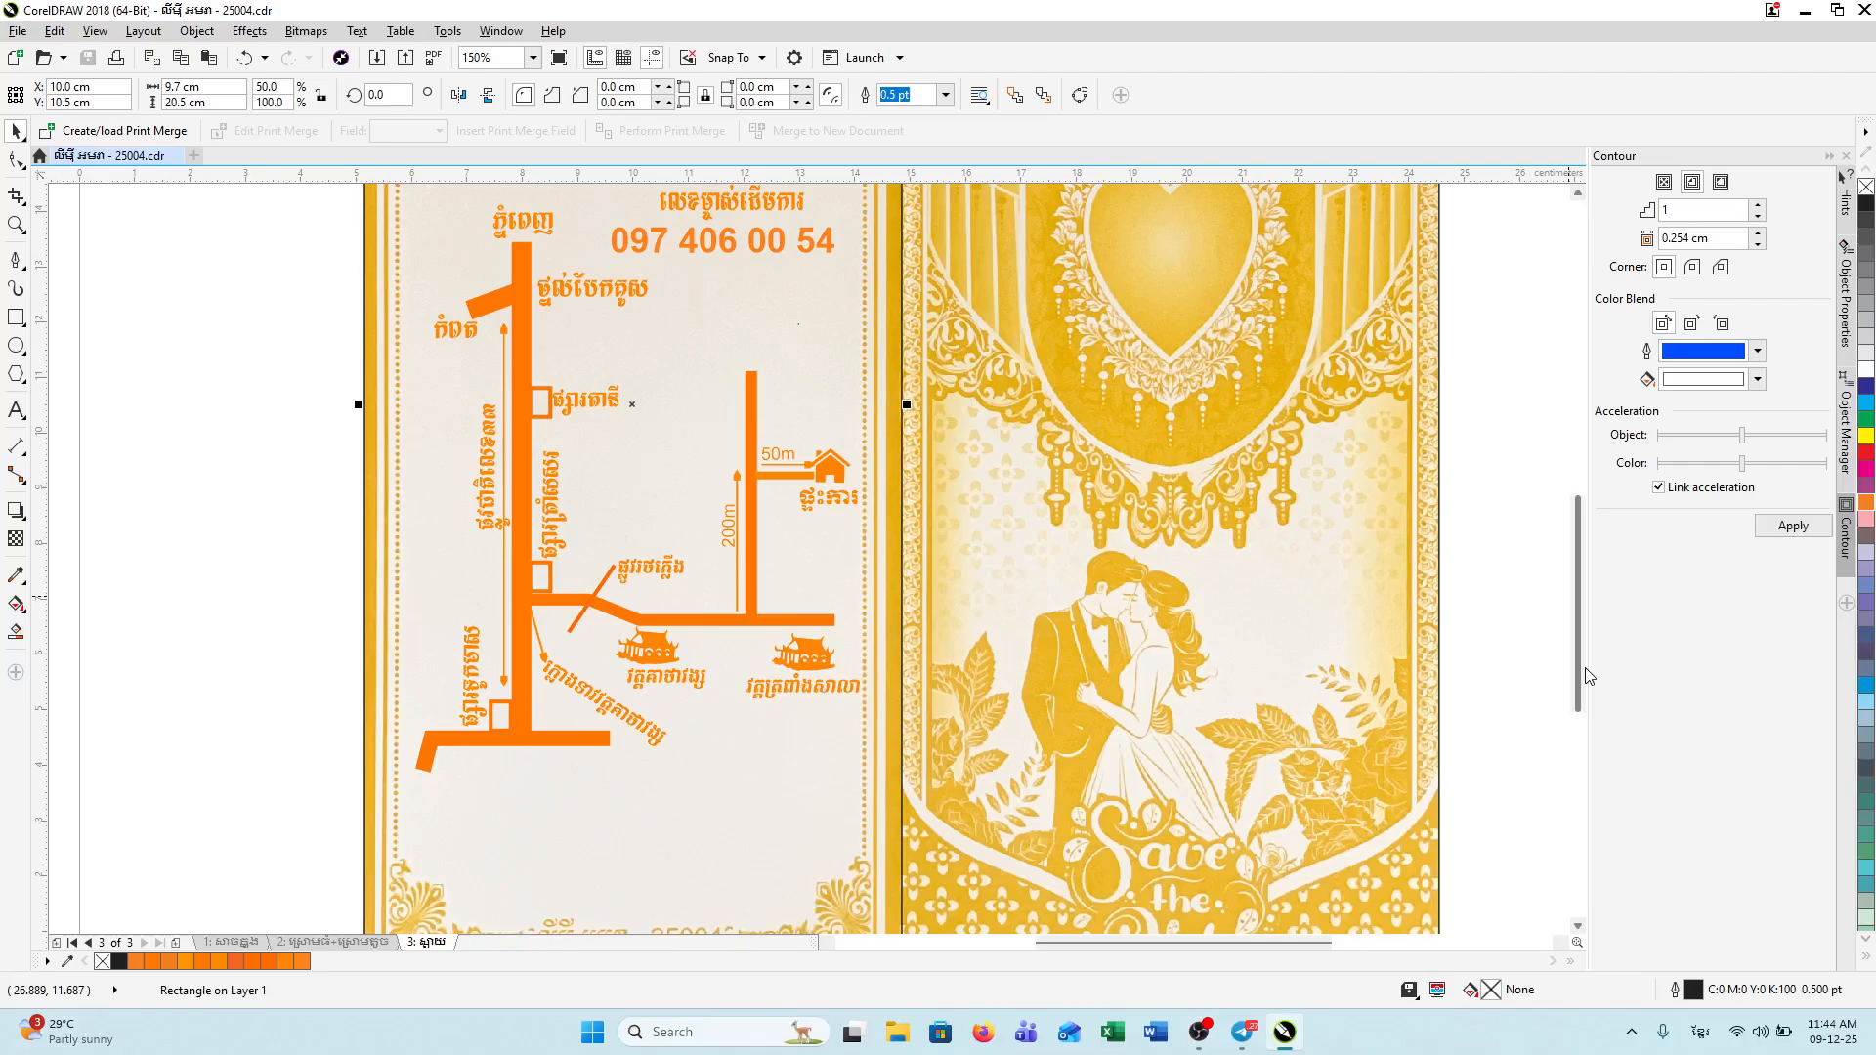
scroll(1507, 572, up, 2)
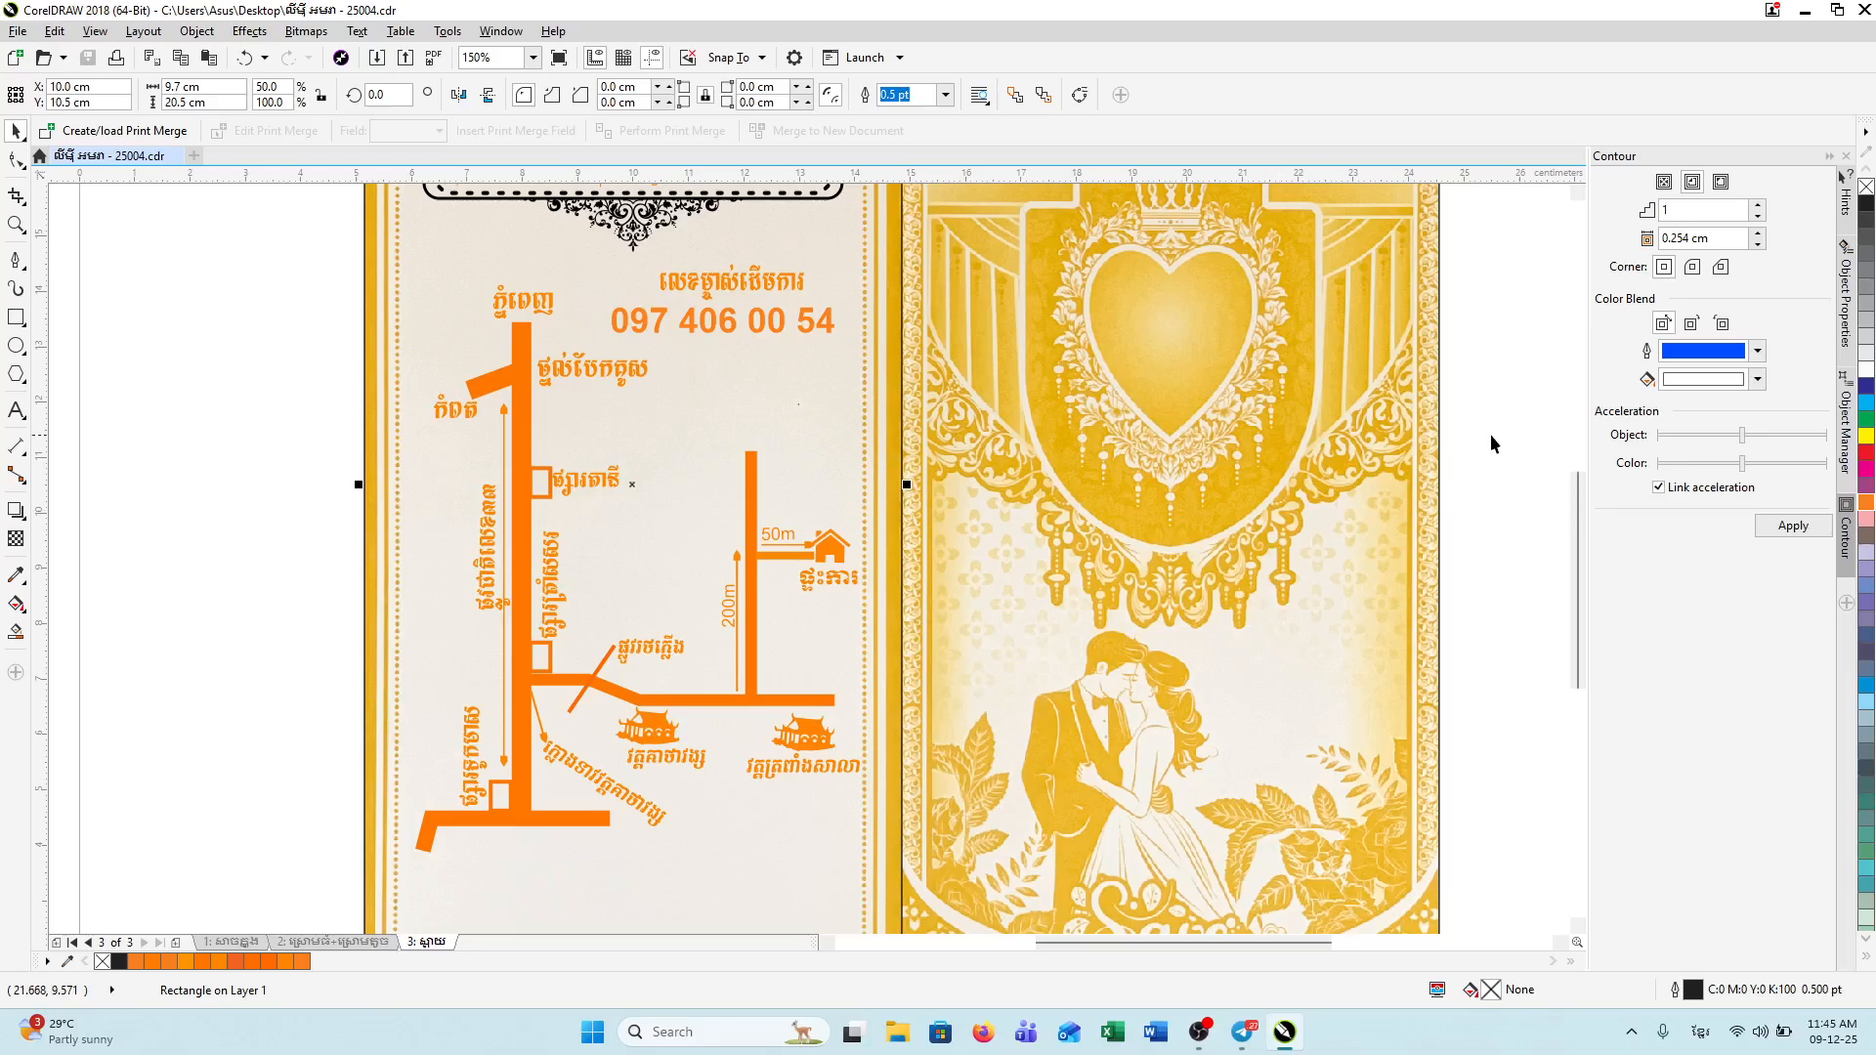
scroll(1574, 522, up, 1)
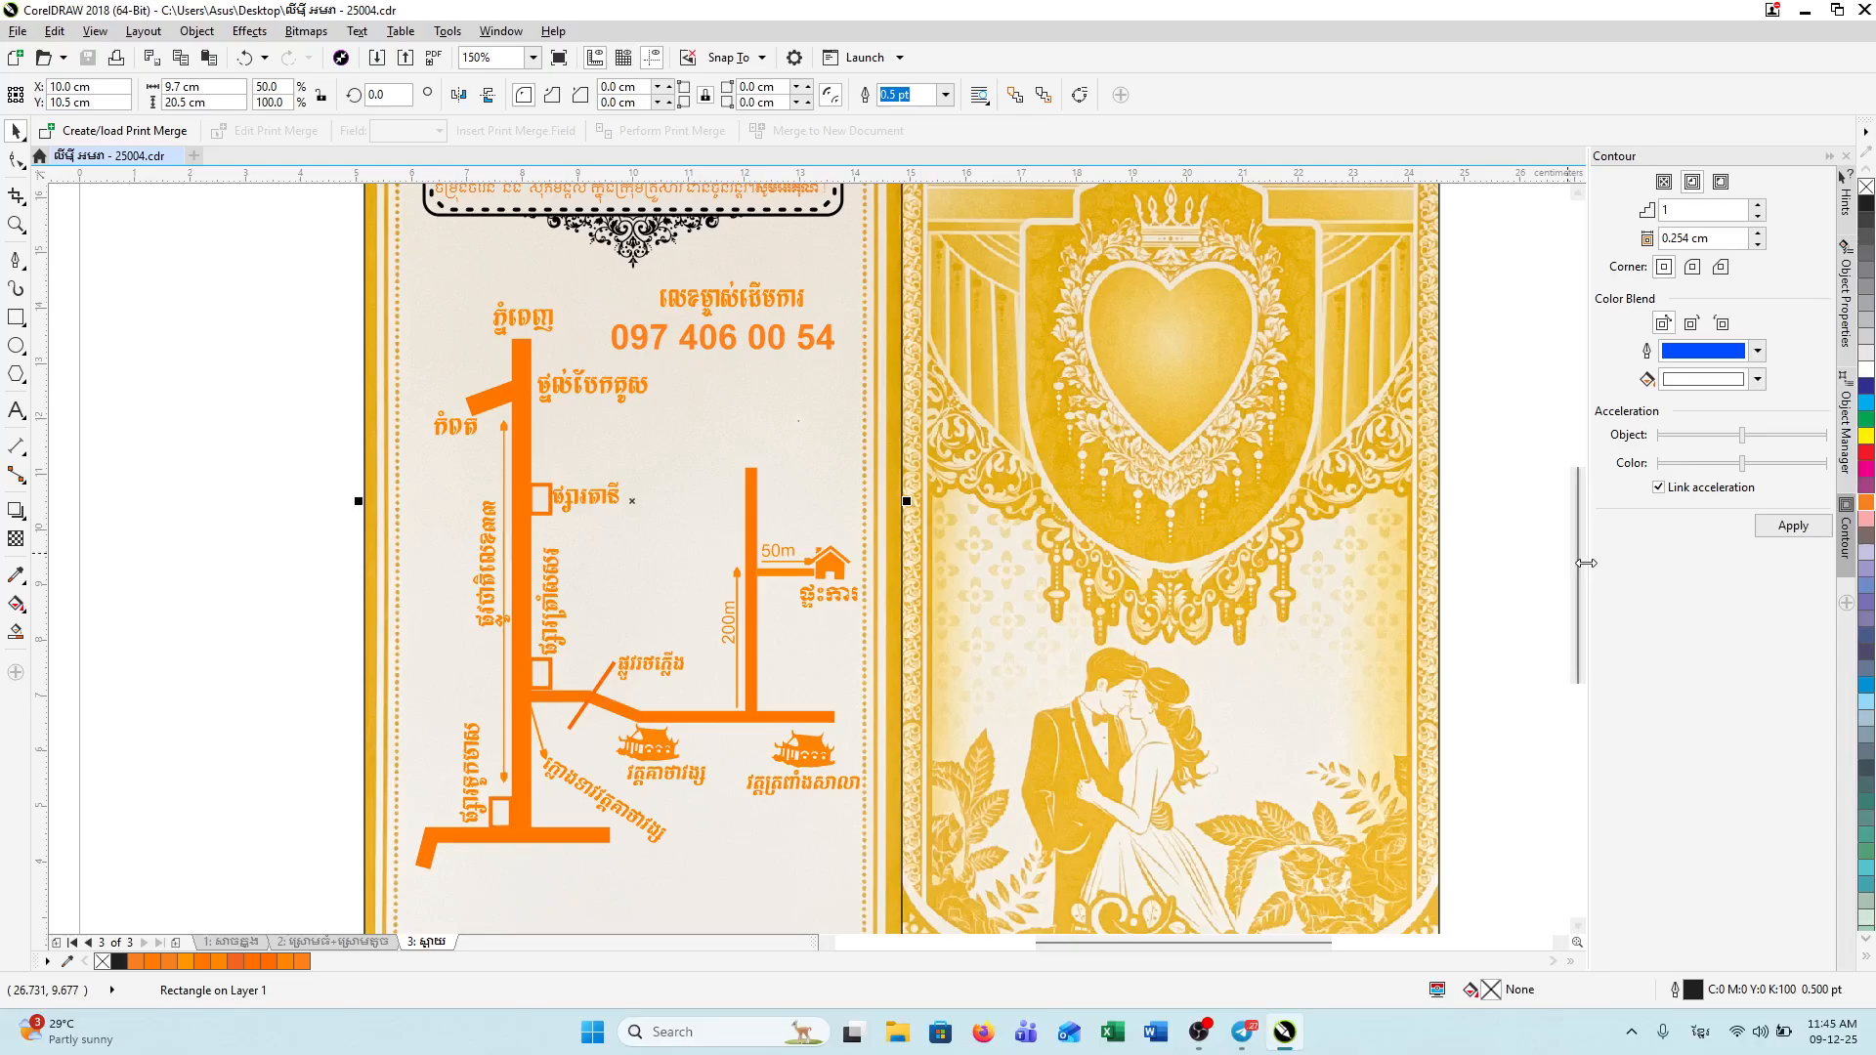
drag(1571, 569, 1563, 523)
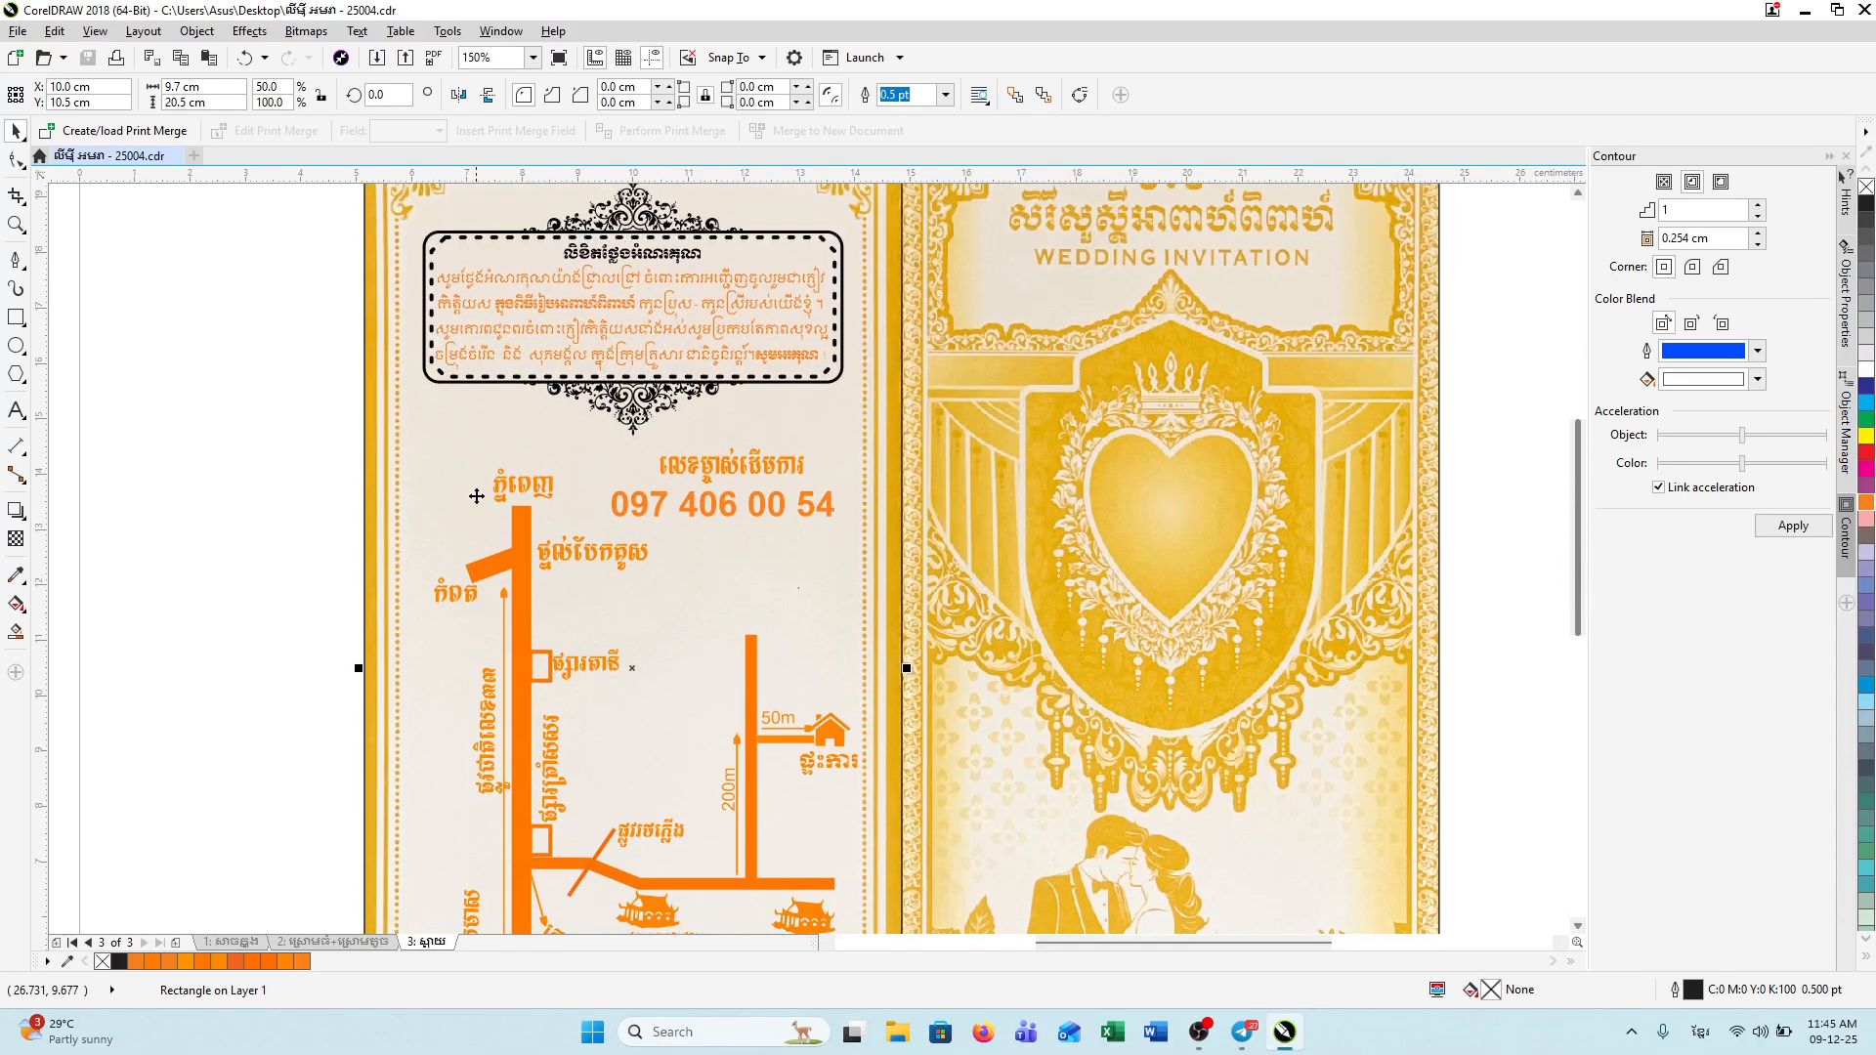
Step: Fill one ornament piece with a light orange
click(653, 406)
click(394, 442)
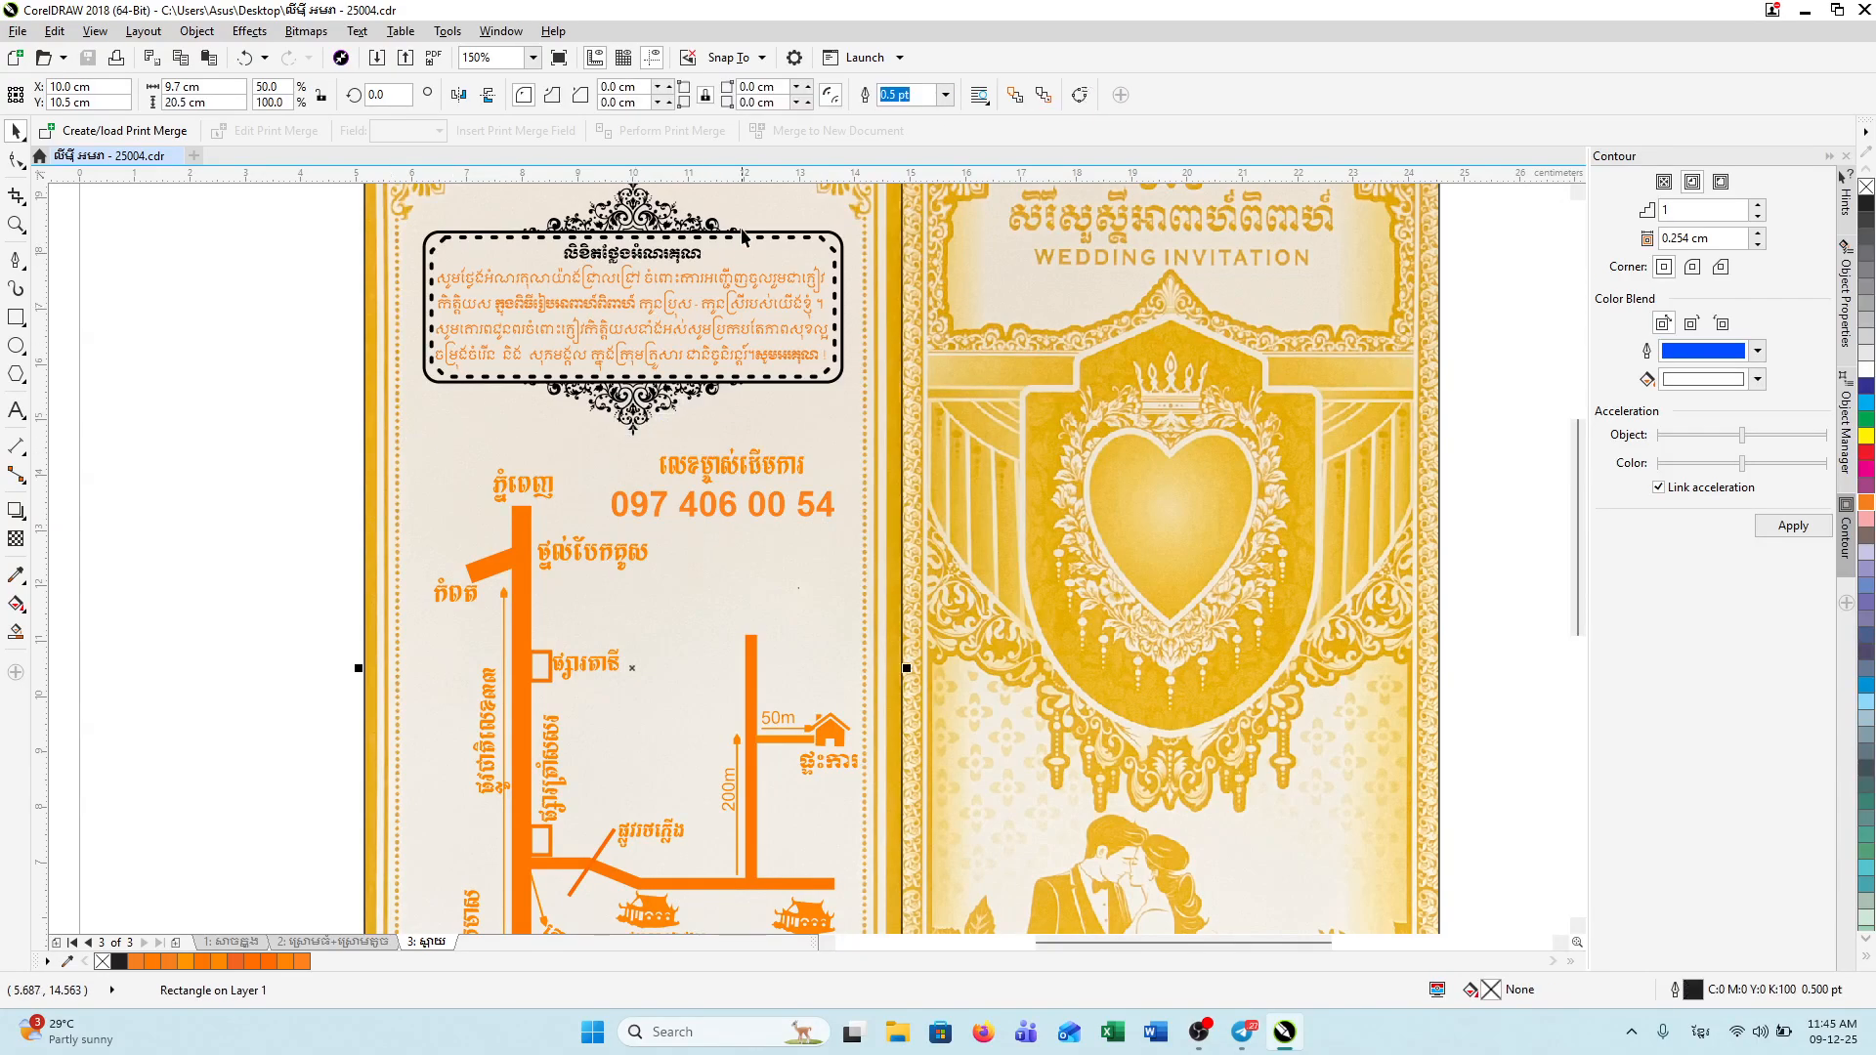
click(626, 409)
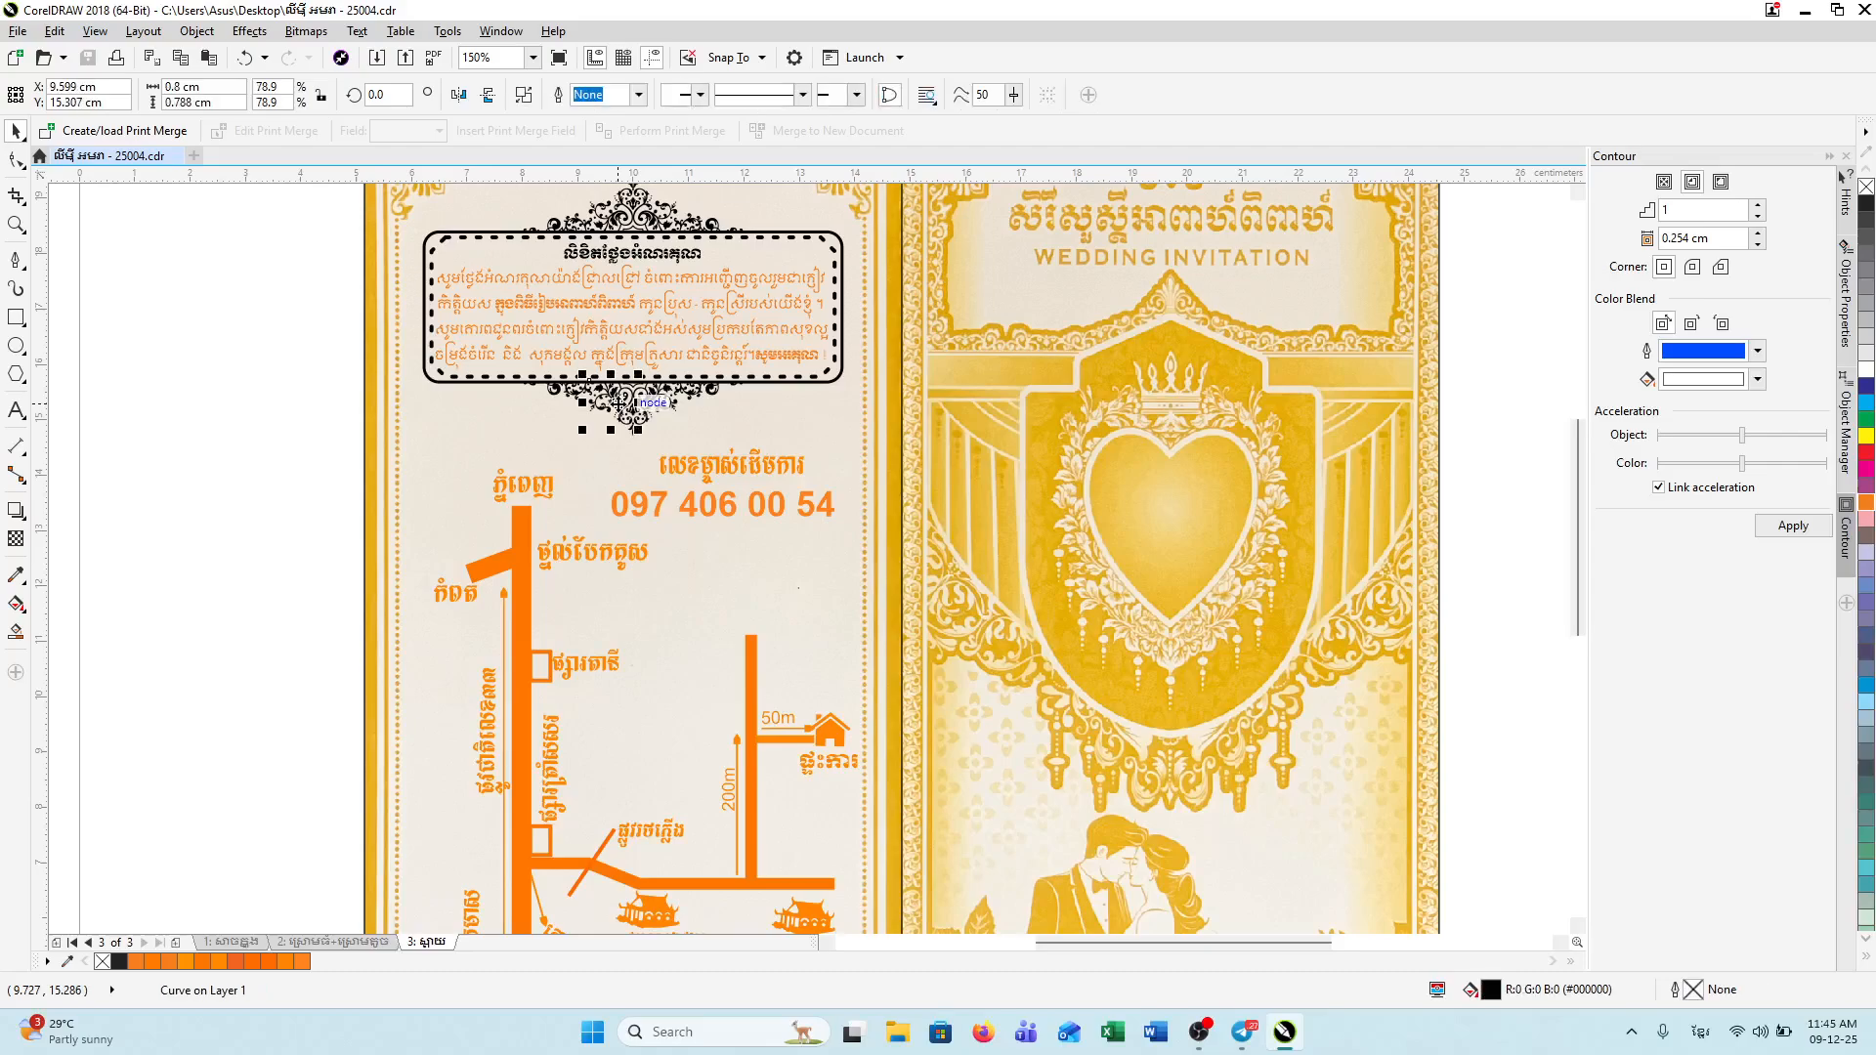
click(368, 402)
click(640, 217)
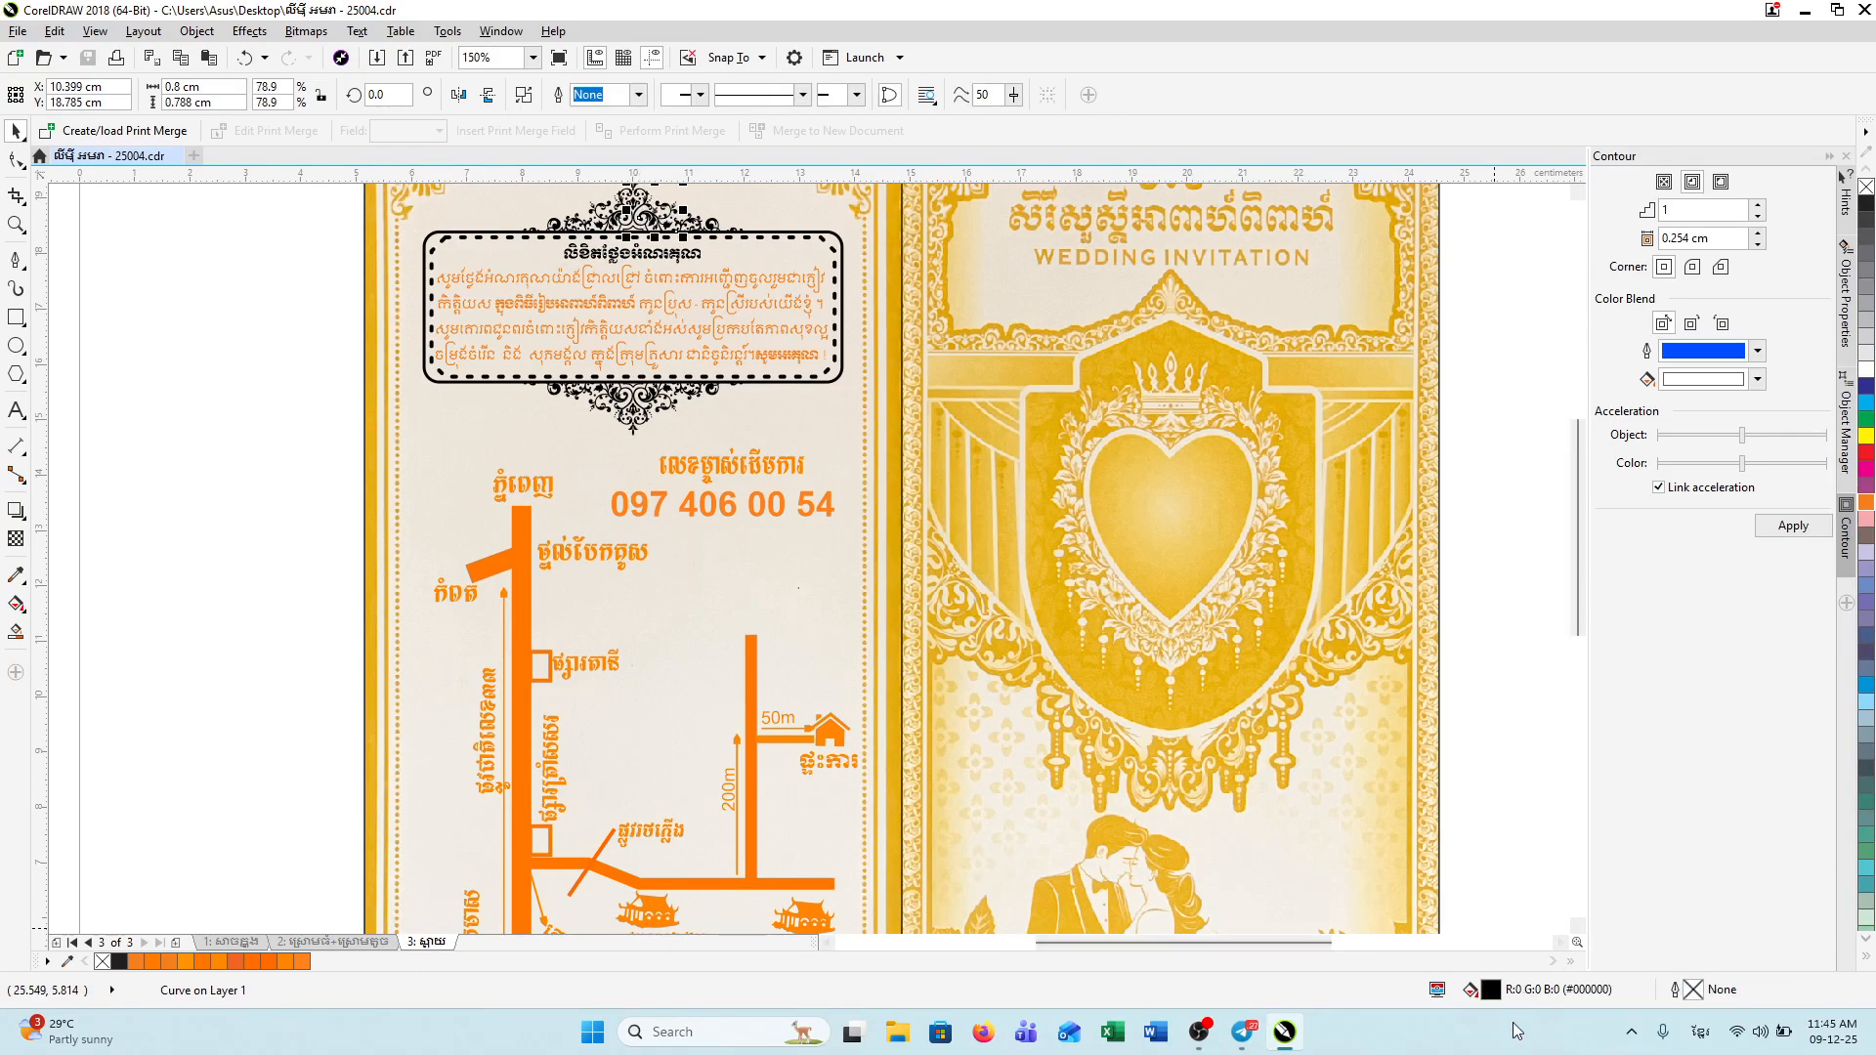
double_click(1504, 991)
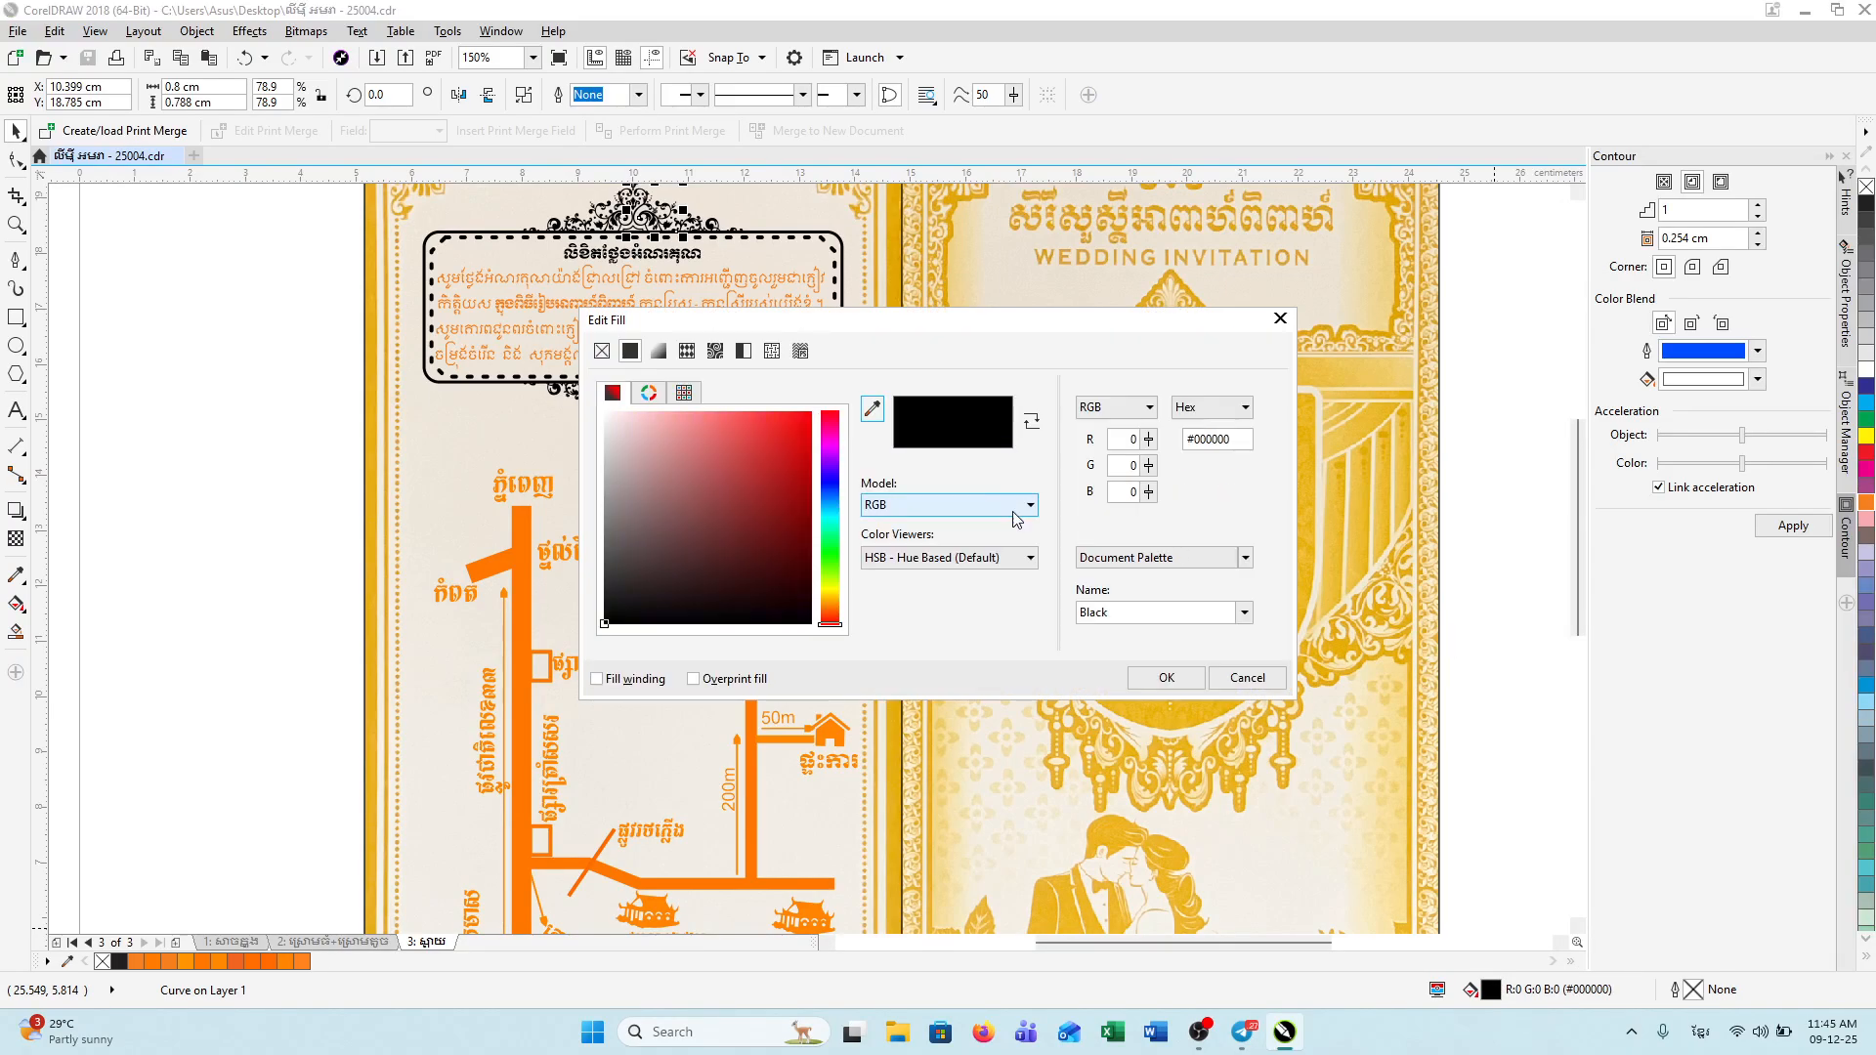
click(829, 604)
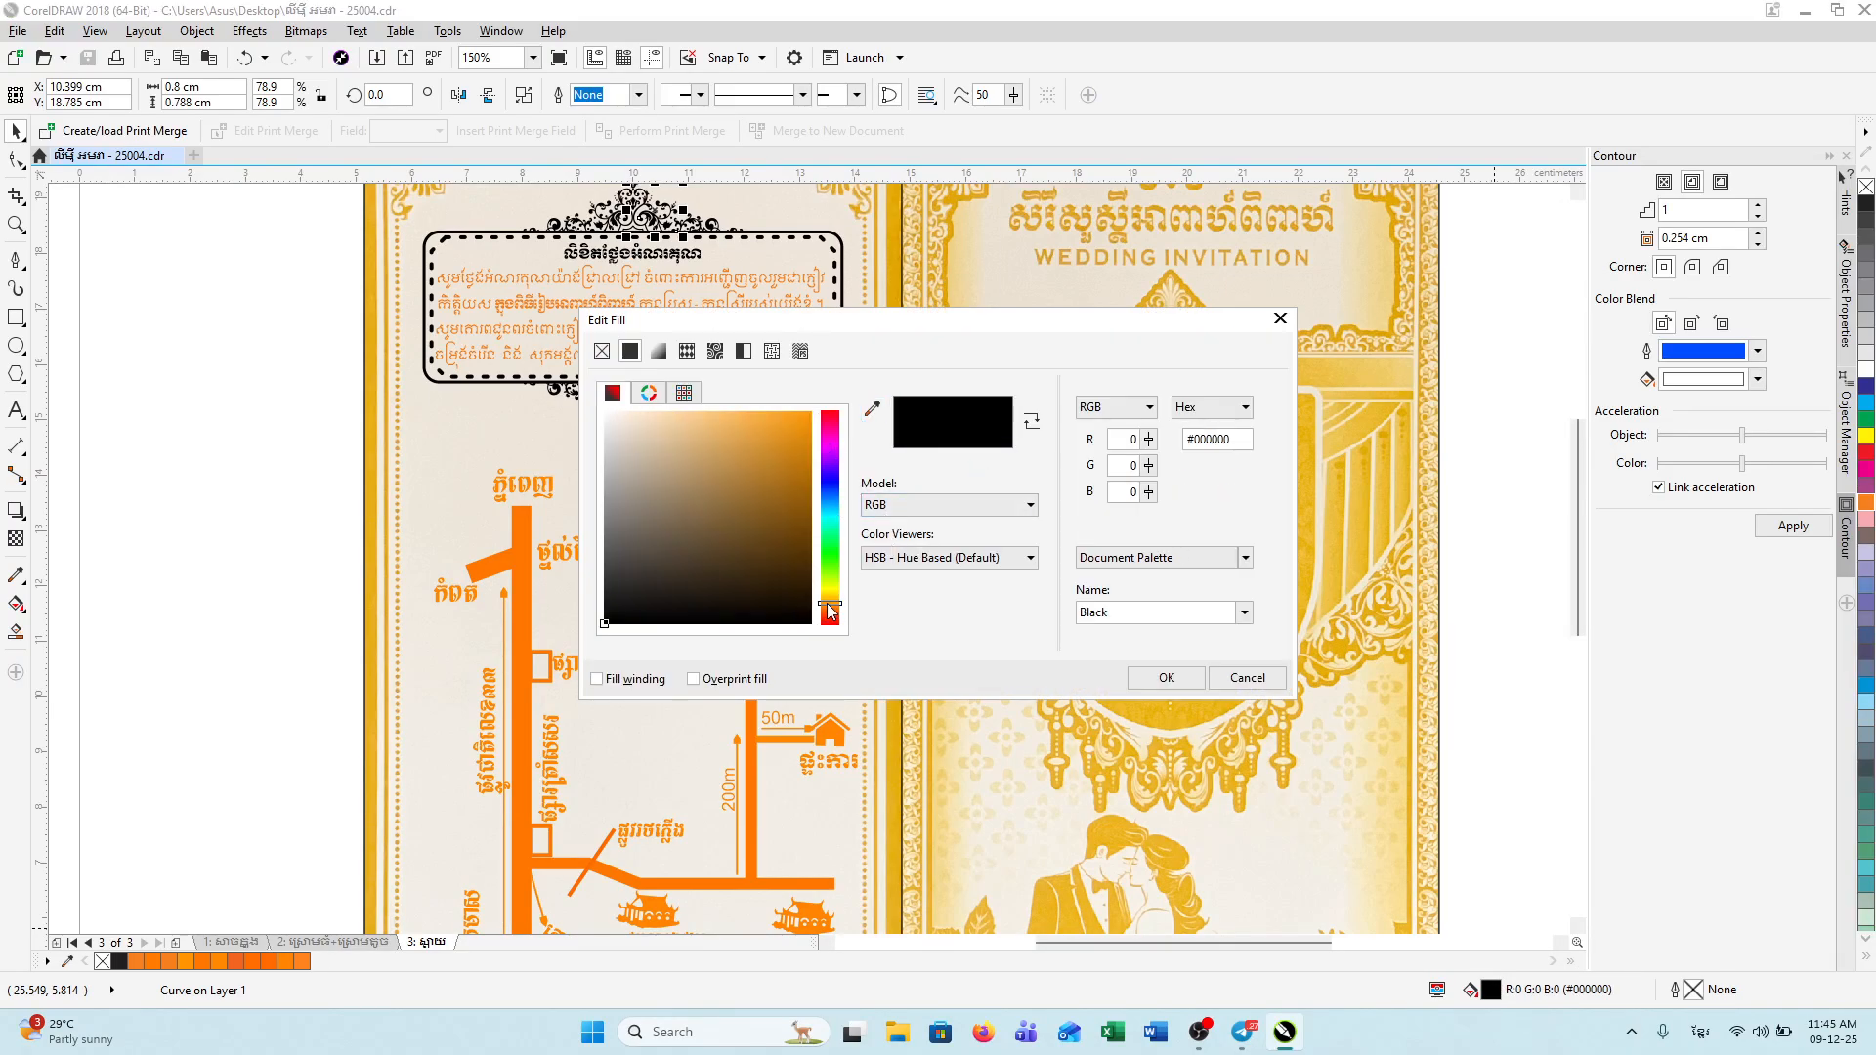
click(804, 442)
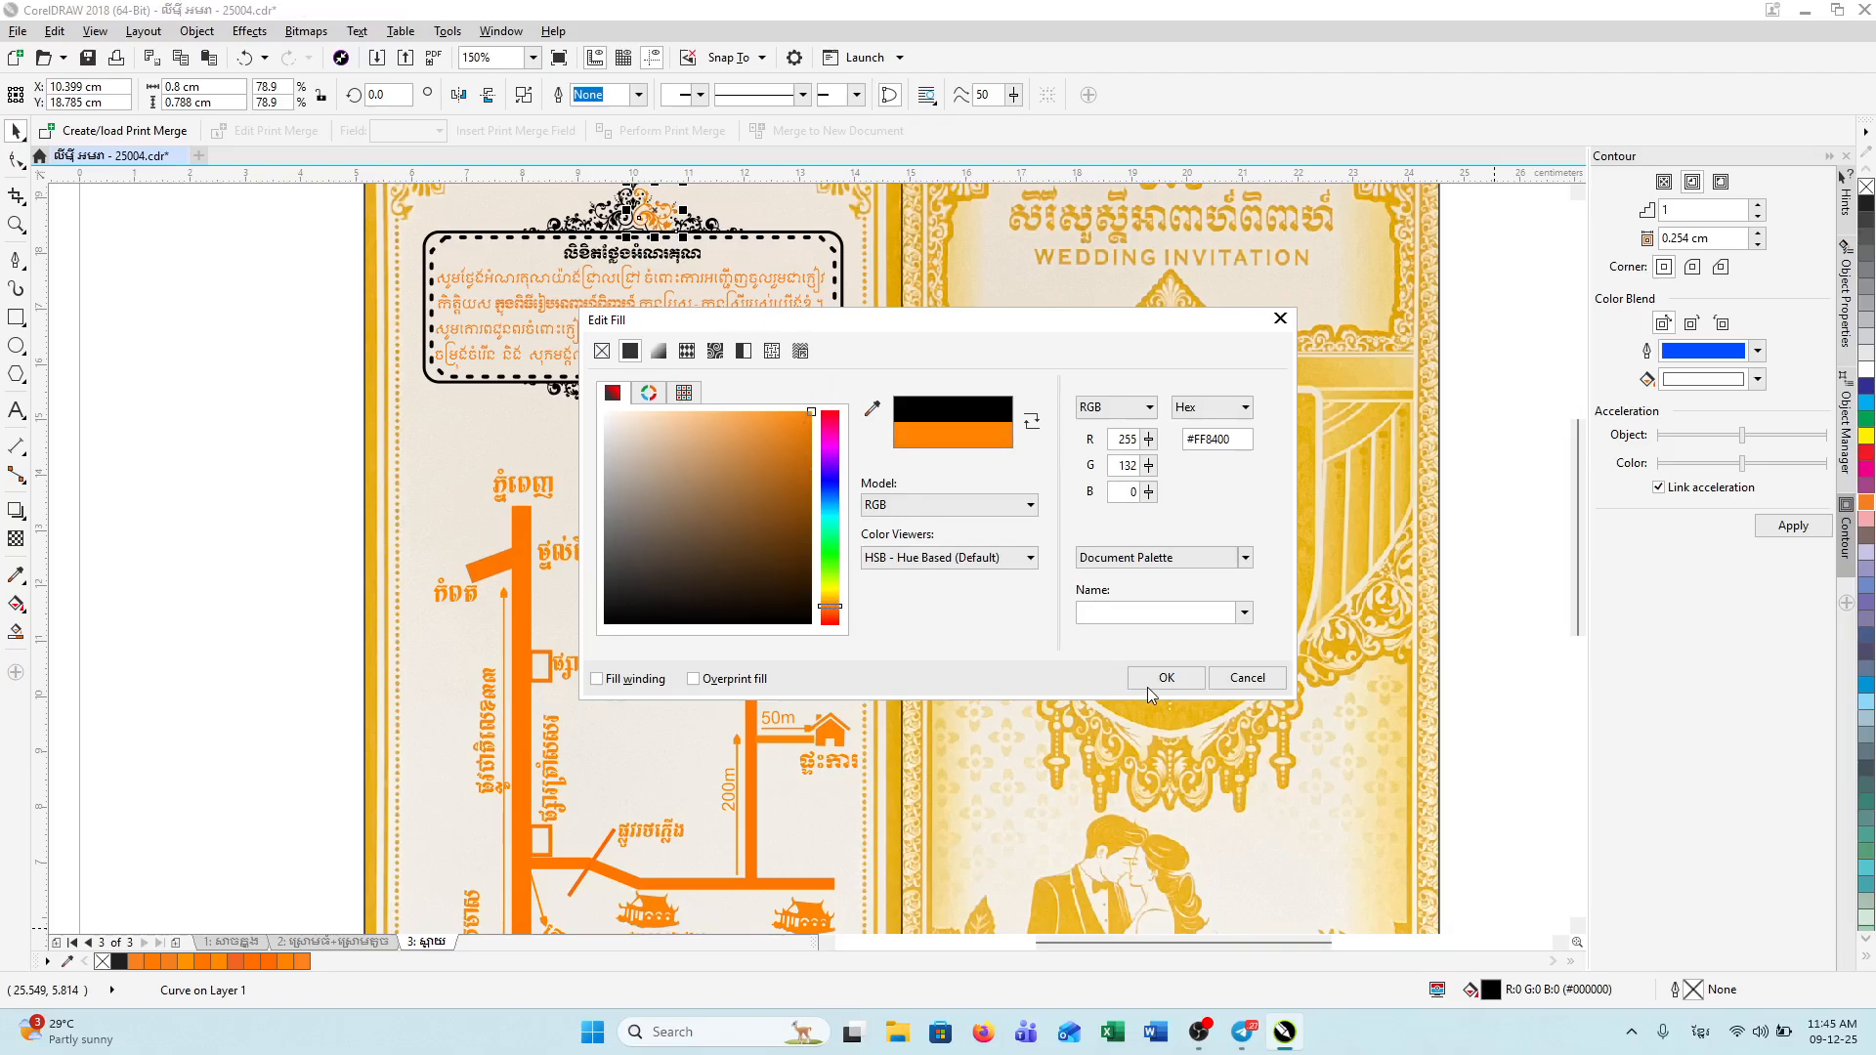
click(1164, 682)
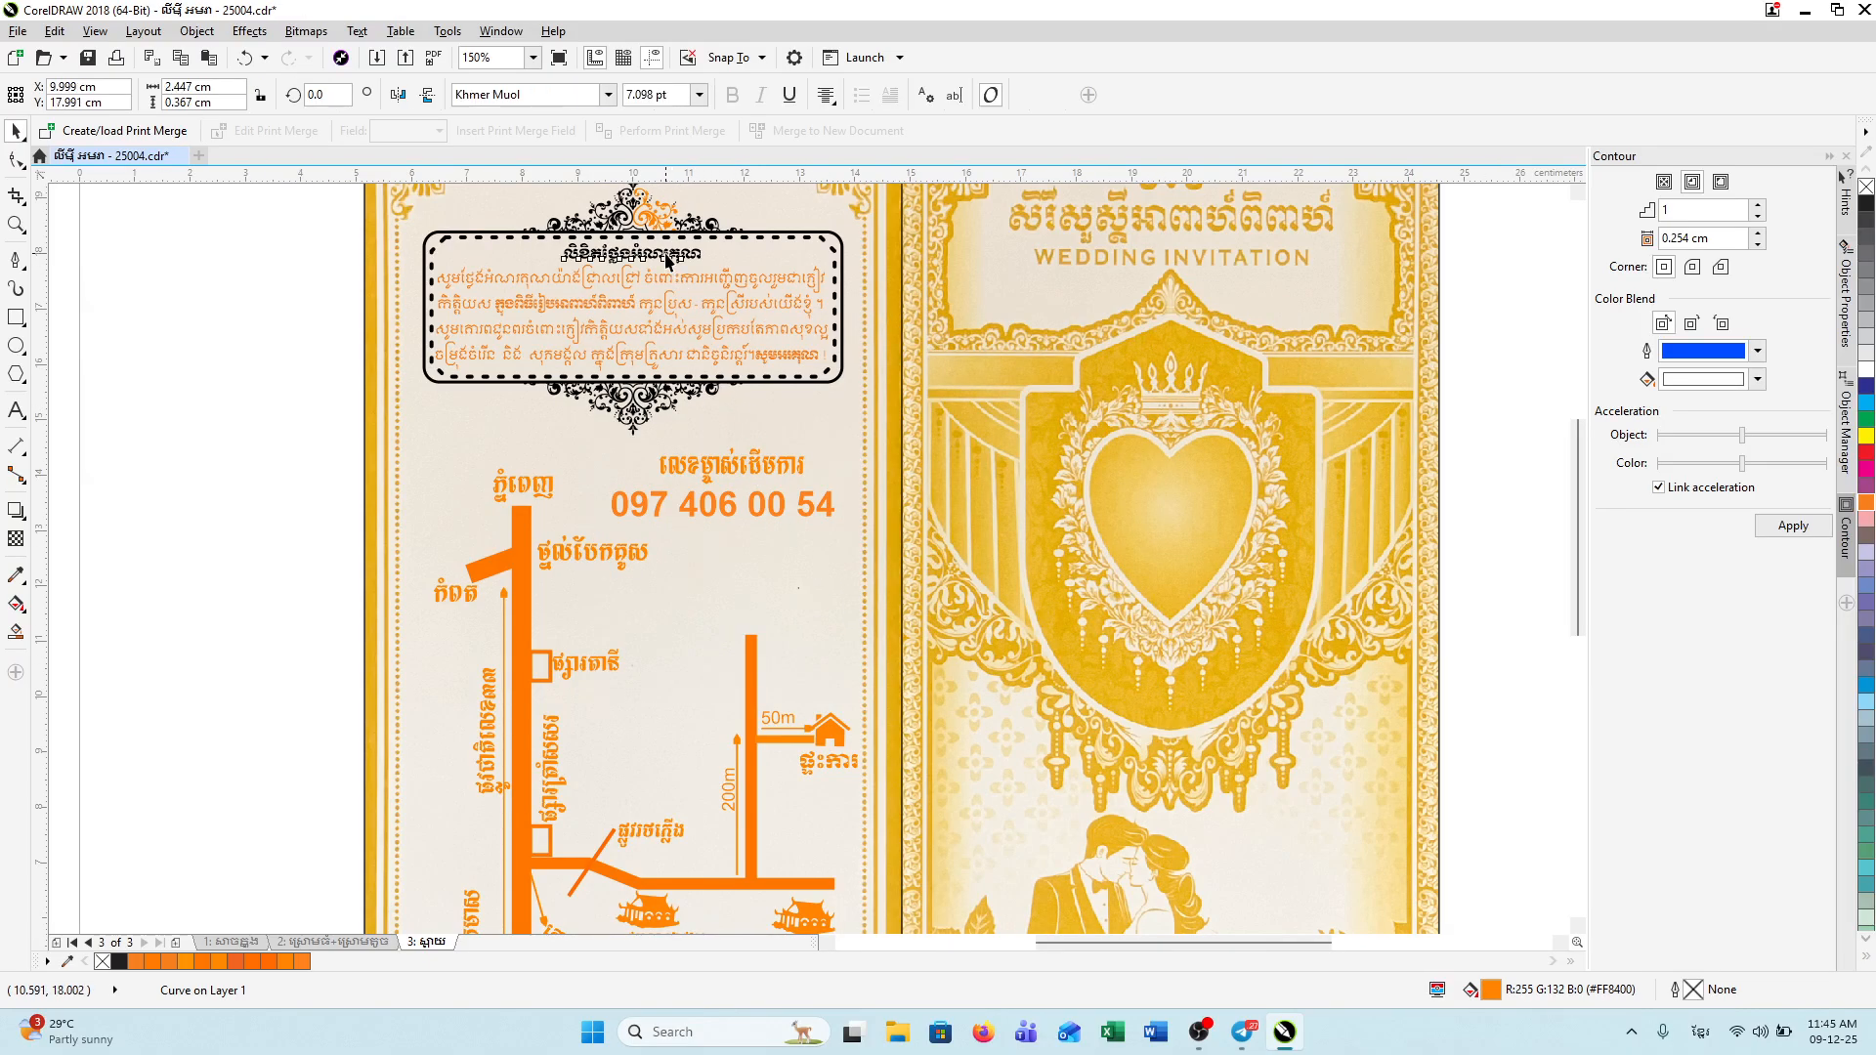
Step: Fill all the ornament pieces beneath the text frame with orange #FF7B00
click(608, 223)
click(331, 213)
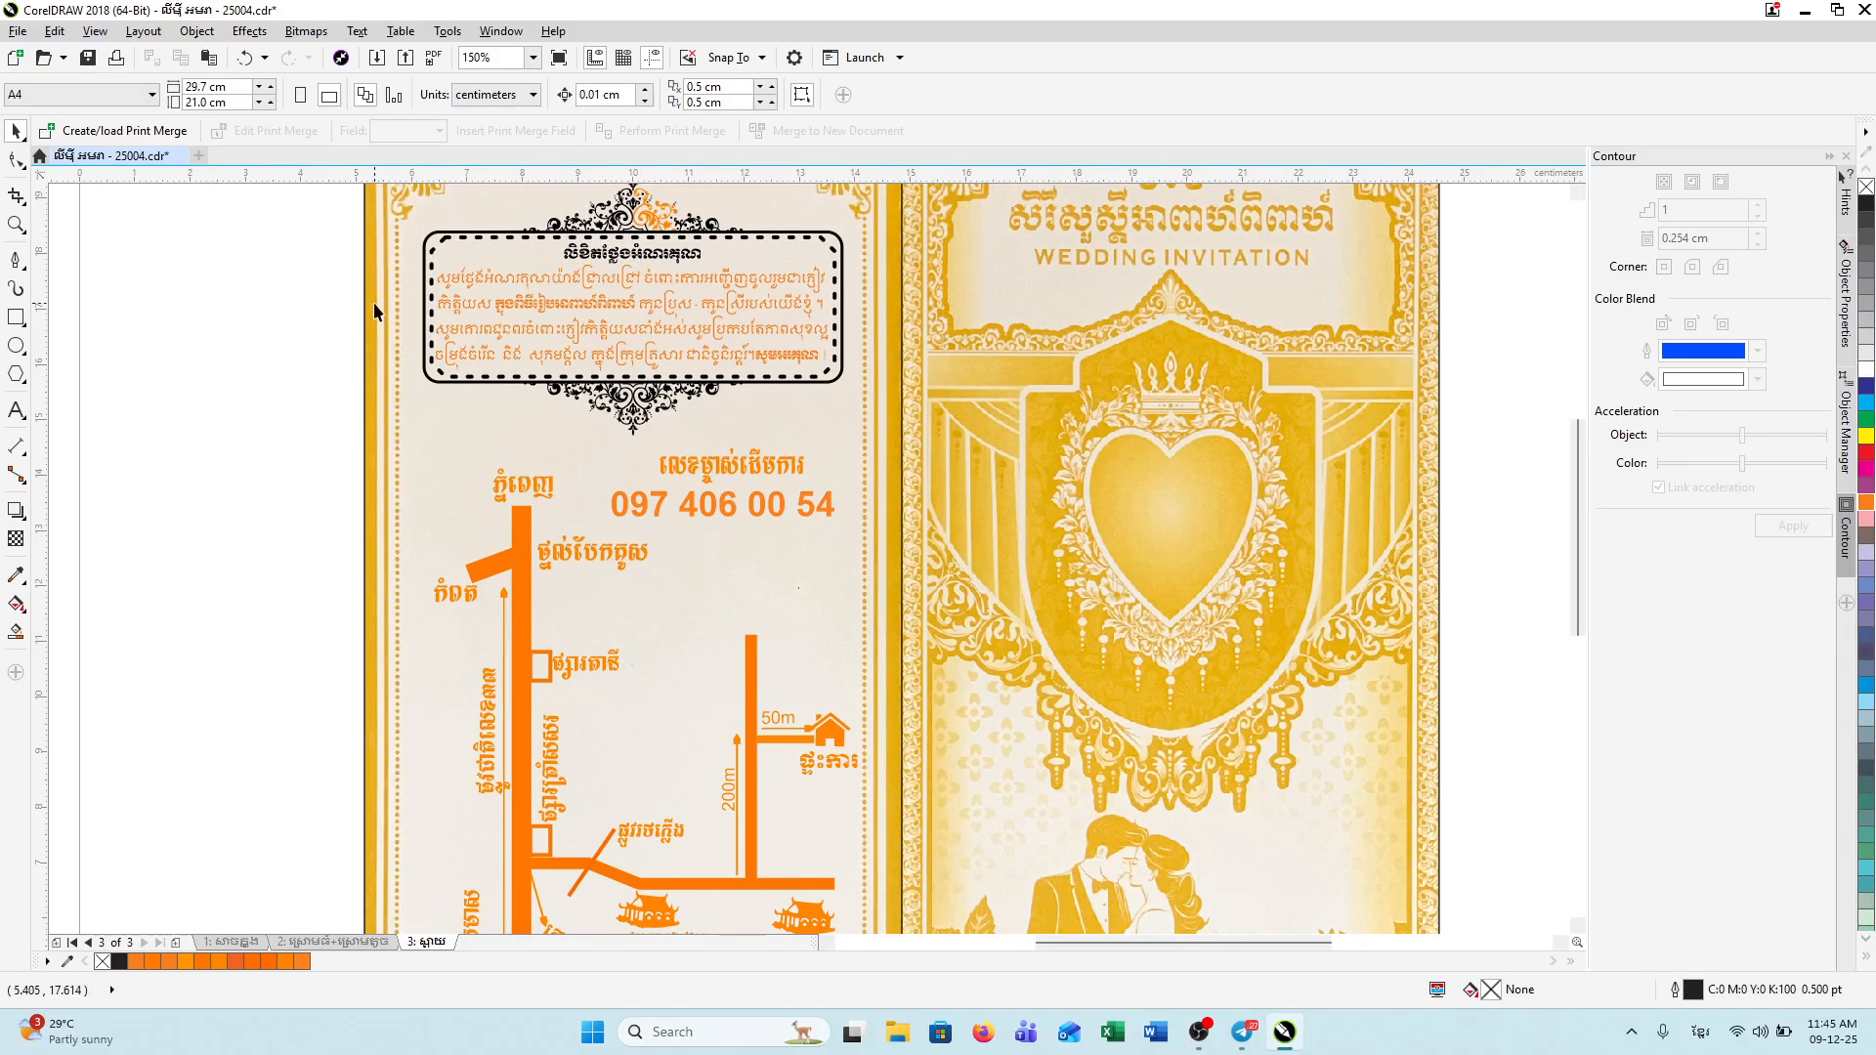
drag(518, 424, 894, 467)
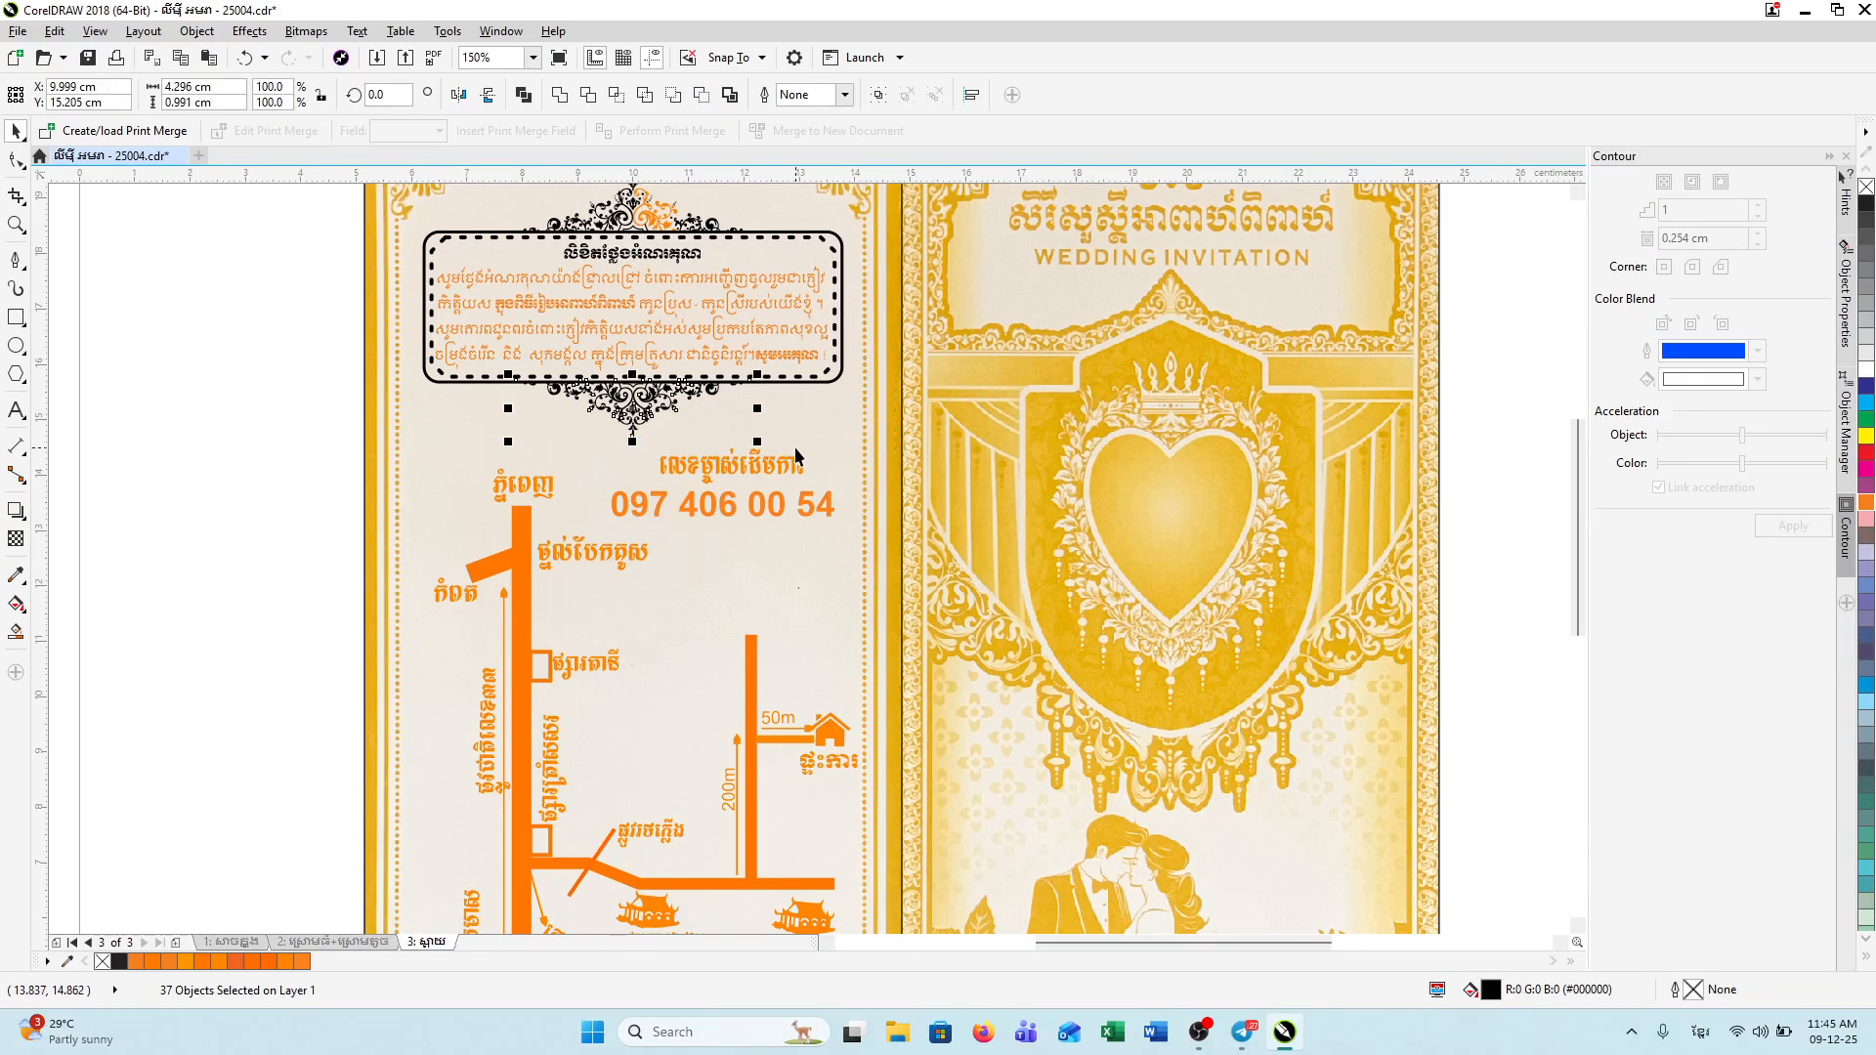
double_click(1471, 990)
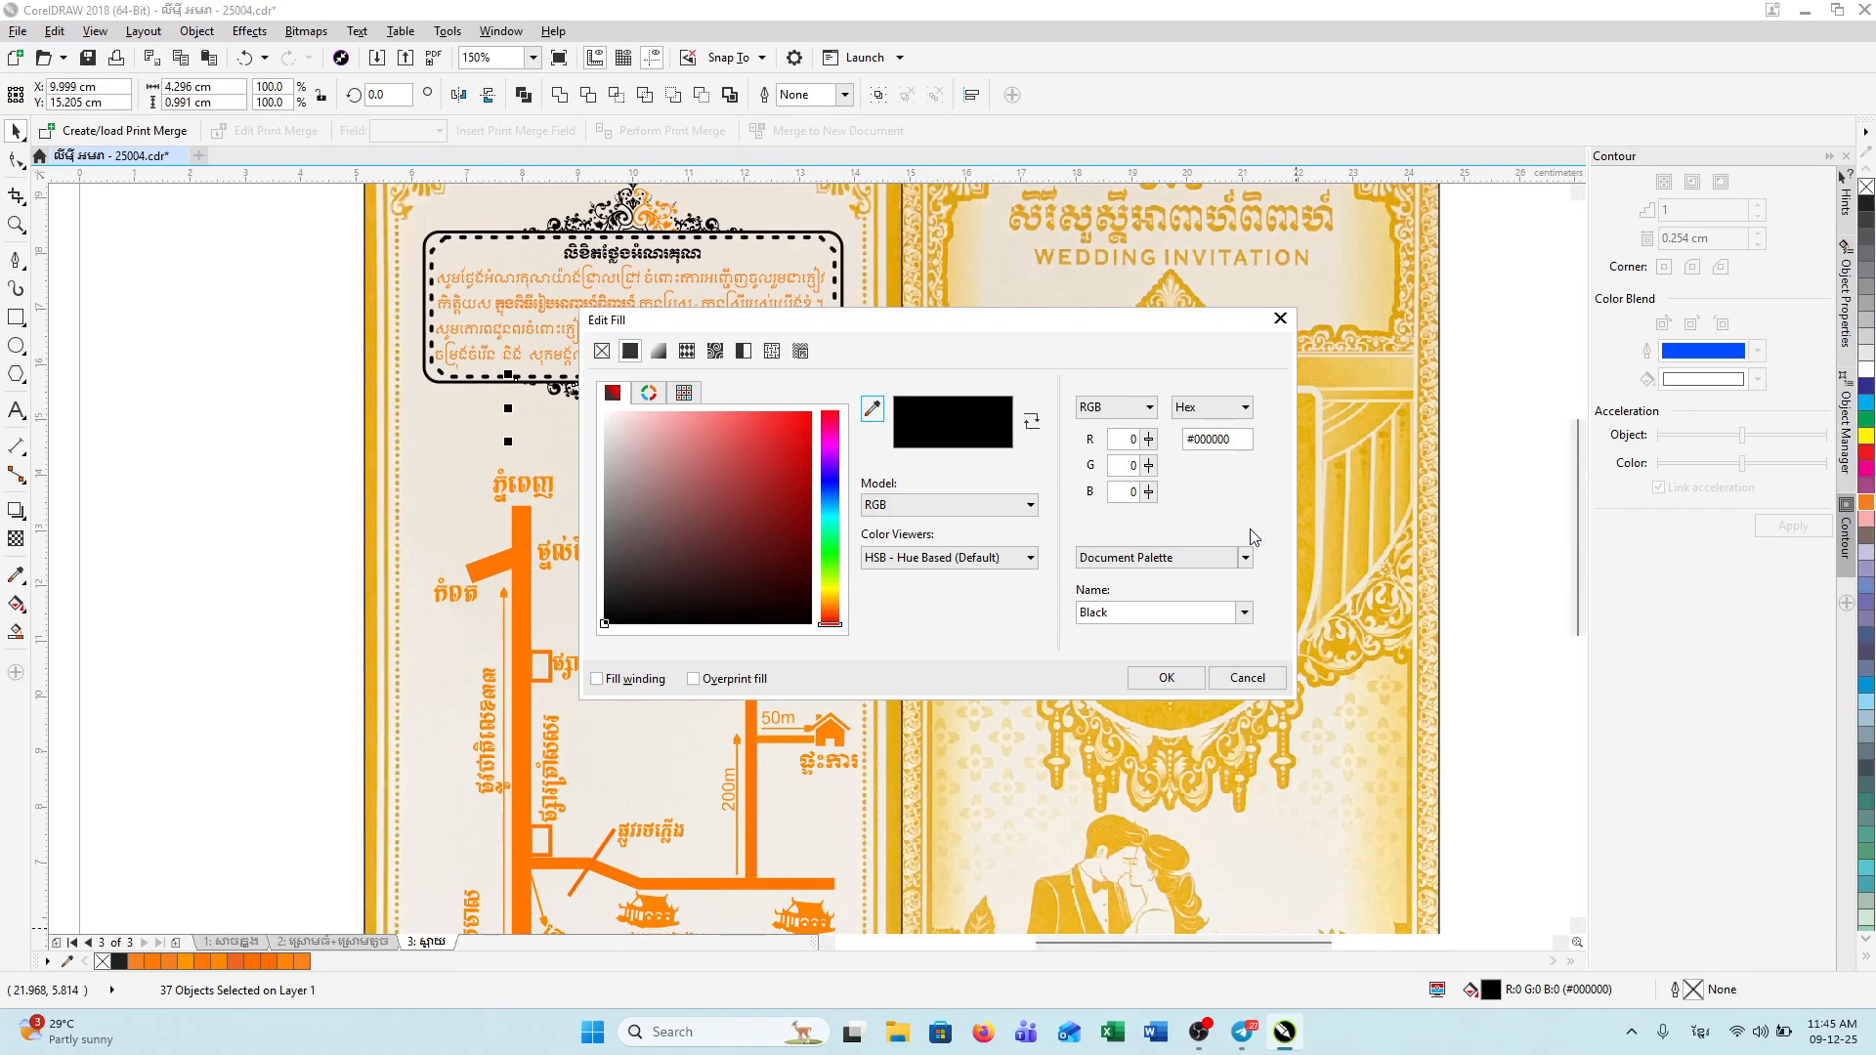
drag(833, 602, 835, 615)
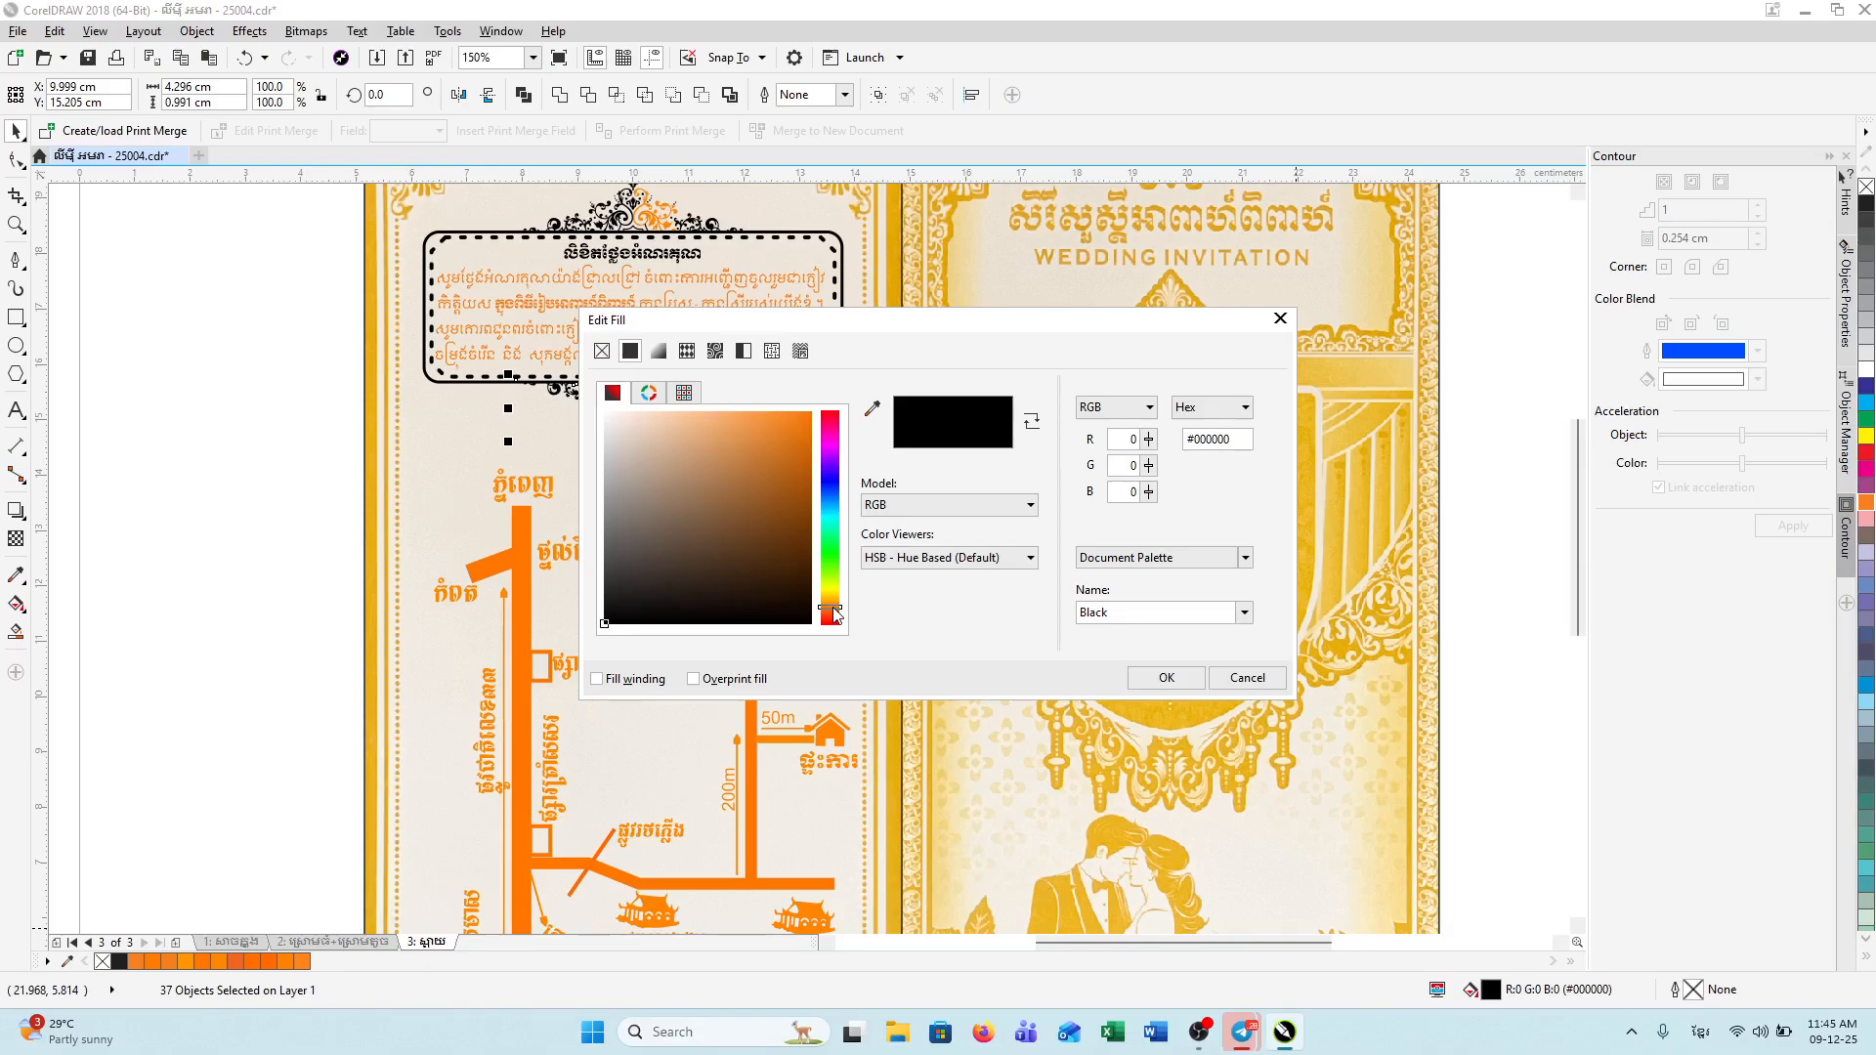
click(811, 411)
click(1165, 677)
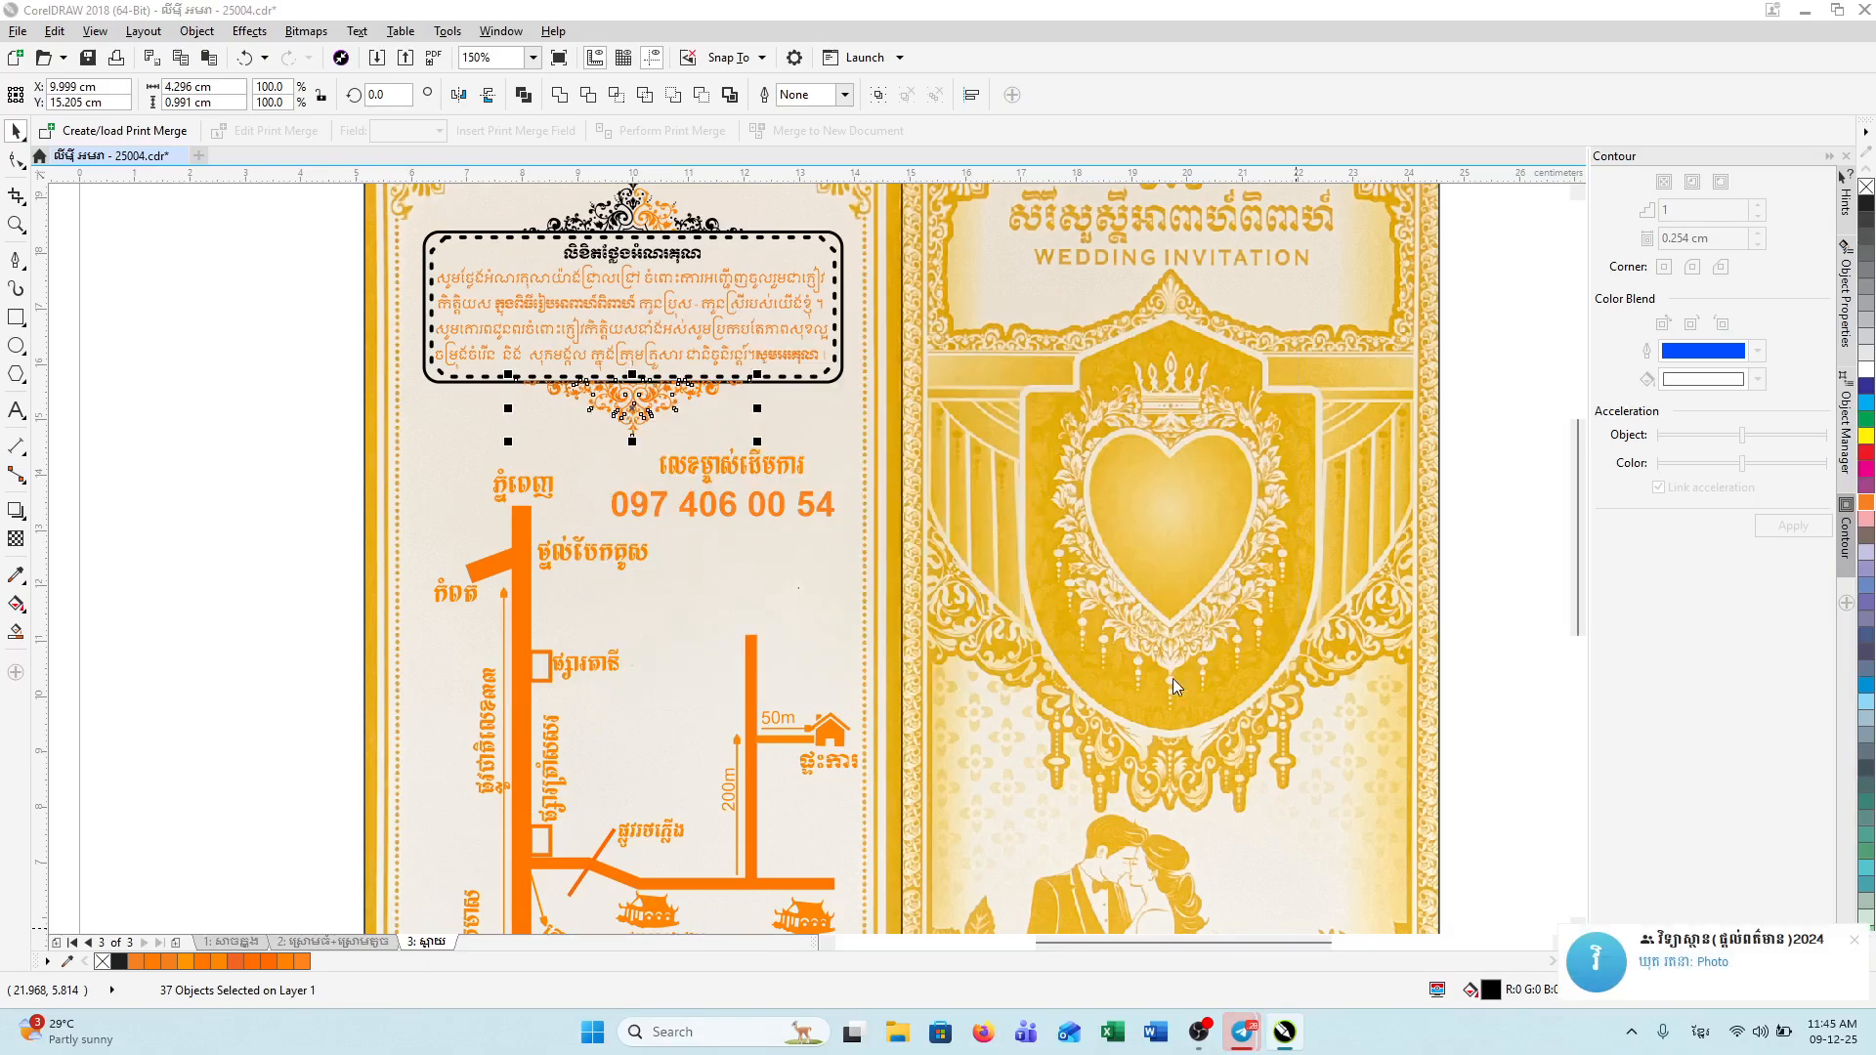
click(1177, 669)
Step: Set the dashed rounded frame's outline colour to orange #FF8800
click(523, 381)
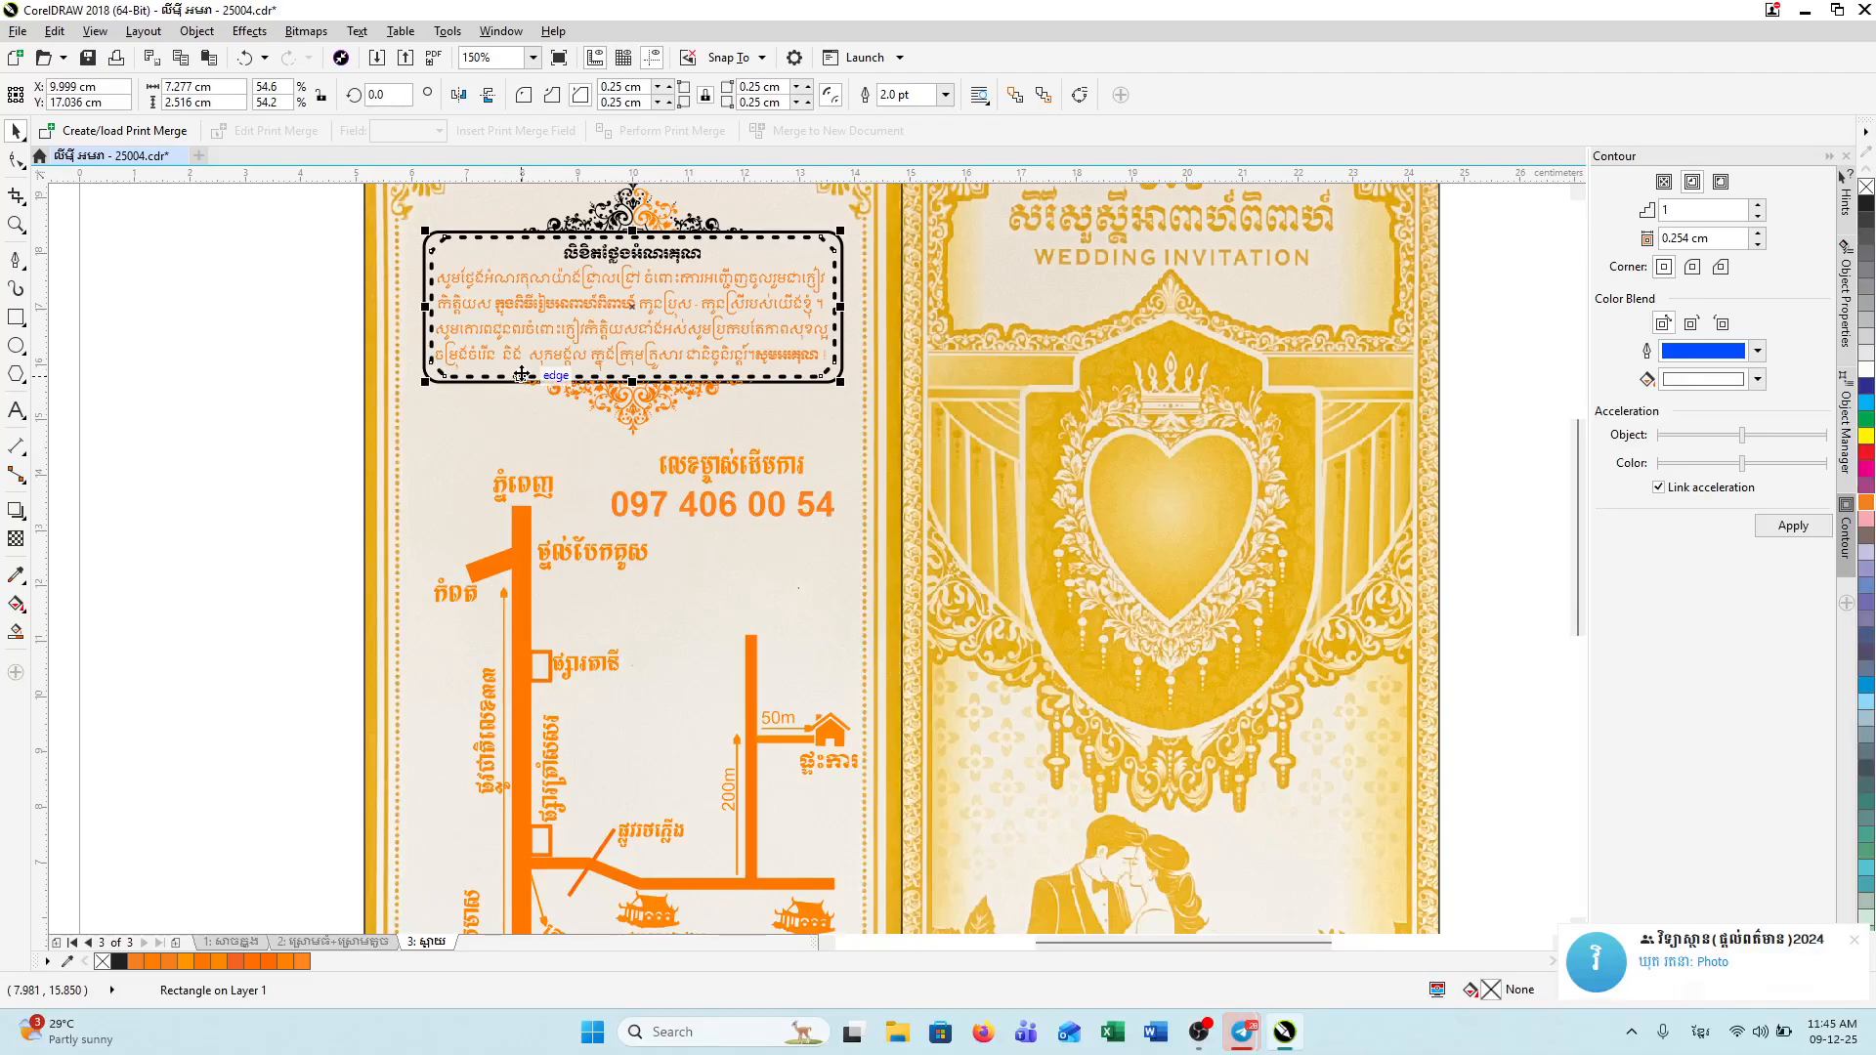
mouse_move(1575, 982)
click(1851, 941)
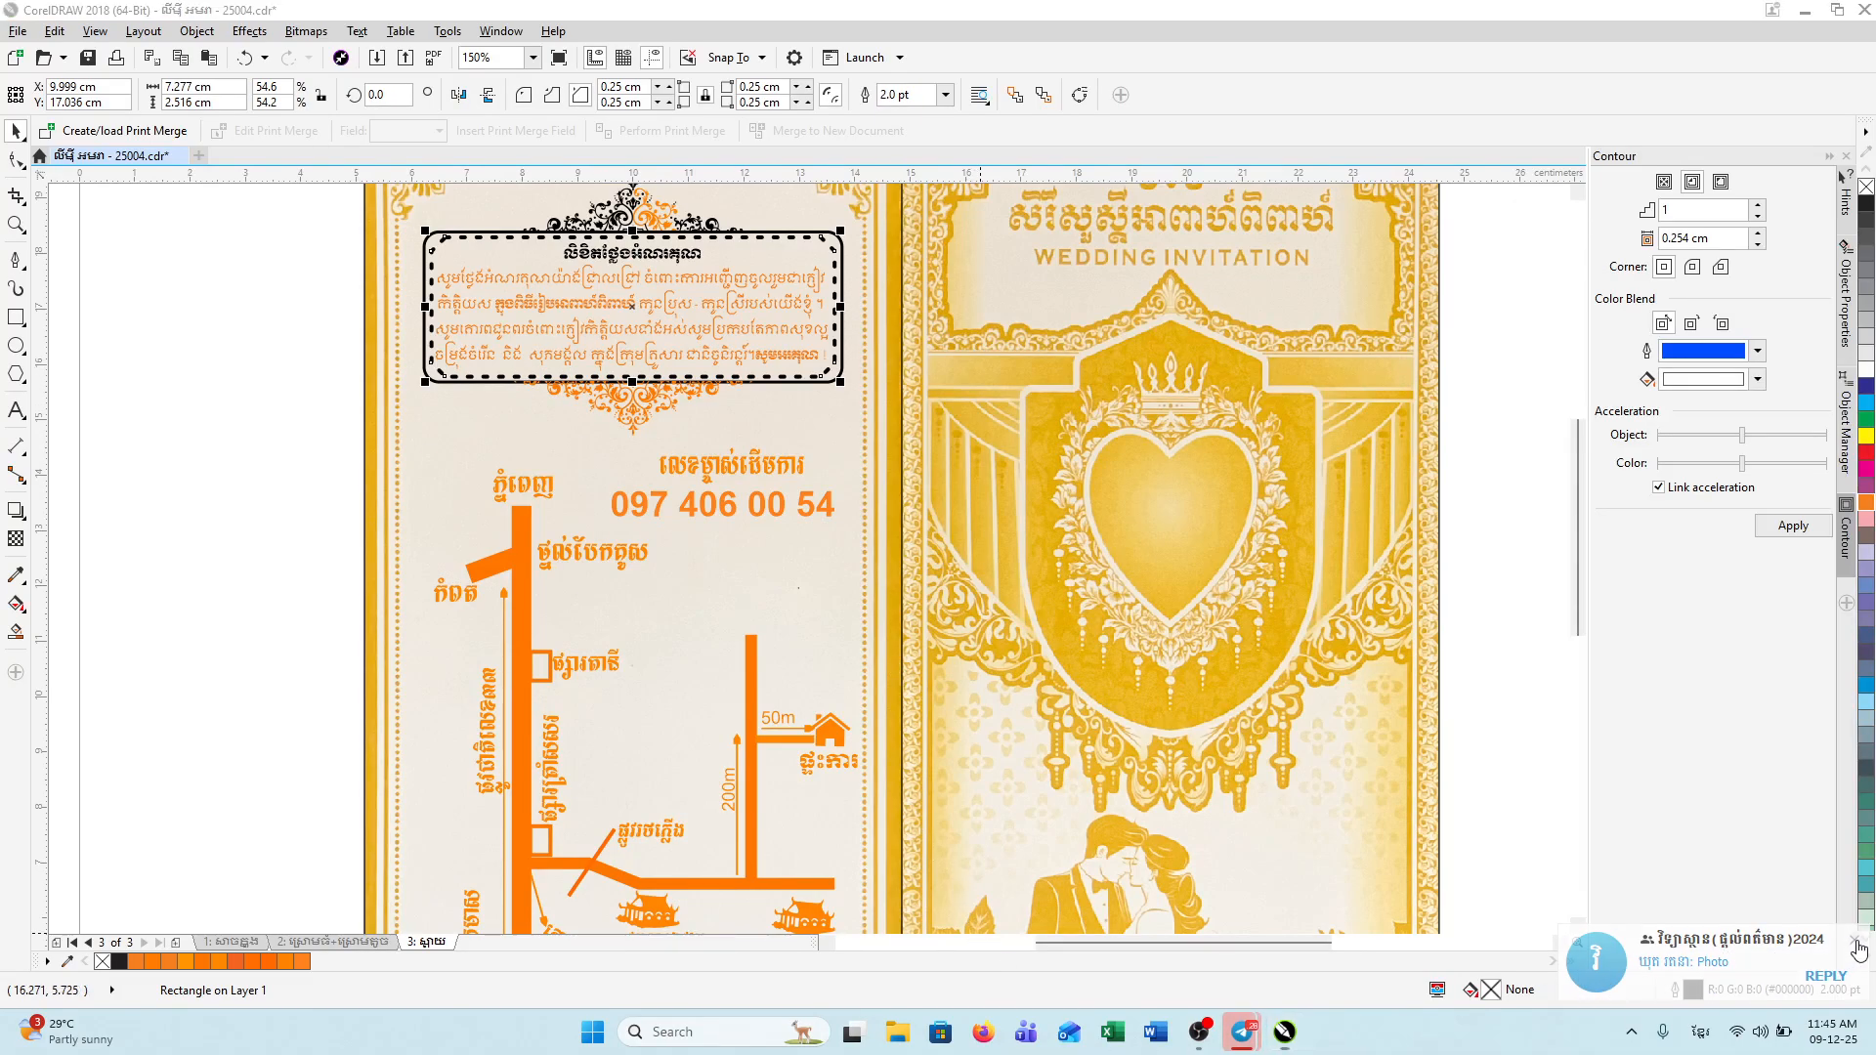
double_click(1695, 992)
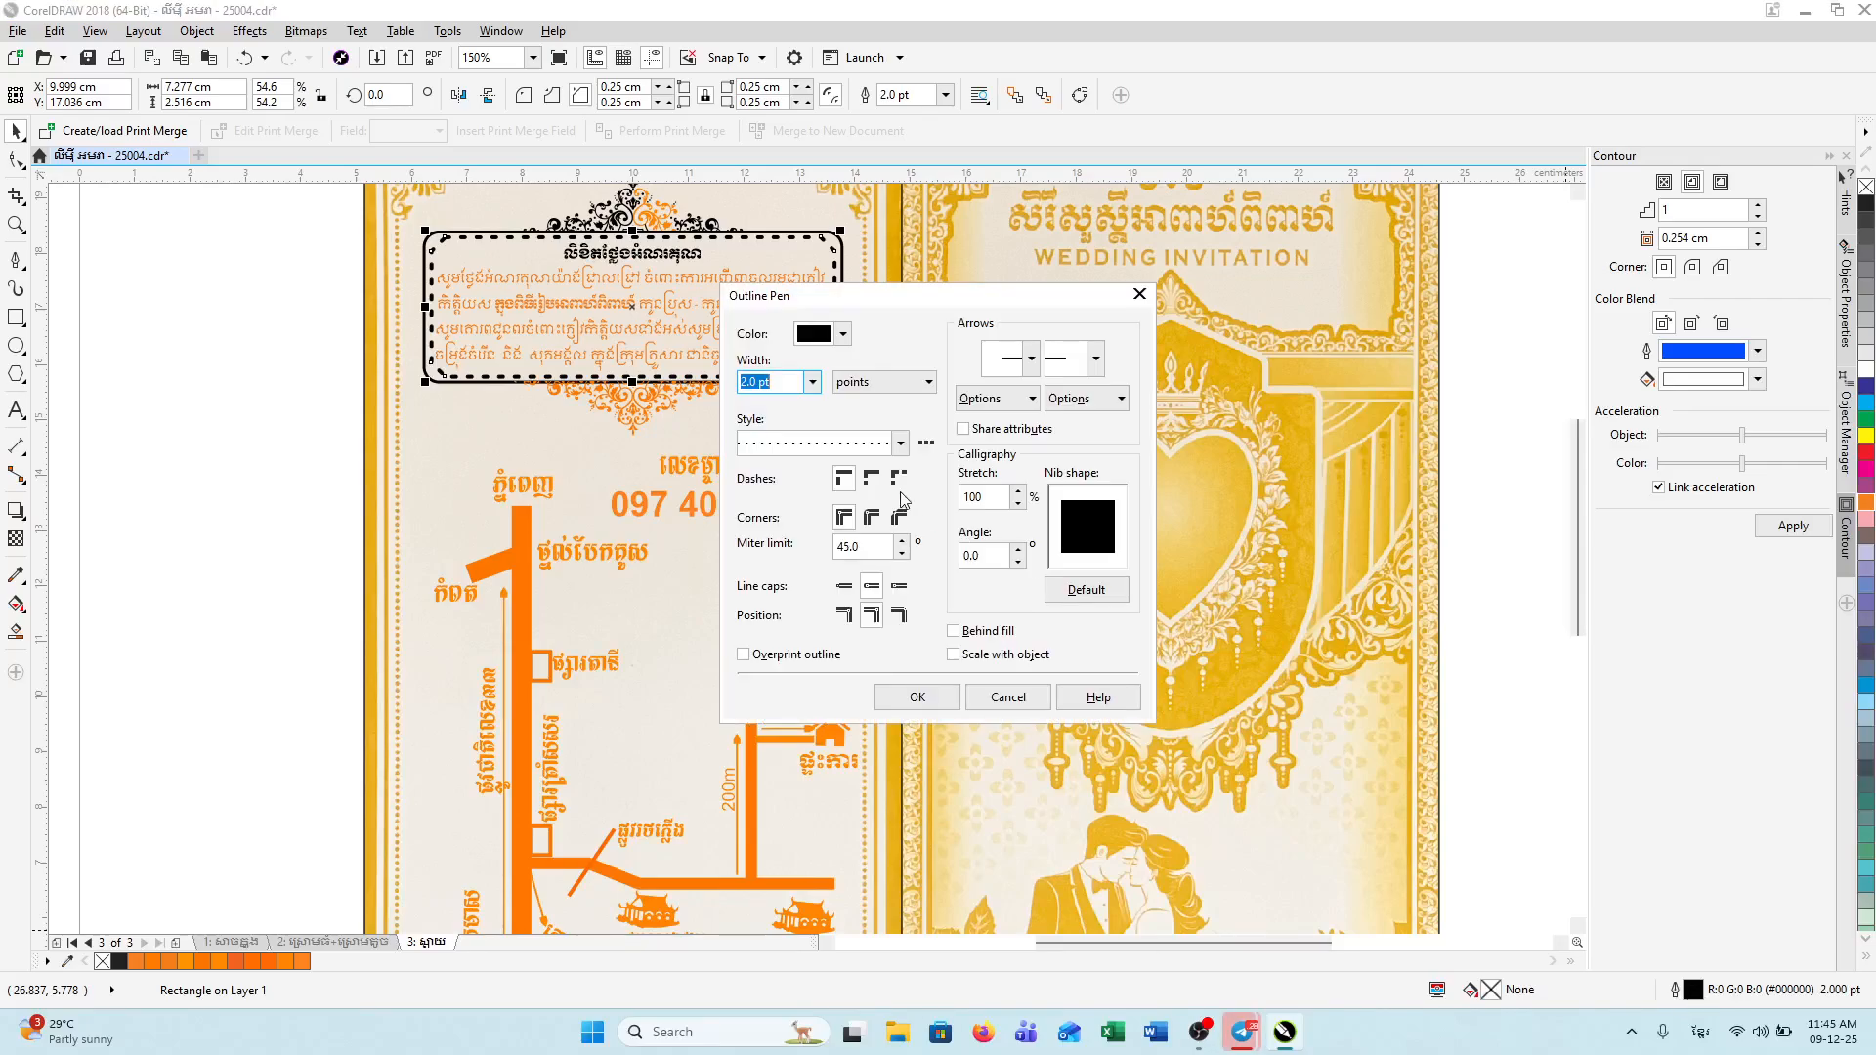
click(842, 334)
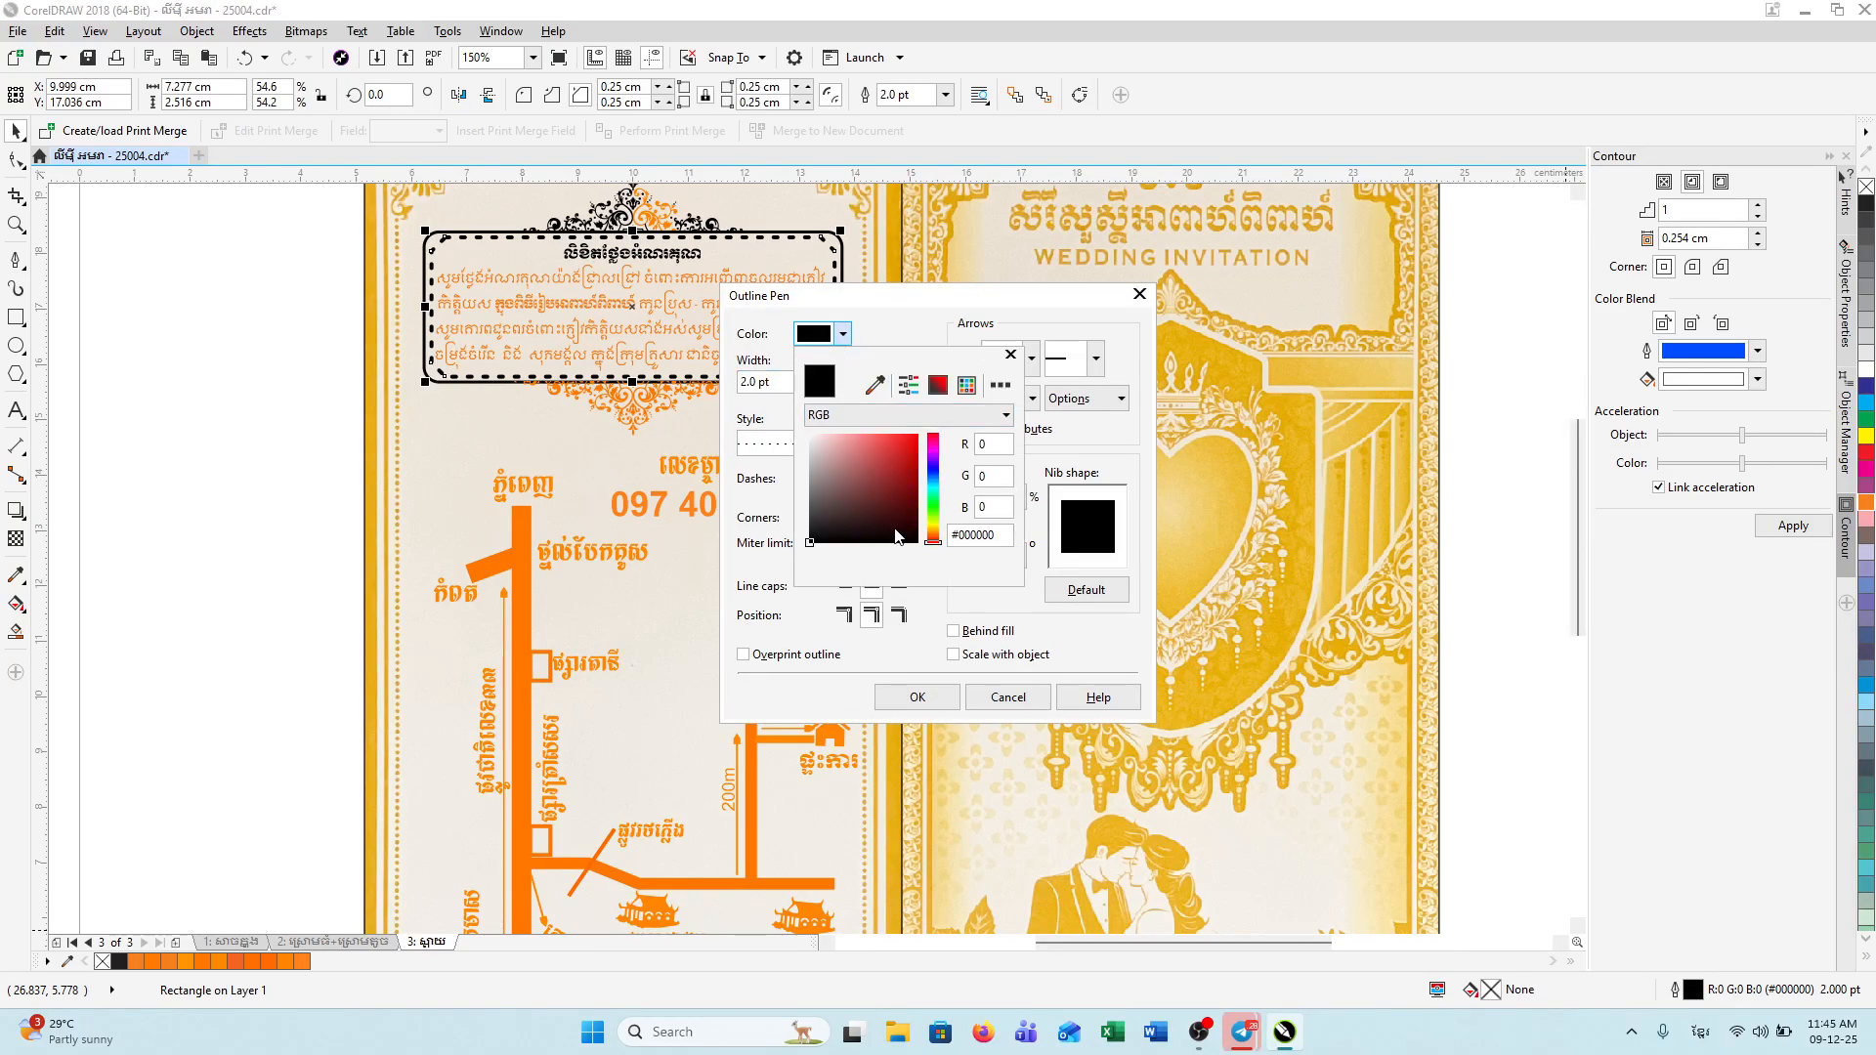
click(933, 533)
click(918, 434)
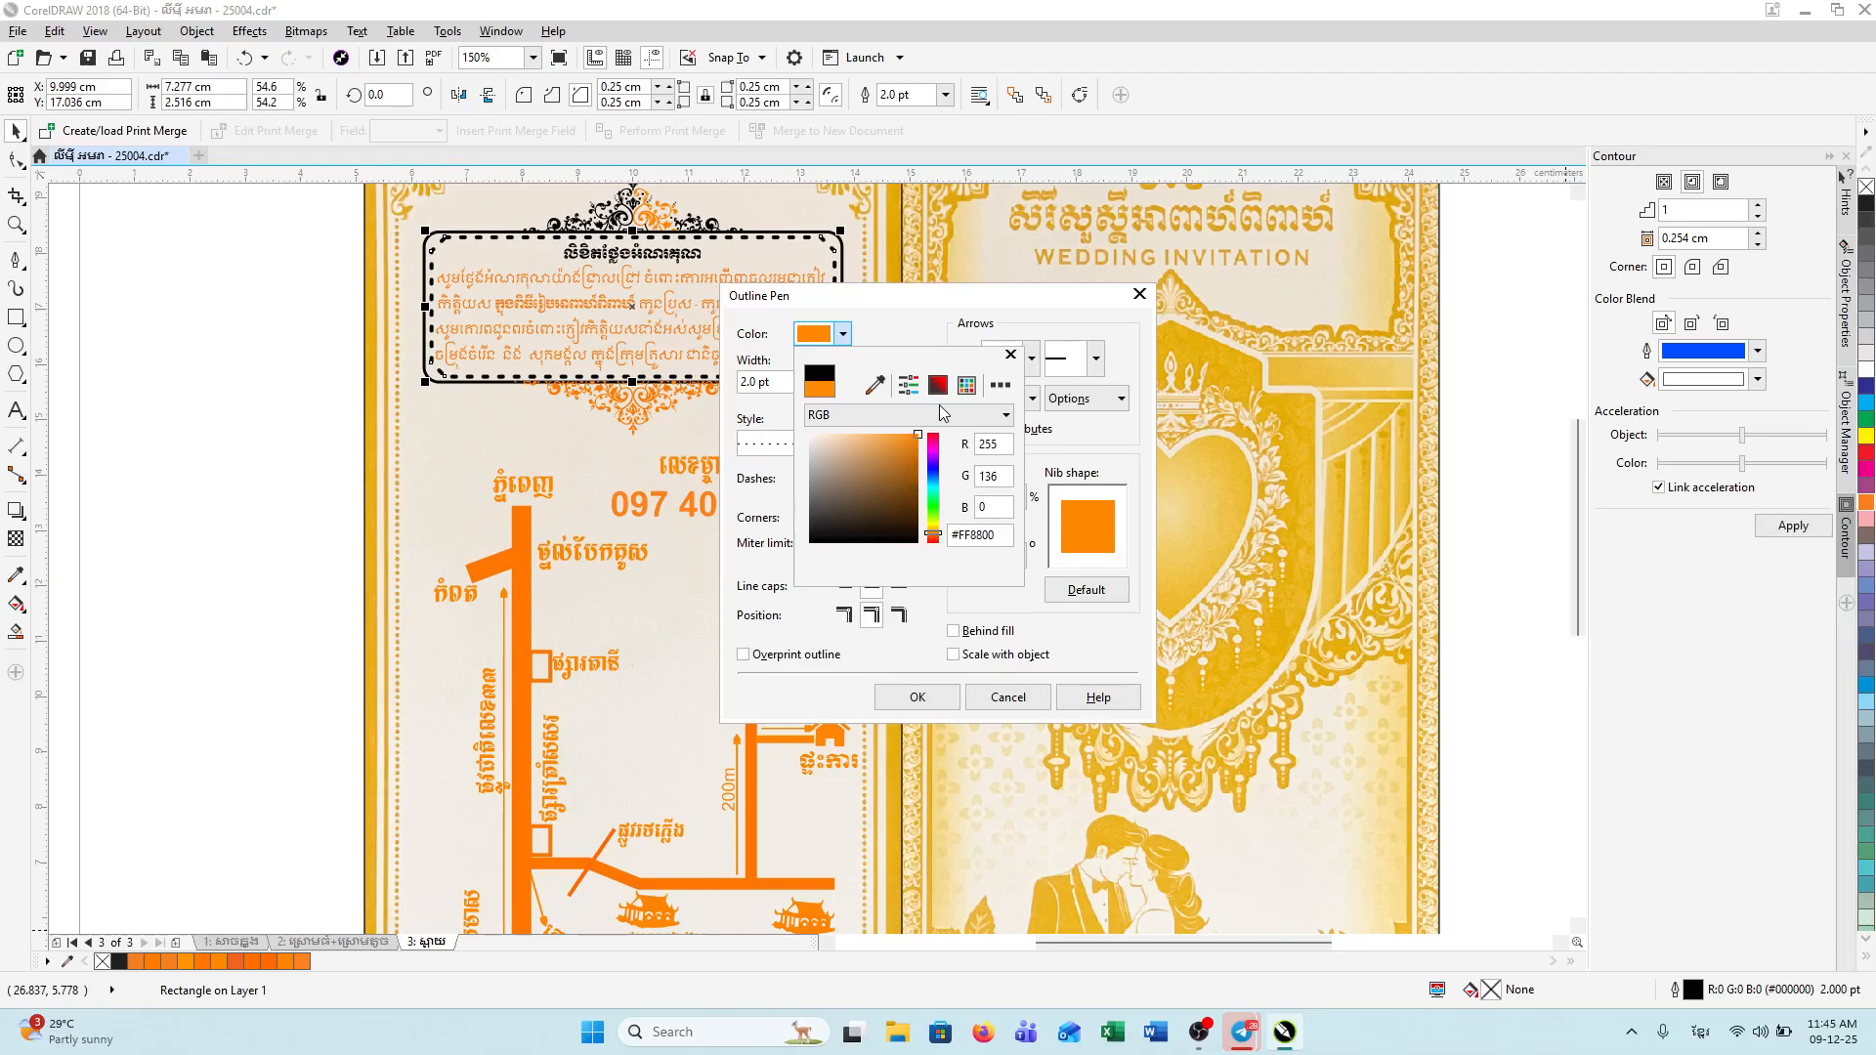
click(917, 699)
click(918, 699)
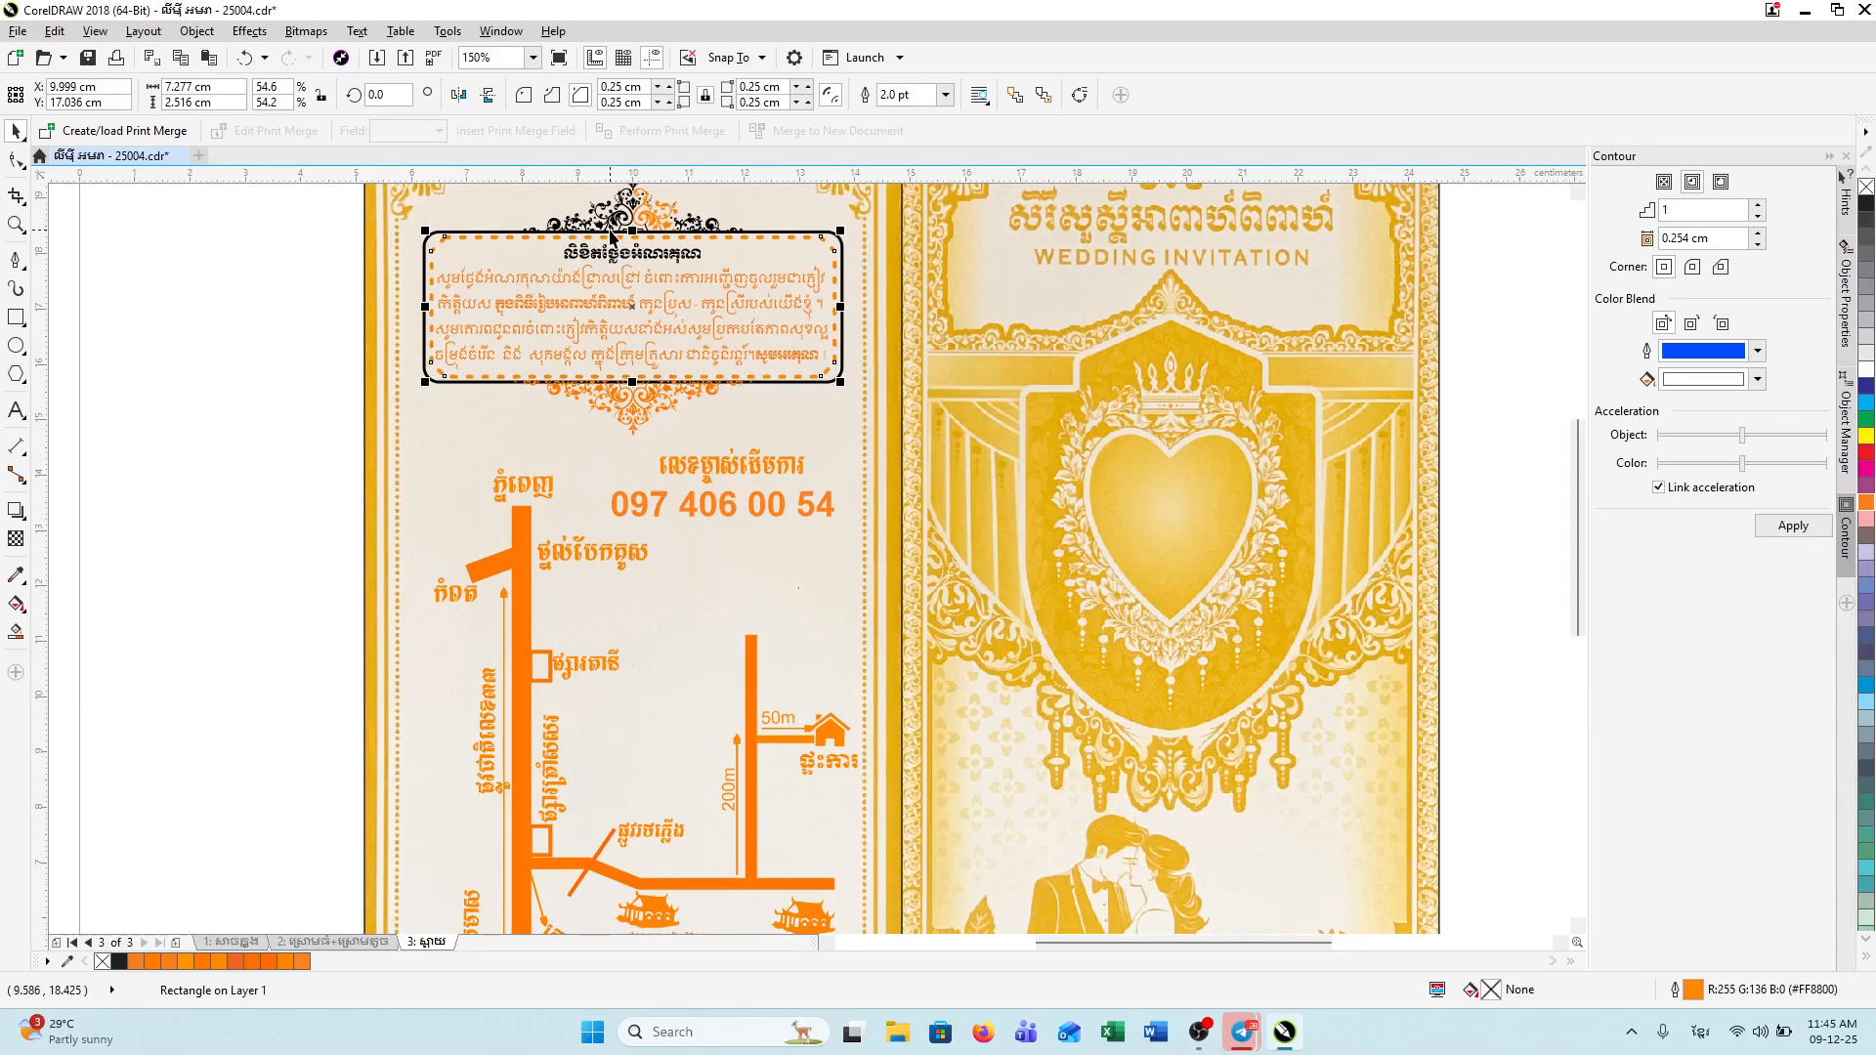
Step: Give the solid outer rounded frame an orange outline too
click(402, 243)
click(435, 239)
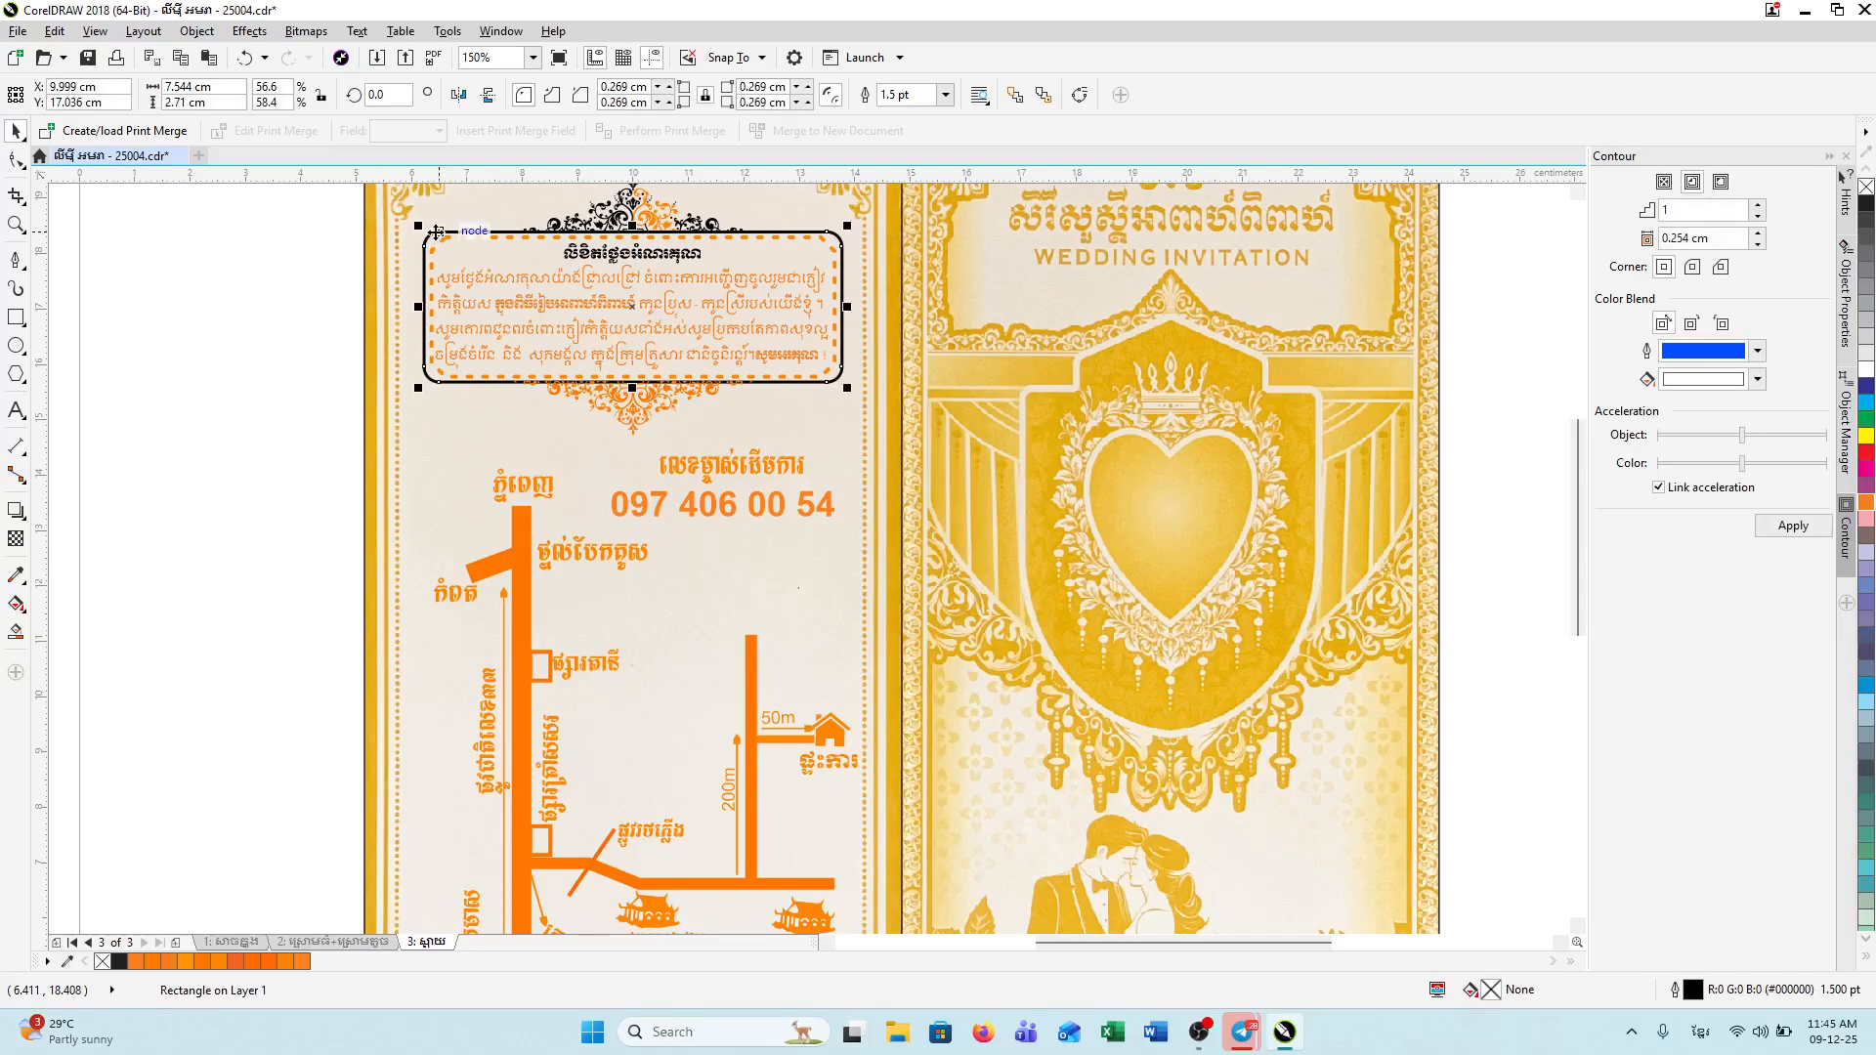
double_click(1700, 992)
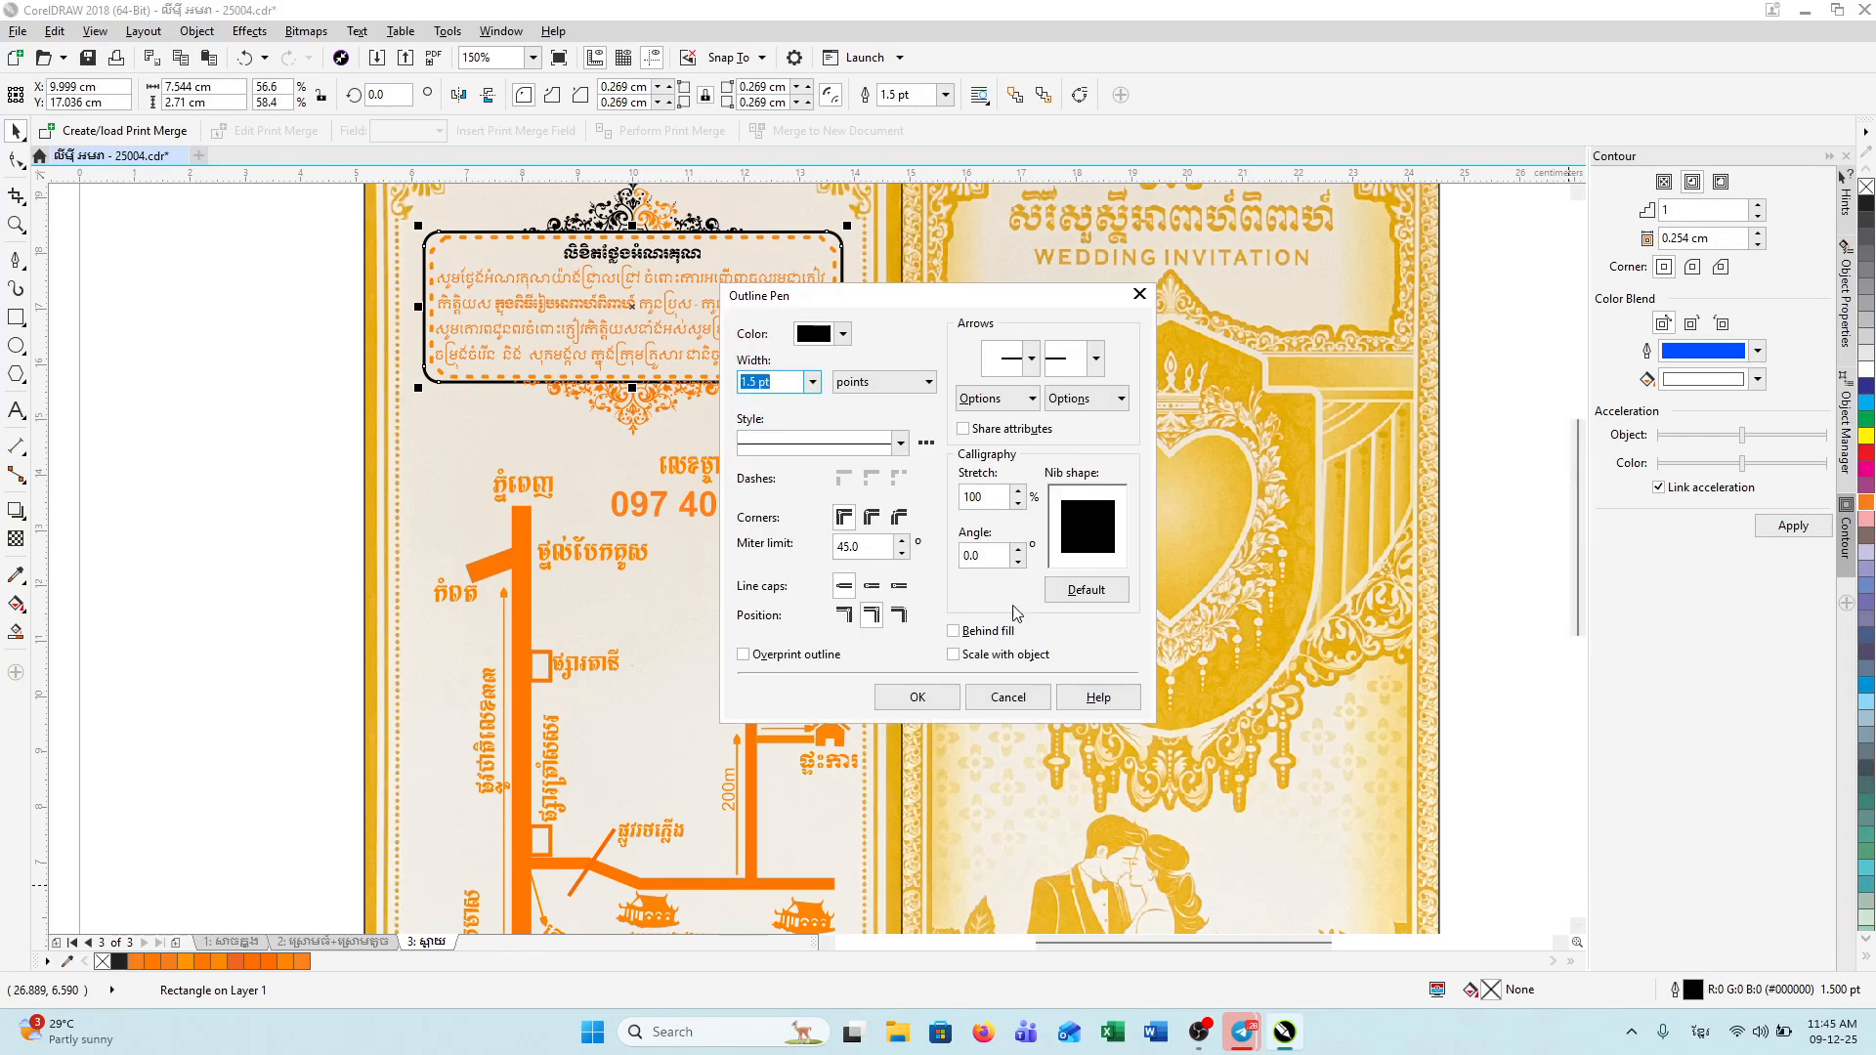
click(842, 333)
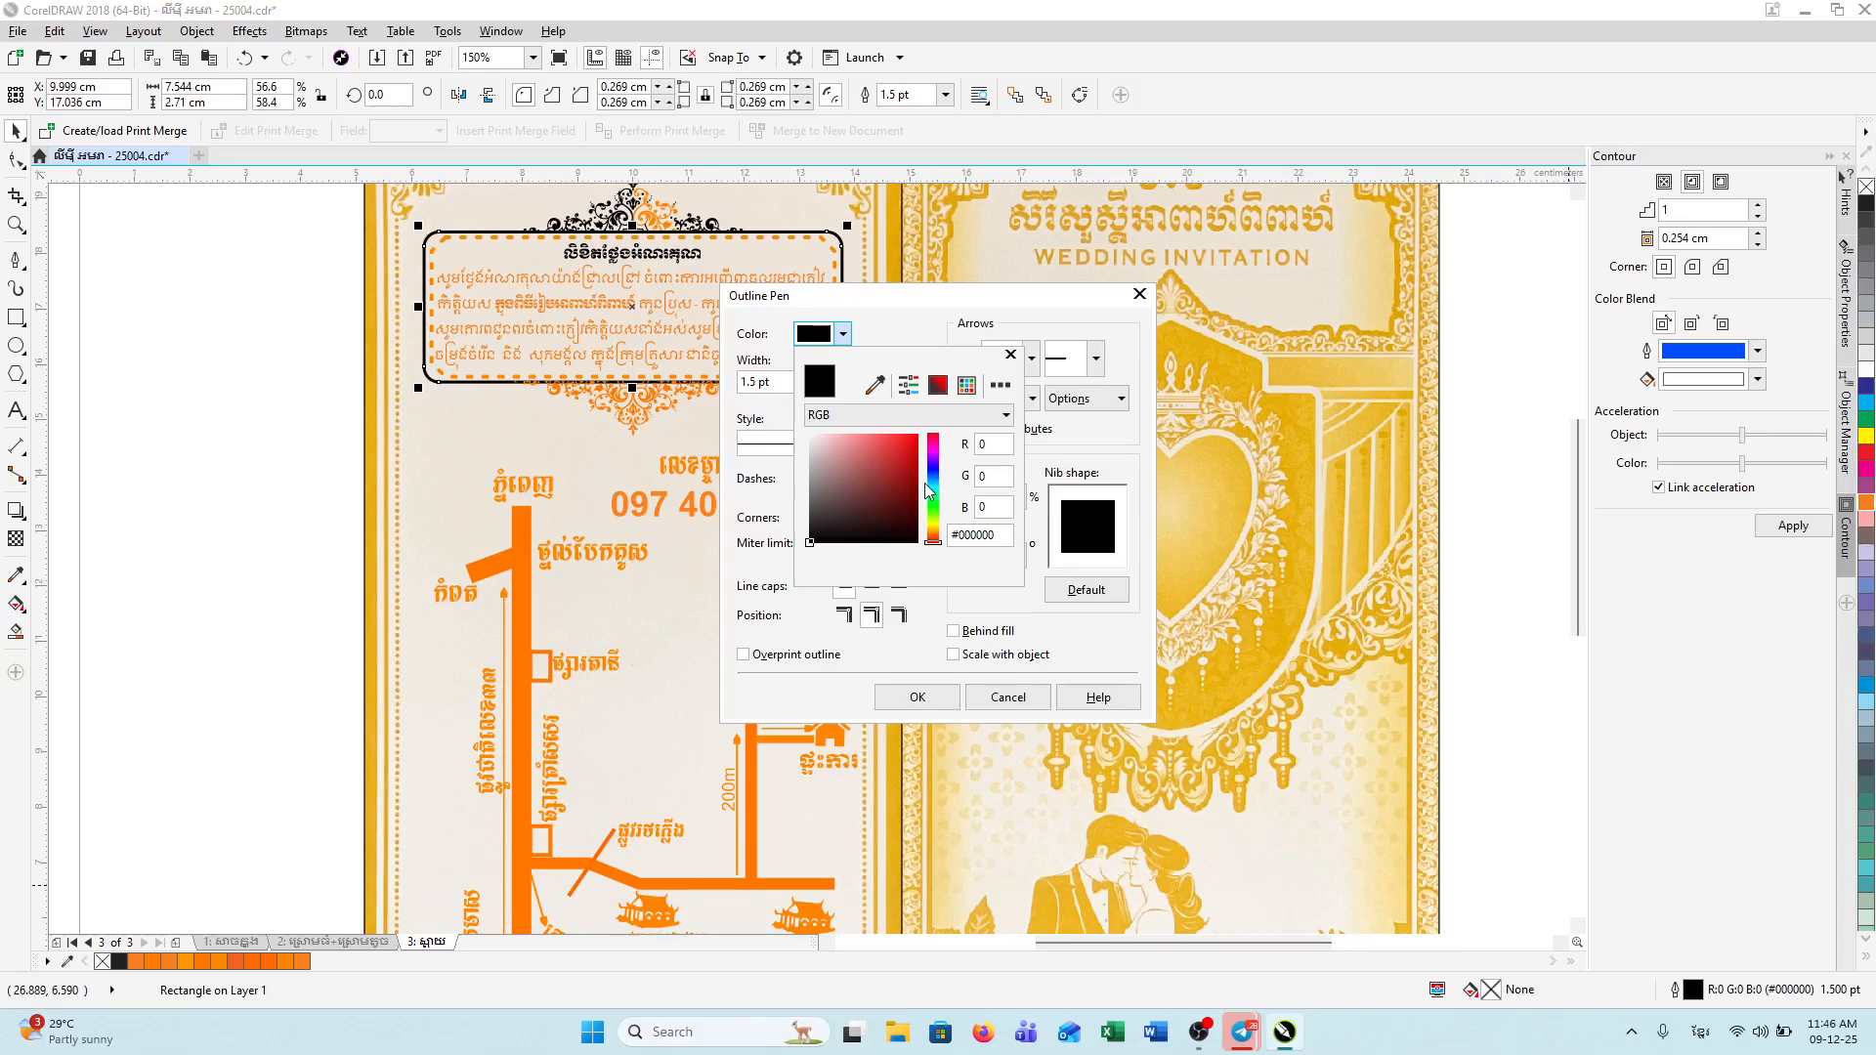
click(931, 536)
click(910, 496)
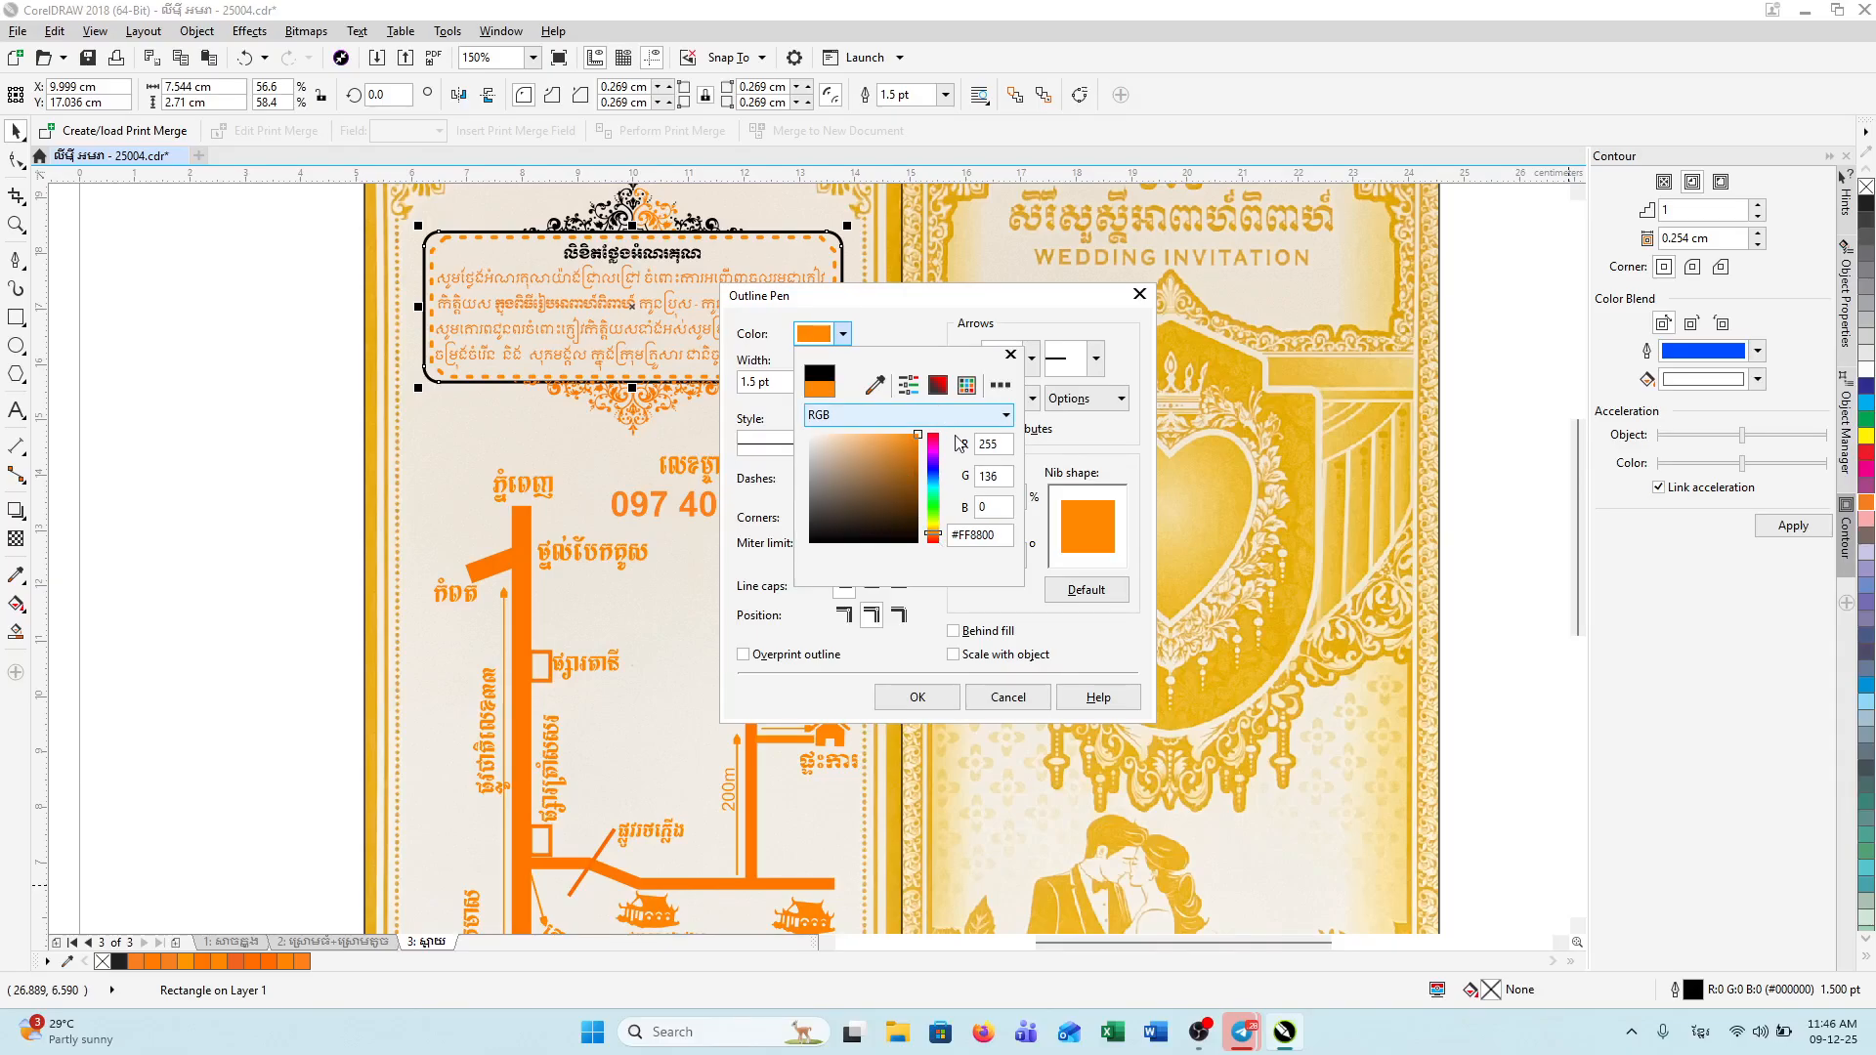
click(889, 696)
click(889, 696)
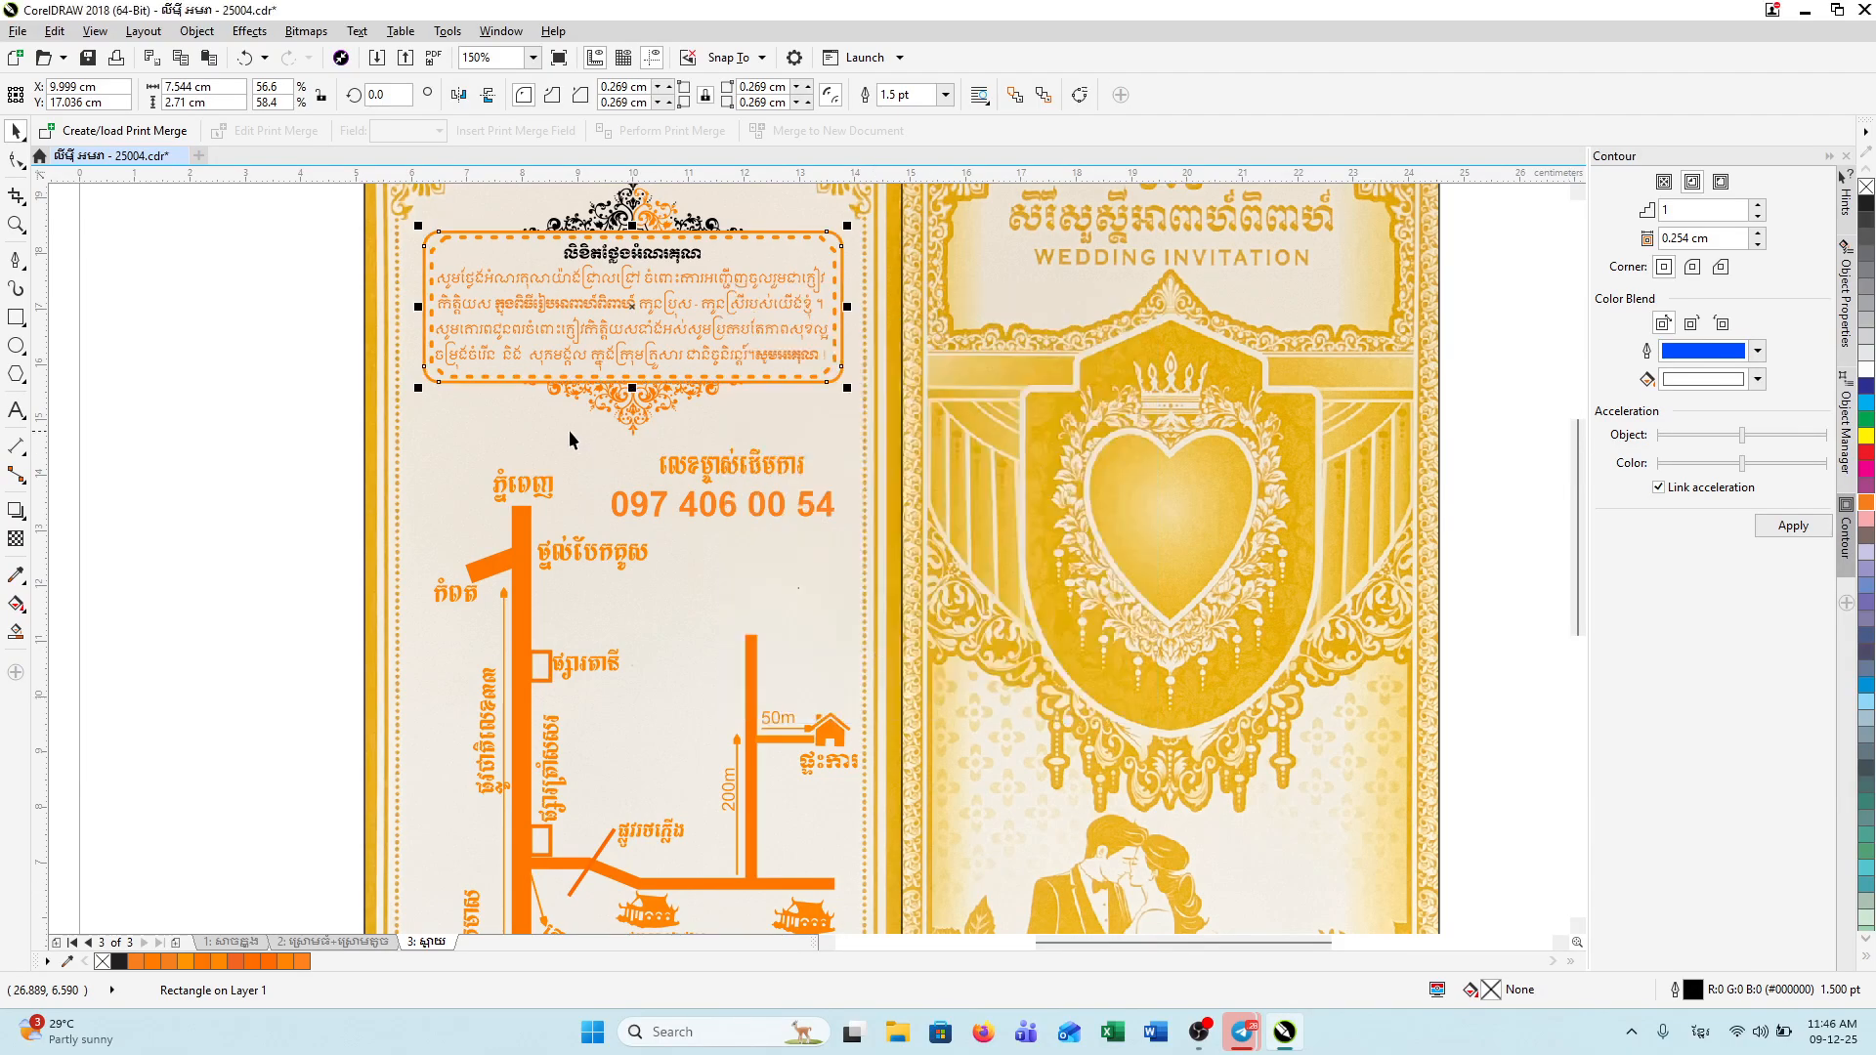
Step: Fill the Khmer heading inside the box with RGB orange #FF8800
click(646, 256)
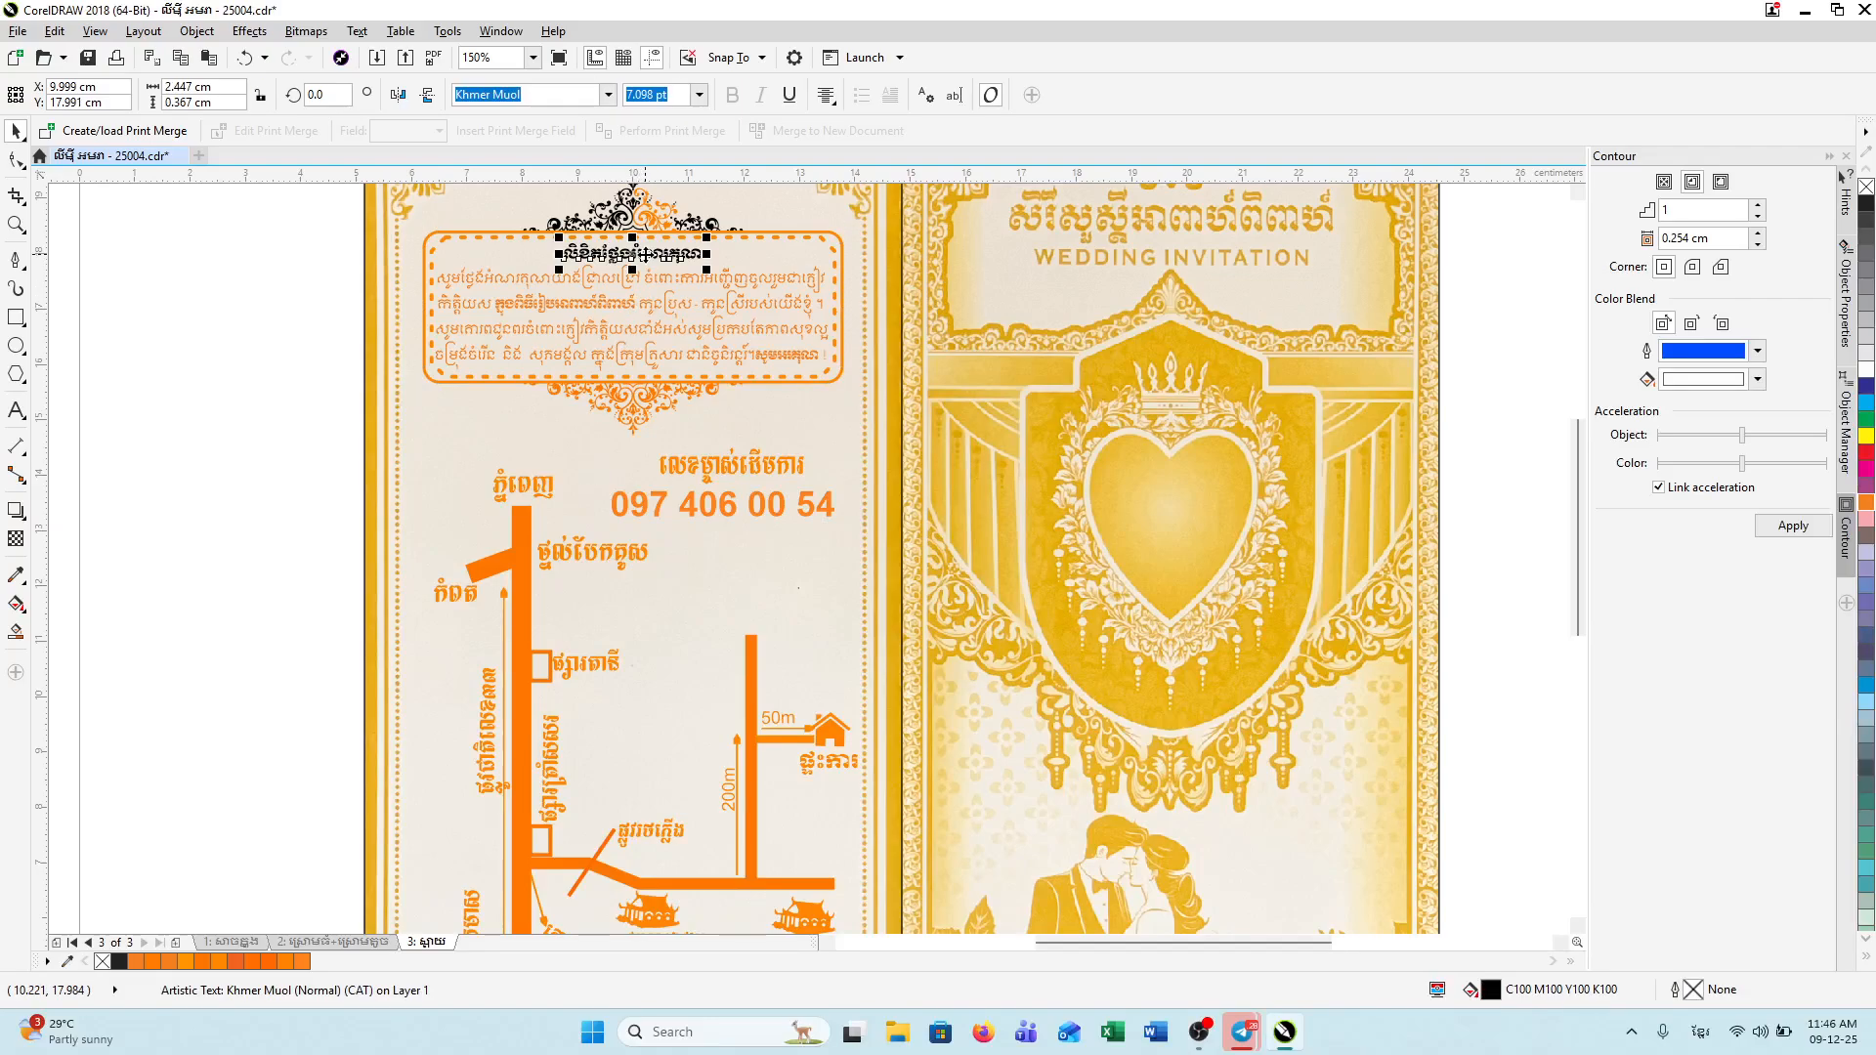
double_click(1494, 992)
click(938, 504)
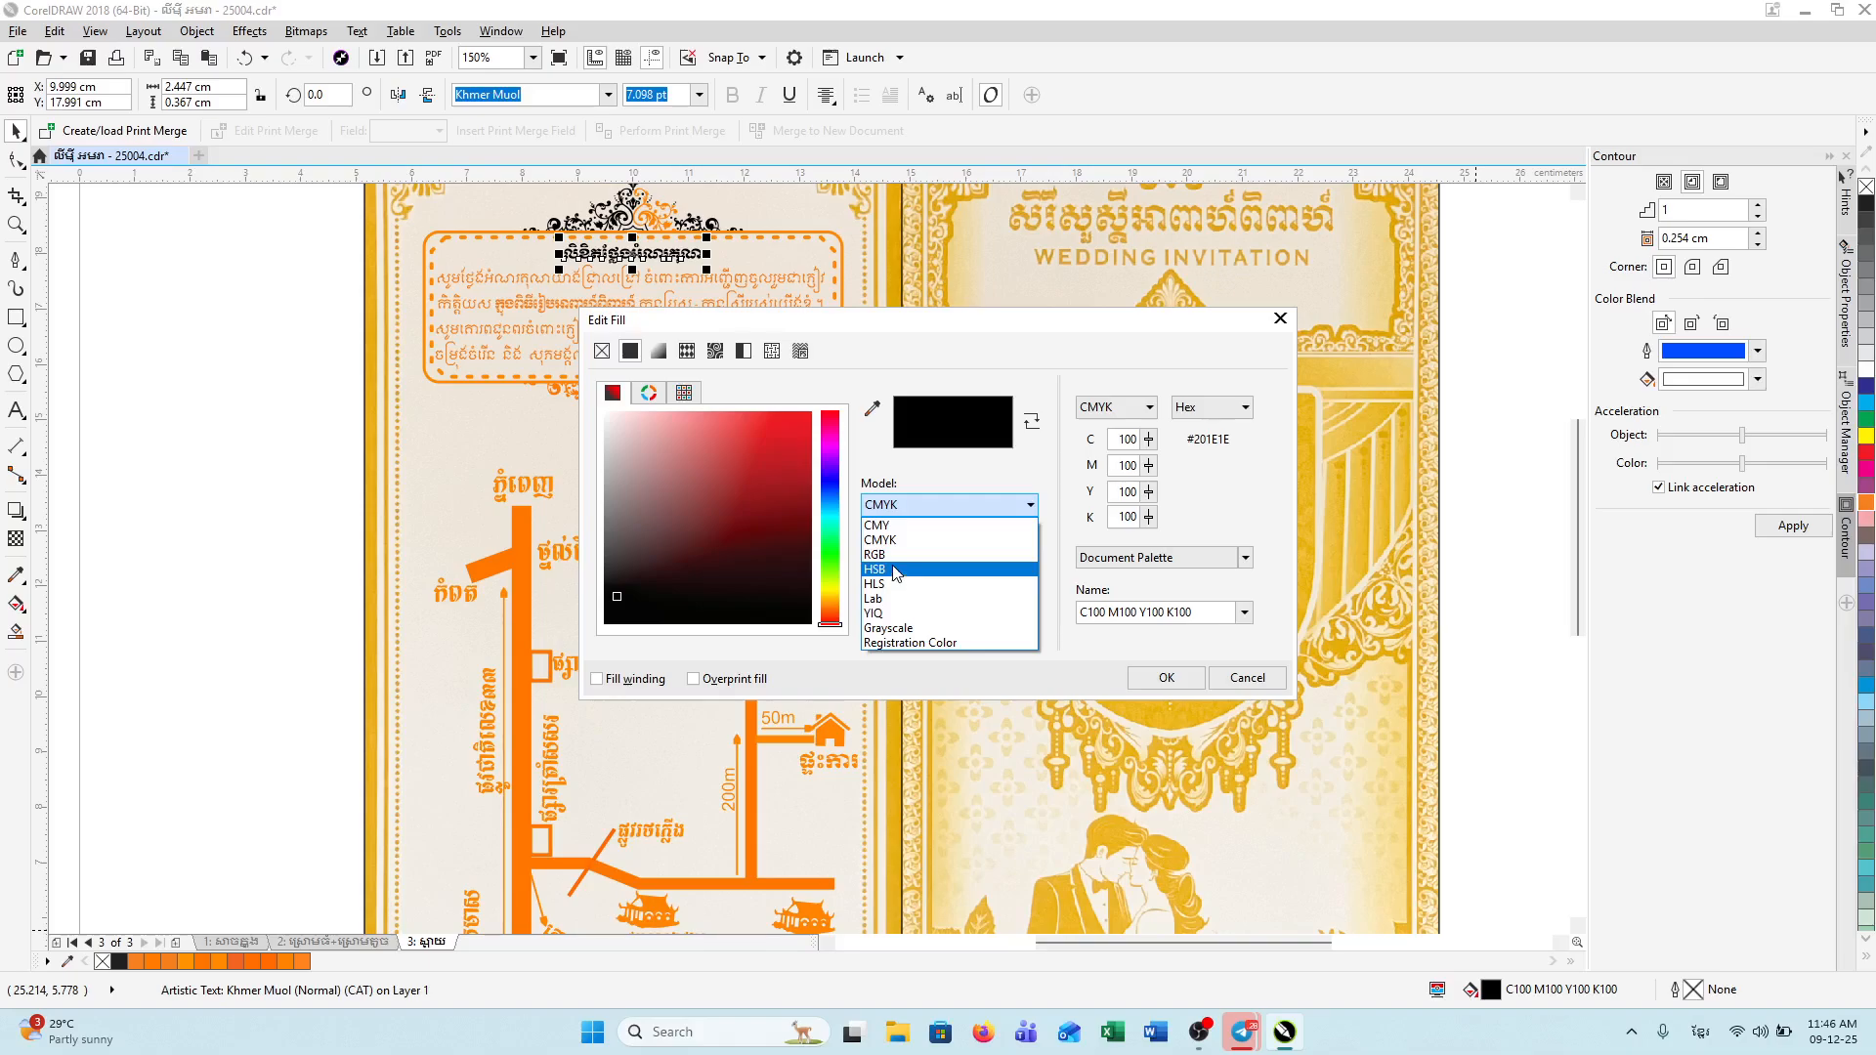
click(875, 553)
click(831, 607)
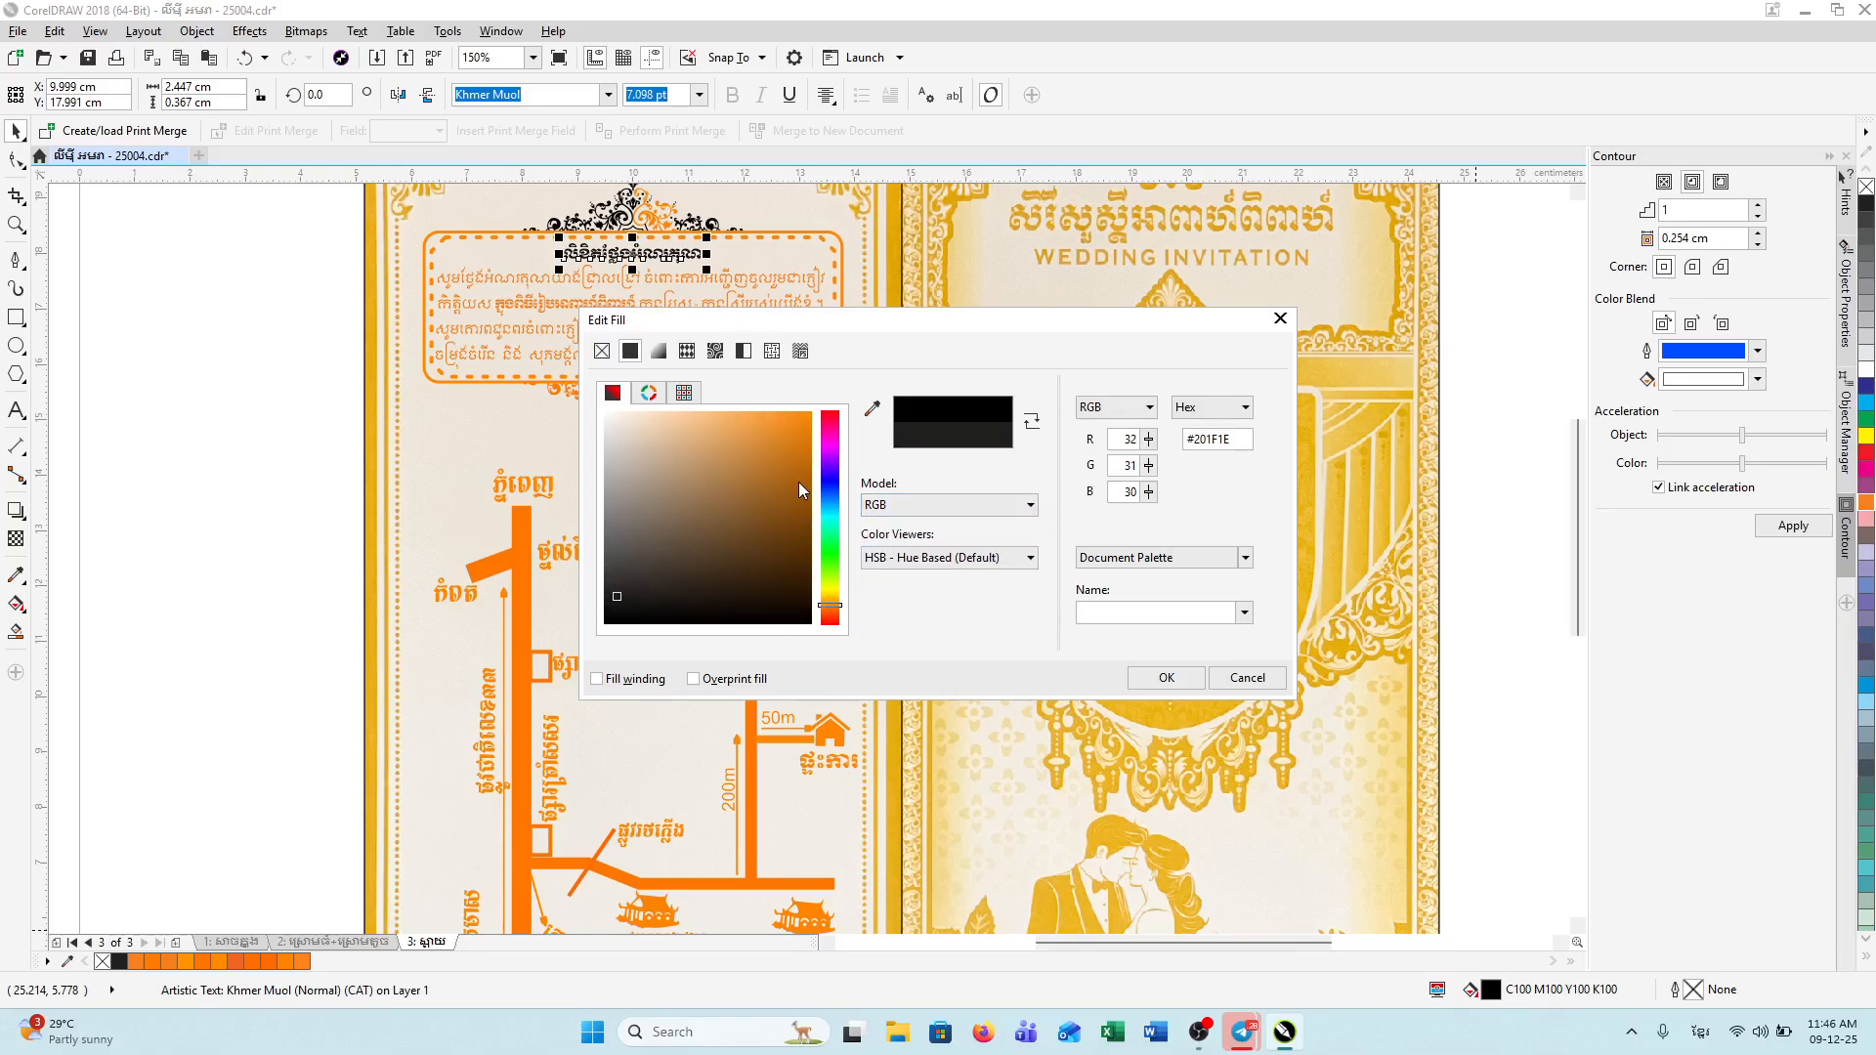
drag(799, 489, 985, 366)
click(1162, 679)
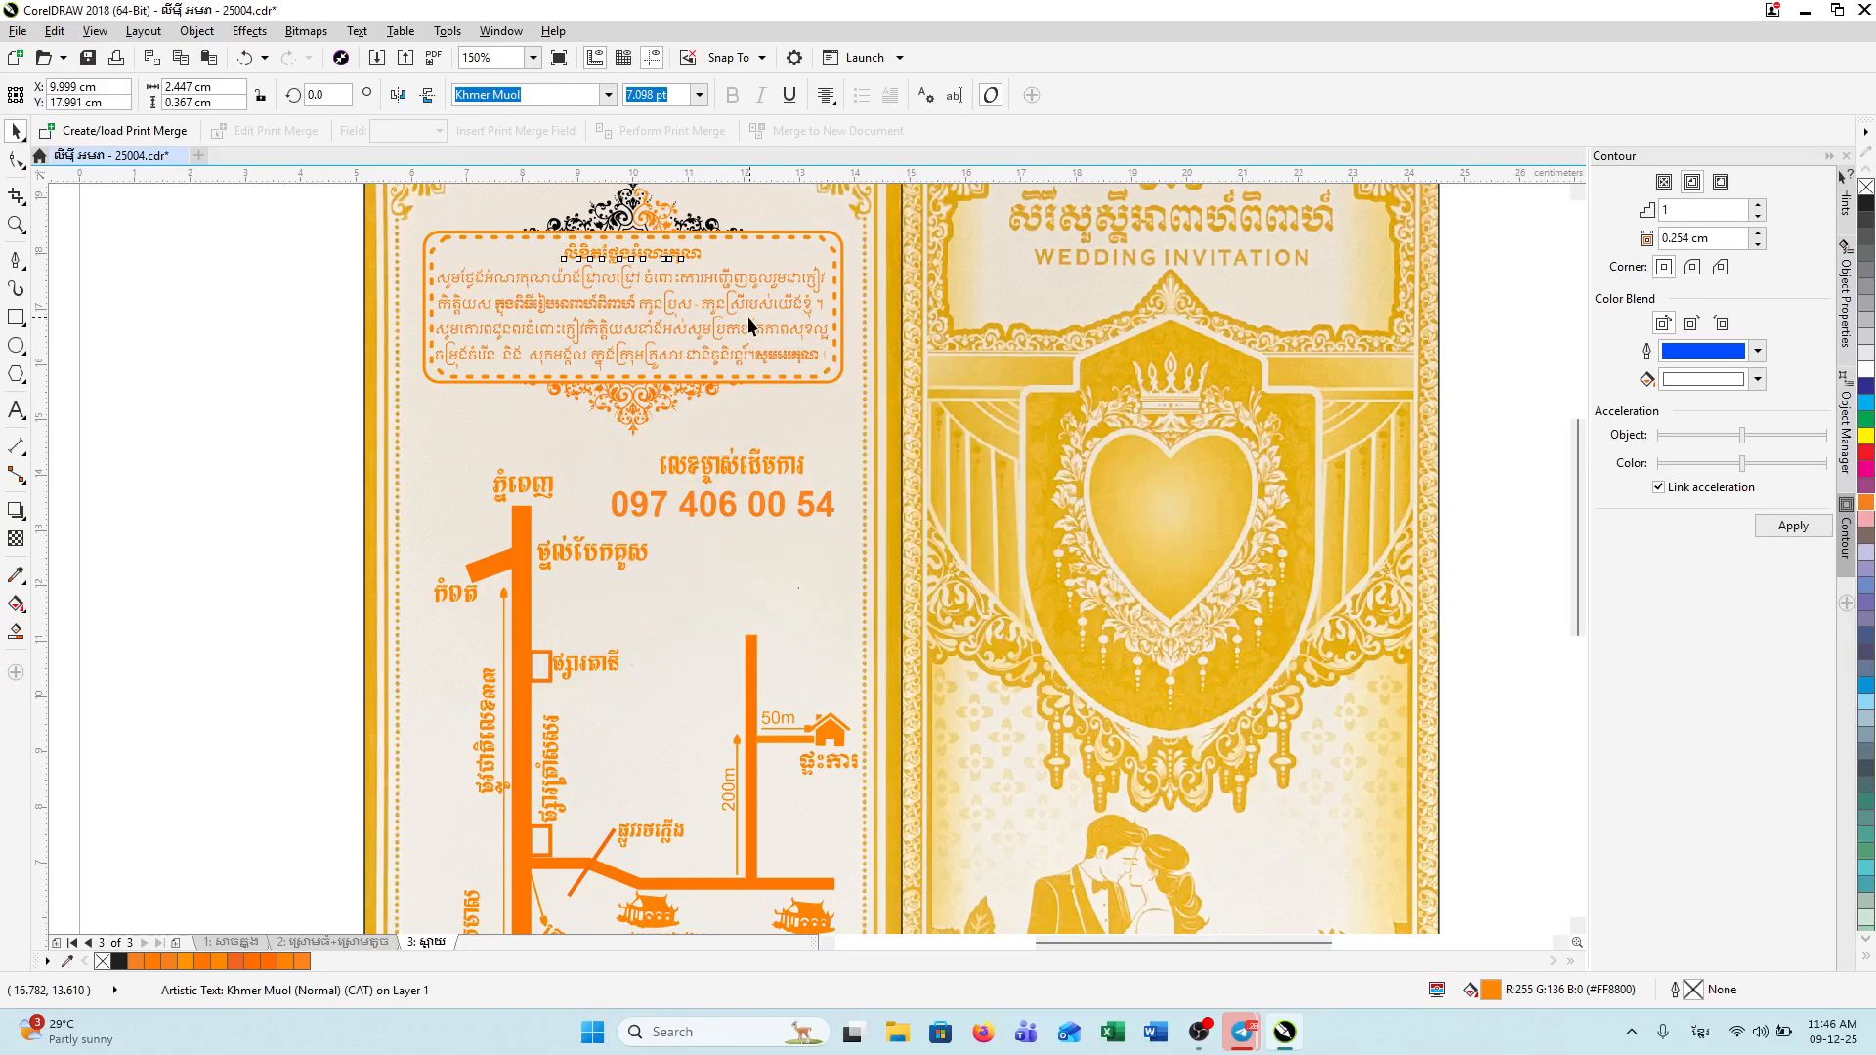
Step: Fill the two front ornament pieces above the text box with orange #FF9100
click(709, 235)
shift+click(607, 207)
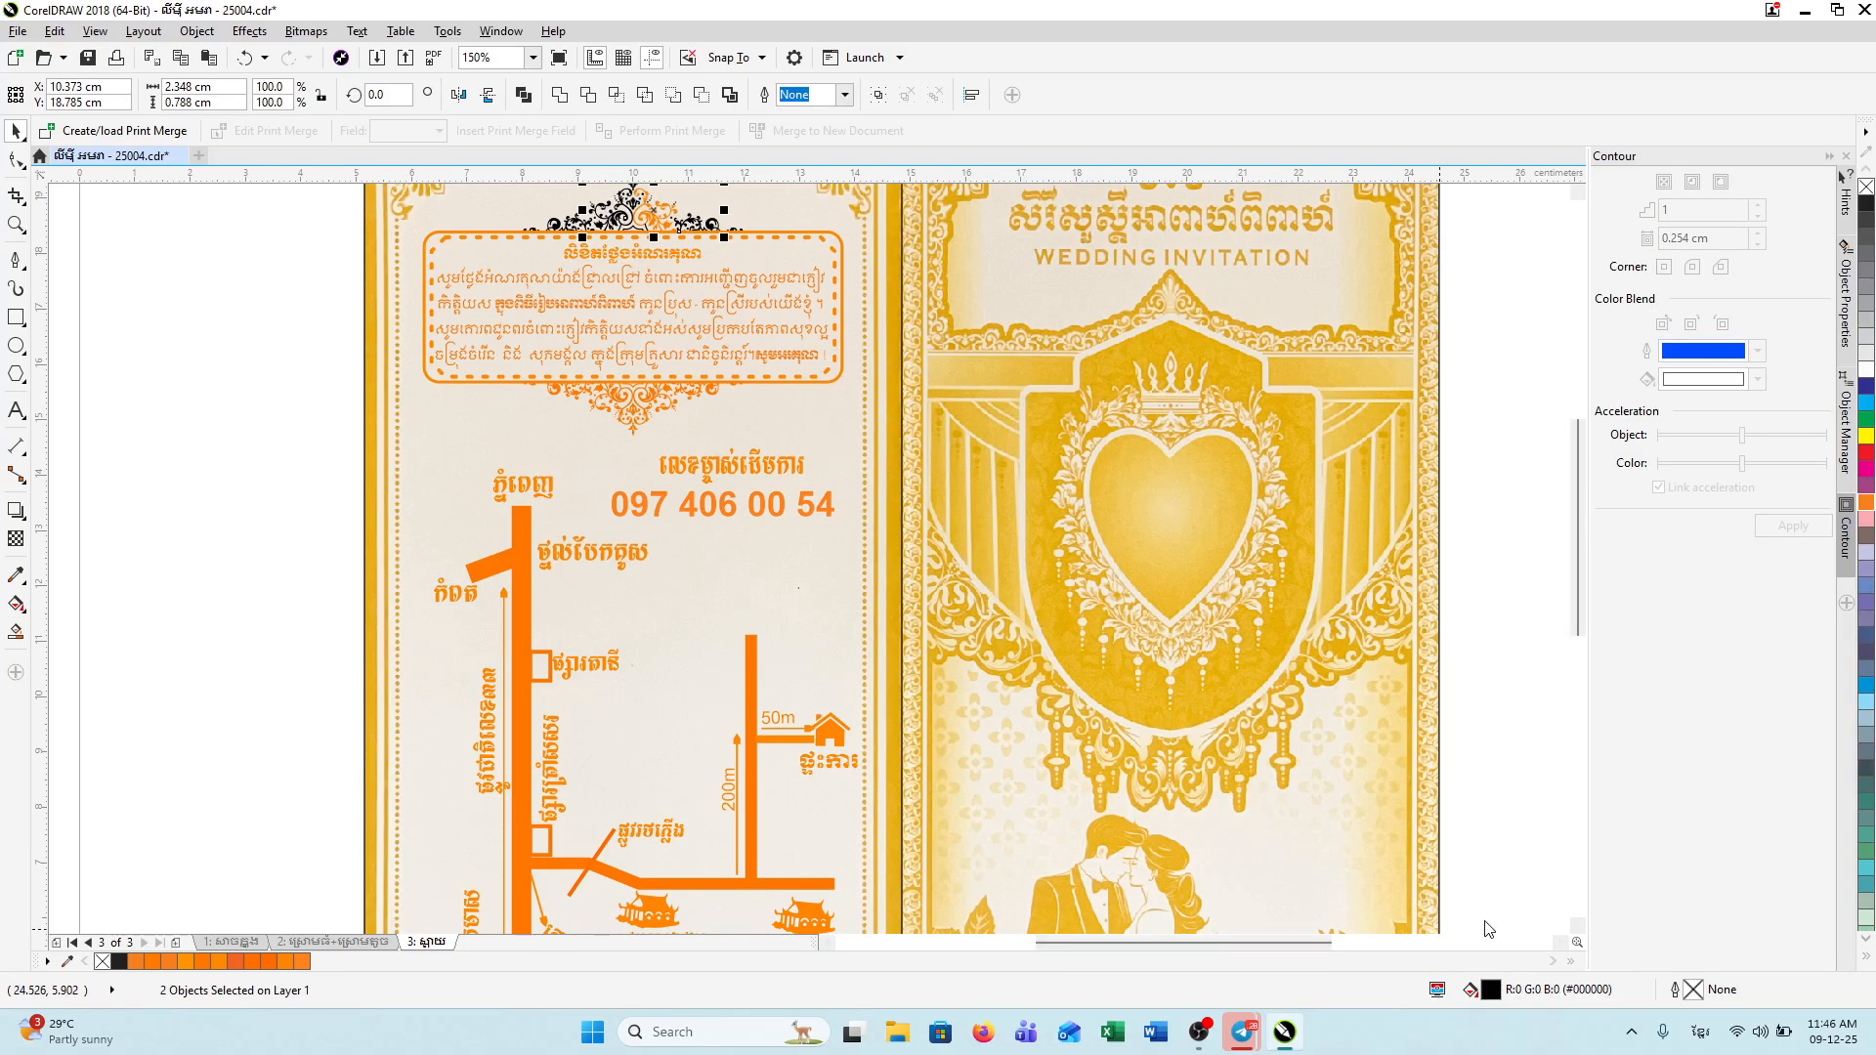
double_click(1490, 990)
drag(829, 576, 833, 606)
click(811, 412)
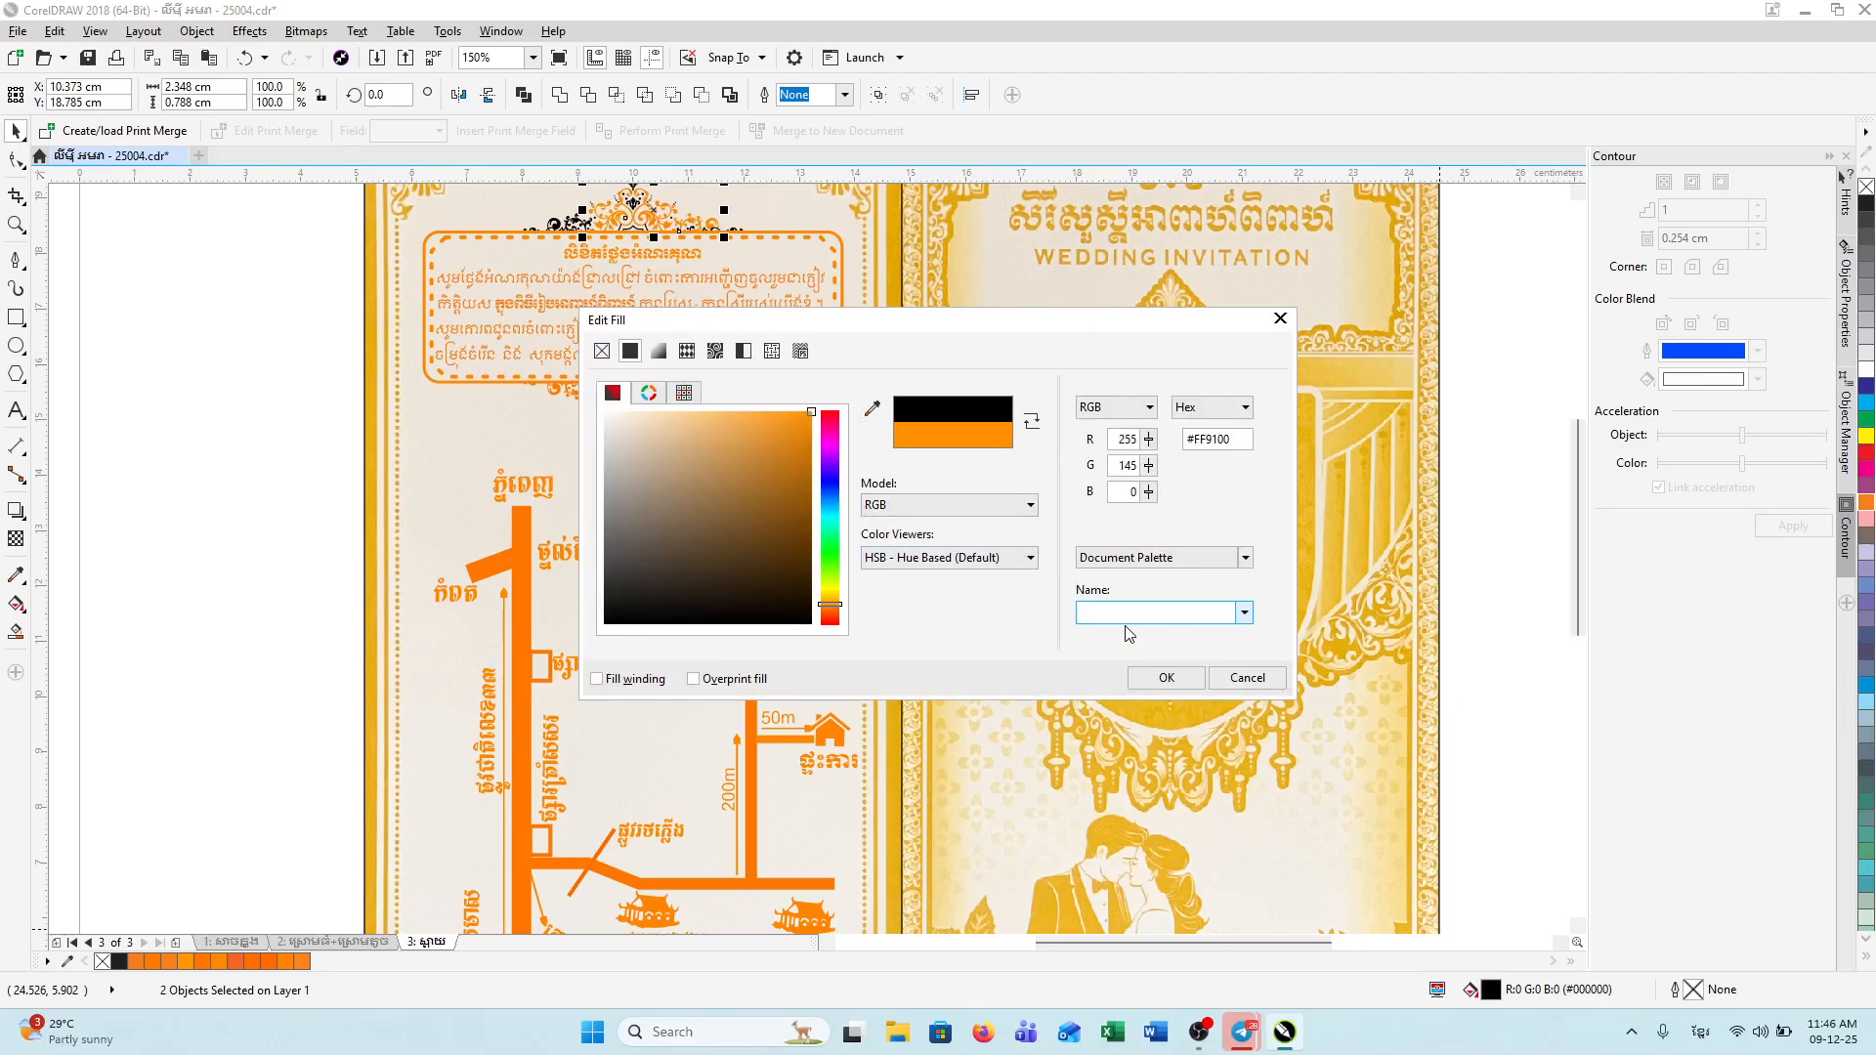
click(1167, 677)
Step: Zoom in and marquee-select the remaining black pieces of the top ornament
scroll(529, 244, up, 2)
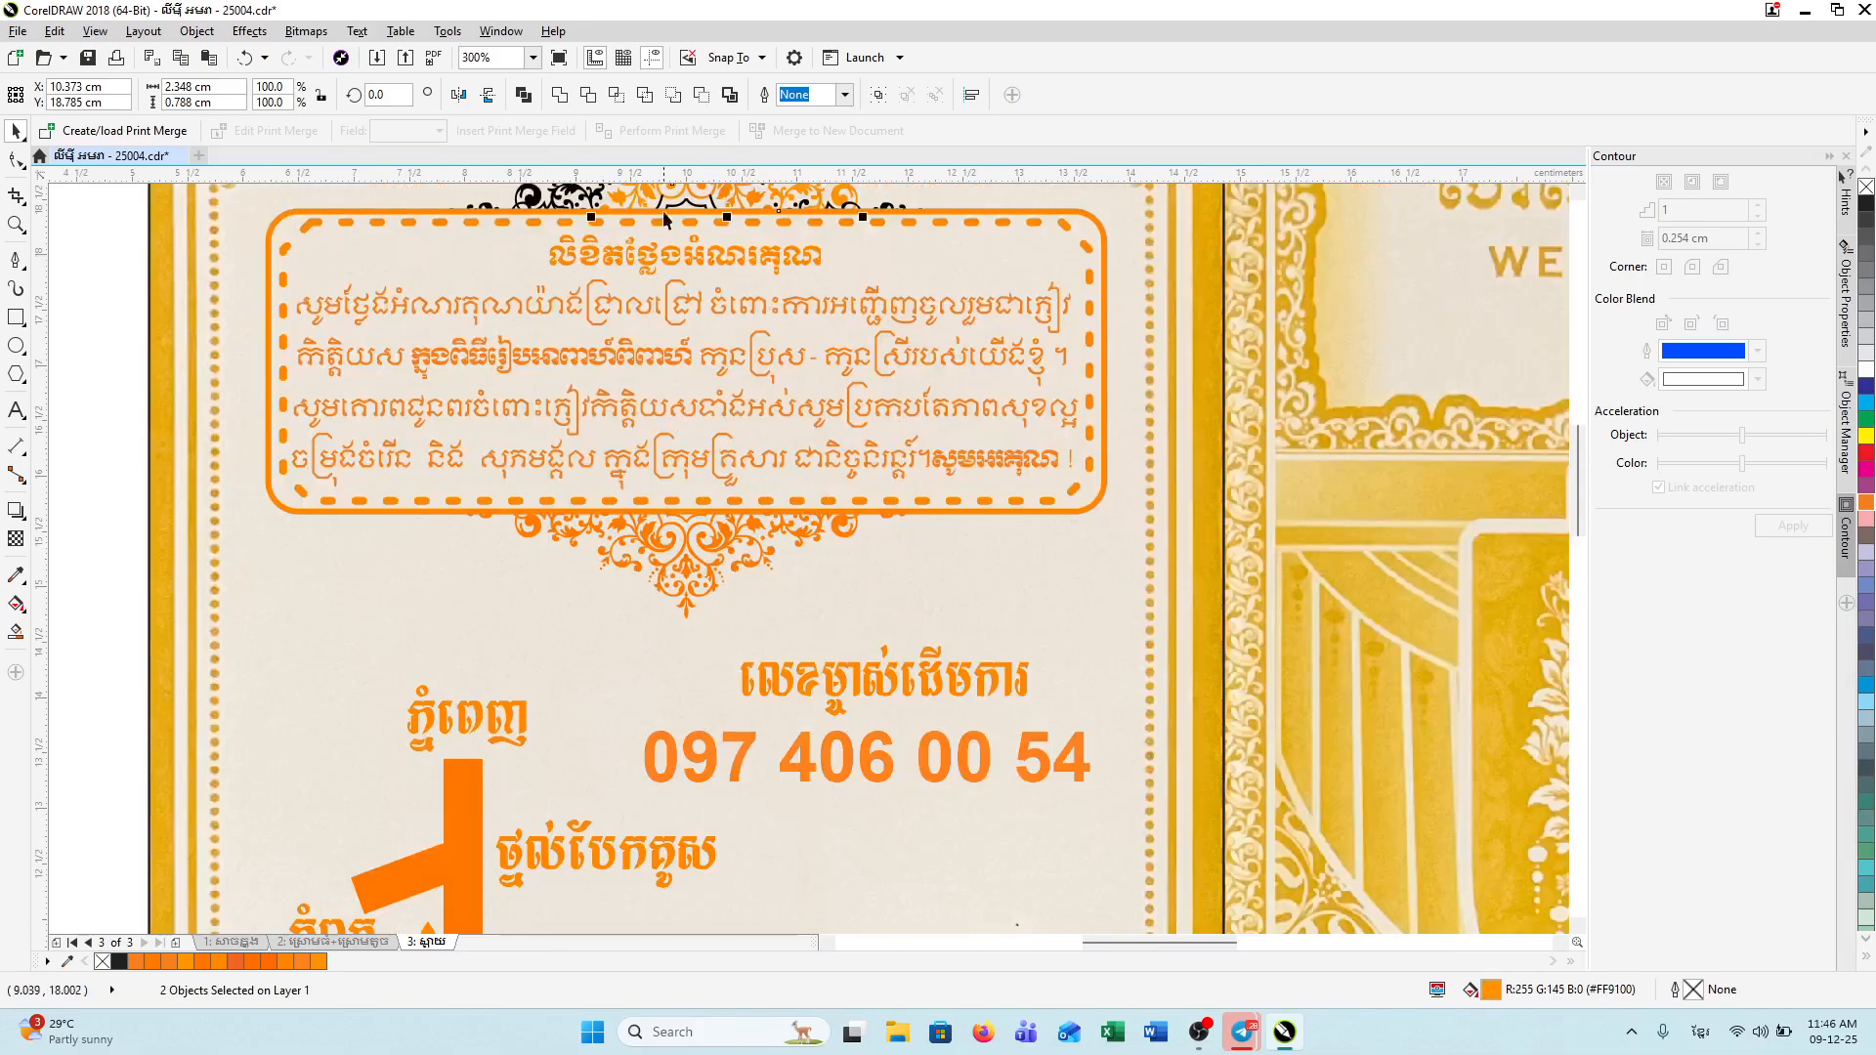
drag(1575, 510, 1572, 475)
click(125, 352)
drag(95, 303, 1069, 478)
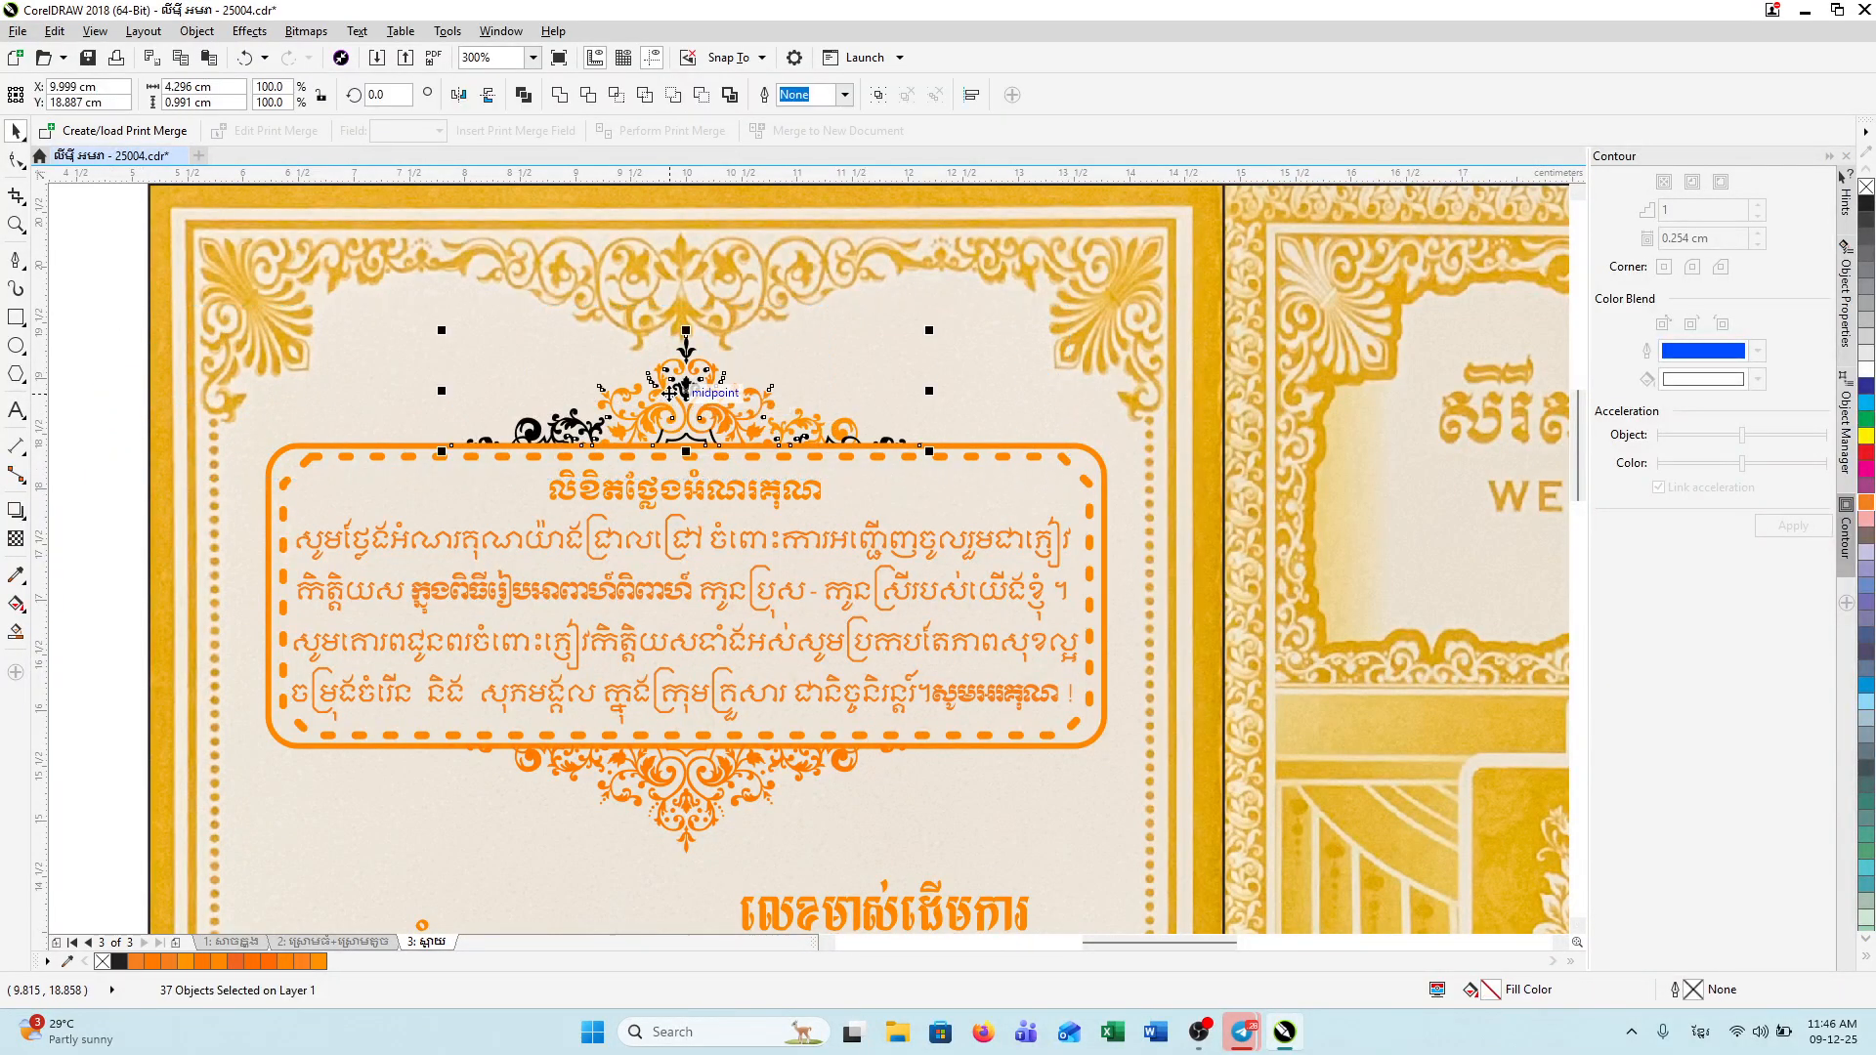
Step: Give the ornament pieces a 2.0 pt outline in orange #FF8800
double_click(1684, 988)
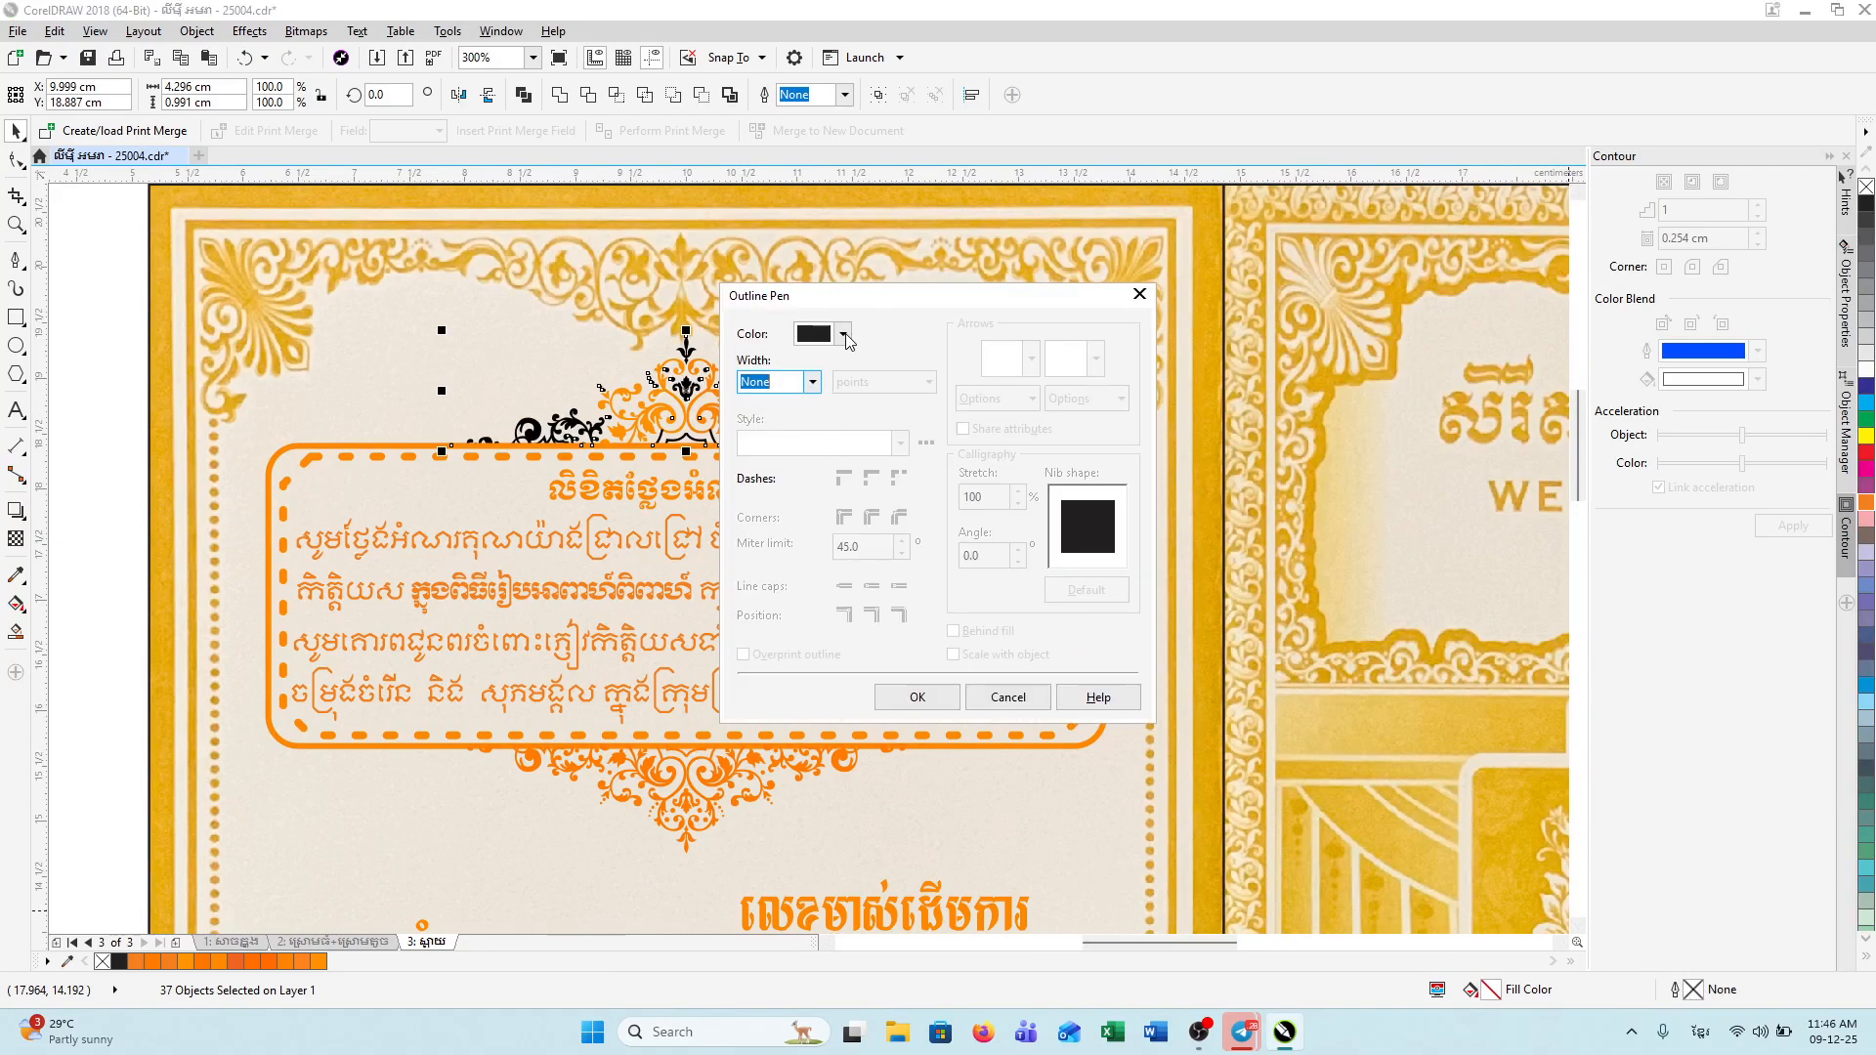
click(811, 382)
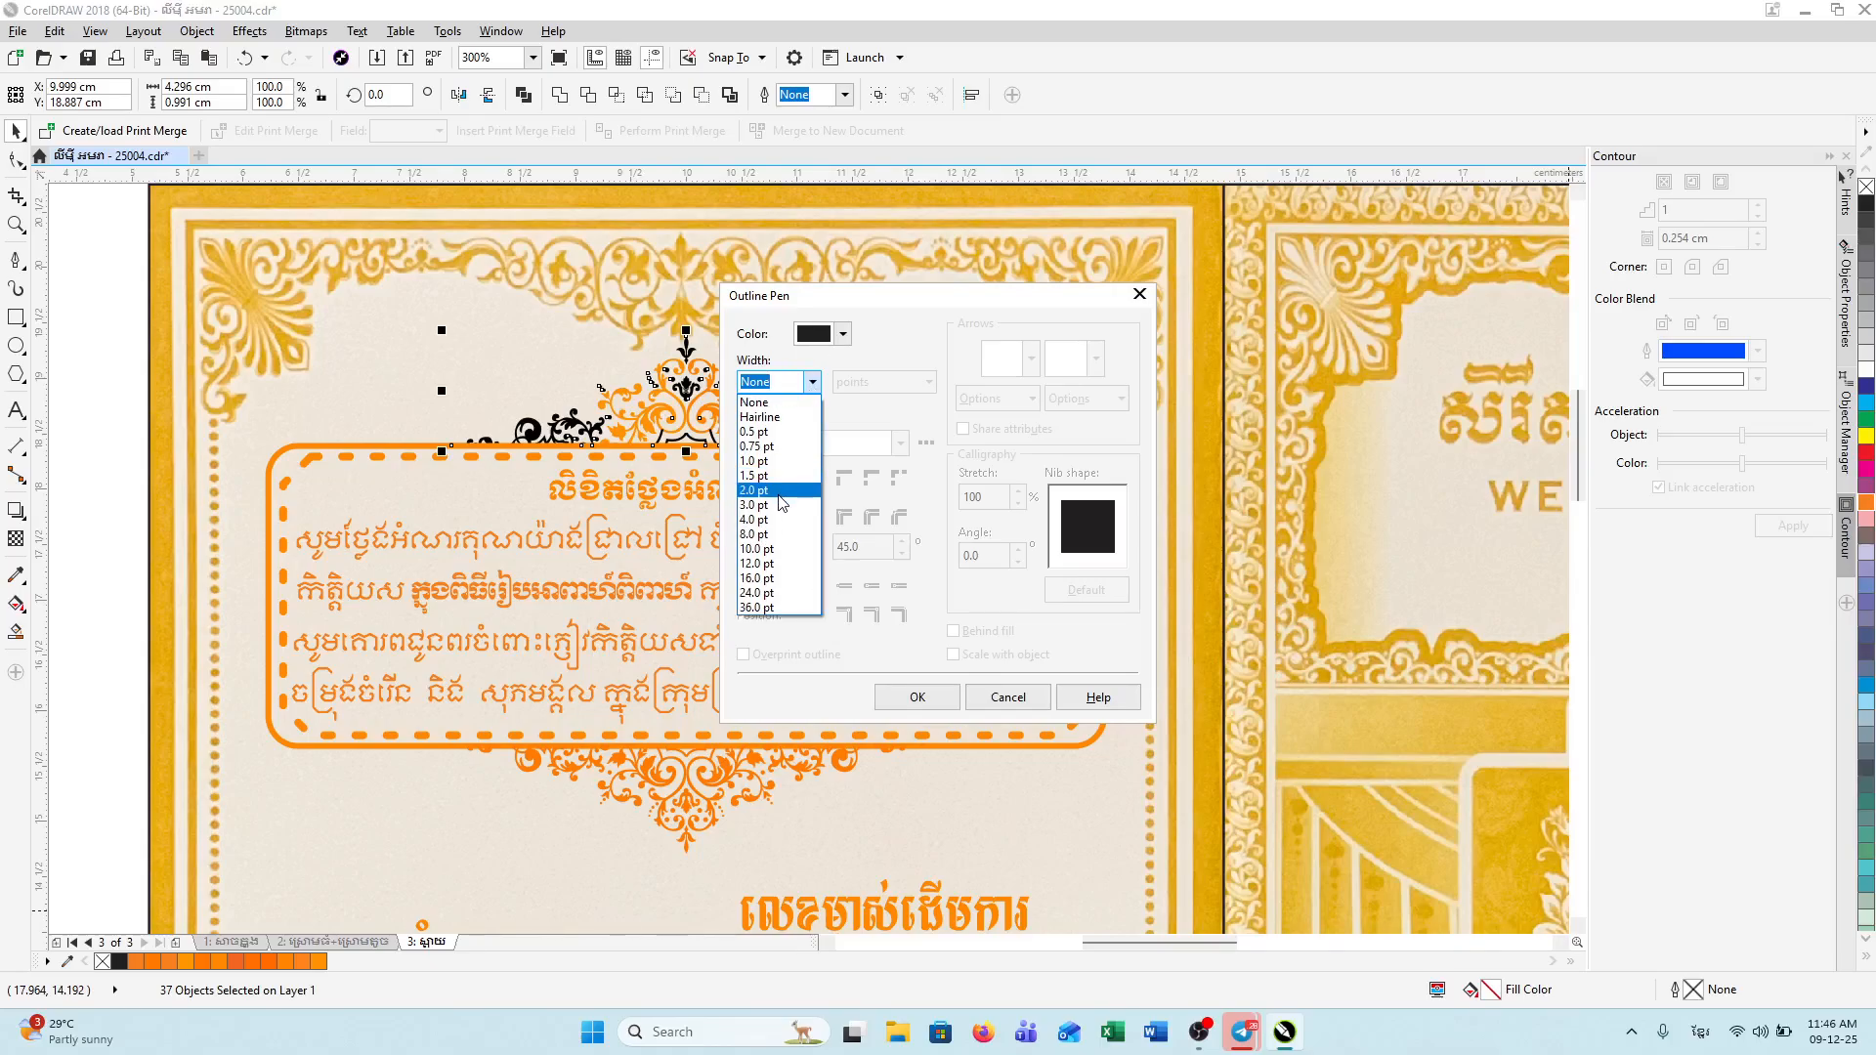
click(779, 496)
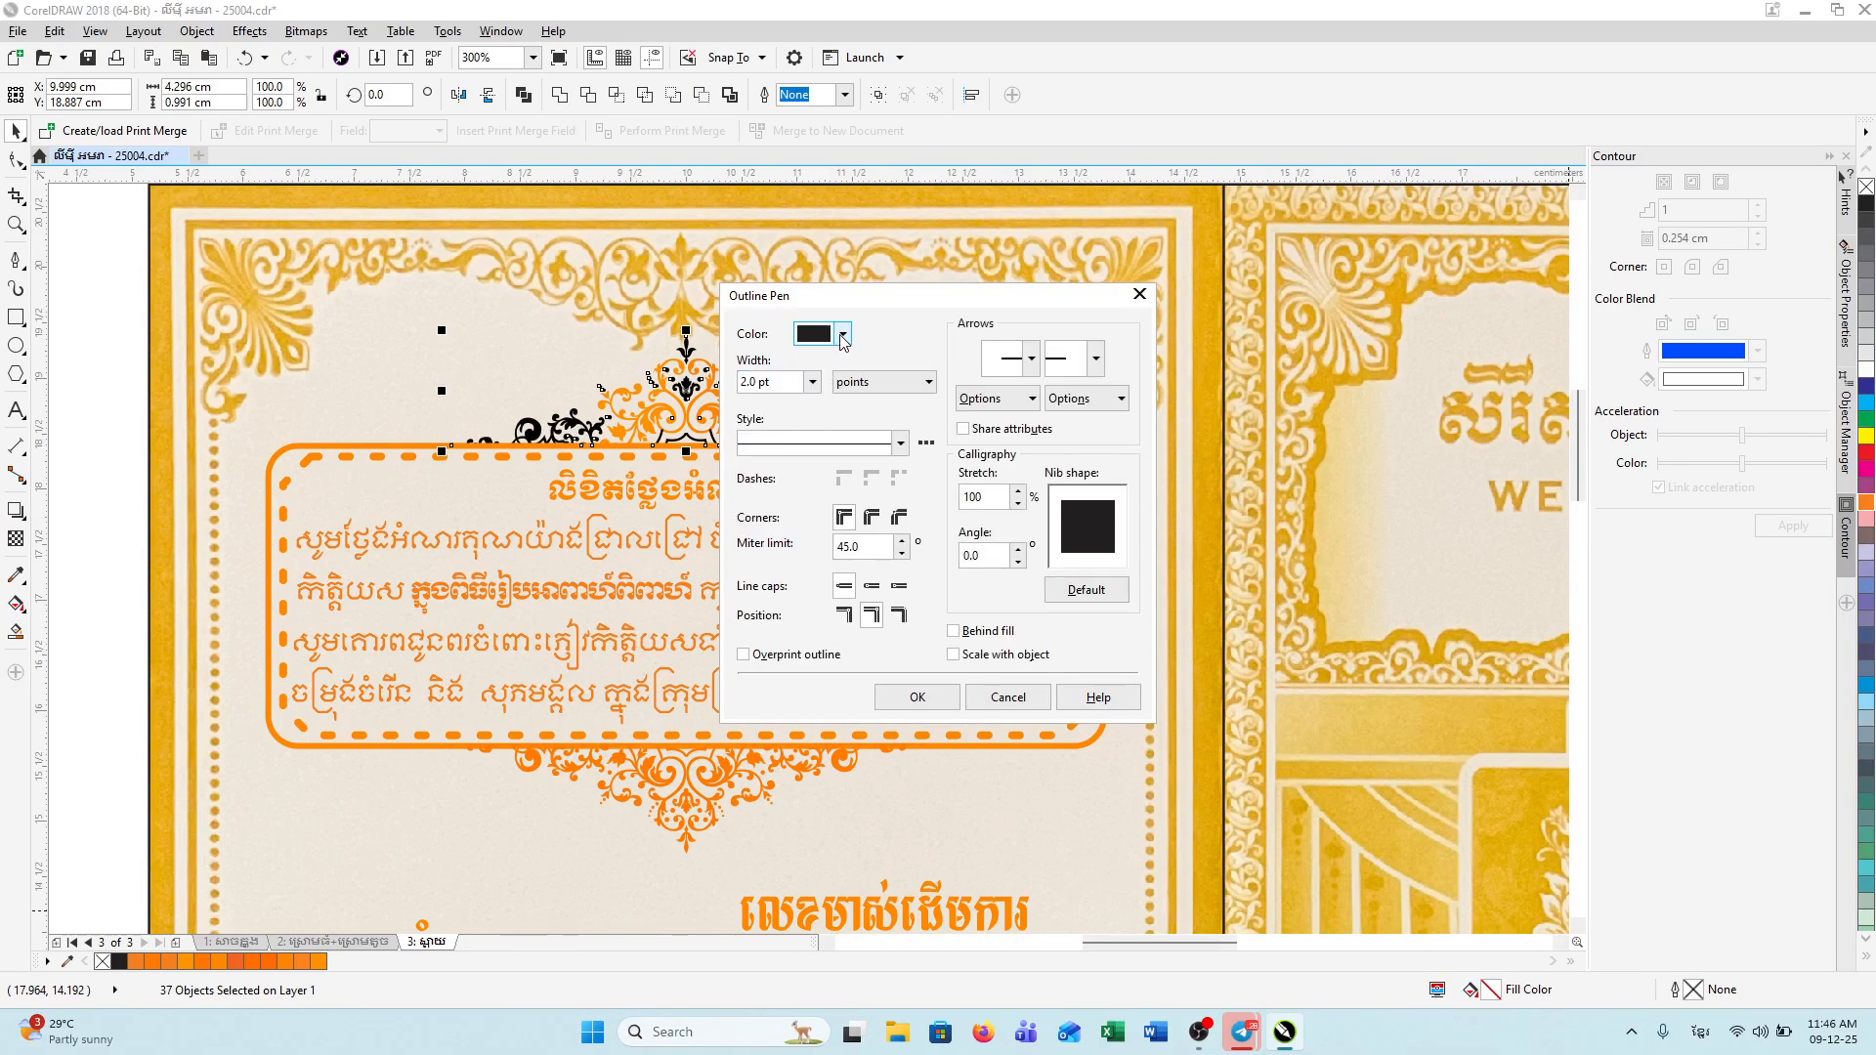
click(845, 336)
click(906, 417)
click(897, 467)
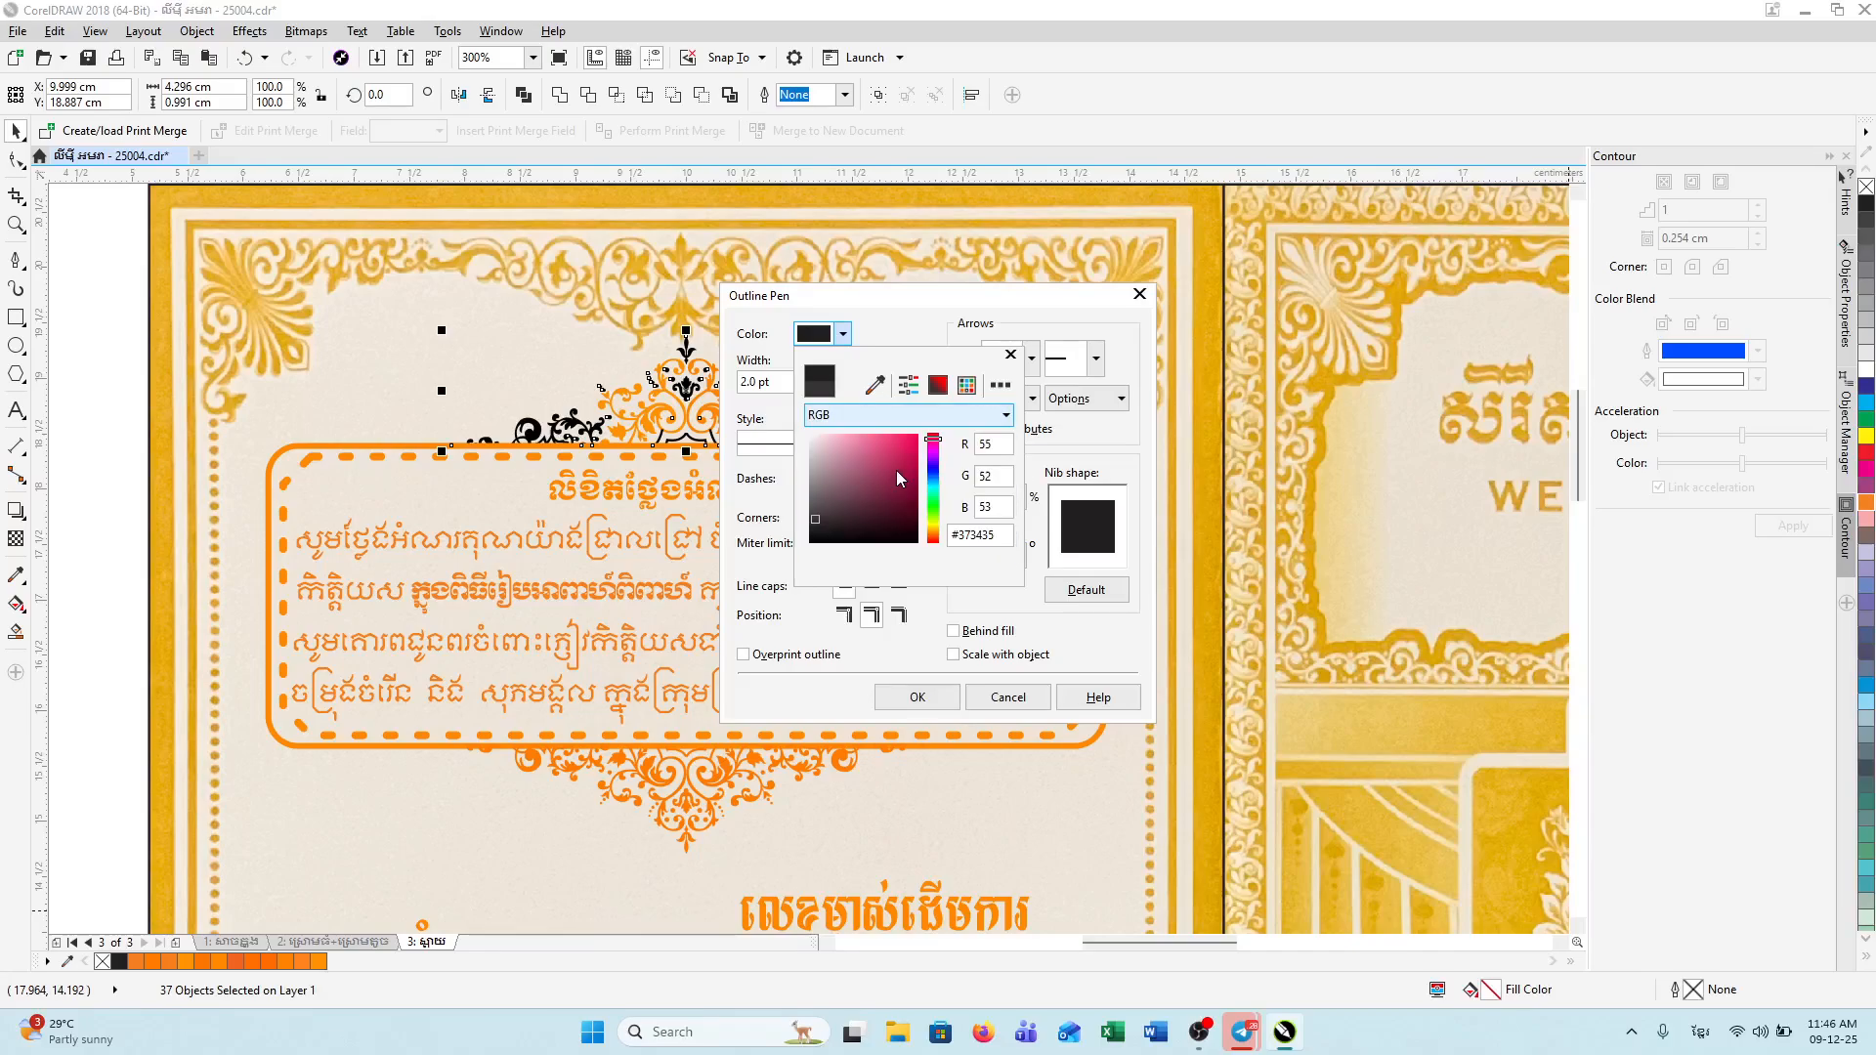
click(933, 535)
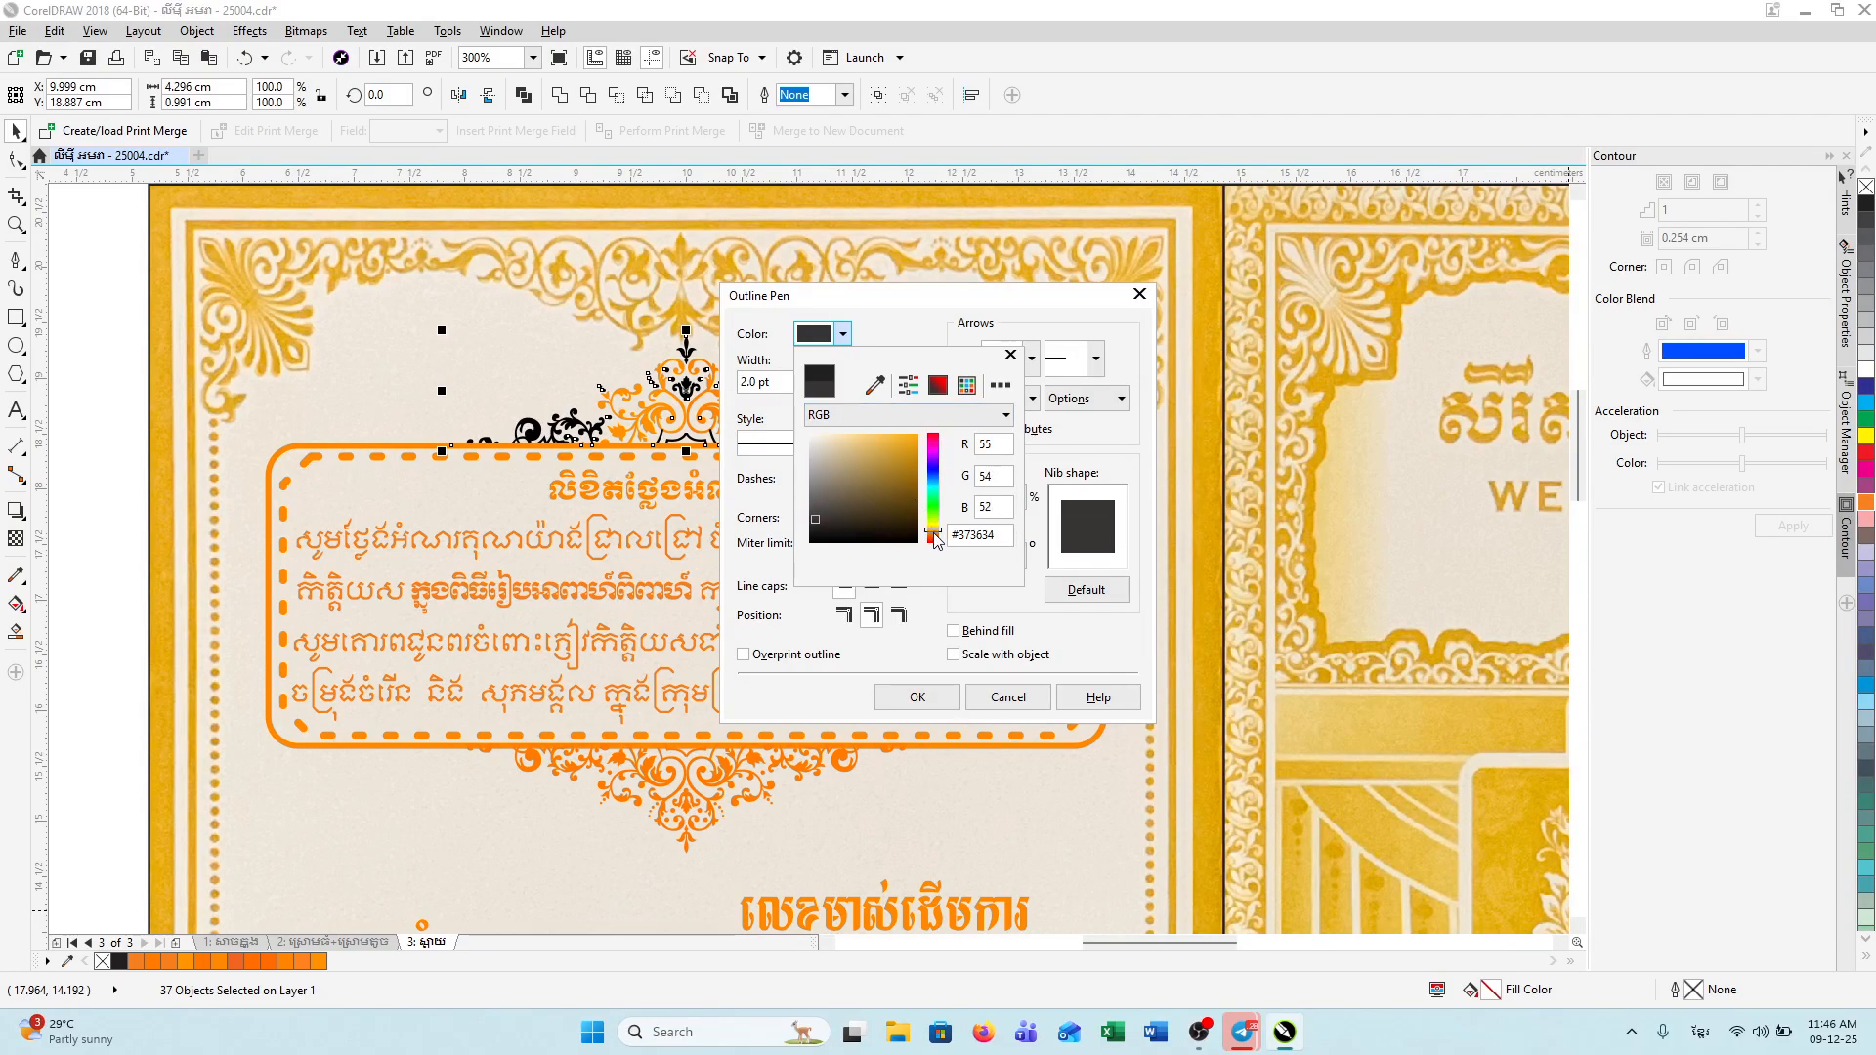
drag(935, 533, 934, 535)
drag(913, 458, 930, 404)
click(932, 690)
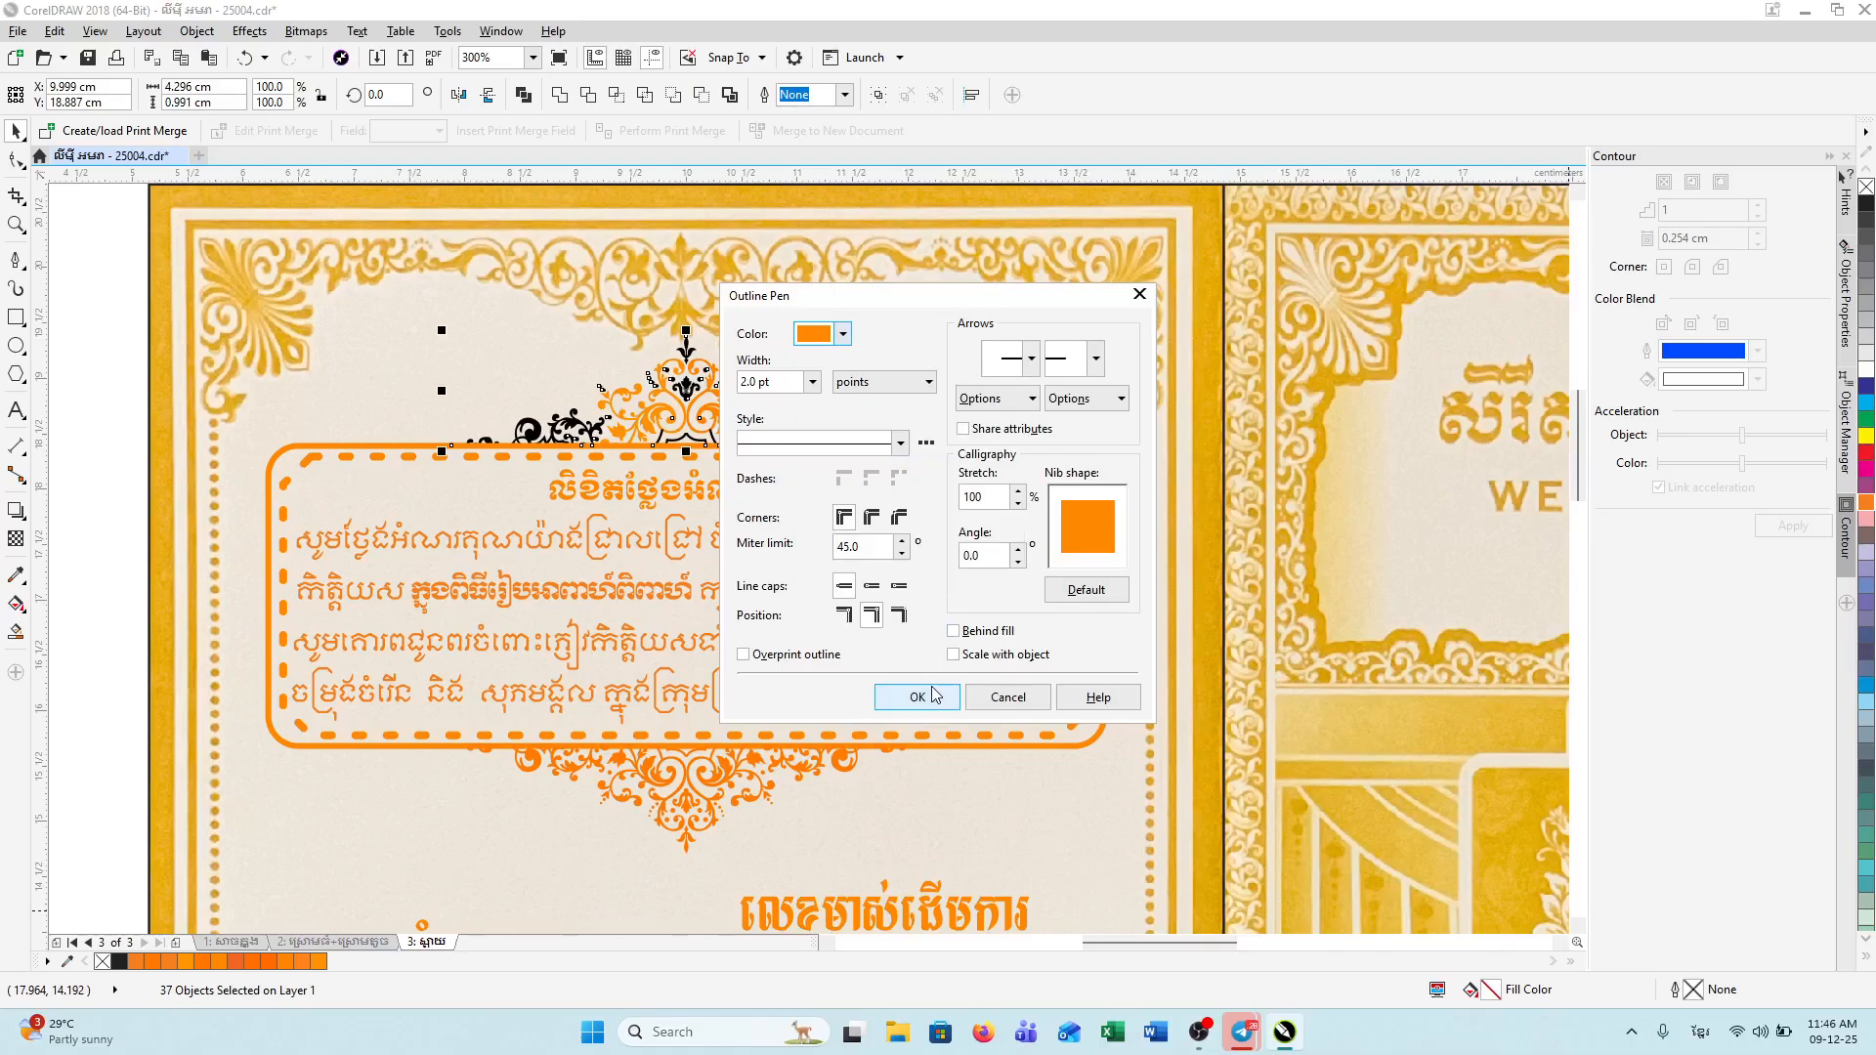
click(917, 697)
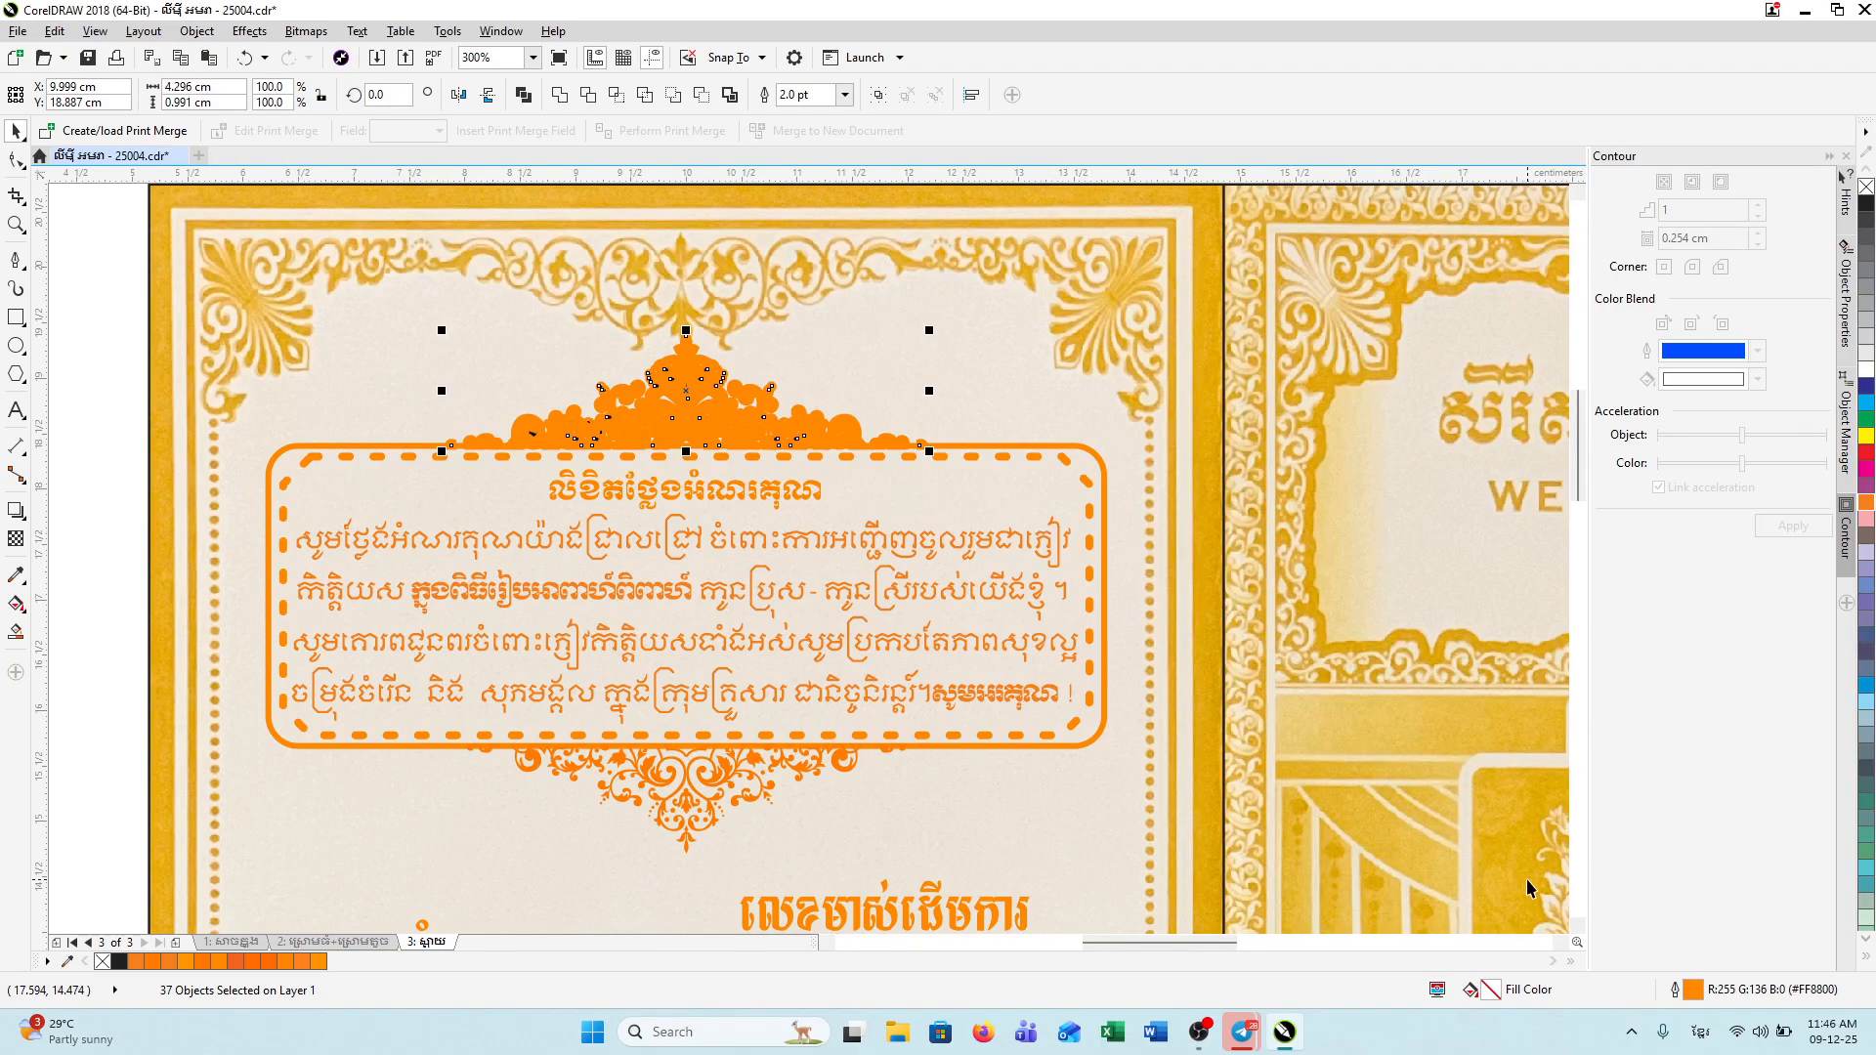
Step: Thin the ornament's orange outline to 0.5 pt
double_click(1700, 990)
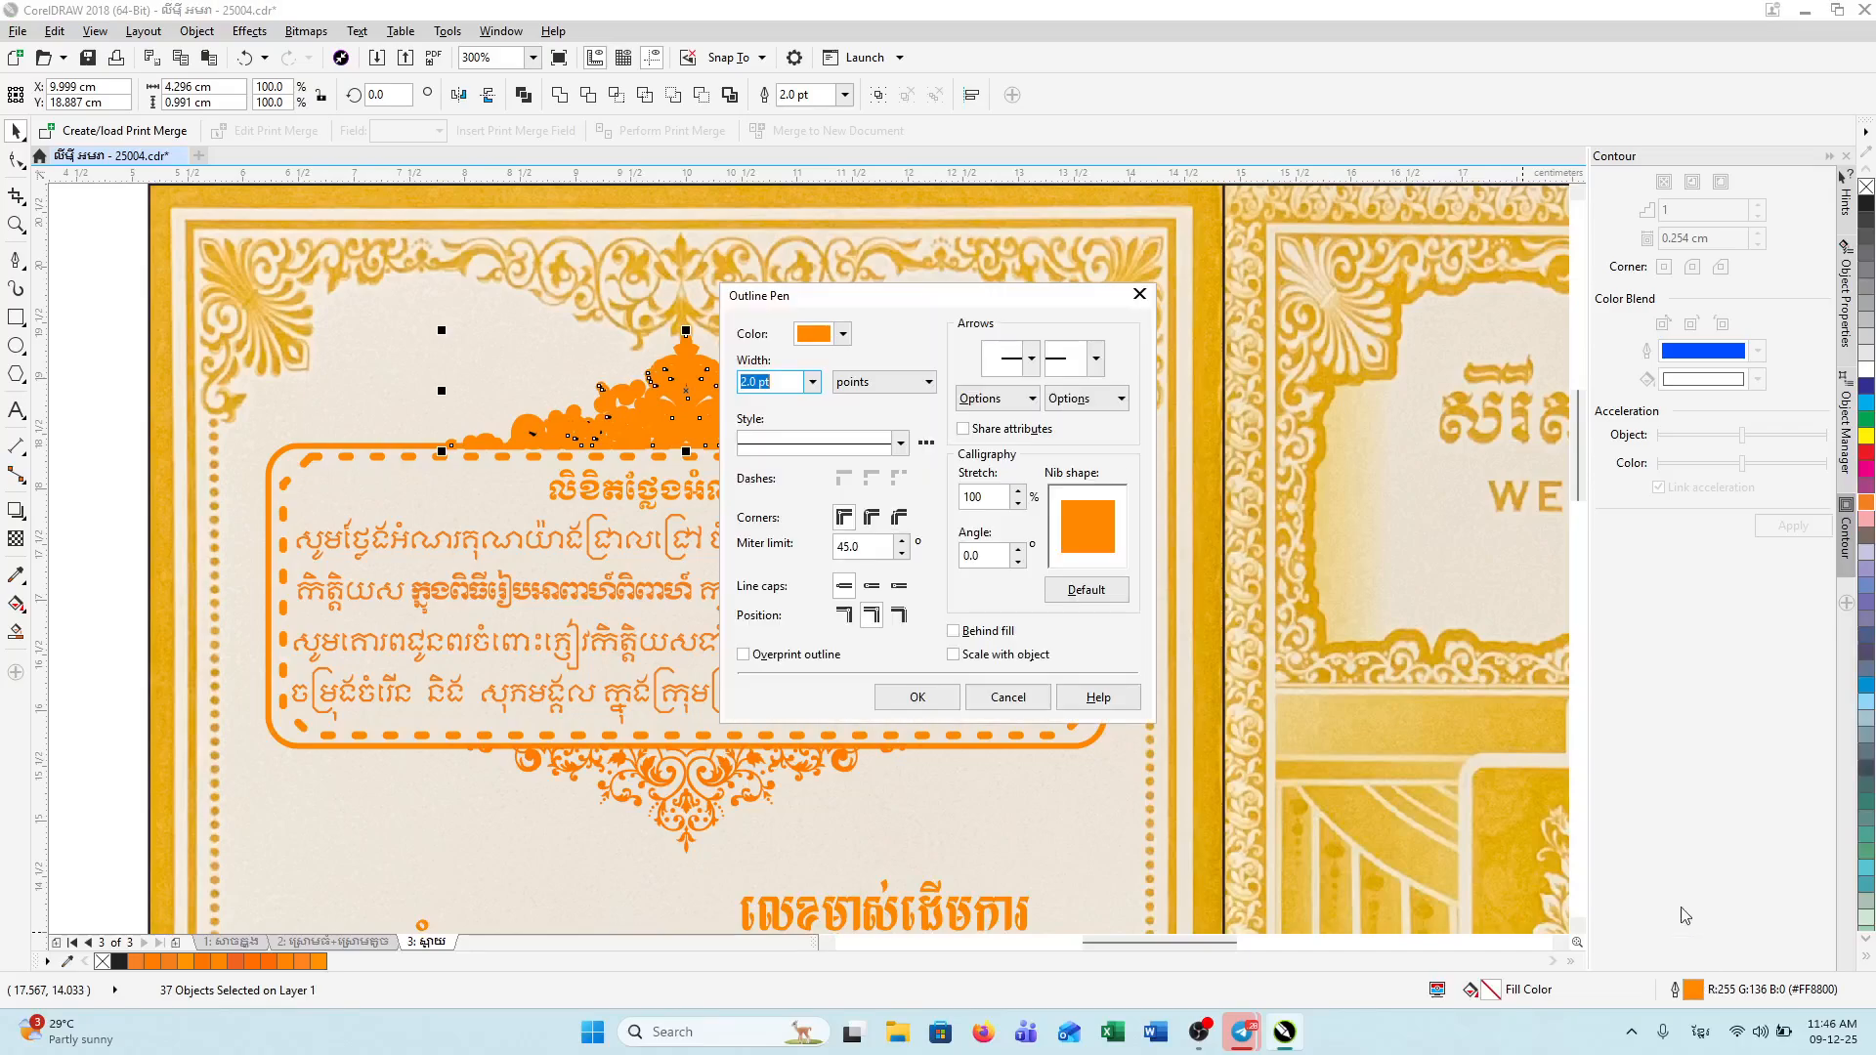
click(811, 384)
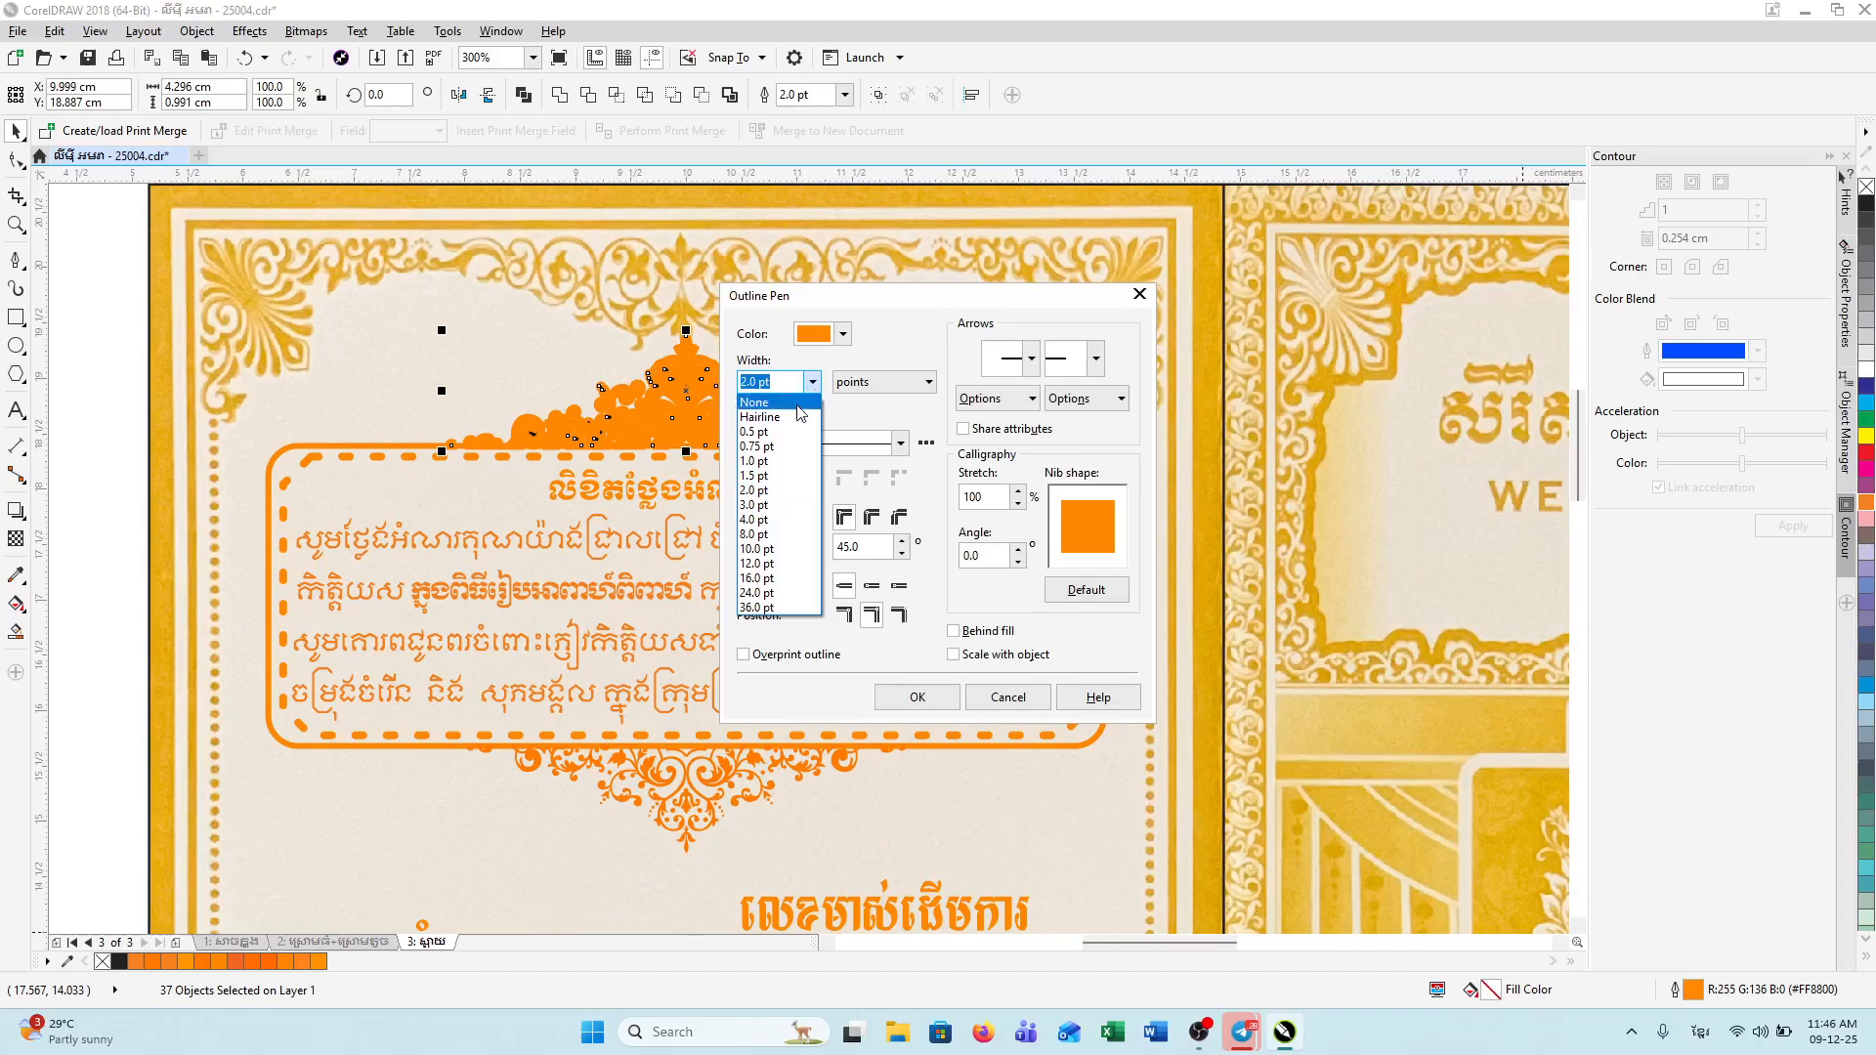
click(776, 445)
click(935, 706)
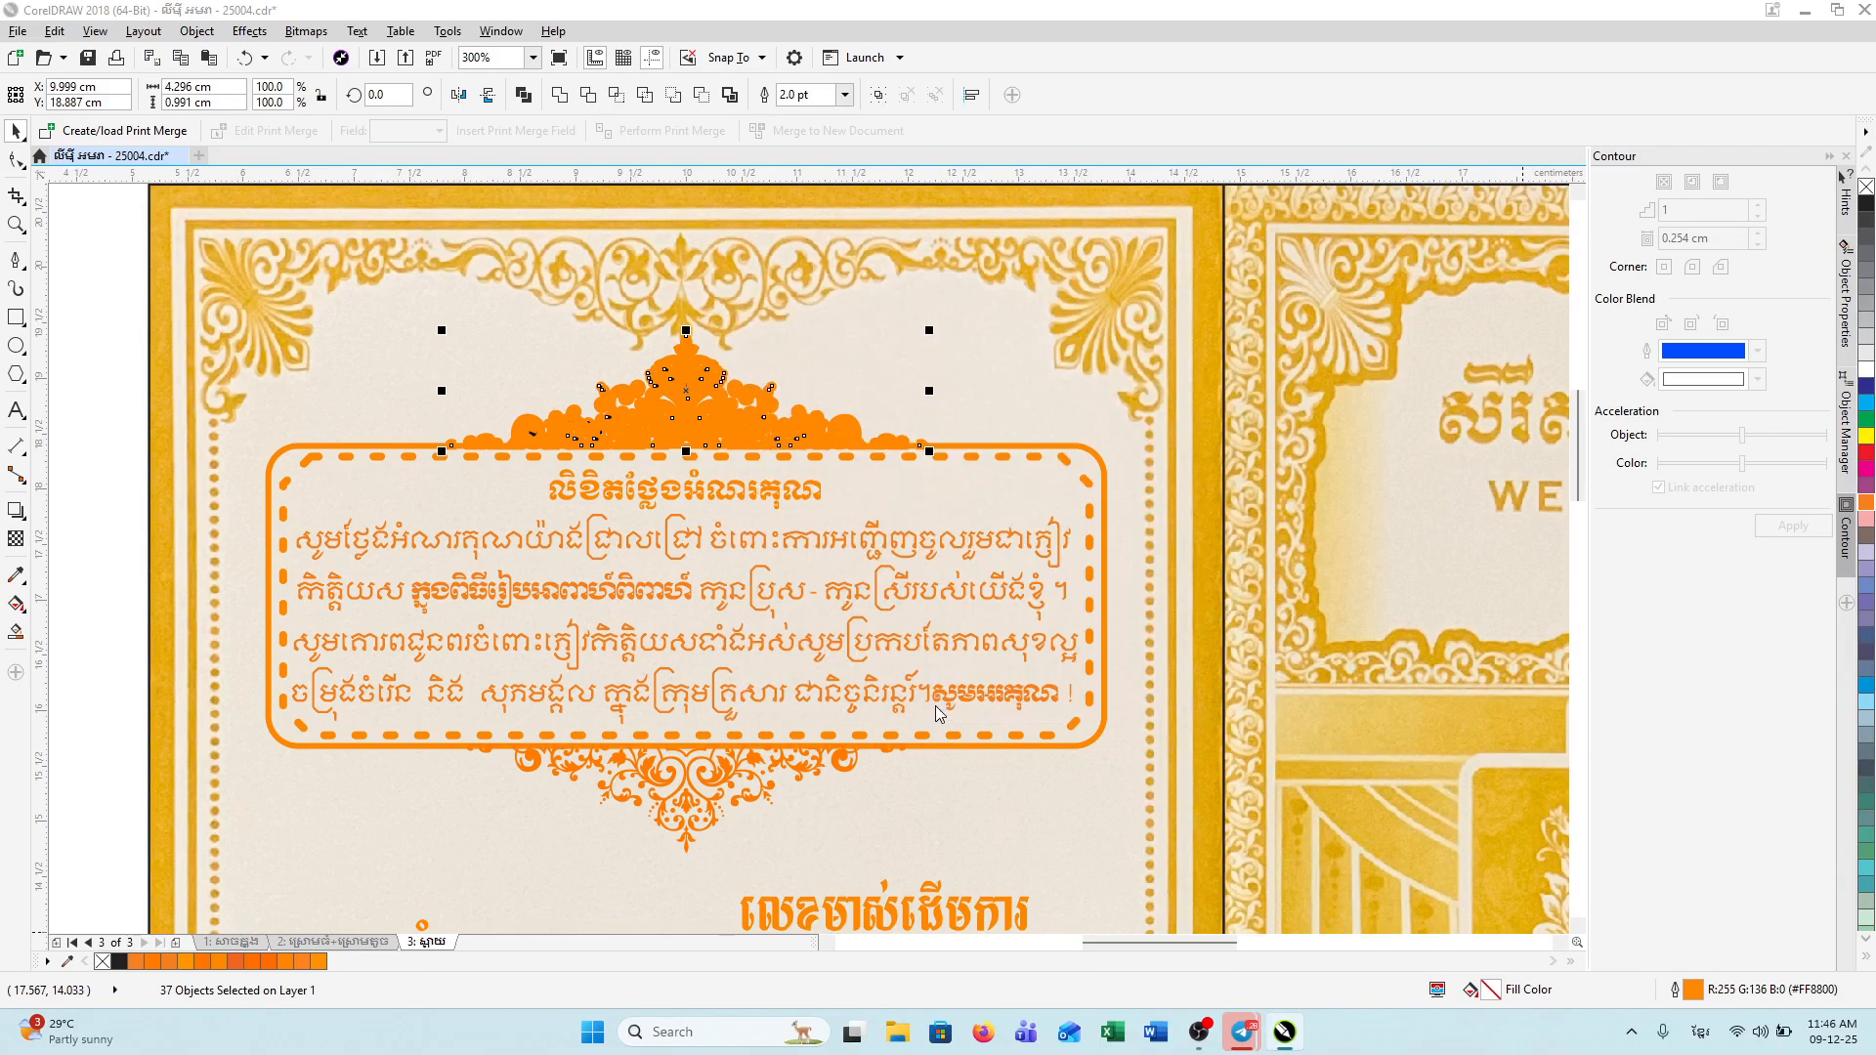
Step: Delete the old ornament pieces above the text box
click(156, 483)
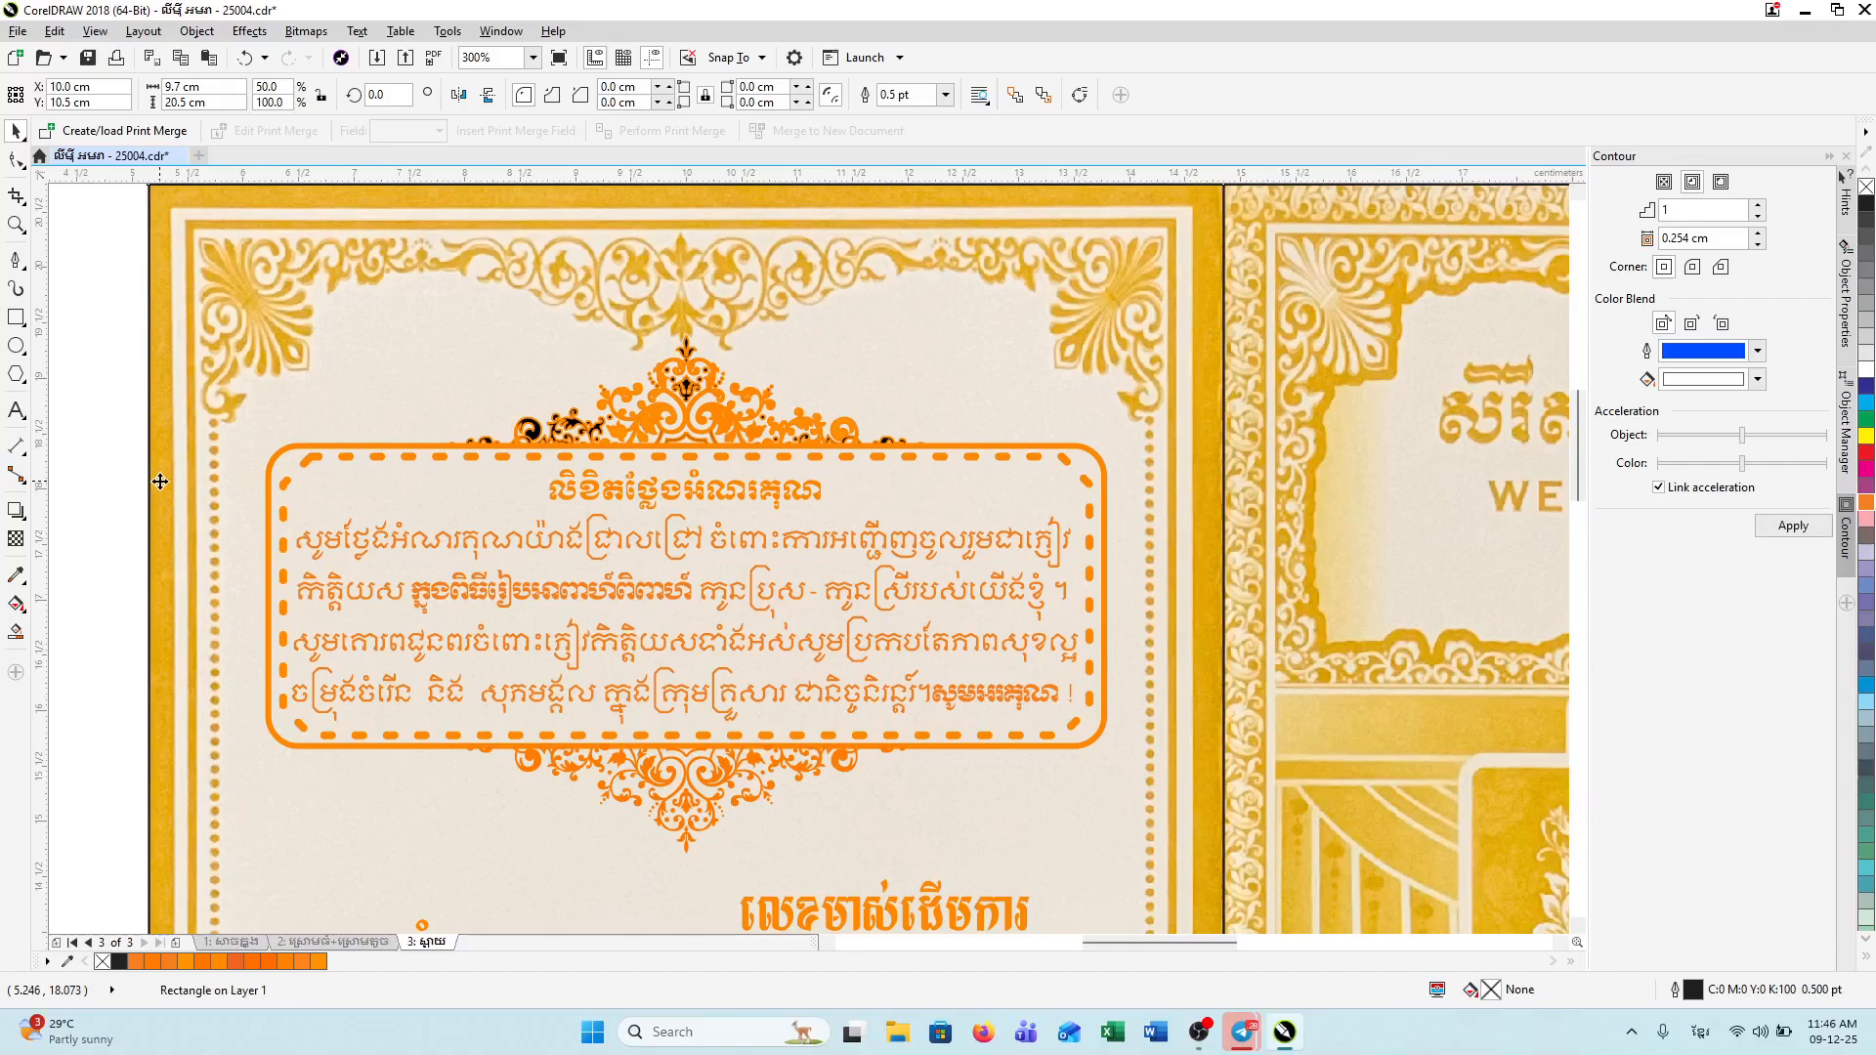
click(691, 386)
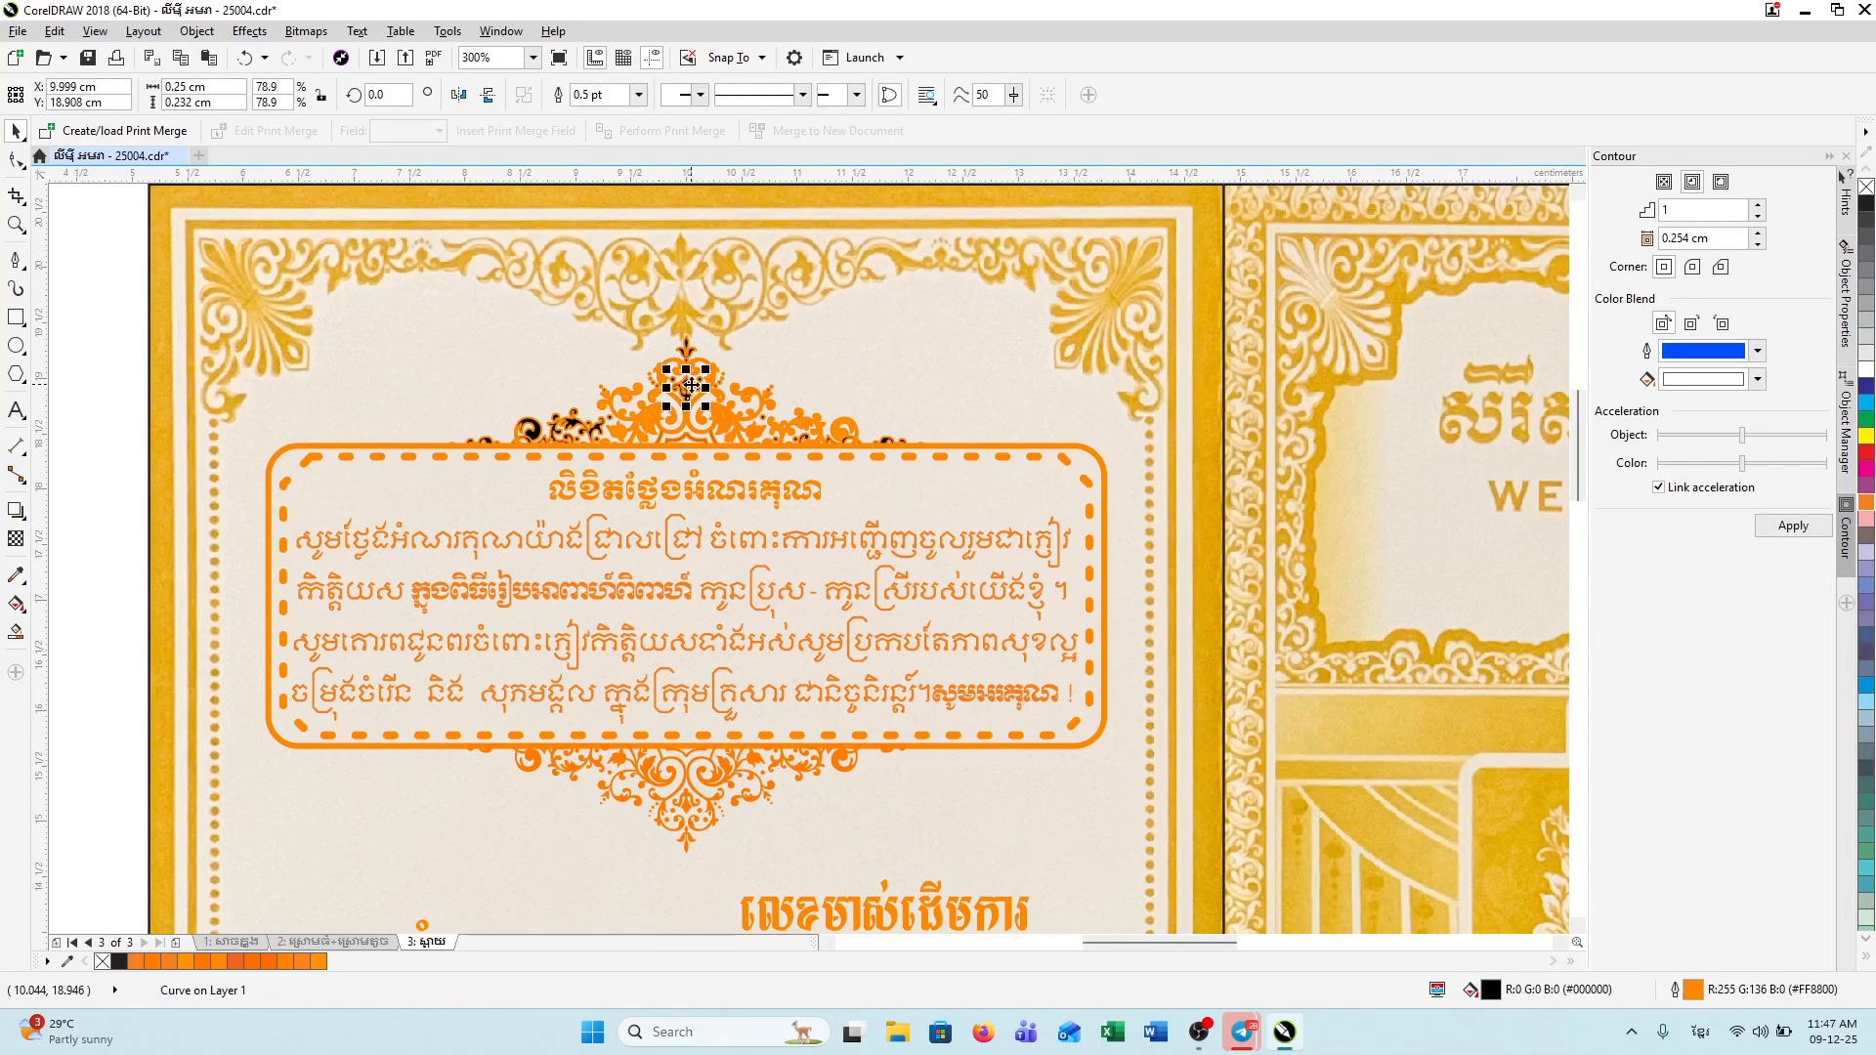
drag(96, 310, 534, 355)
drag(969, 467, 973, 467)
key(Delete)
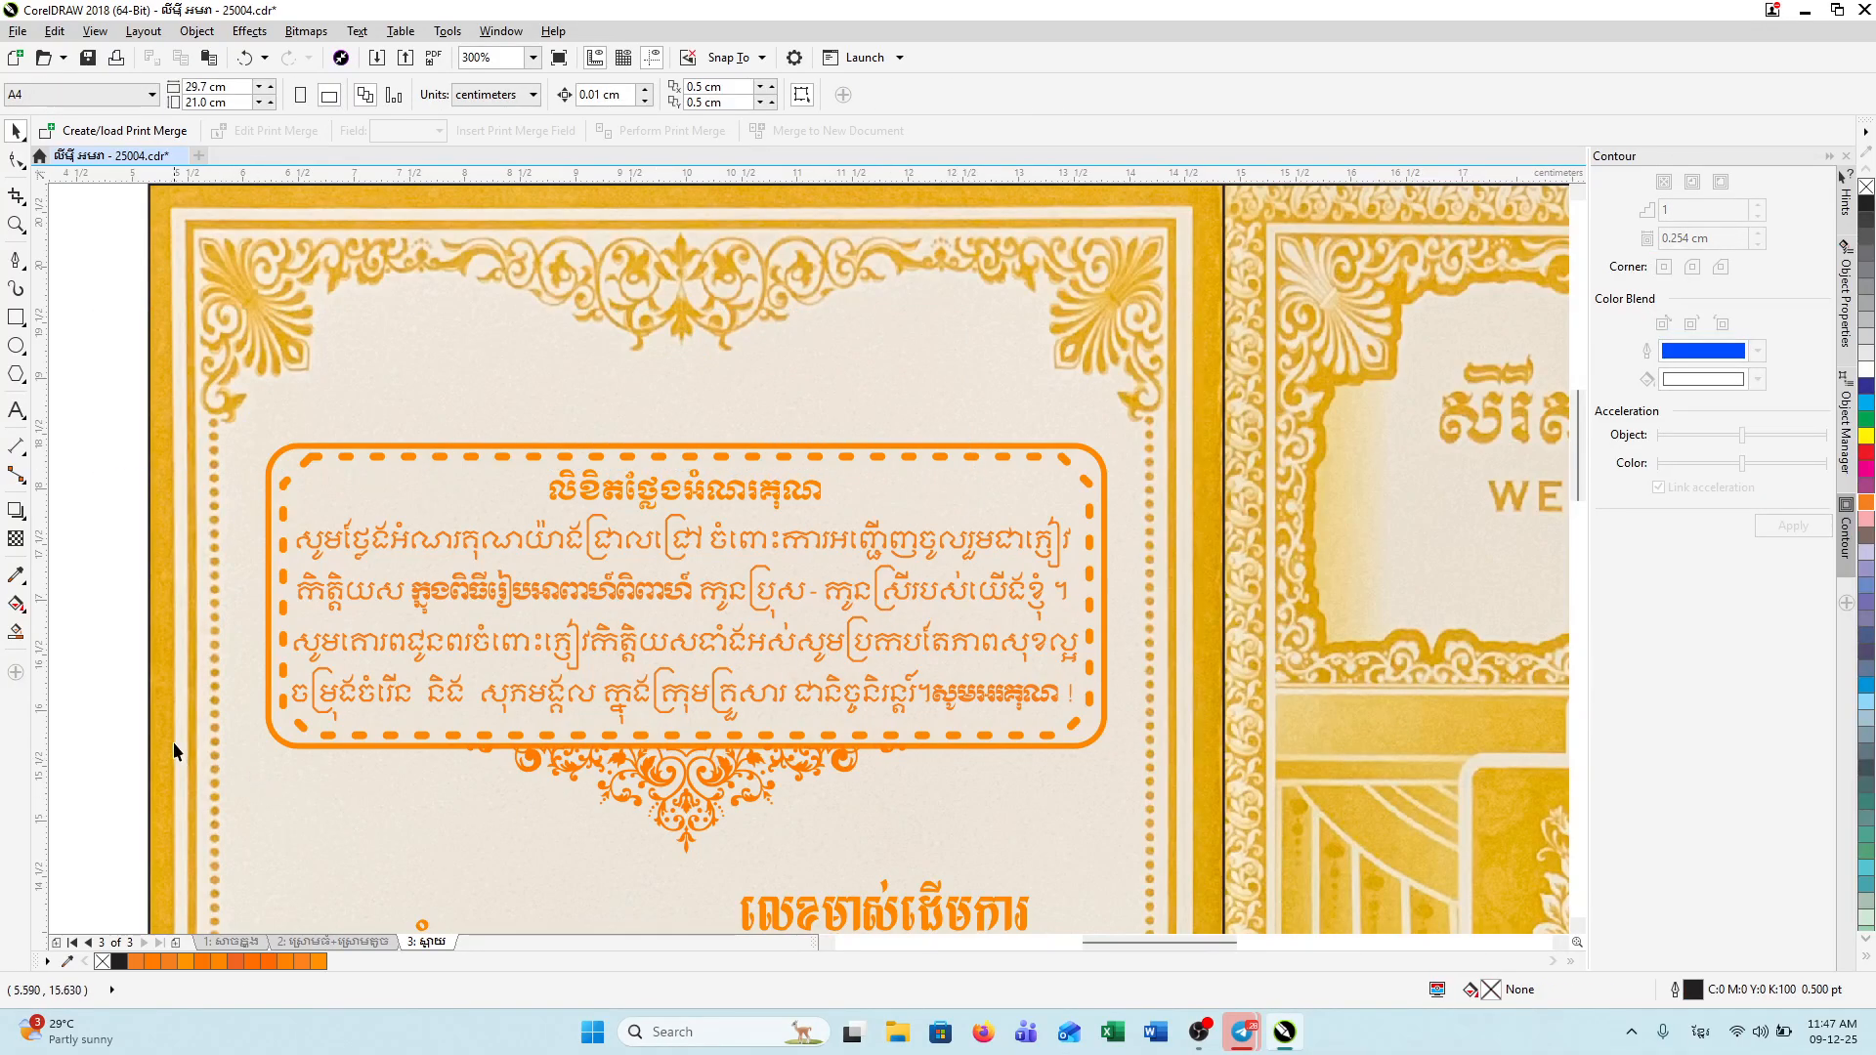
Step: Group the 37 lower ornament pieces and move the group above the text box
drag(906, 884, 914, 879)
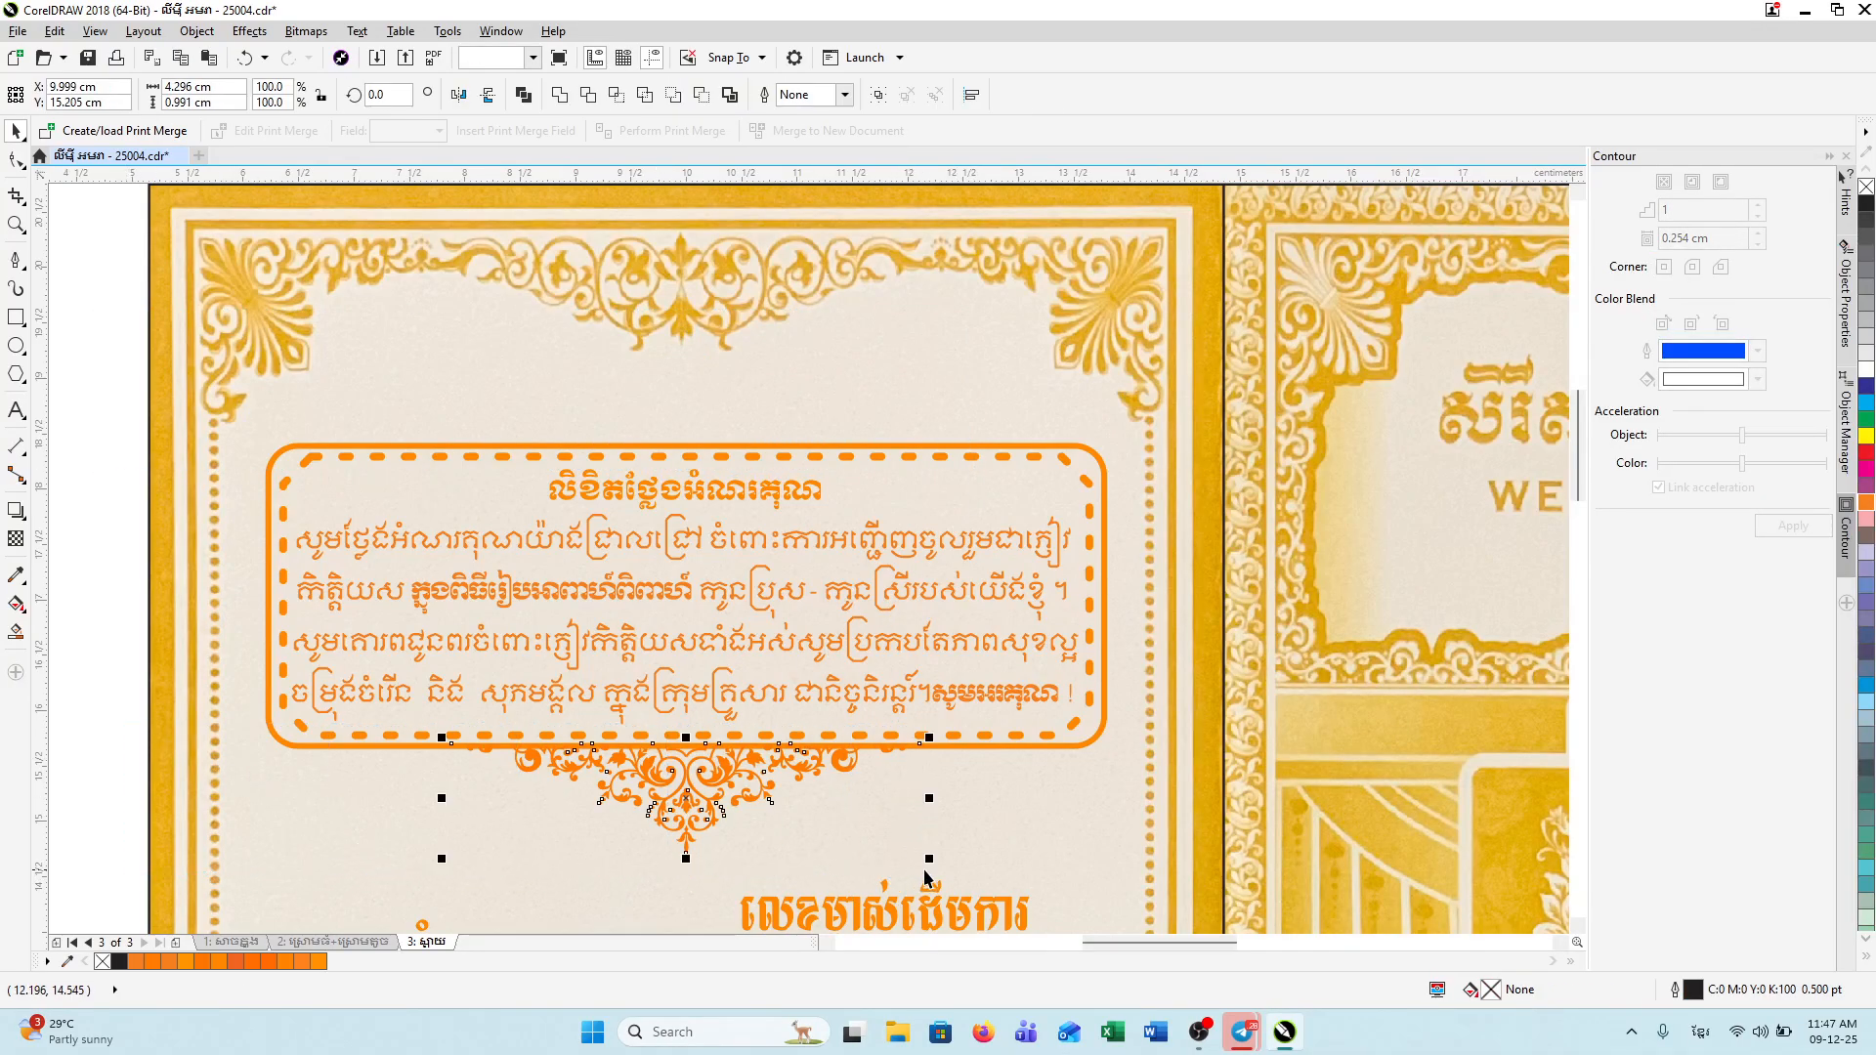
right_click(691, 787)
click(760, 425)
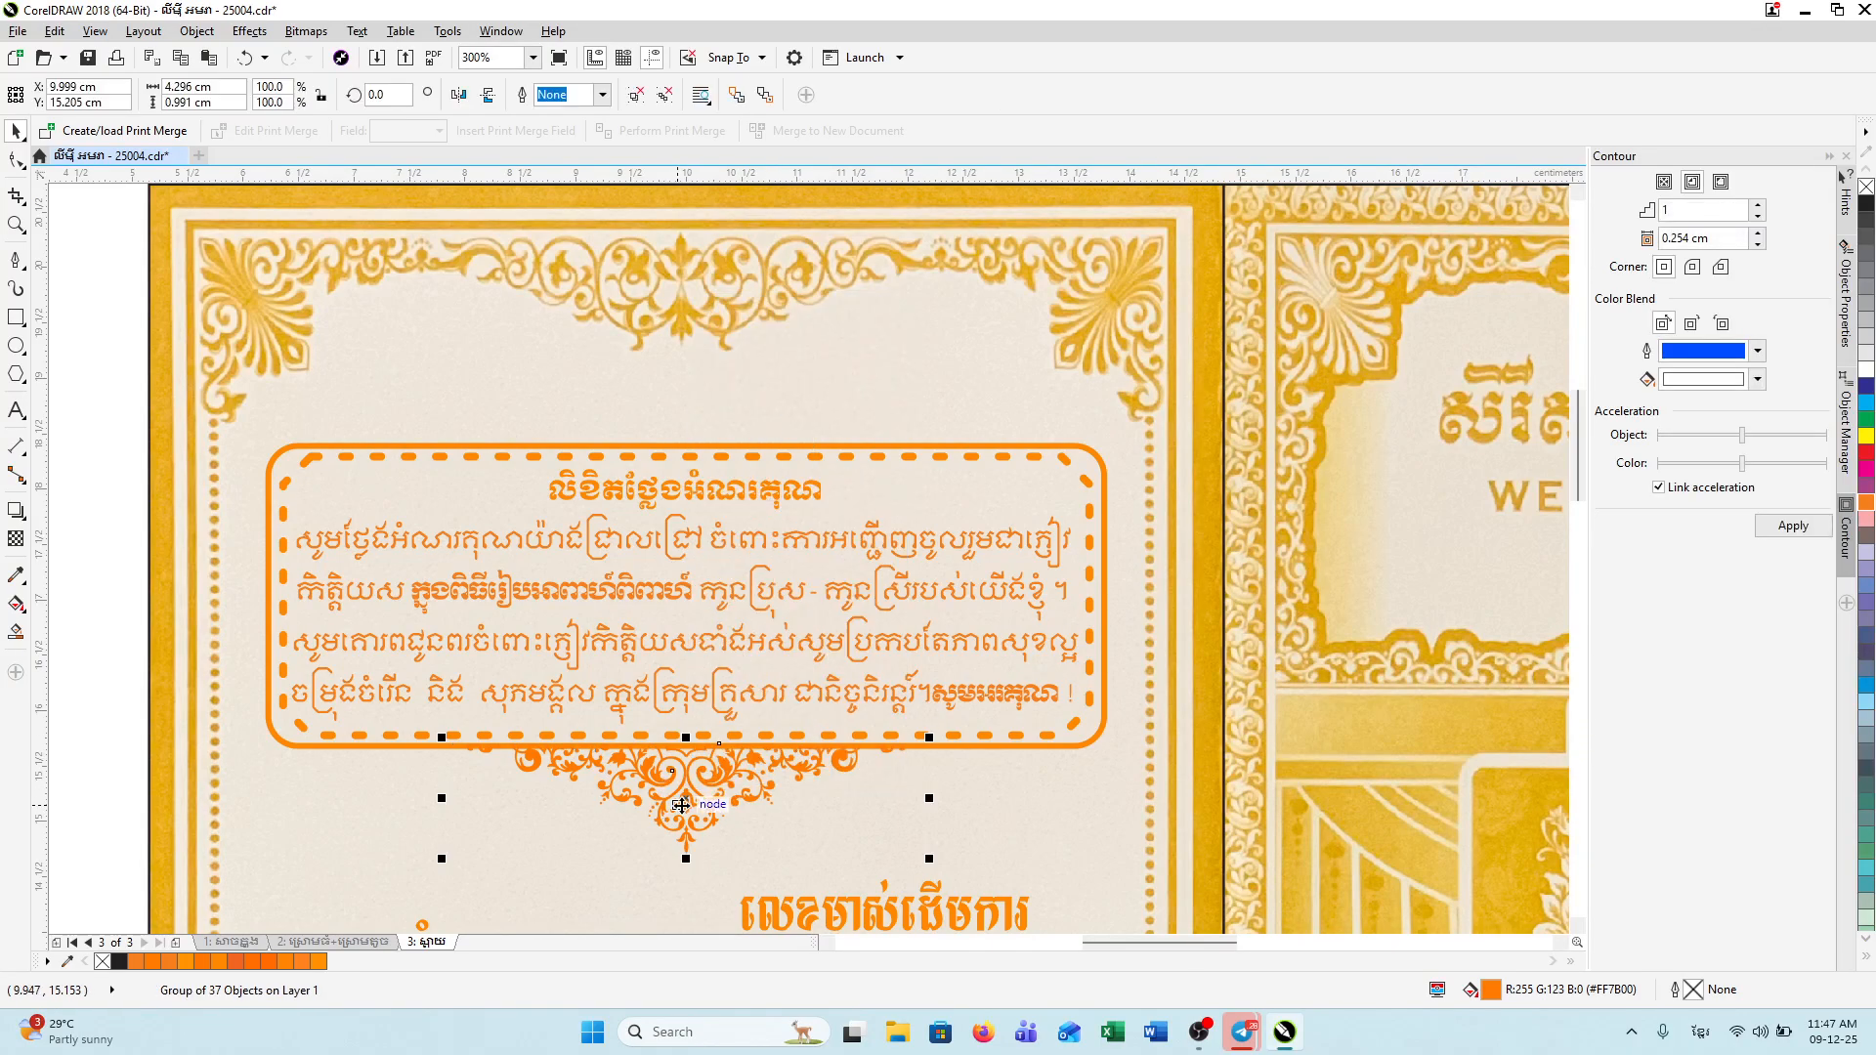
drag(681, 805, 713, 394)
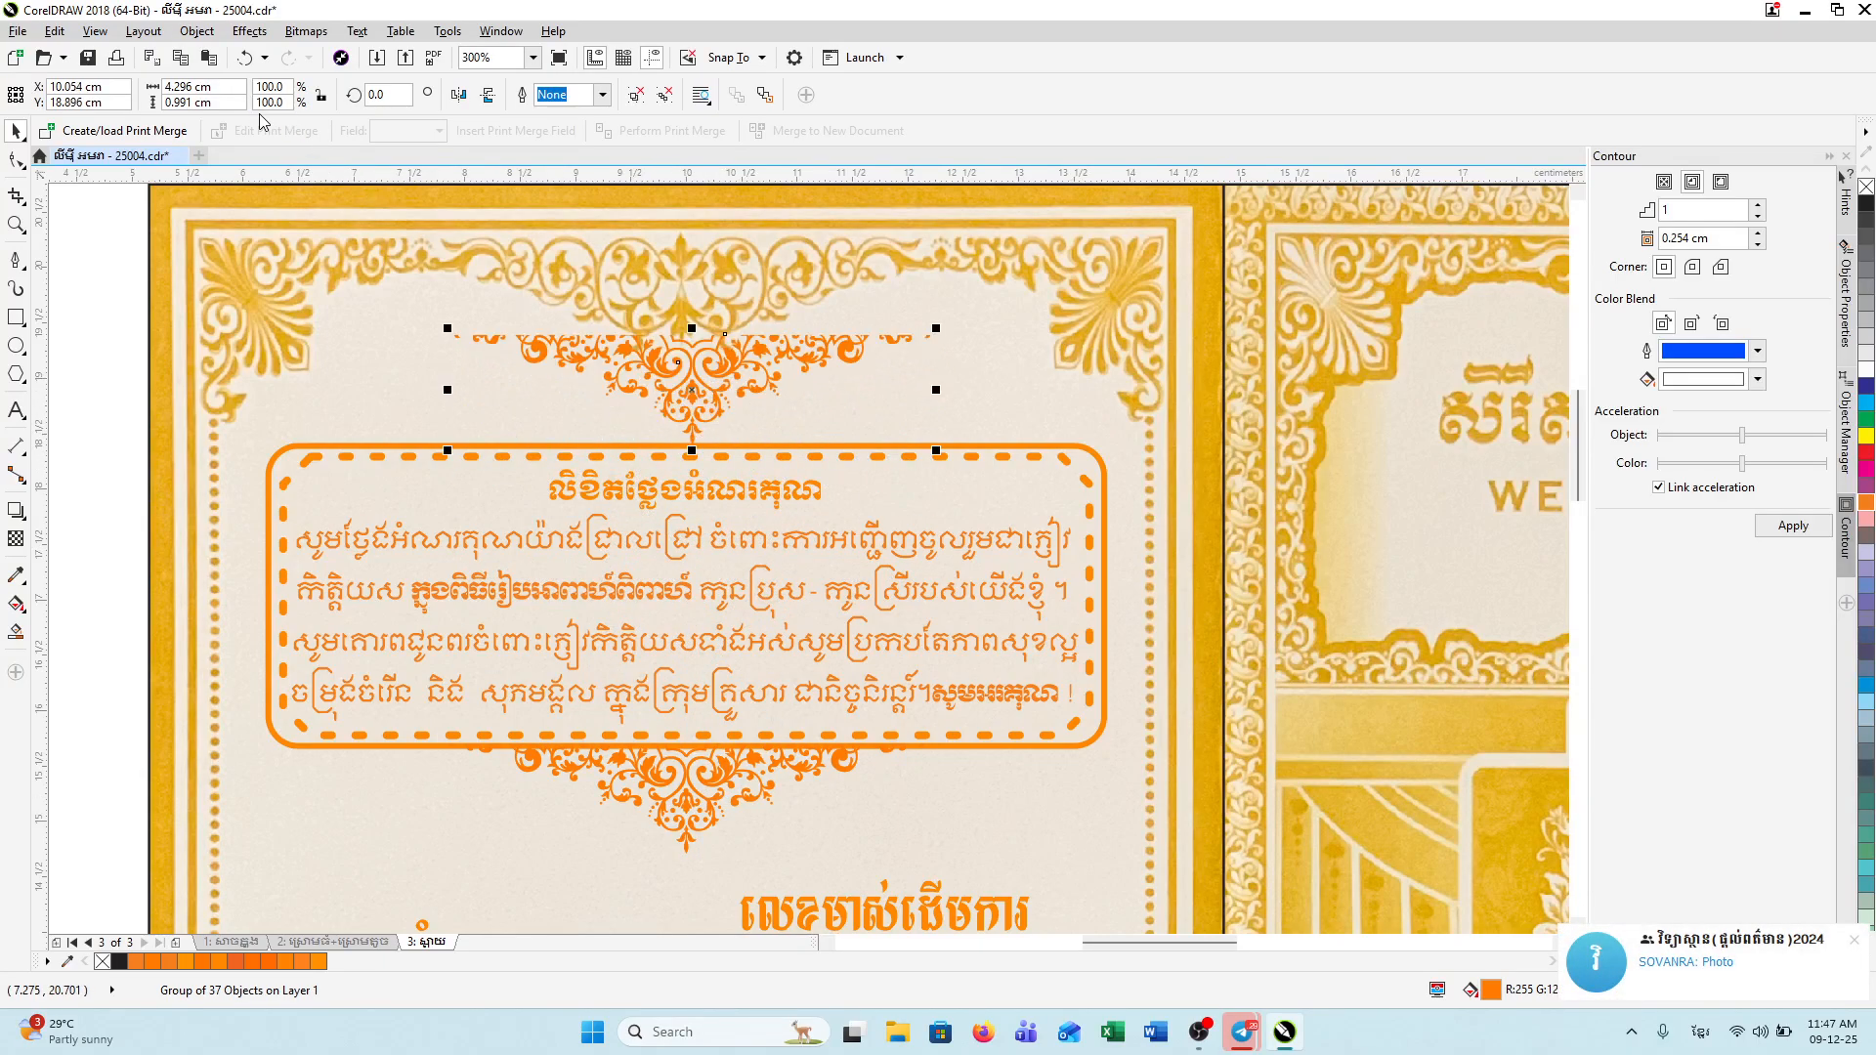
Step: Flip the ornament group twice so it points upward, then nudge it into place
click(487, 95)
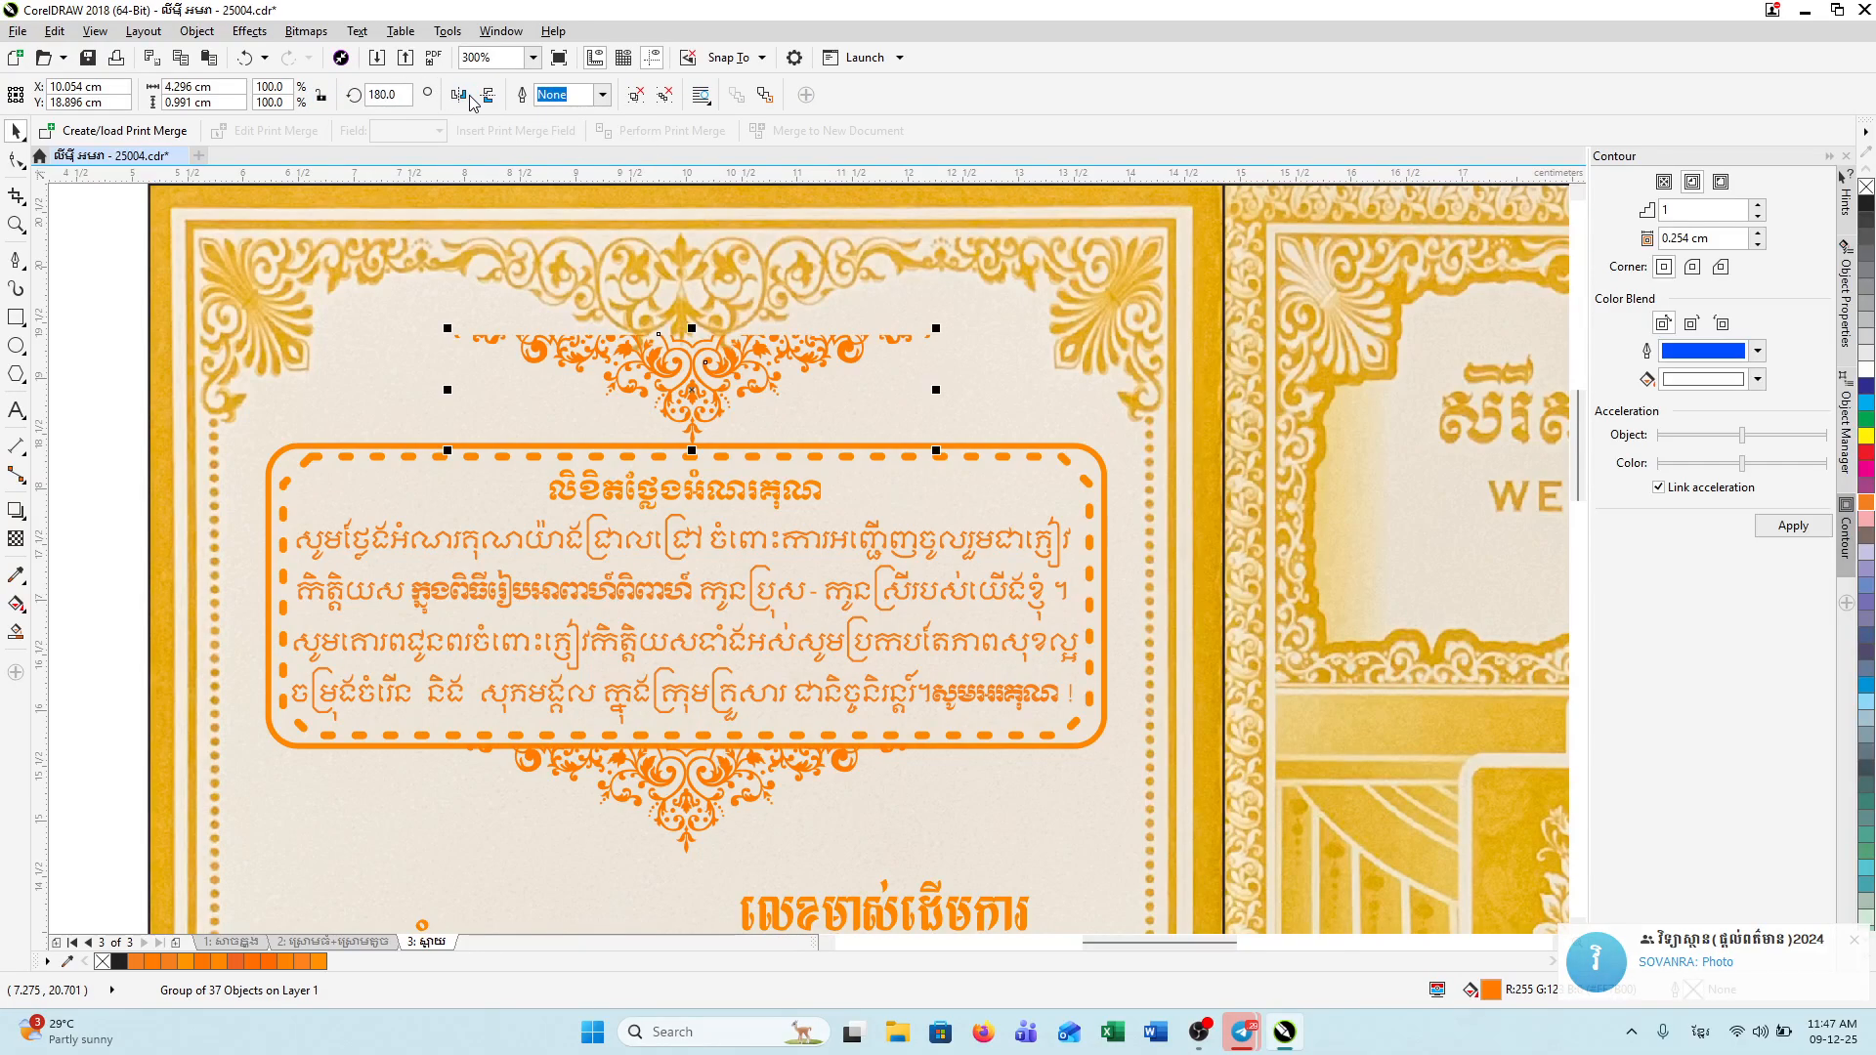
click(487, 95)
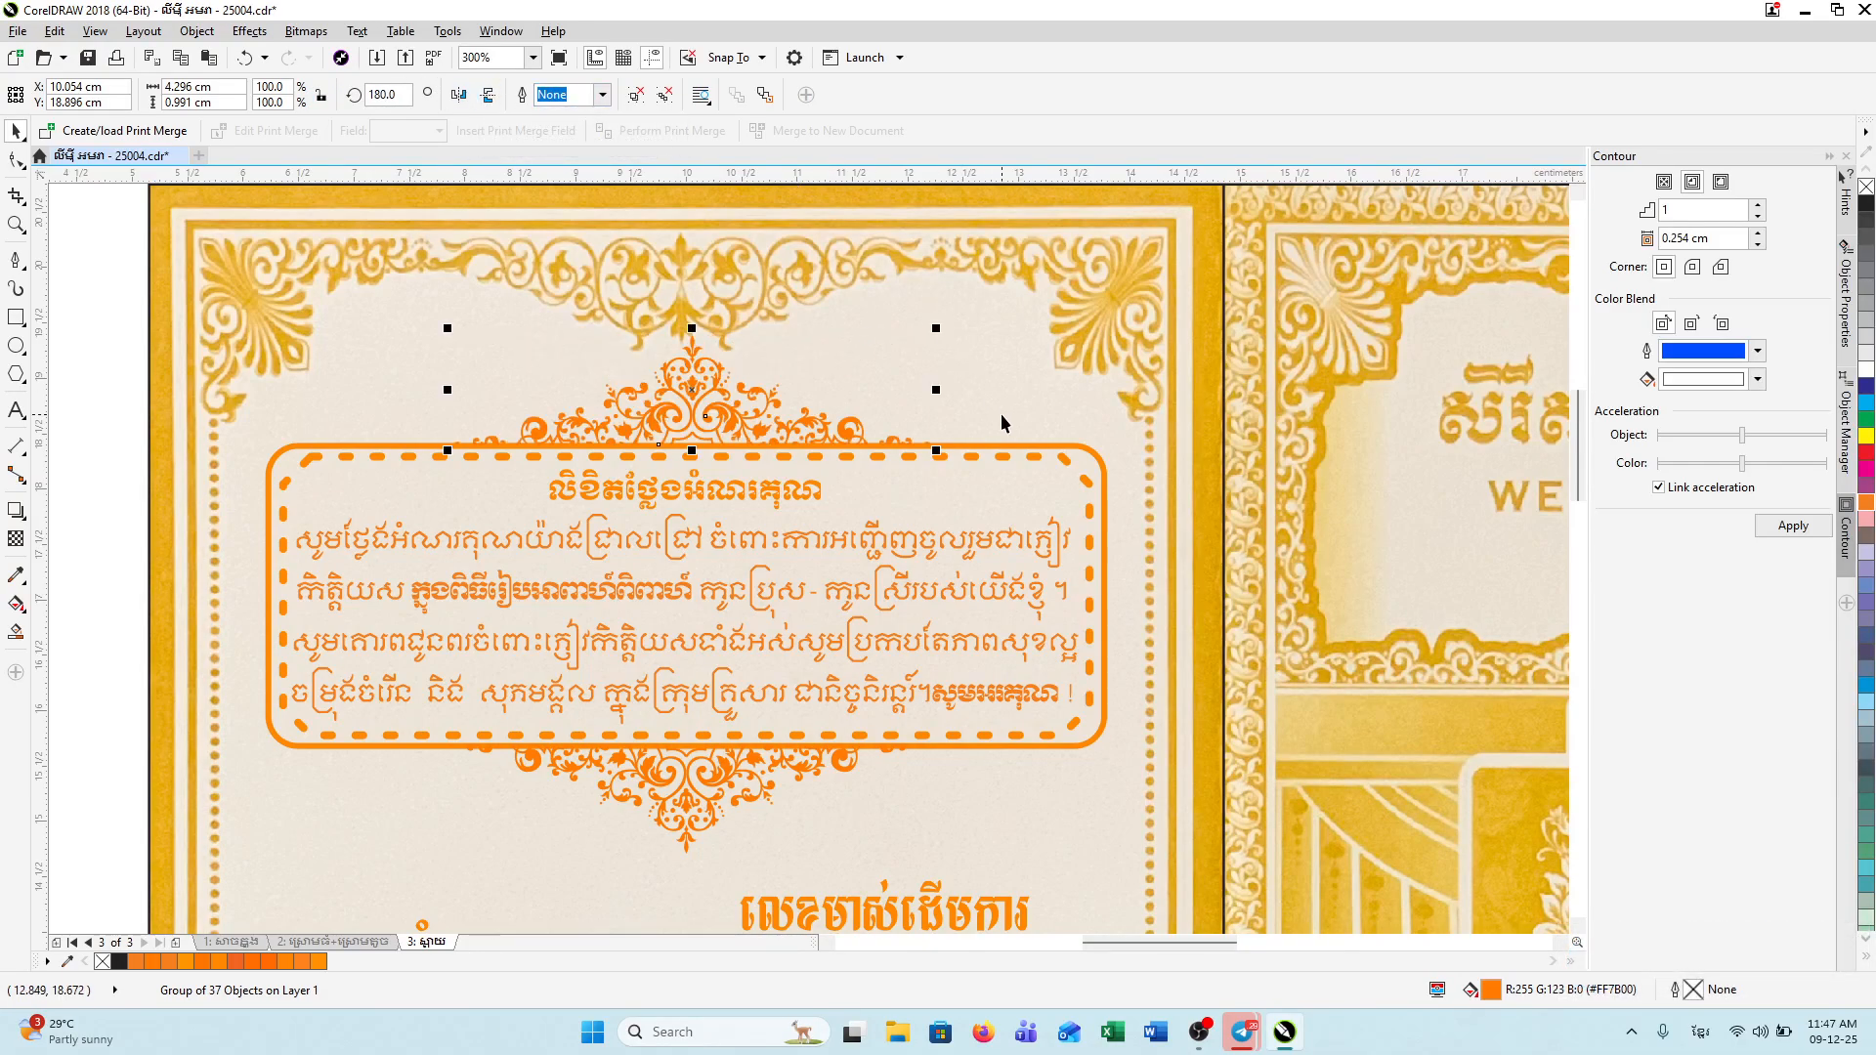
key(Up)
key(Up)
key(Up)
key(Up)
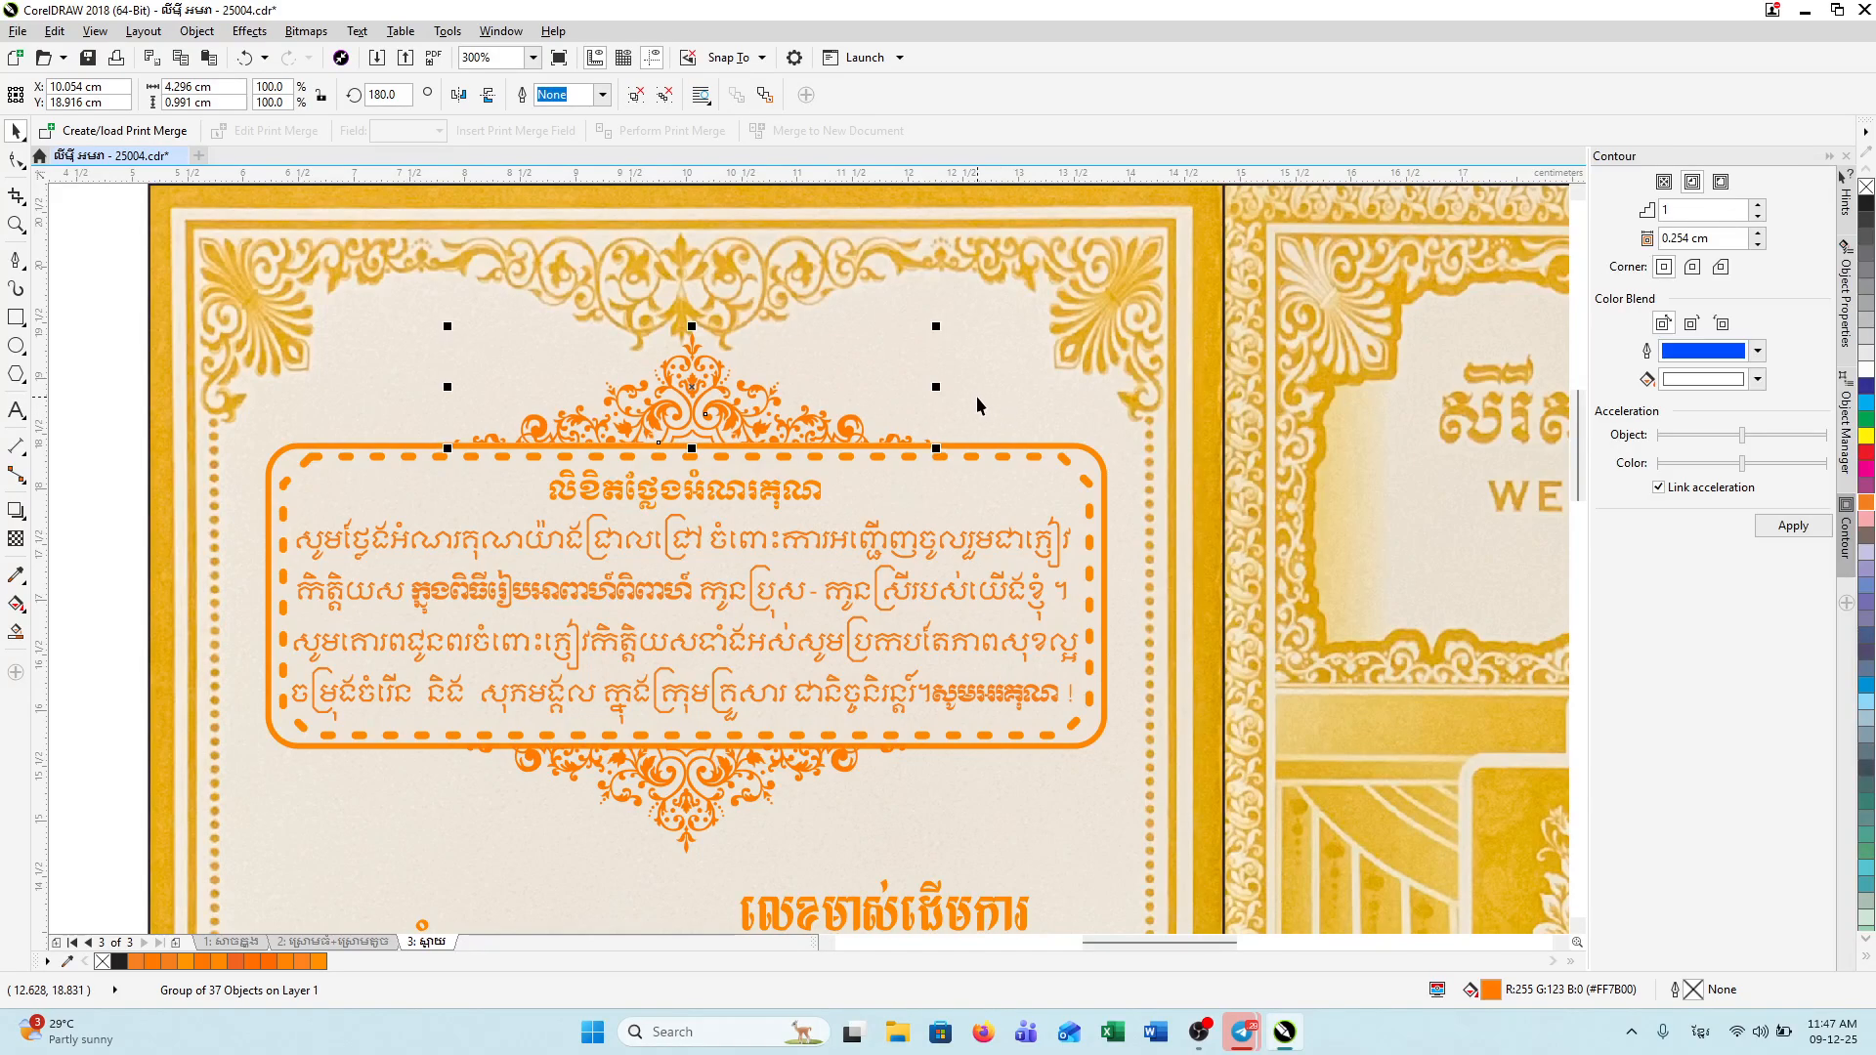
key(Down)
key(Down)
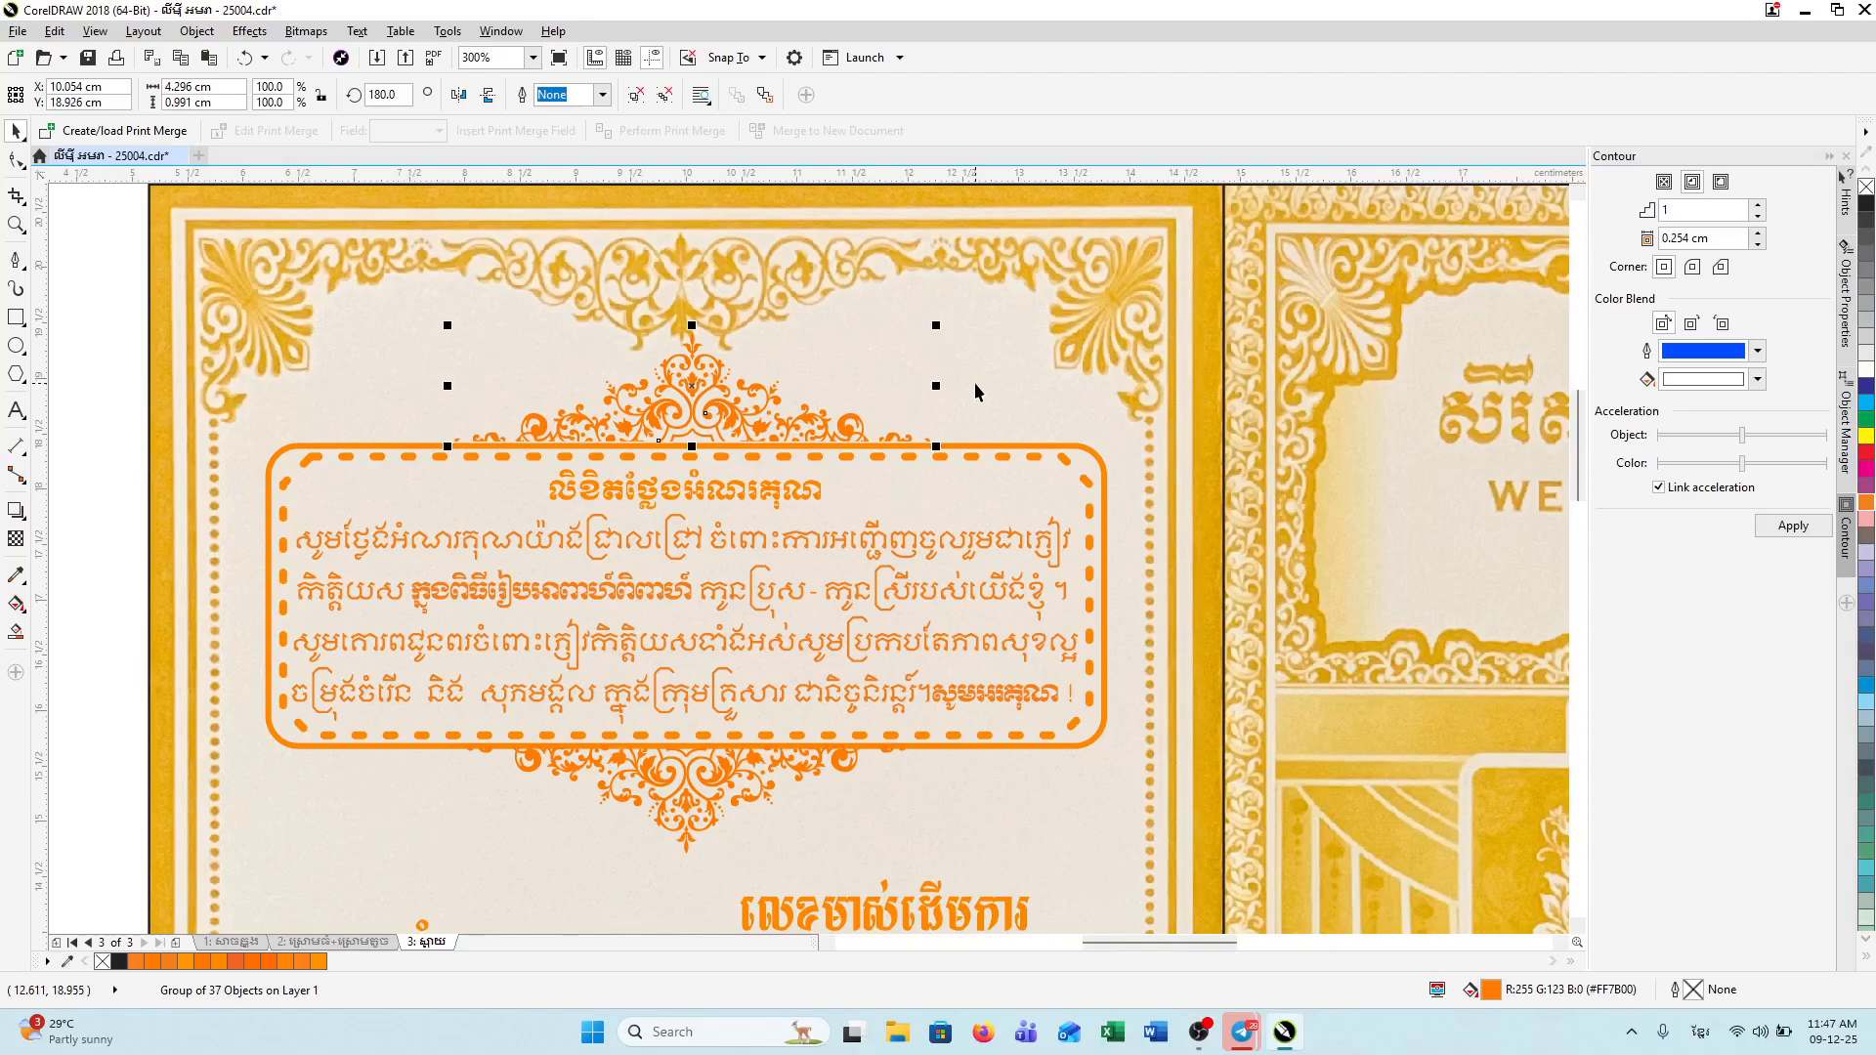
click(618, 549)
scroll(619, 589, down, 2)
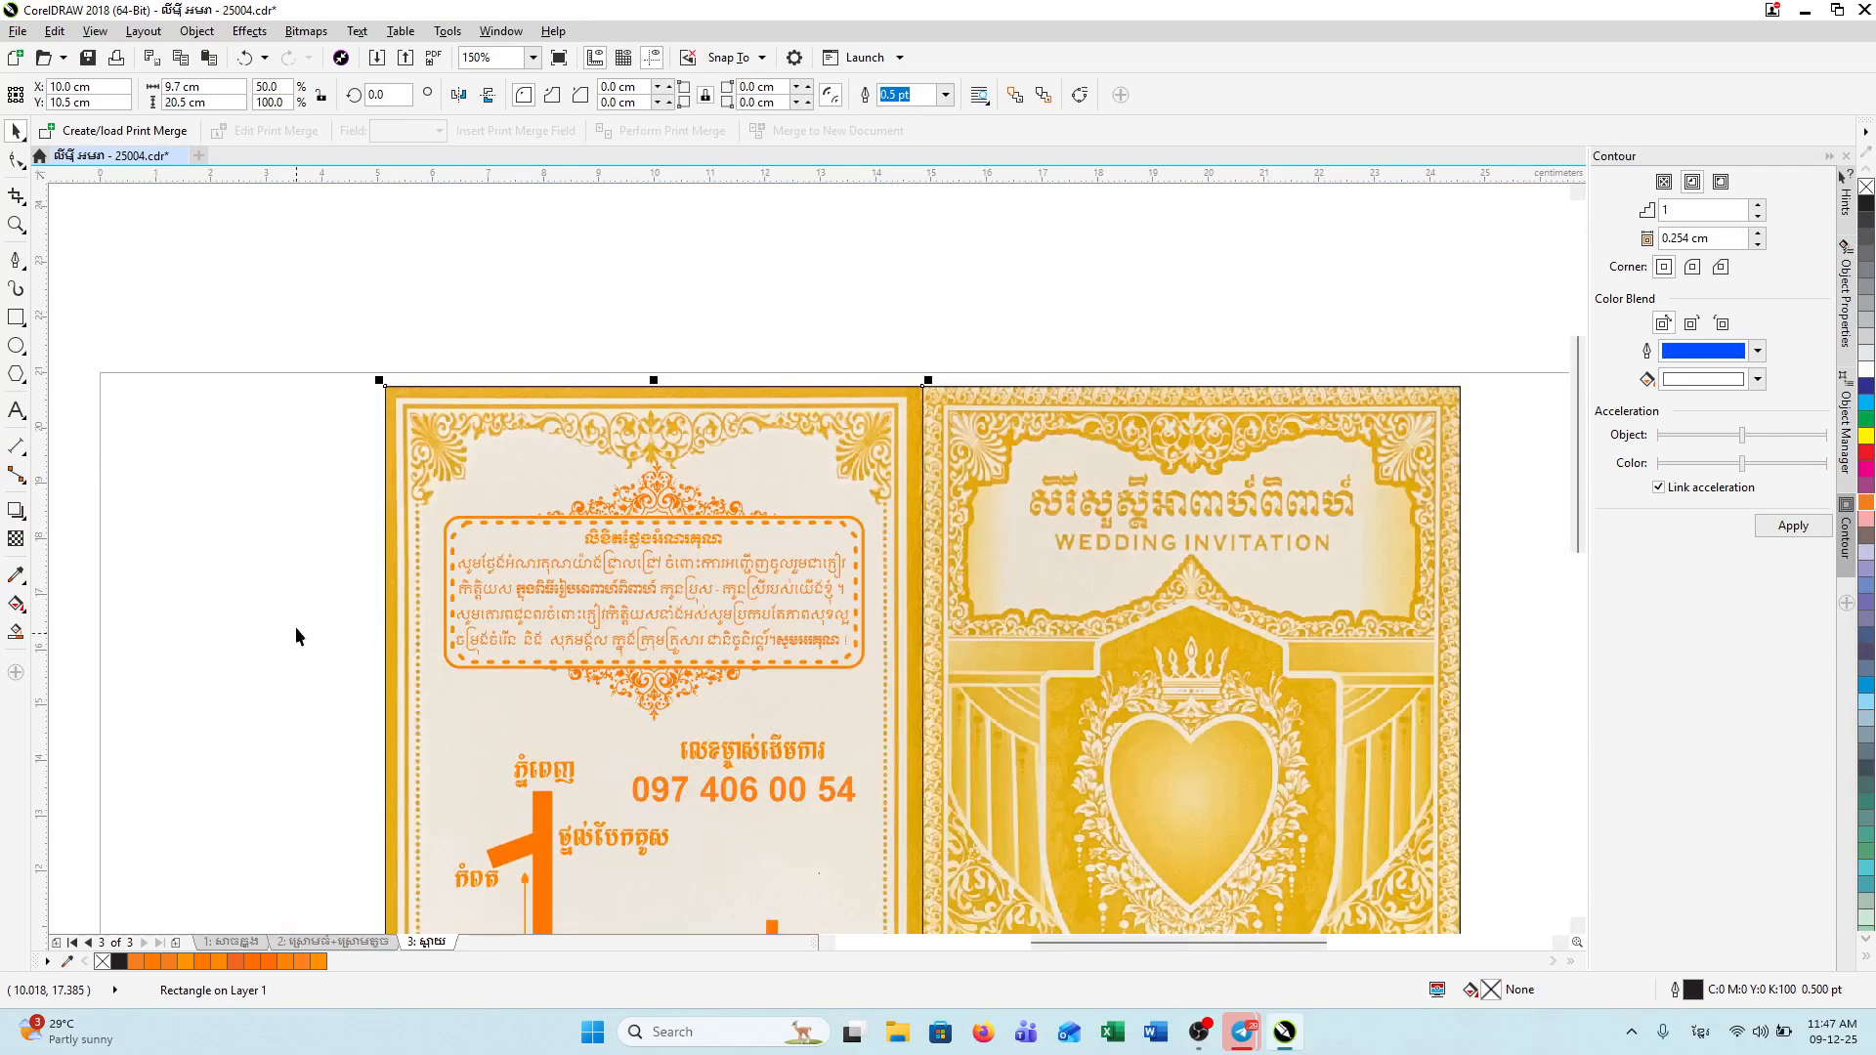
Step: Group the five dashed text box parts, then group them with the ornament above
drag(180, 469, 1028, 727)
right_click(716, 596)
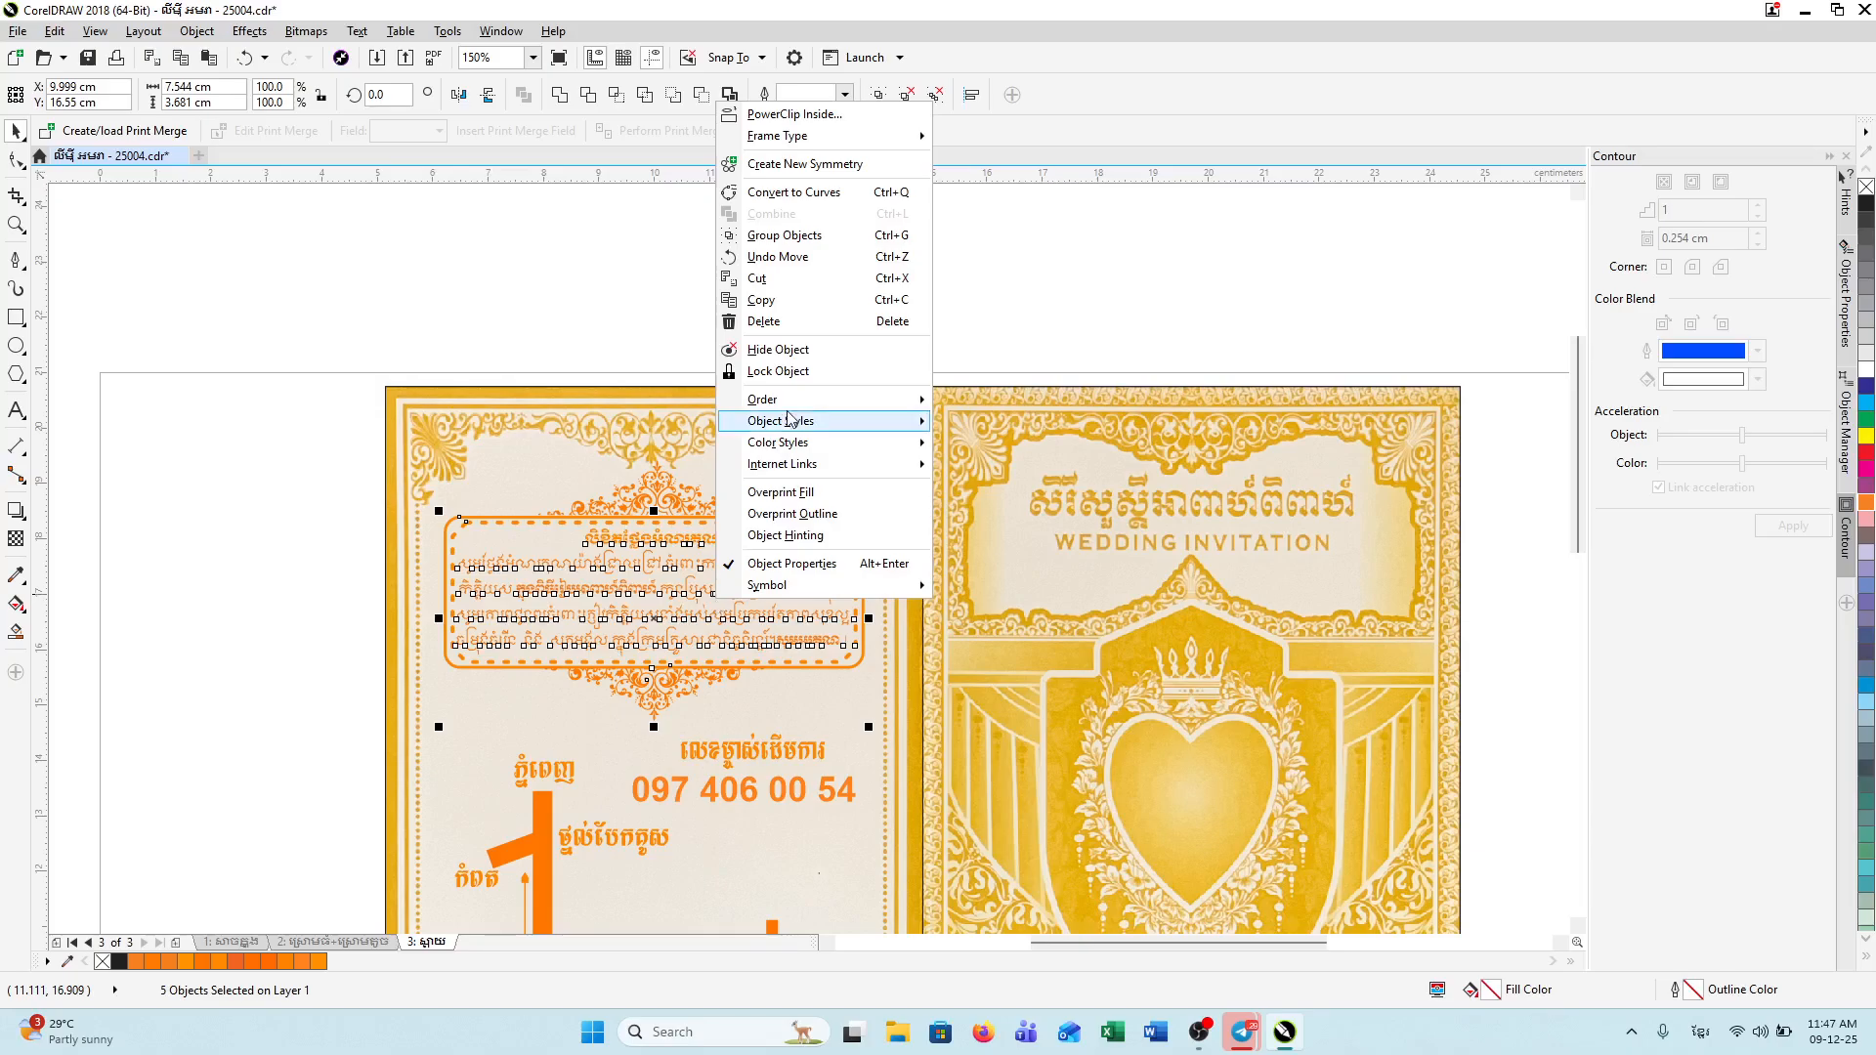
click(760, 235)
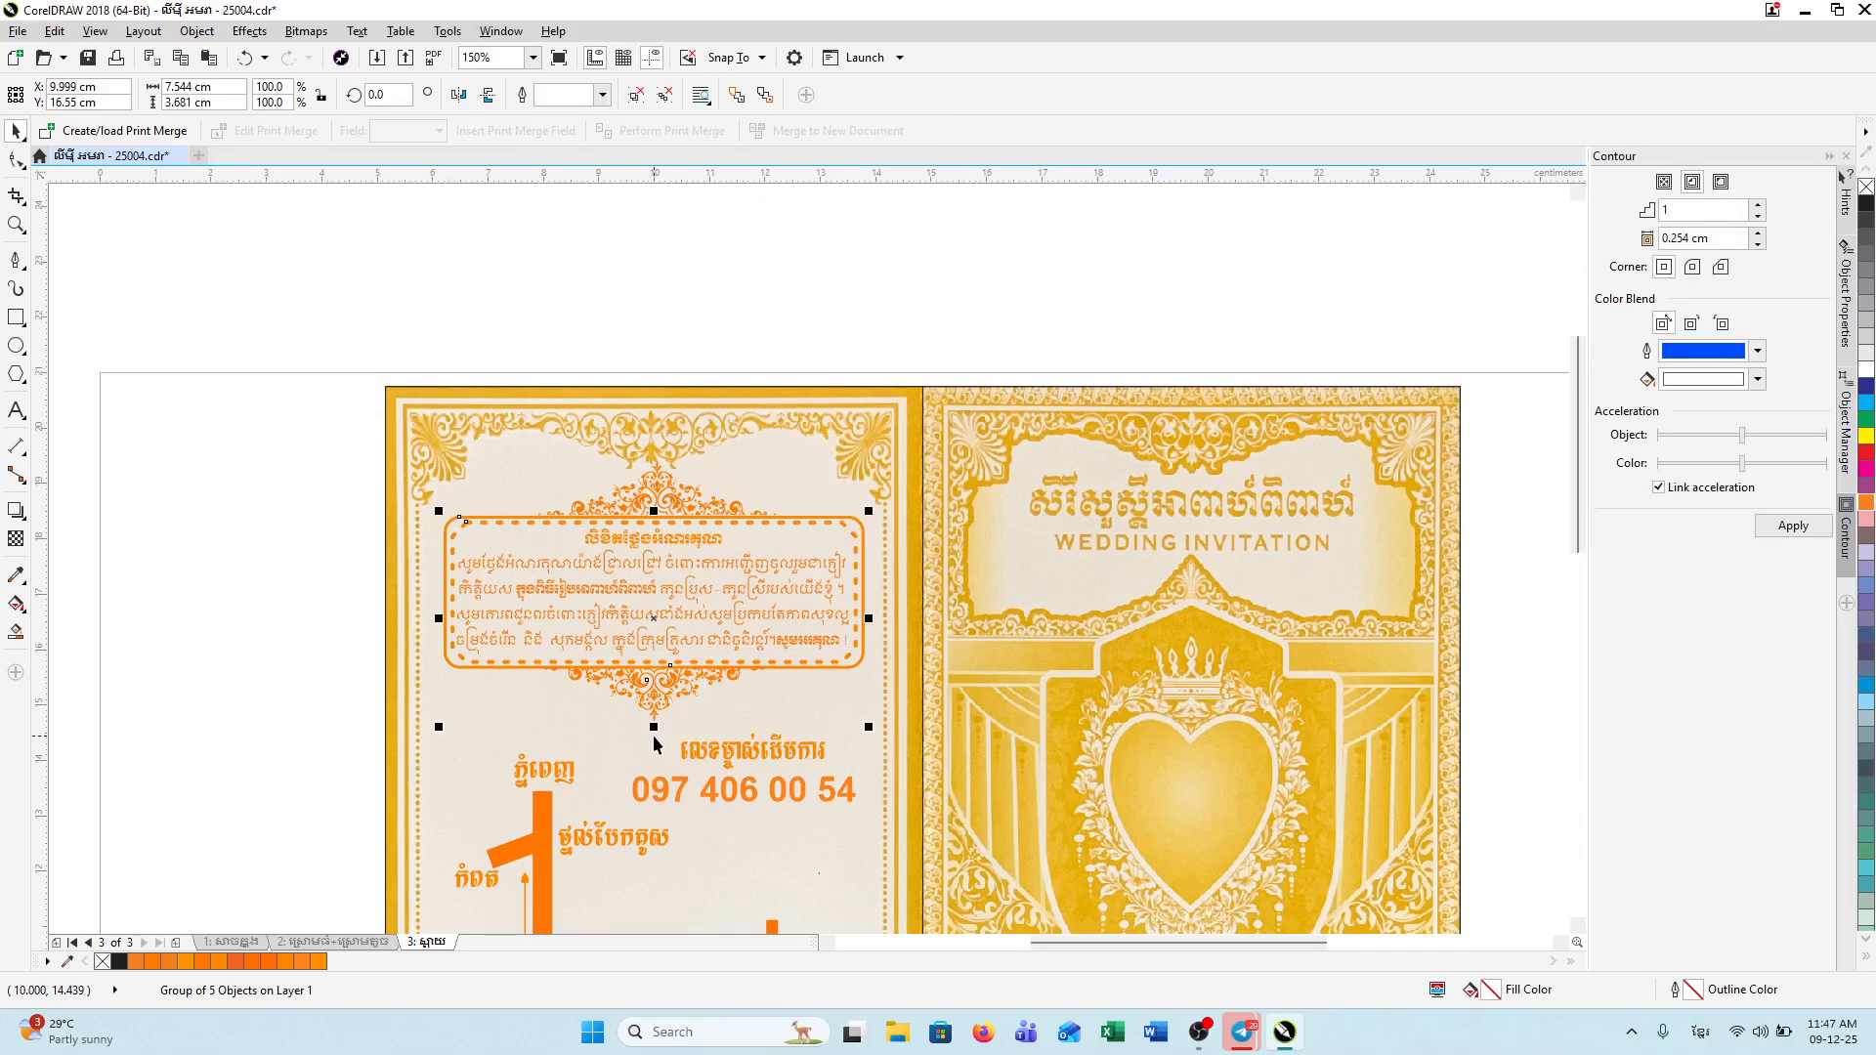
shift+click(669, 487)
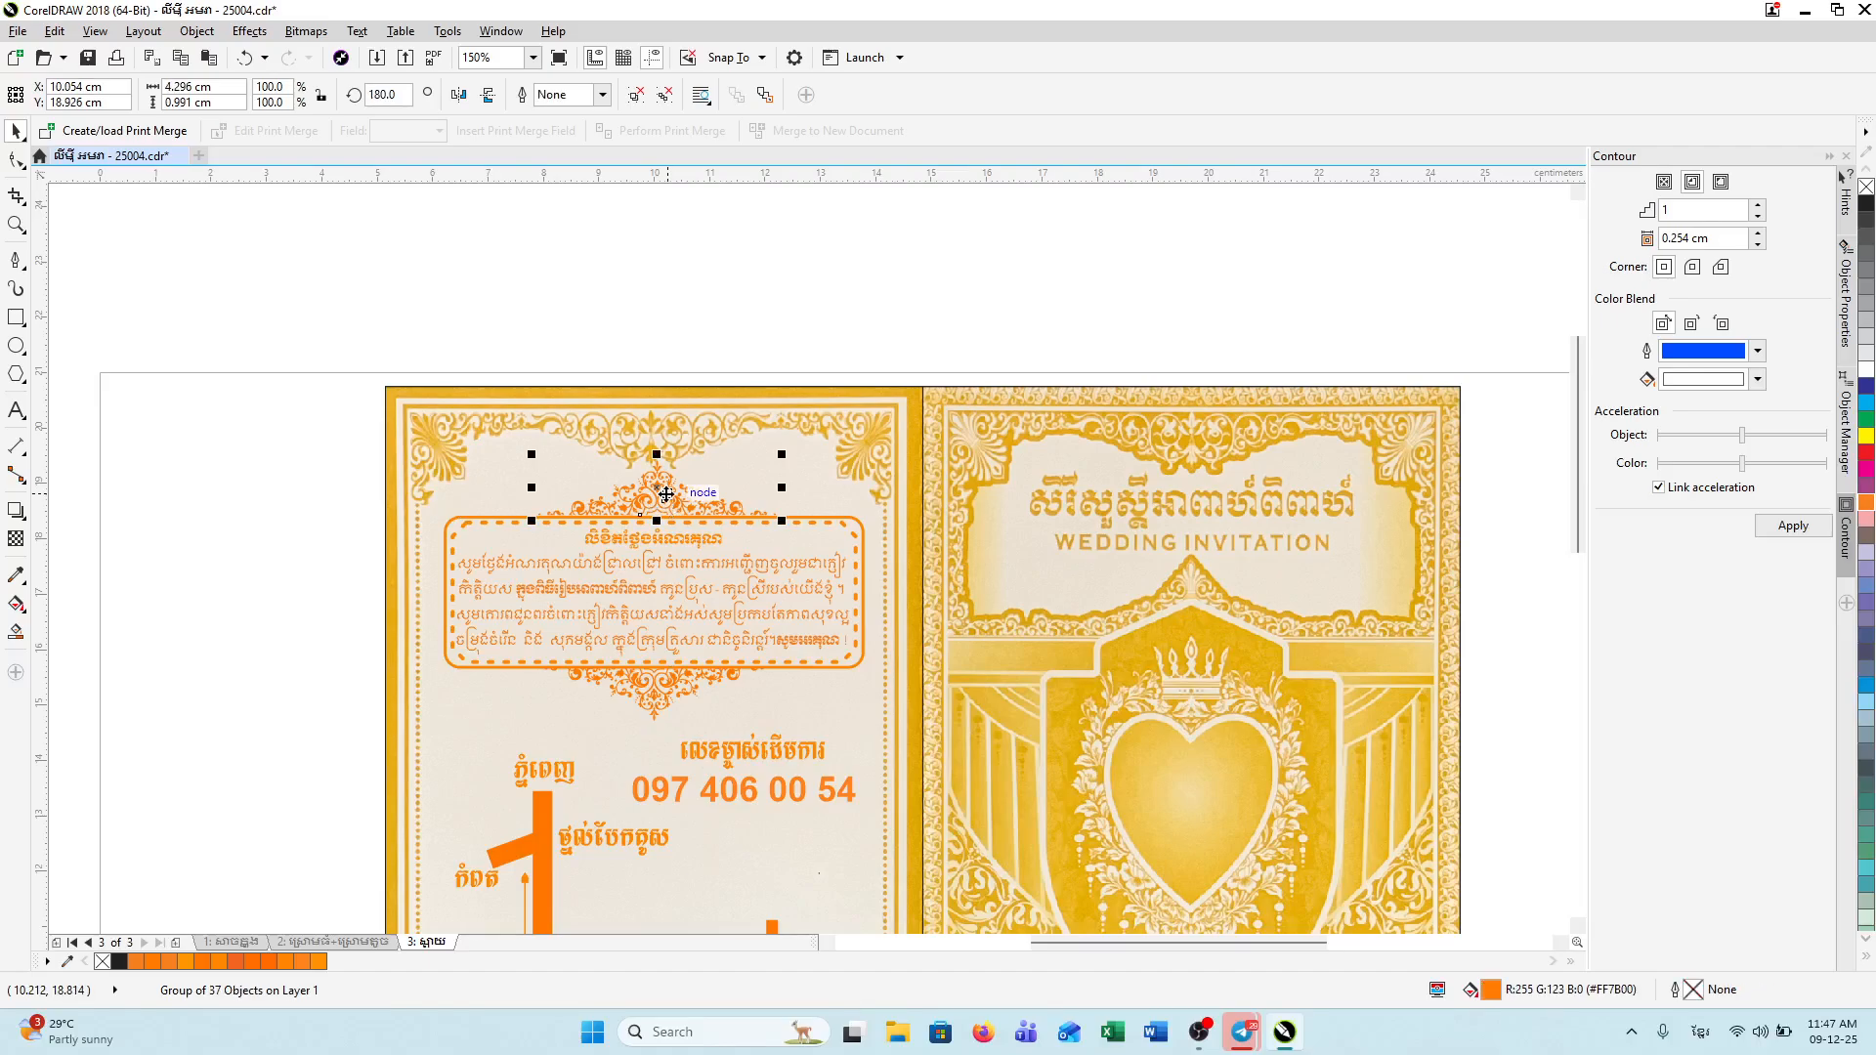
right_click(684, 582)
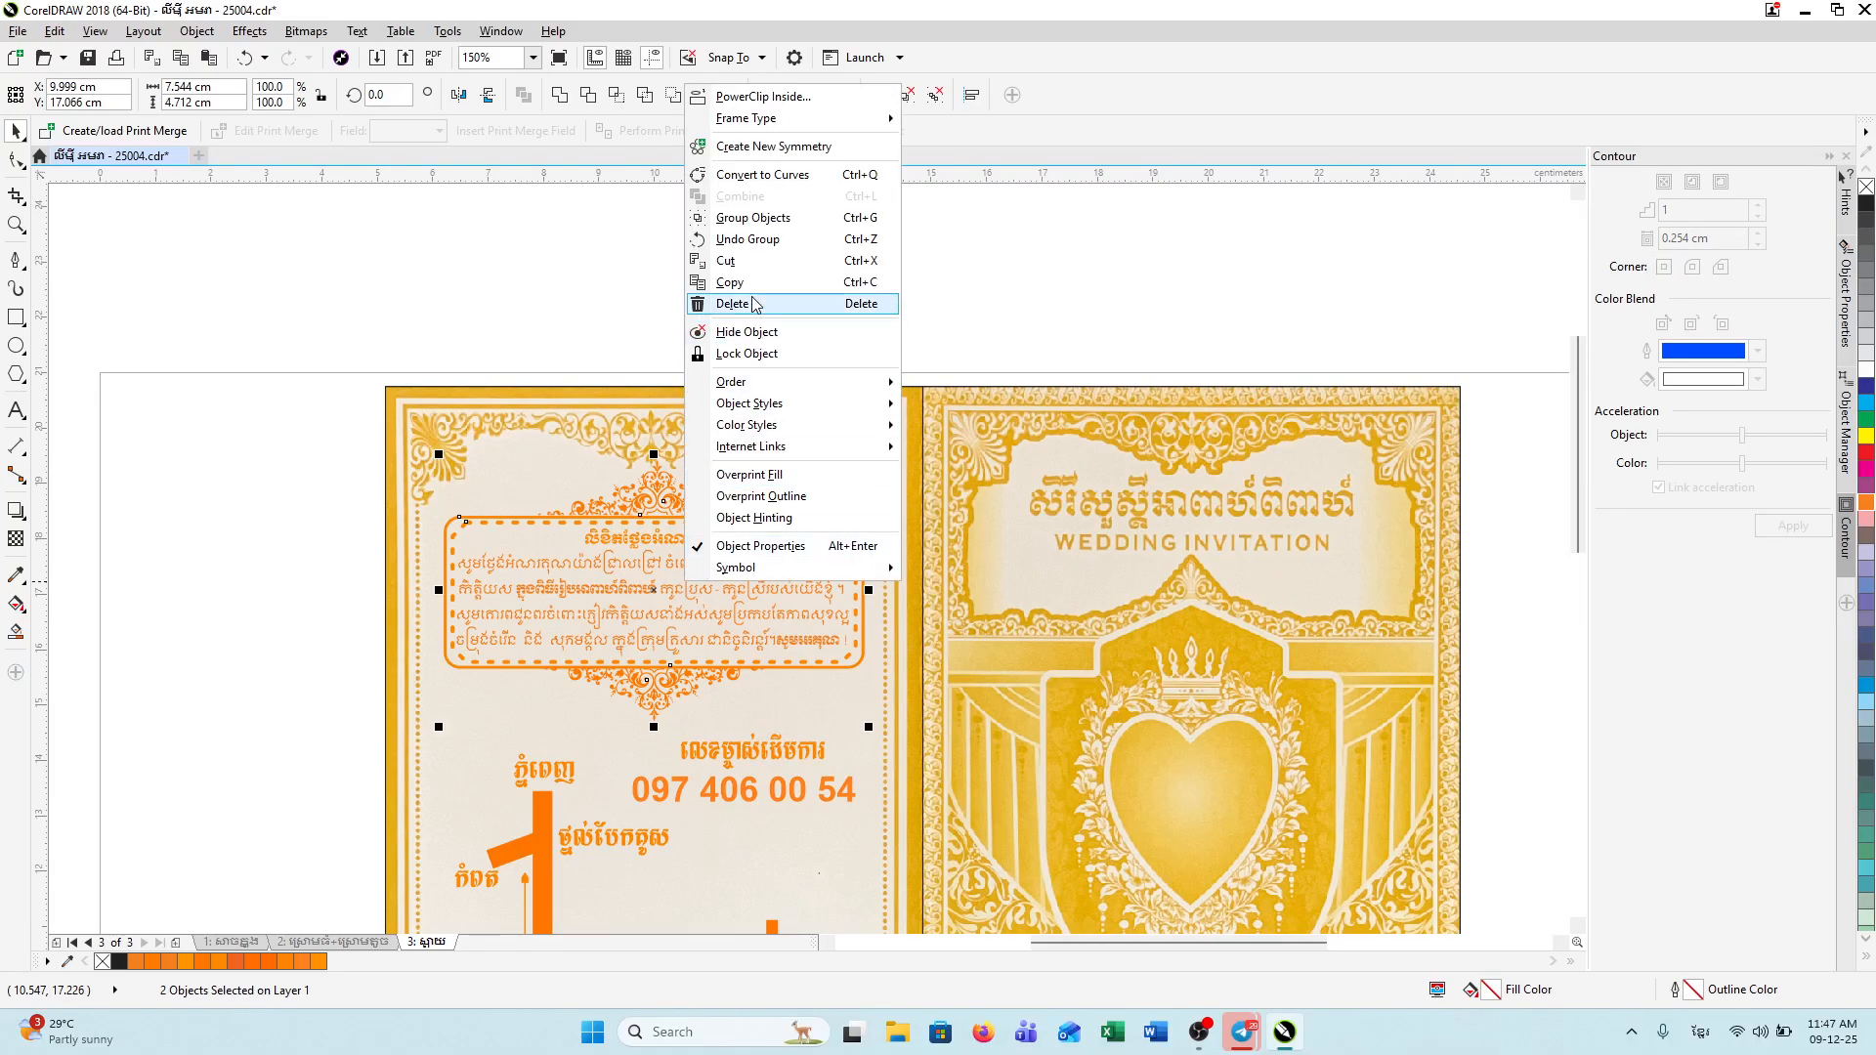
key(Escape)
key(ctrl+g)
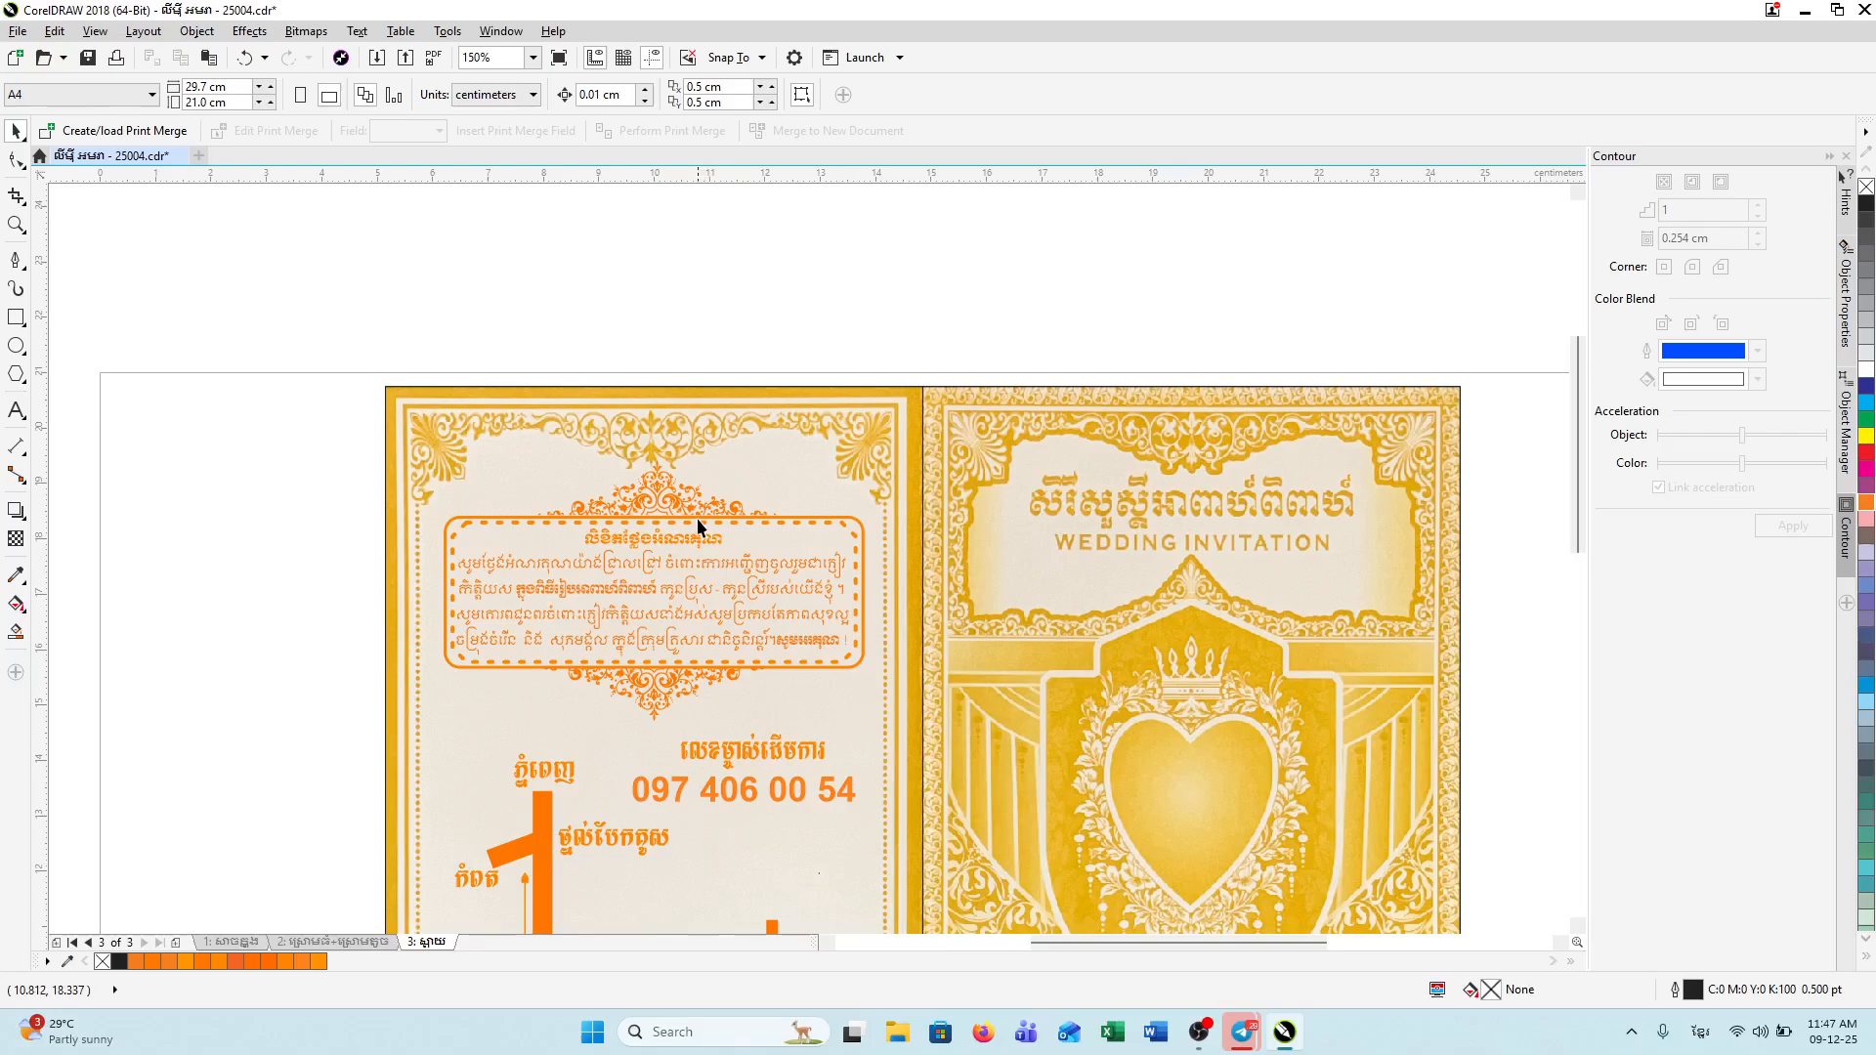
Step: Squeeze the combined block vertically to about 3.94 cm tall
drag(655, 728, 675, 699)
drag(654, 452, 653, 472)
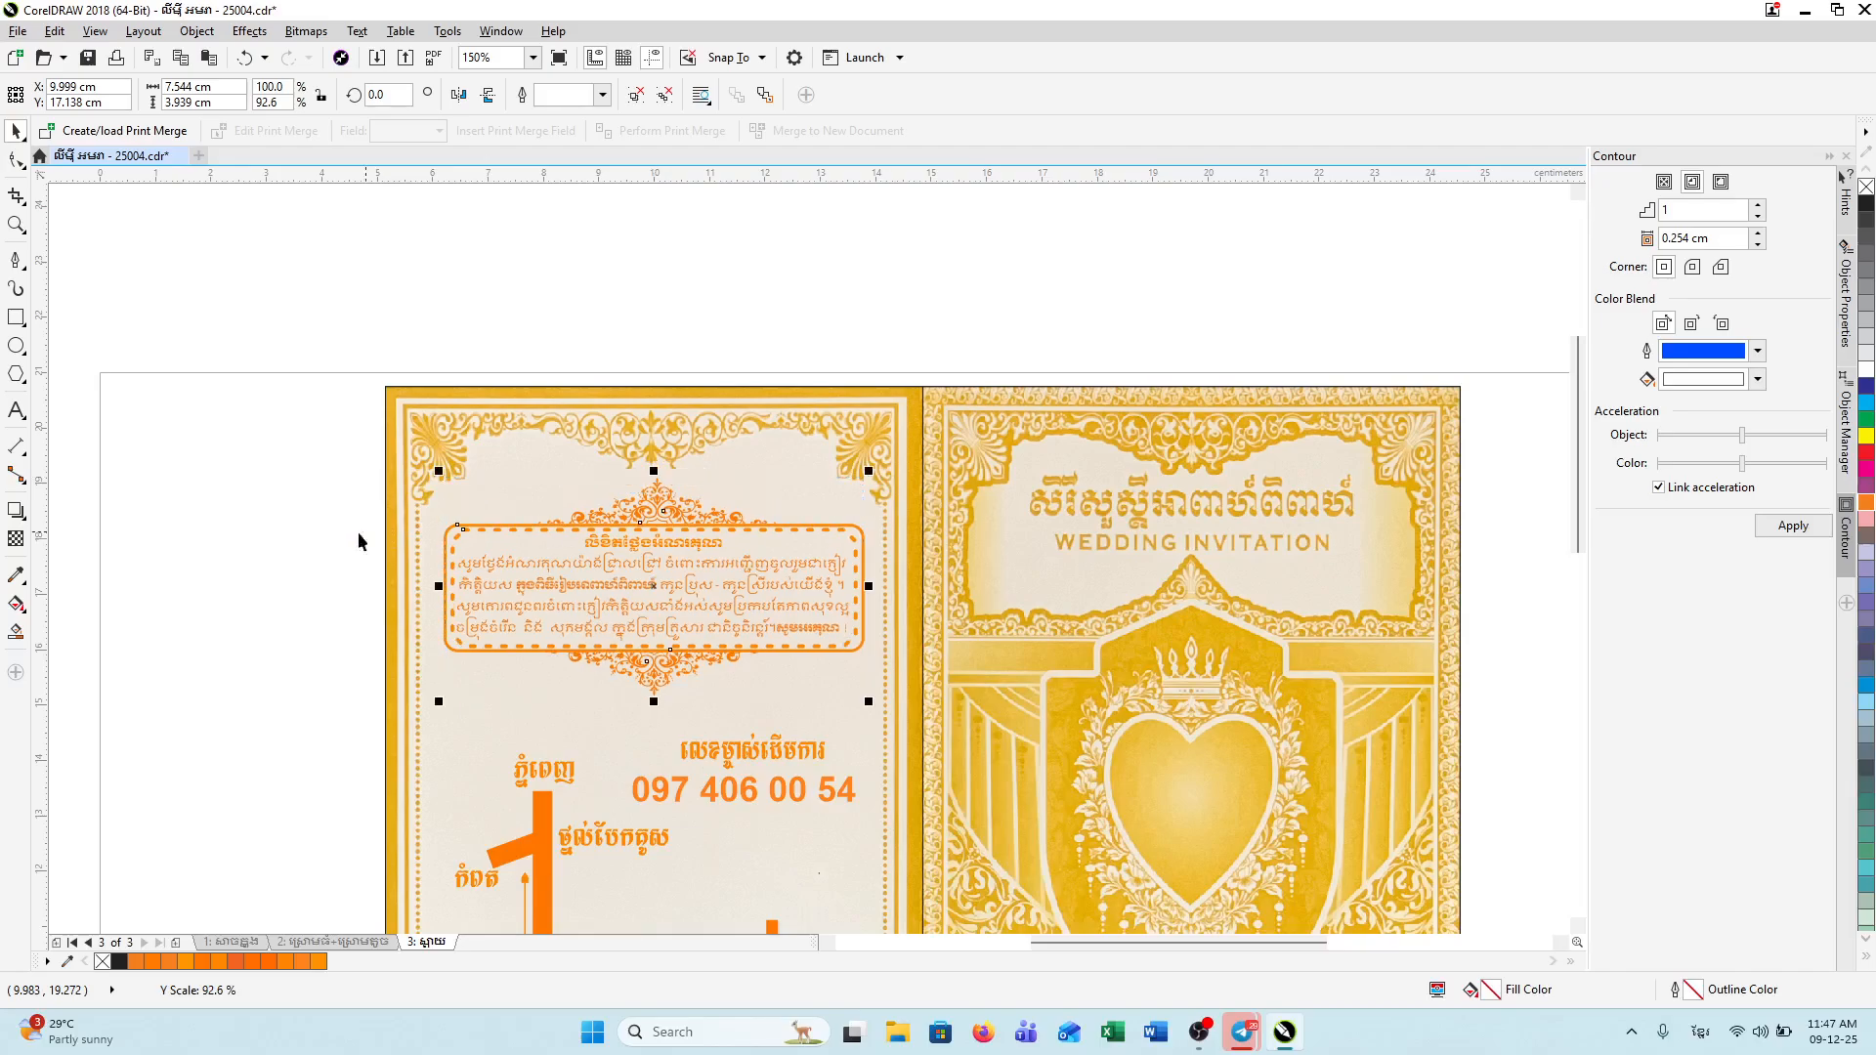
click(352, 532)
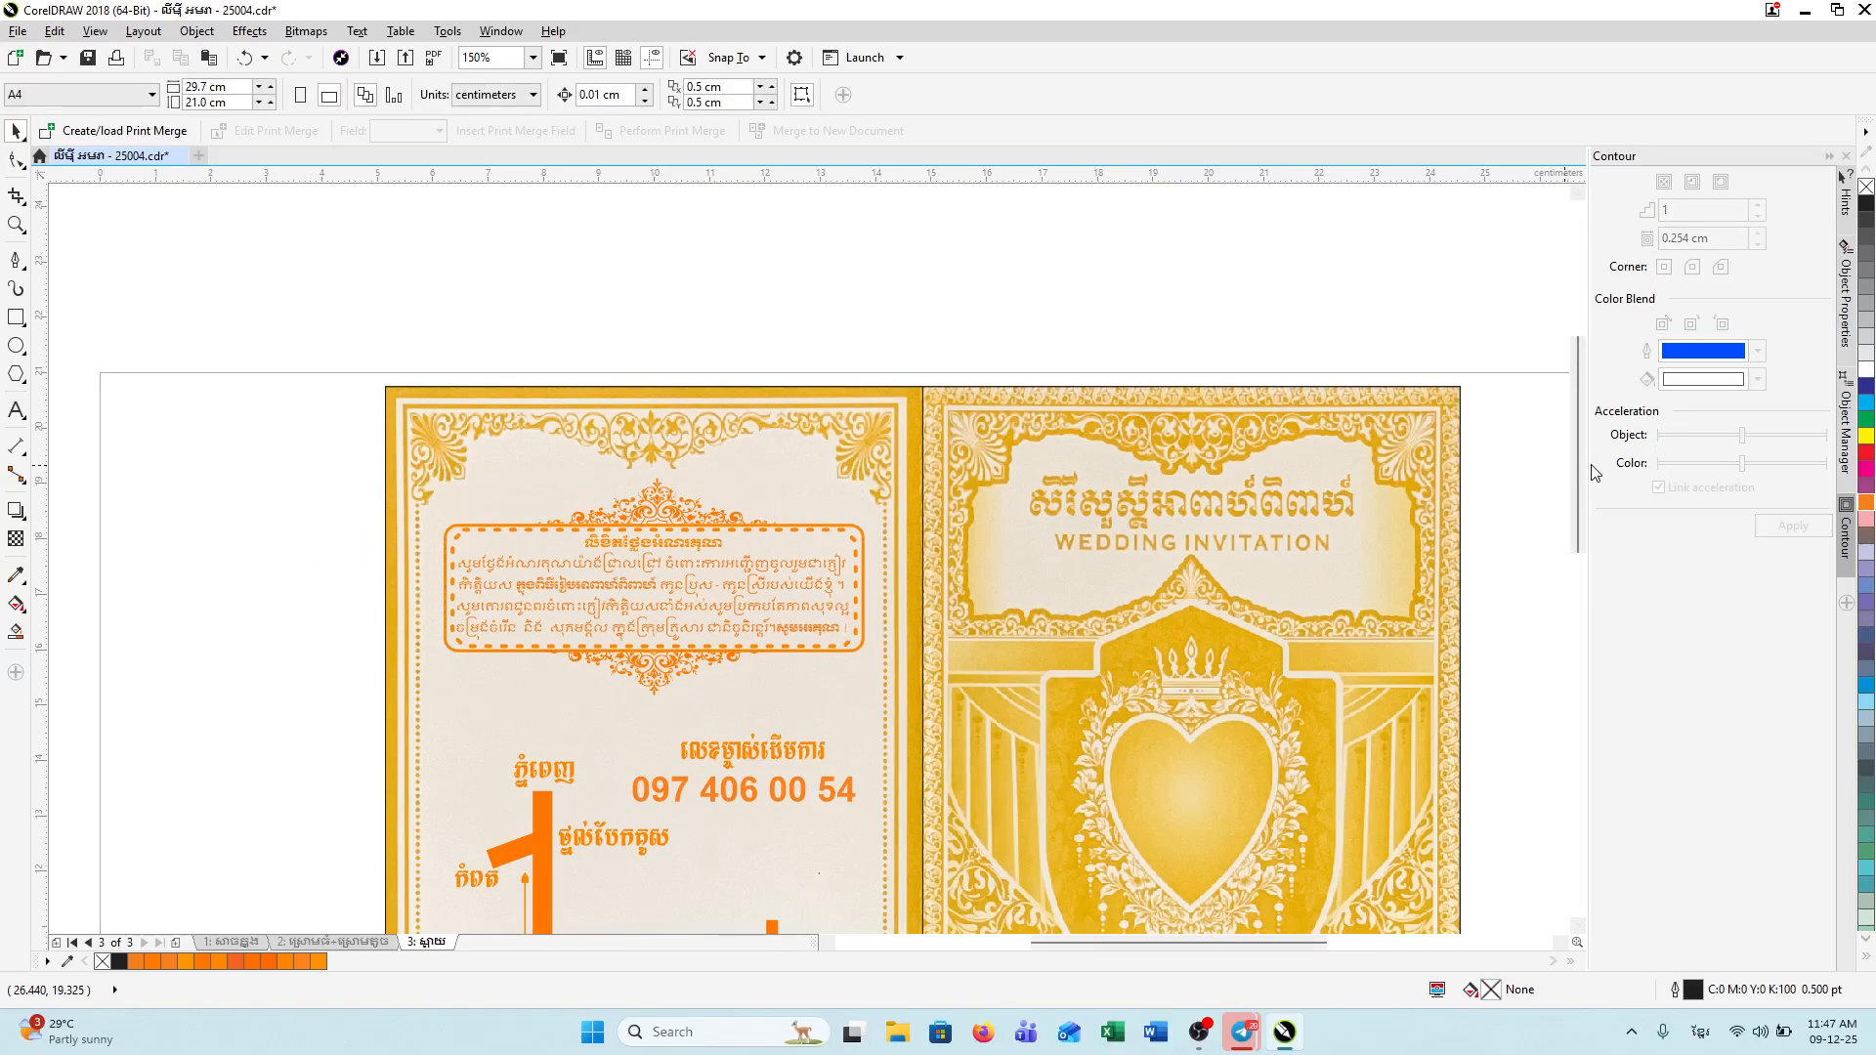
drag(1580, 469, 1580, 550)
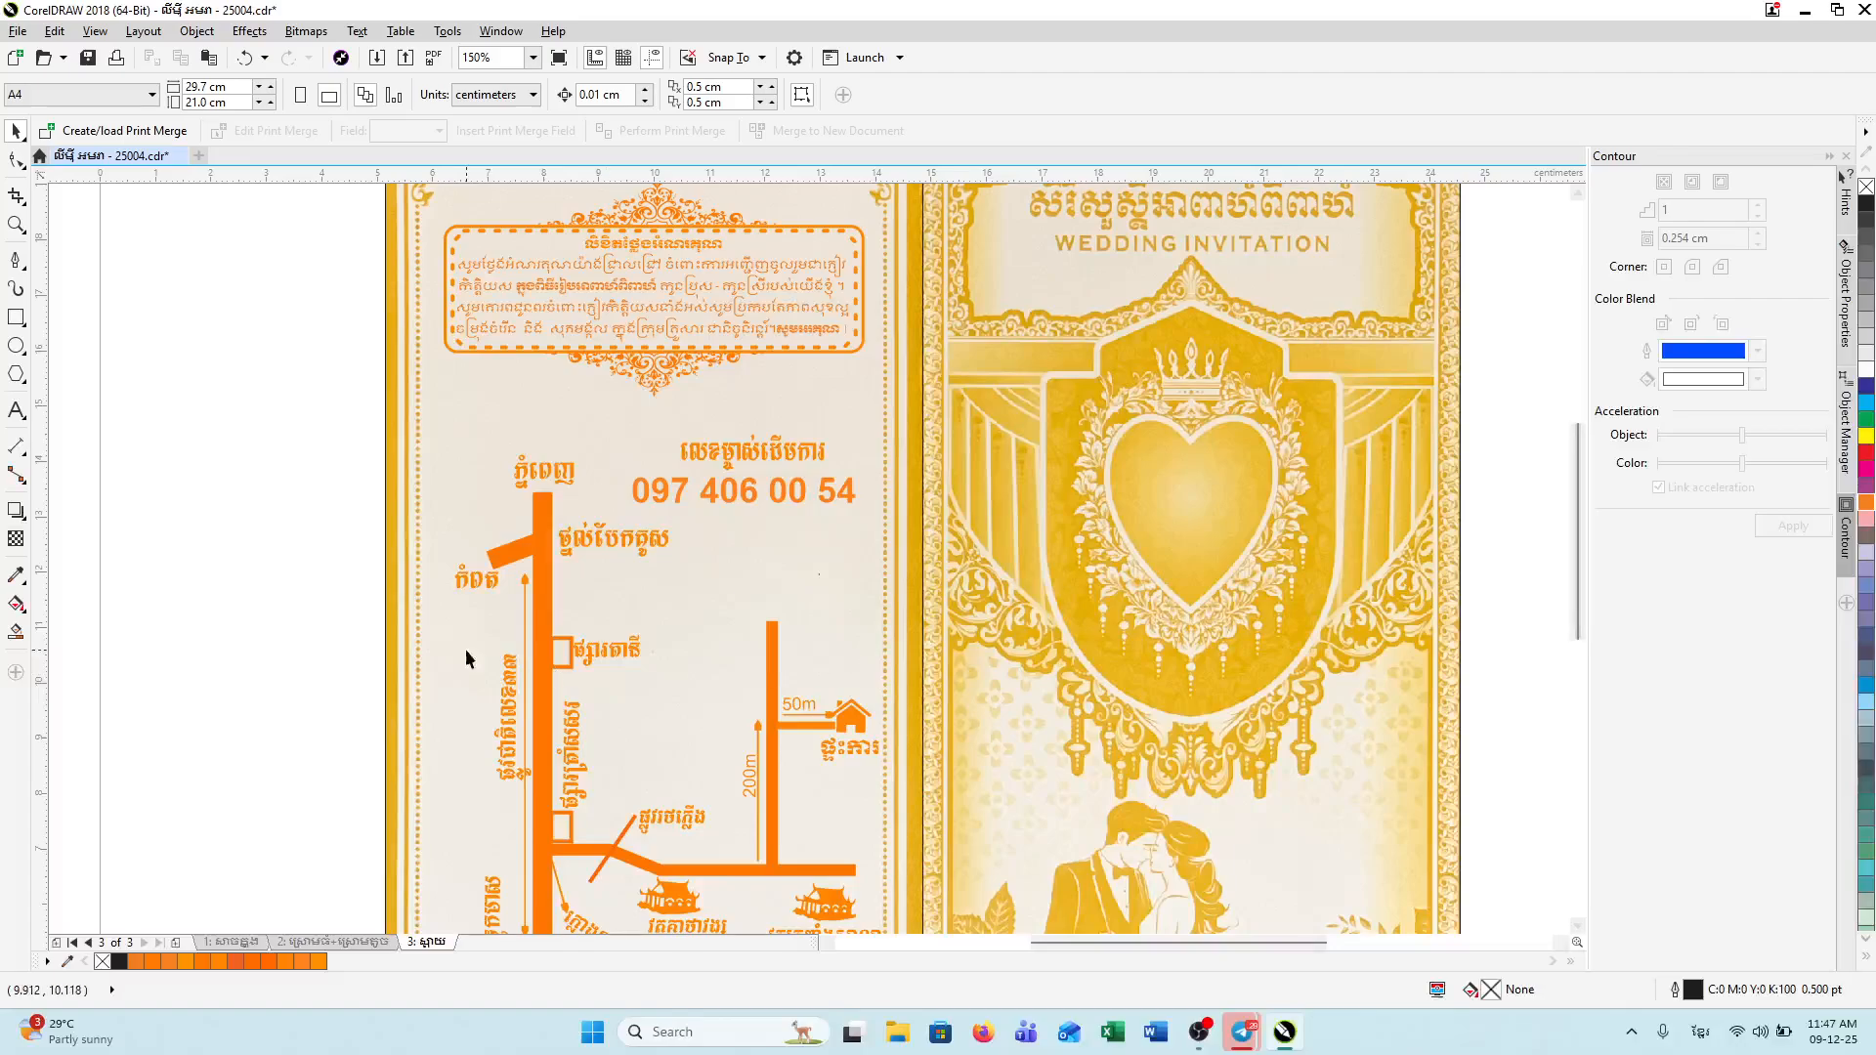
Step: Draw a horizontal line below the map with arrowheads on both ends
click(18, 263)
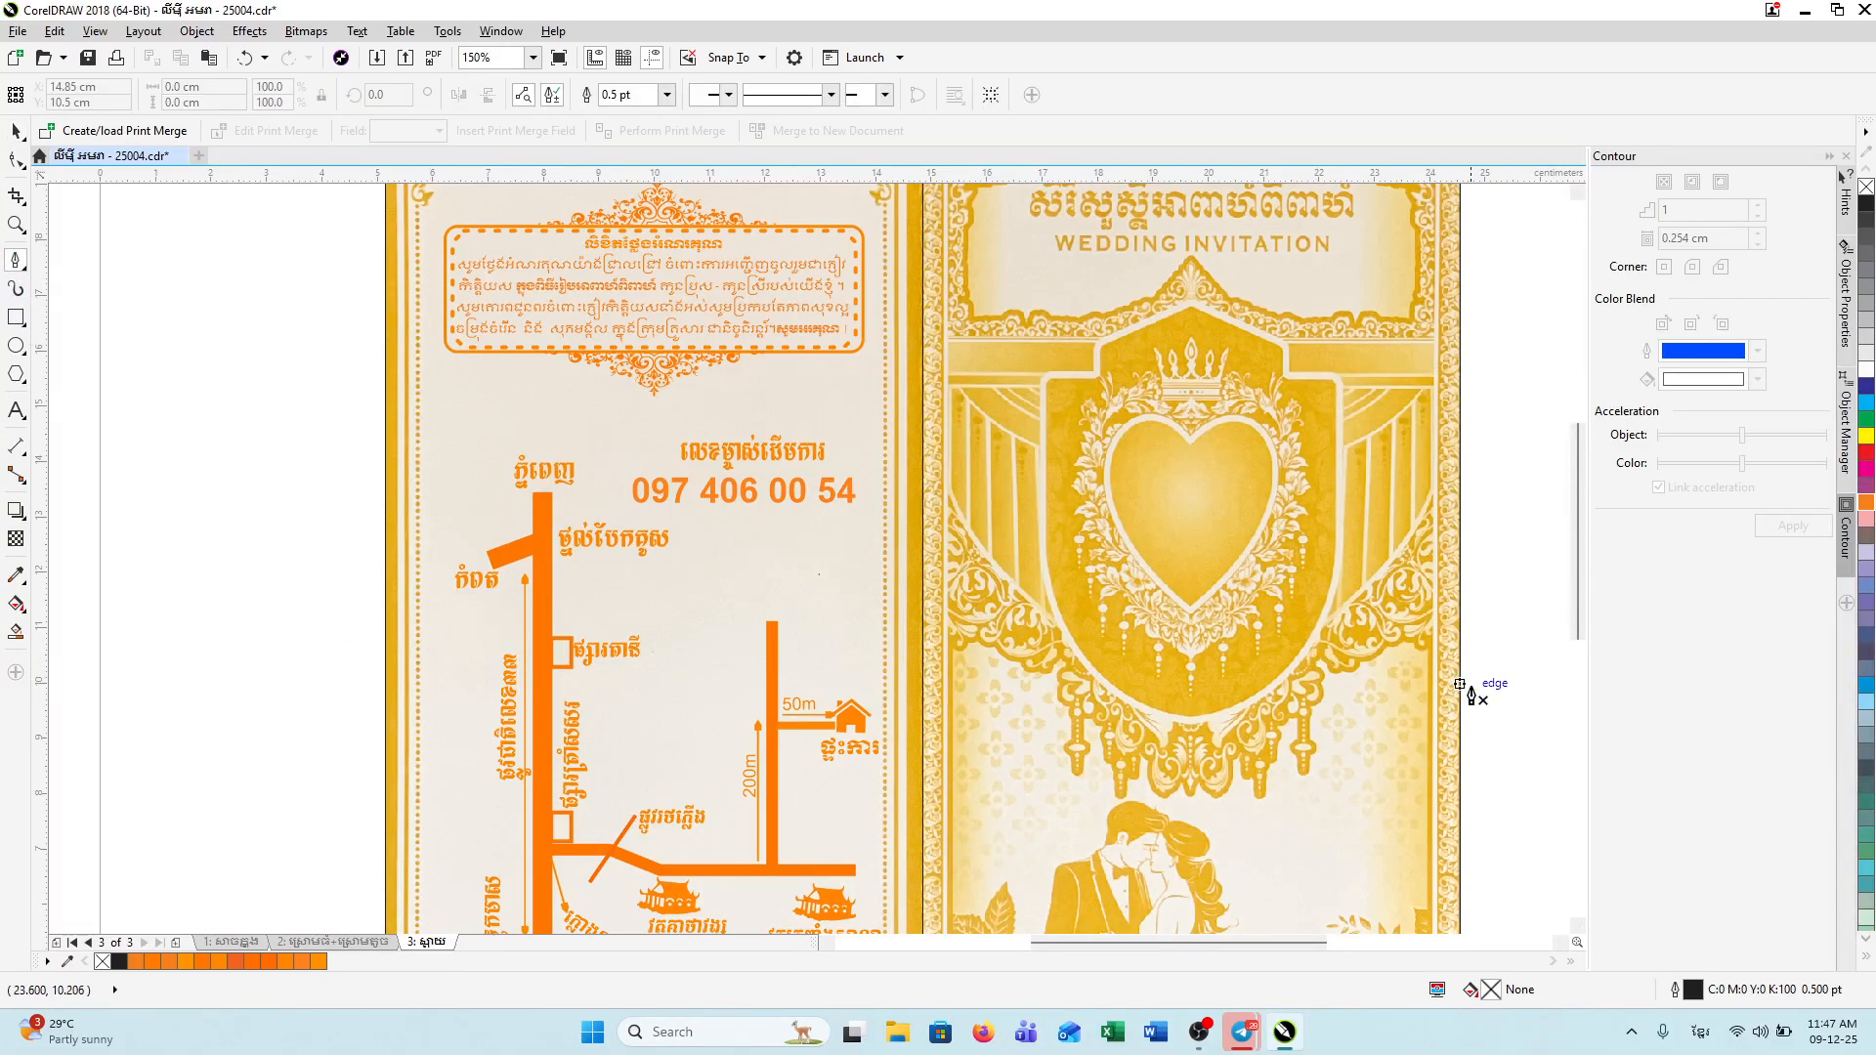
drag(1575, 613, 1580, 733)
click(565, 675)
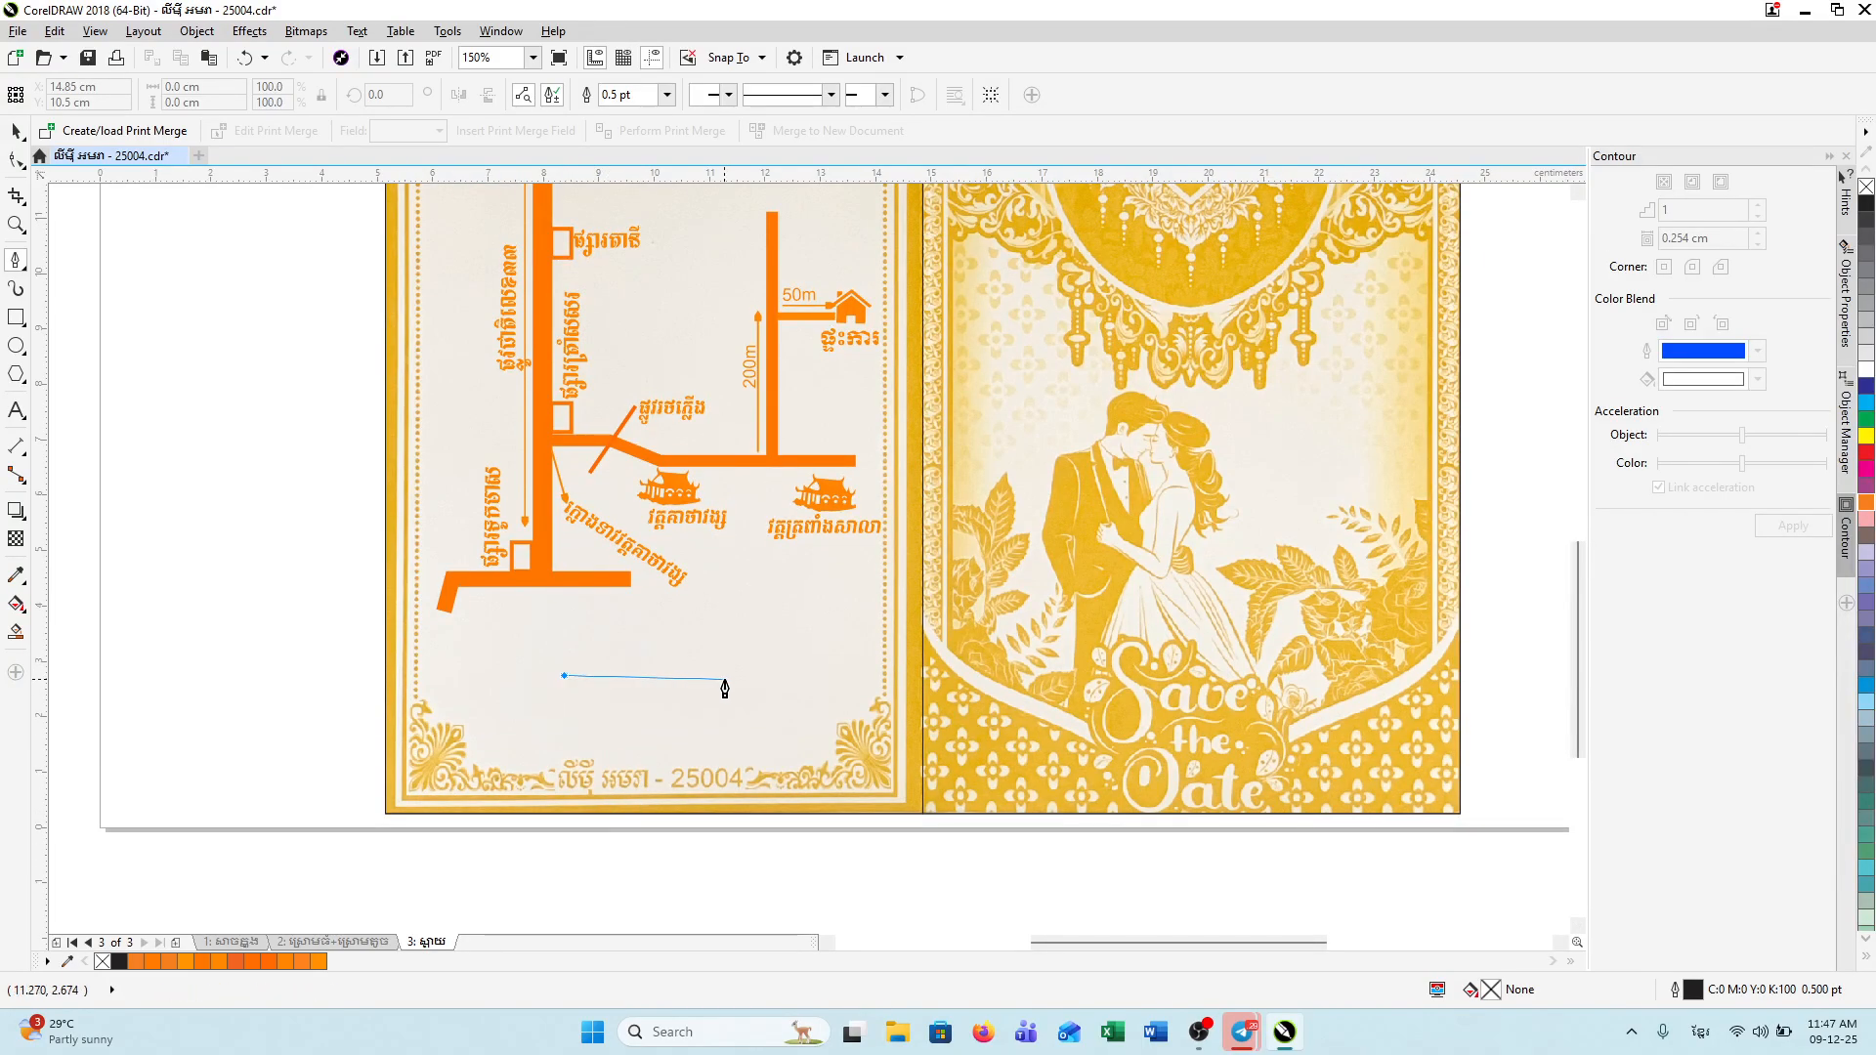
click(745, 676)
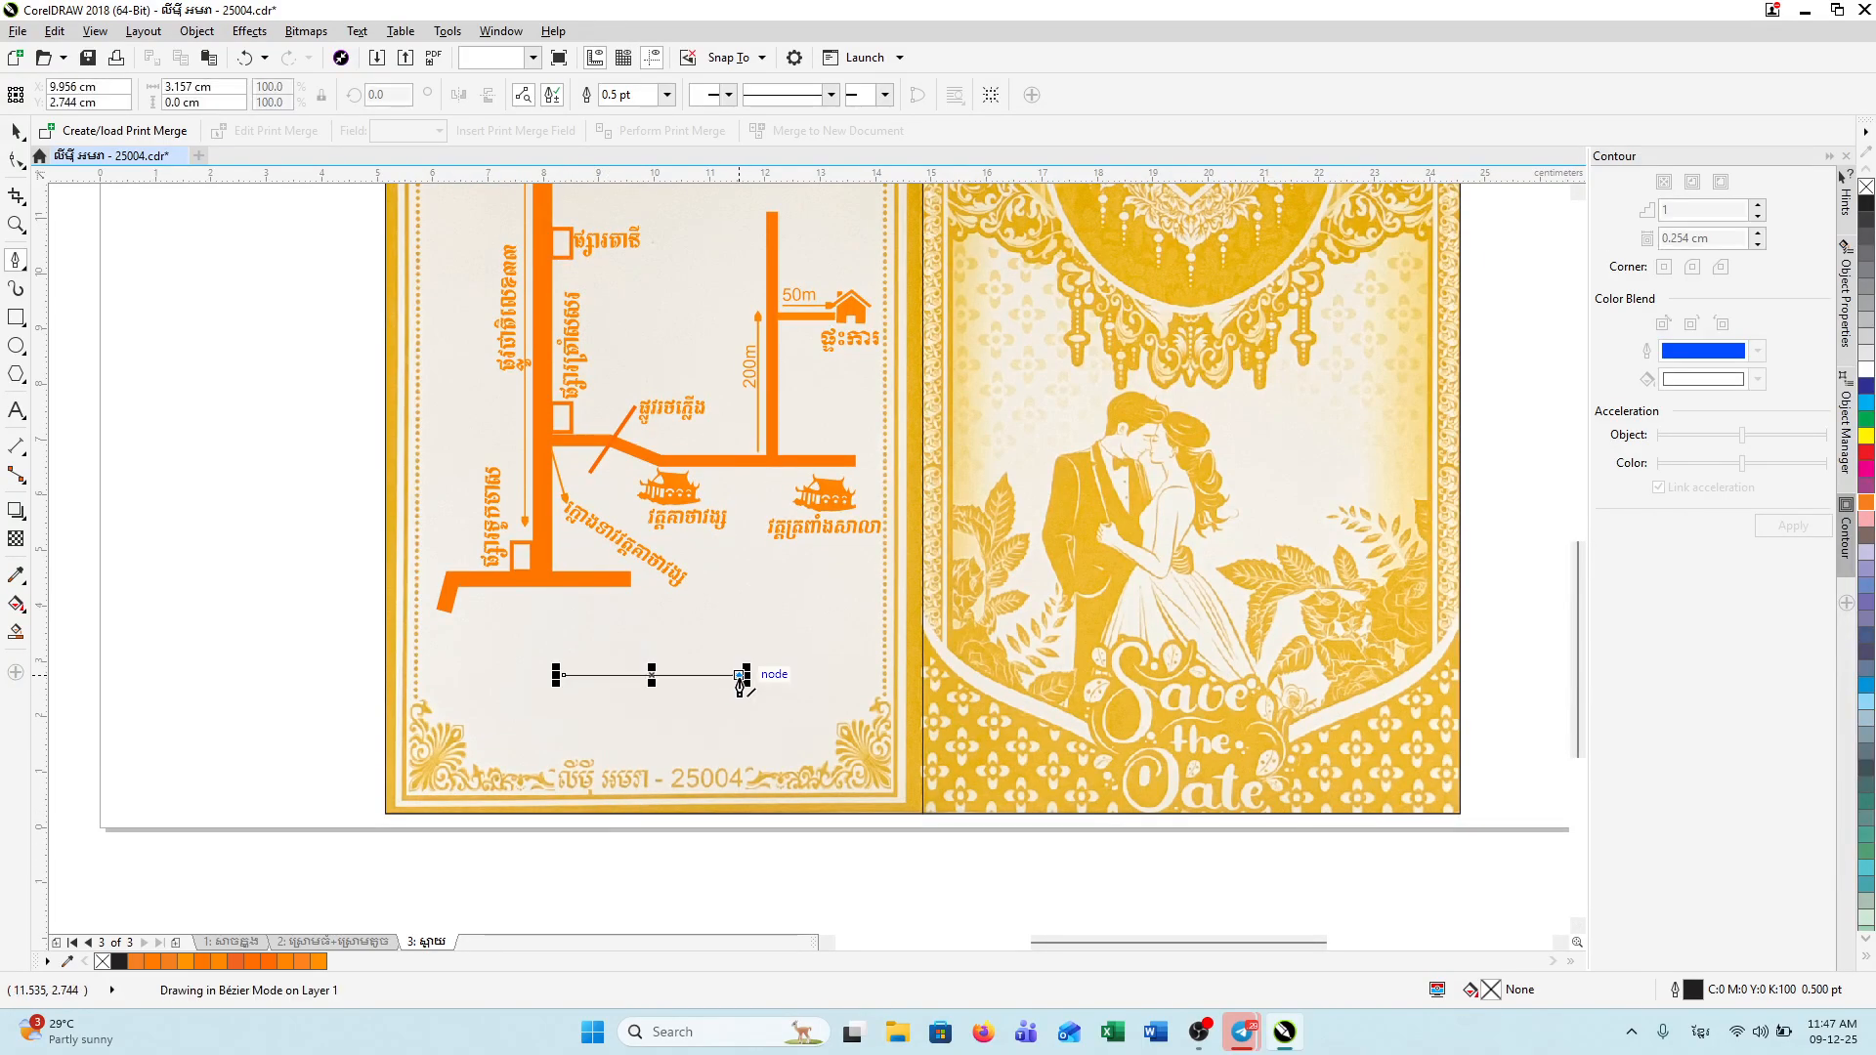
click(885, 95)
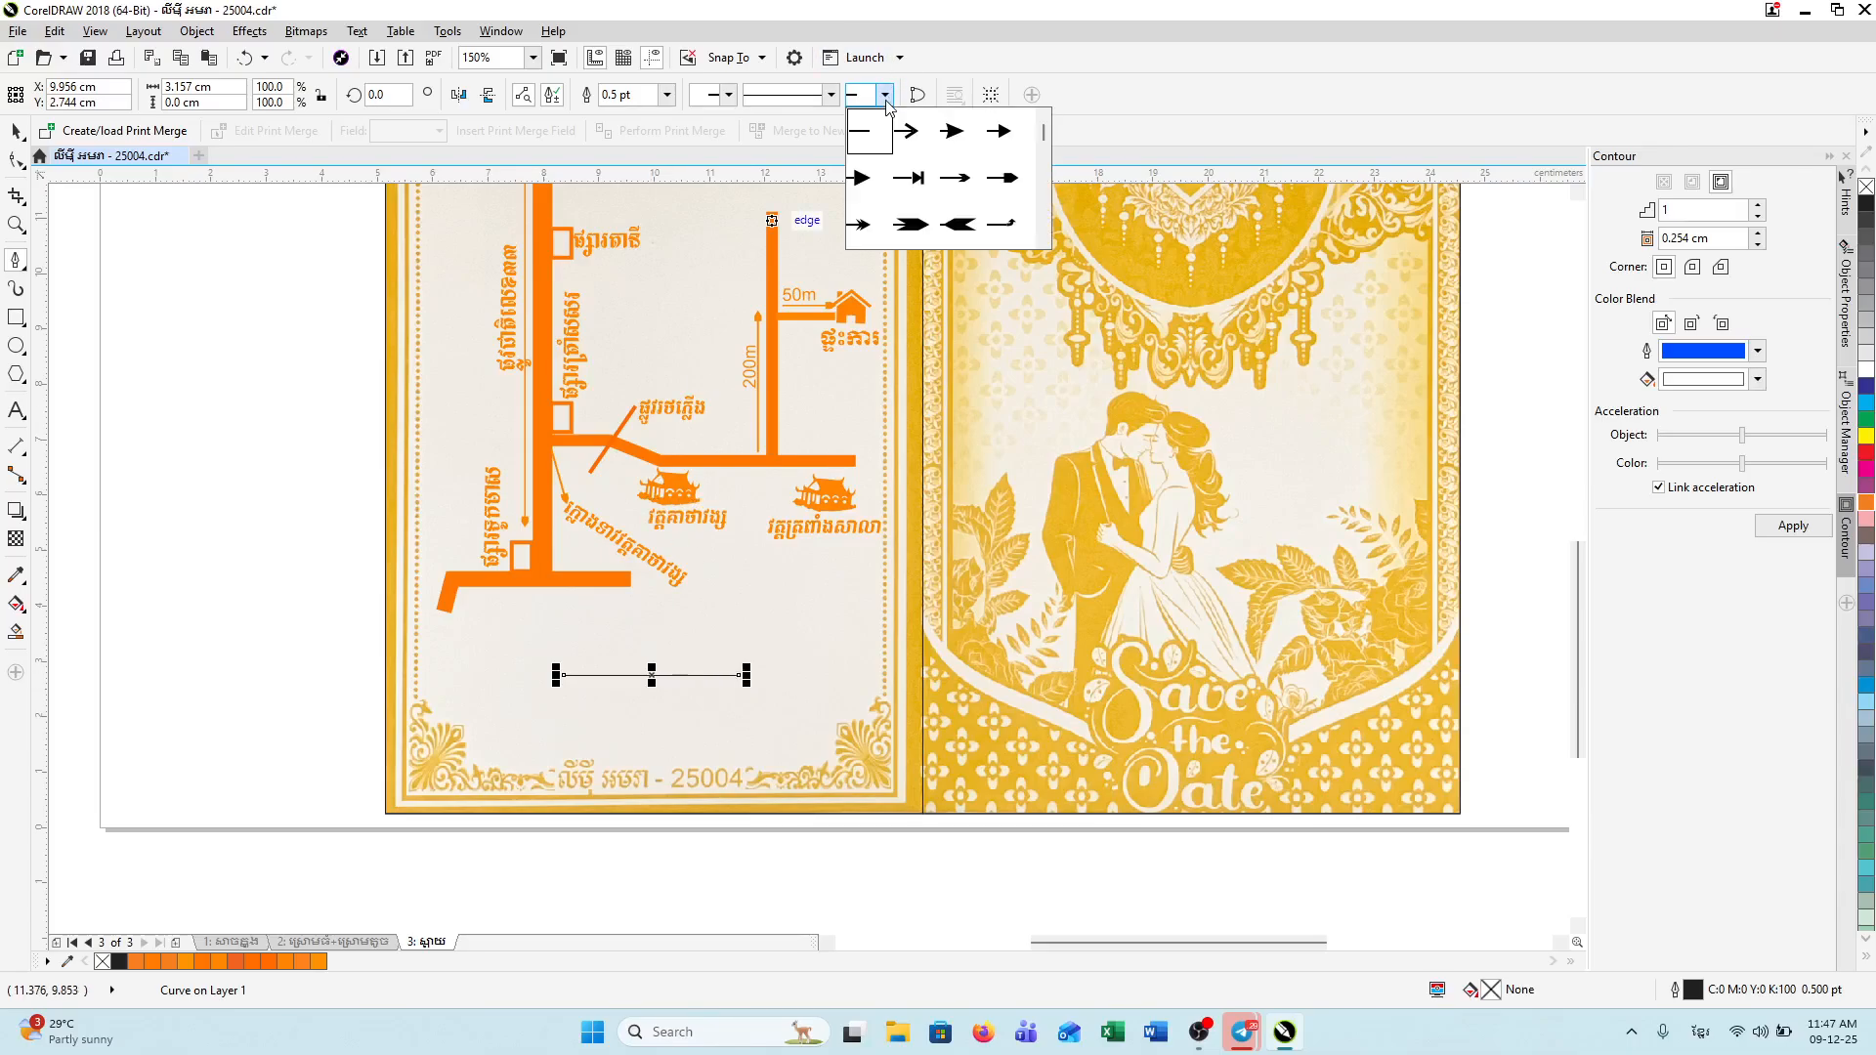
click(999, 178)
click(727, 95)
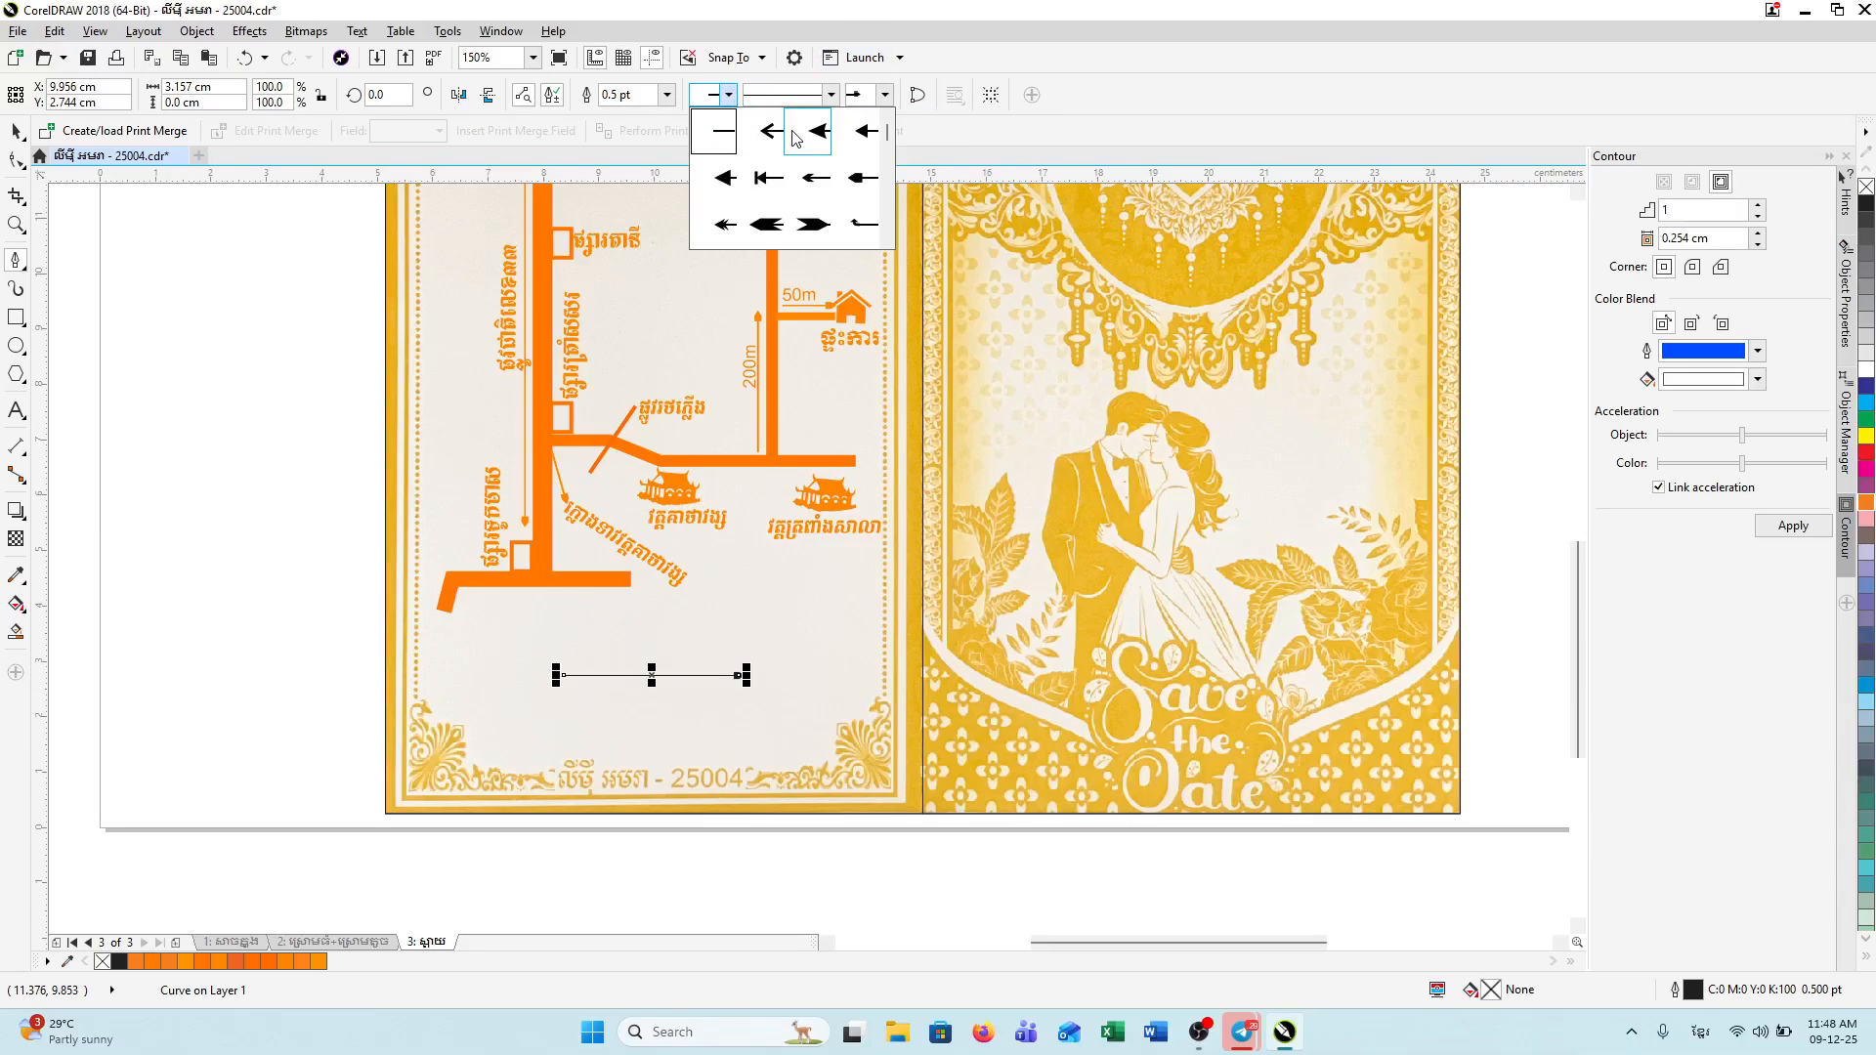
click(863, 177)
Step: Thicken the arrow line to 2.0 pt
click(665, 102)
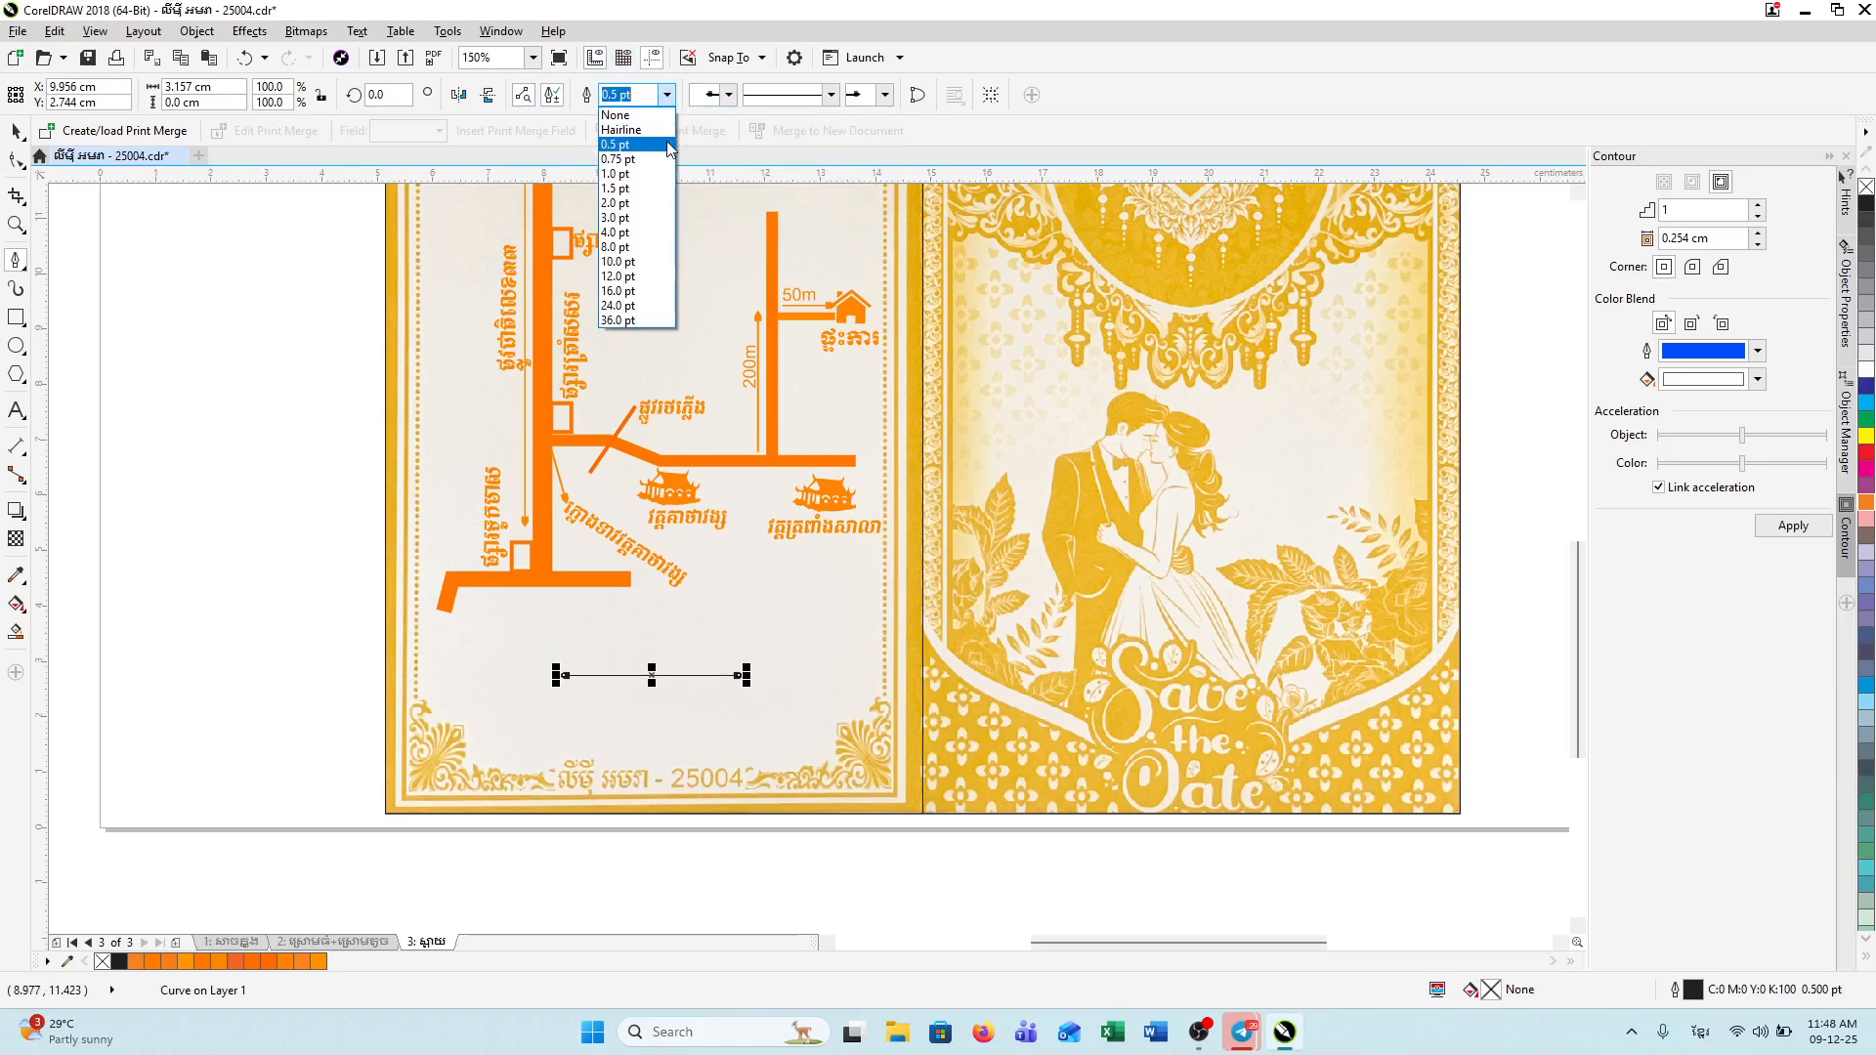
click(652, 203)
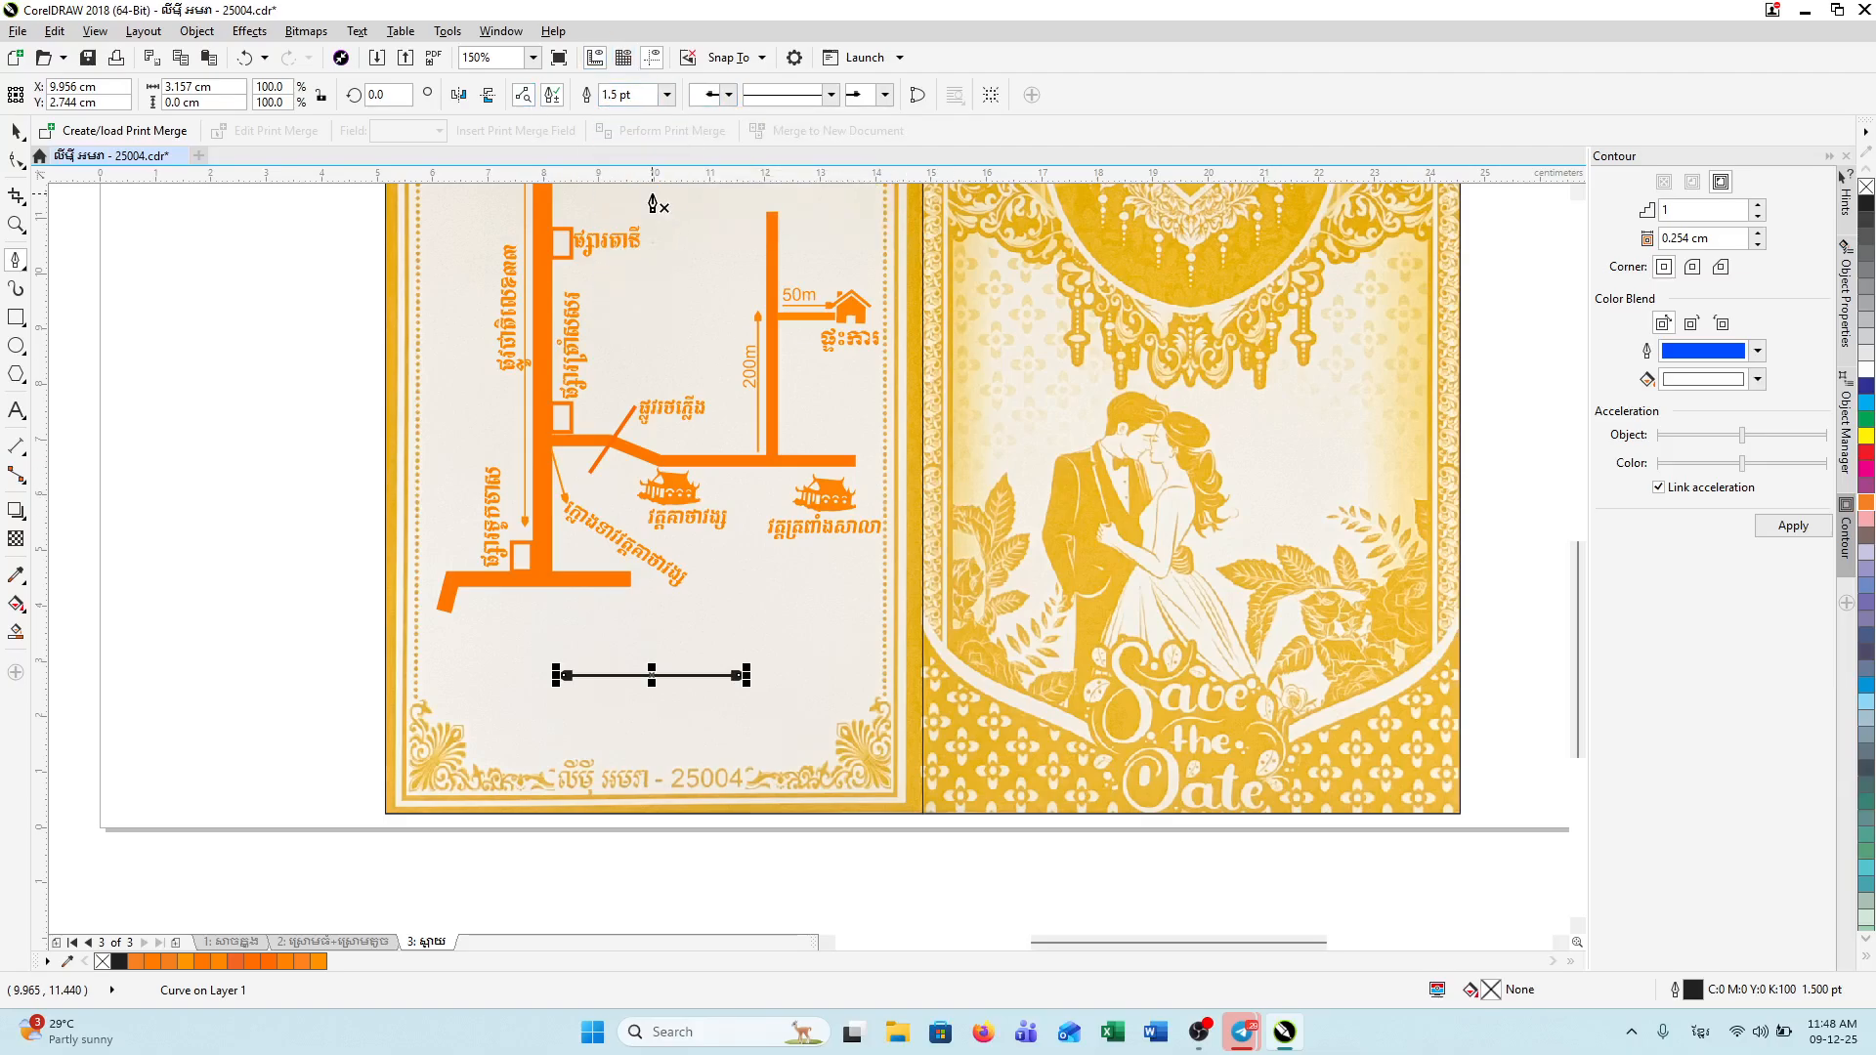
click(667, 96)
click(1154, 458)
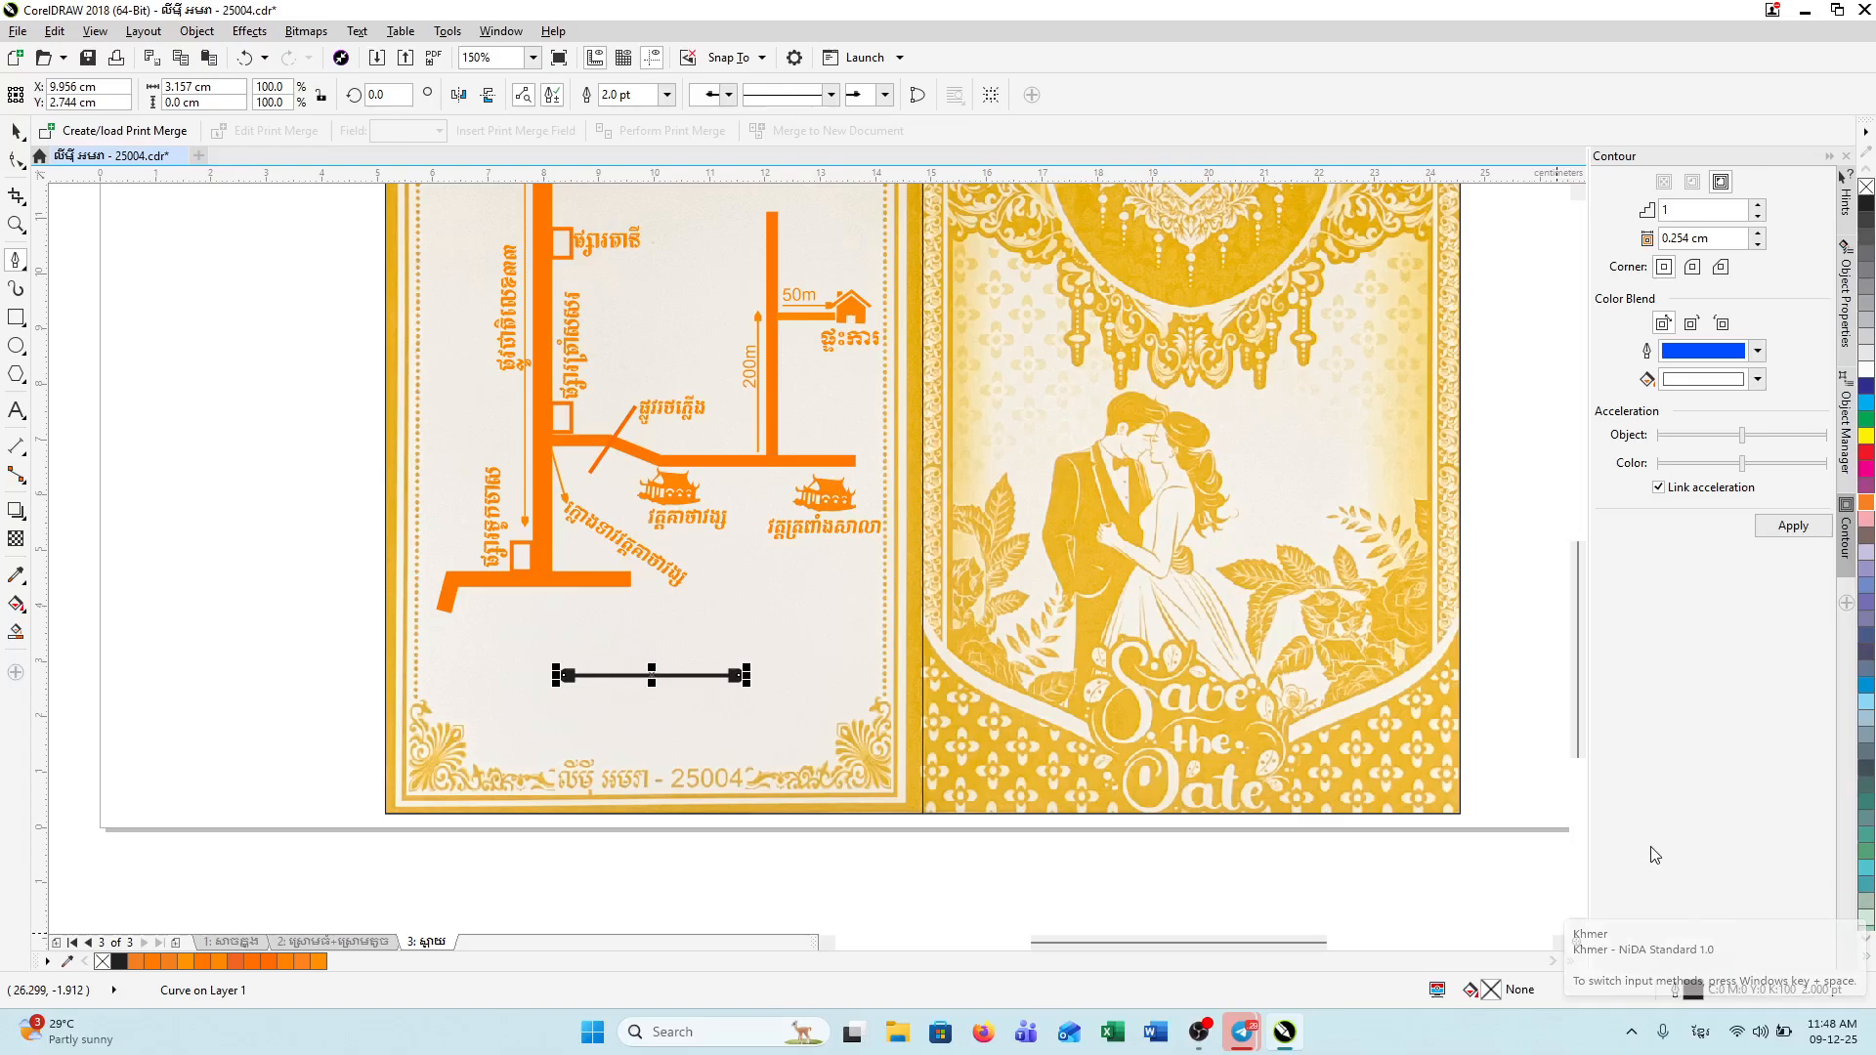
Step: Color the arrow's outline bright orange #FF9500
double_click(1691, 990)
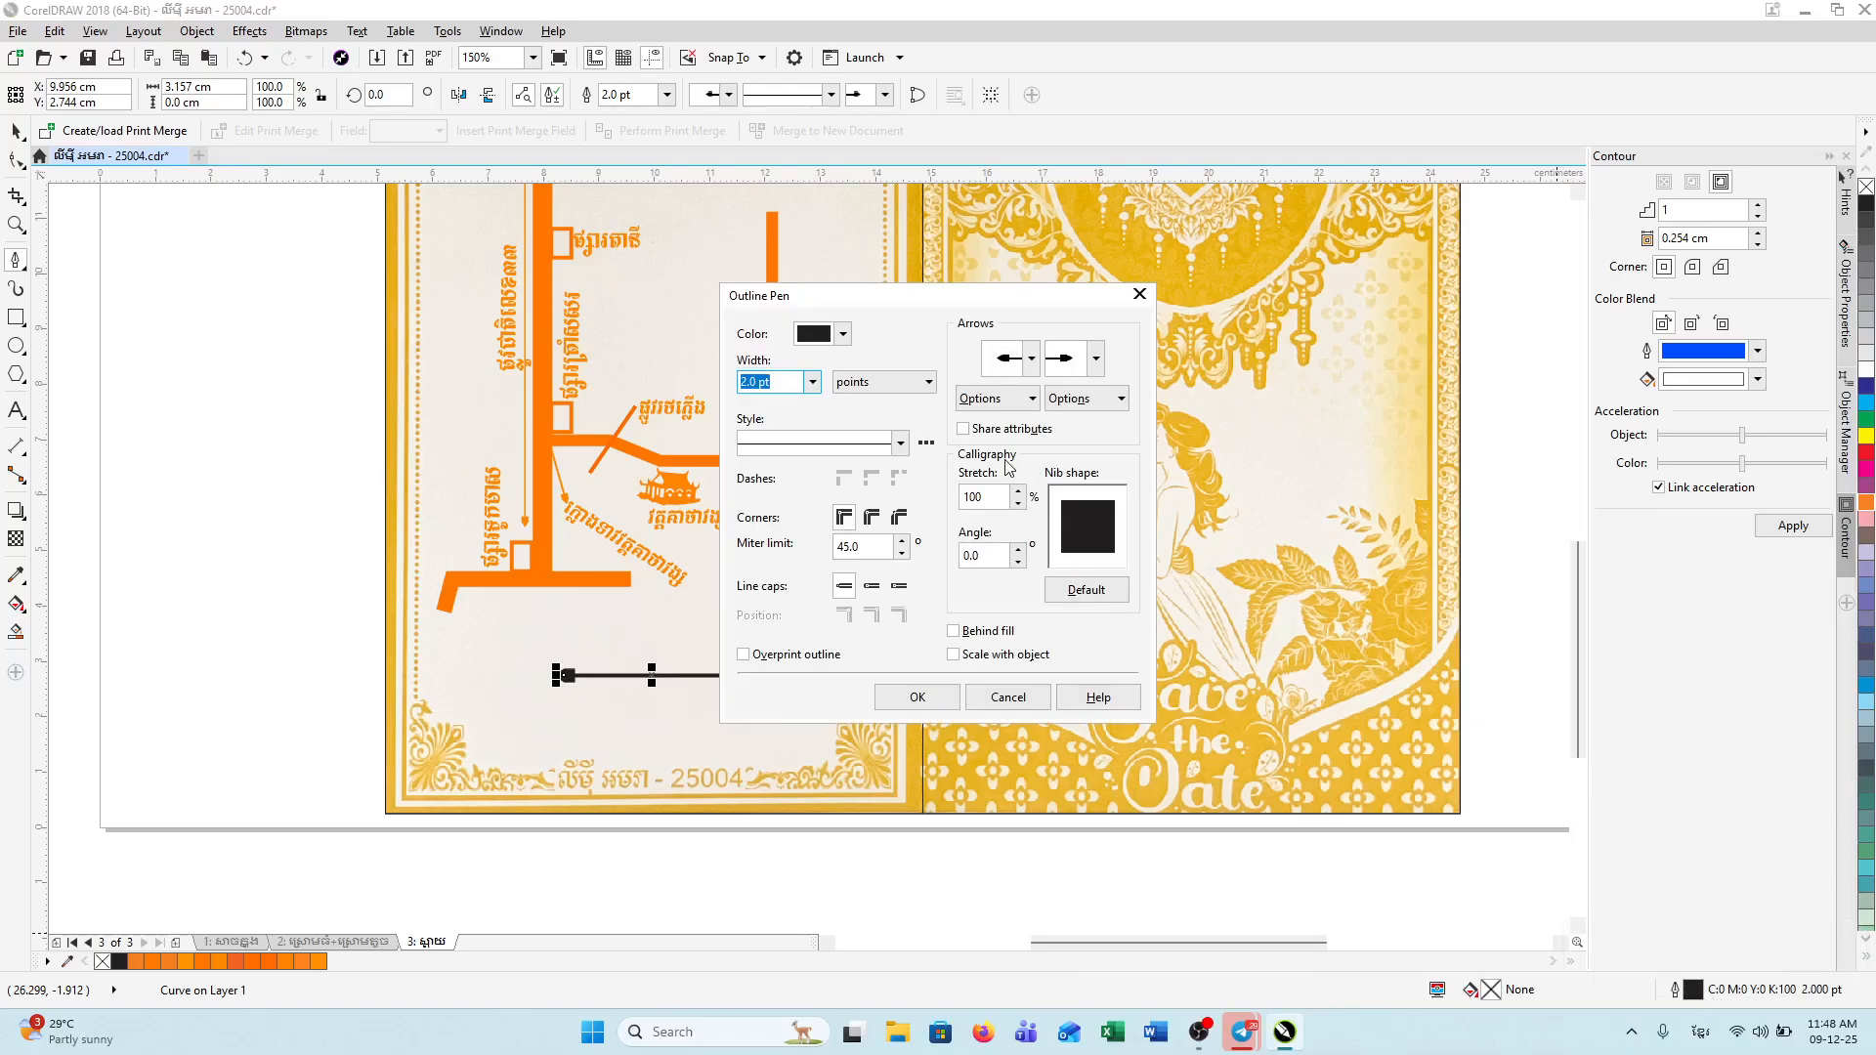
click(840, 333)
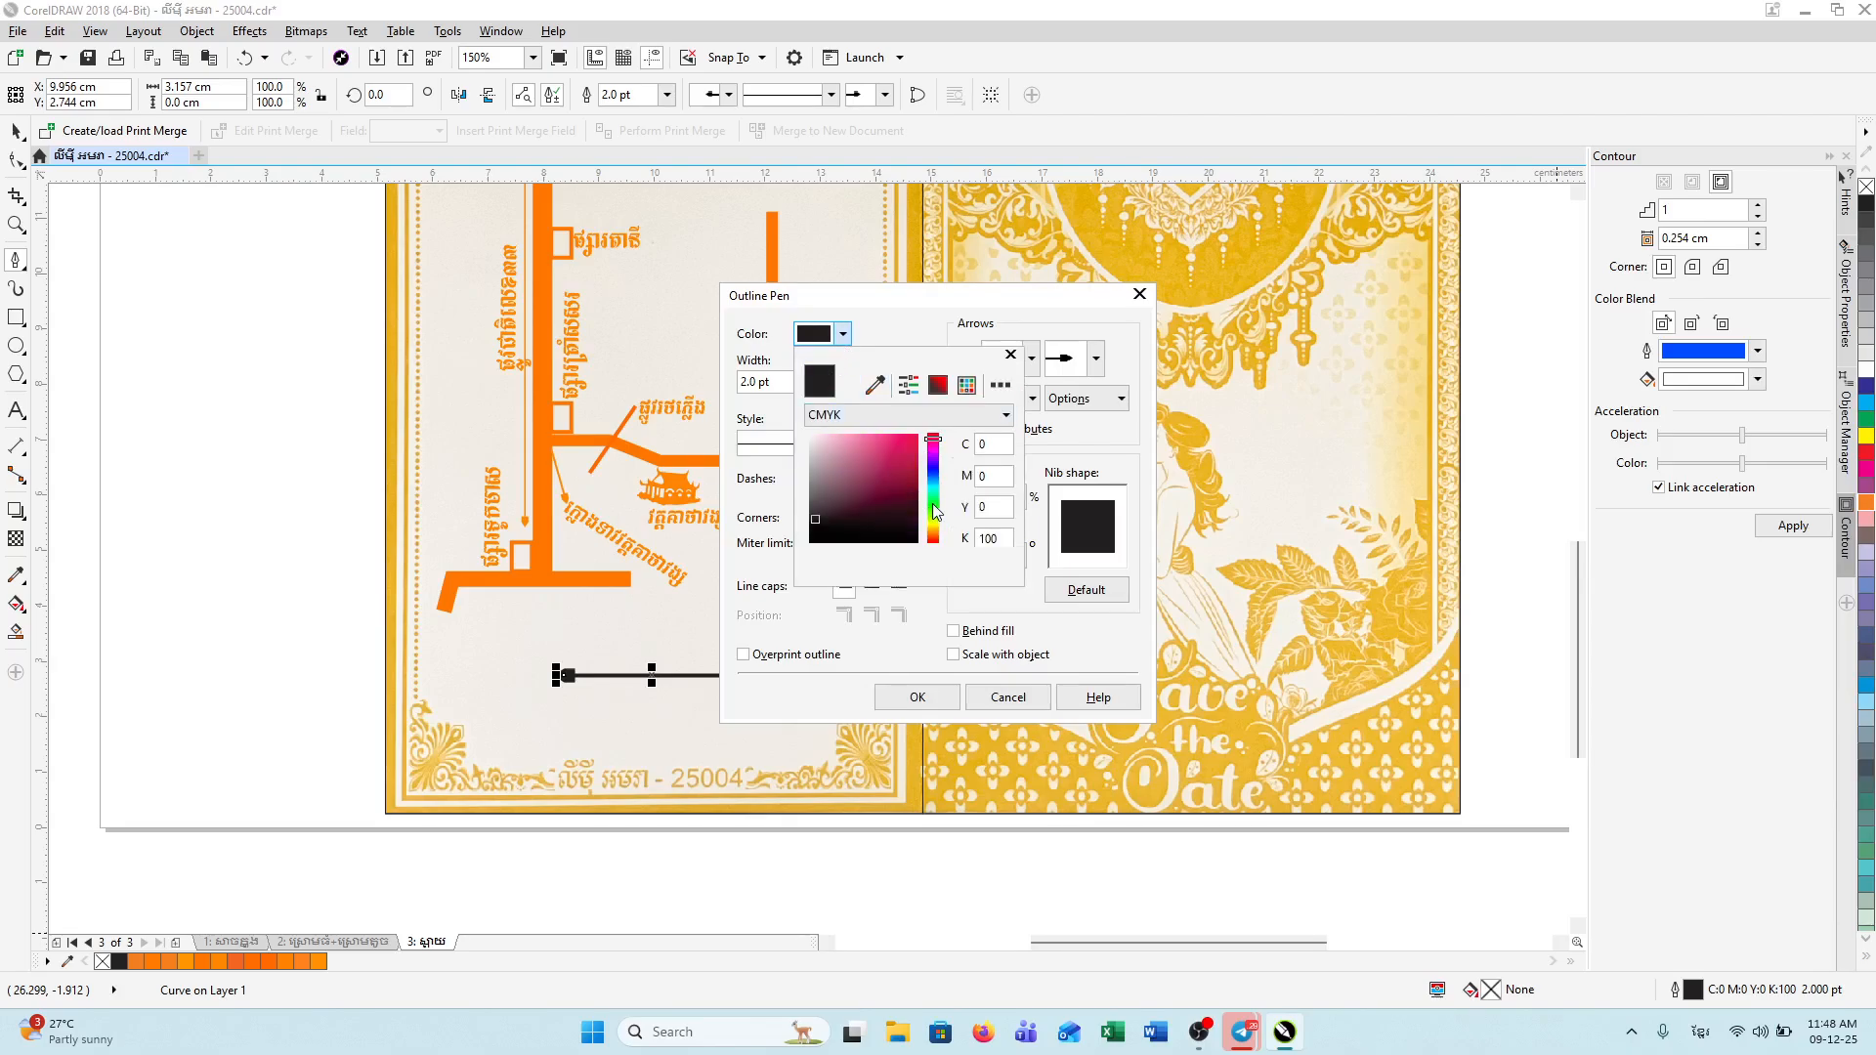
click(908, 415)
click(879, 449)
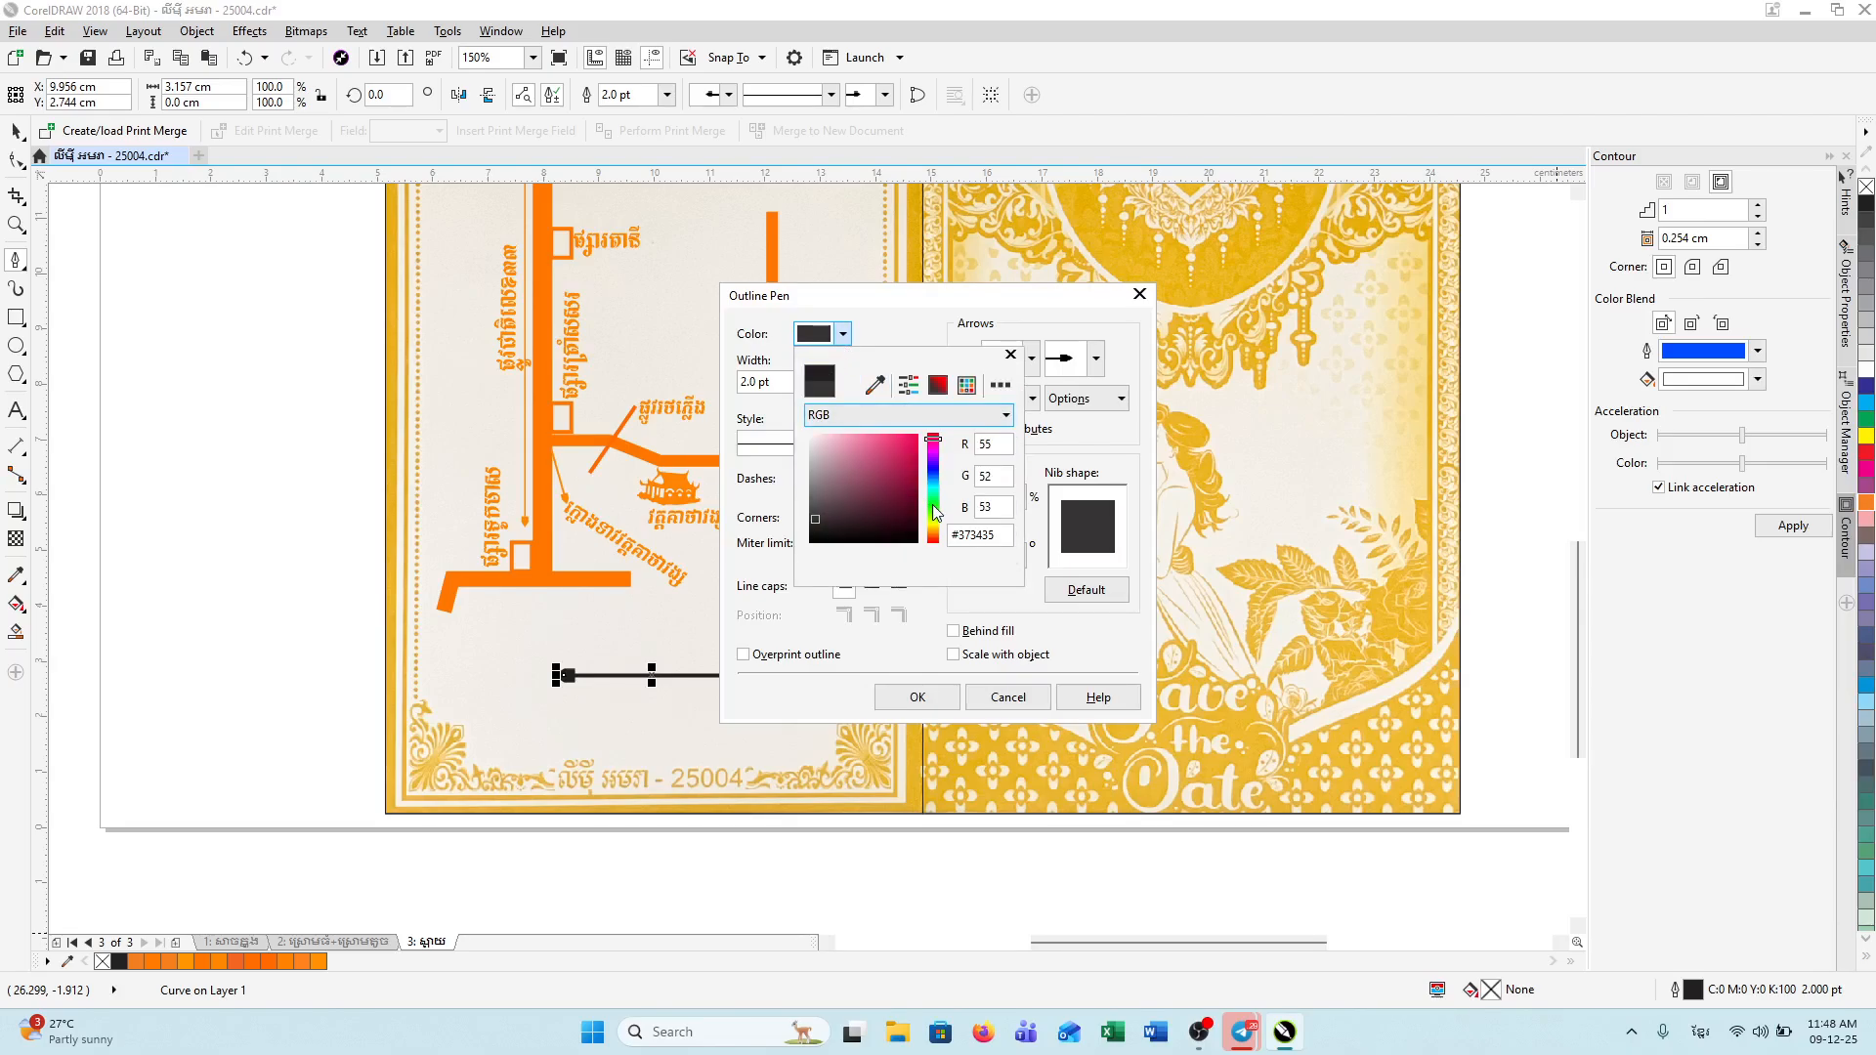
click(933, 533)
drag(916, 481, 918, 434)
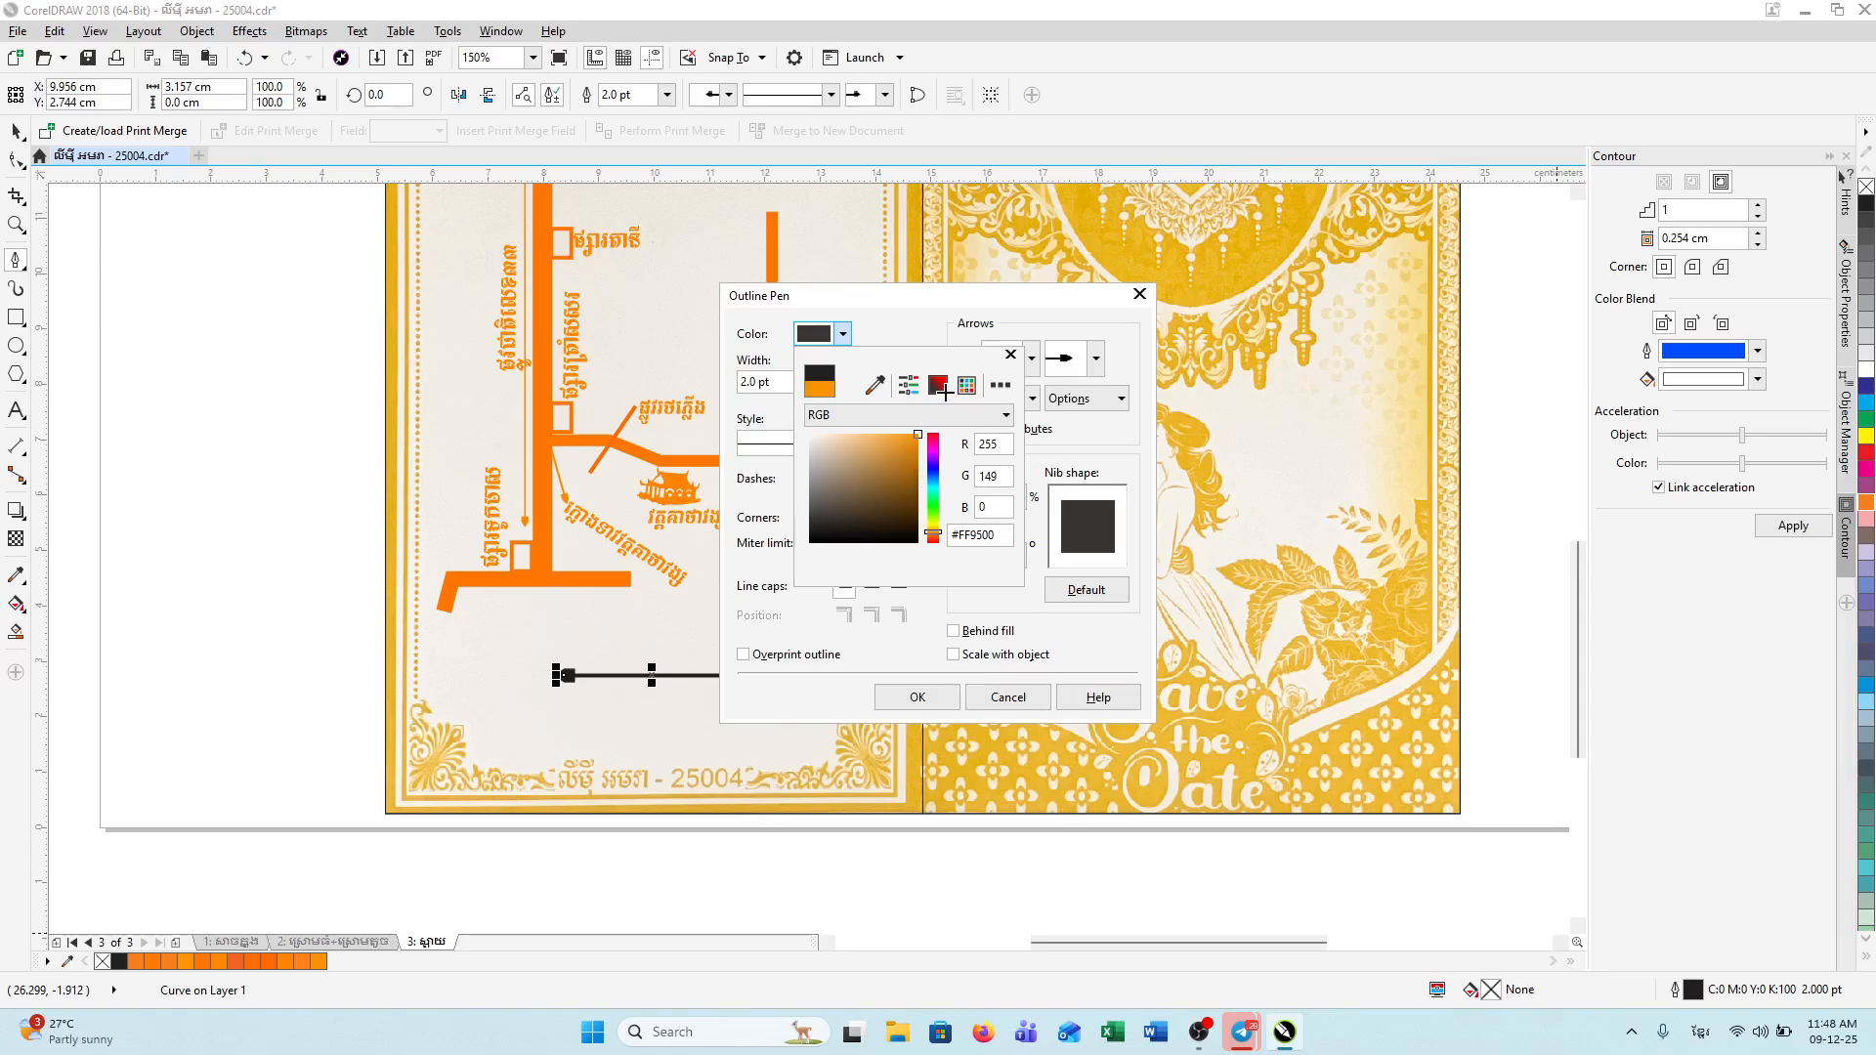
click(948, 701)
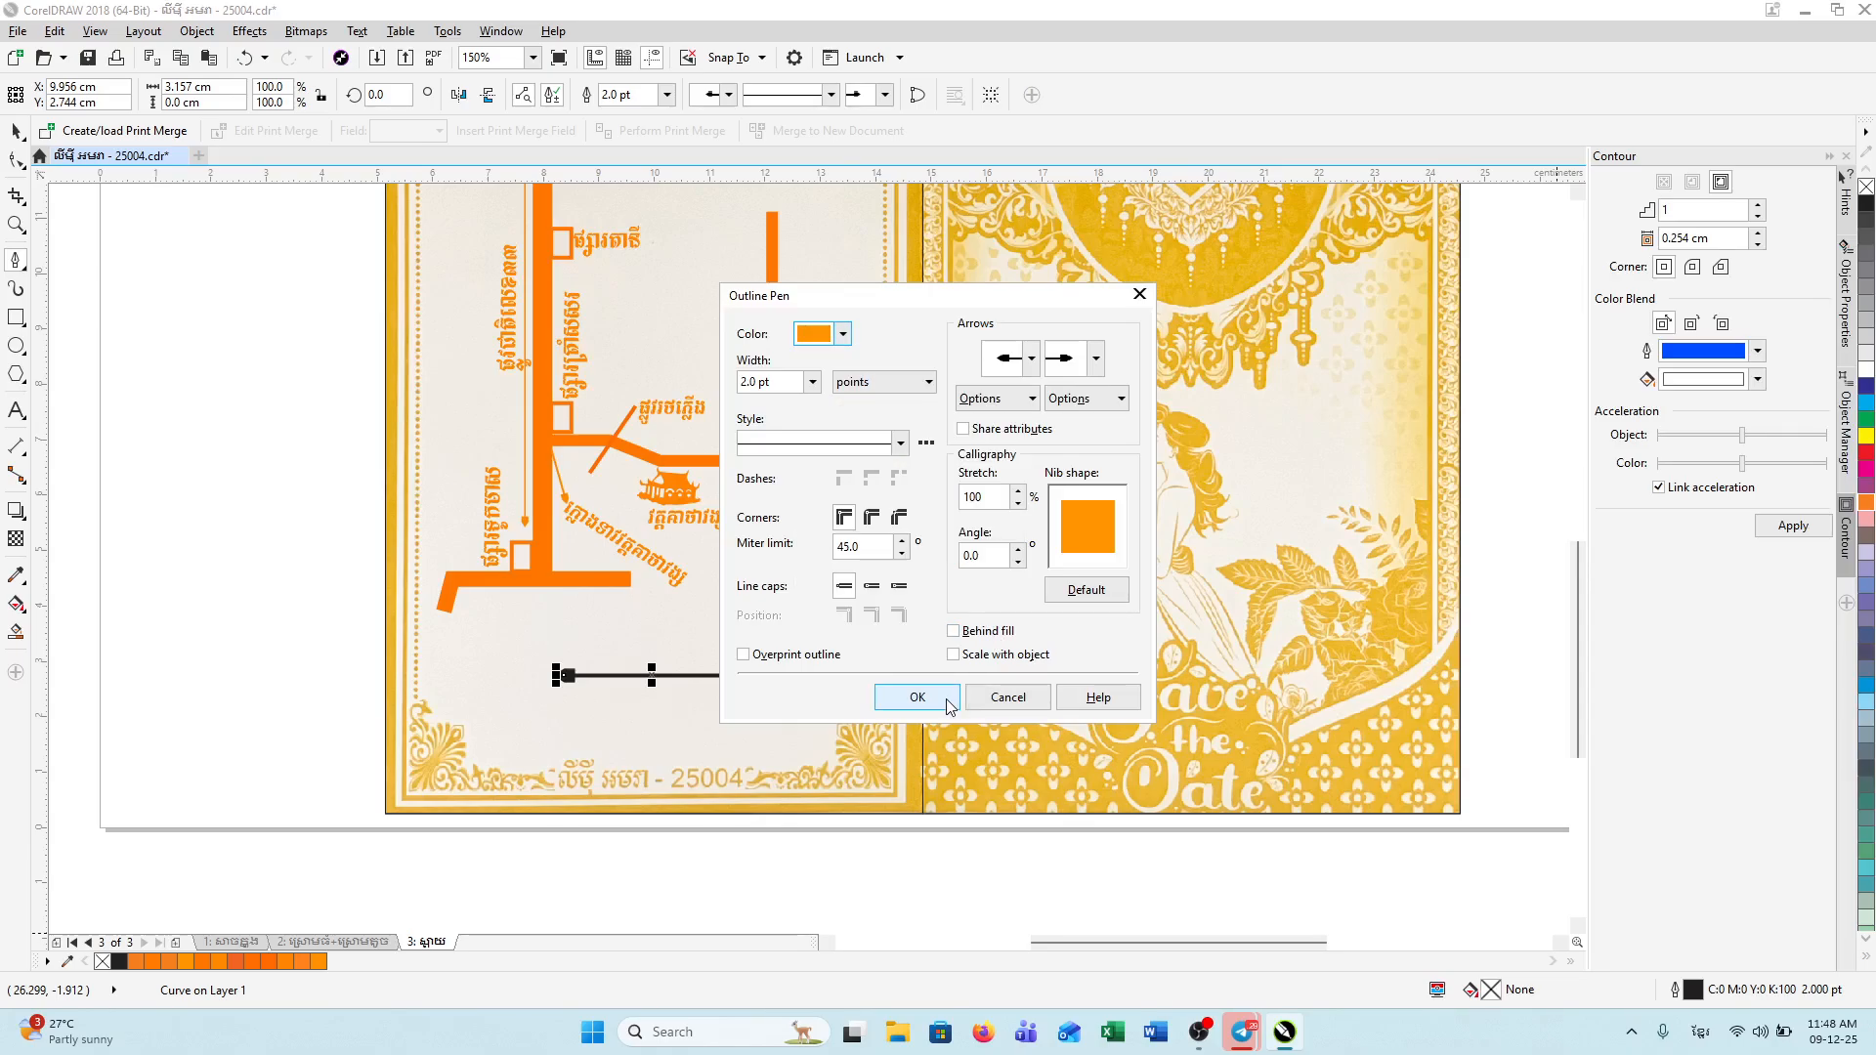
click(947, 702)
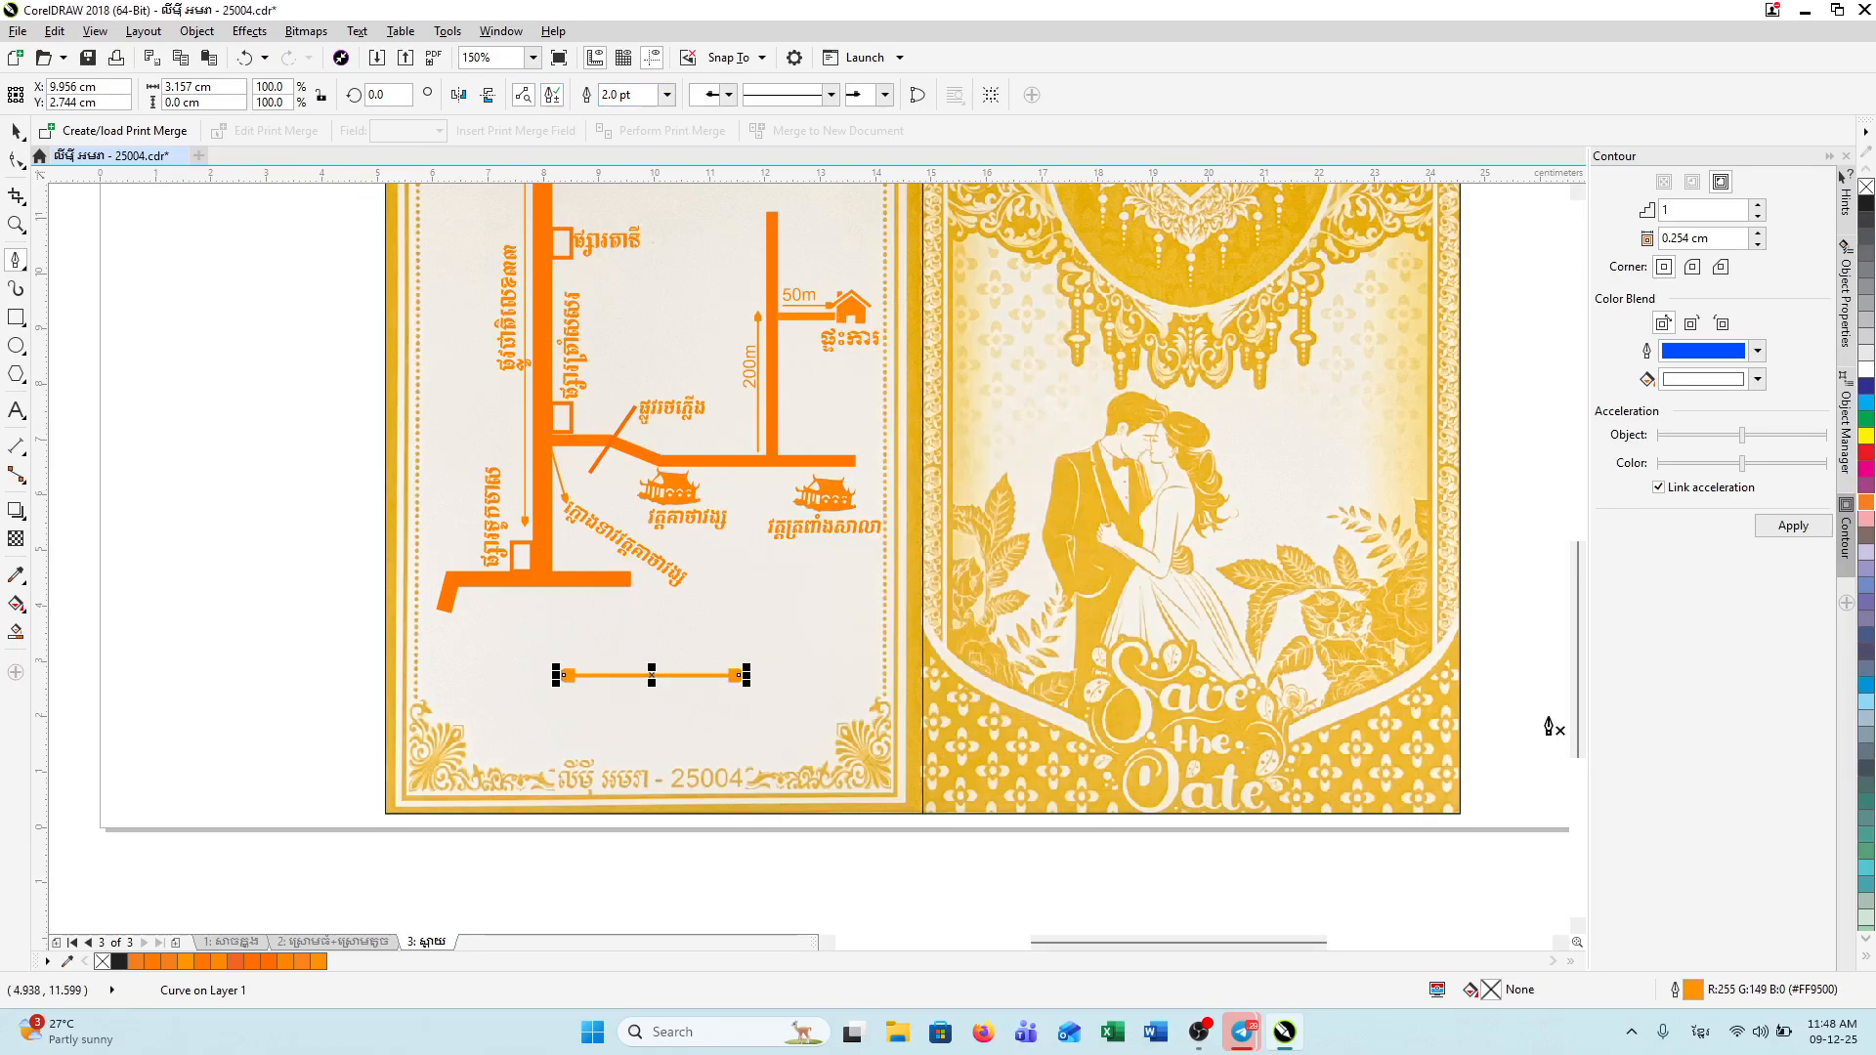
Step: After a glance at Telegram, adjust the arrow outline to orange #FF7700
click(1700, 1003)
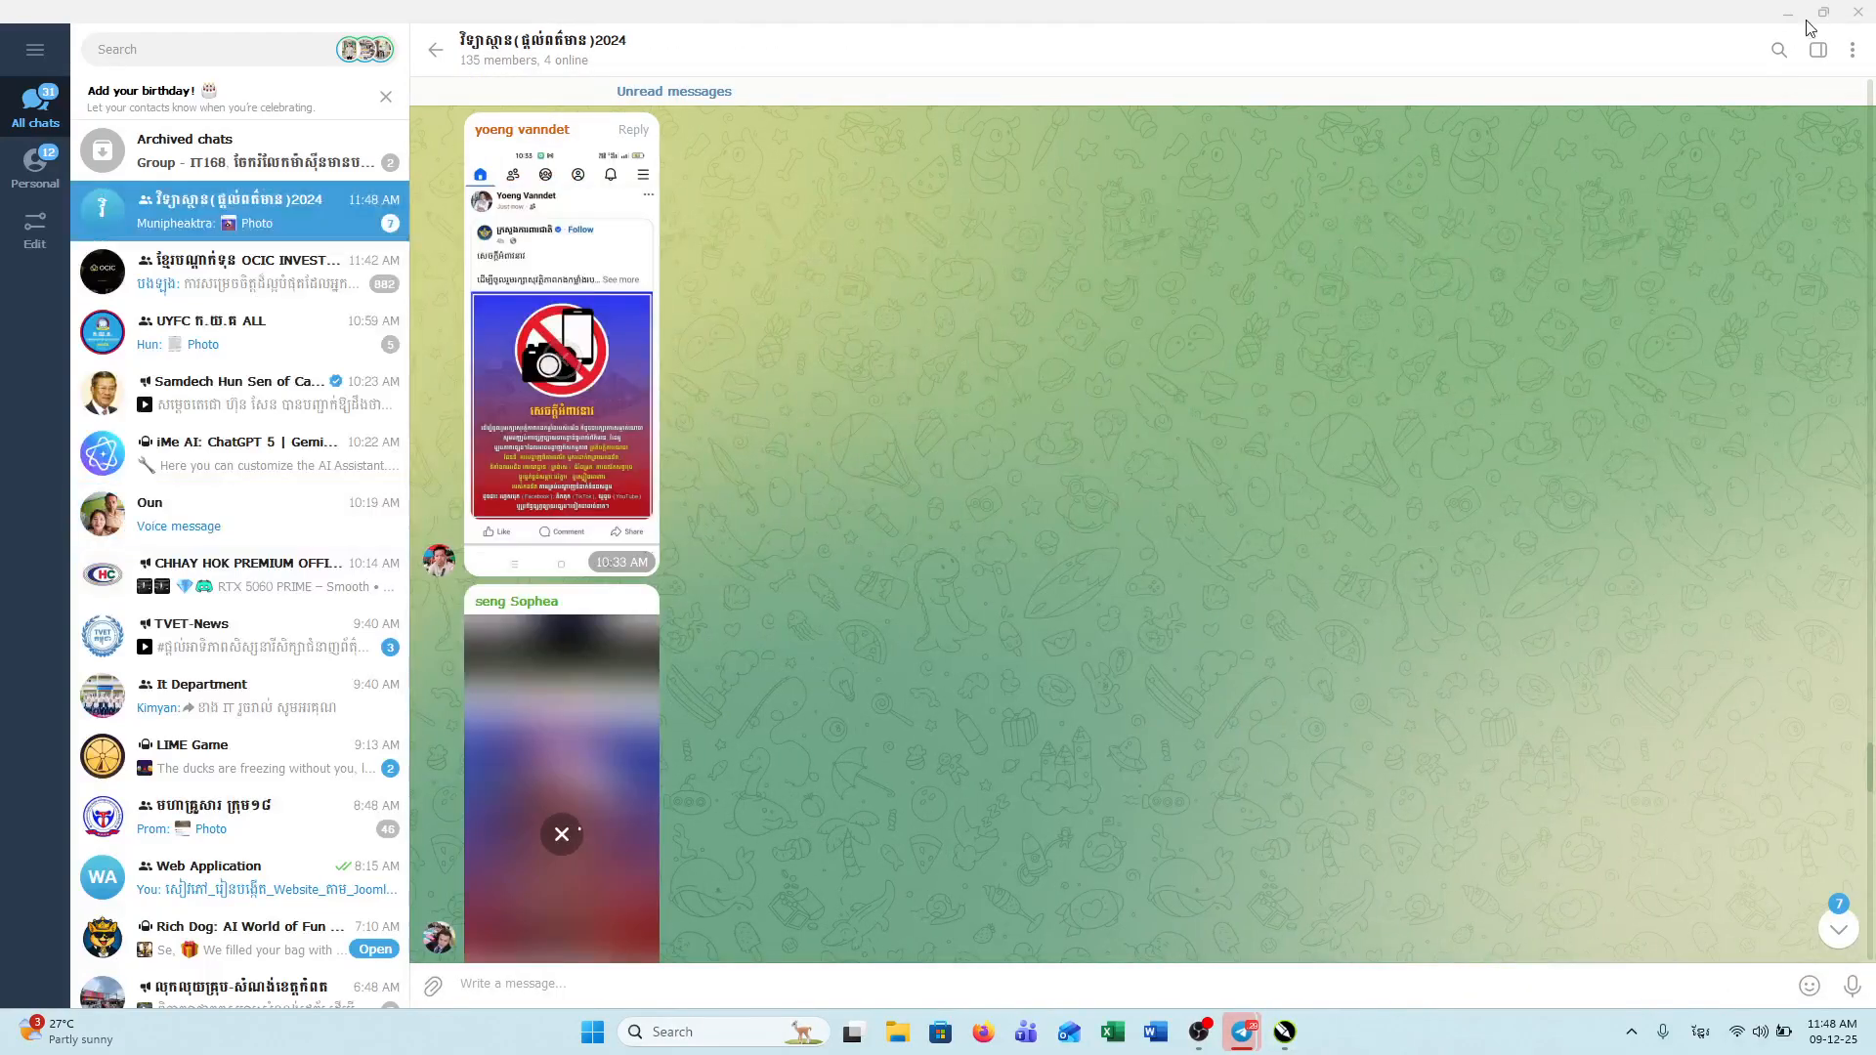
key(alt+Tab)
double_click(1693, 990)
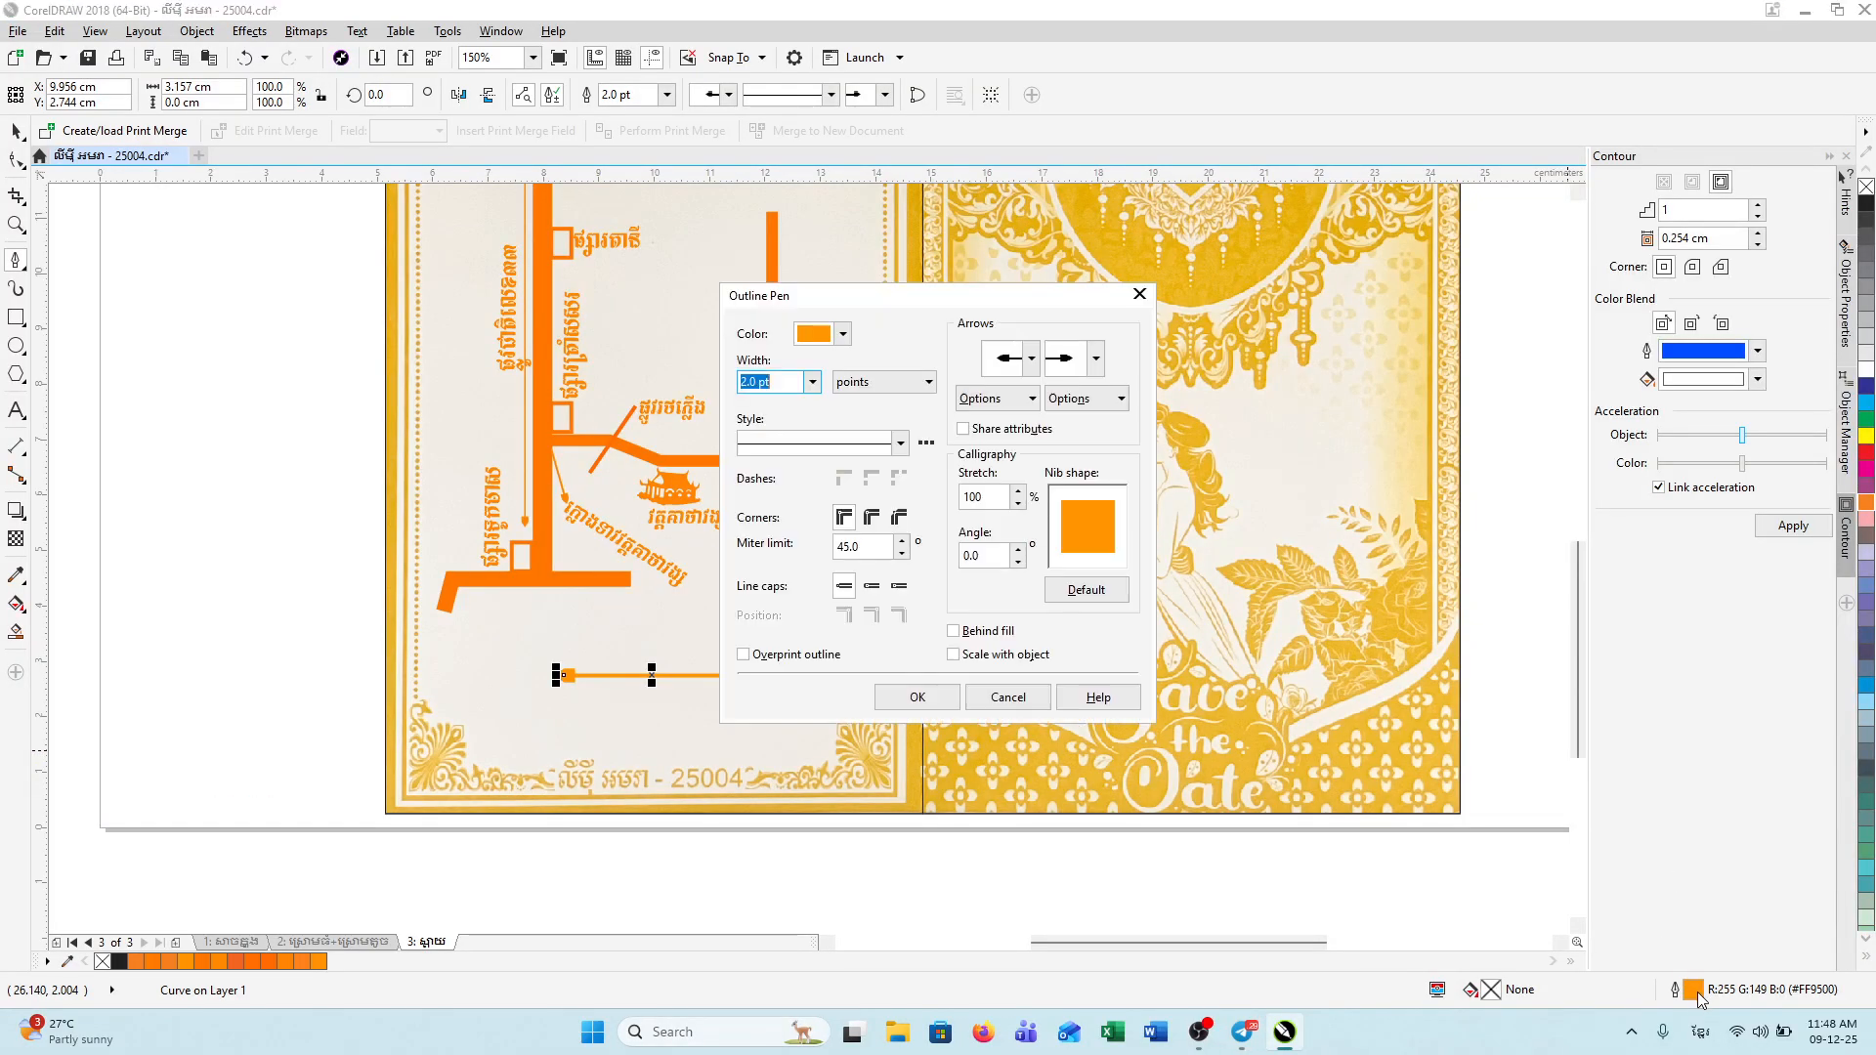
click(843, 335)
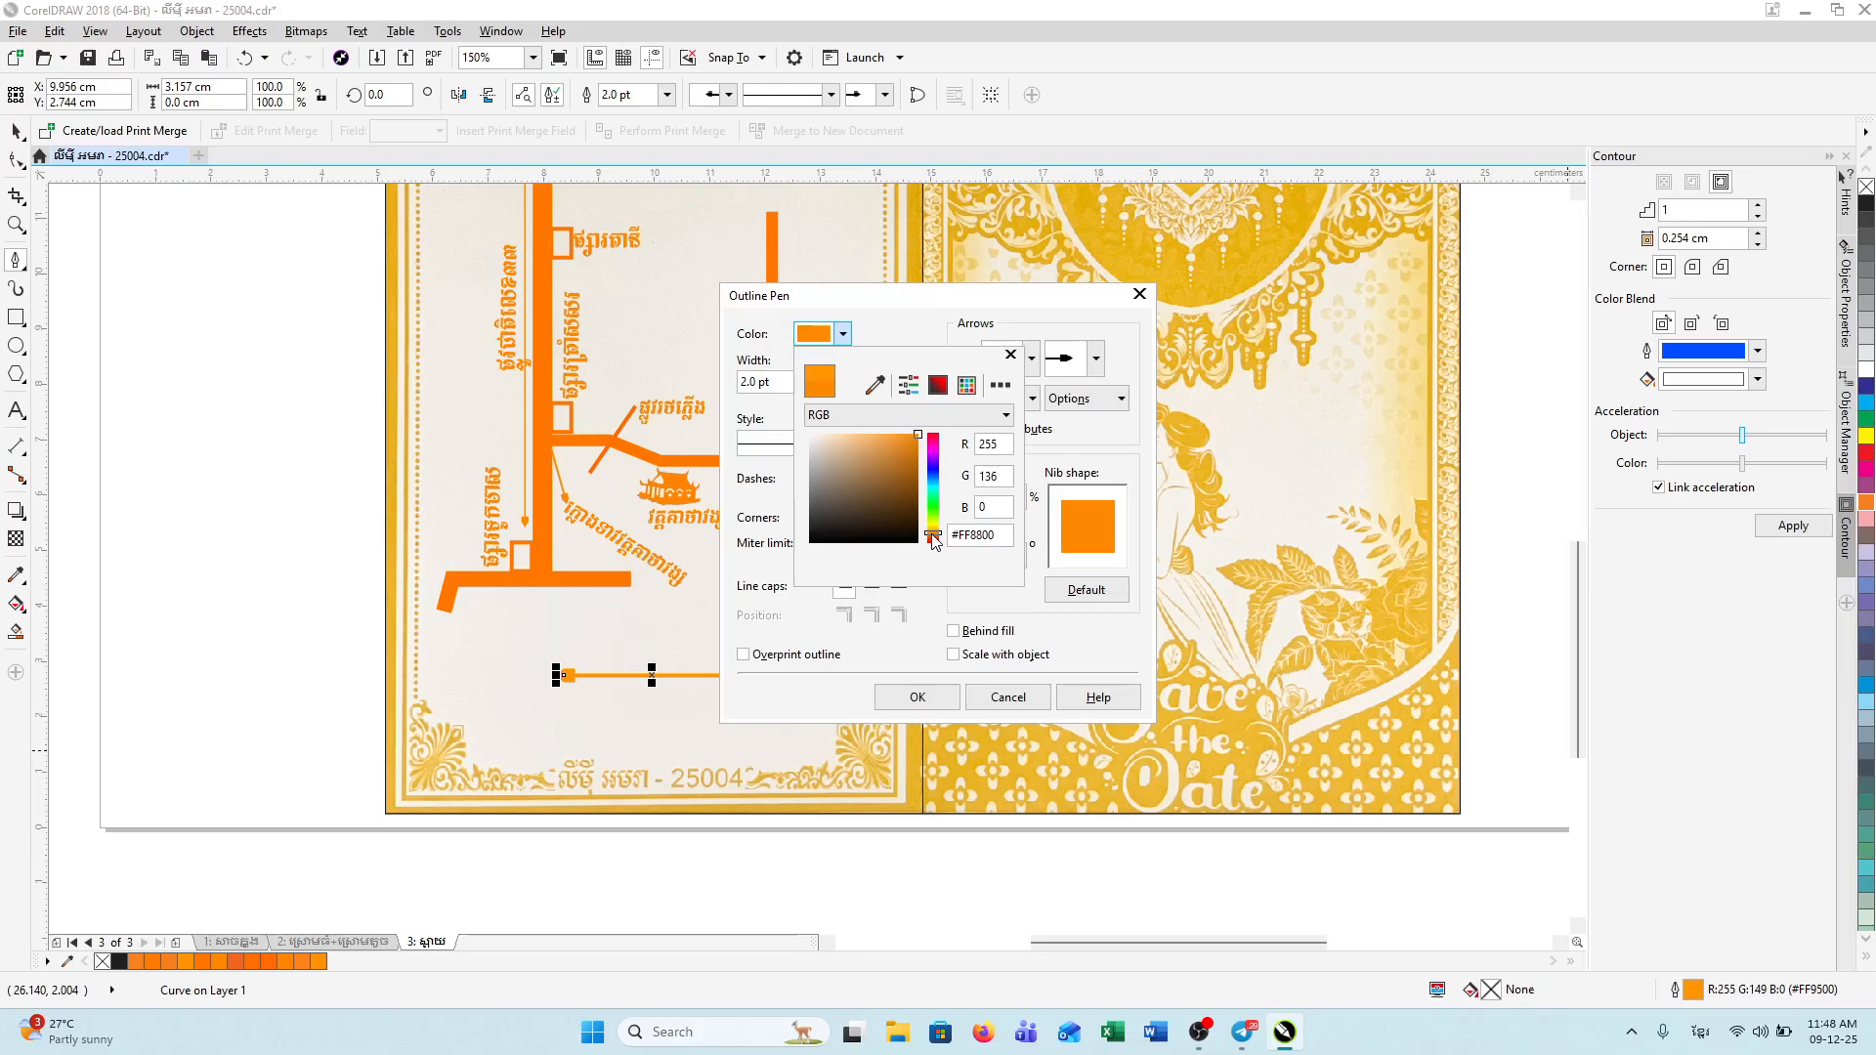
click(933, 541)
click(938, 697)
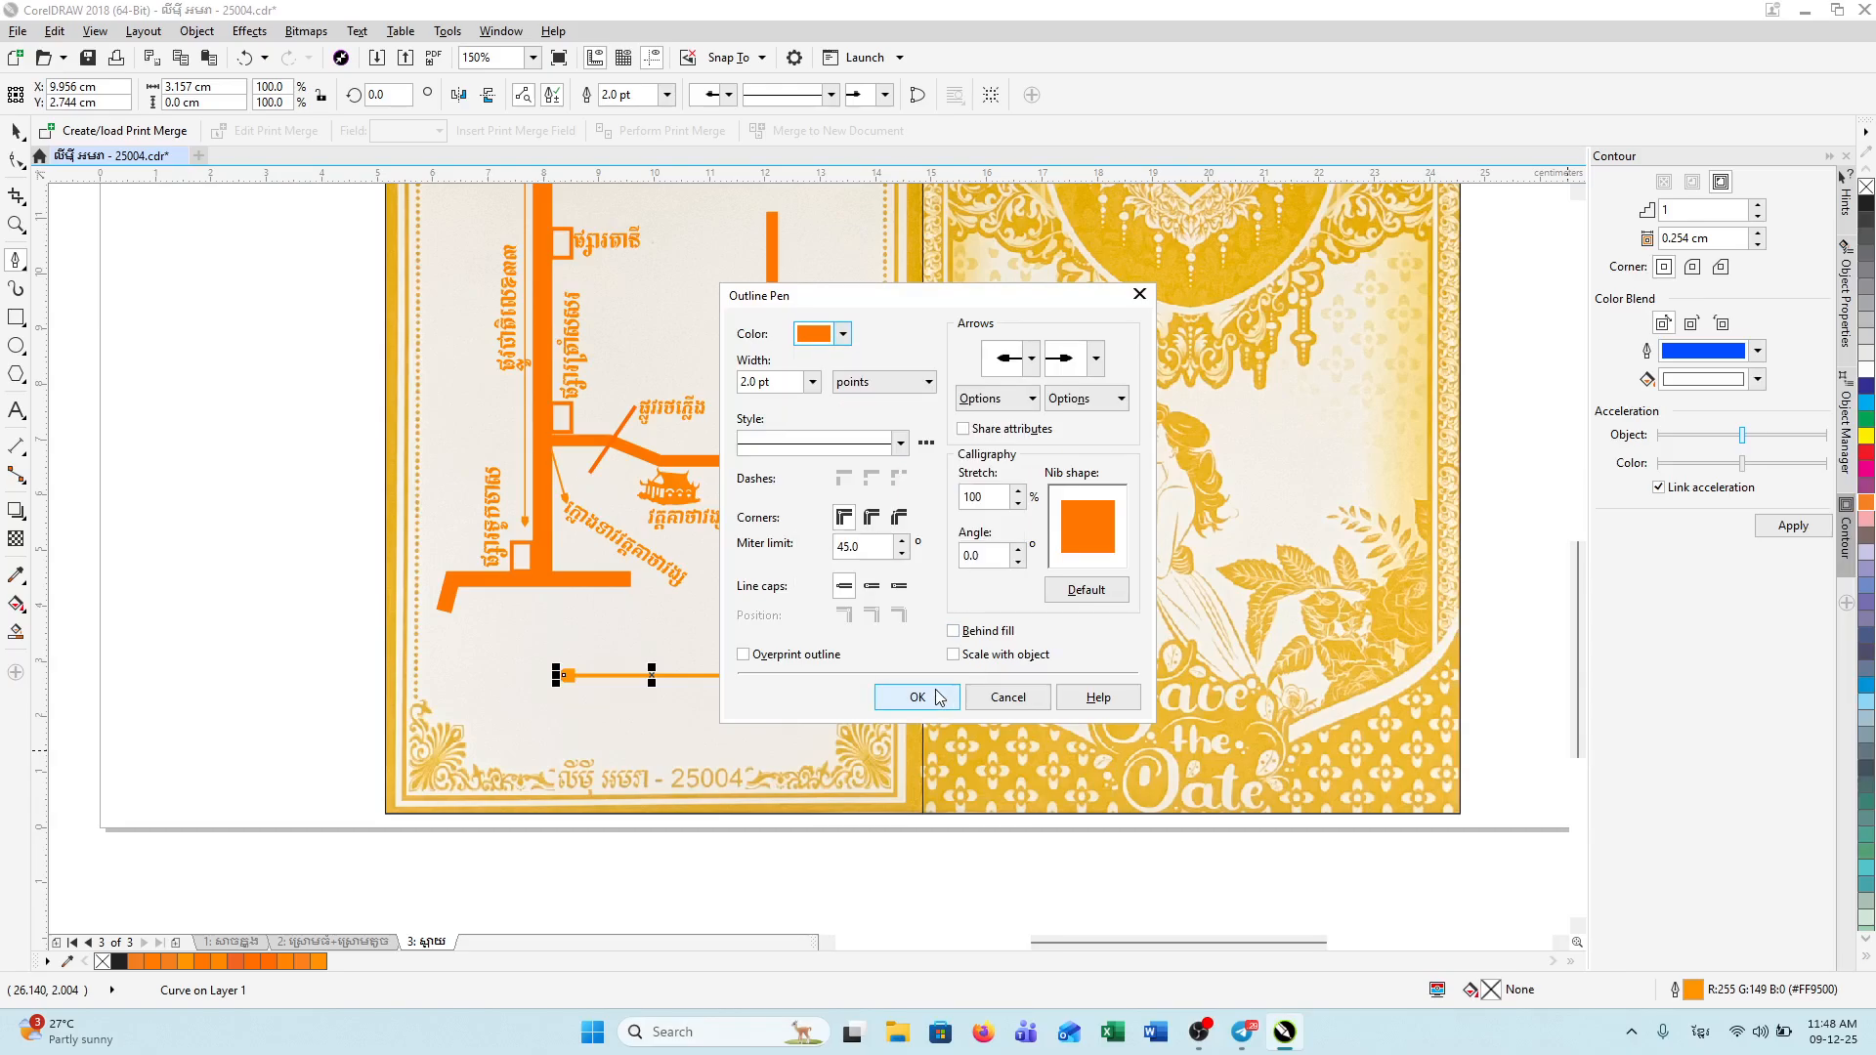
click(937, 699)
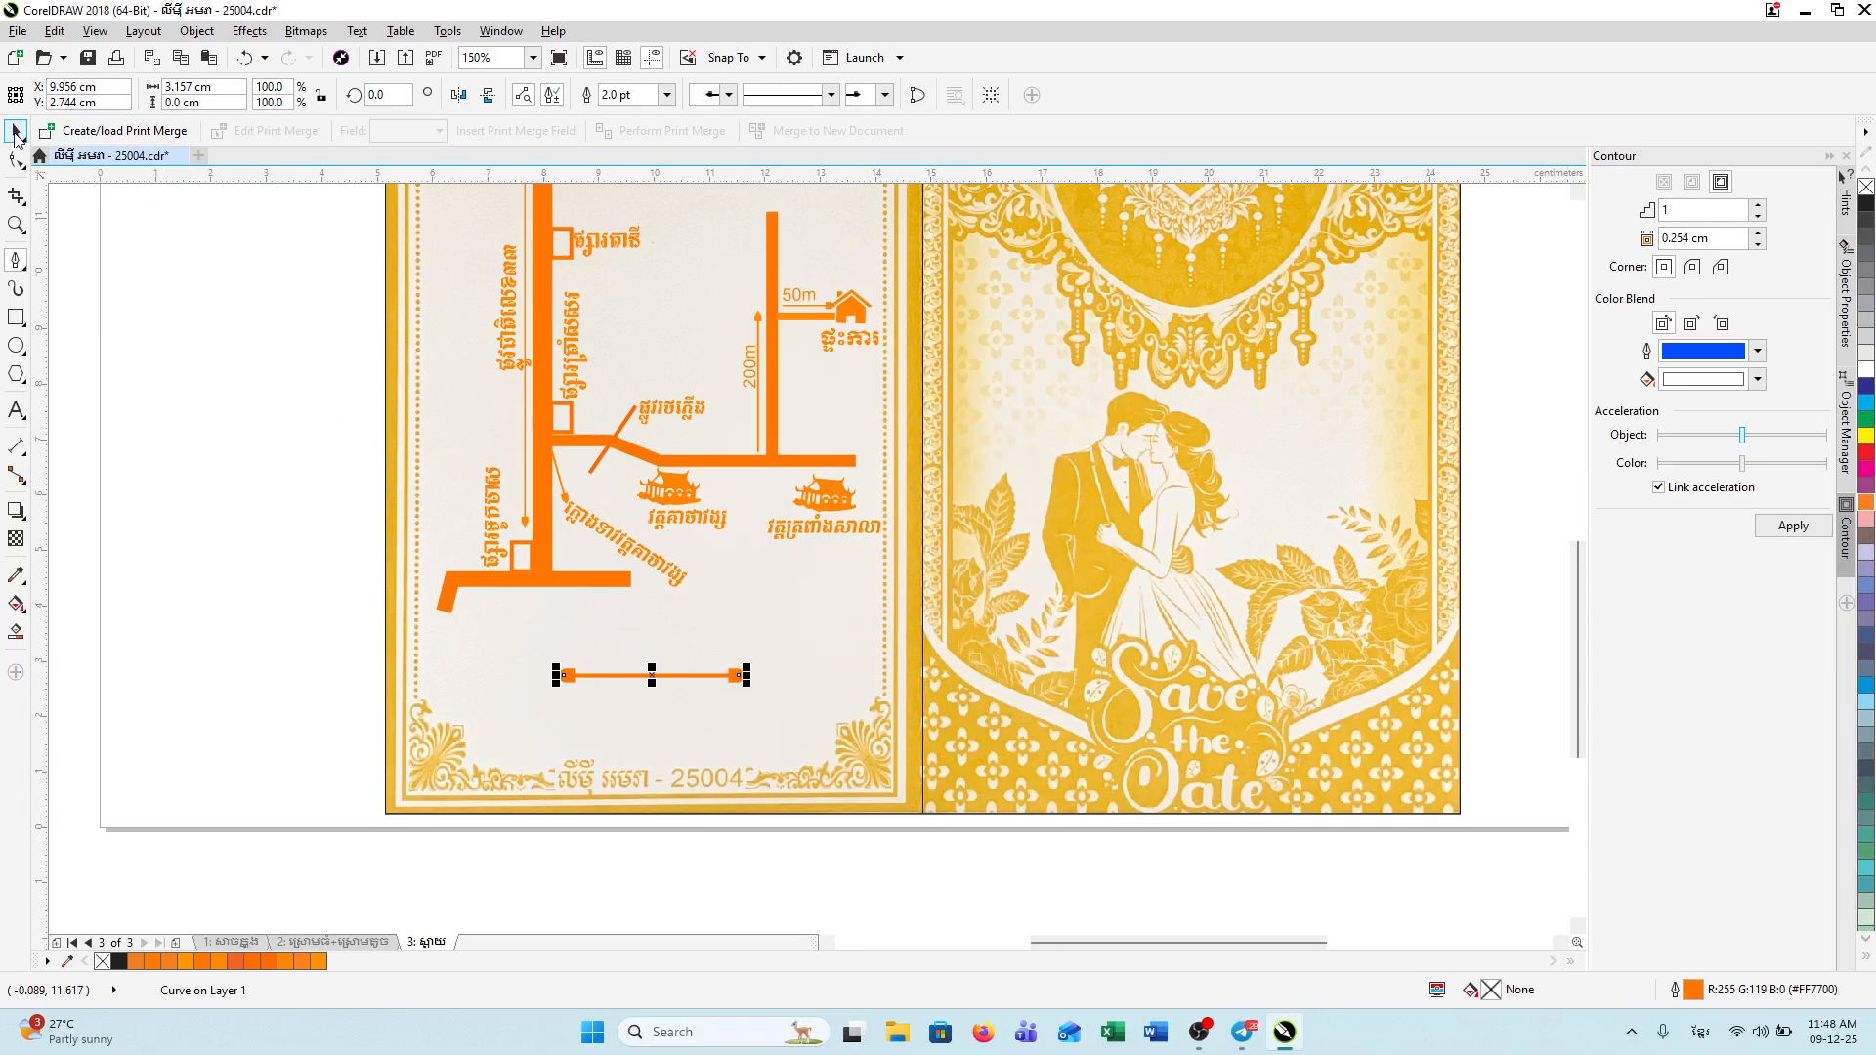
Step: Set the arrow's outline width to 3.0 pt
click(14, 133)
click(638, 94)
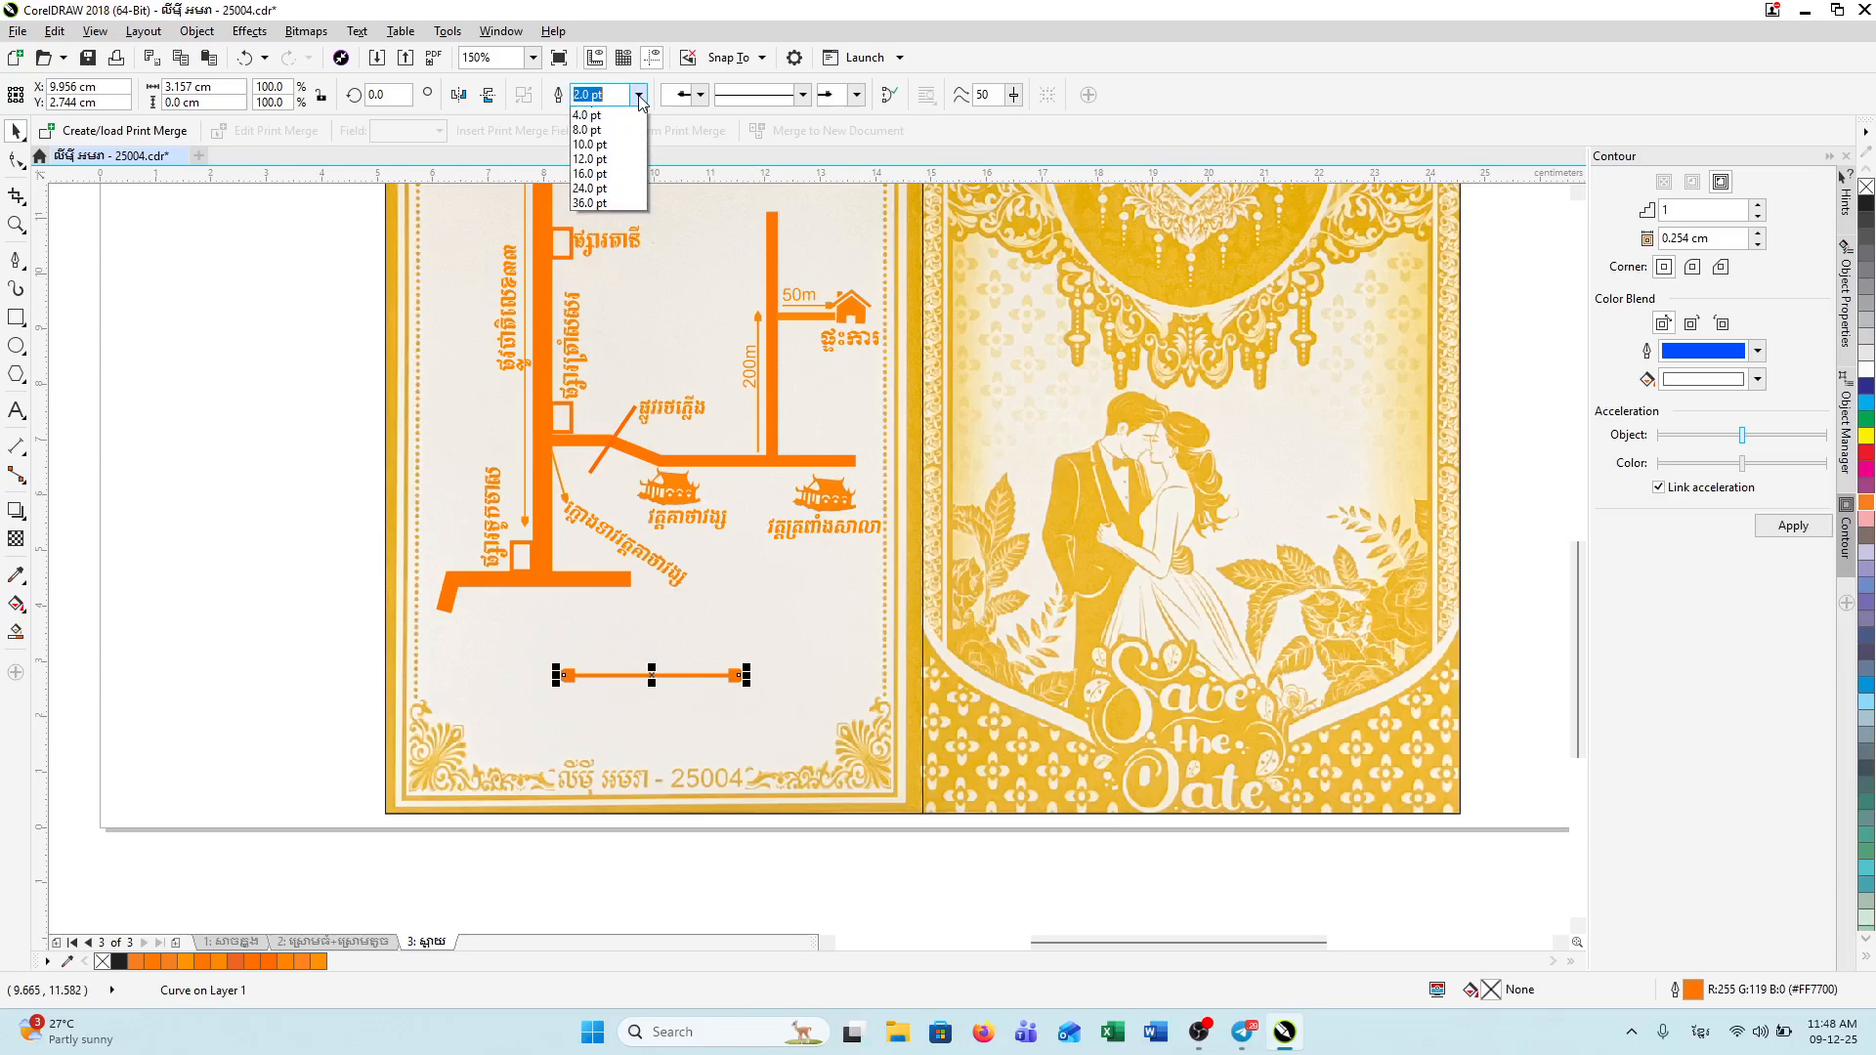
key(Return)
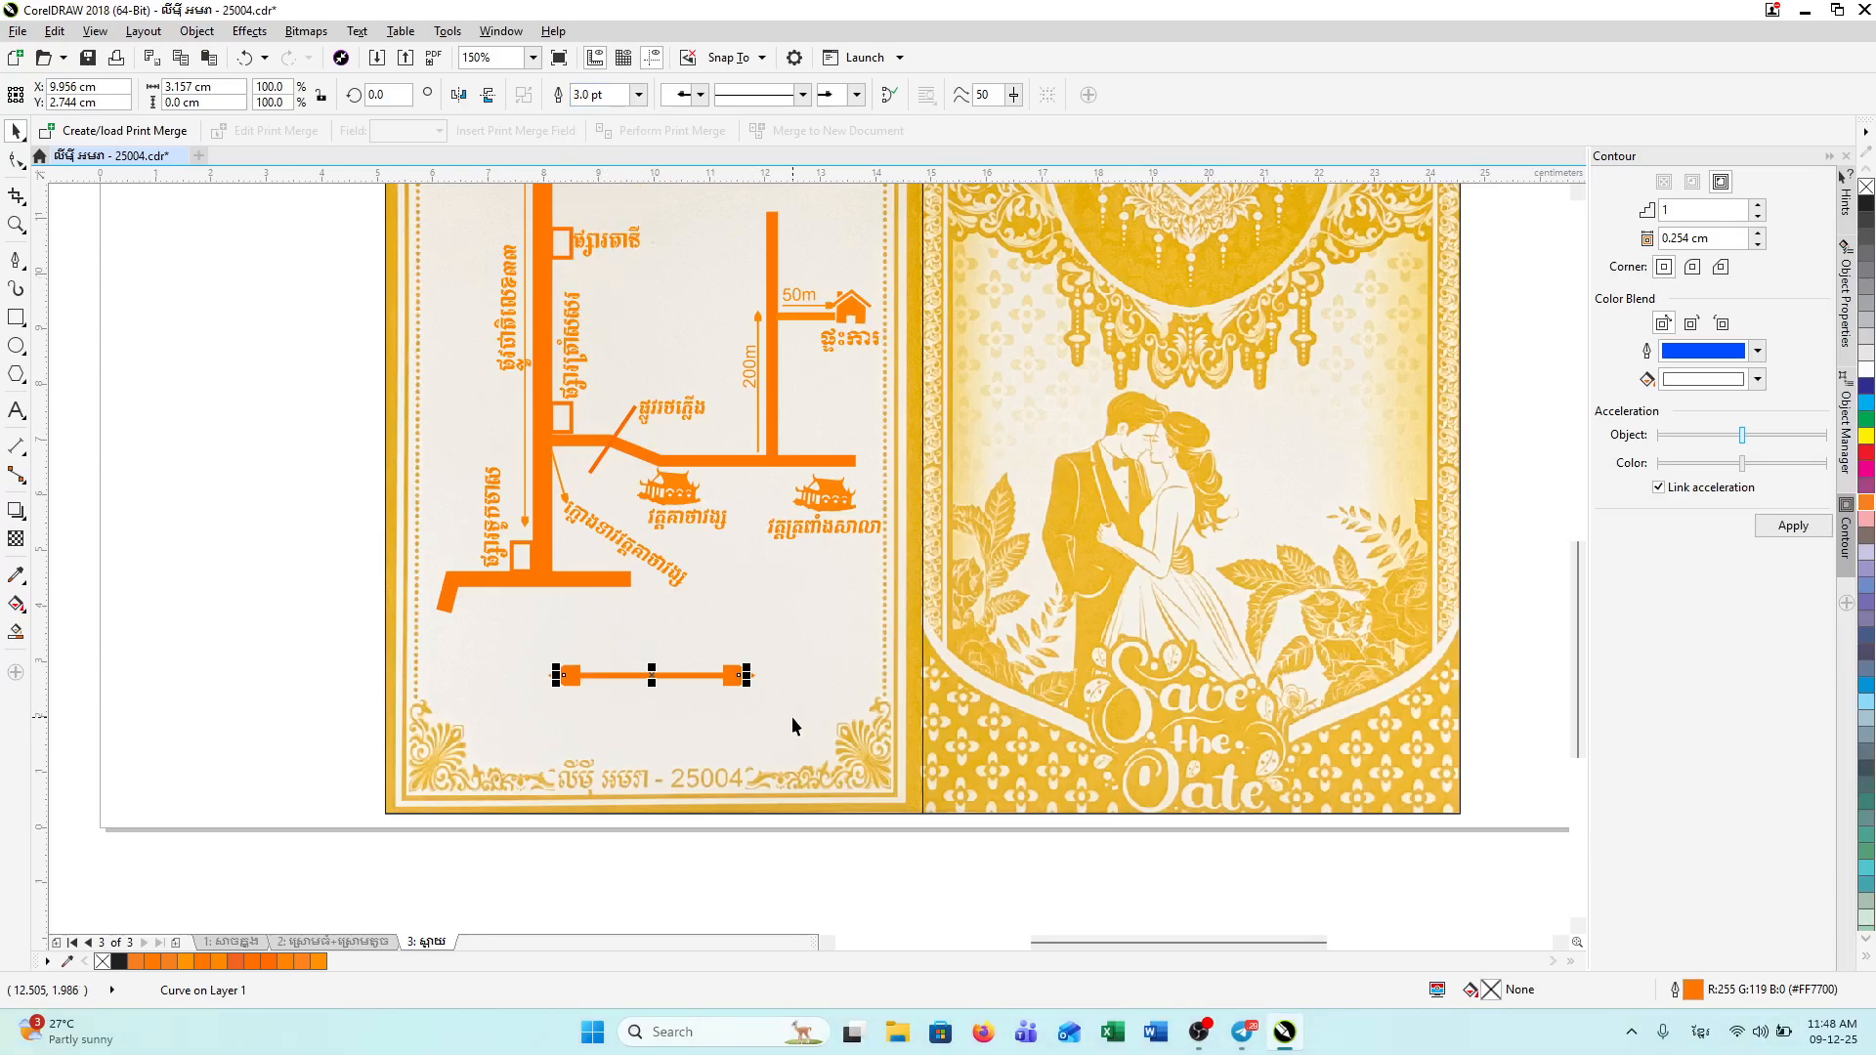
scroll(791, 717, up, 1)
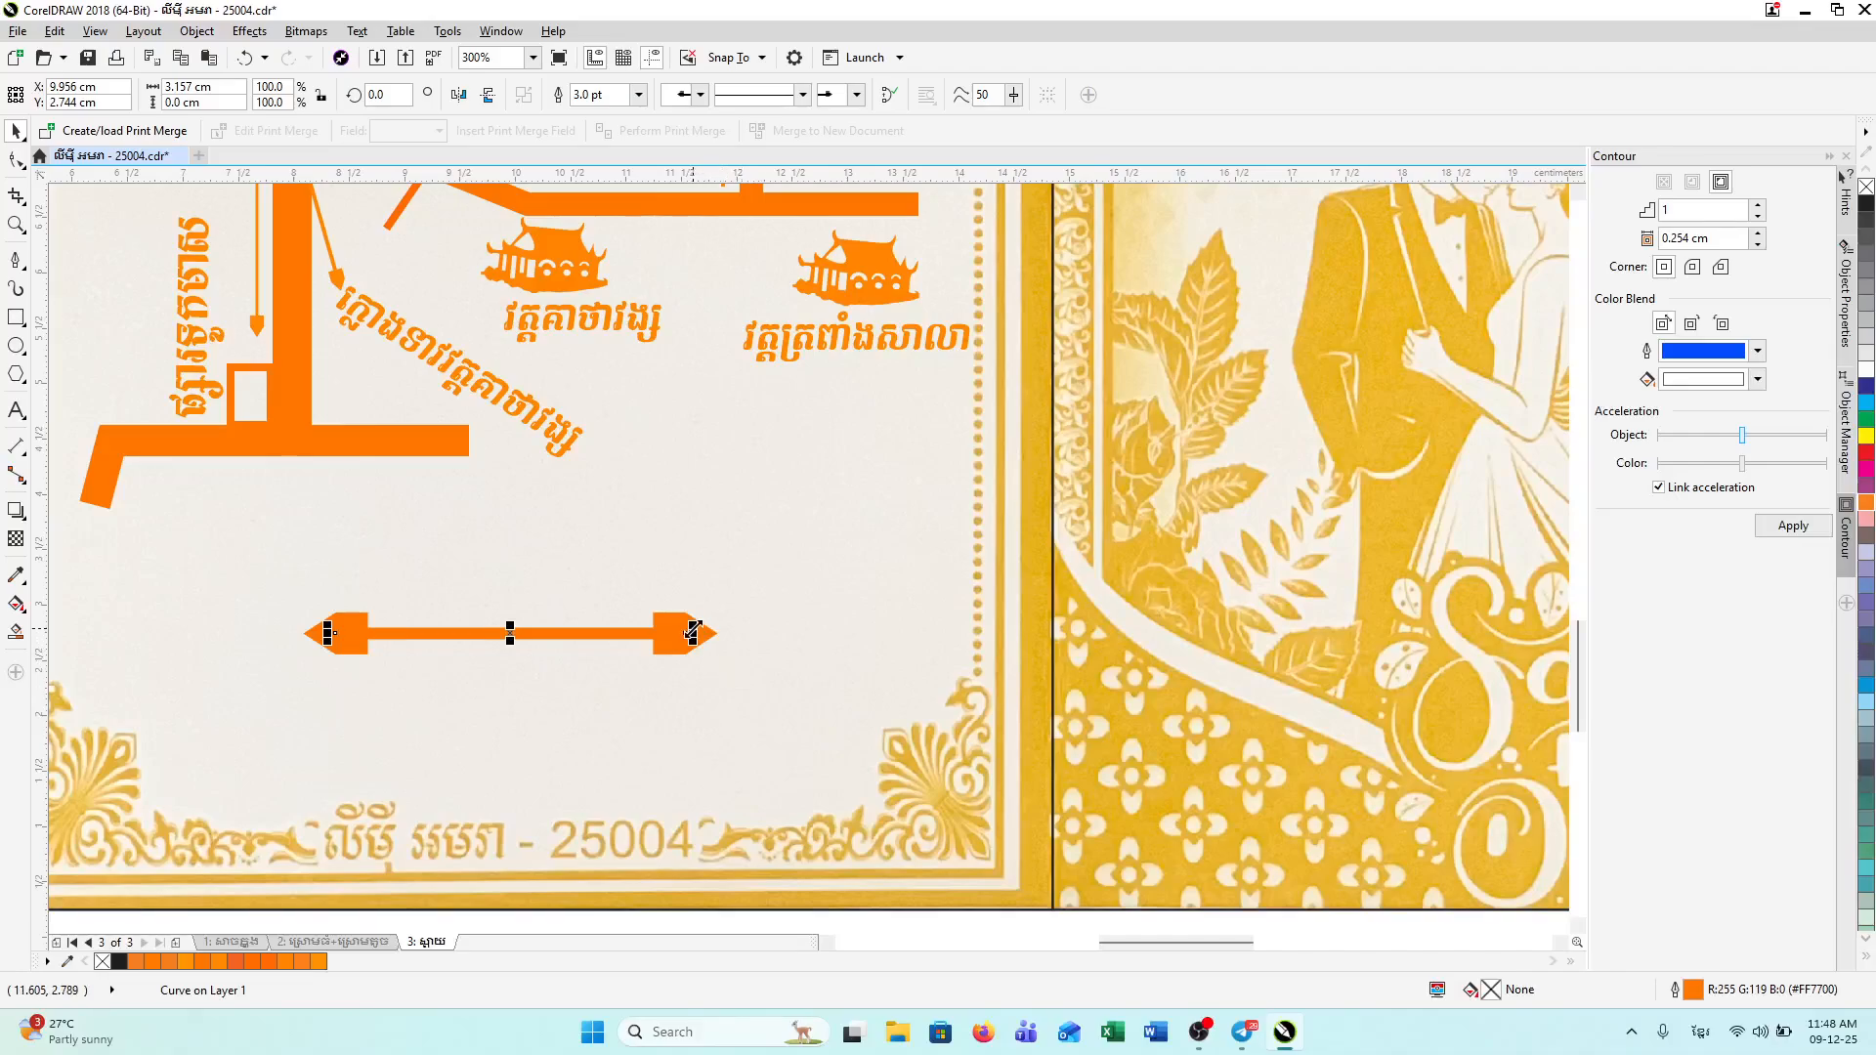
Step: Shrink the arrow to about 1.3 cm wide and add a copy rotated 90°
drag(693, 633, 492, 644)
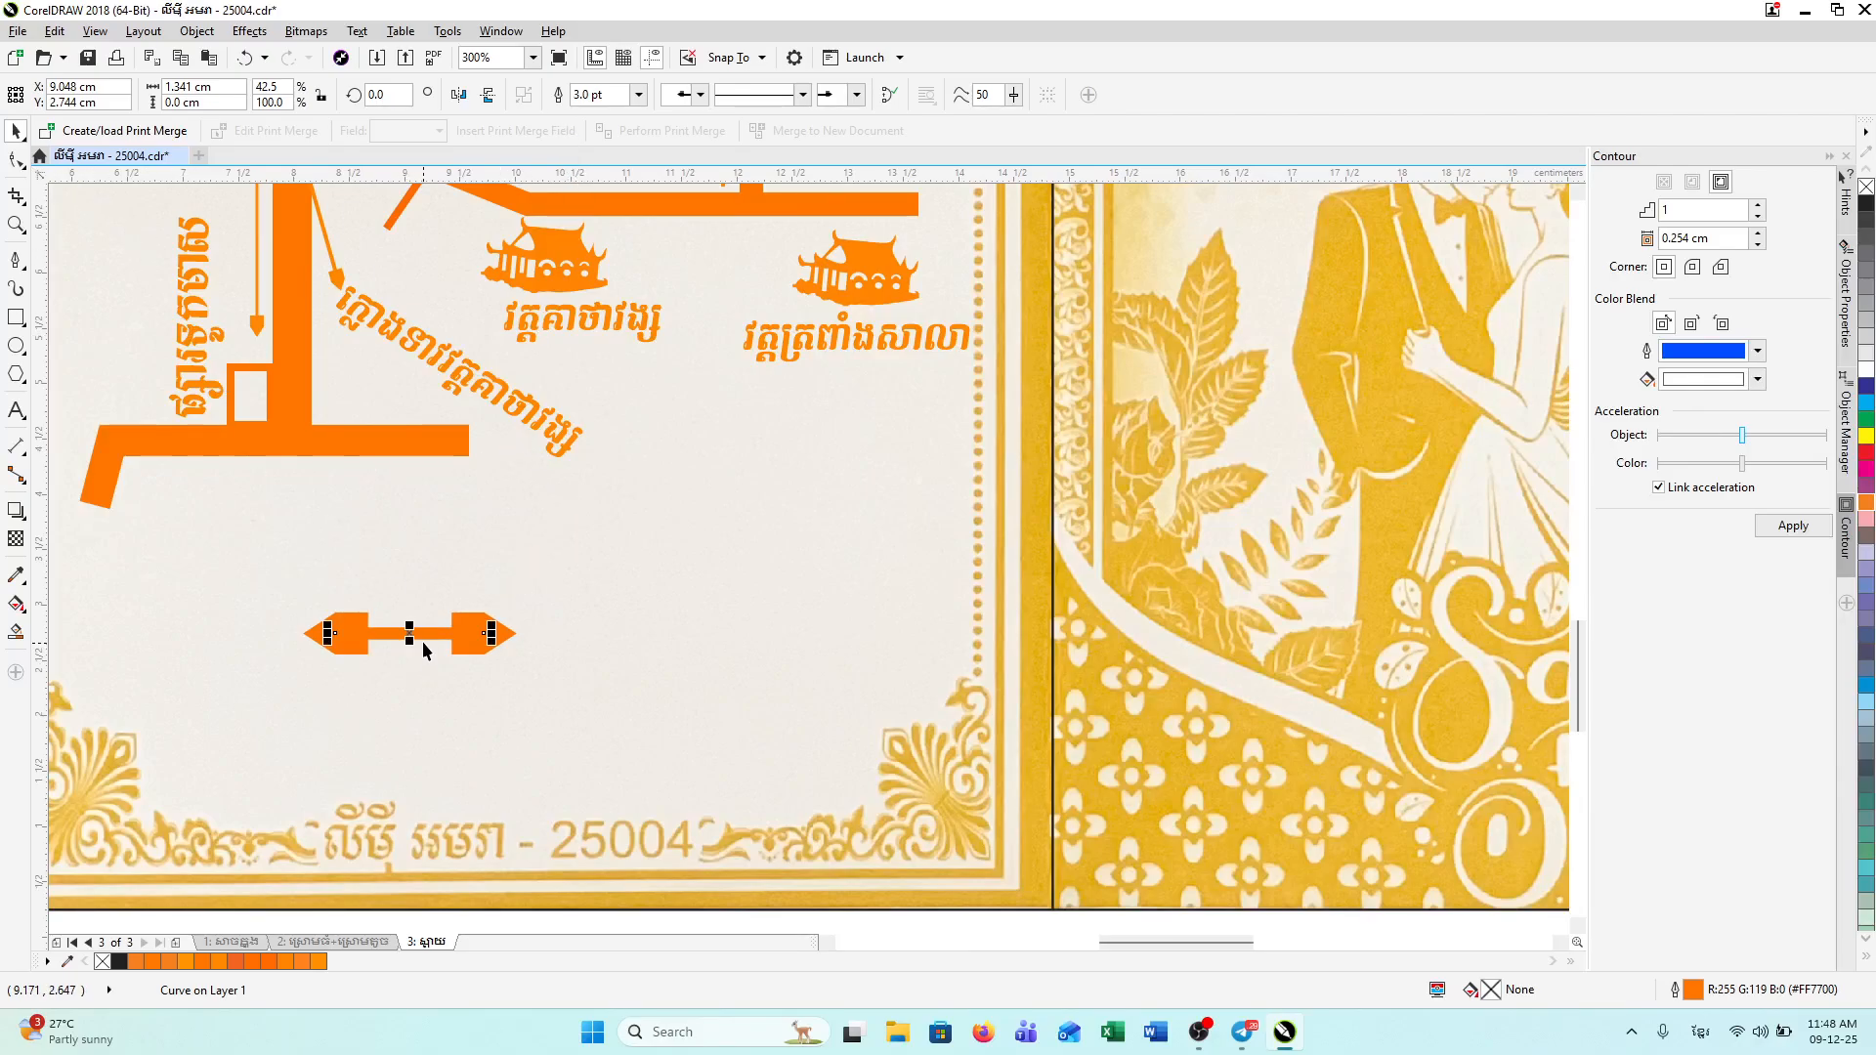
drag(413, 633, 419, 633)
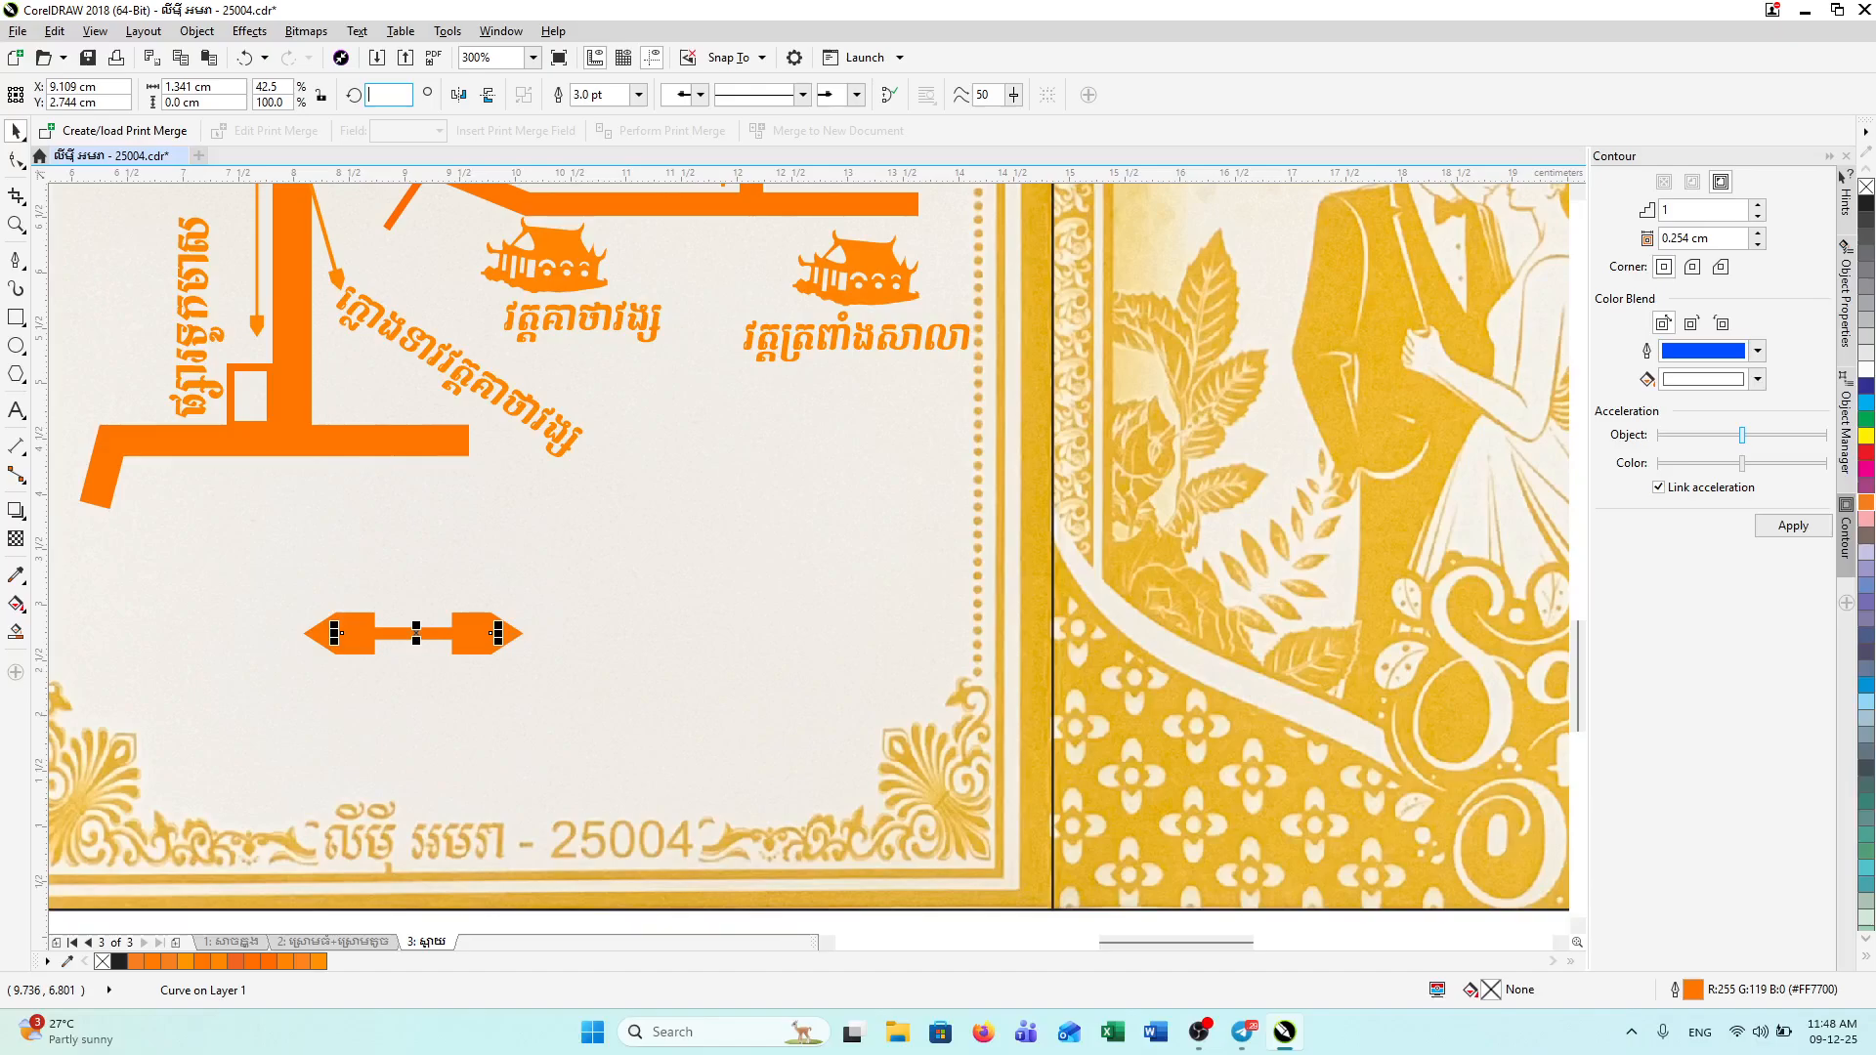
text(90)
key(Return)
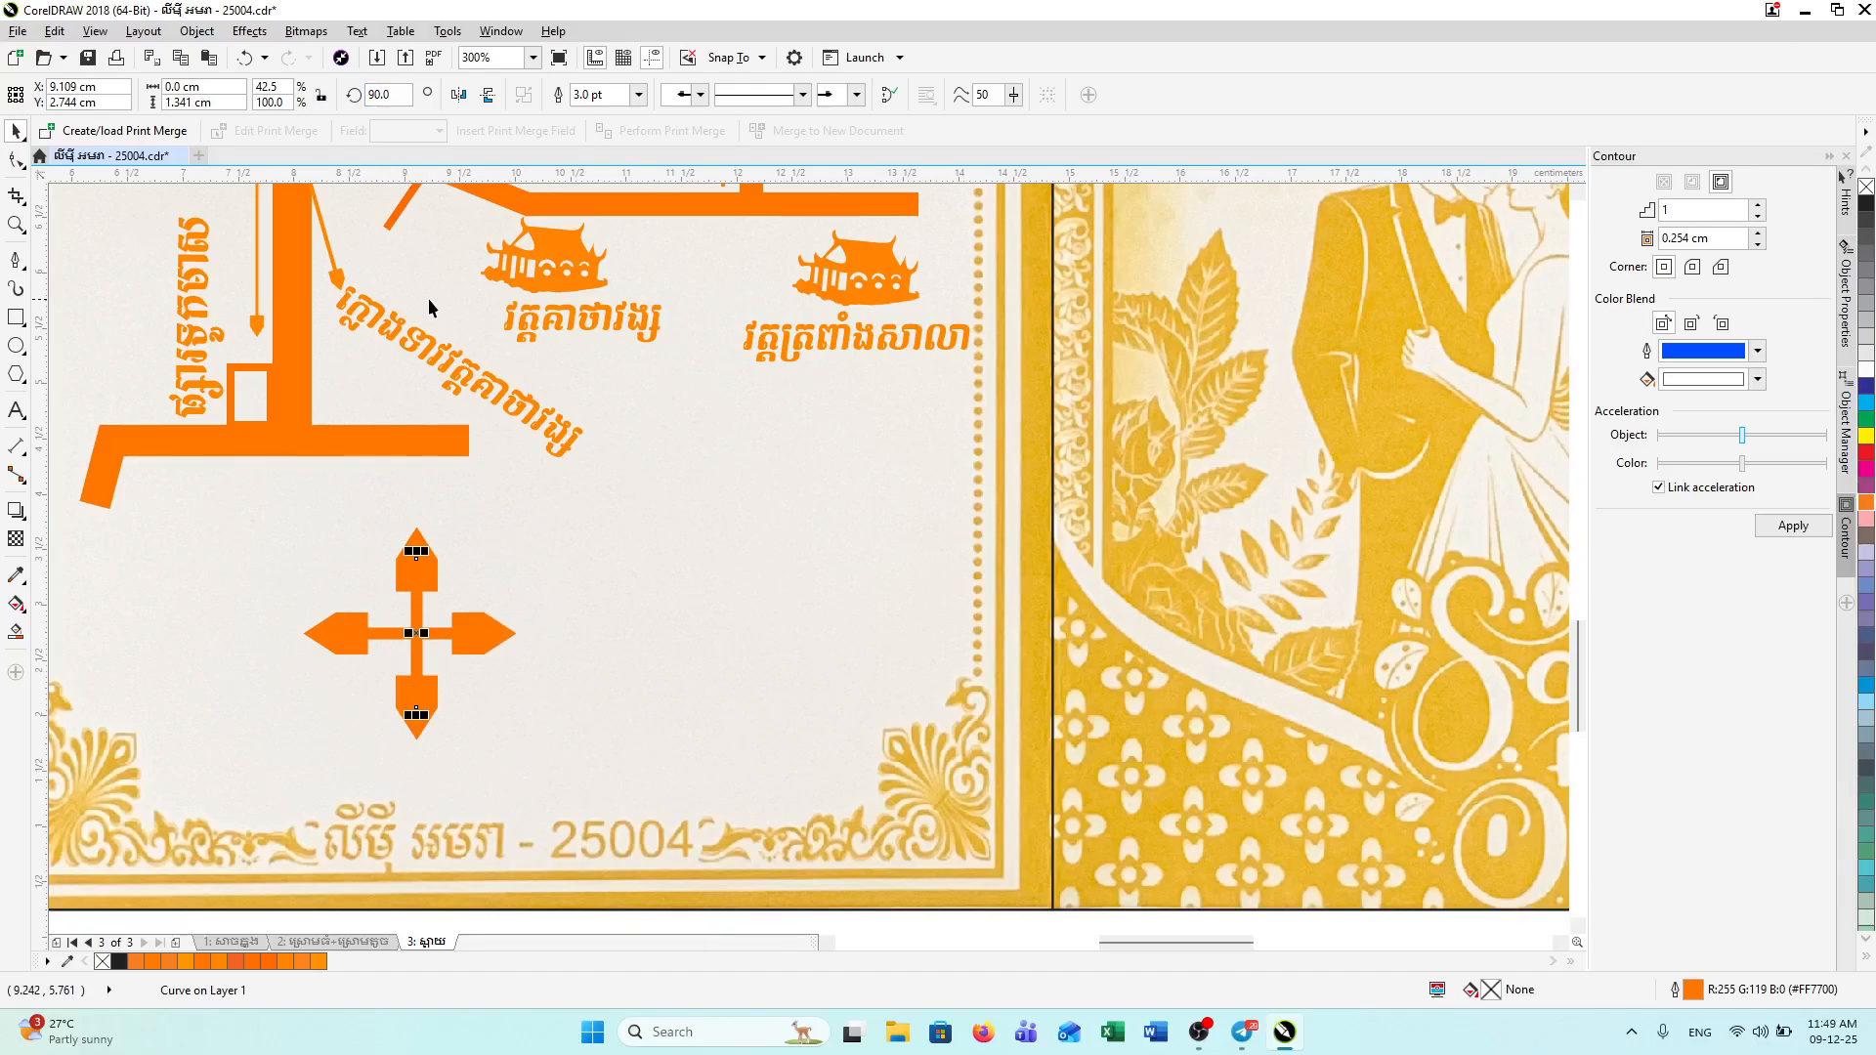
Step: Select both parts of the cross-shaped arrow
click(575, 632)
shift+click(344, 642)
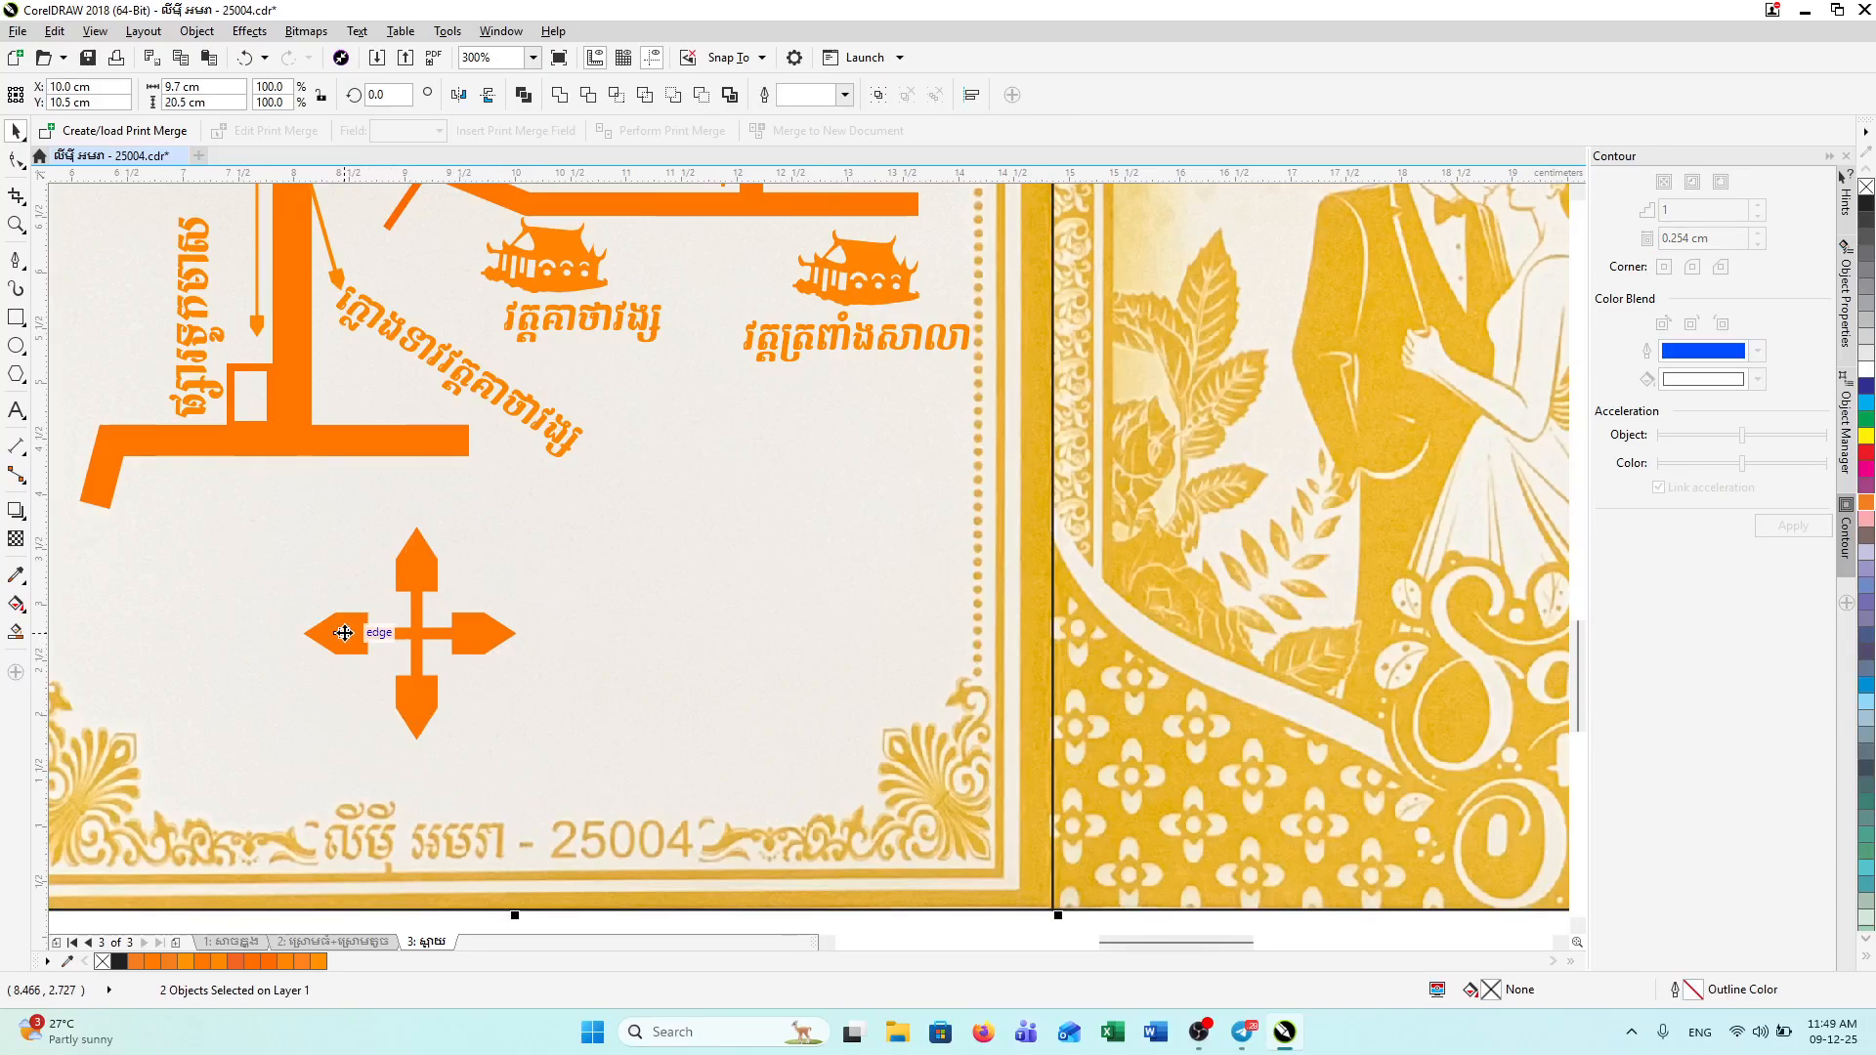
scroll(515, 590, right, 1)
scroll(515, 589, down, 2)
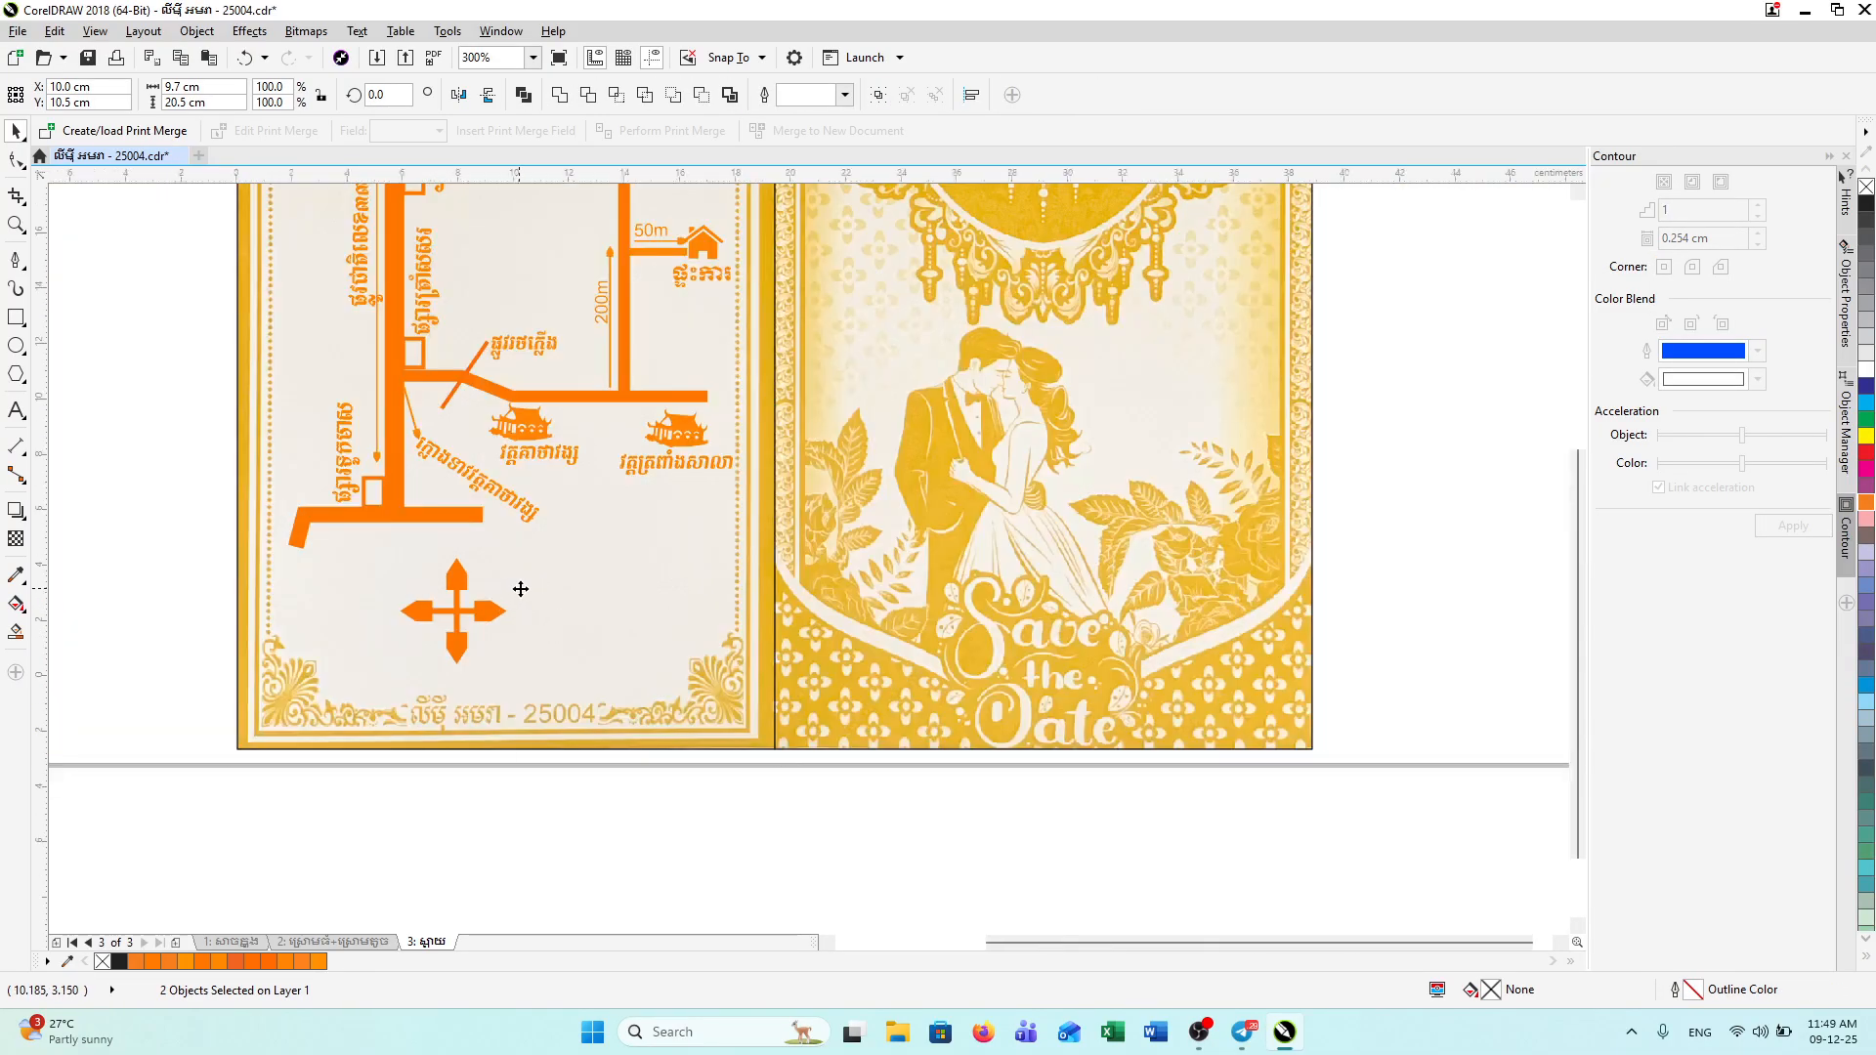
click(516, 736)
scroll(483, 642, up, 1)
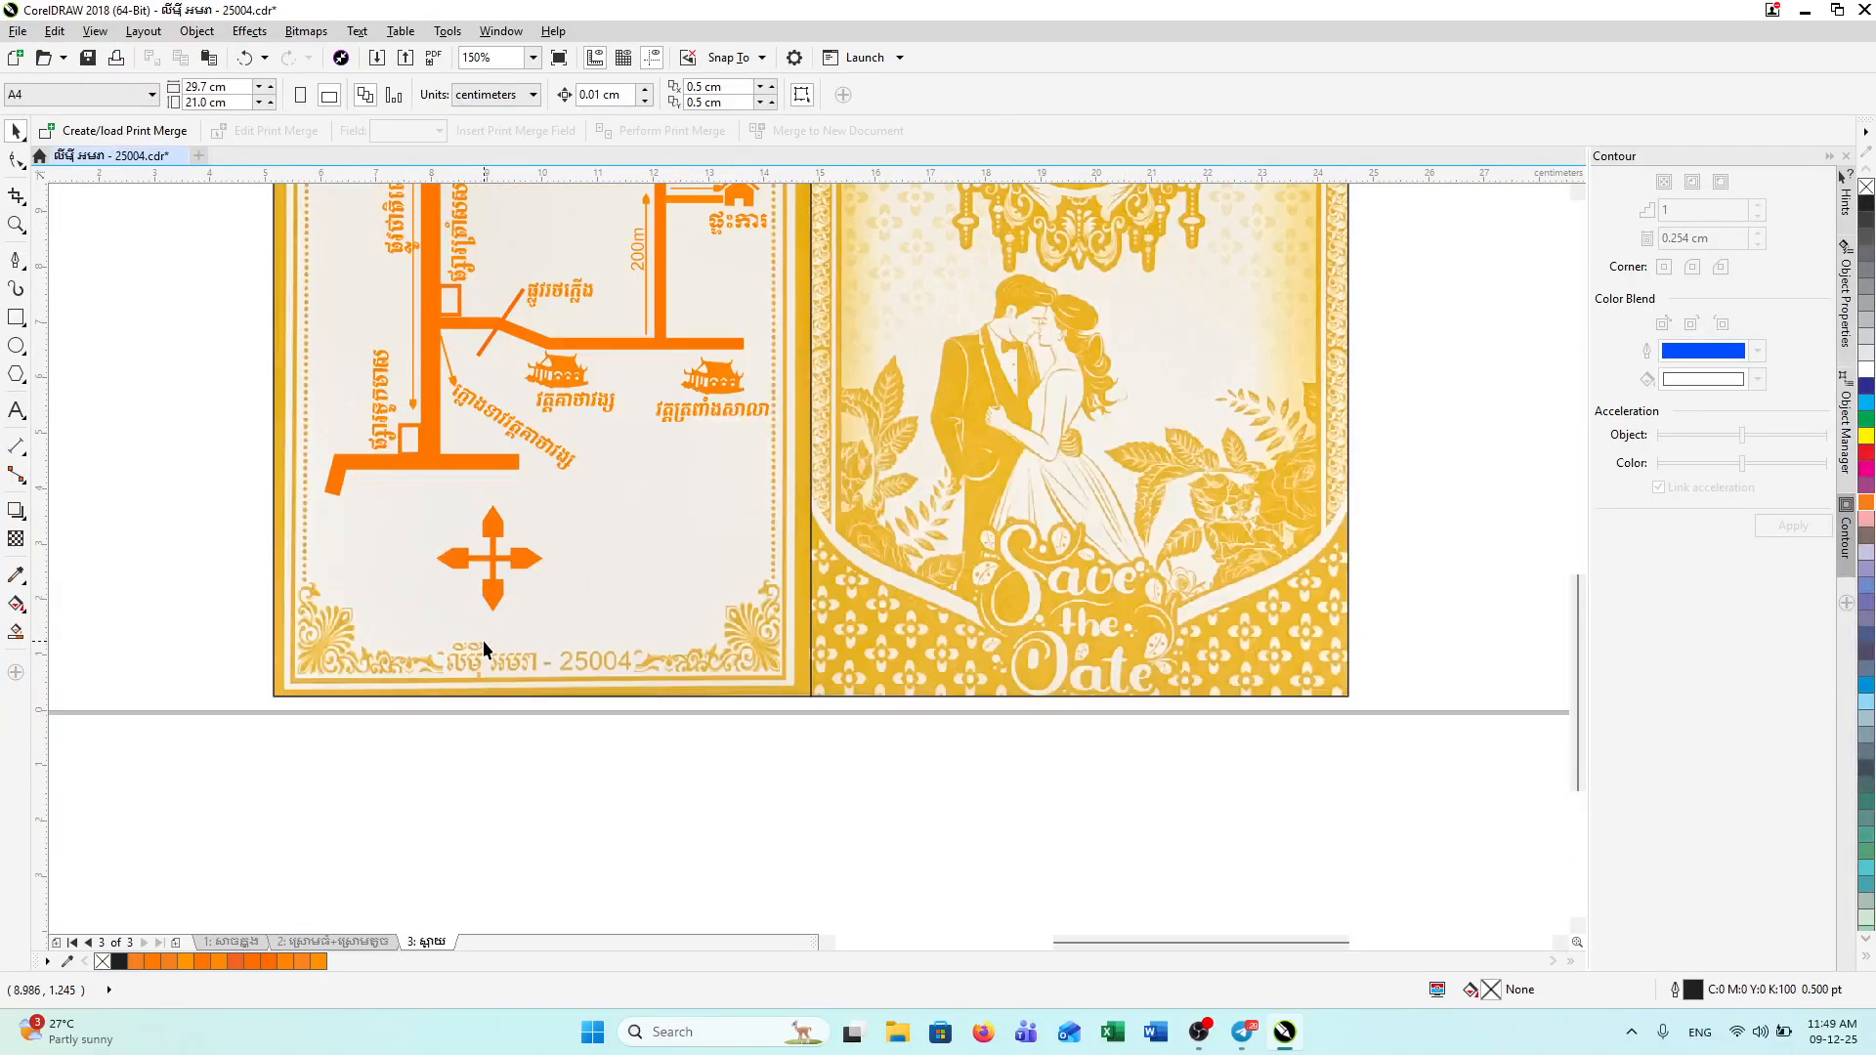
click(497, 528)
key(Escape)
click(525, 560)
shift+click(494, 536)
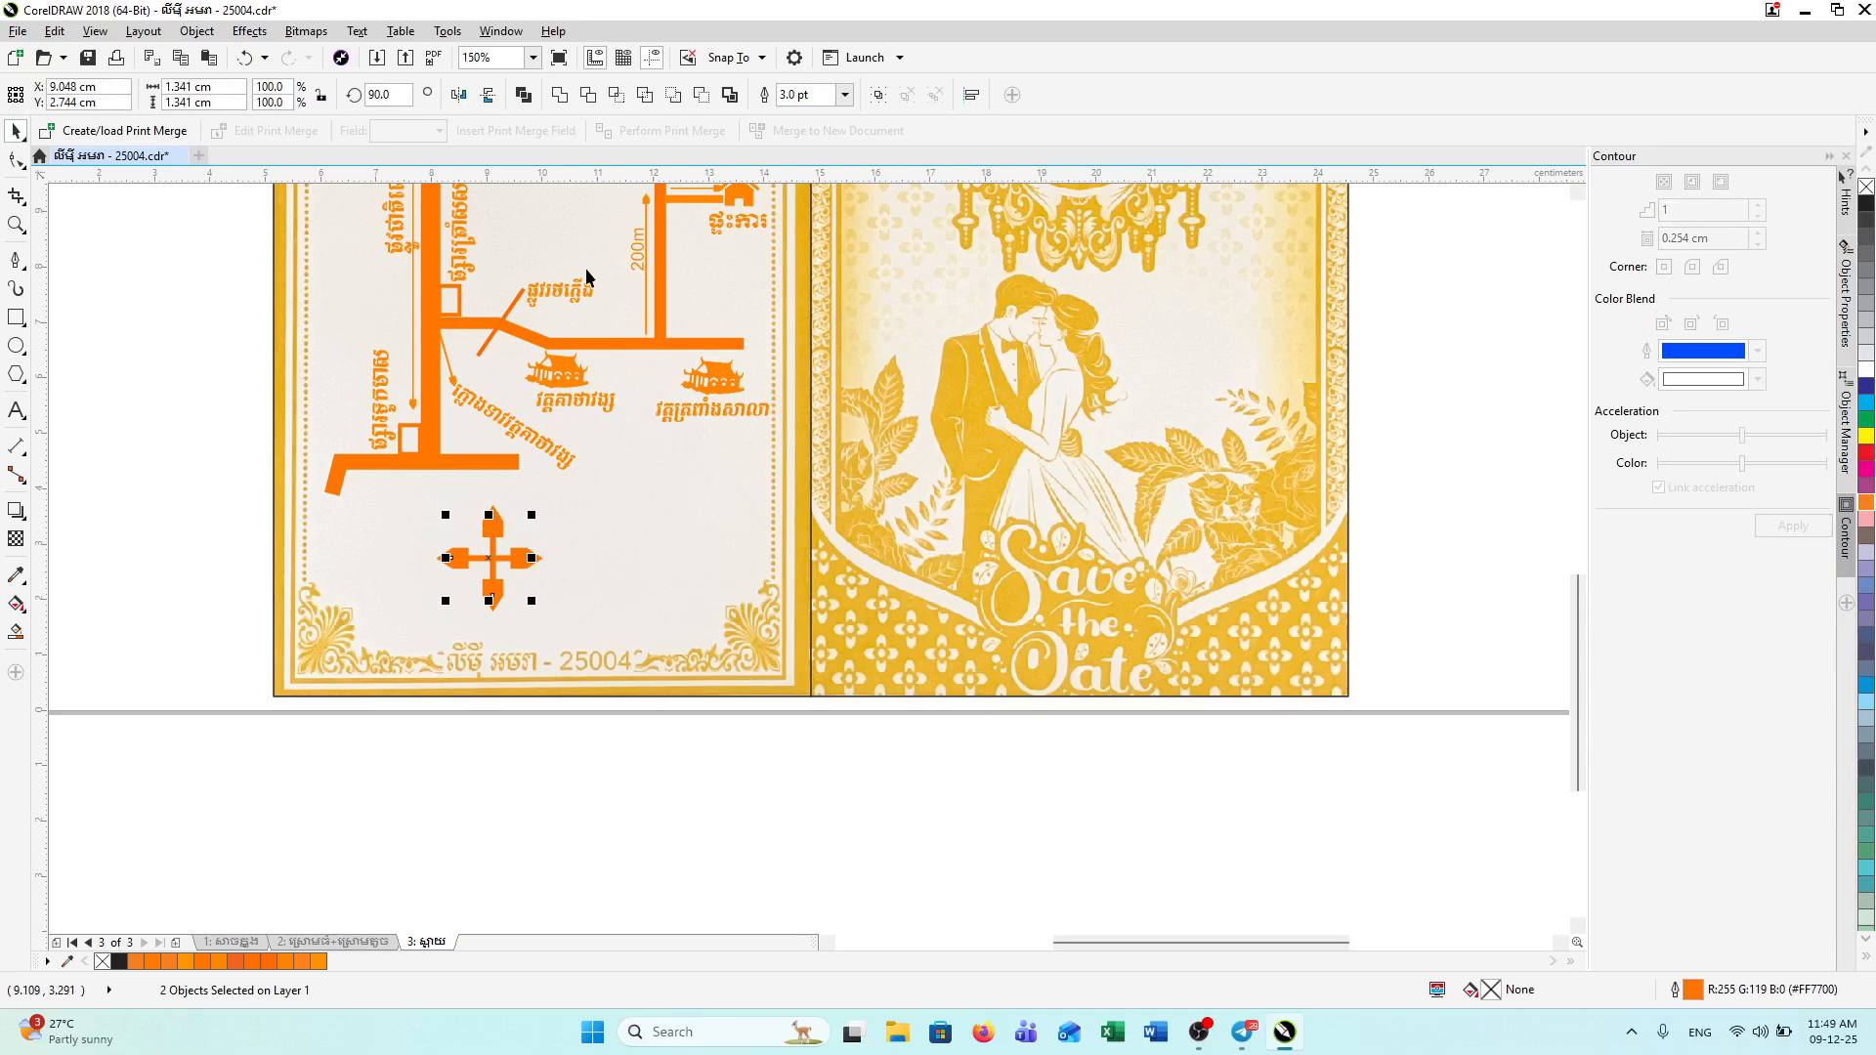
Step: Thin the cross's outline to 2.0 pt
click(845, 95)
click(806, 215)
click(136, 332)
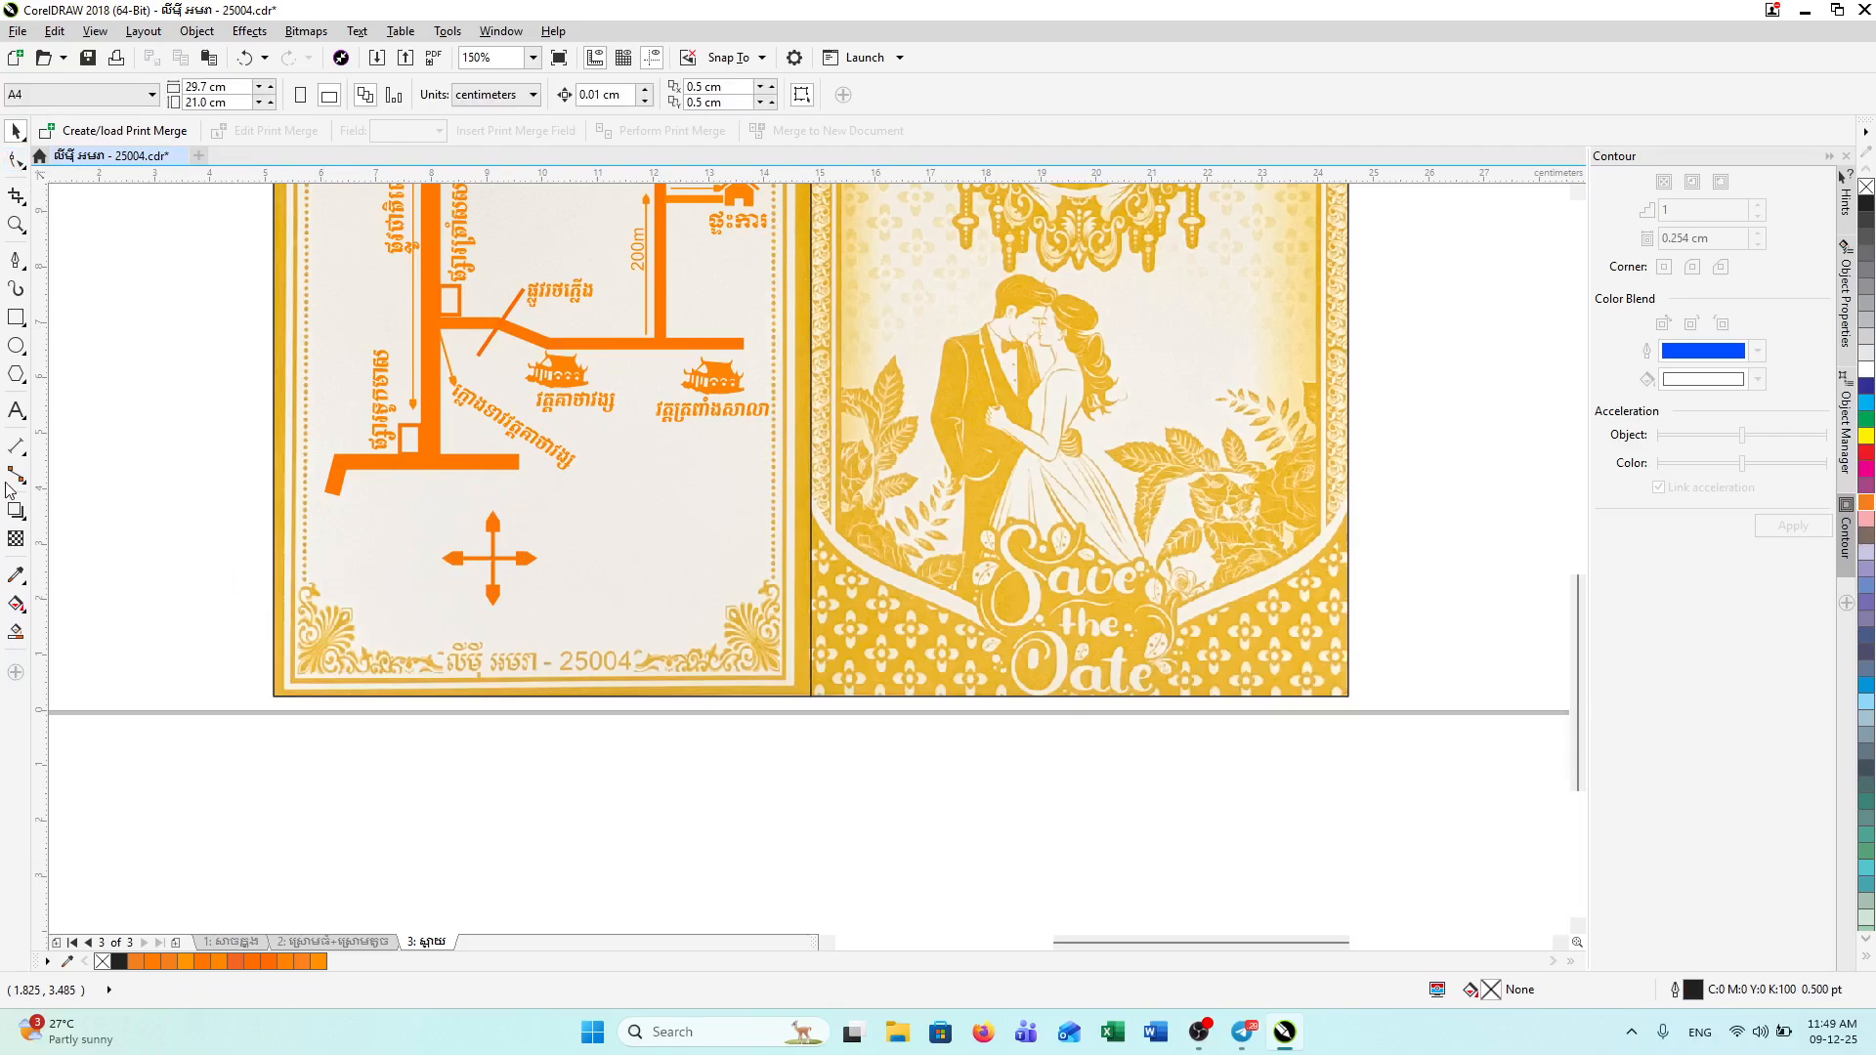
click(697, 412)
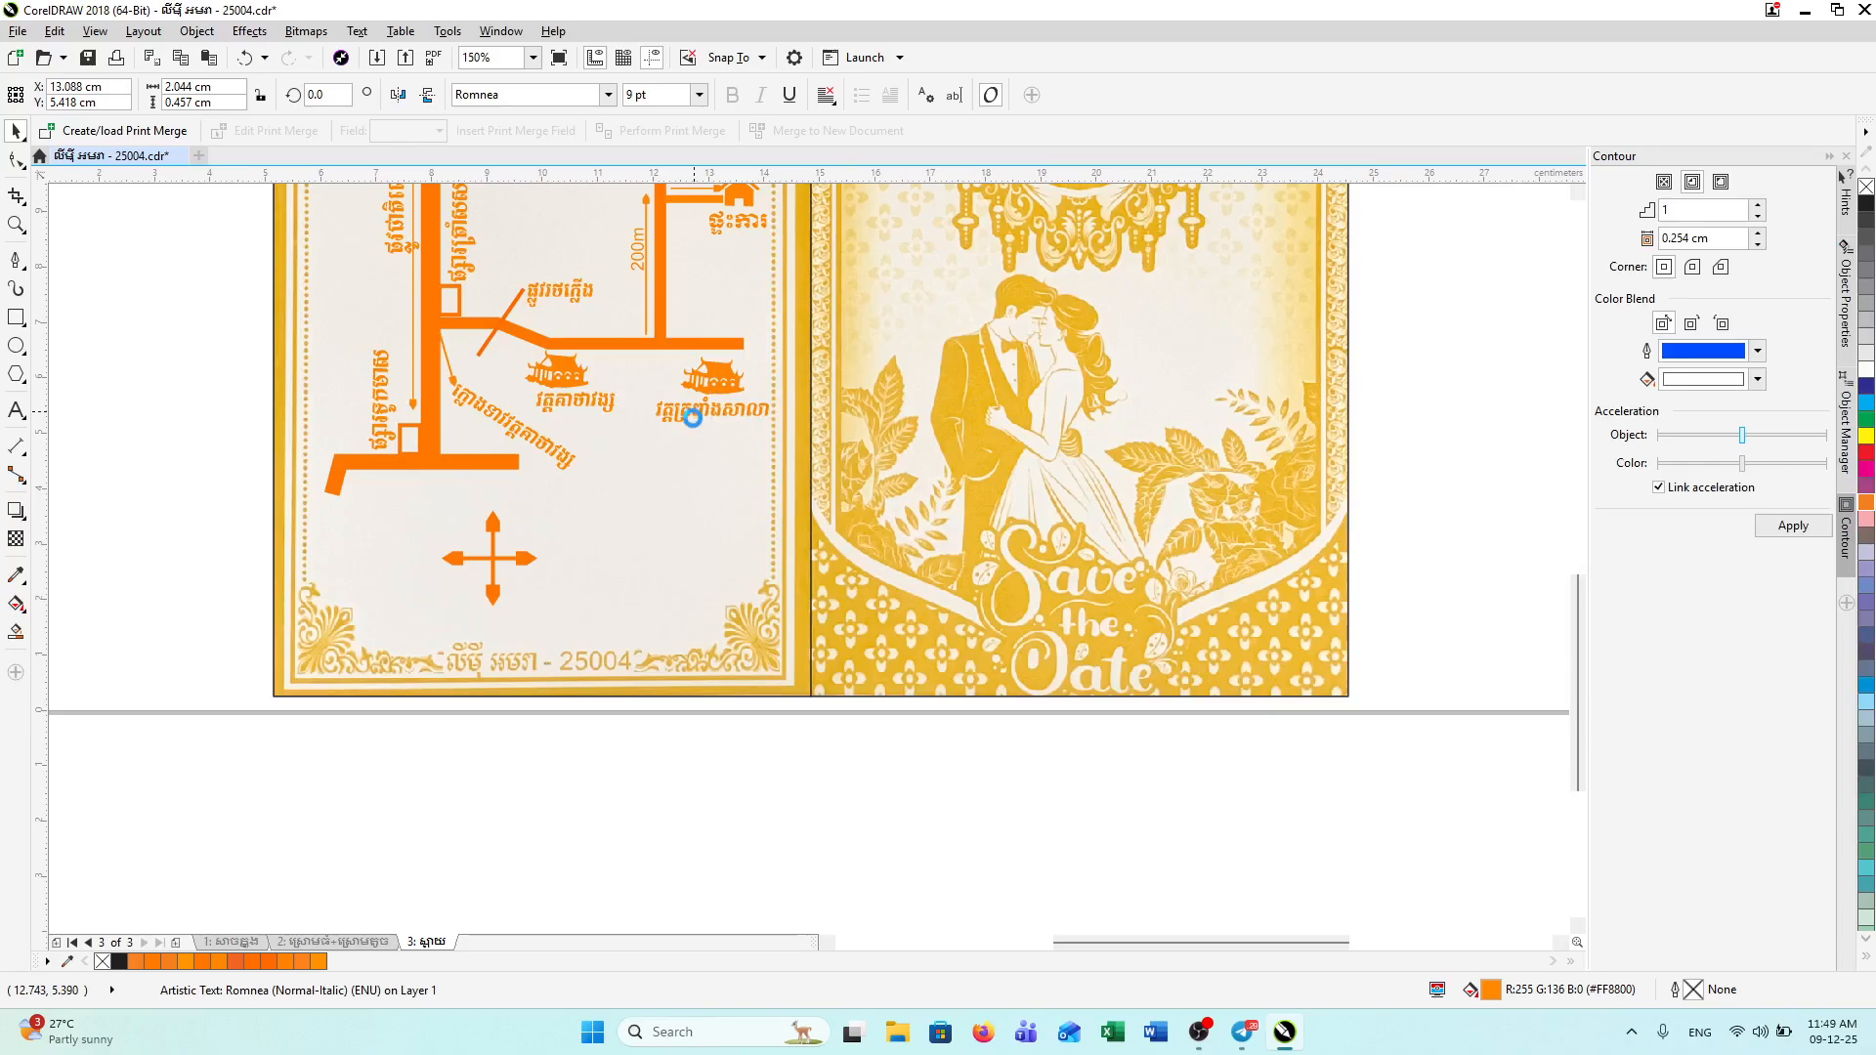
Step: Copy a Khmer map label and position it above the cross as the north label
drag(692, 410, 485, 503)
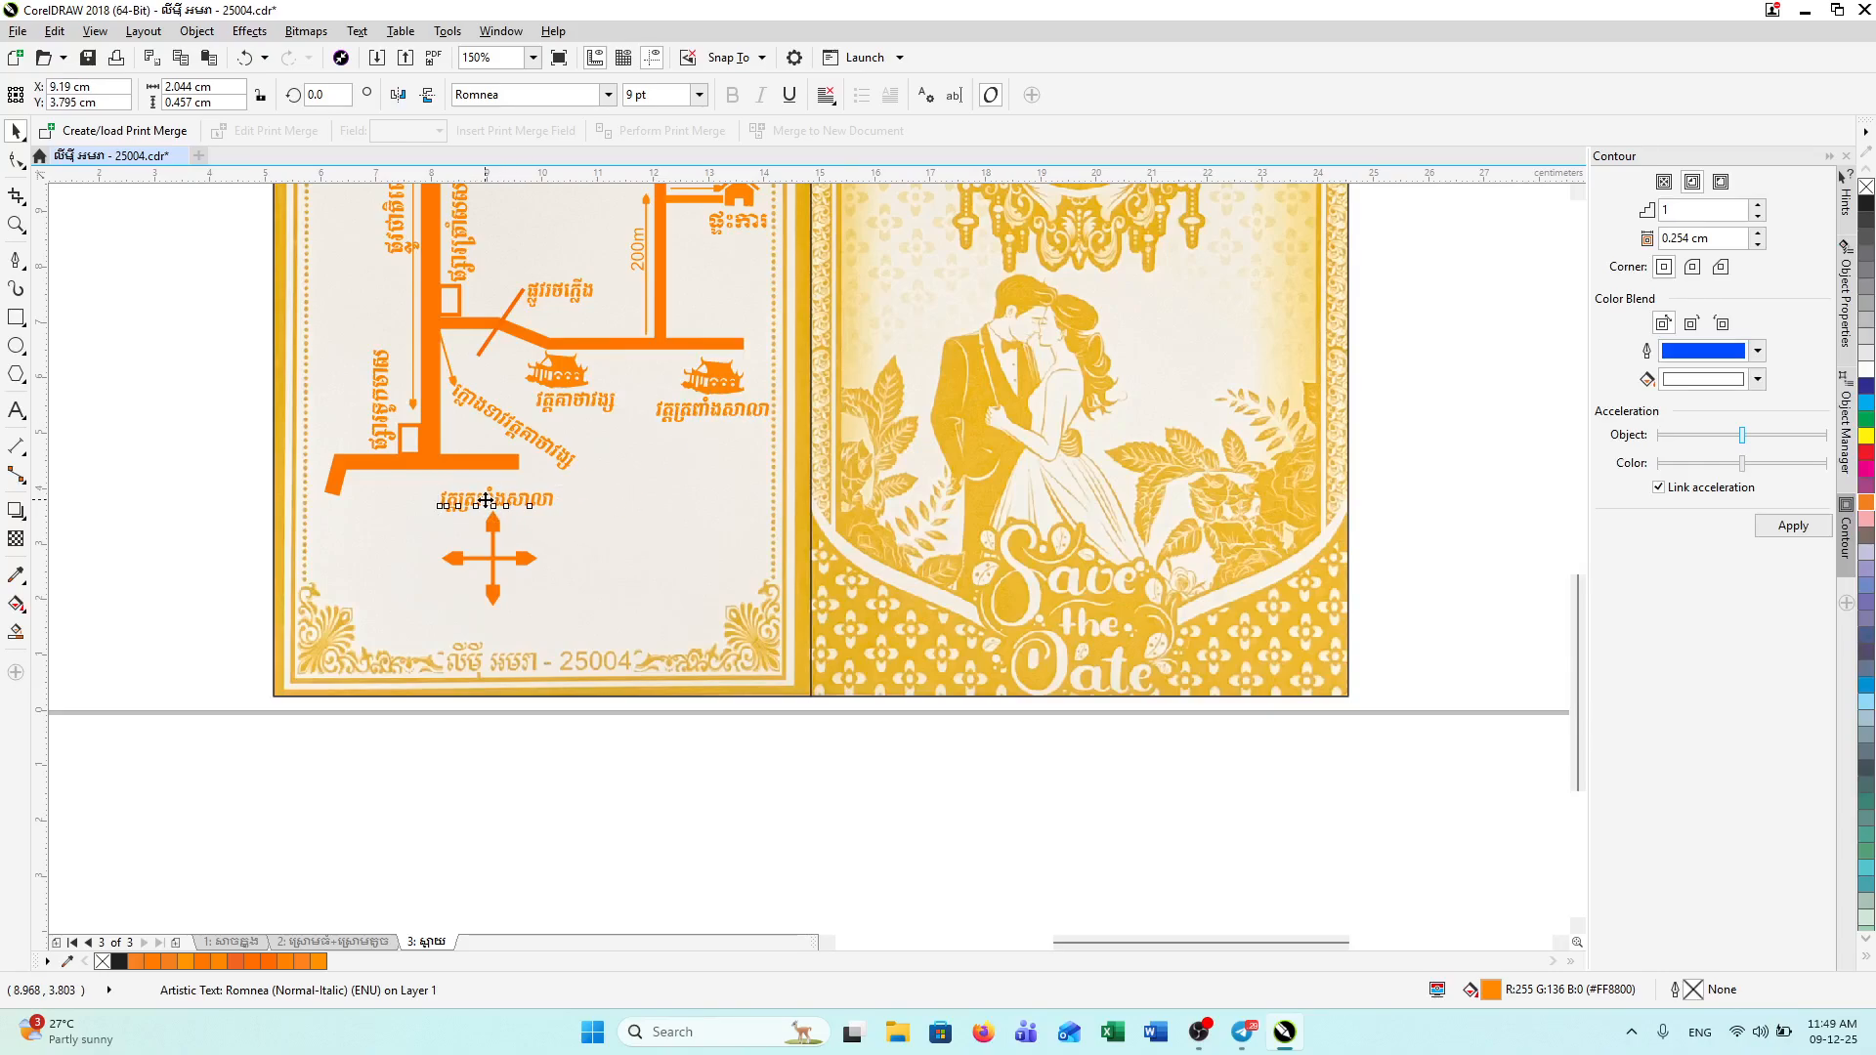
double_click(486, 502)
key(ctrl+a)
text(e)
key(Escape)
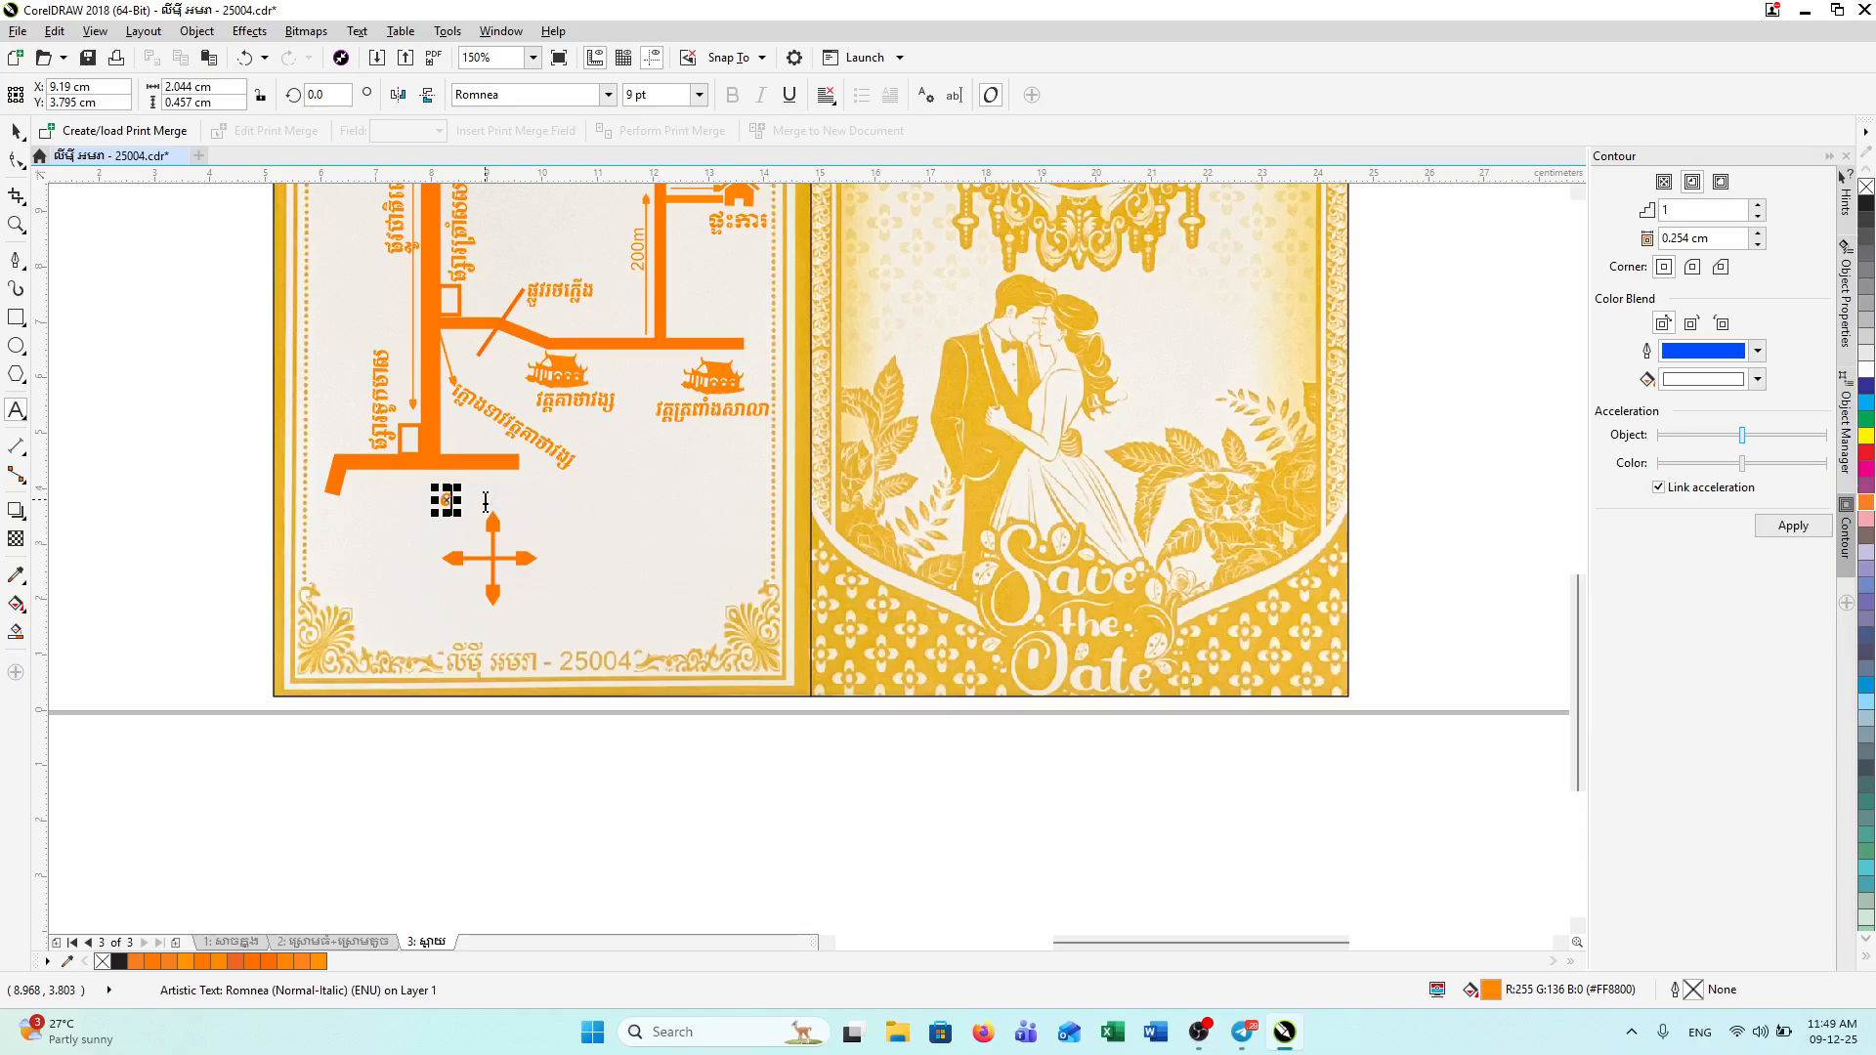
key(BackSpace)
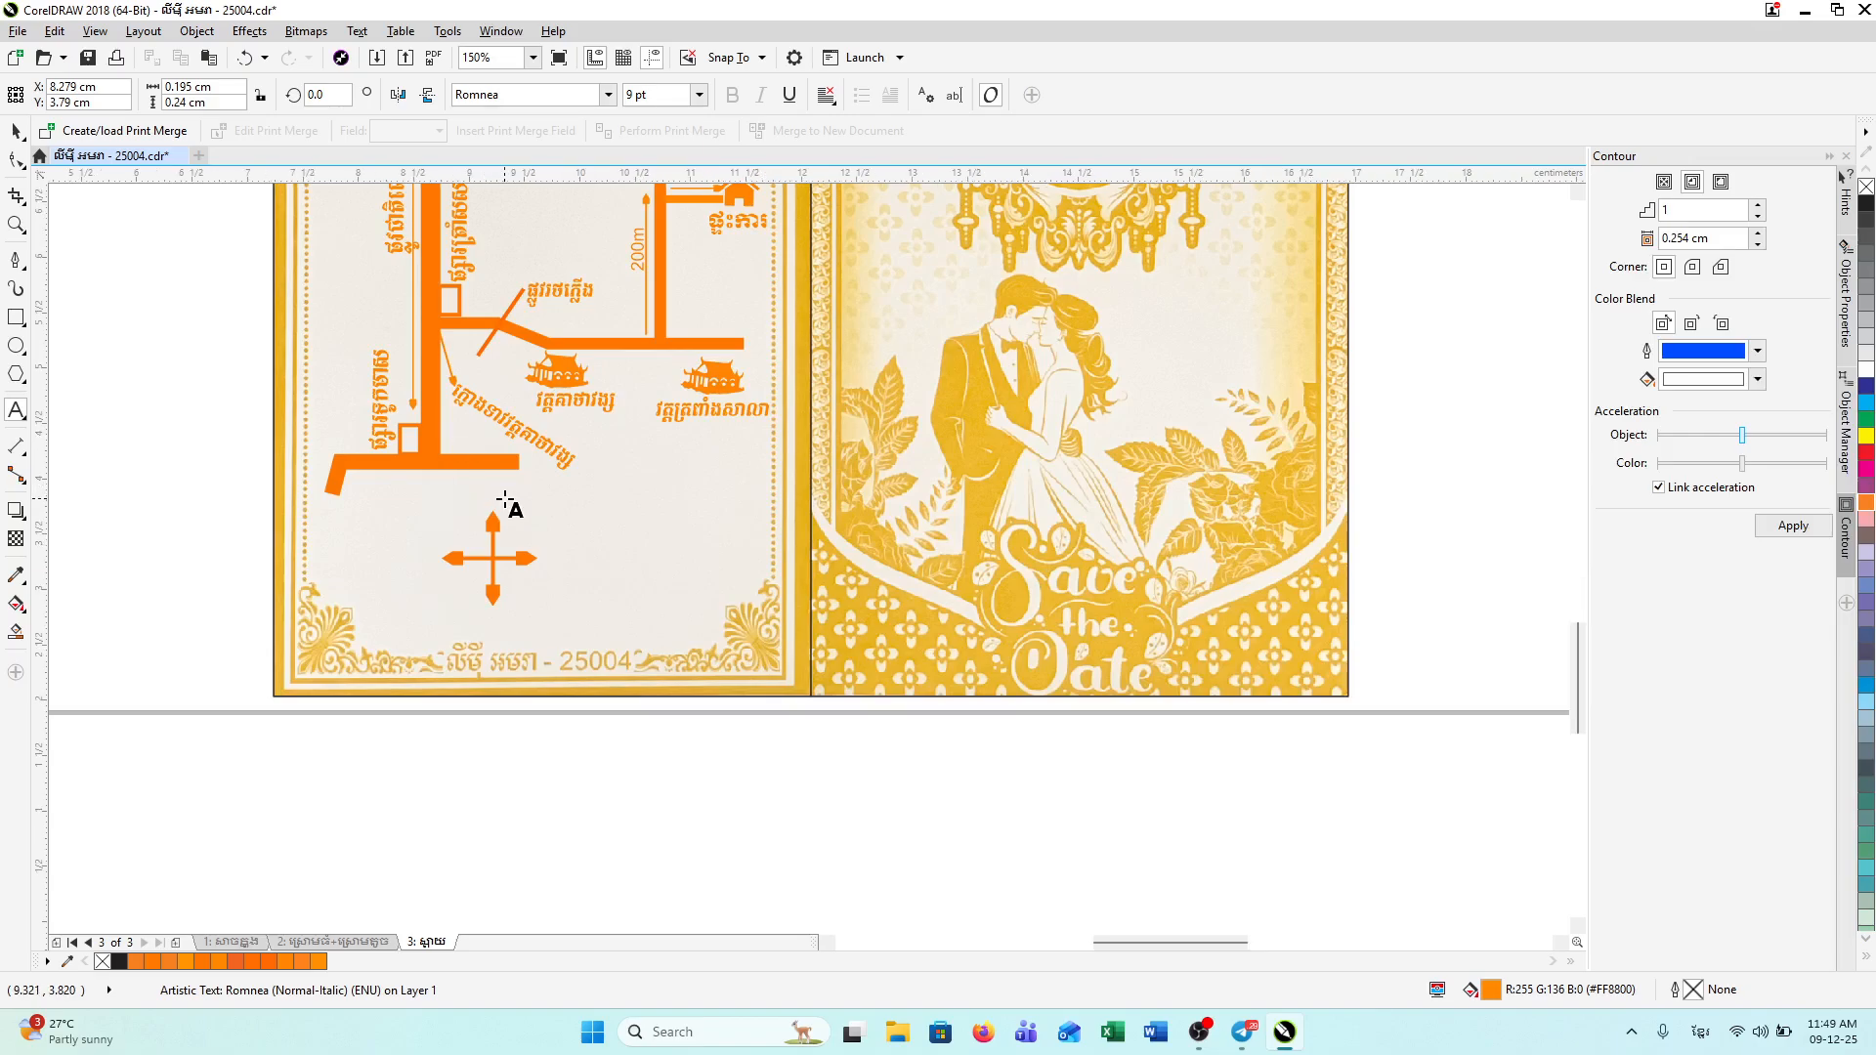
scroll(502, 503, up, 2)
key(space)
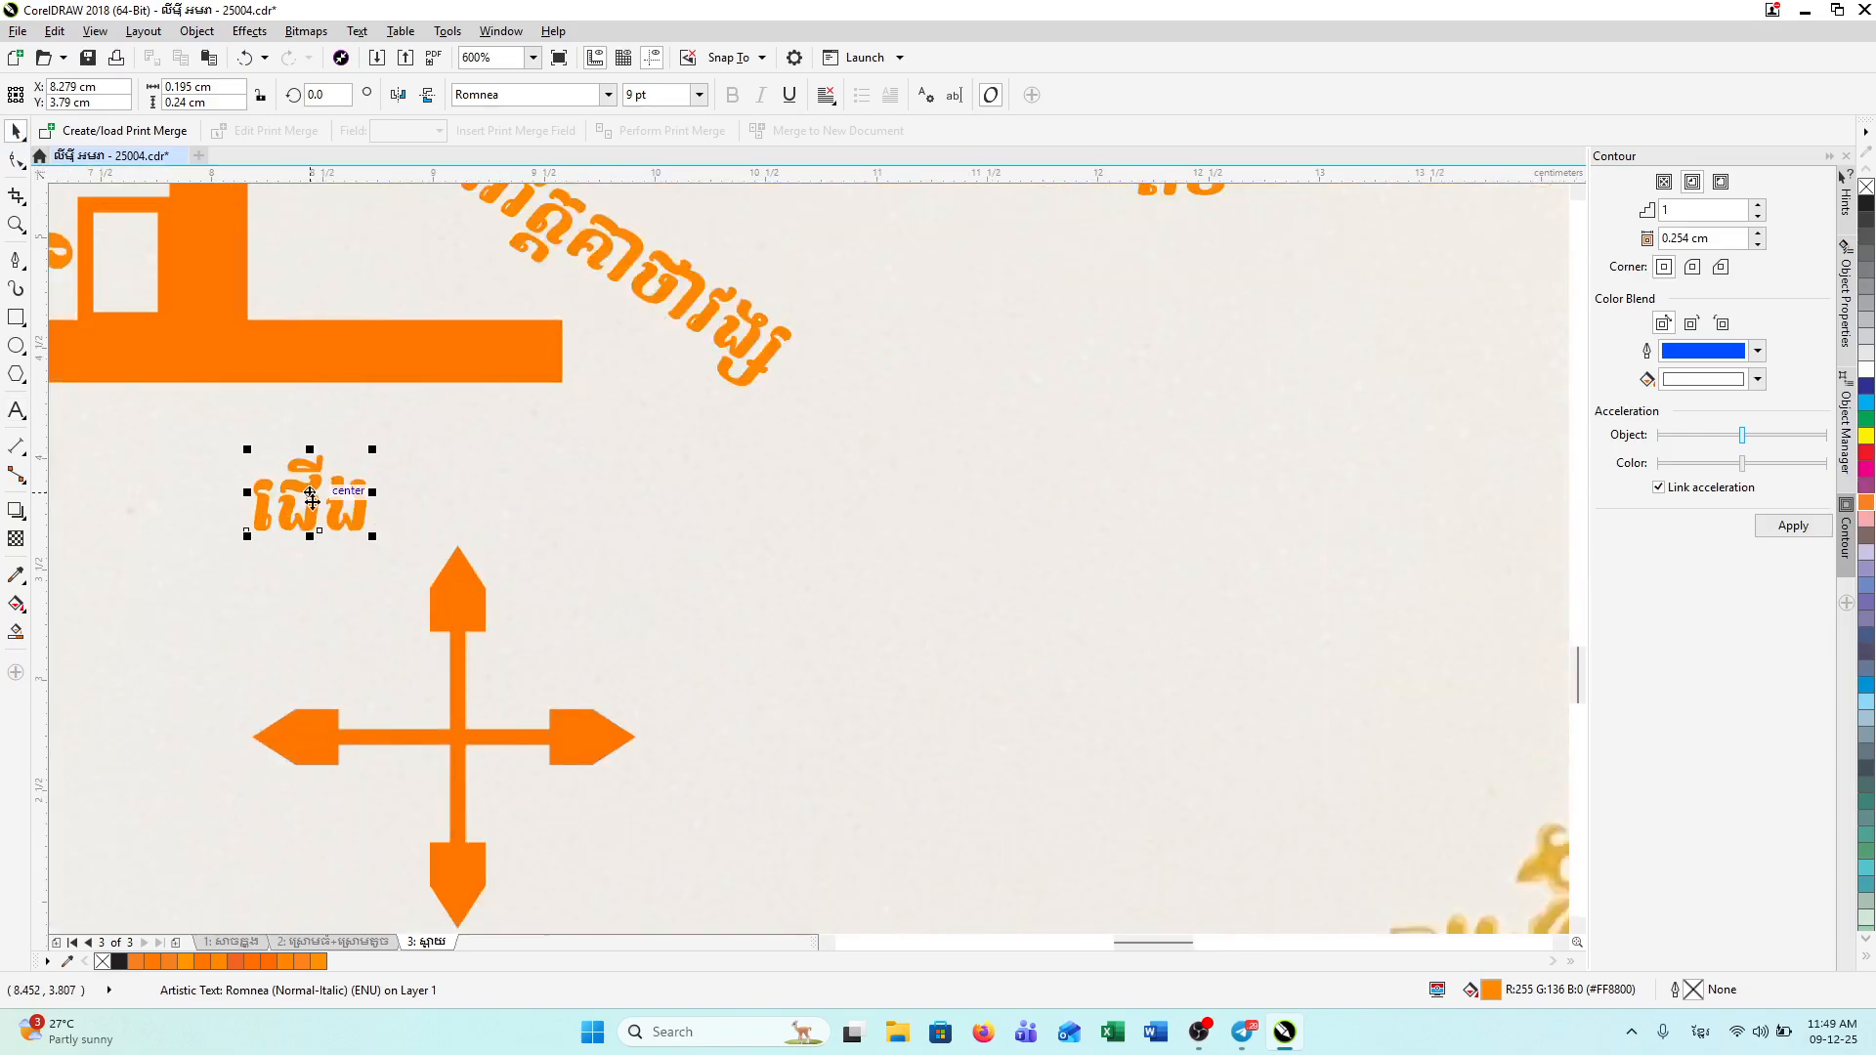
drag(314, 500, 449, 506)
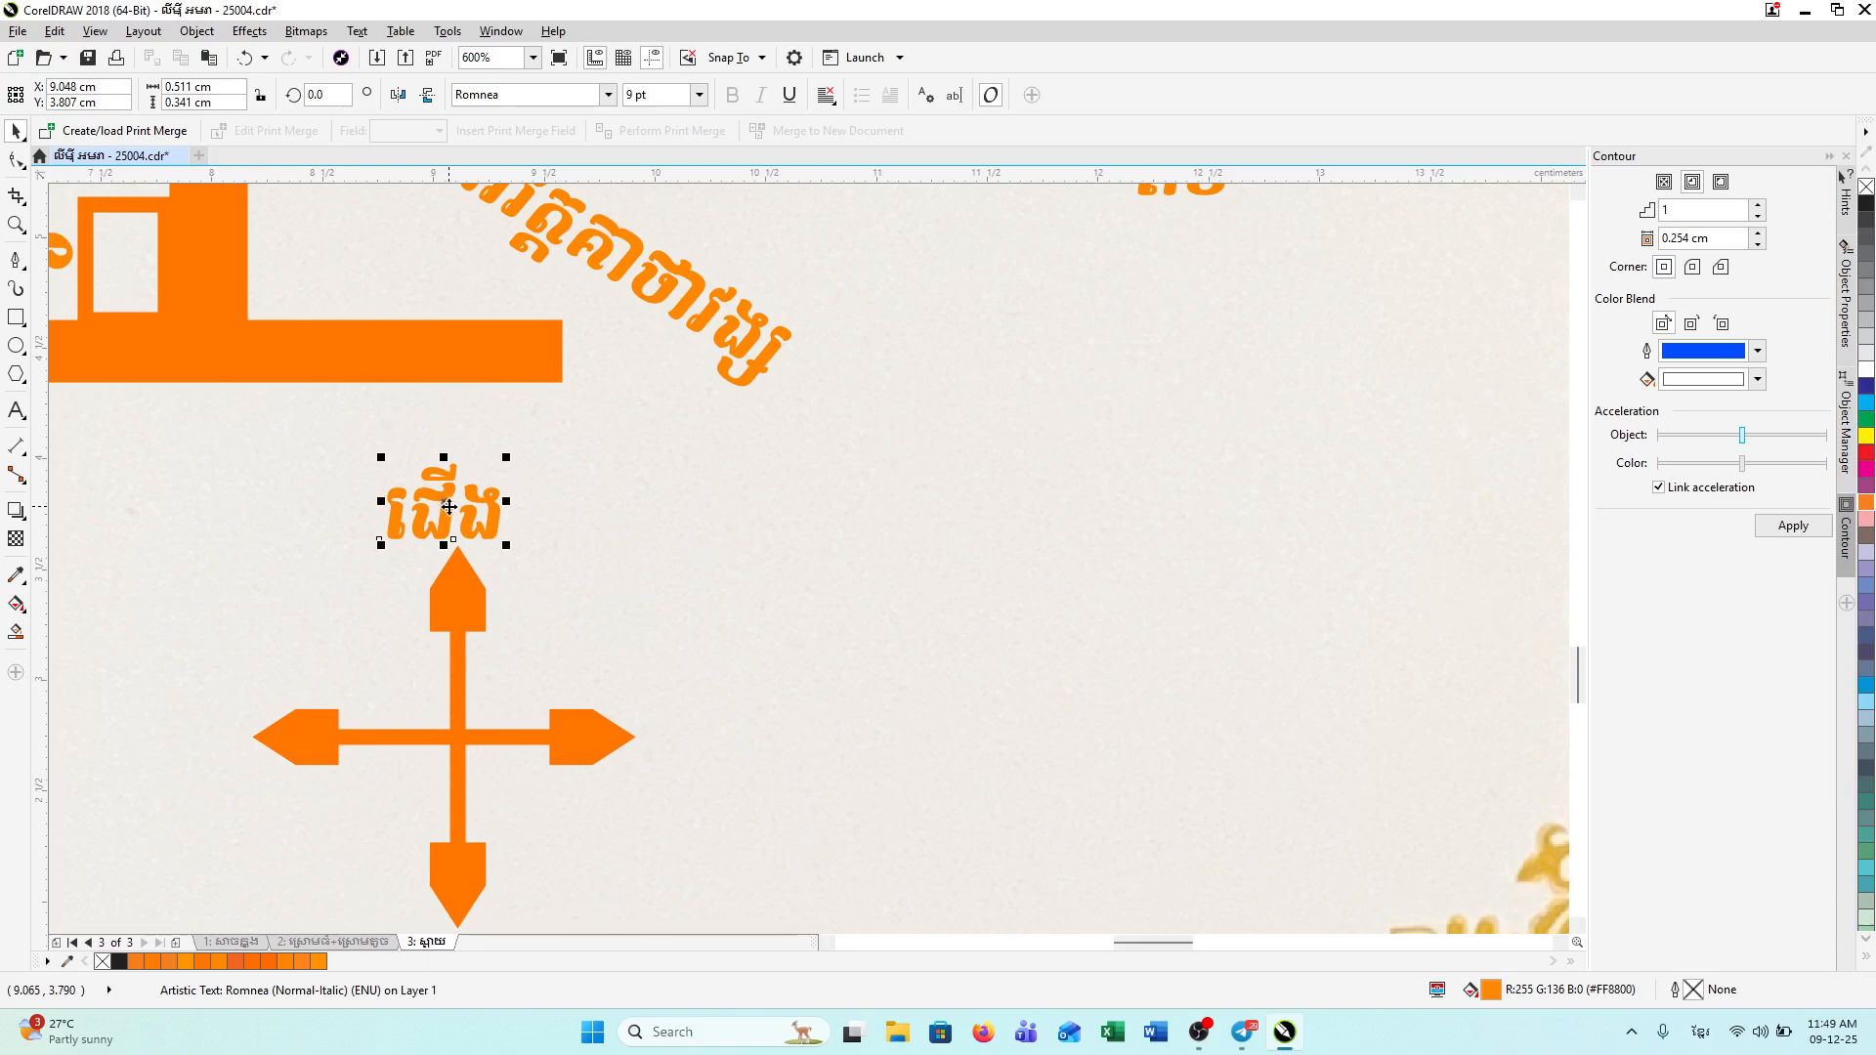
Step: Add a label below the cross reading 'ត្បូង' (south)
scroll(1575, 678, down, 5)
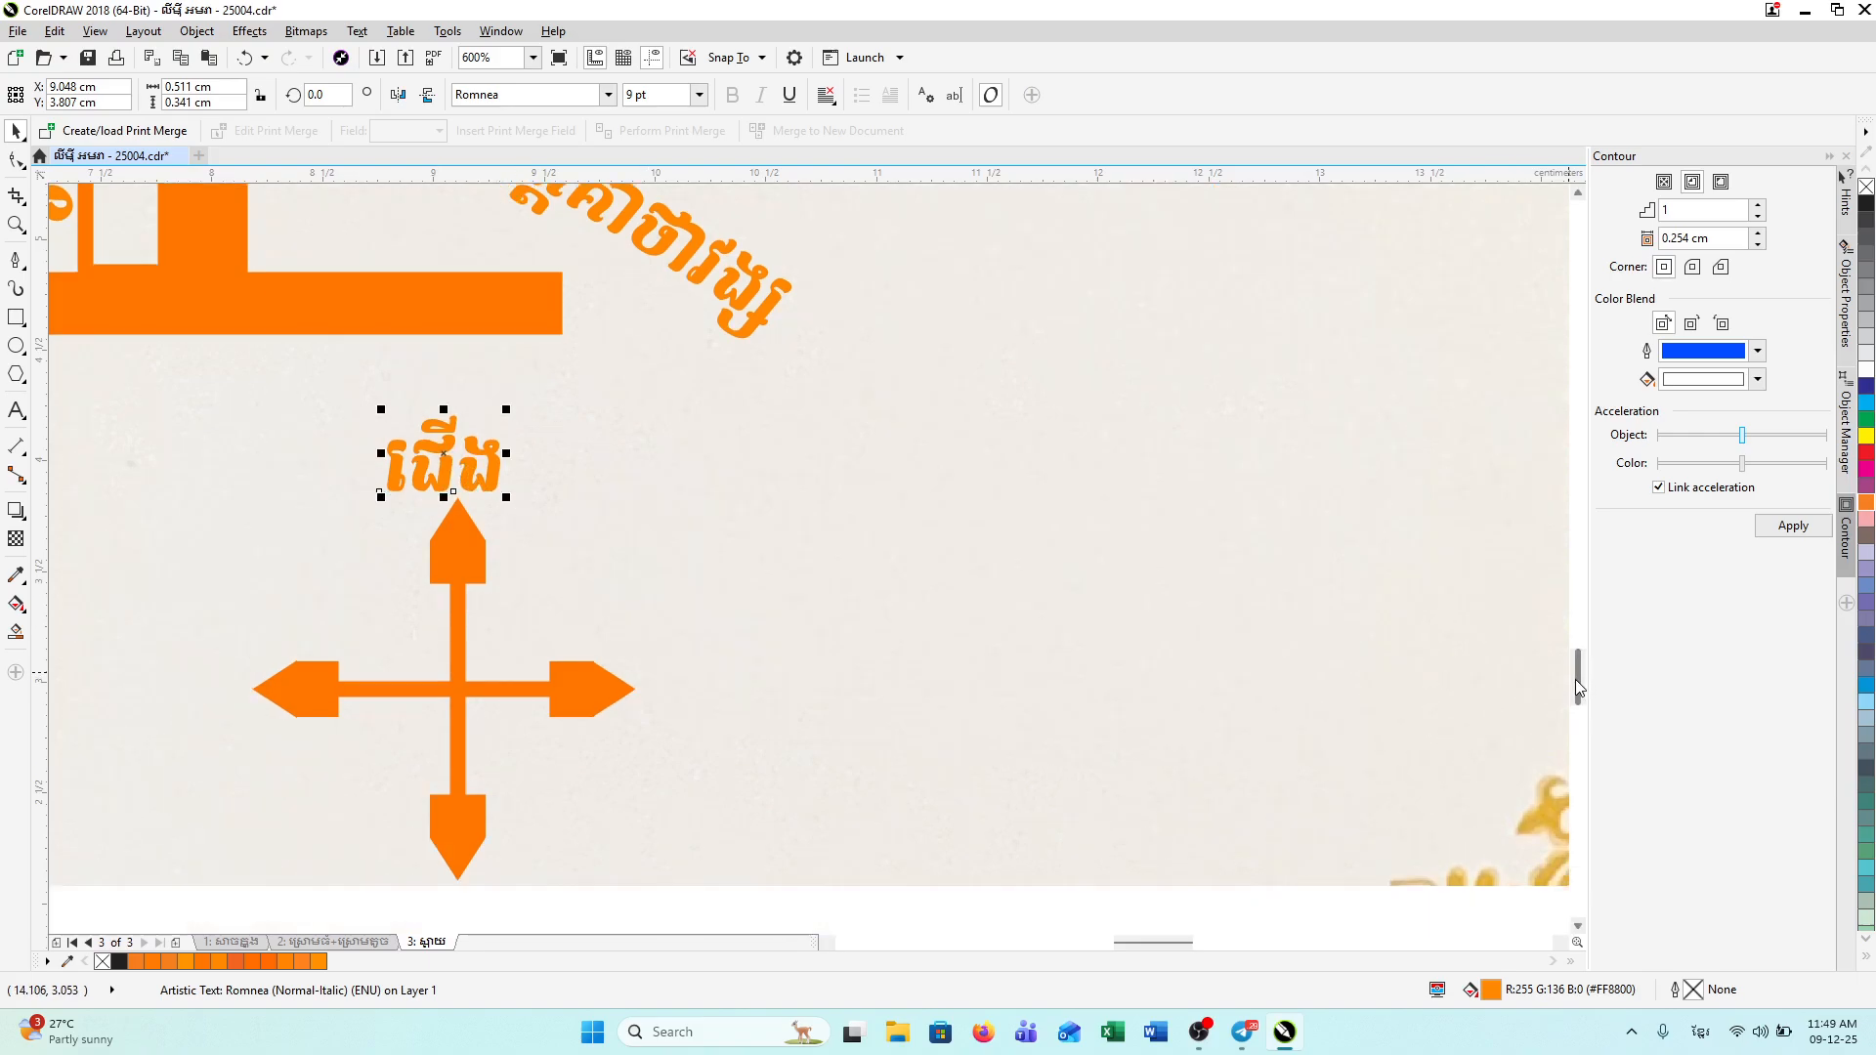
drag(1580, 706, 1573, 682)
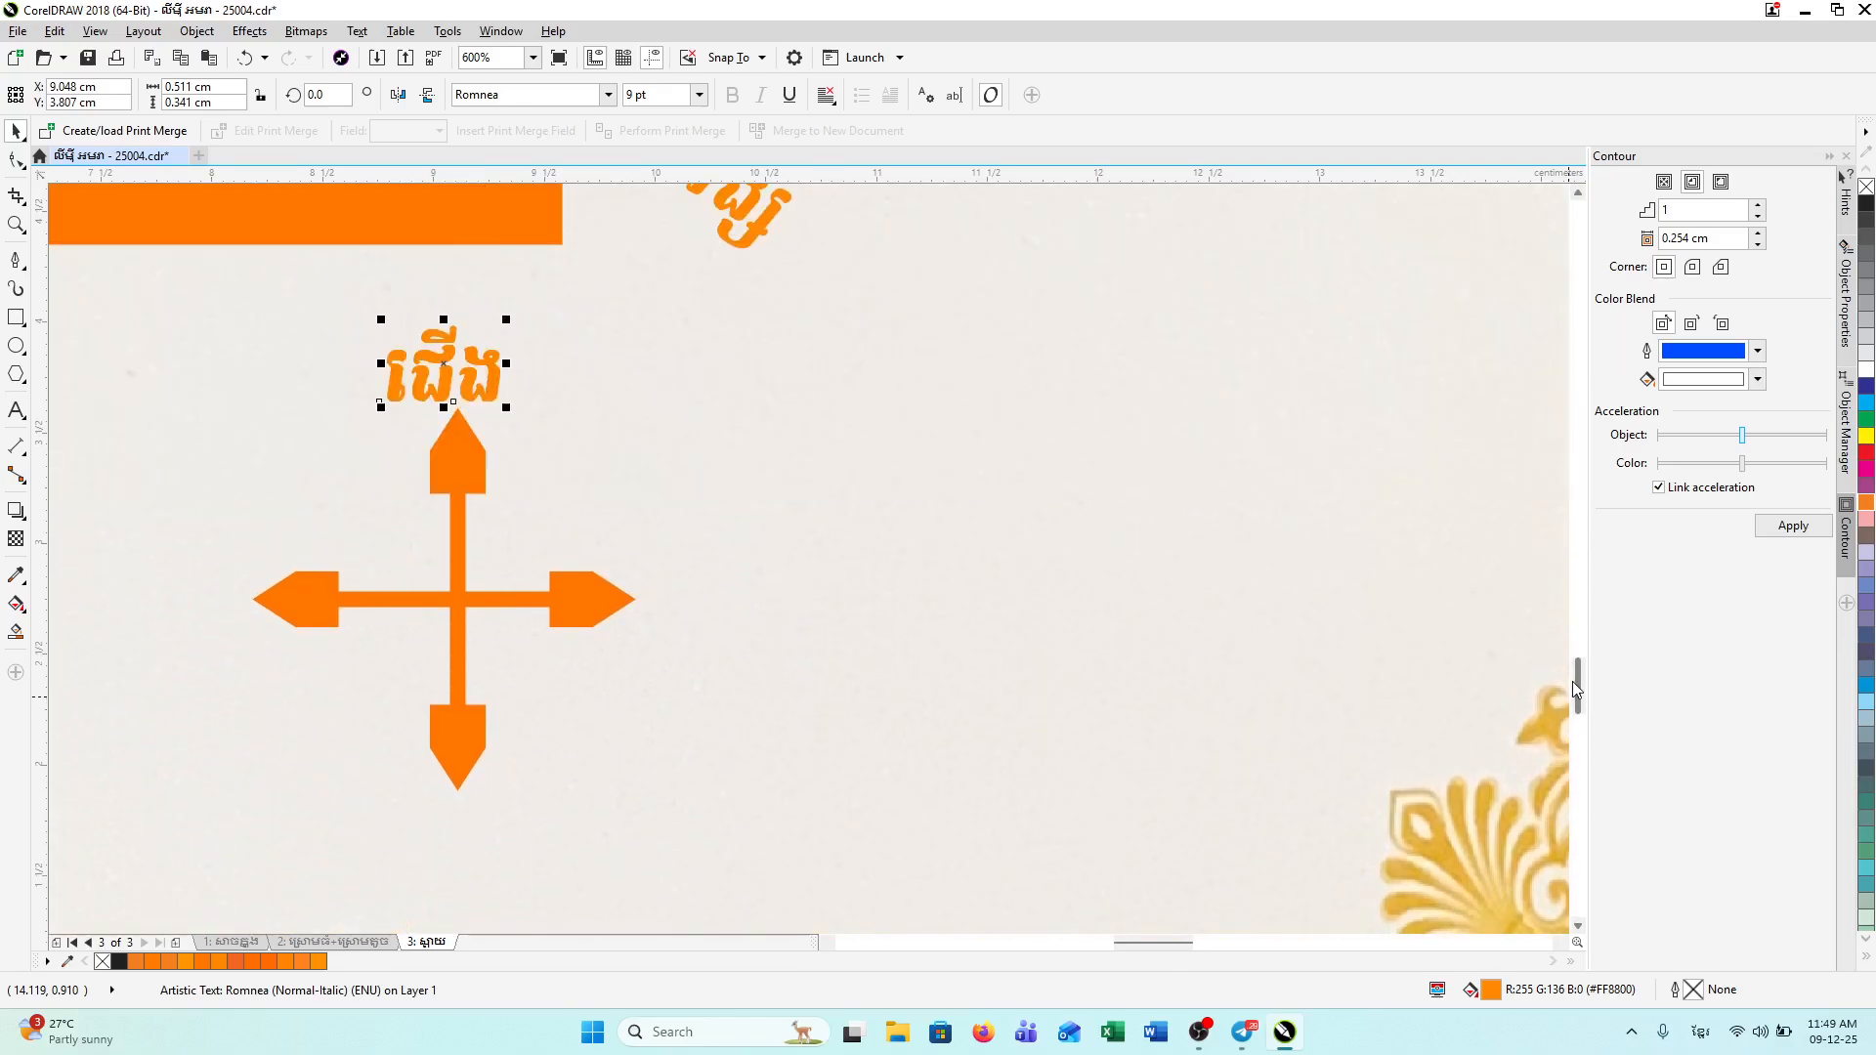
drag(446, 376, 465, 838)
key(ctrl+a)
text(ត្បូ)
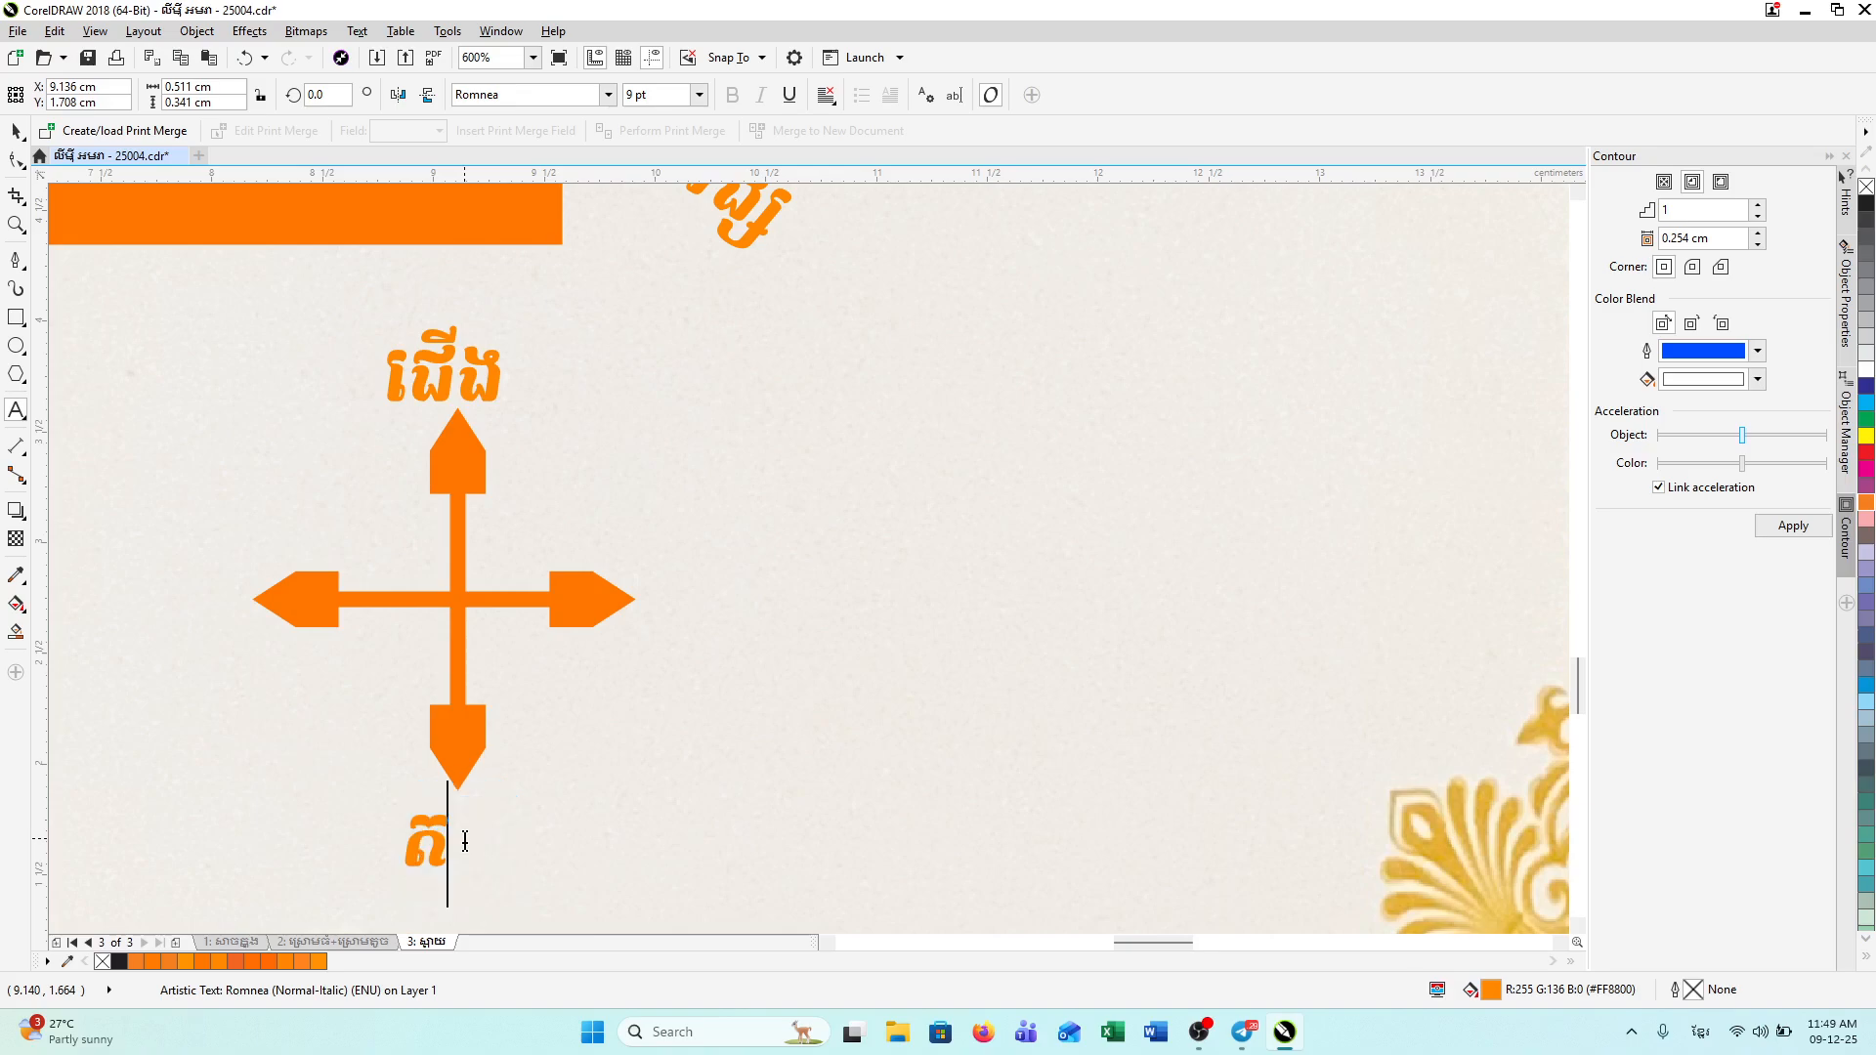
text(ង)
click(16, 130)
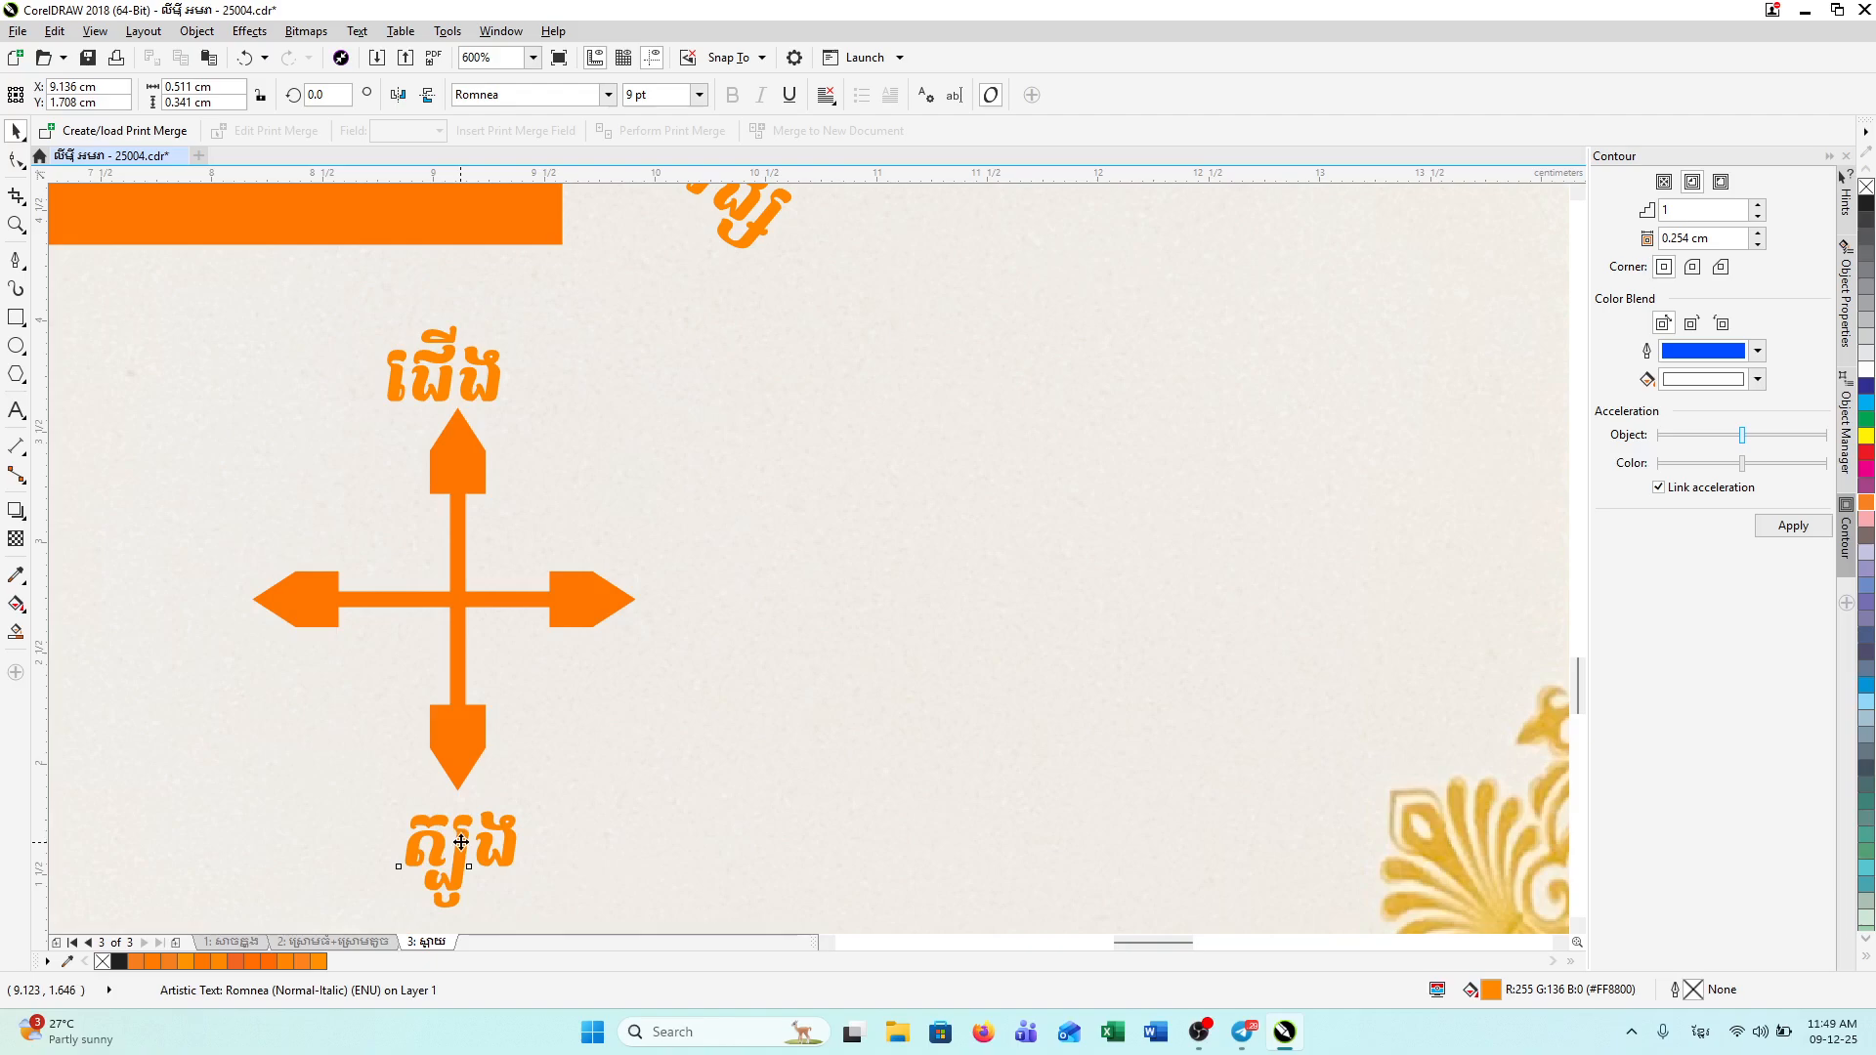
drag(460, 842, 691, 617)
Step: Retype the label beside the right arm as 'កើត' (east)
double_click(692, 617)
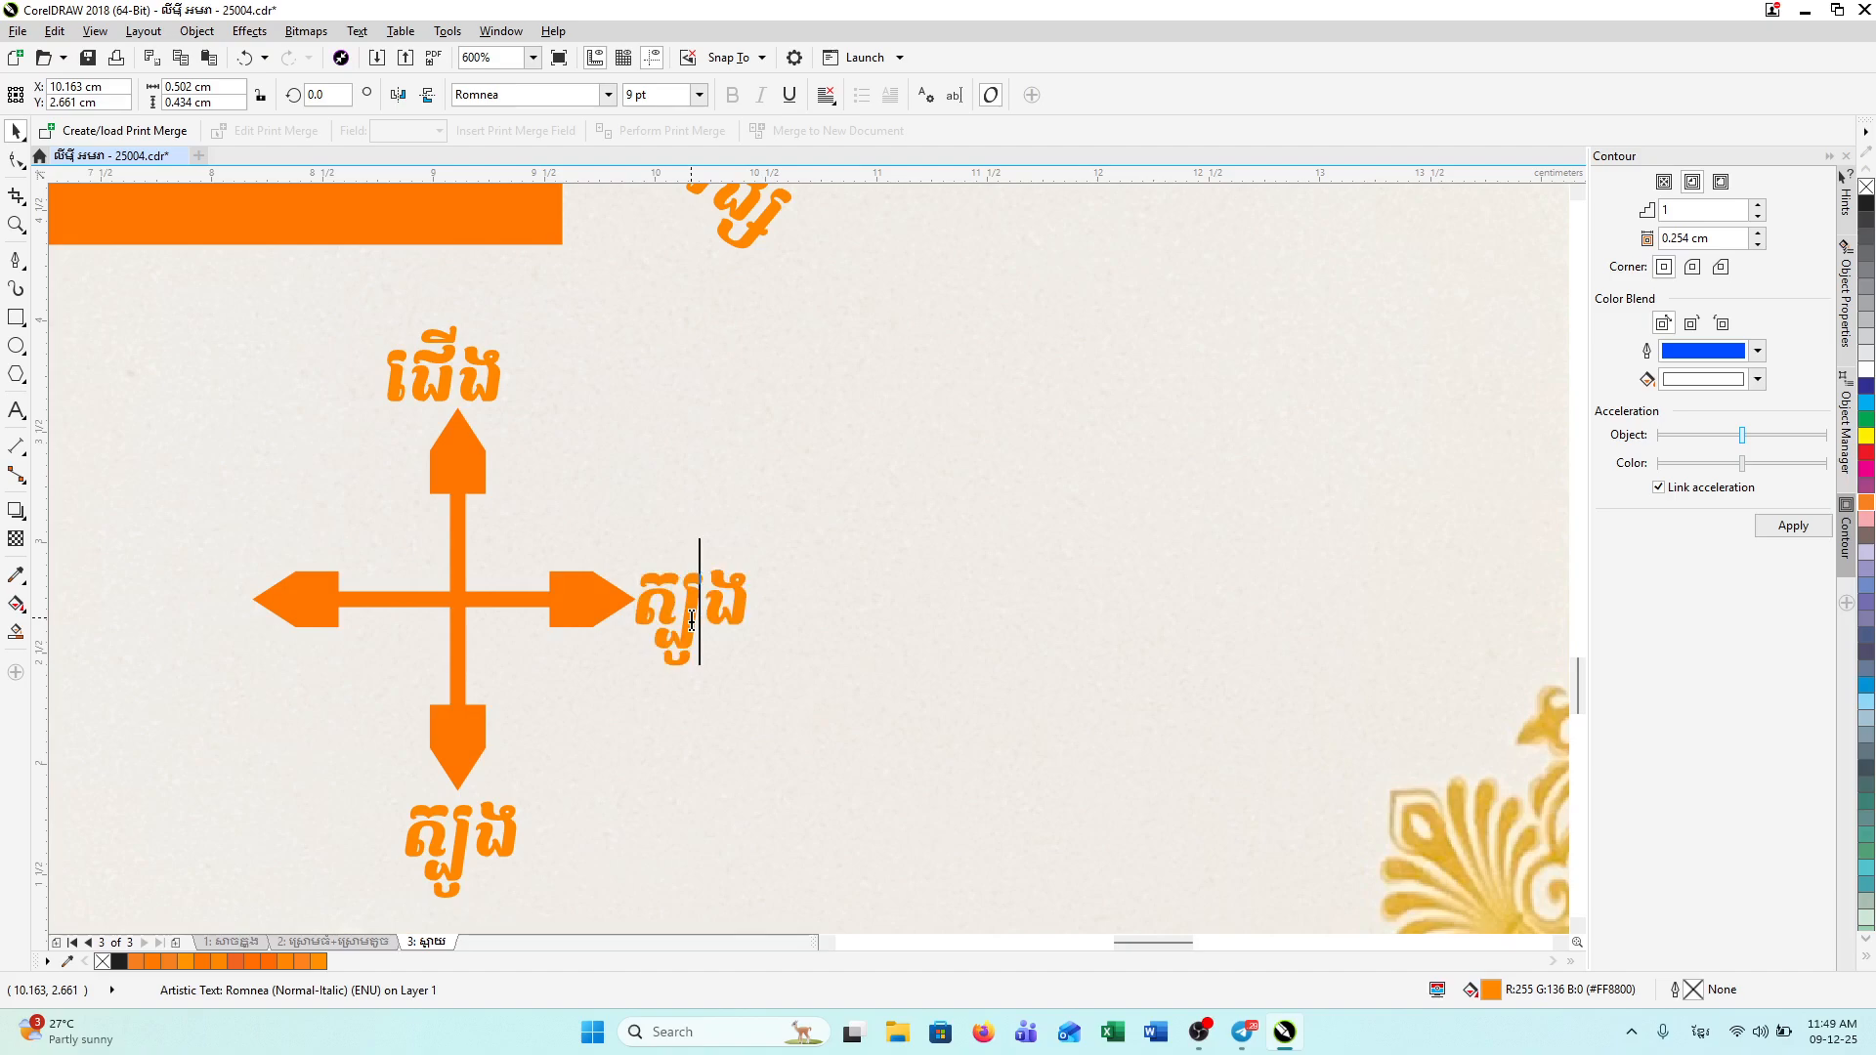
key(ctrl+a)
text(កើត)
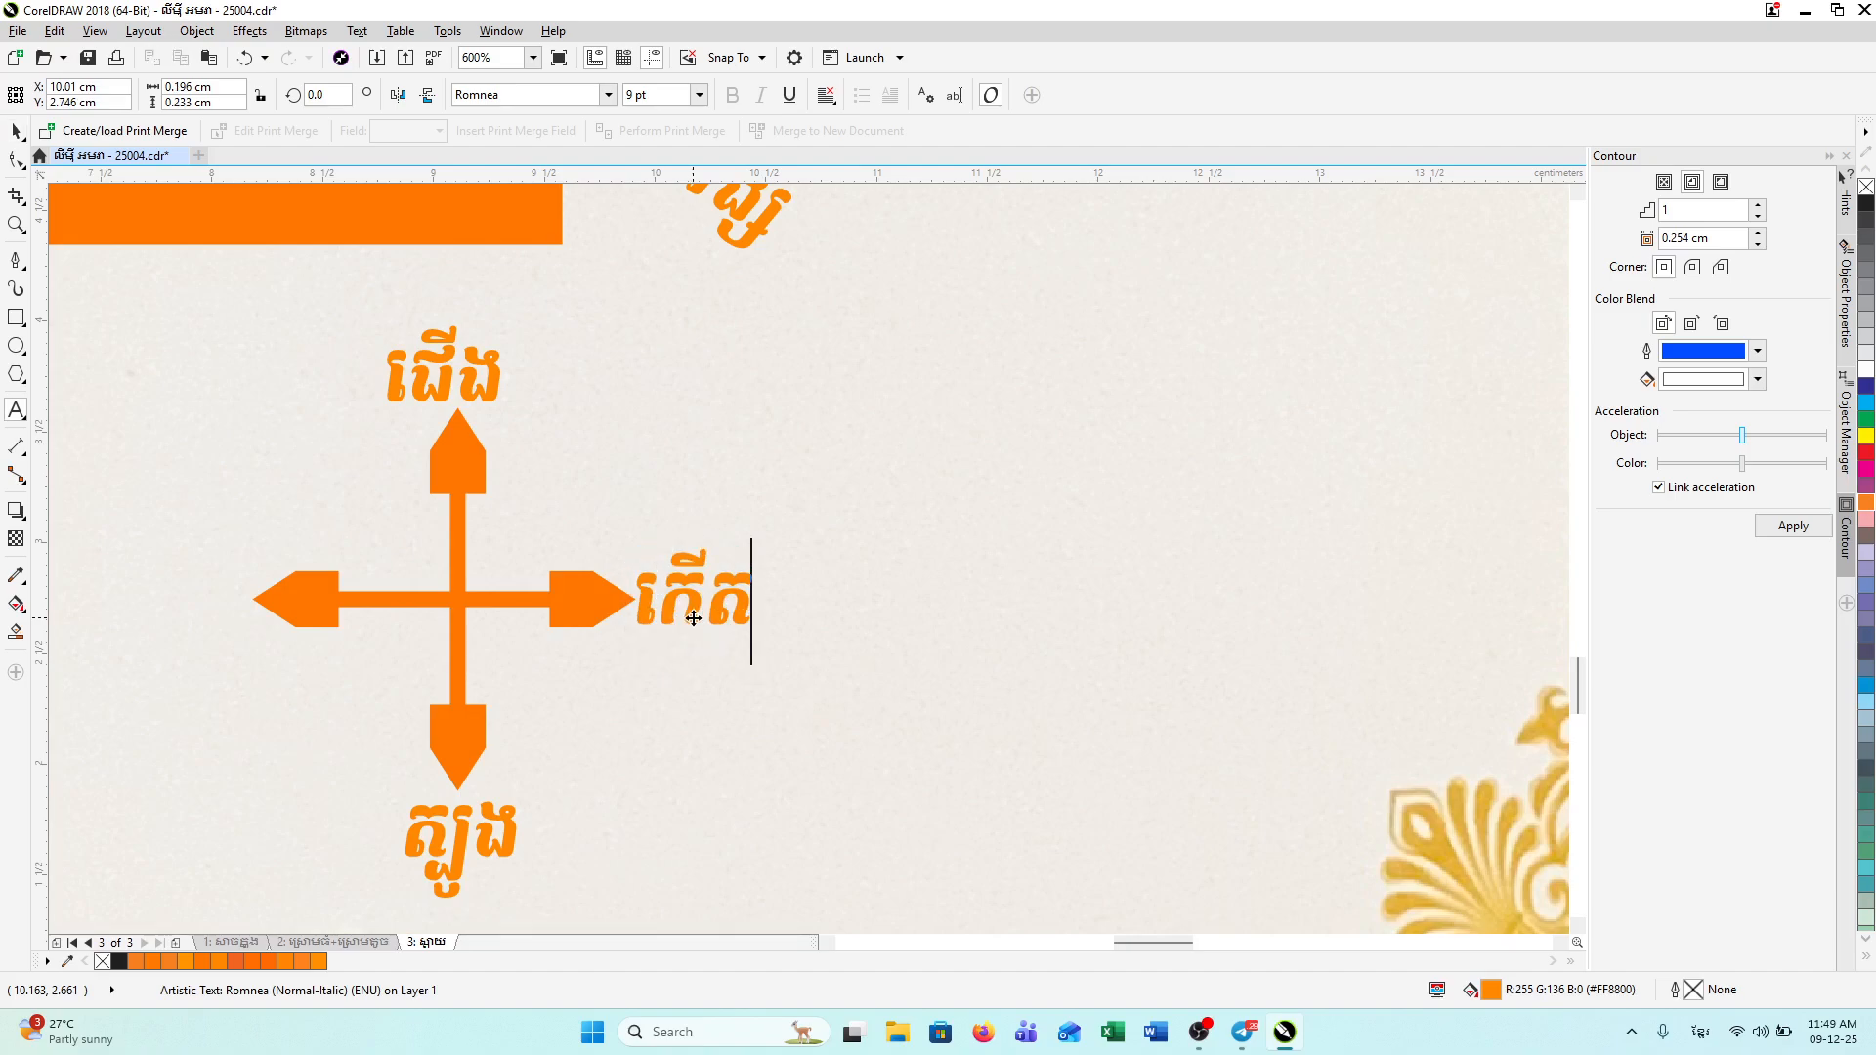
click(16, 130)
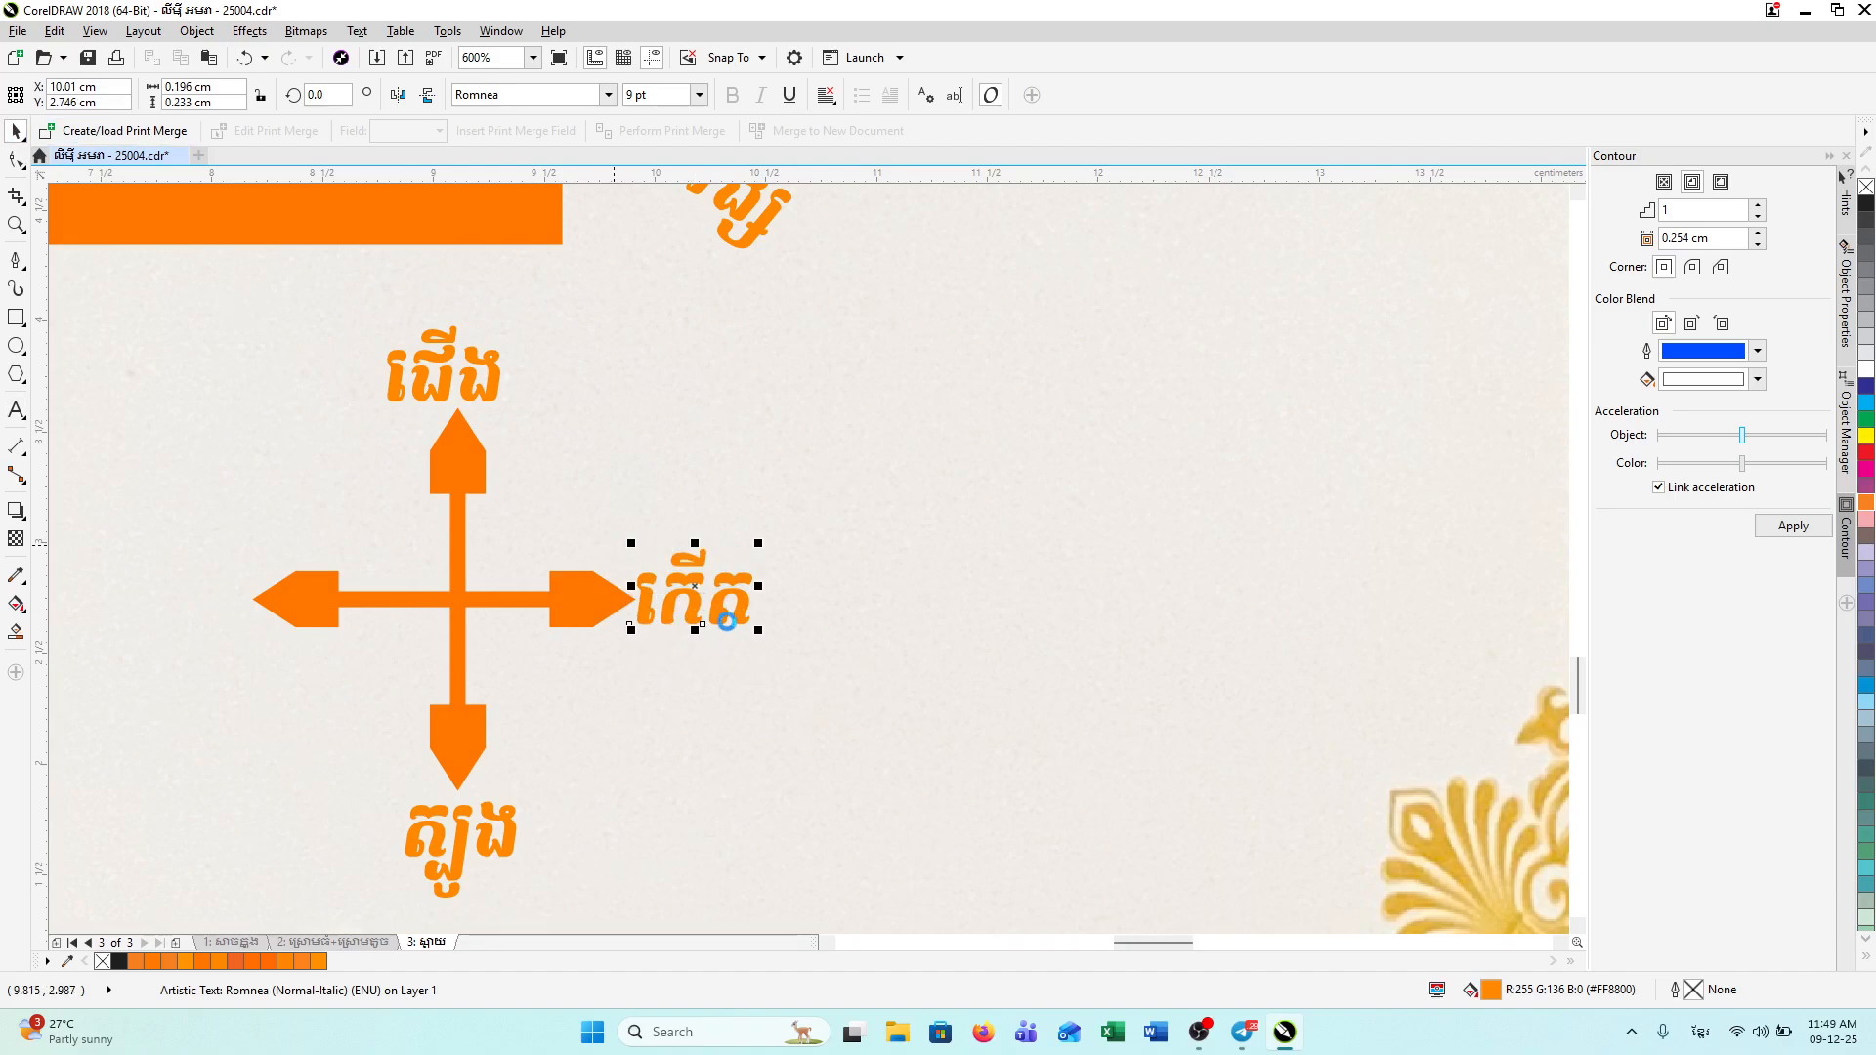
Step: Copy the east label to the left arm and retype it as 'លិច' (west)
drag(726, 620, 198, 608)
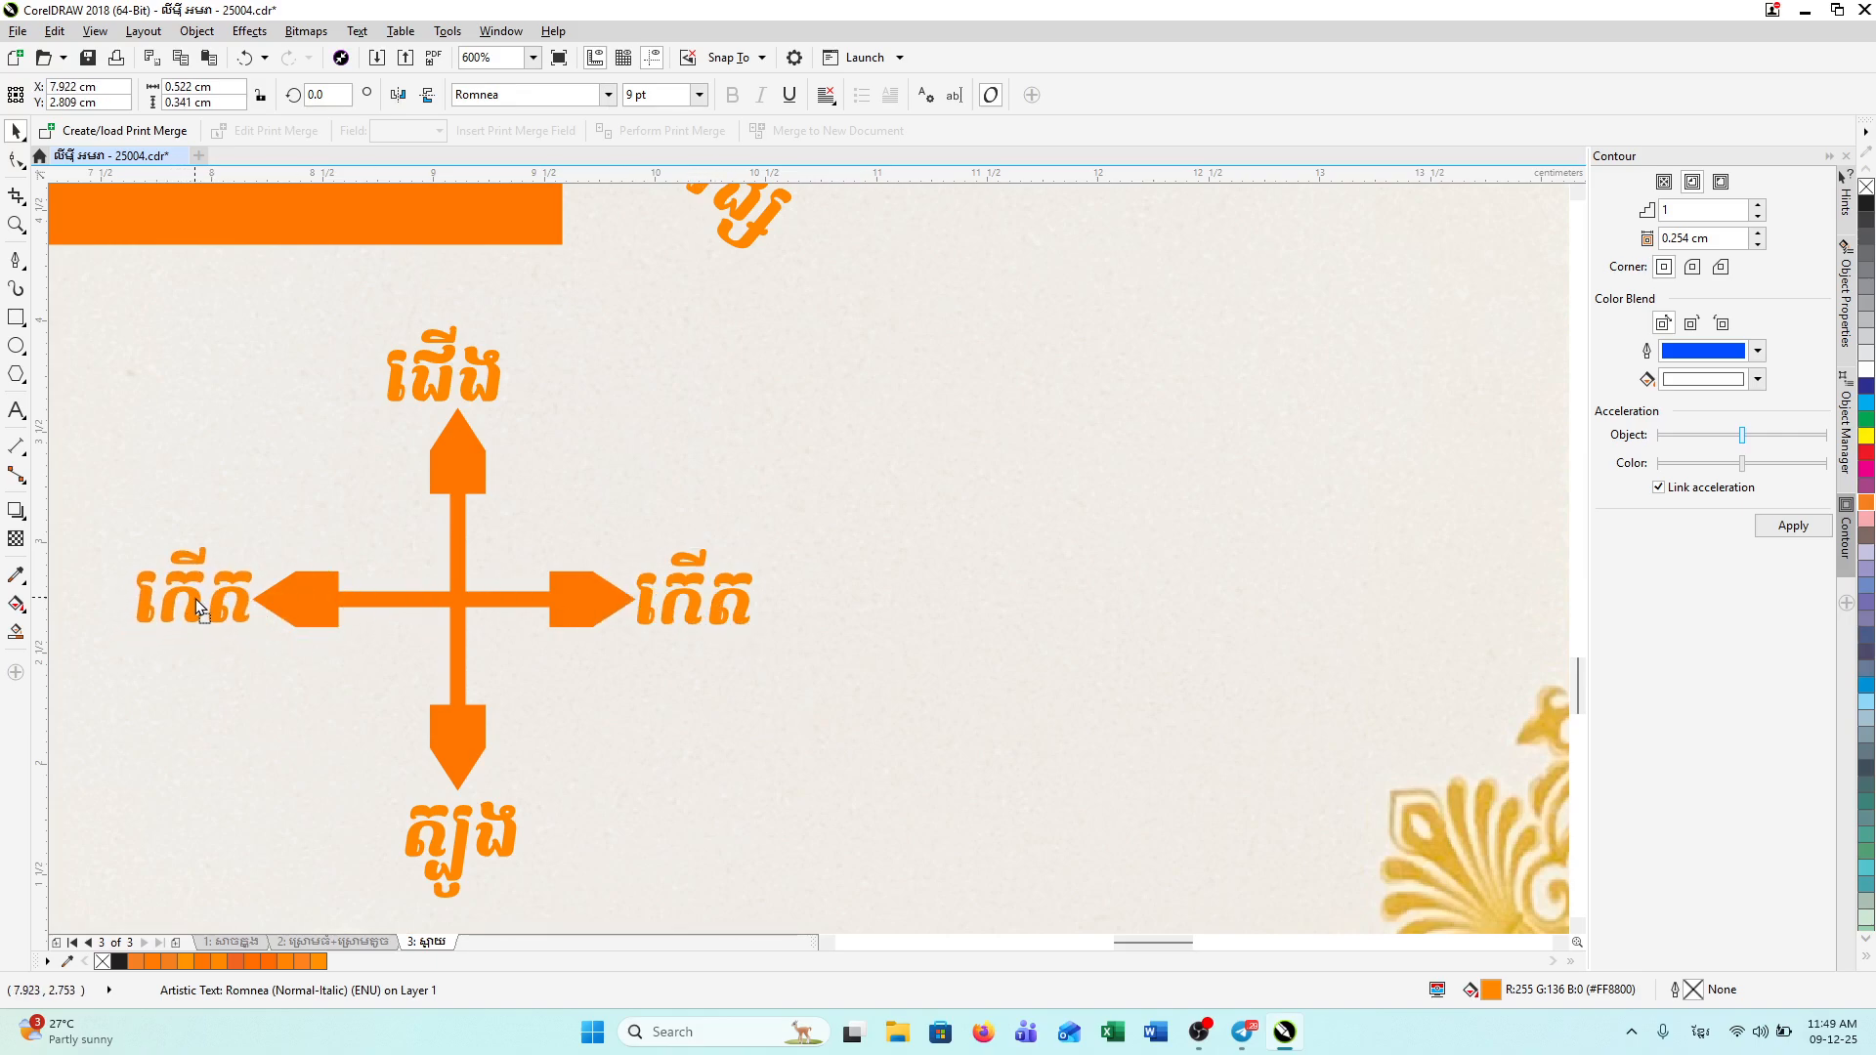
click(208, 595)
double_click(223, 603)
key(ctrl+a)
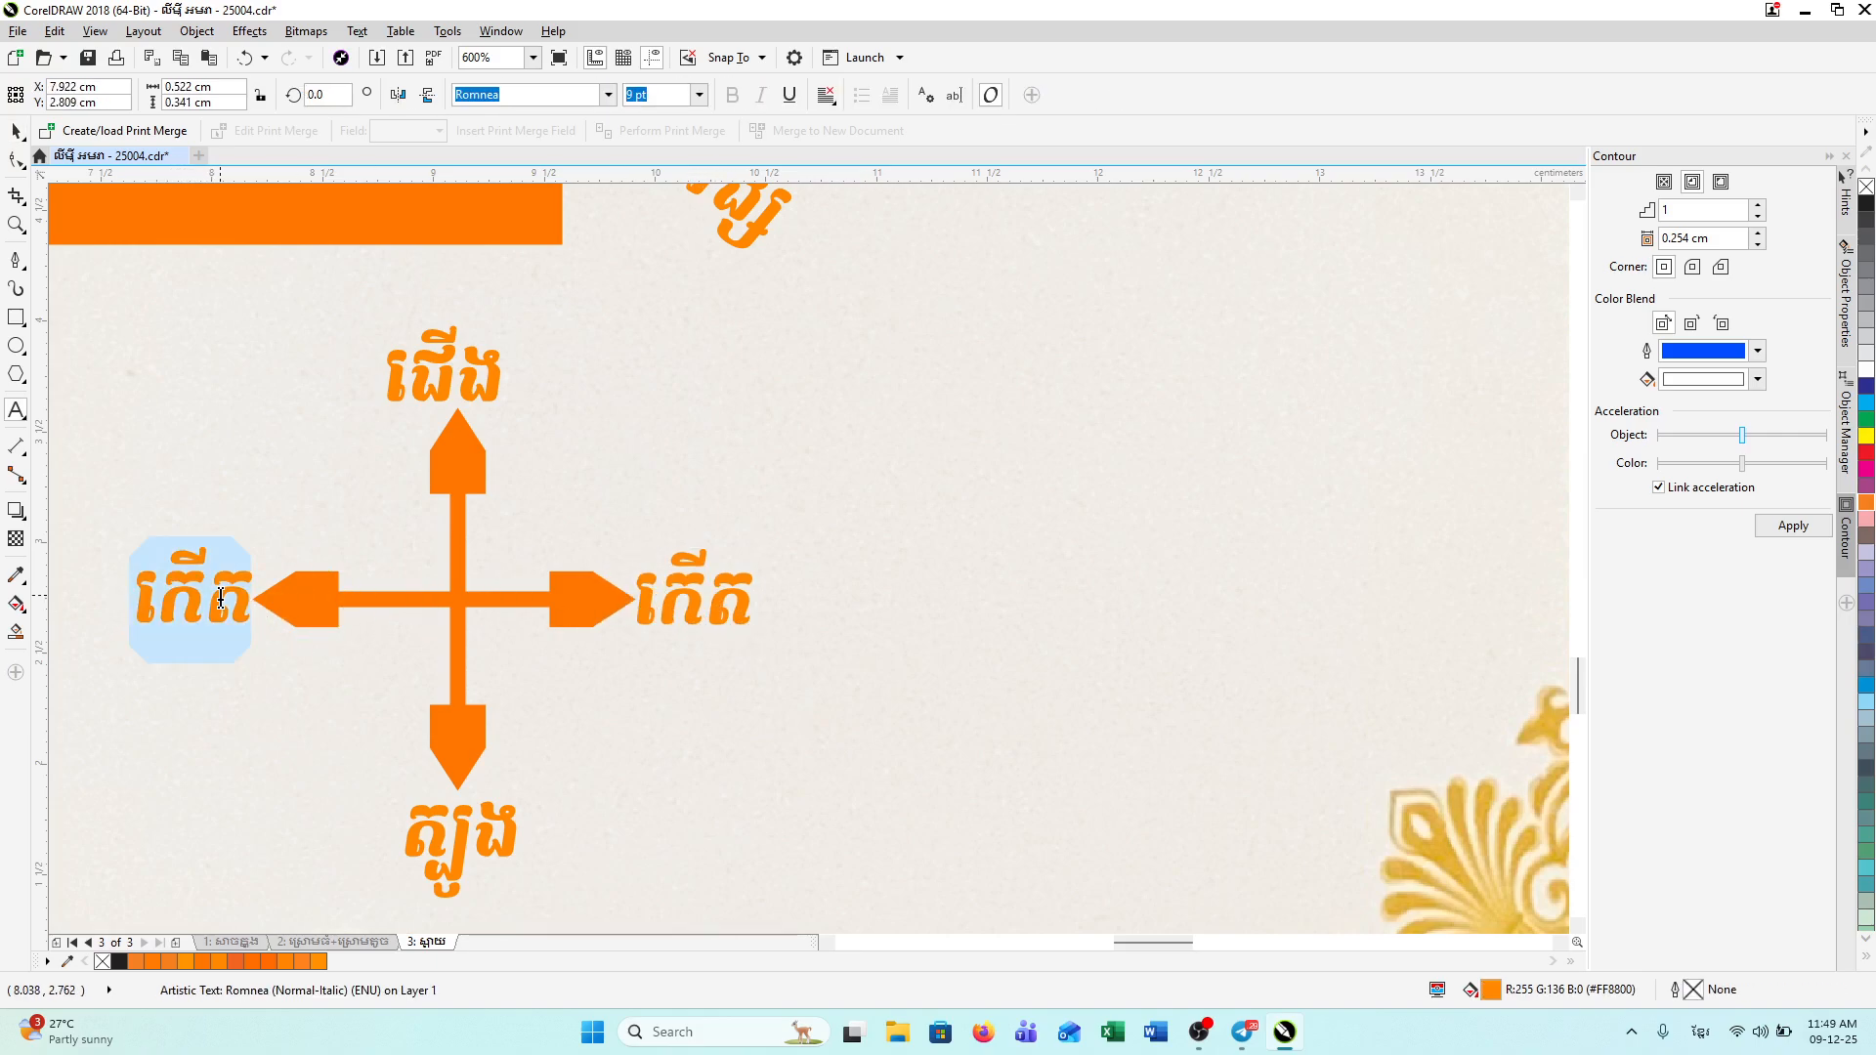
text(លិច)
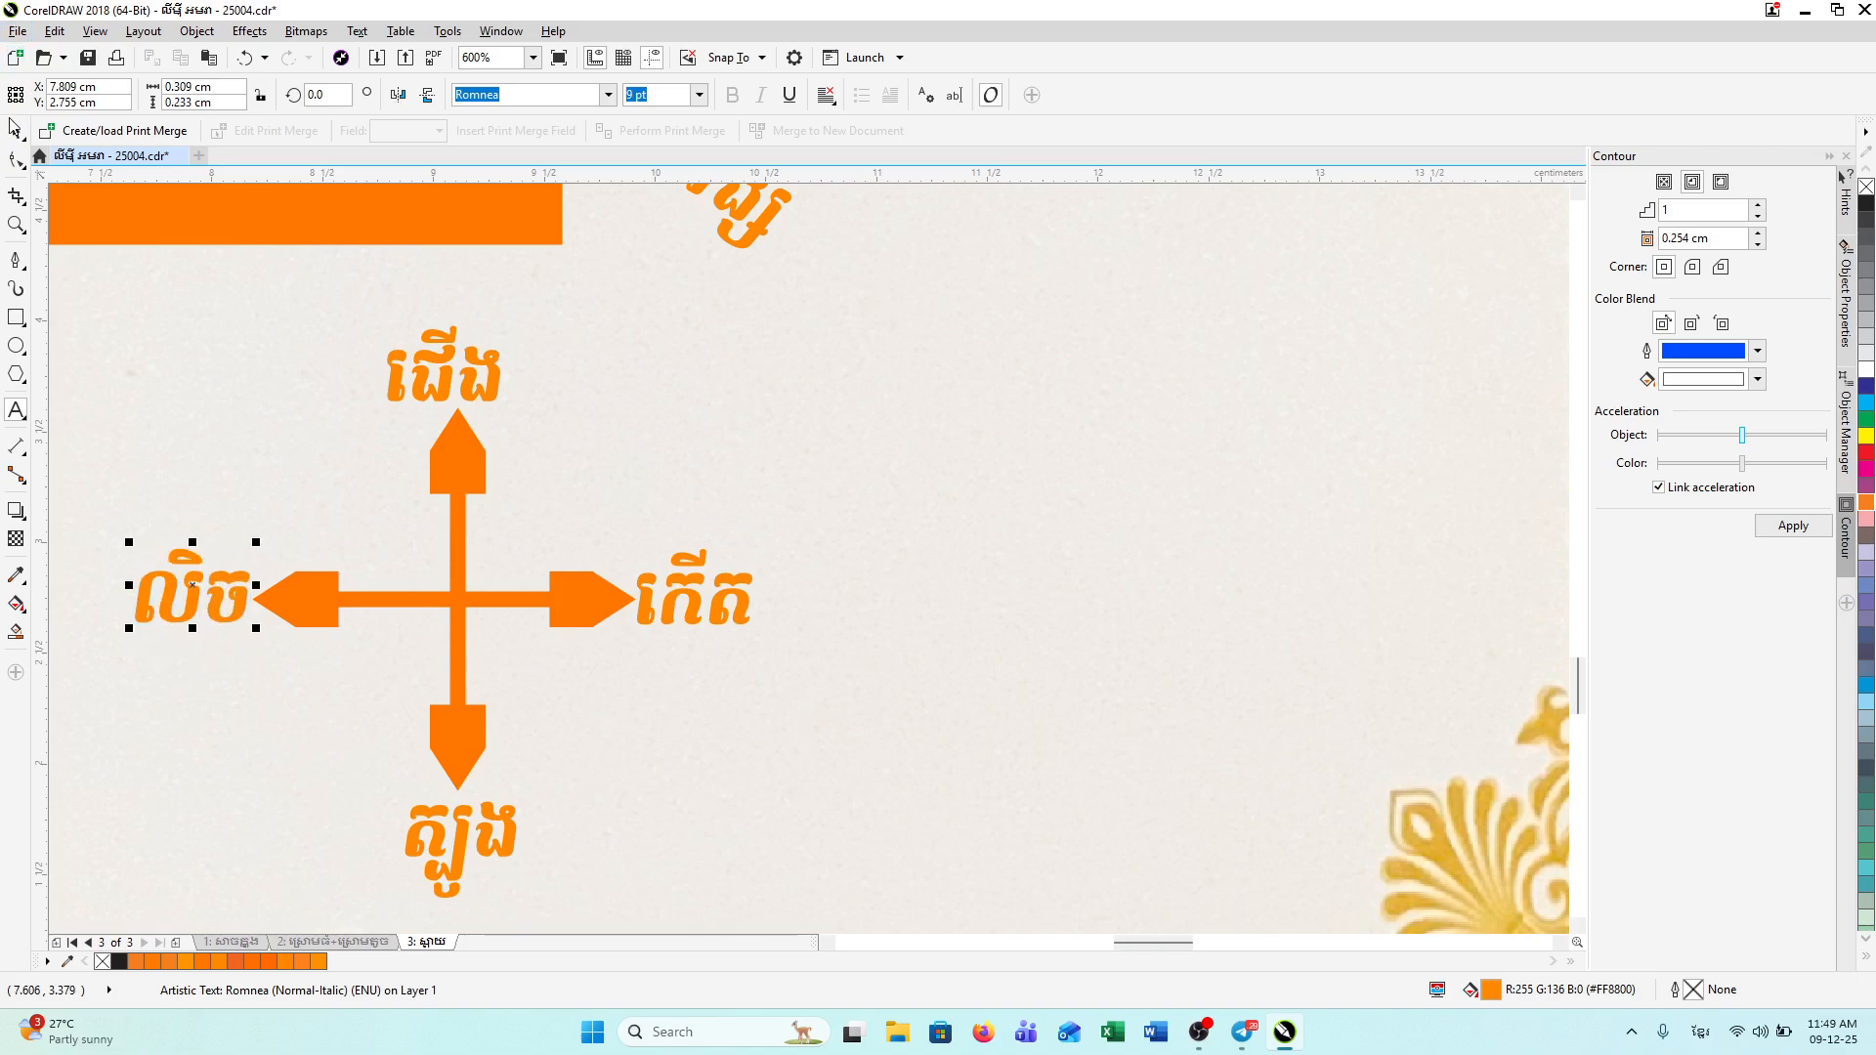
click(720, 377)
scroll(750, 398, down, 2)
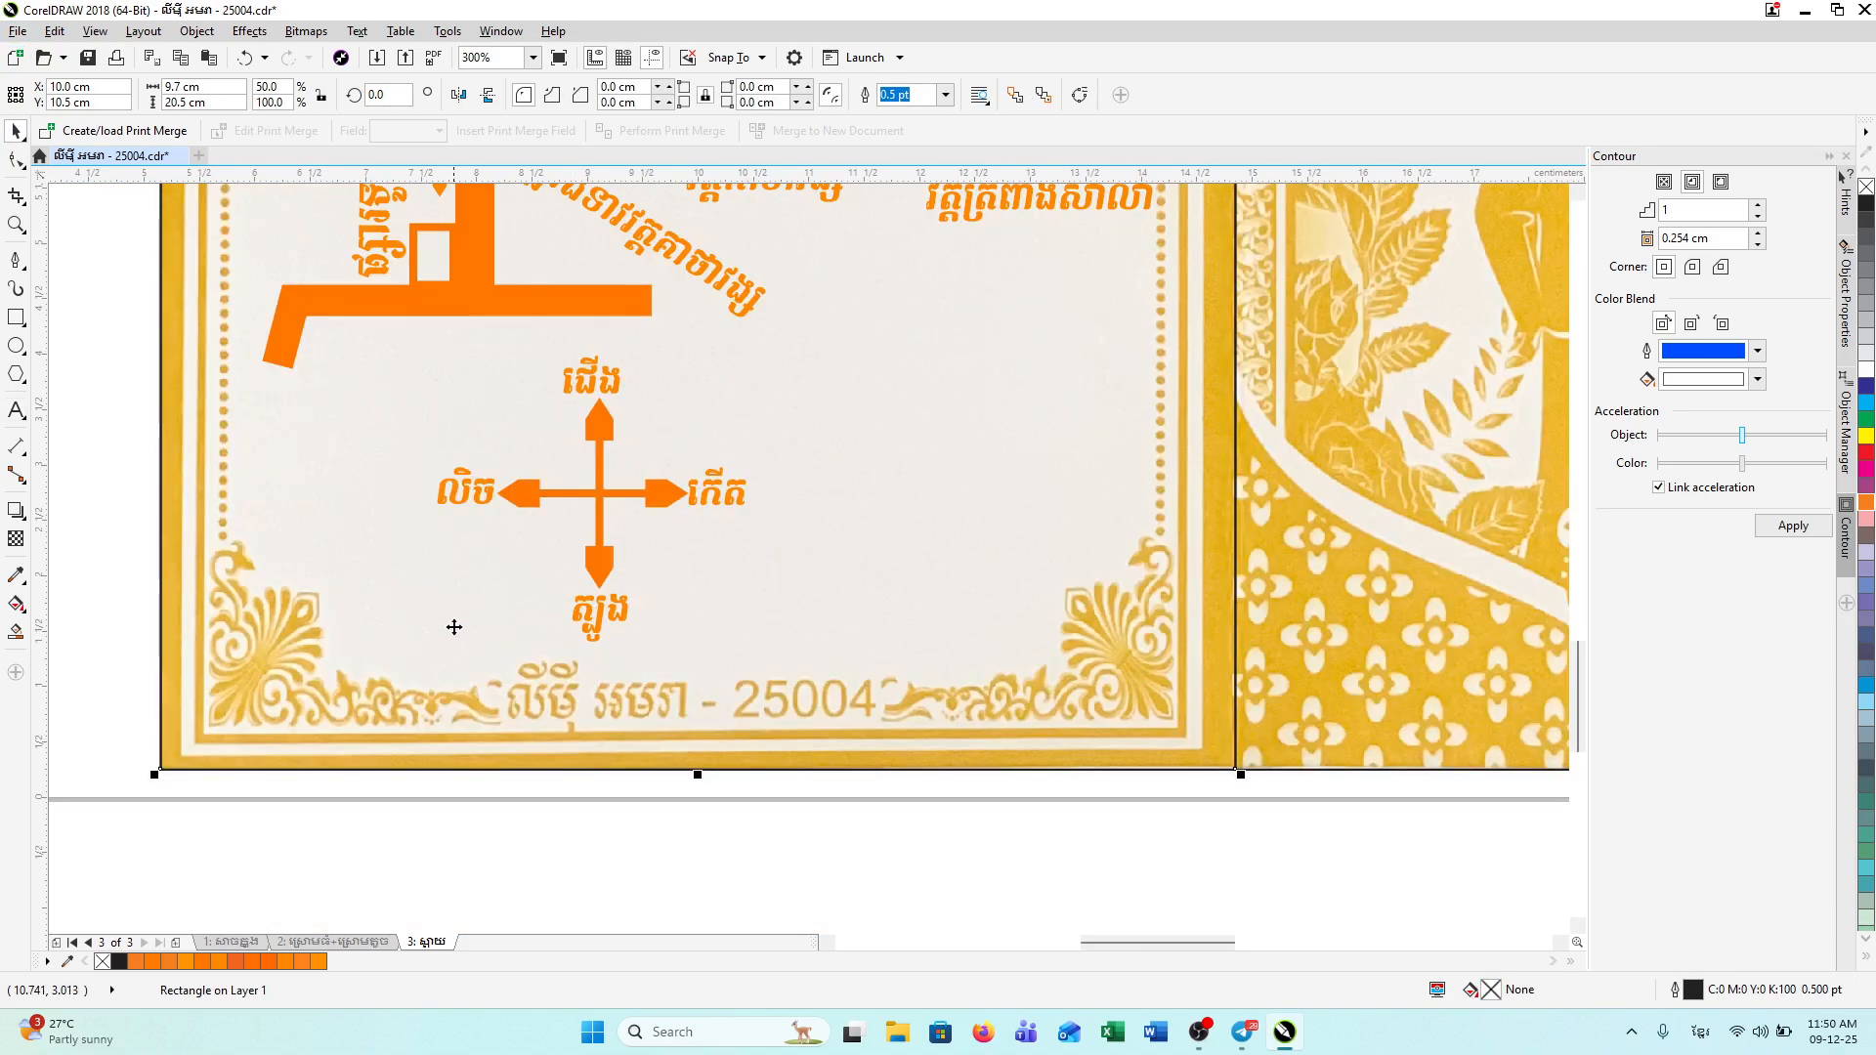
Step: Group the compass arrows and four direction labels into one six-object group
drag(92, 390, 782, 544)
click(94, 312)
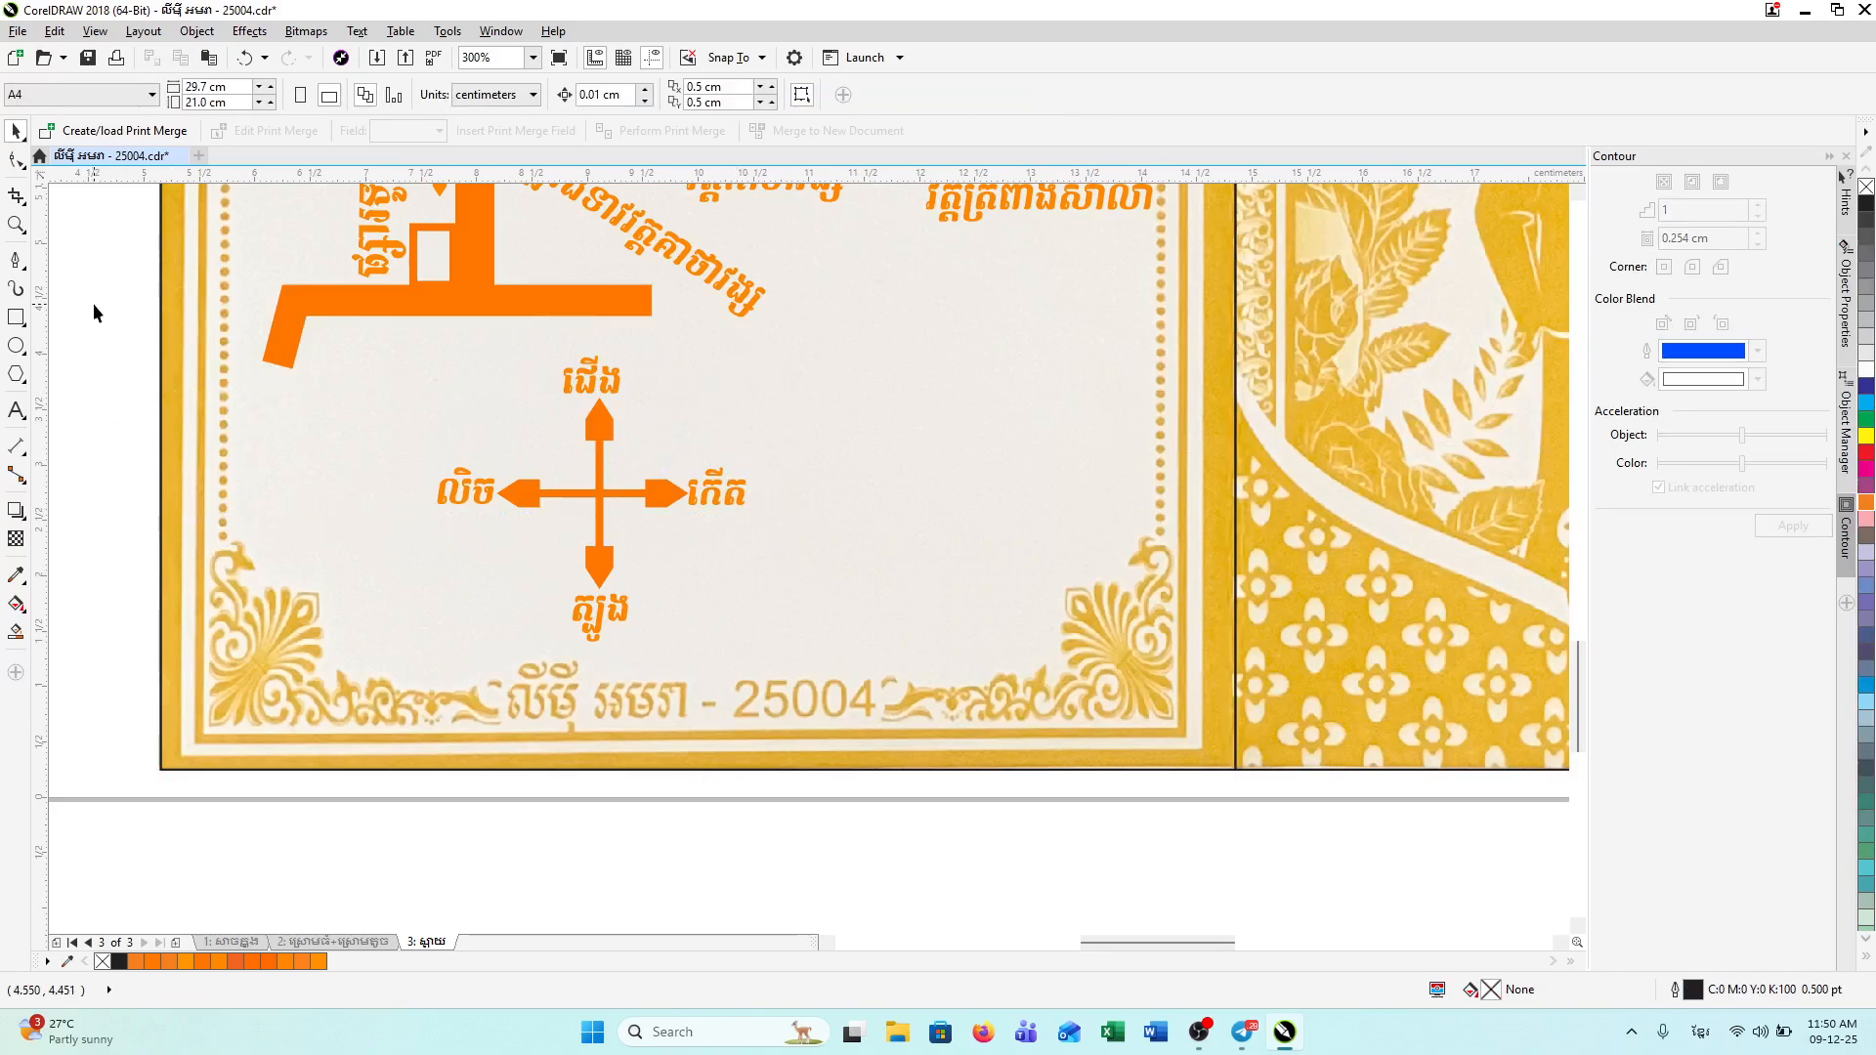
drag(93, 304, 856, 637)
drag(885, 719, 881, 707)
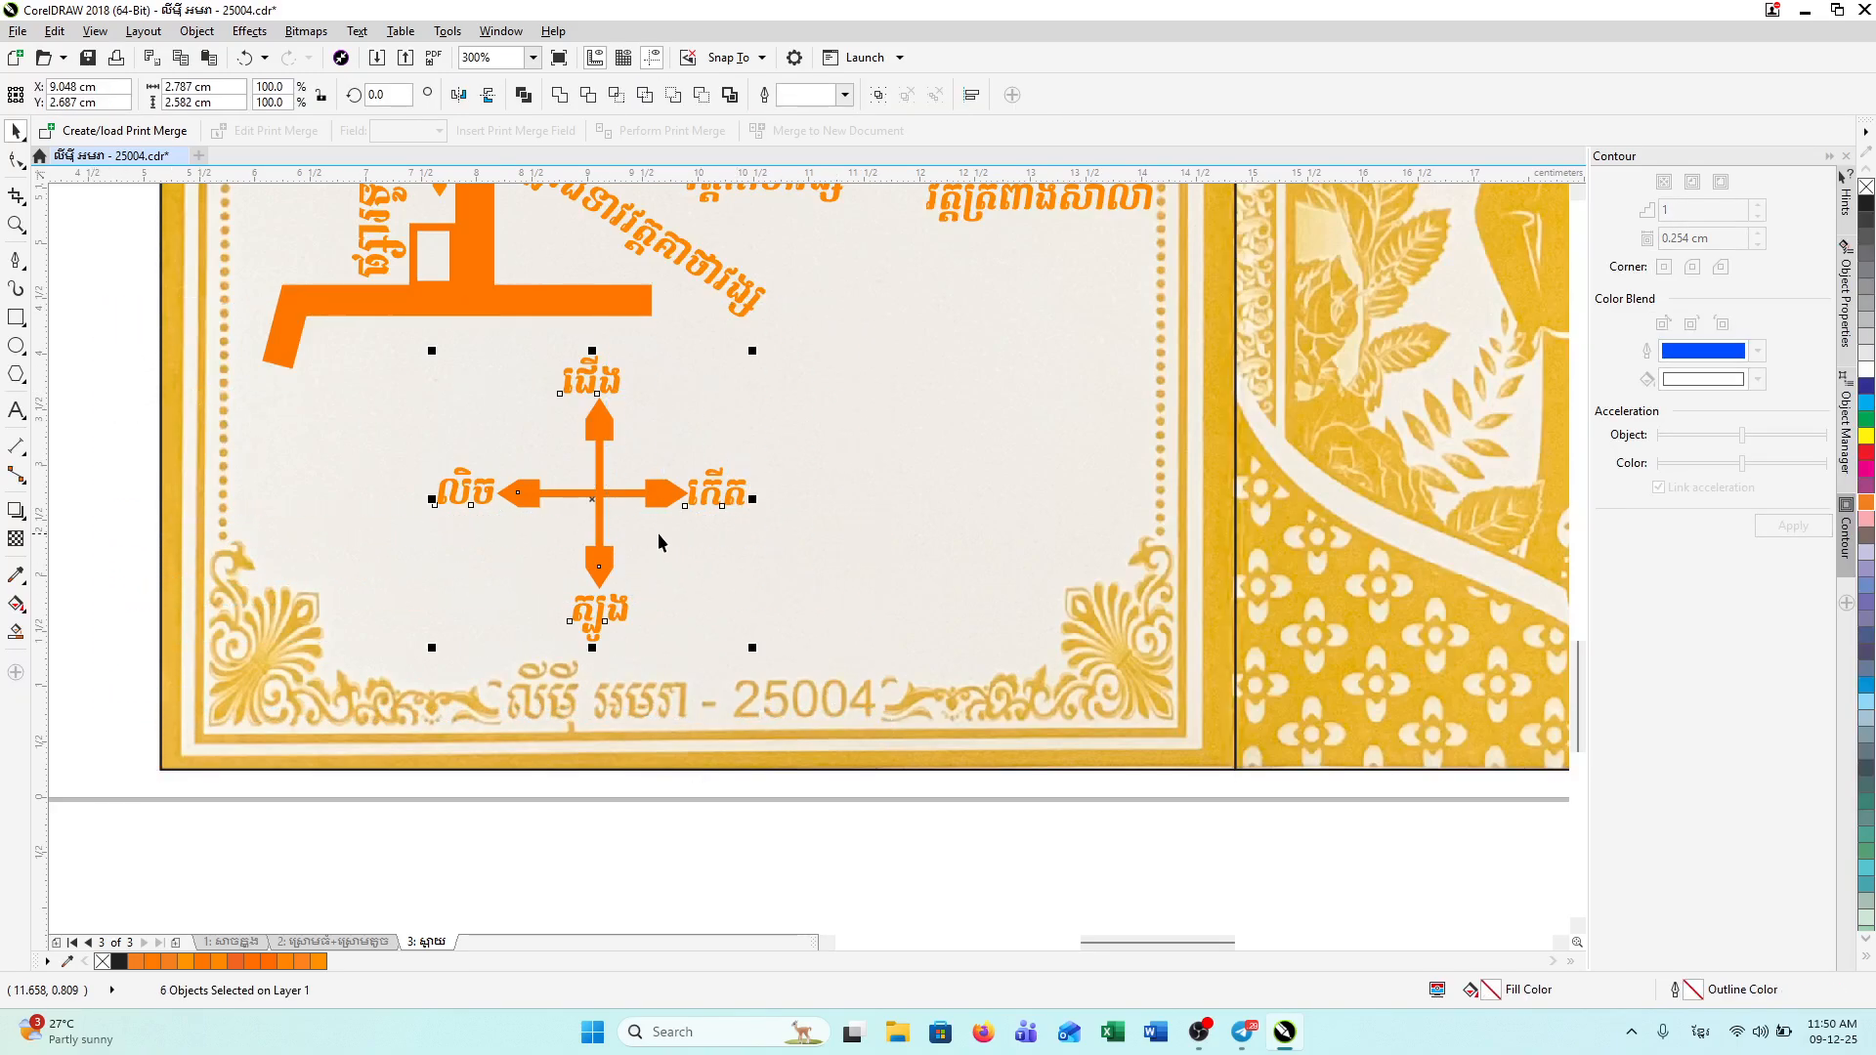
right_click(593, 500)
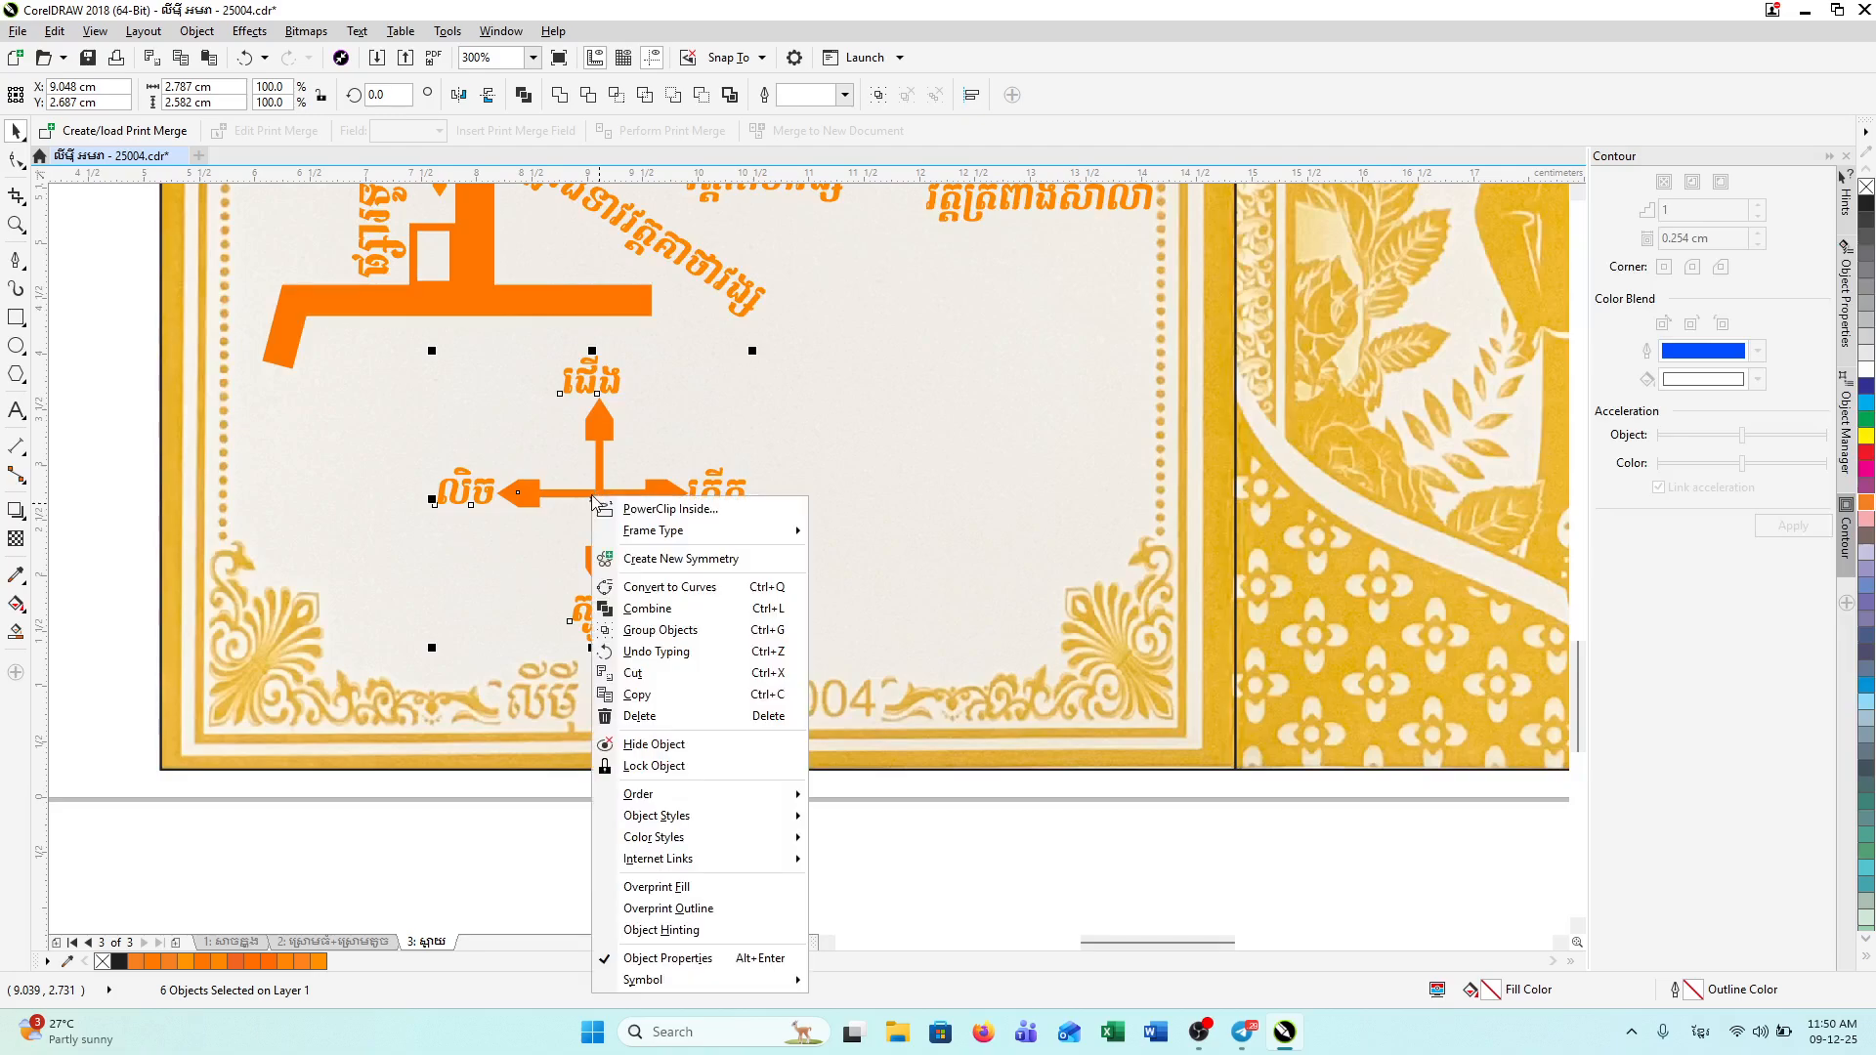
click(694, 630)
click(832, 552)
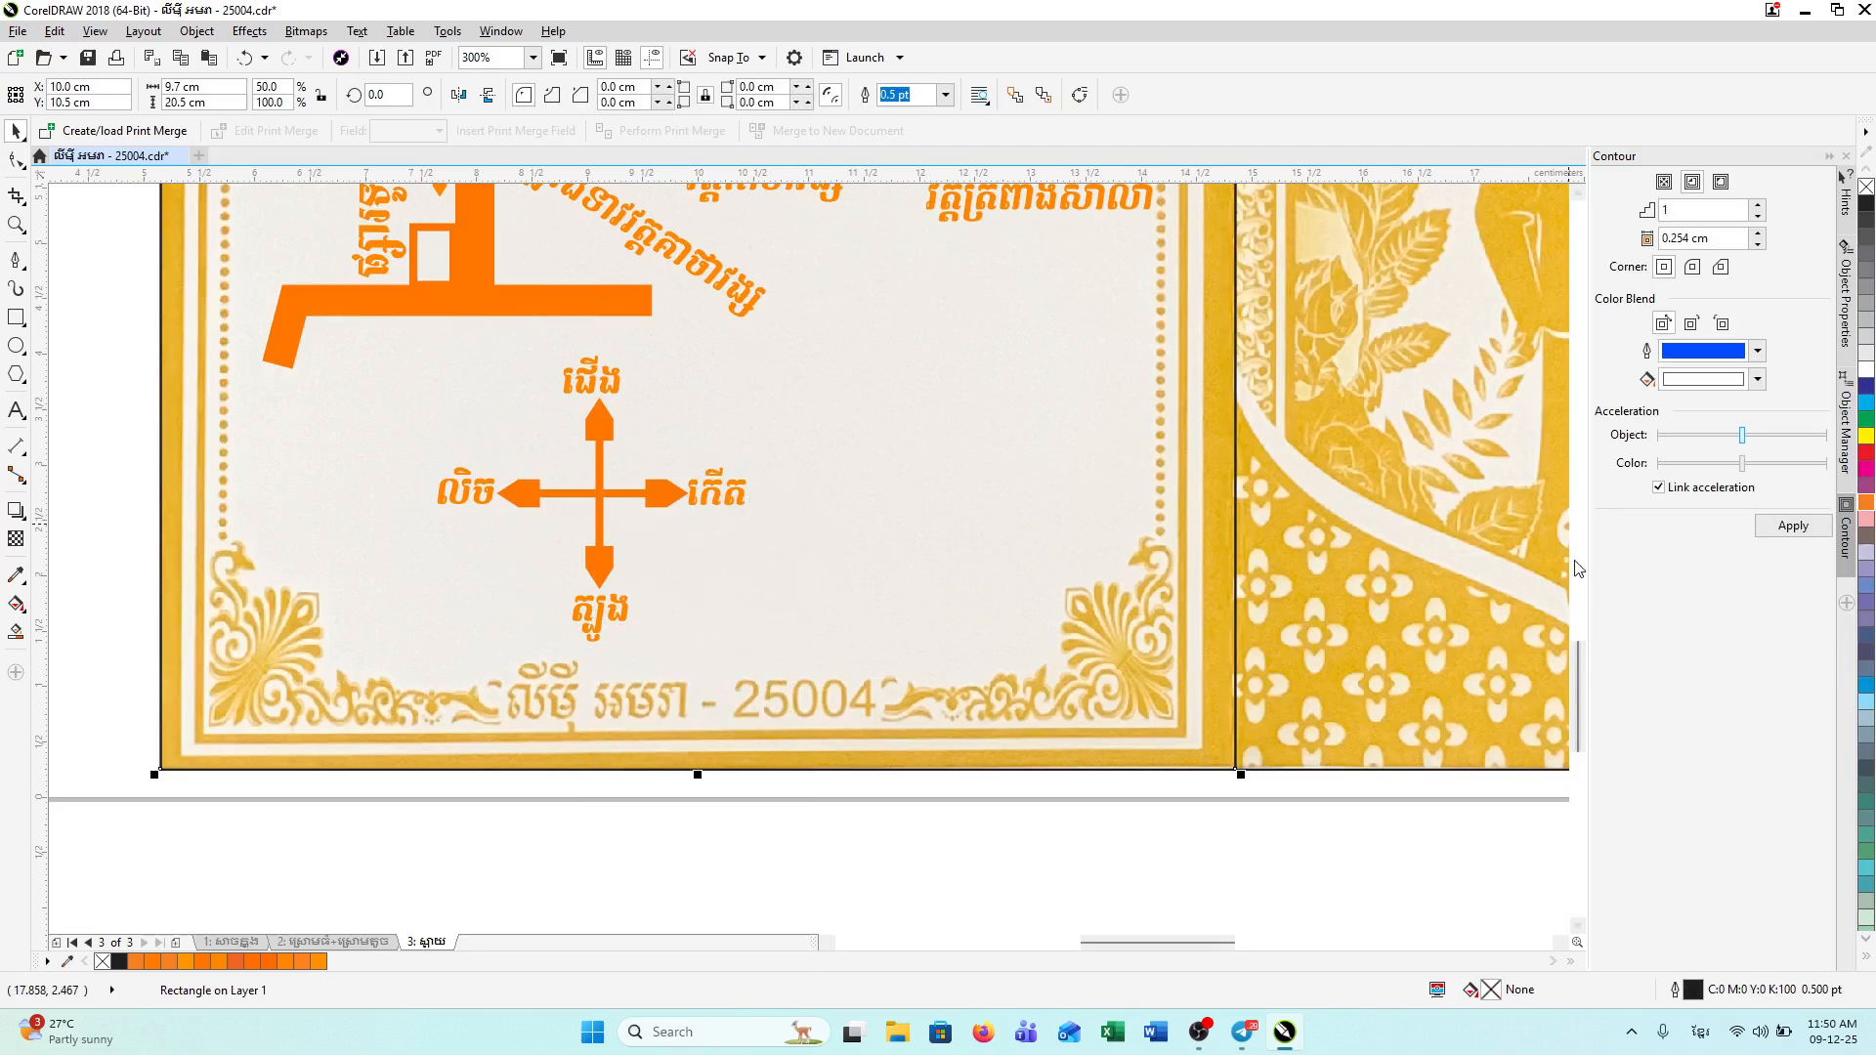
Step: Shrink the compass group and move it right beneath the temple drawings
drag(1577, 678, 1578, 663)
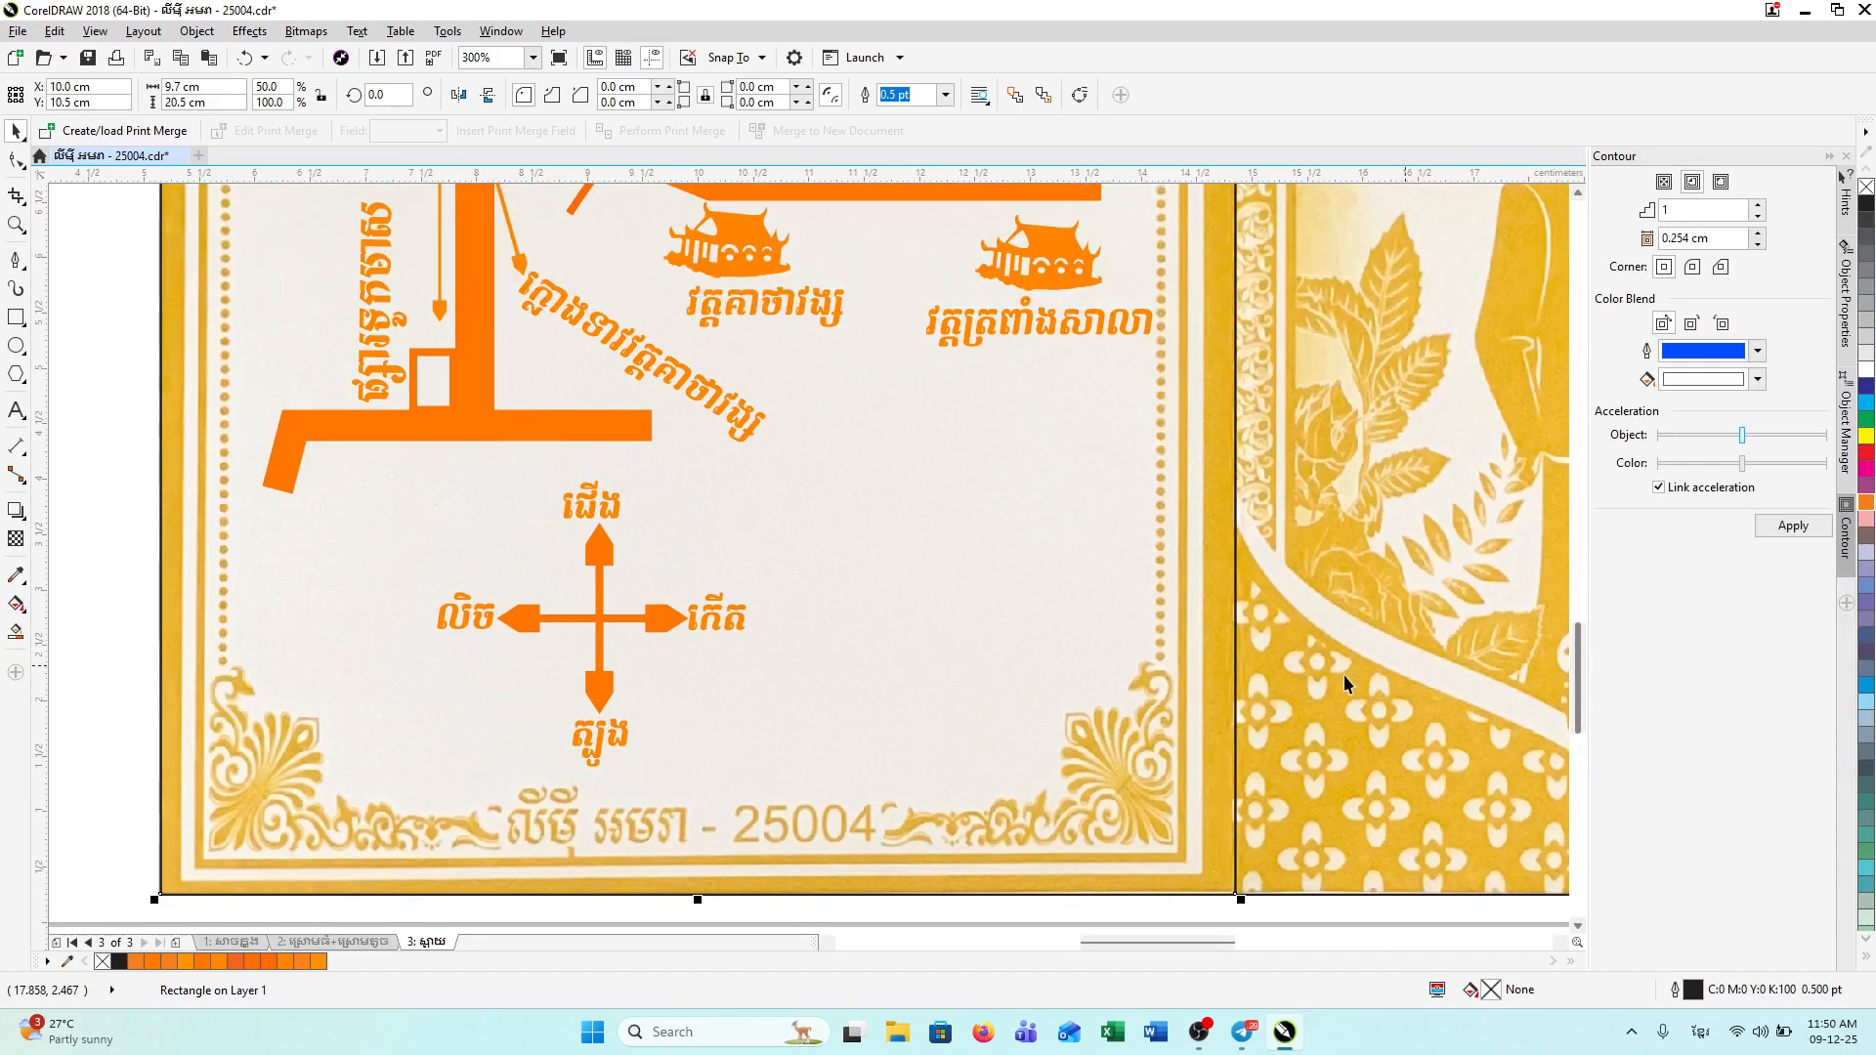
click(601, 650)
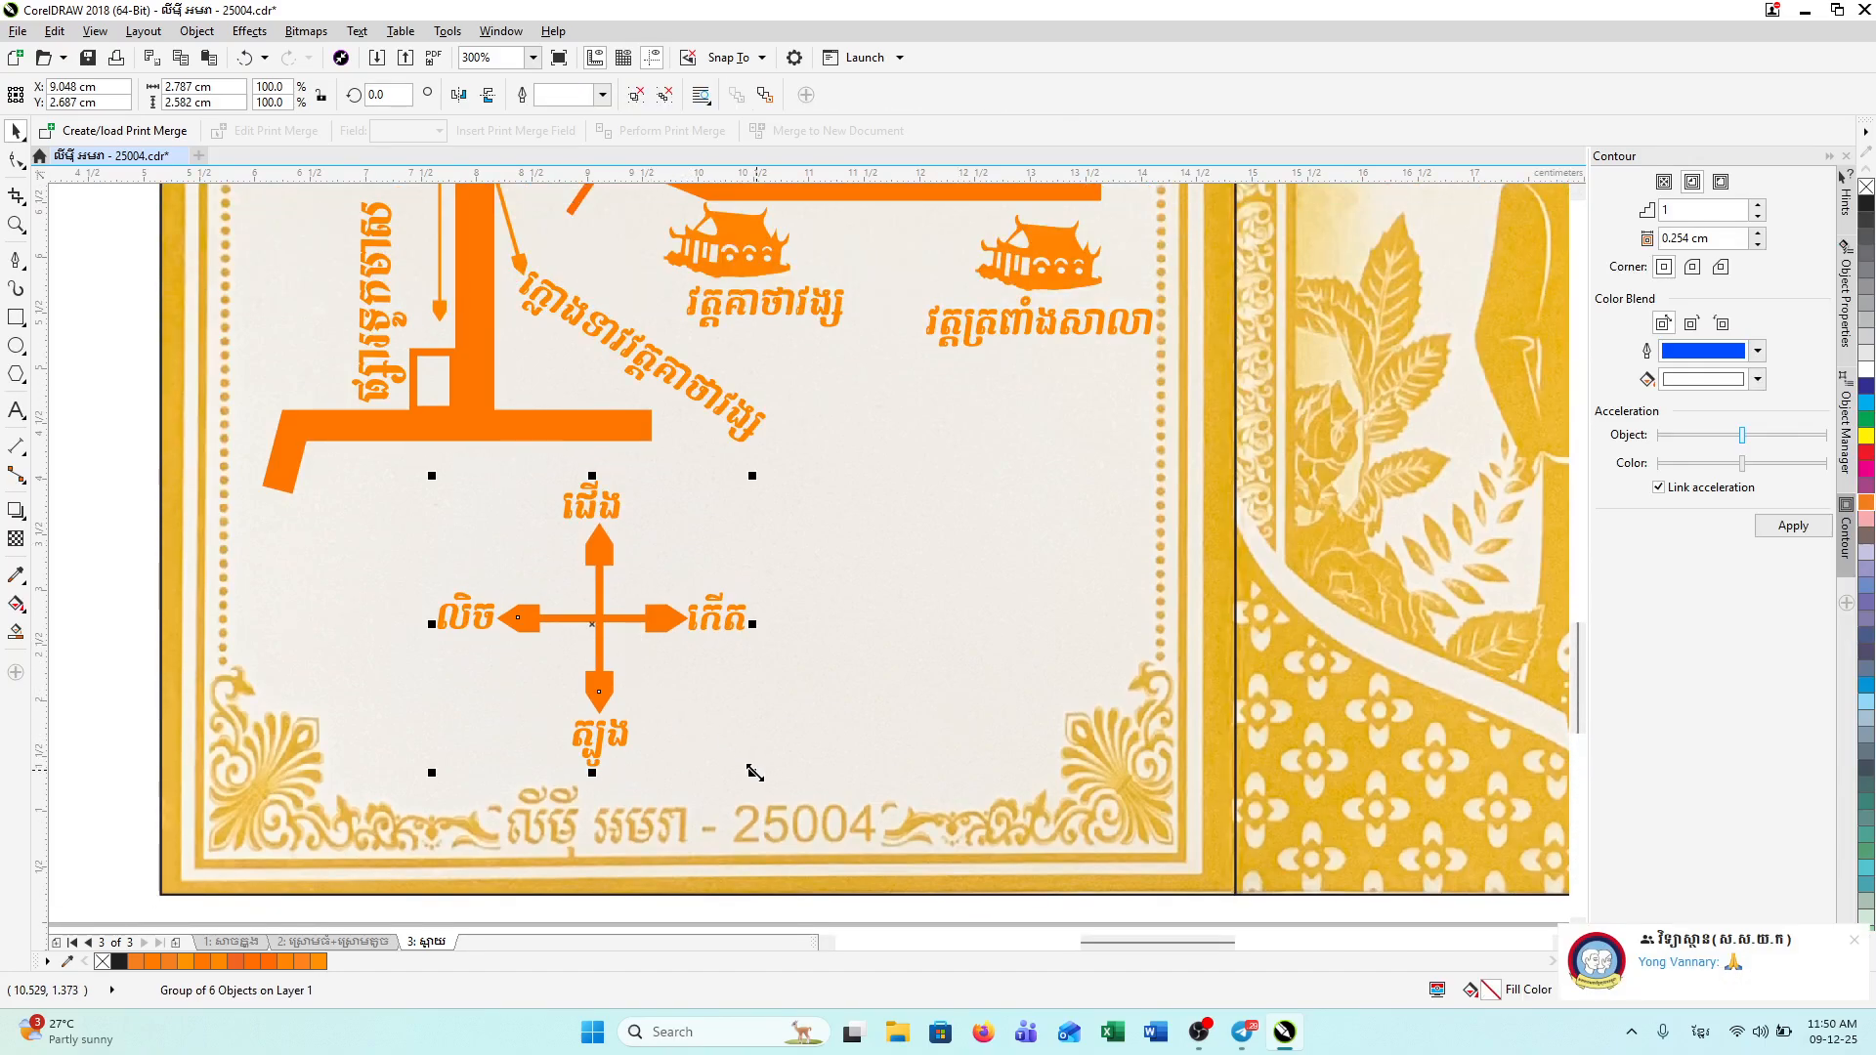
drag(750, 773, 701, 728)
drag(577, 605, 924, 523)
click(1263, 705)
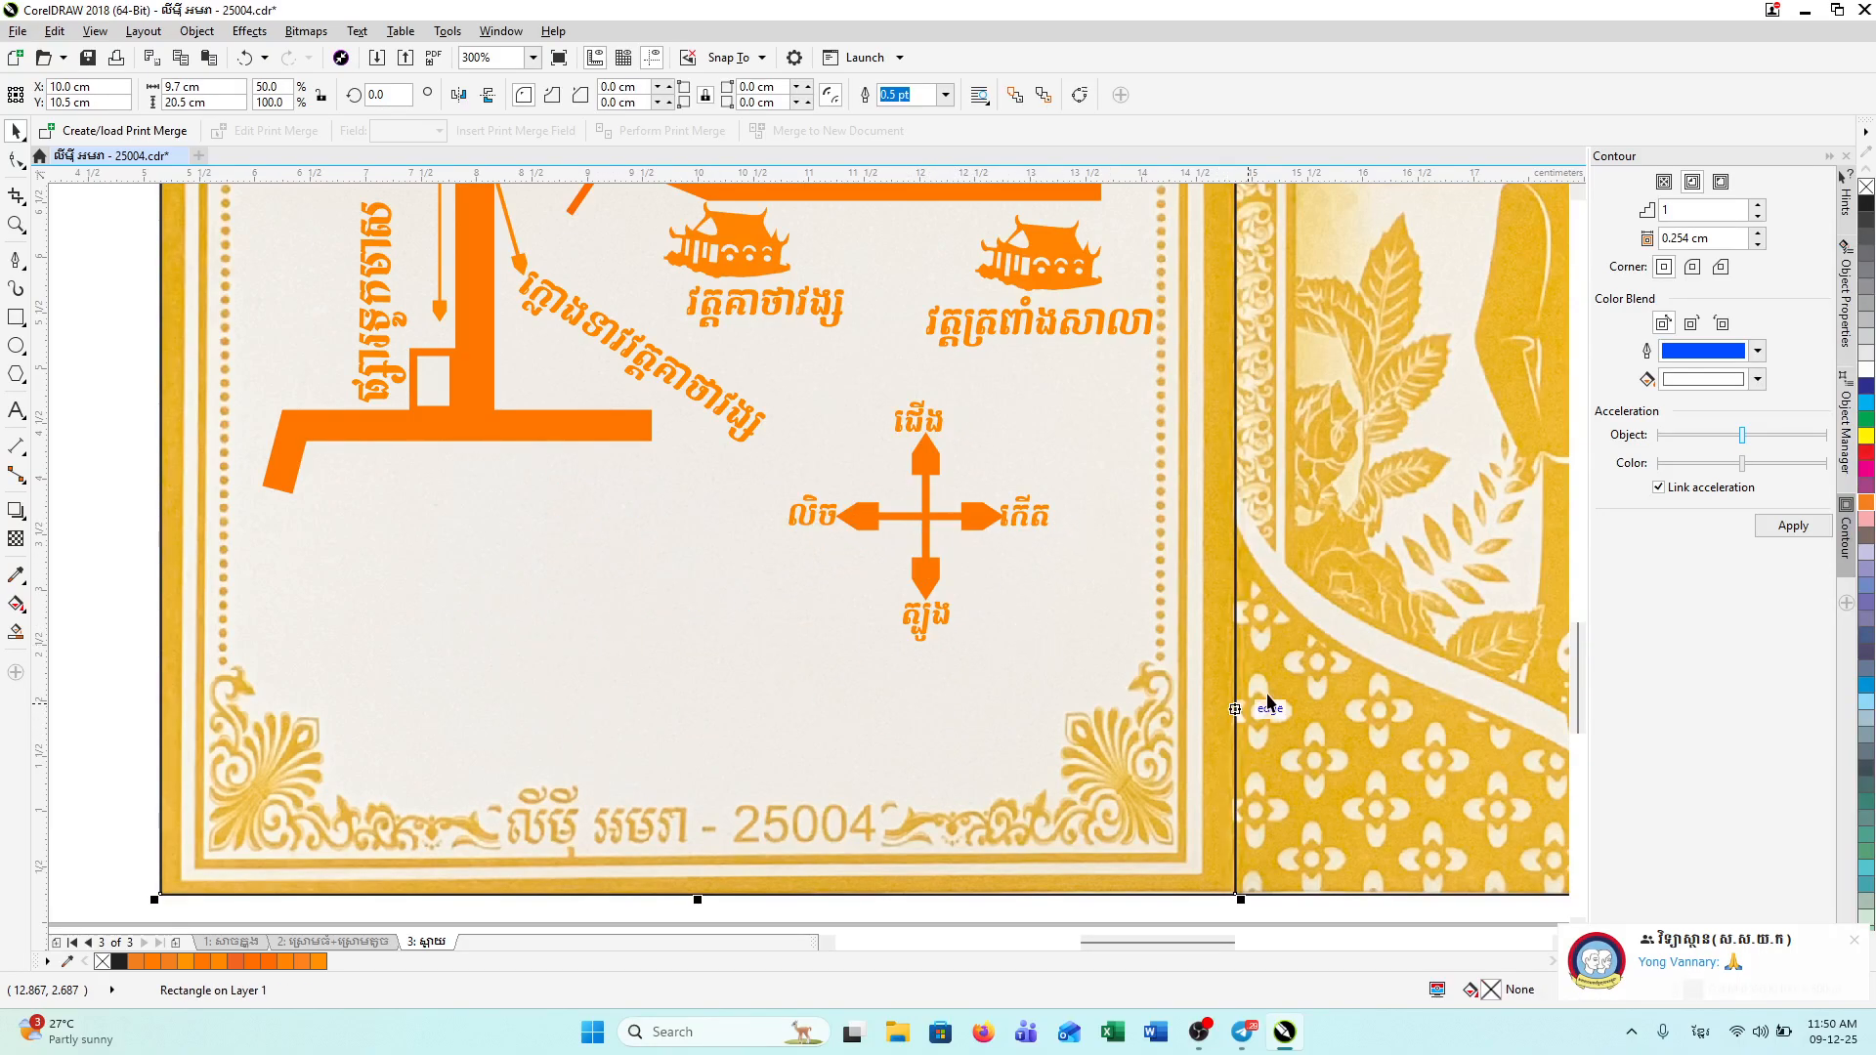
drag(1573, 664, 1572, 624)
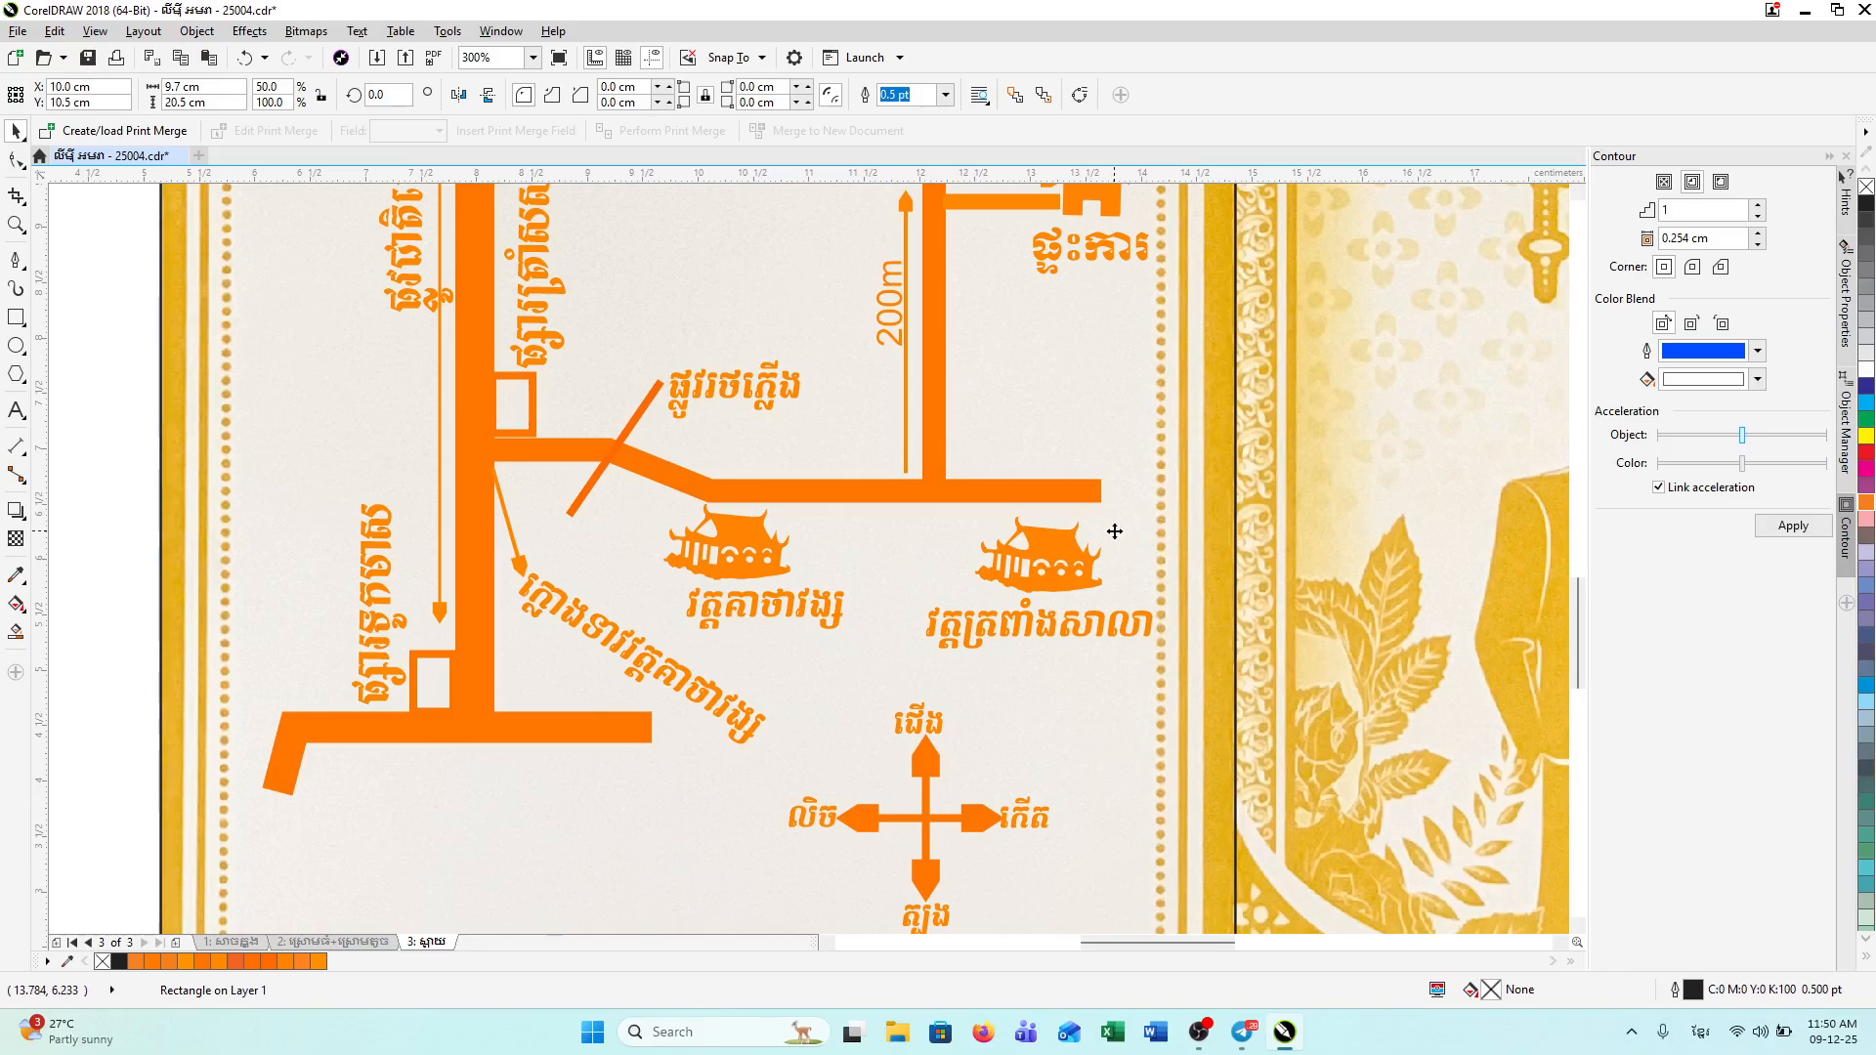
Step: Scroll to view the whole orange map page, then bring up the Windows Start menu
scroll(1036, 531, down, 1)
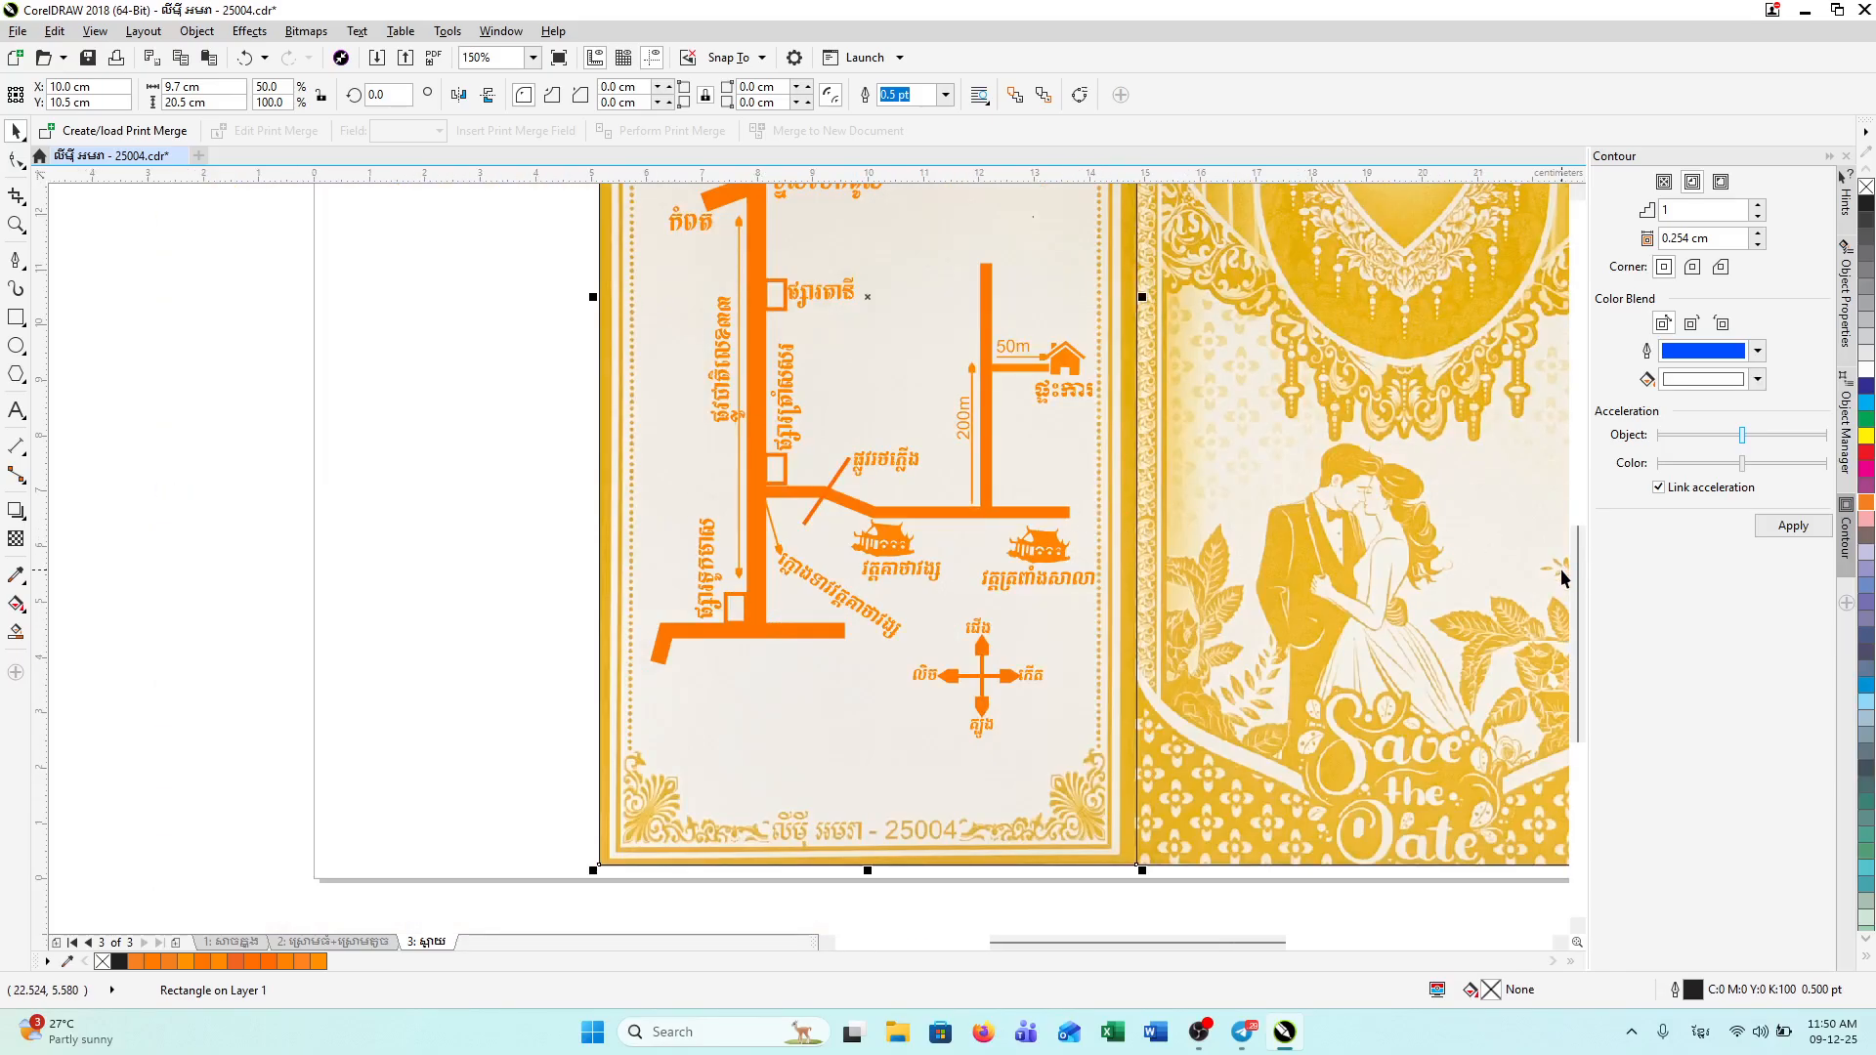
drag(1579, 586, 1563, 533)
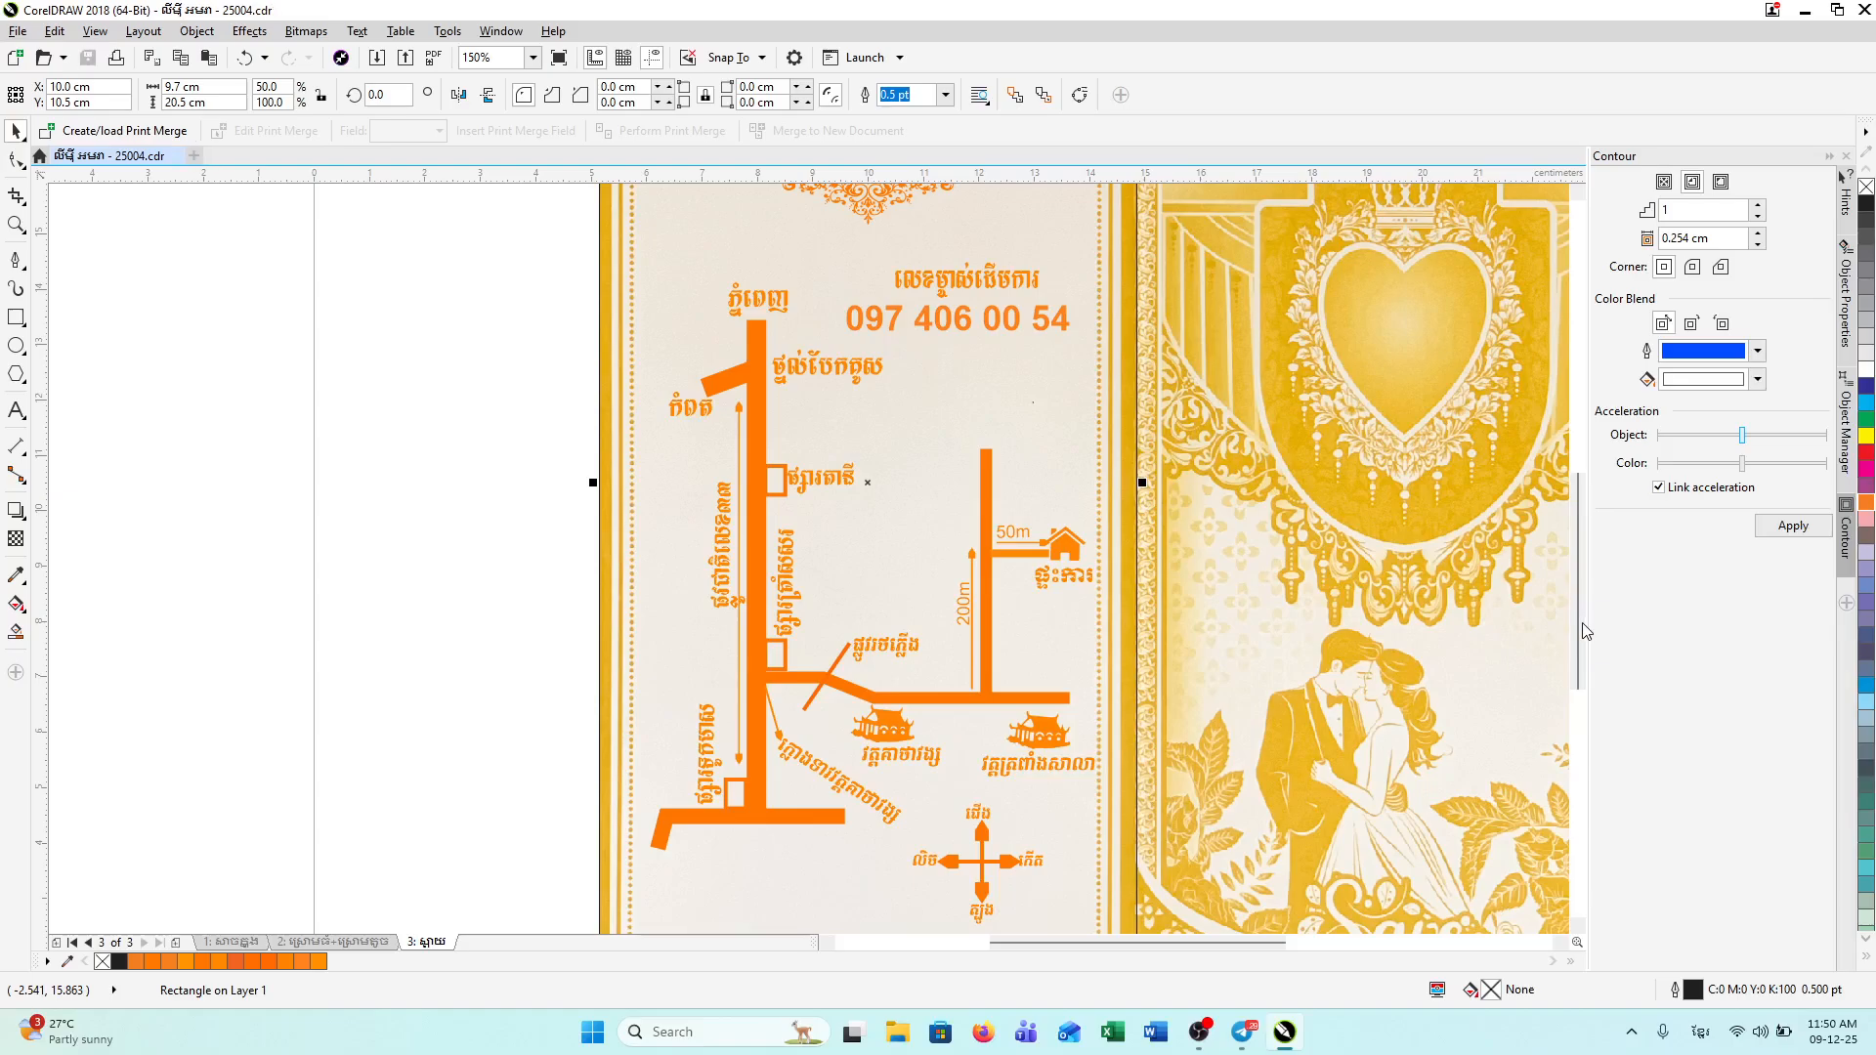
drag(1580, 623, 1581, 613)
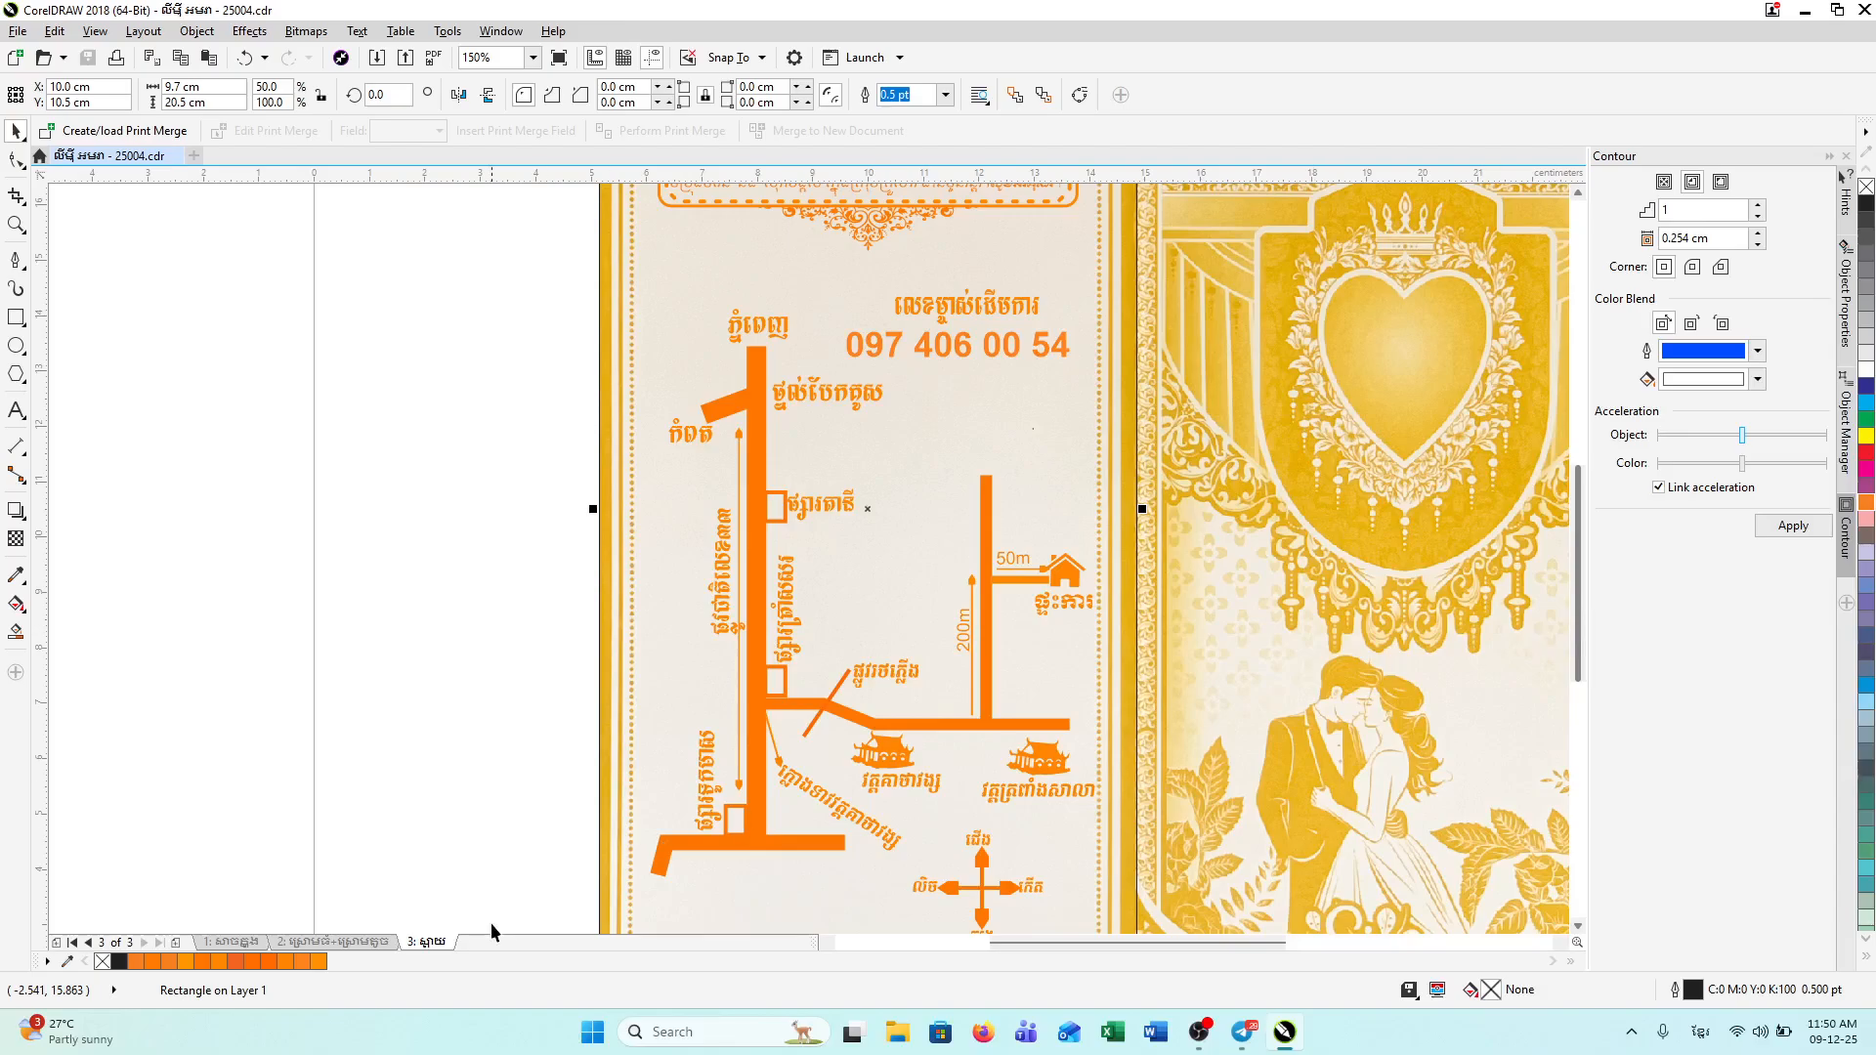
click(592, 1032)
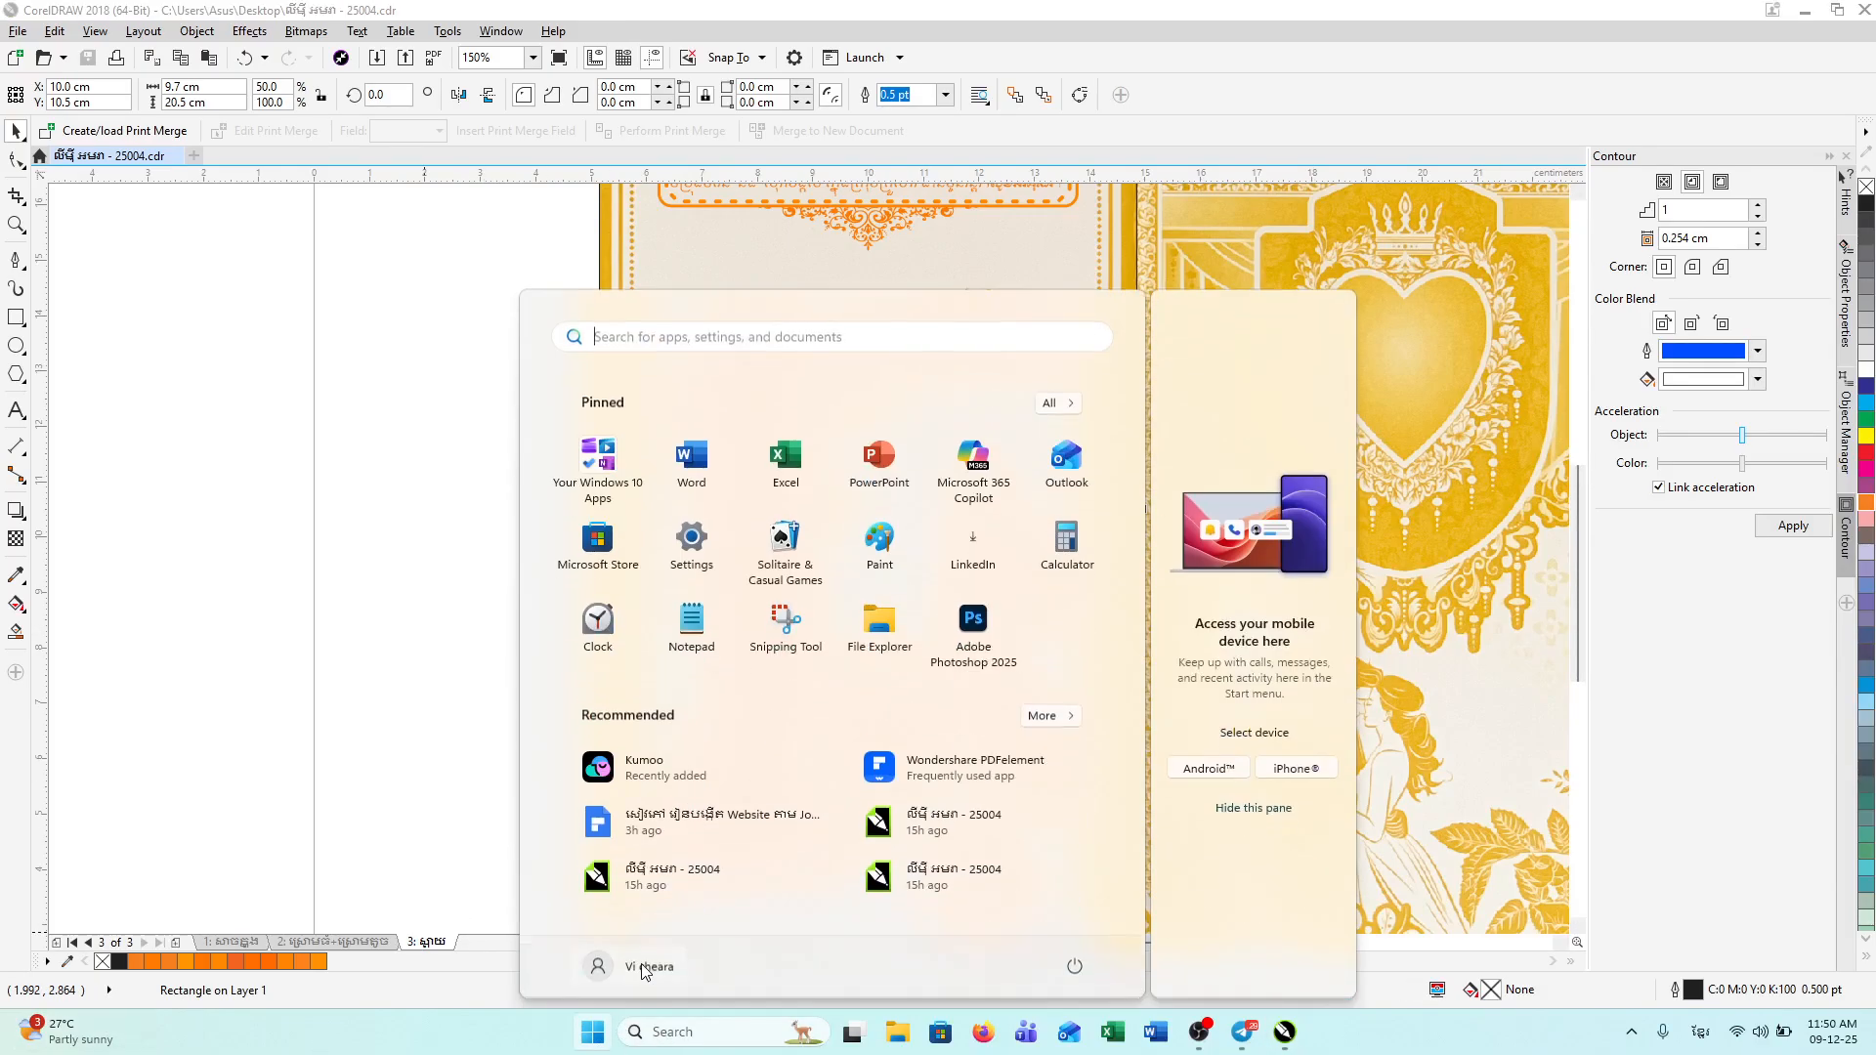
Step: Capture the orange map page in a new Snipping Tool snip
click(791, 625)
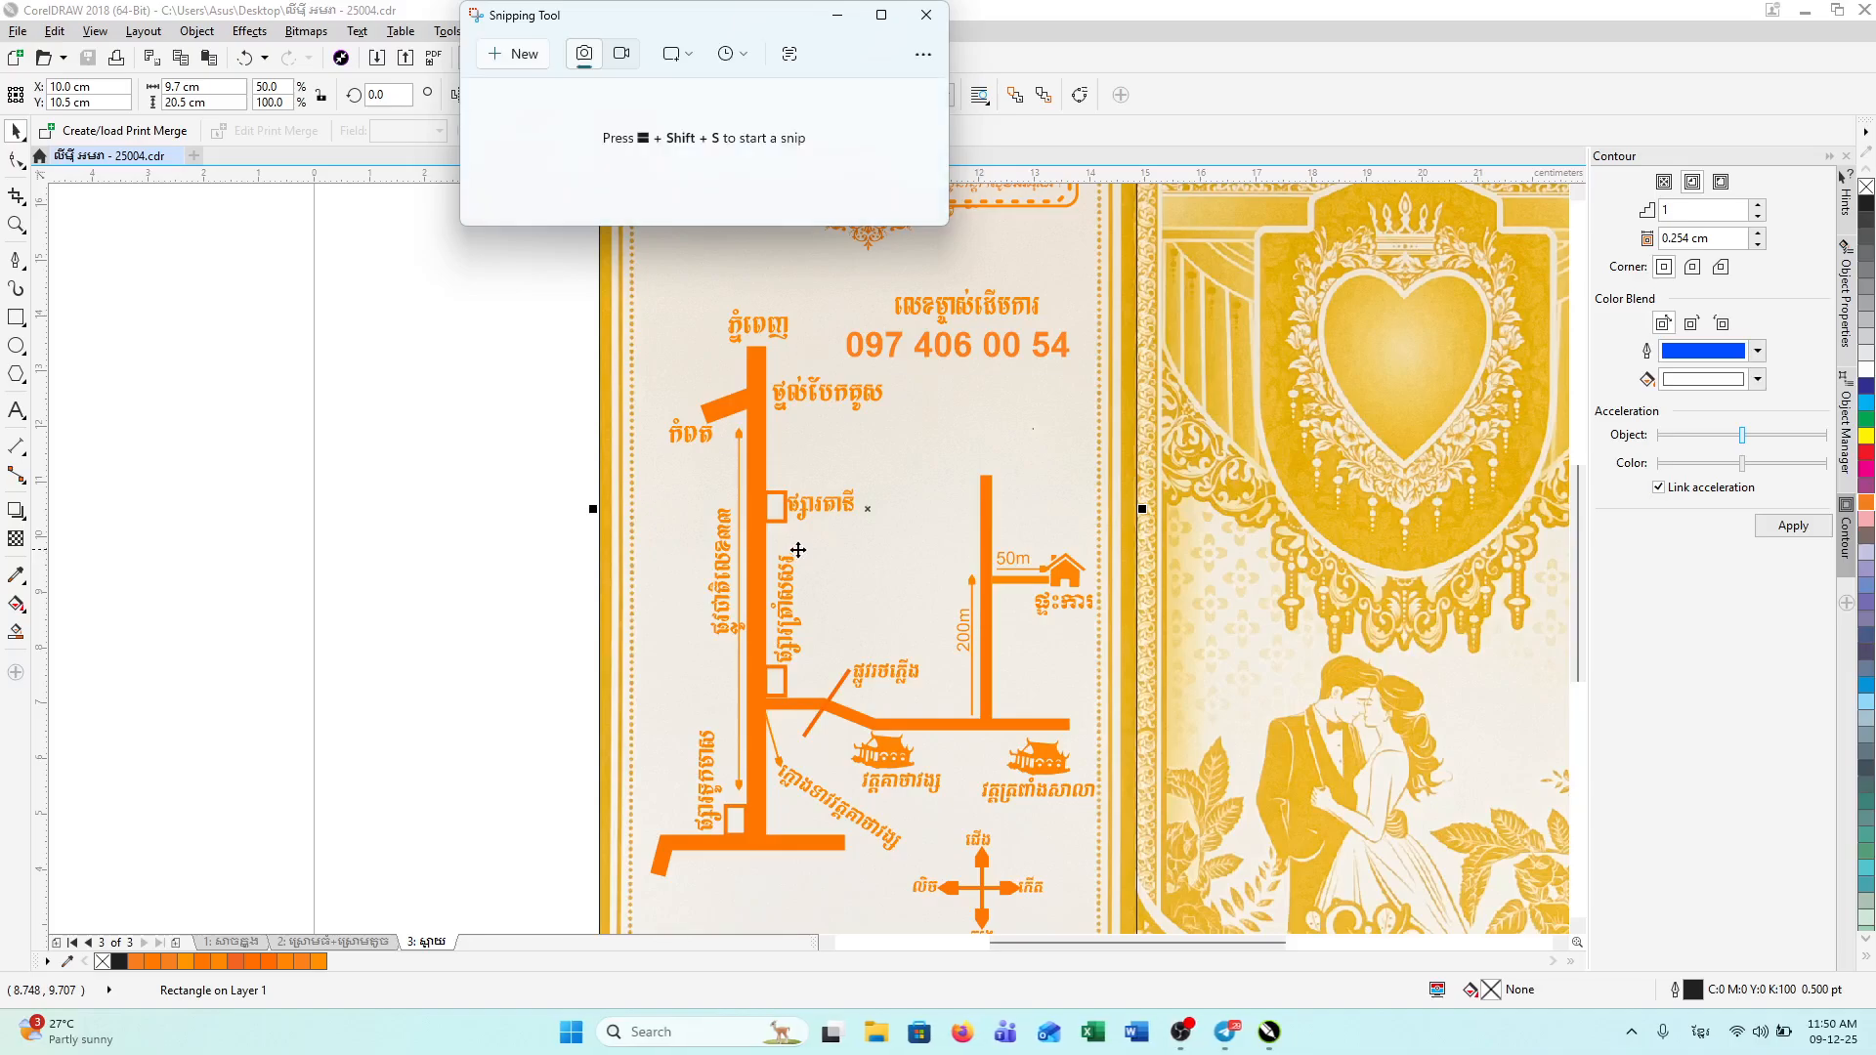
click(516, 61)
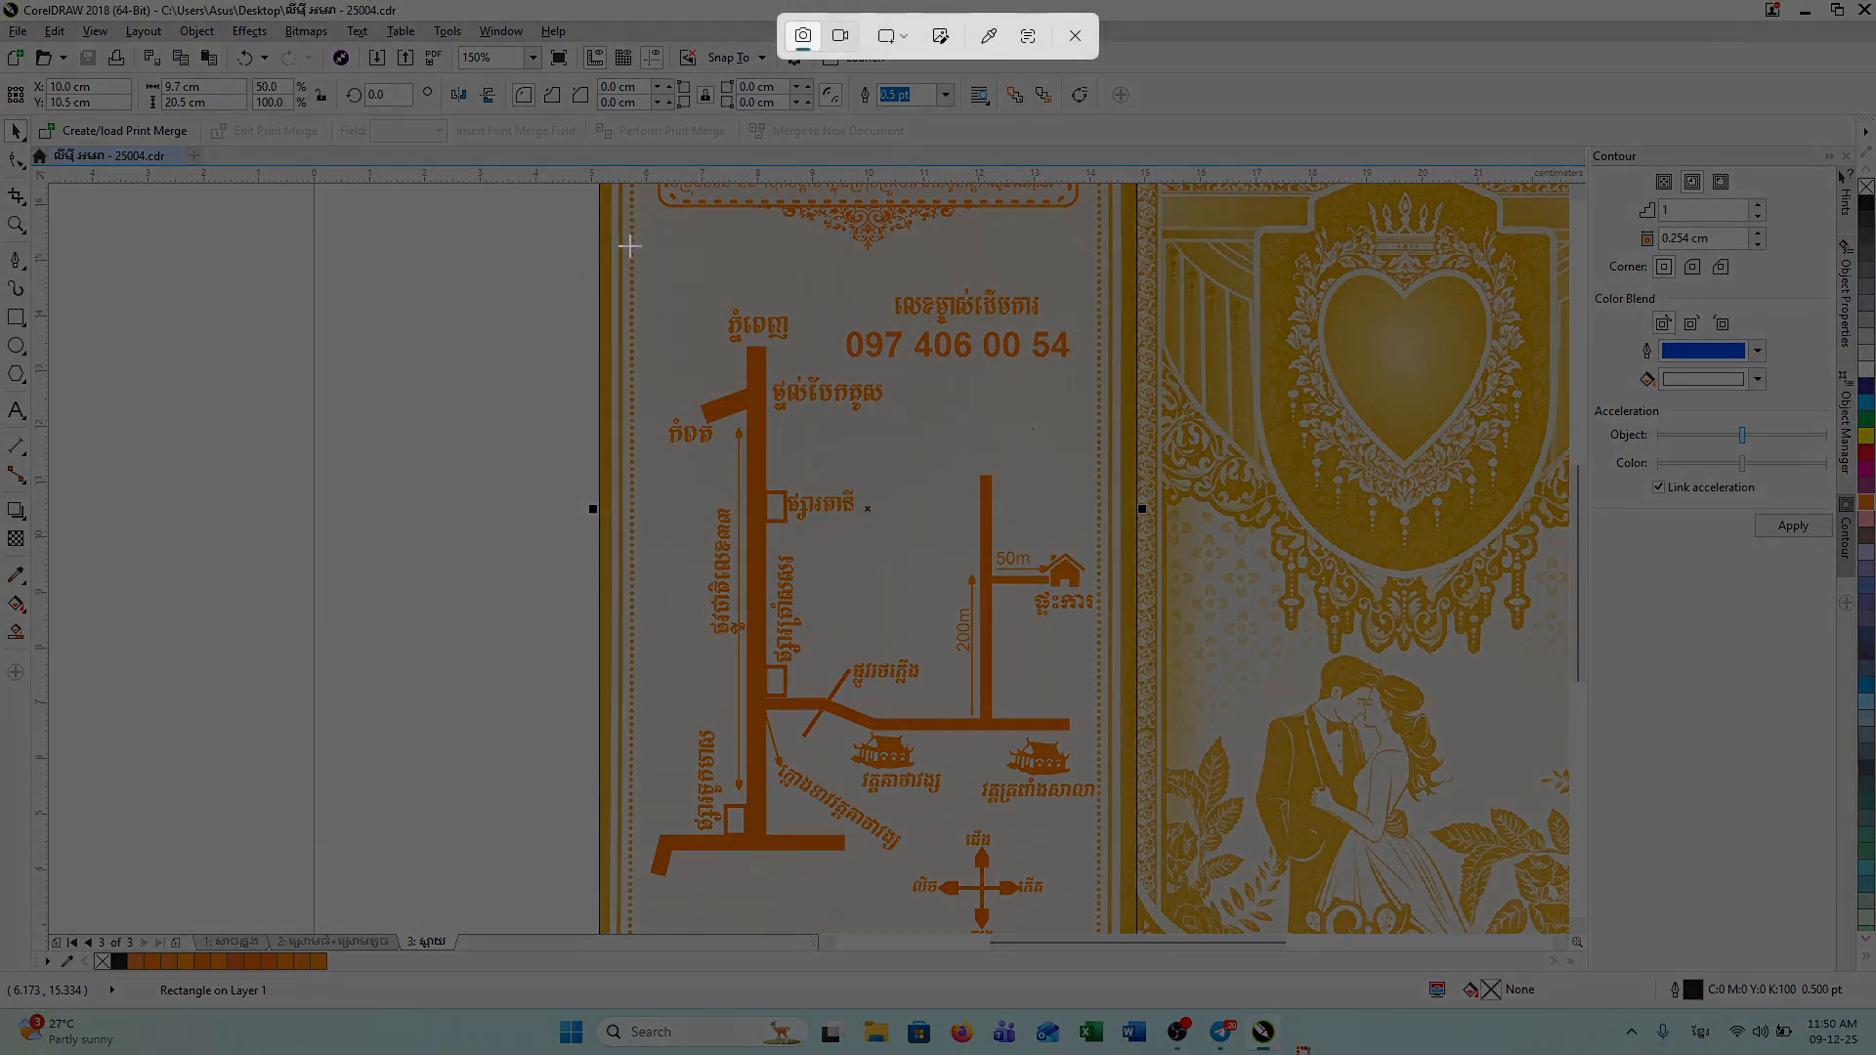
drag(630, 246, 1129, 934)
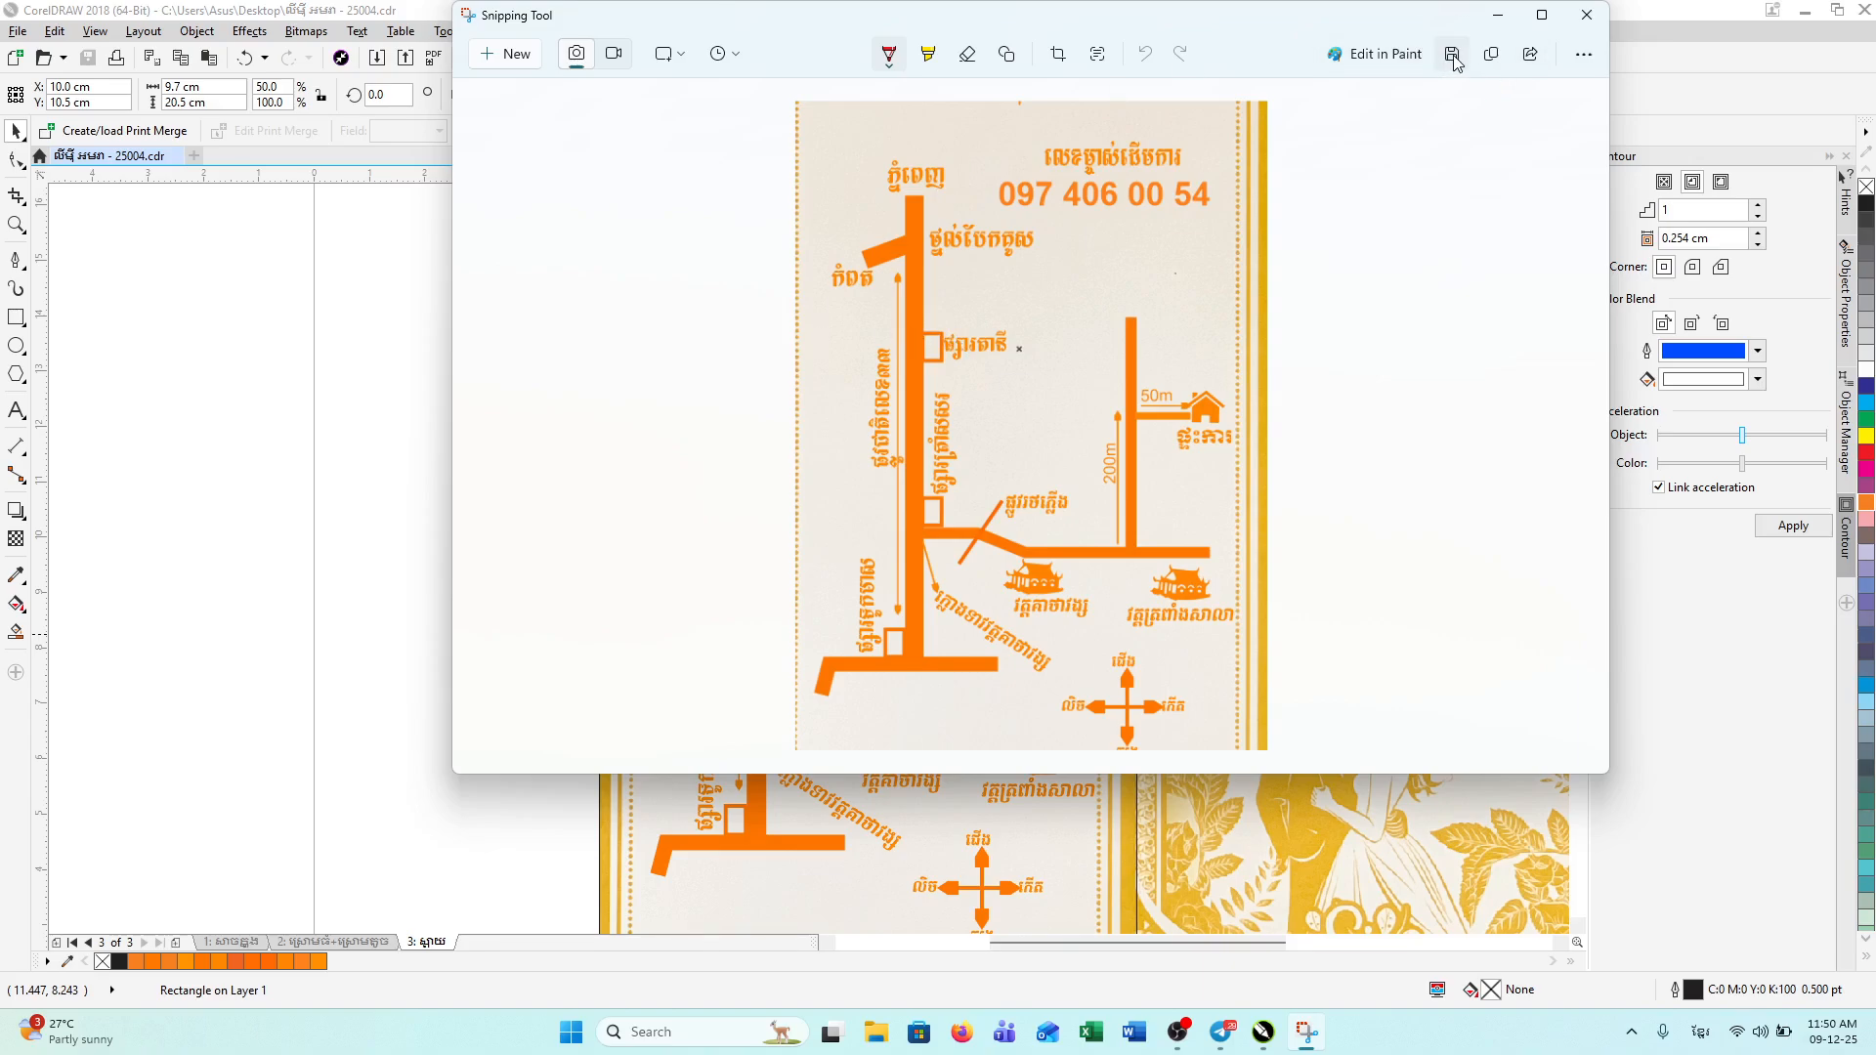
Step: Save the snip to the Desktop as 9.jpg, overwriting the existing file, and close the tool
key(ctrl+s)
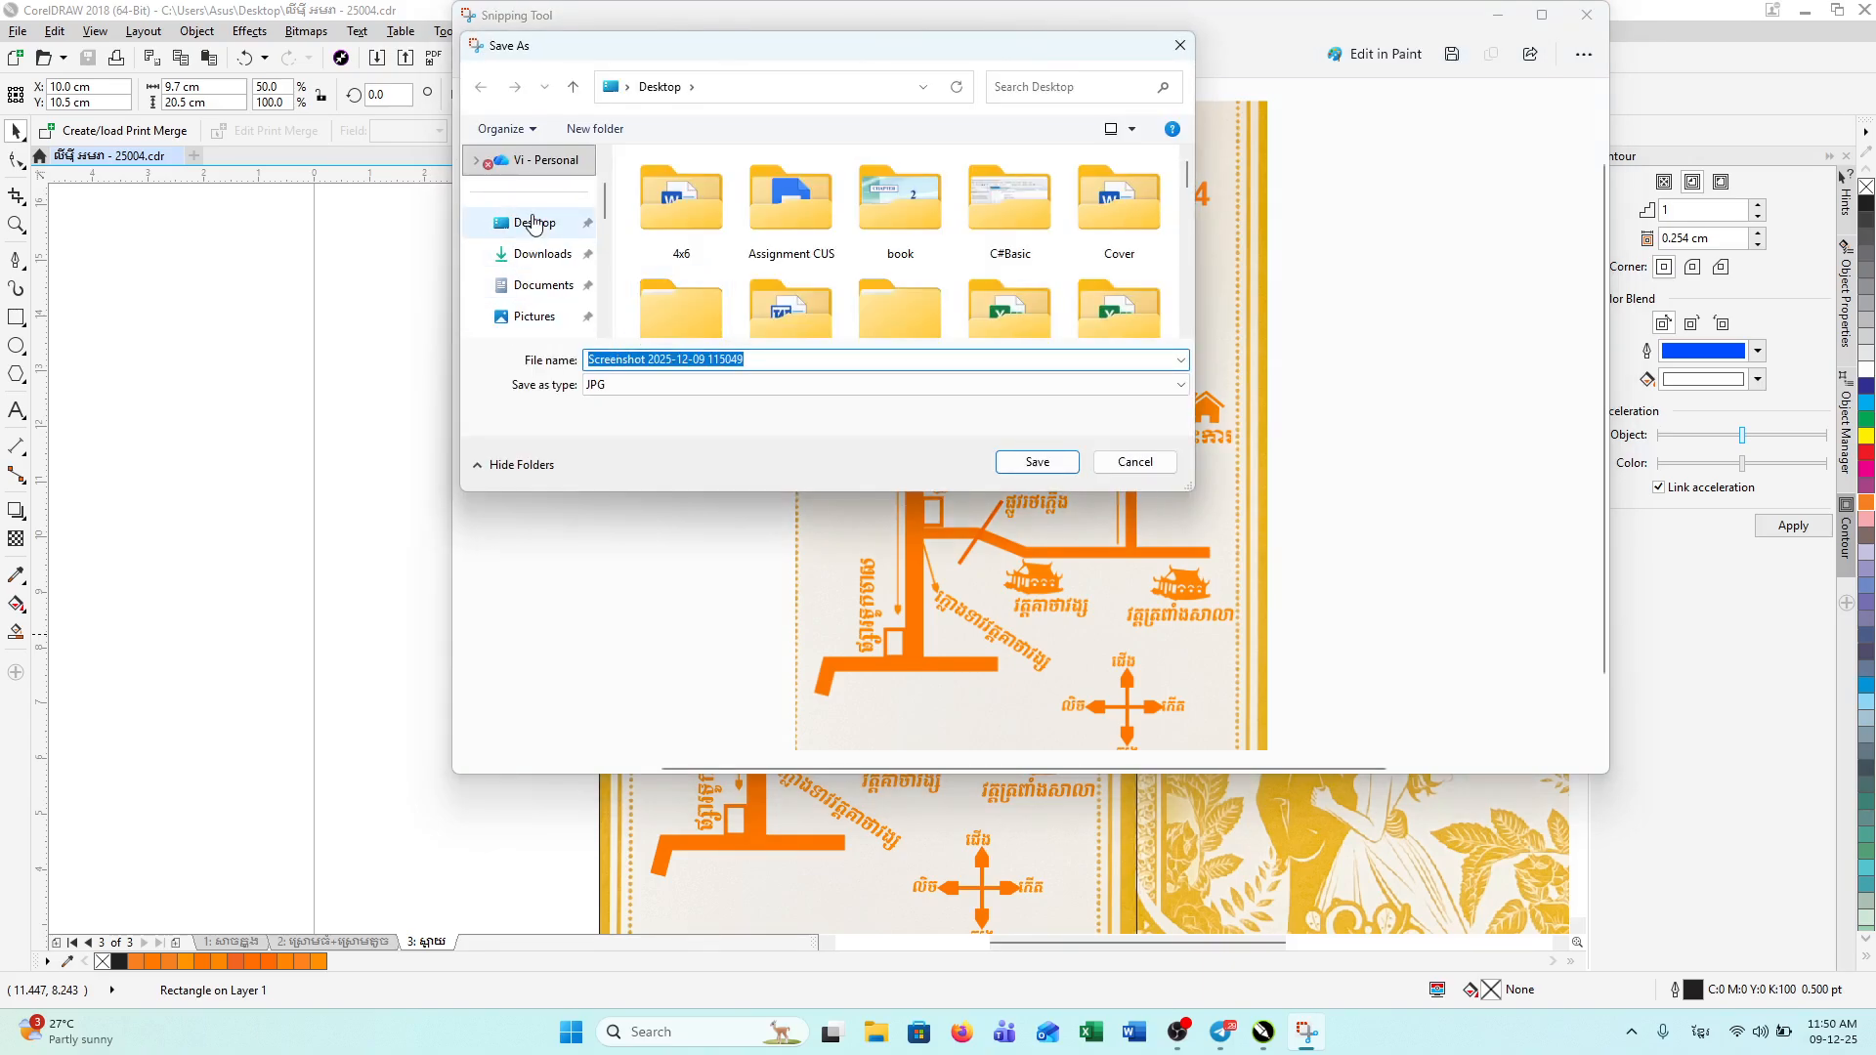
triple_click(859, 361)
text(9)
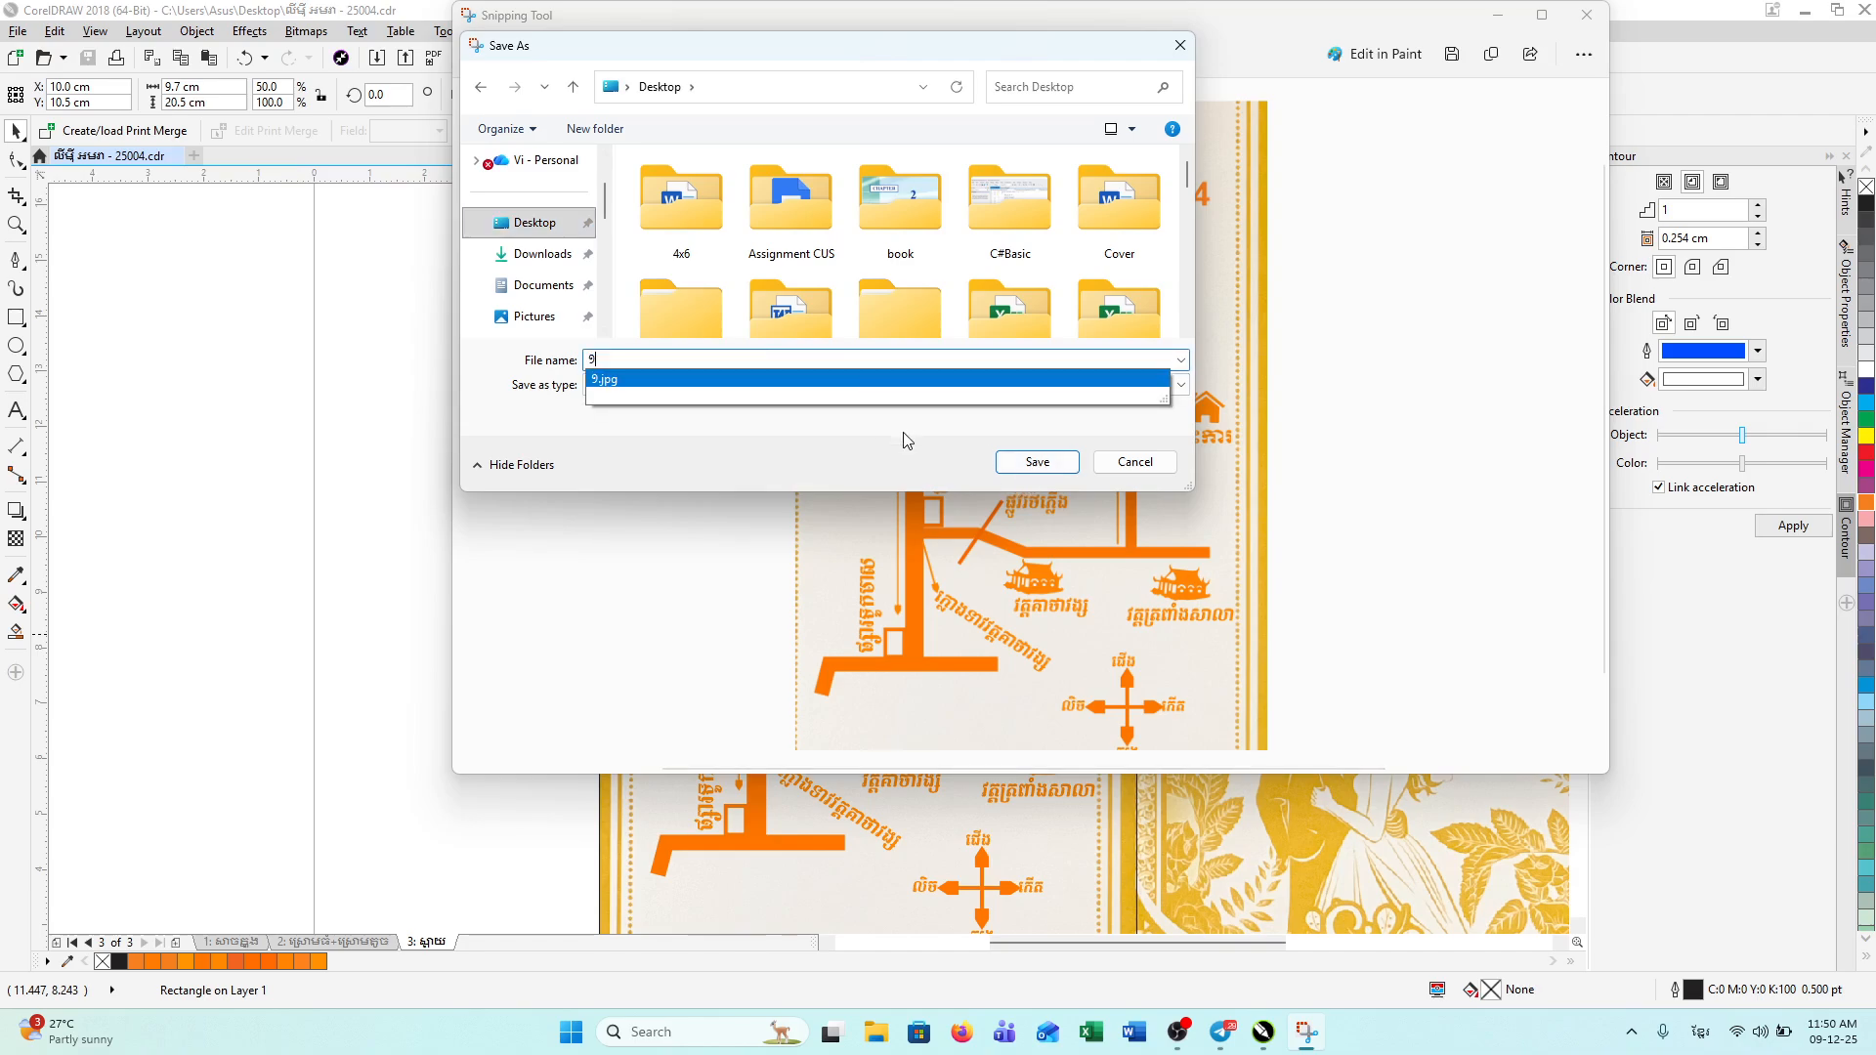
click(1011, 462)
click(981, 515)
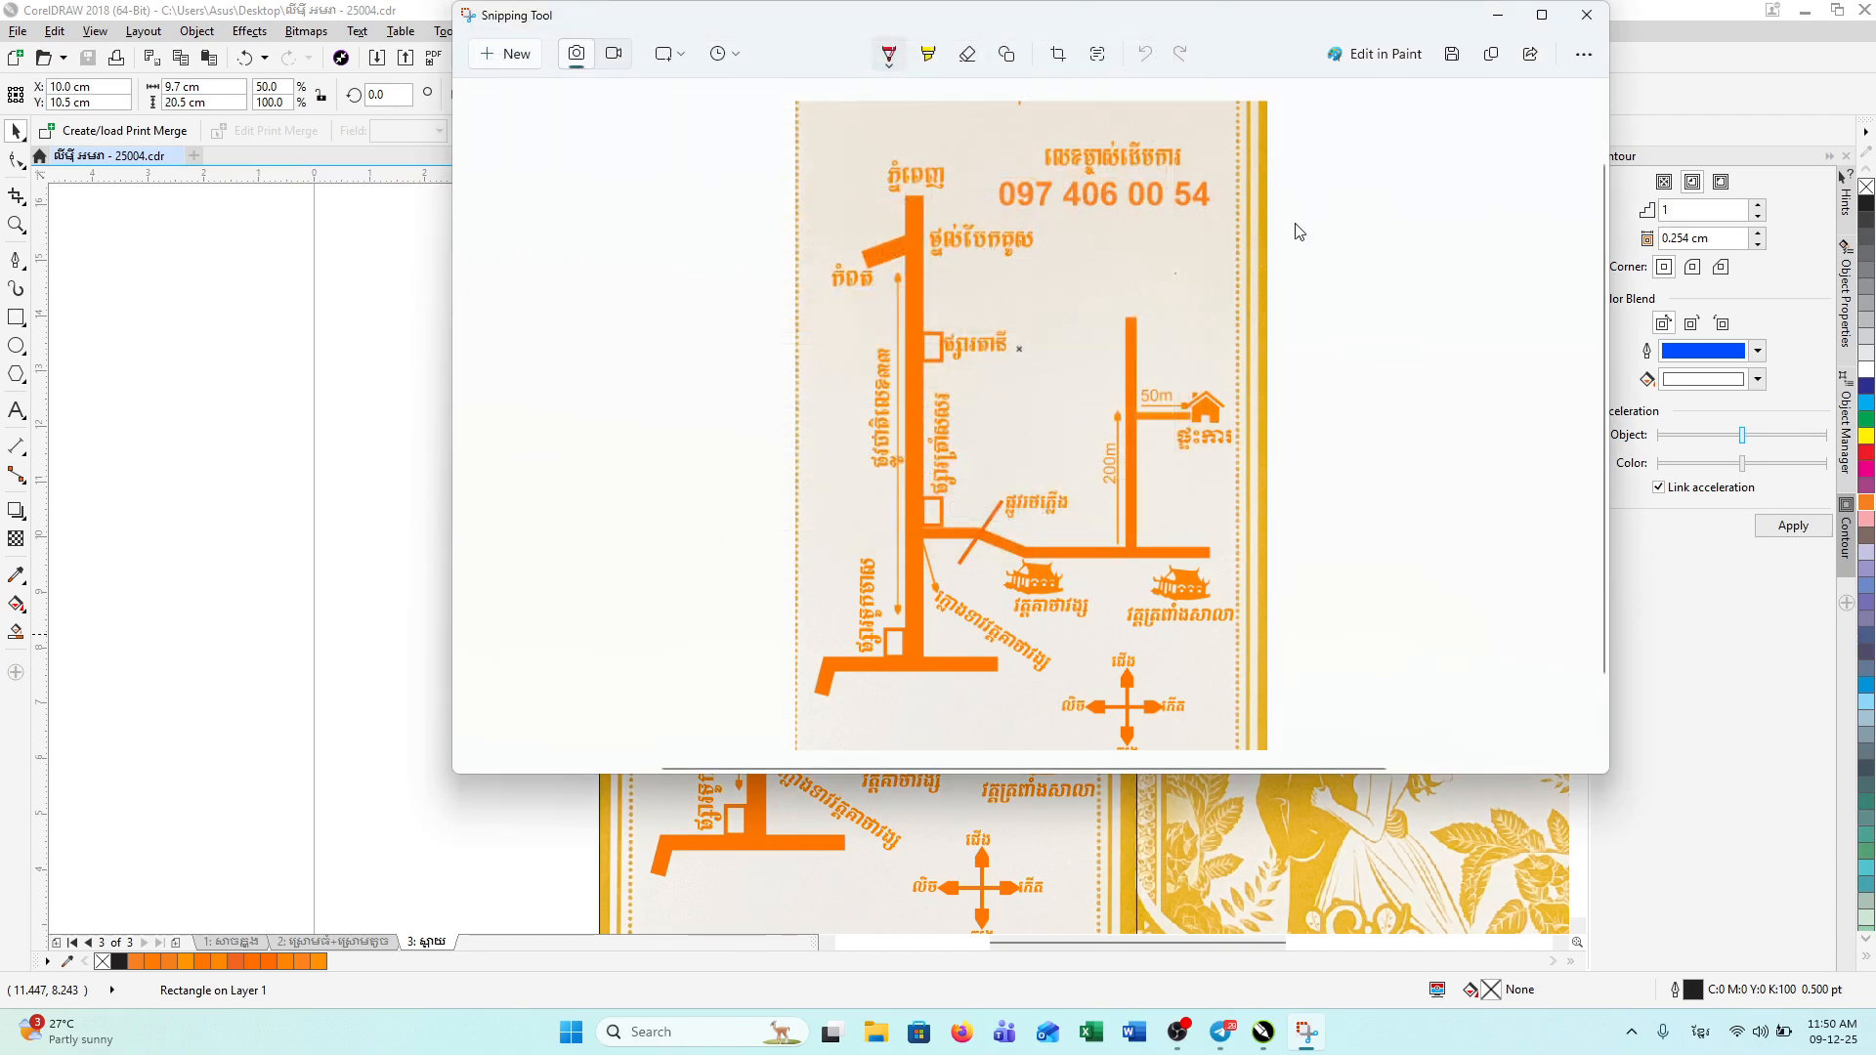
click(1580, 16)
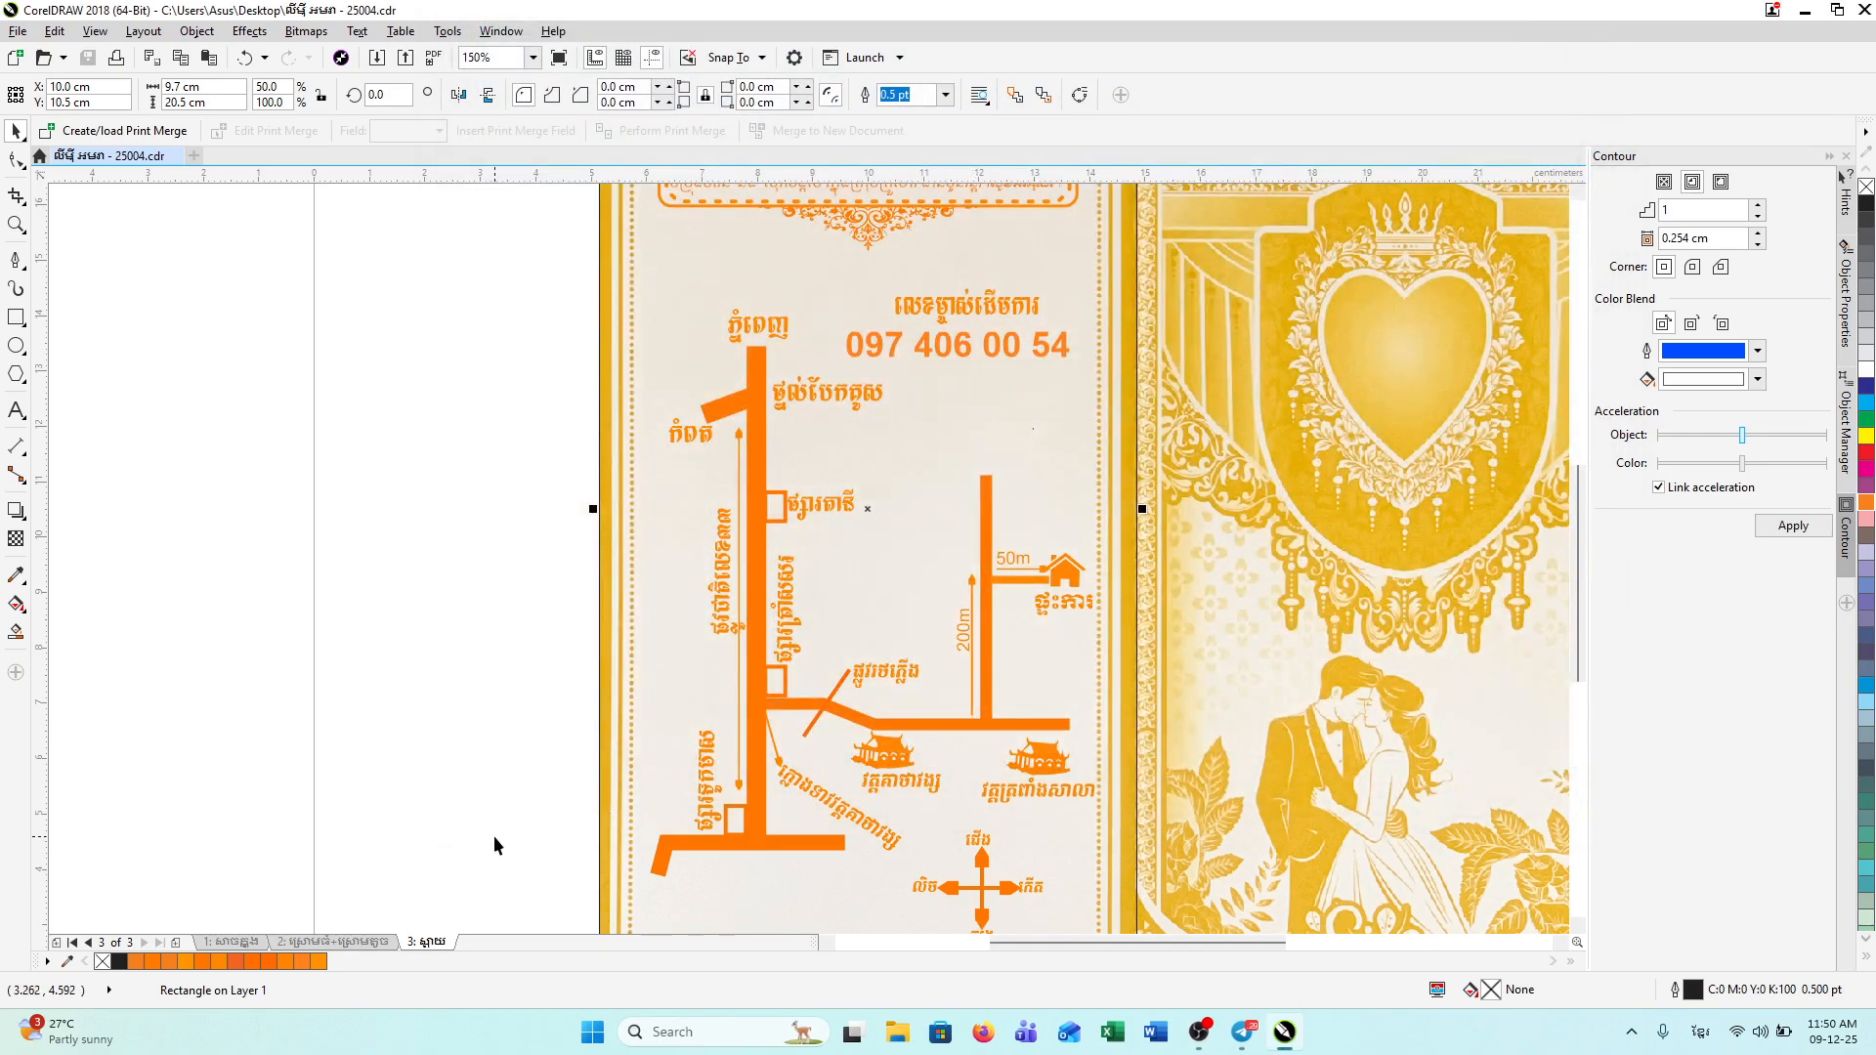
Step: Show page 1's Khmer and English wedding text from the page top at 150% zoom
click(256, 942)
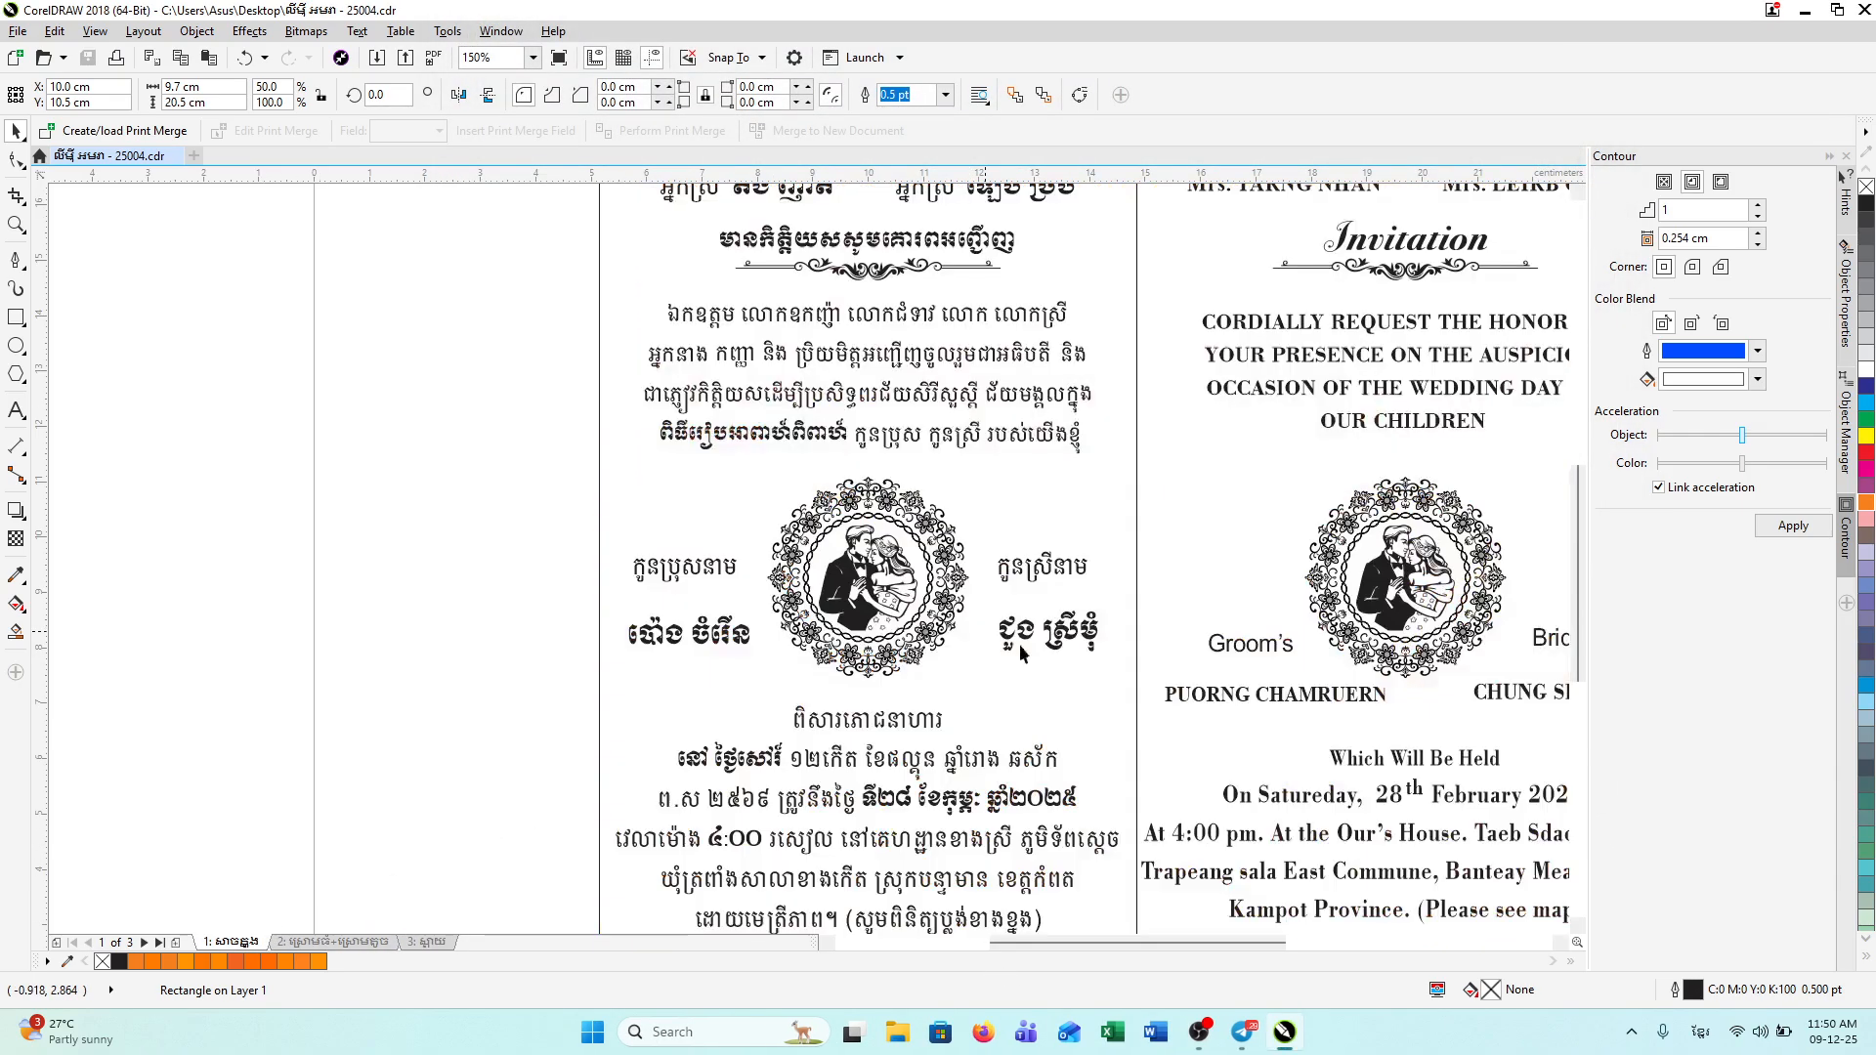
scroll(1151, 687, down, 2)
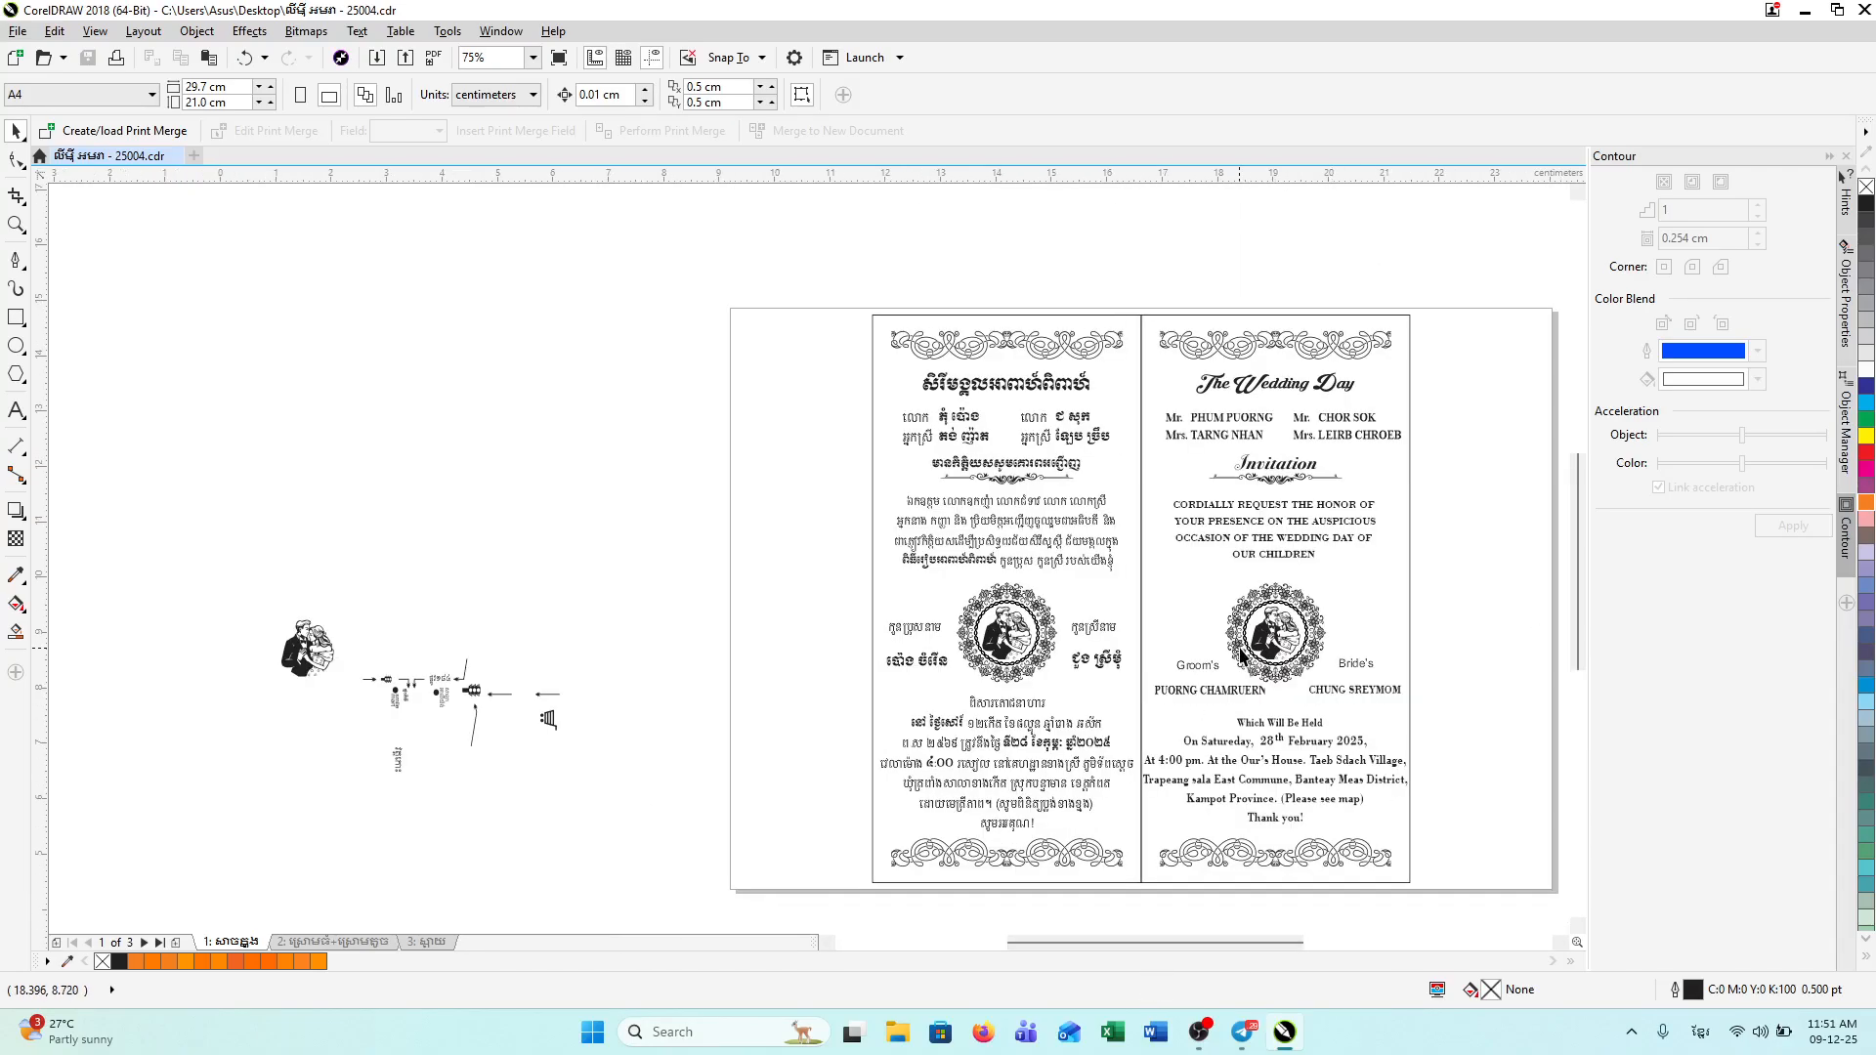
scroll(1239, 647, up, 2)
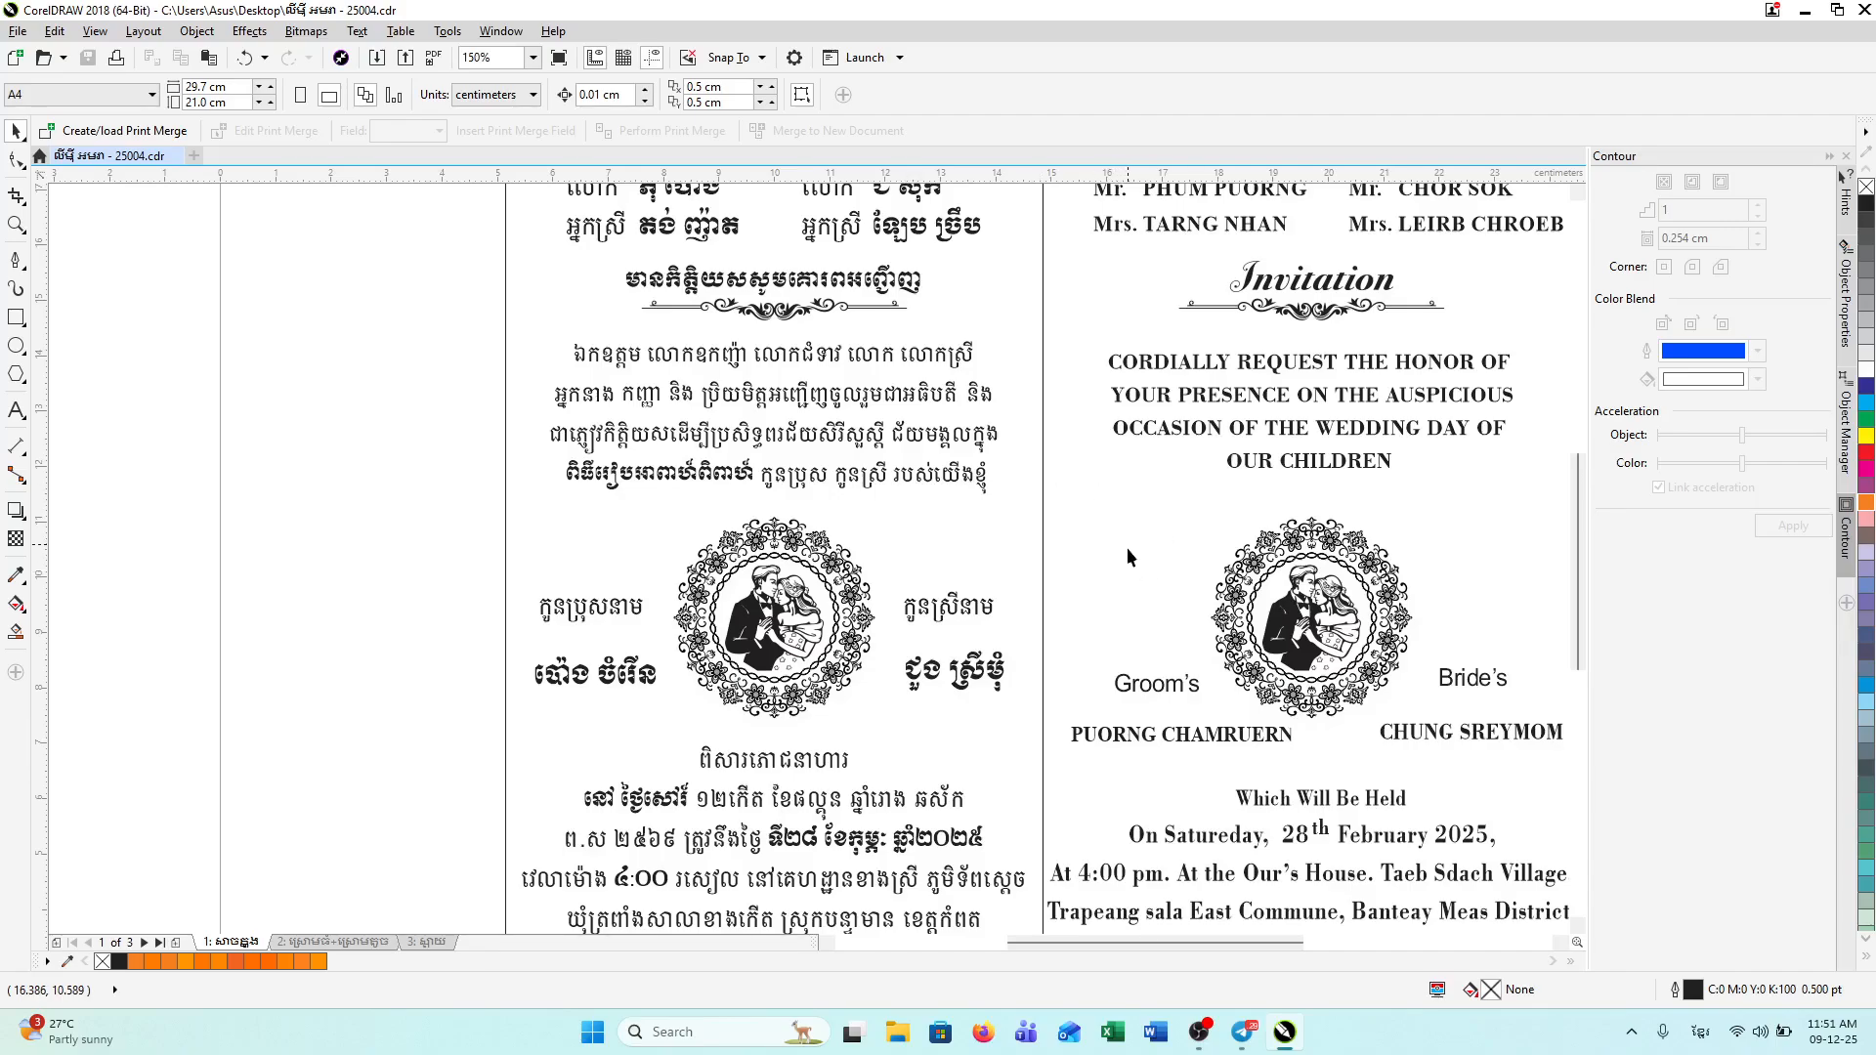
drag(1580, 624, 1574, 566)
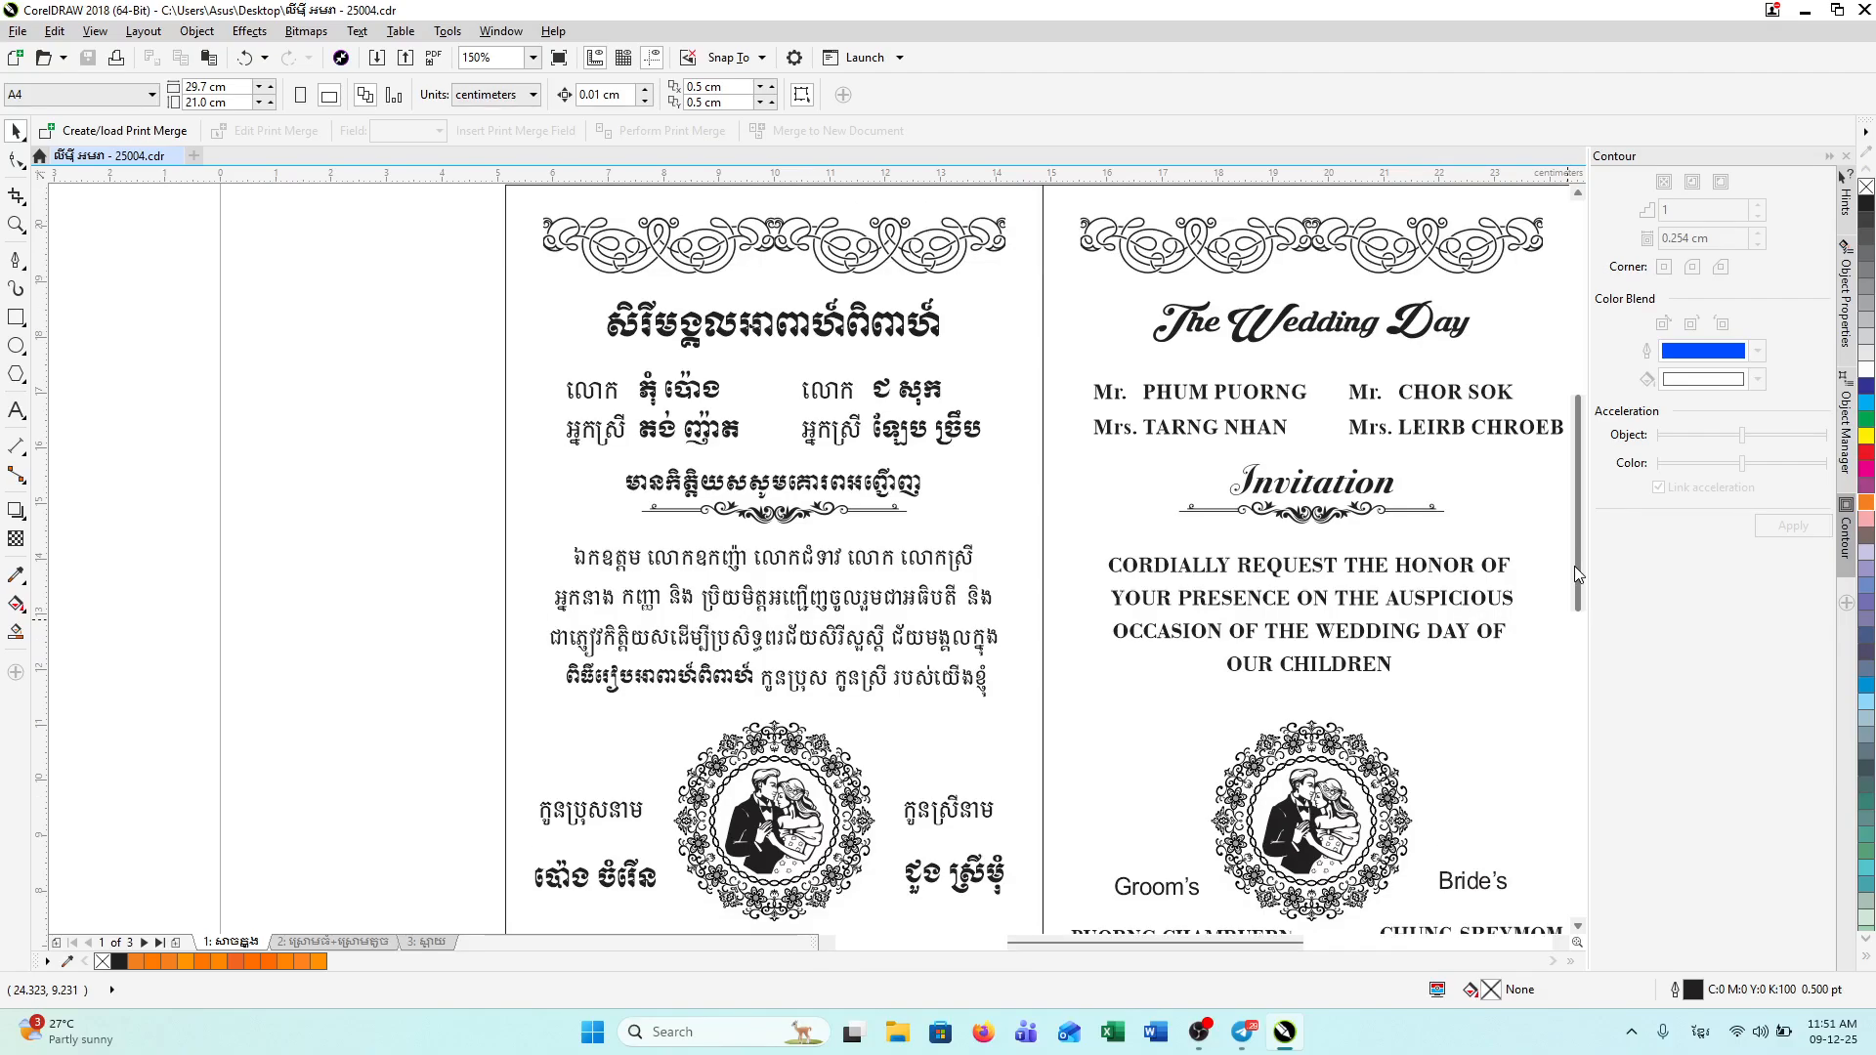
click(593, 1033)
Step: Snip the Khmer invitation panel of page 1 with Snipping Tool
click(810, 655)
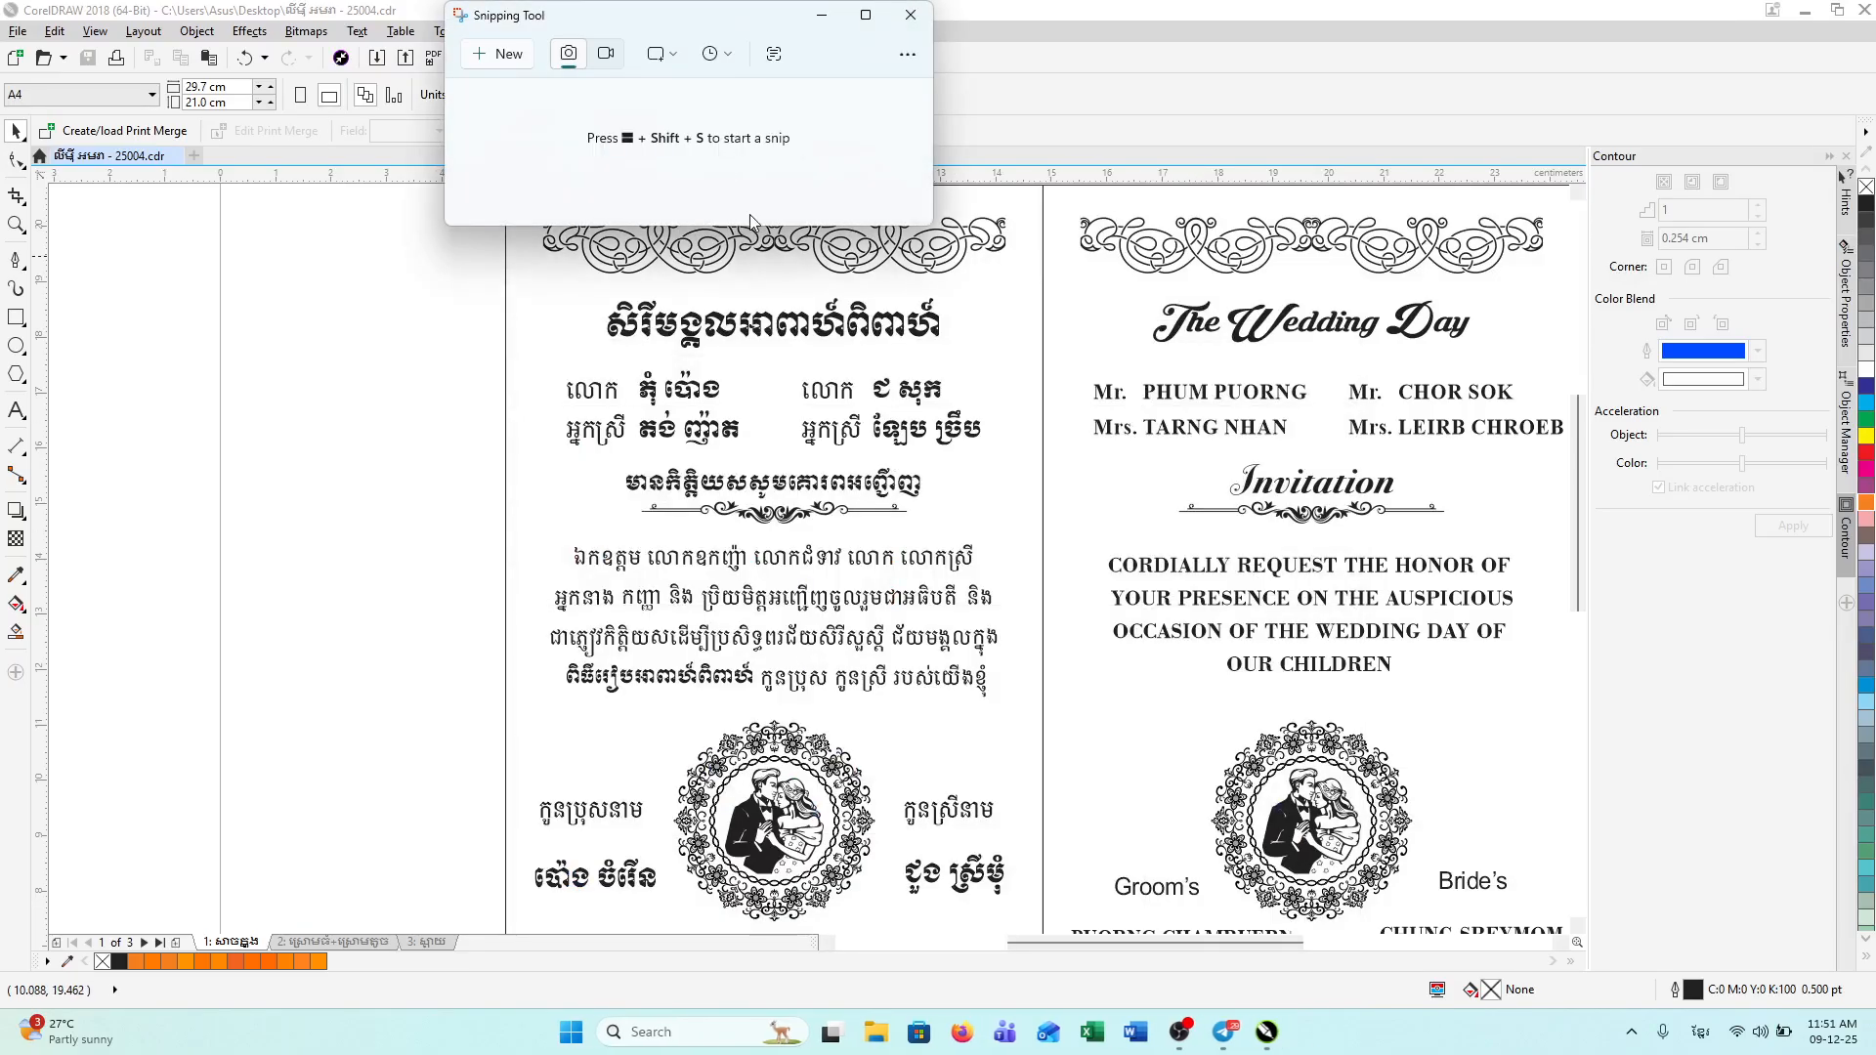
click(517, 61)
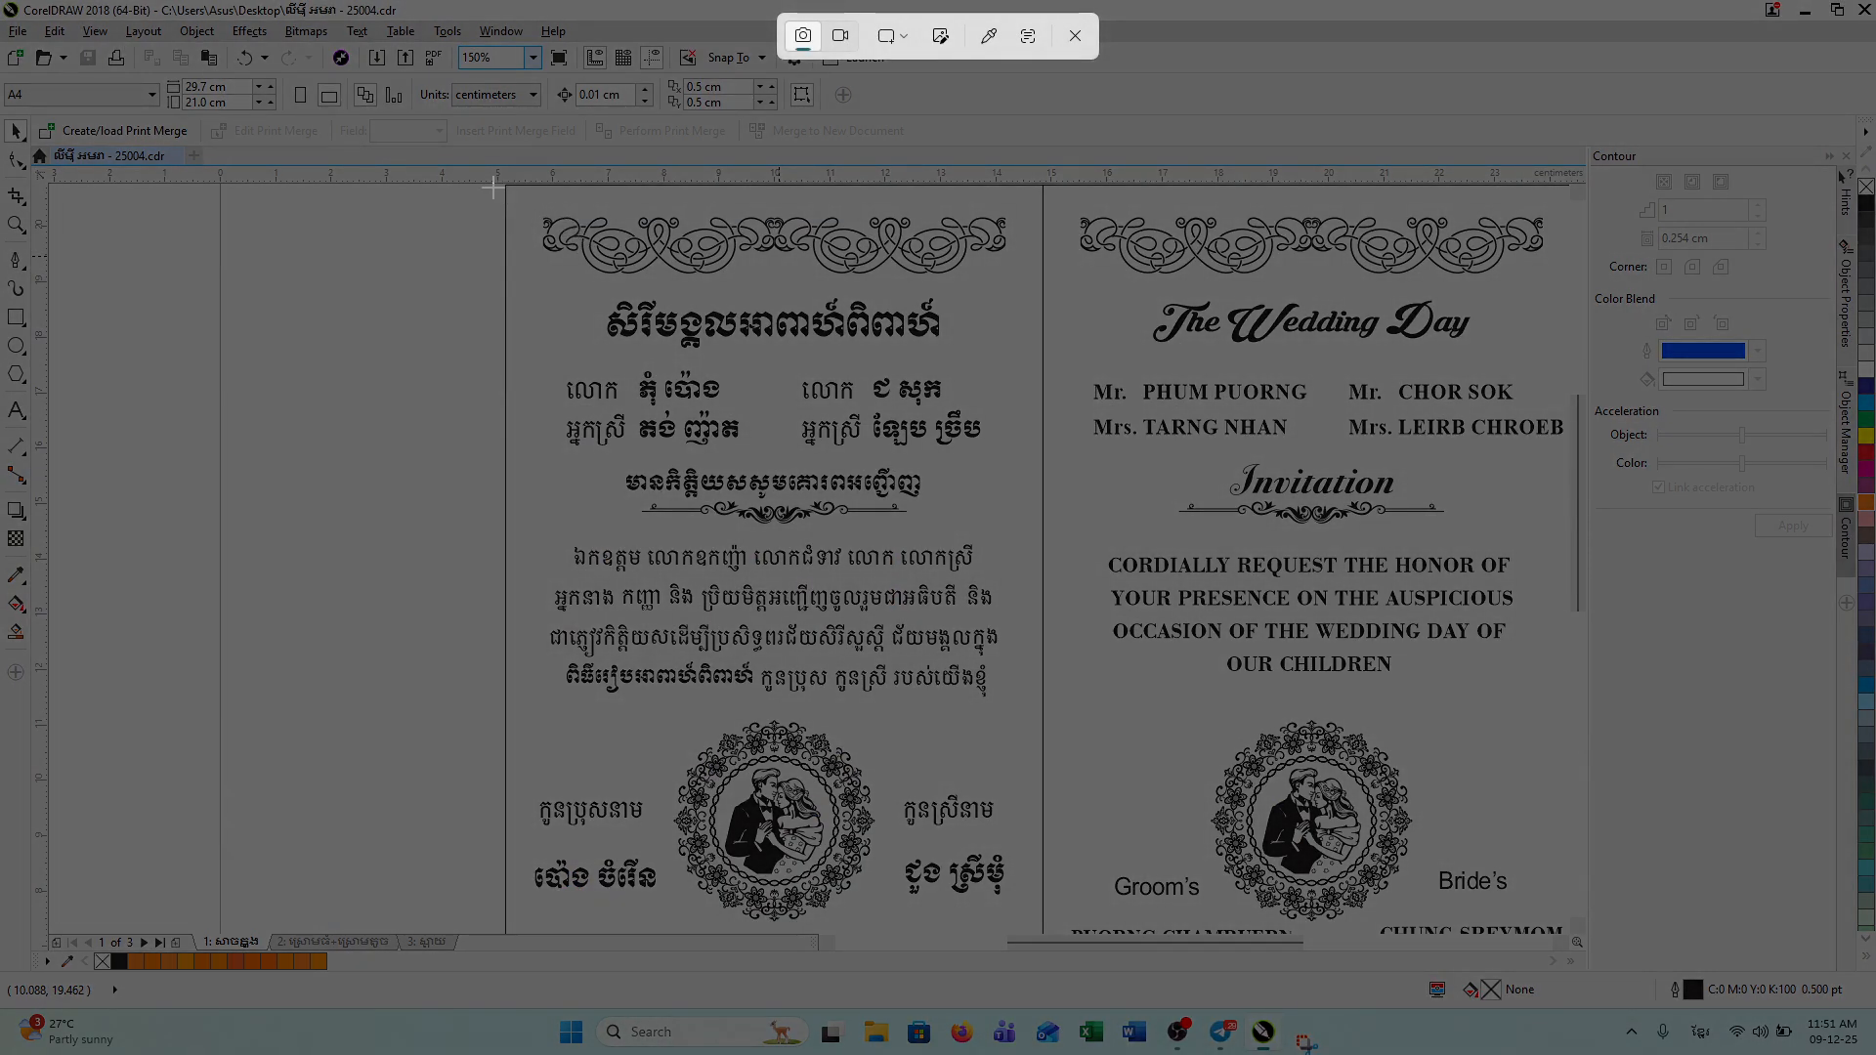
drag(492, 187, 1032, 913)
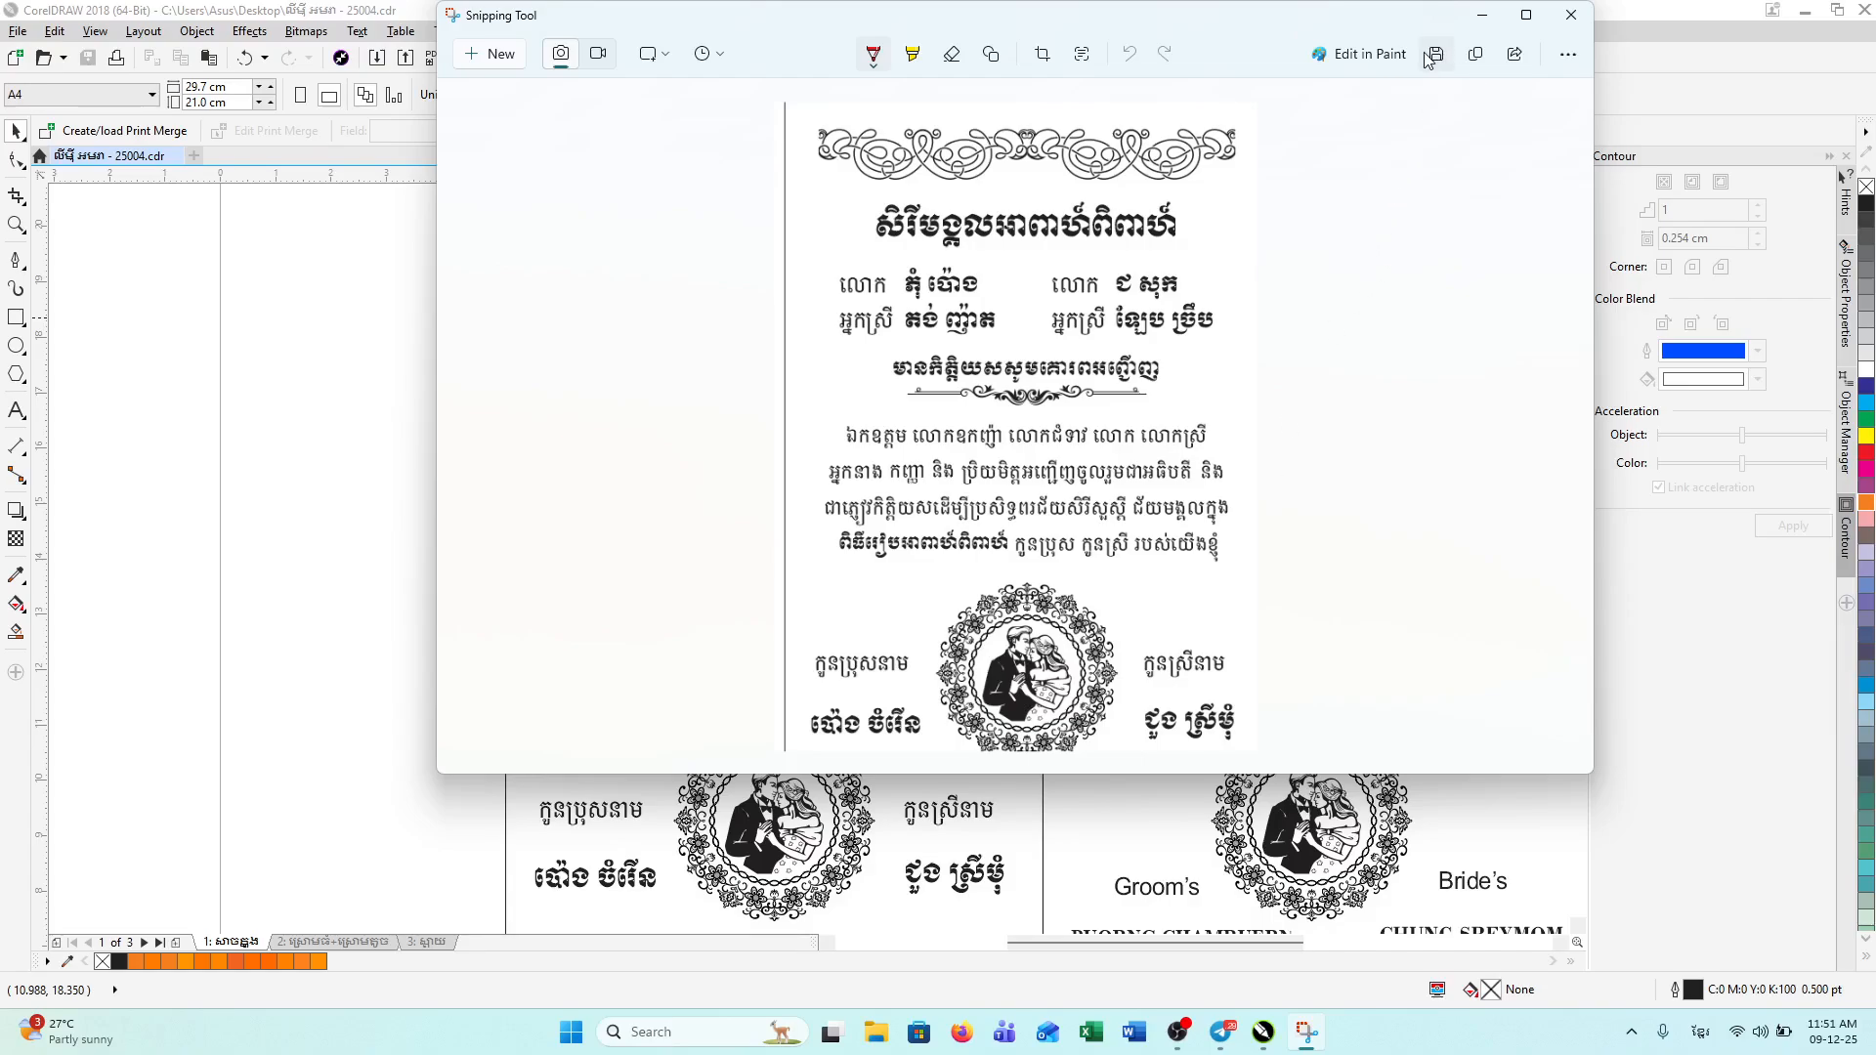
Step: Save that snip as a JPG named '២' and close Snipping Tool
click(1435, 55)
click(771, 391)
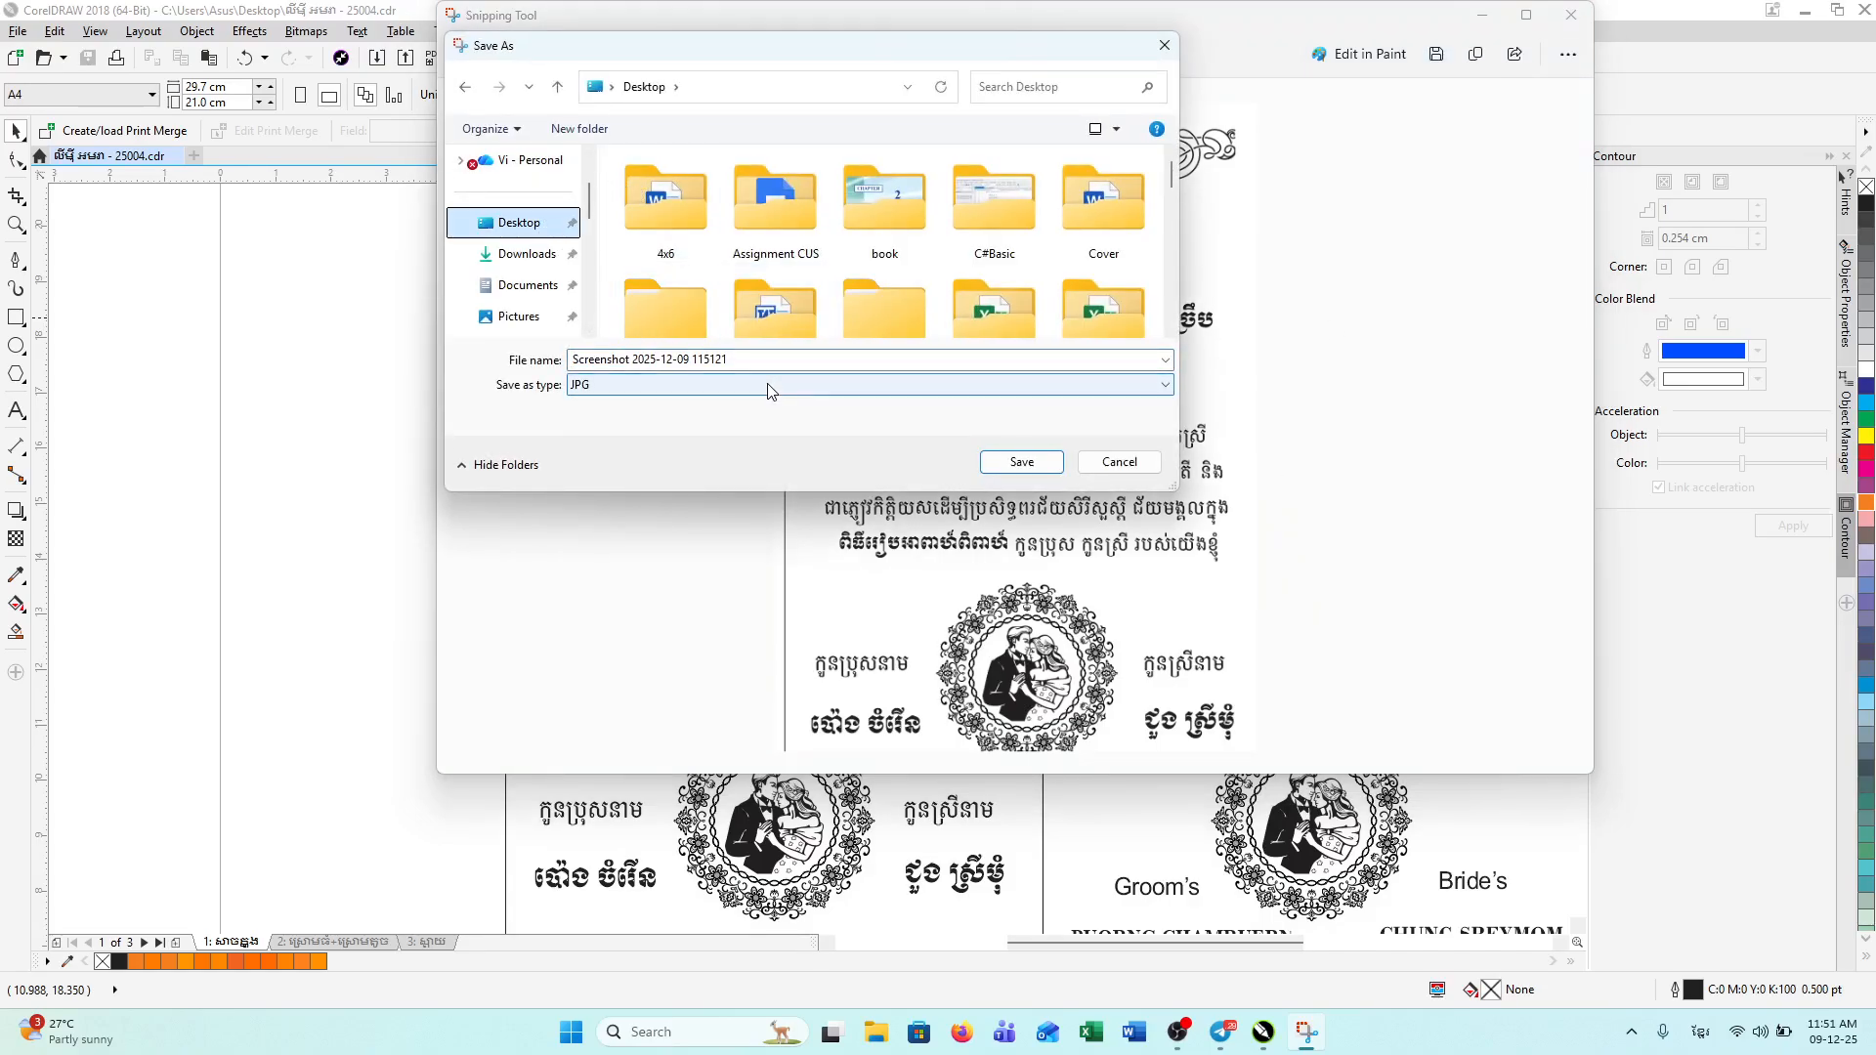
click(767, 360)
text(២)
click(1016, 469)
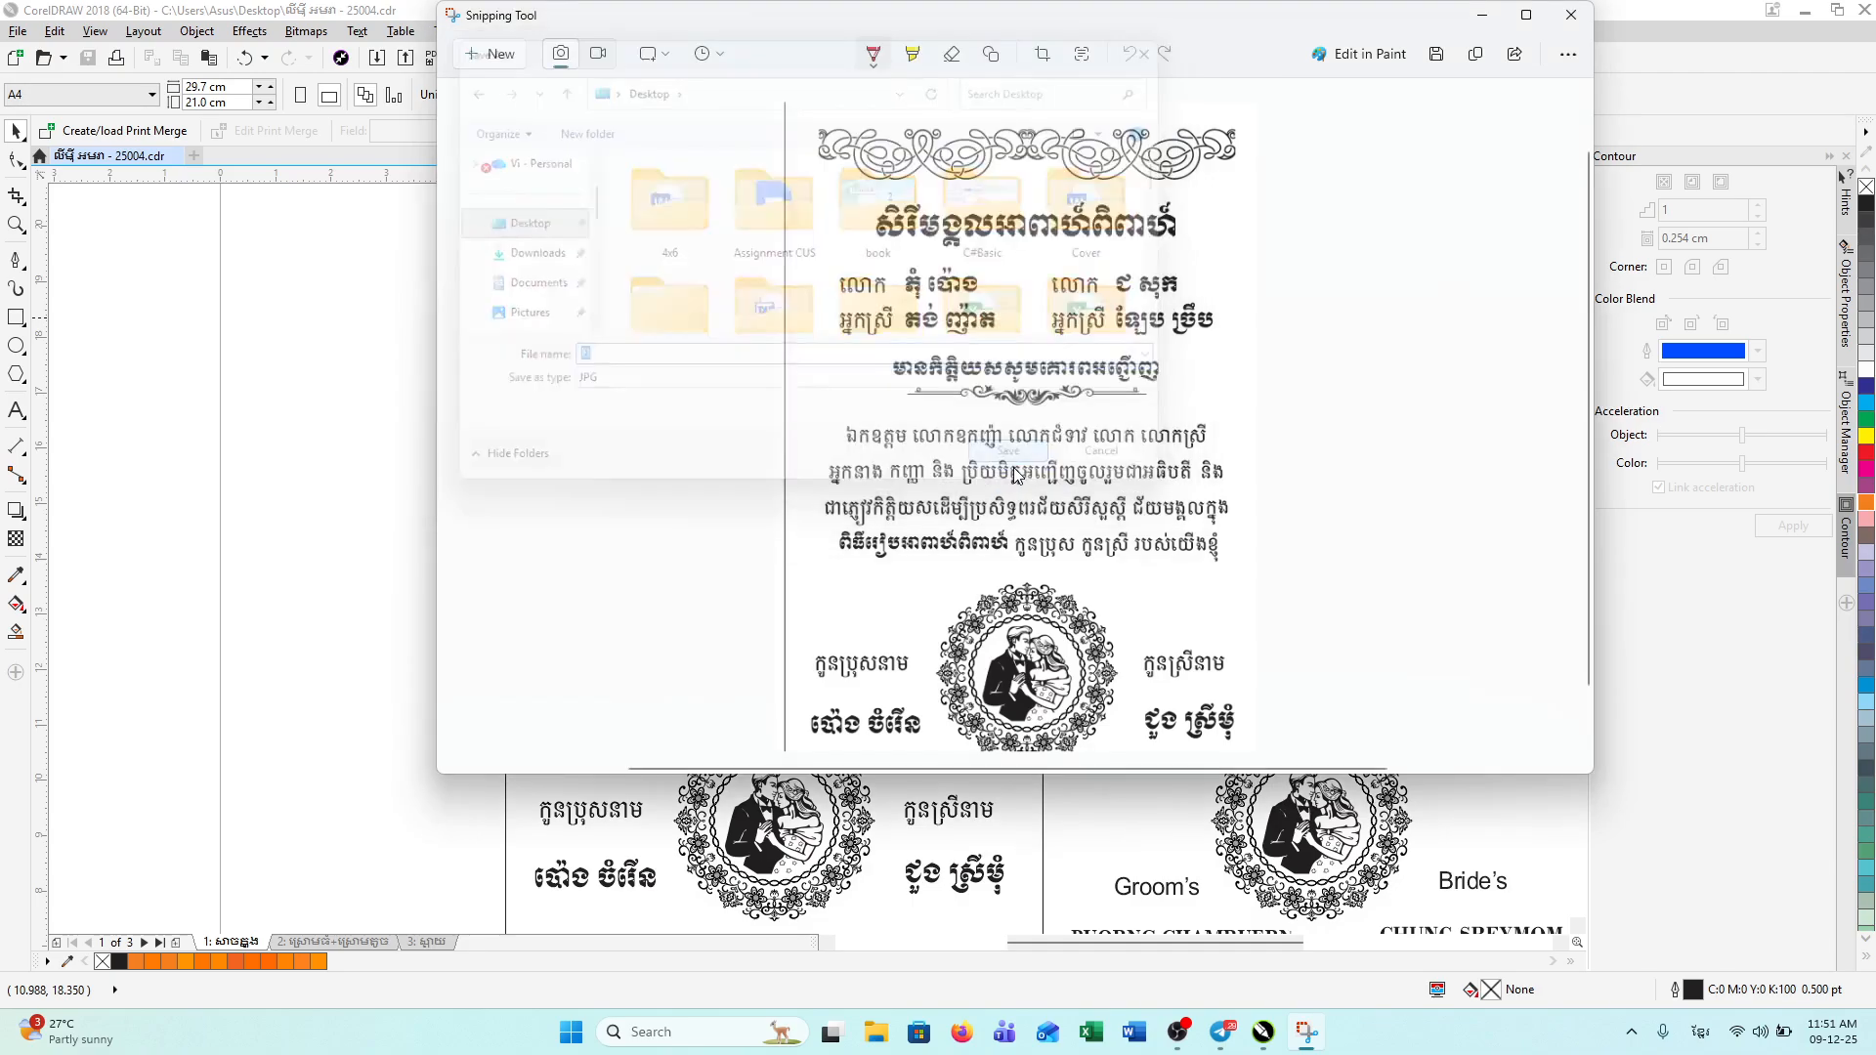
click(1560, 26)
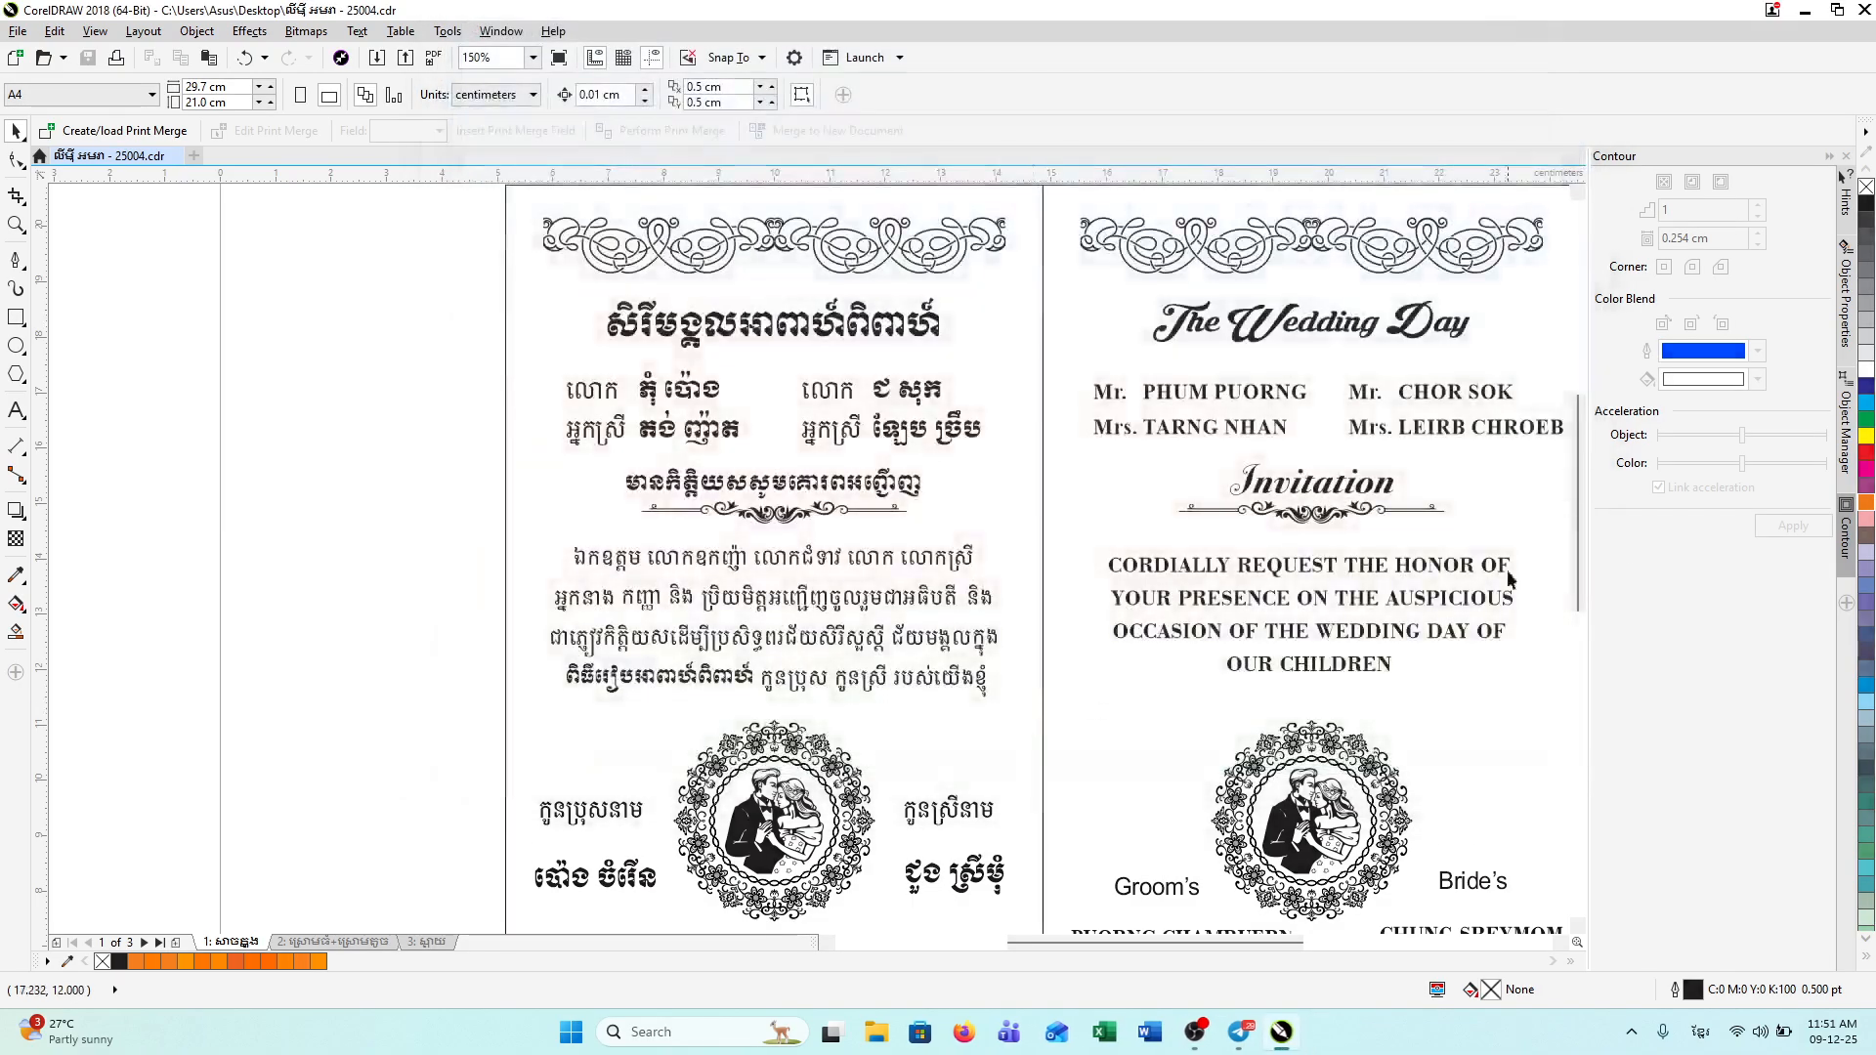
Step: Scroll down and snip the lower Khmer text block of the invitation
drag(1574, 567, 1584, 682)
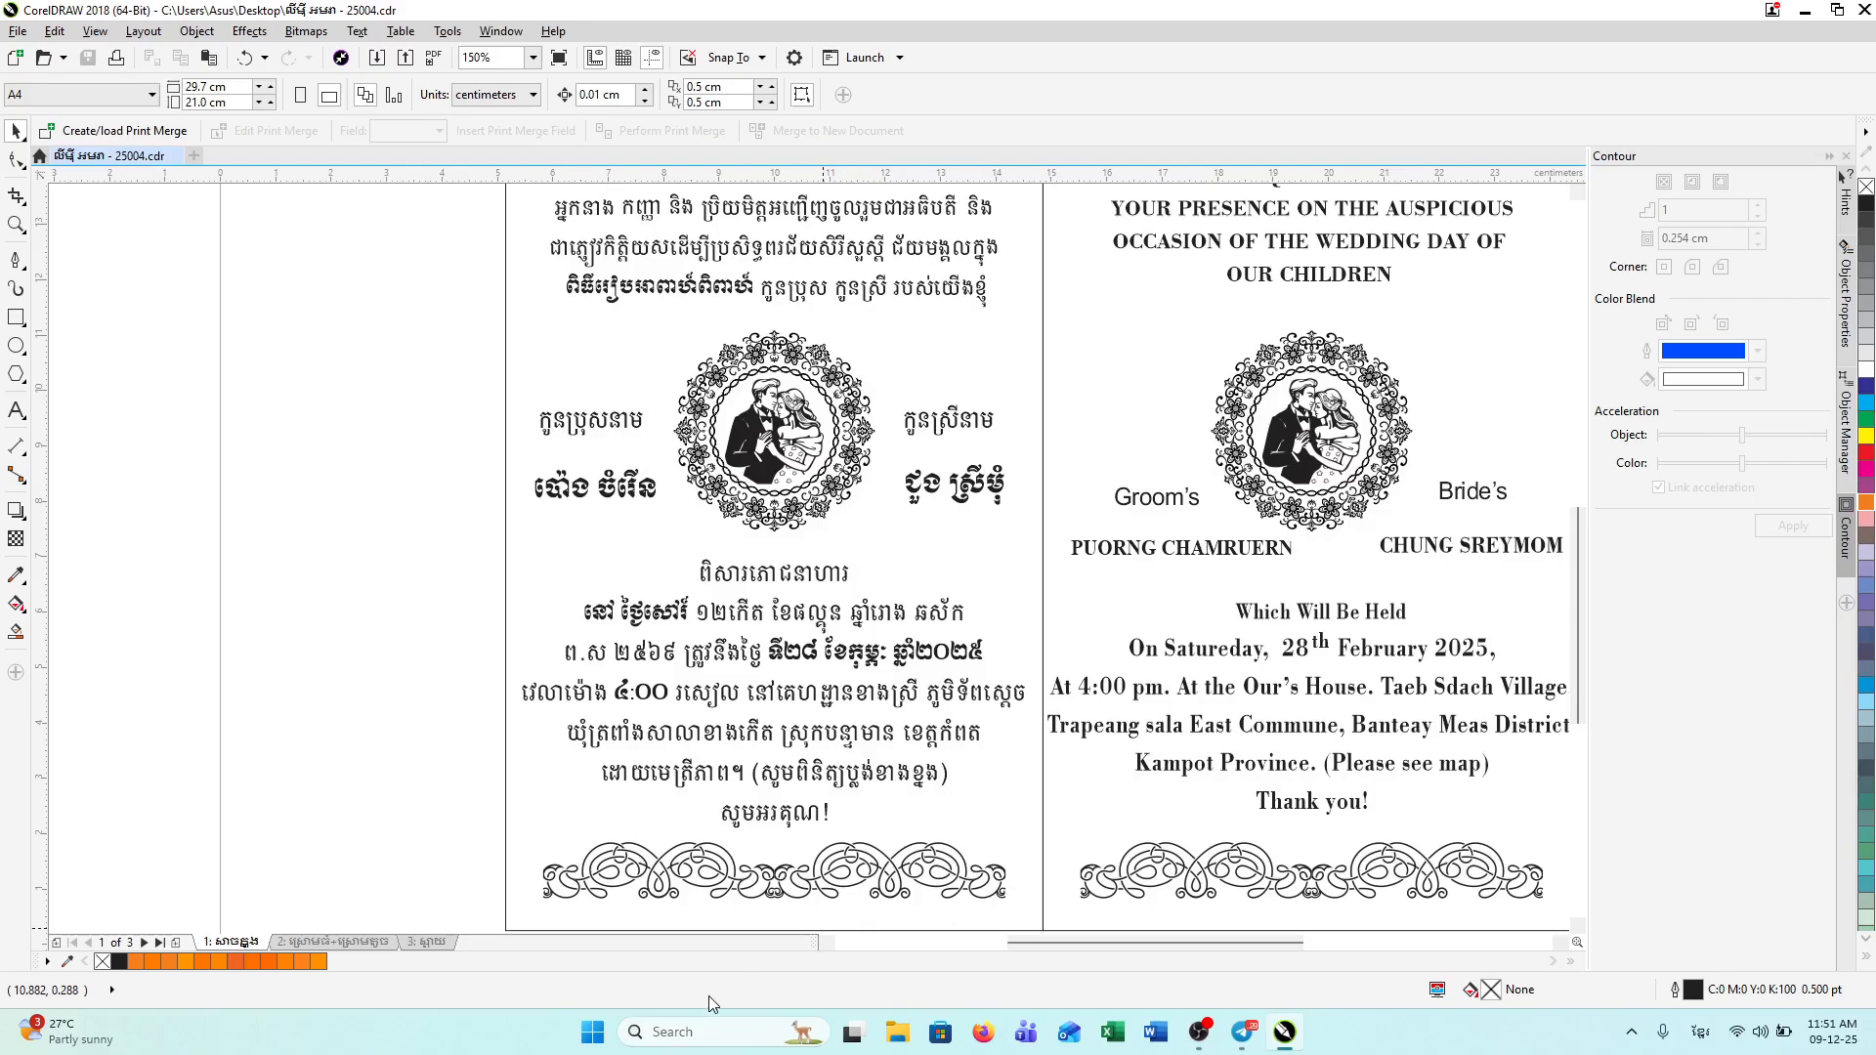
click(591, 1032)
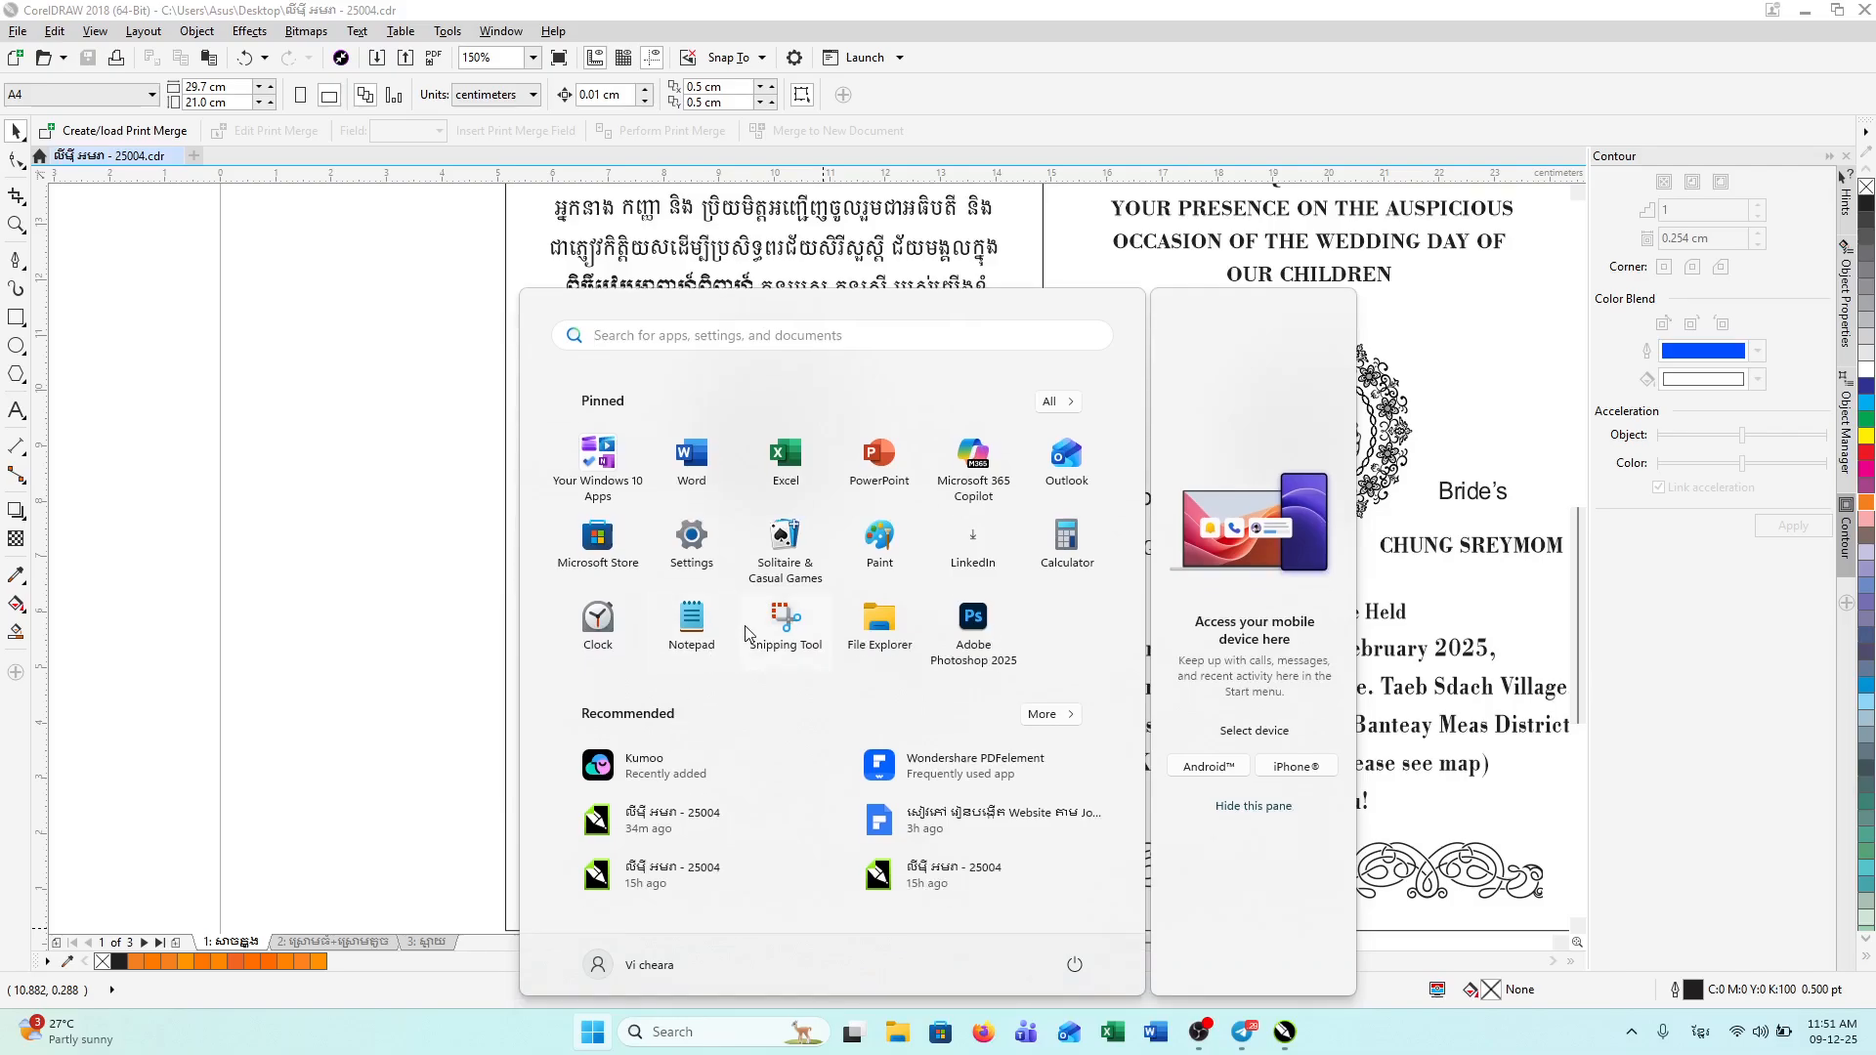
click(784, 625)
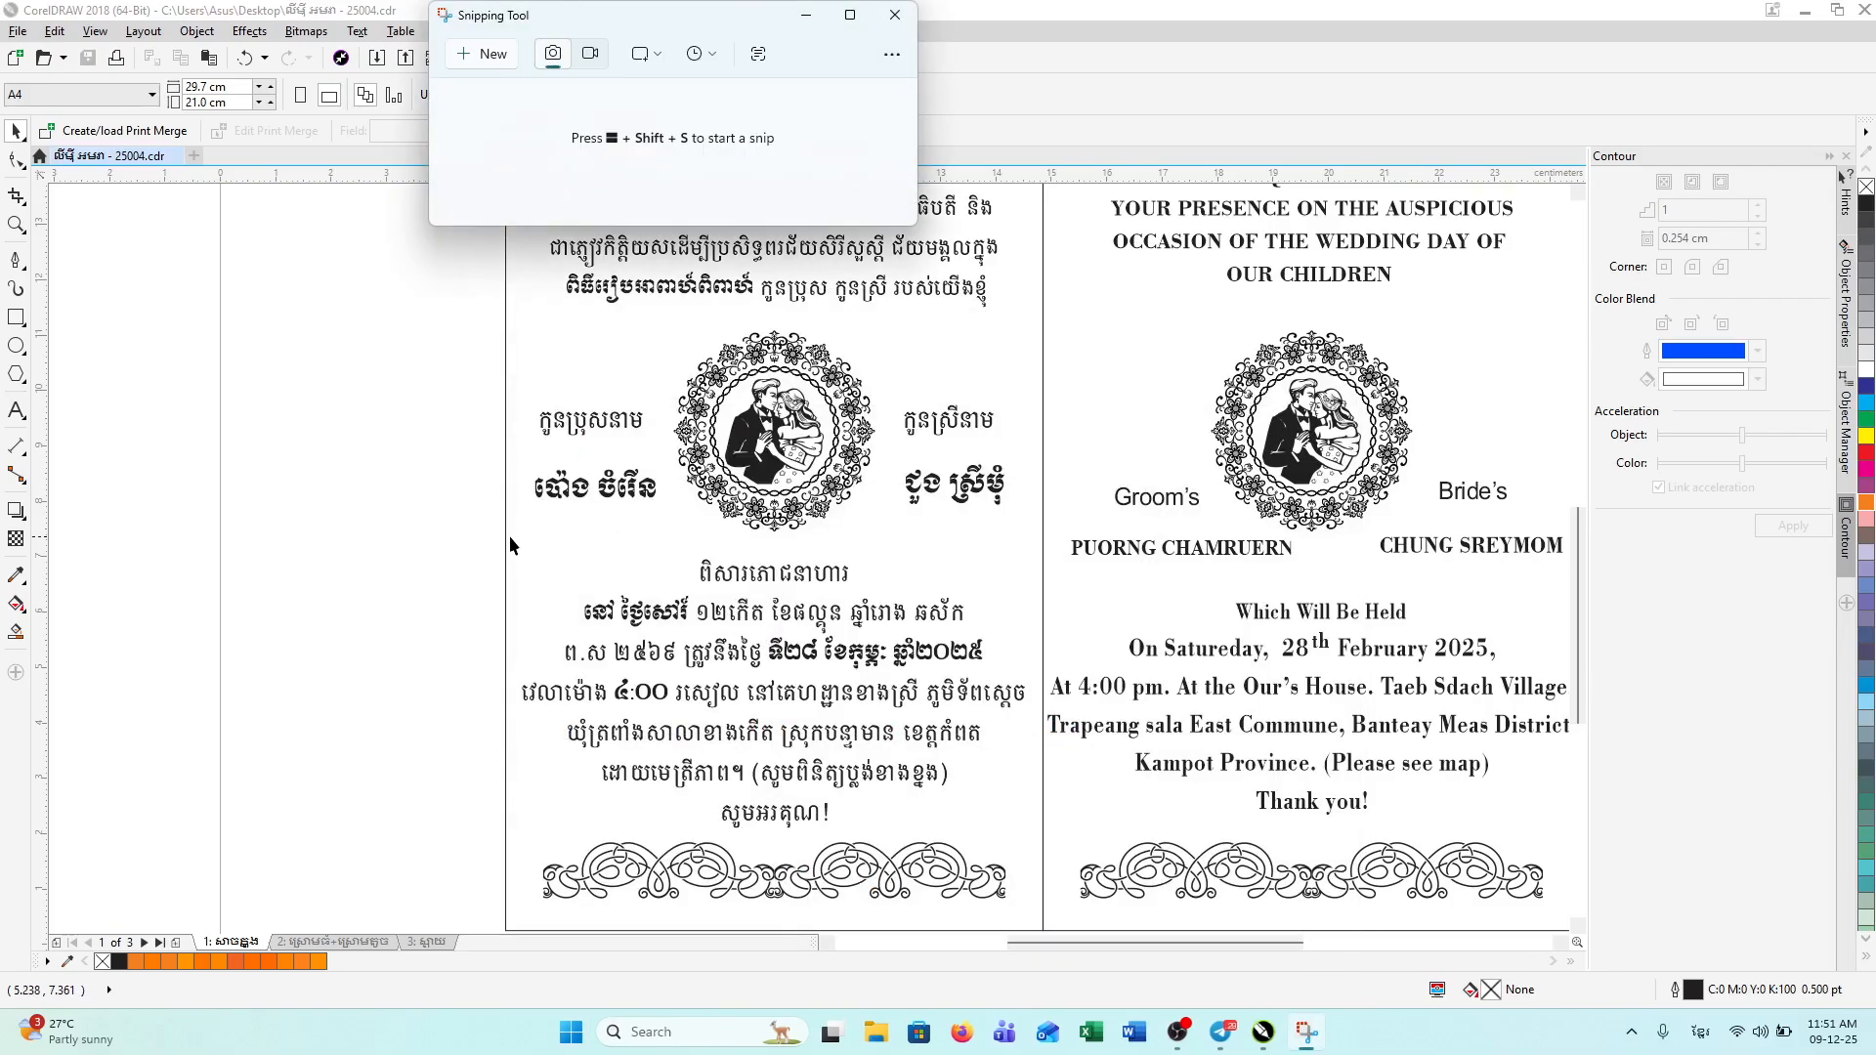
click(481, 54)
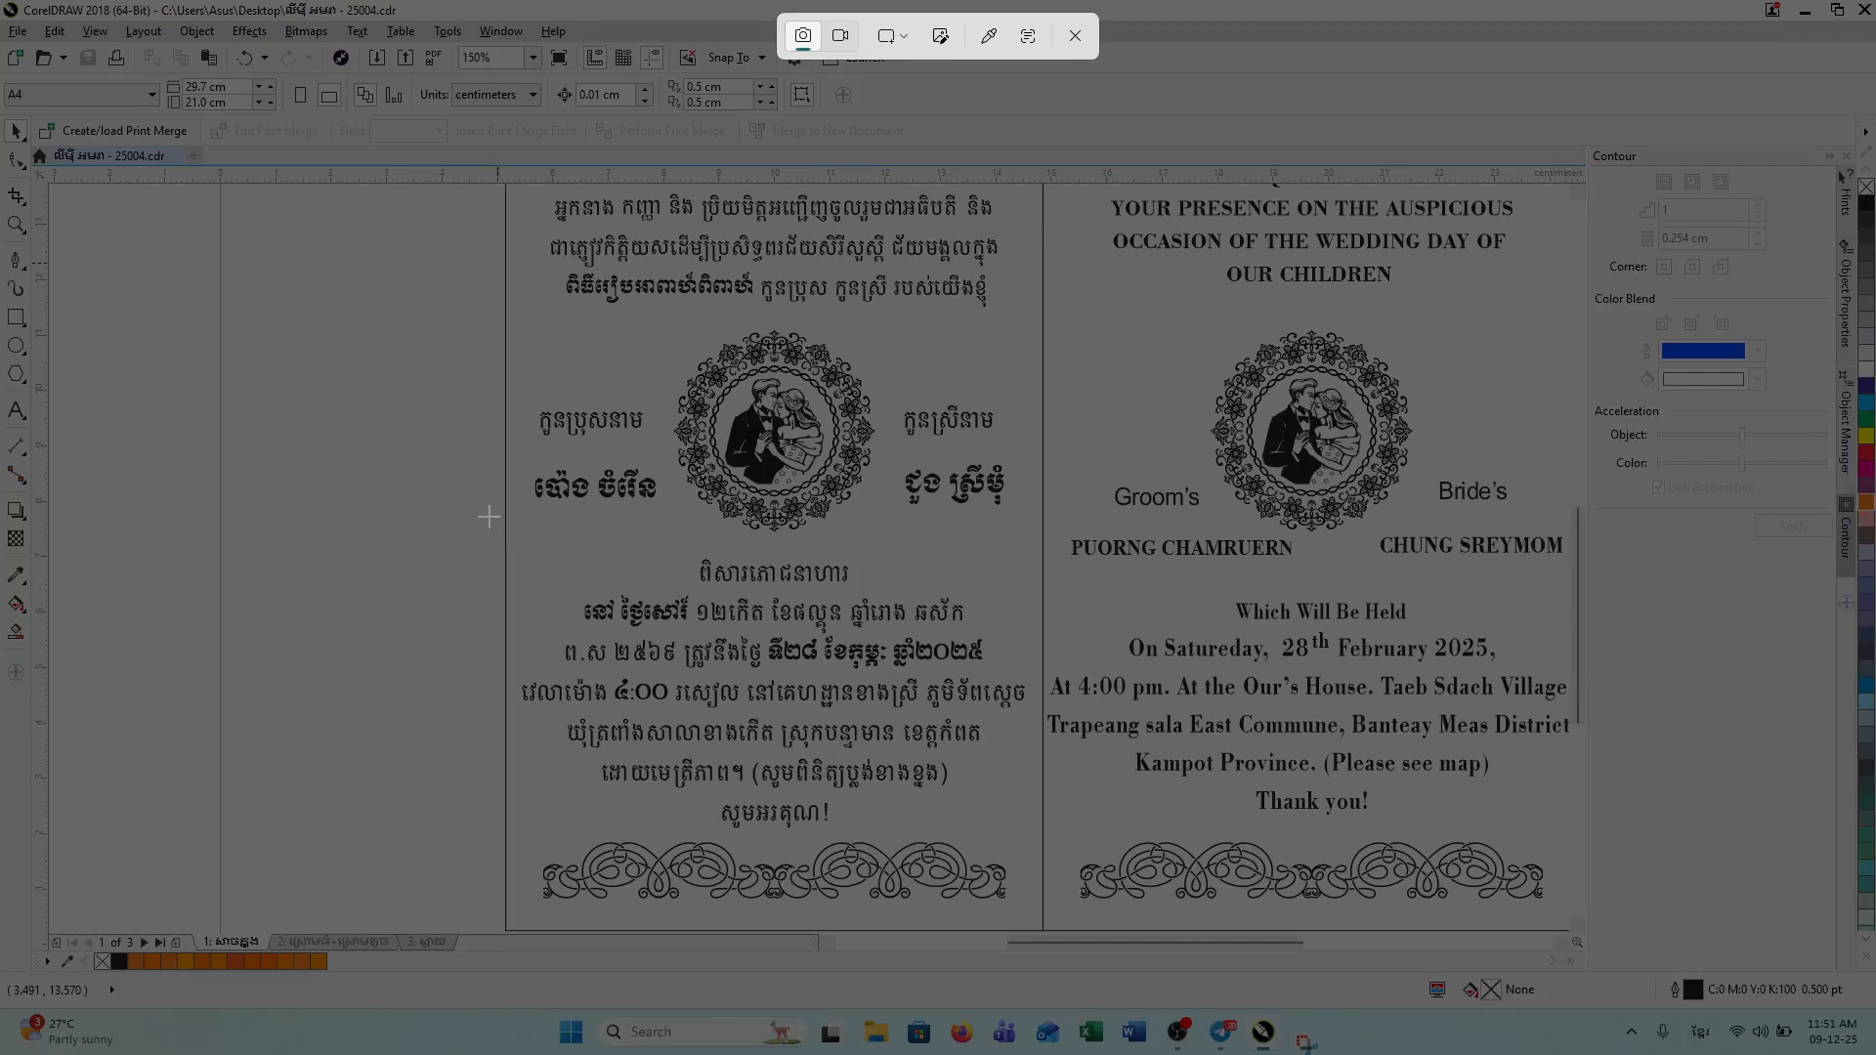
drag(488, 516, 1058, 916)
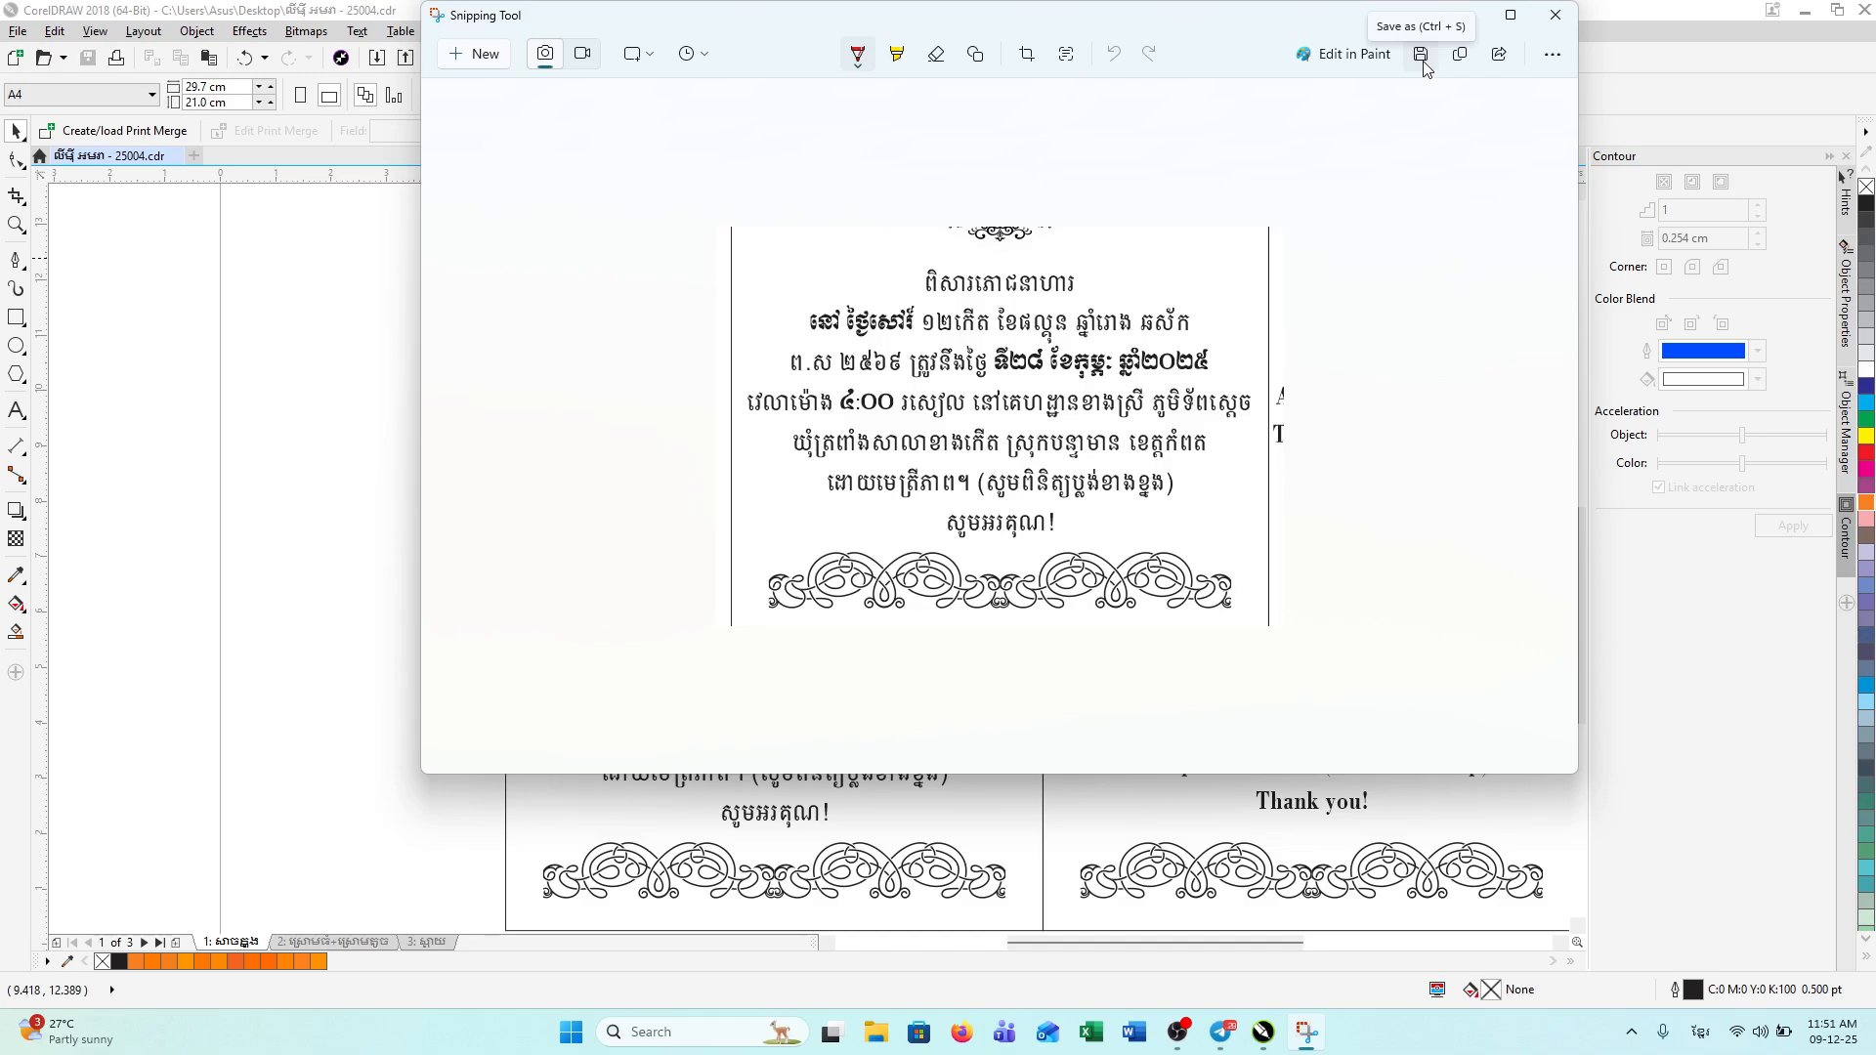
Step: Save this snip on the Desktop as JPG 'ញ', close the tool and minimize CorelDRAW
click(1421, 53)
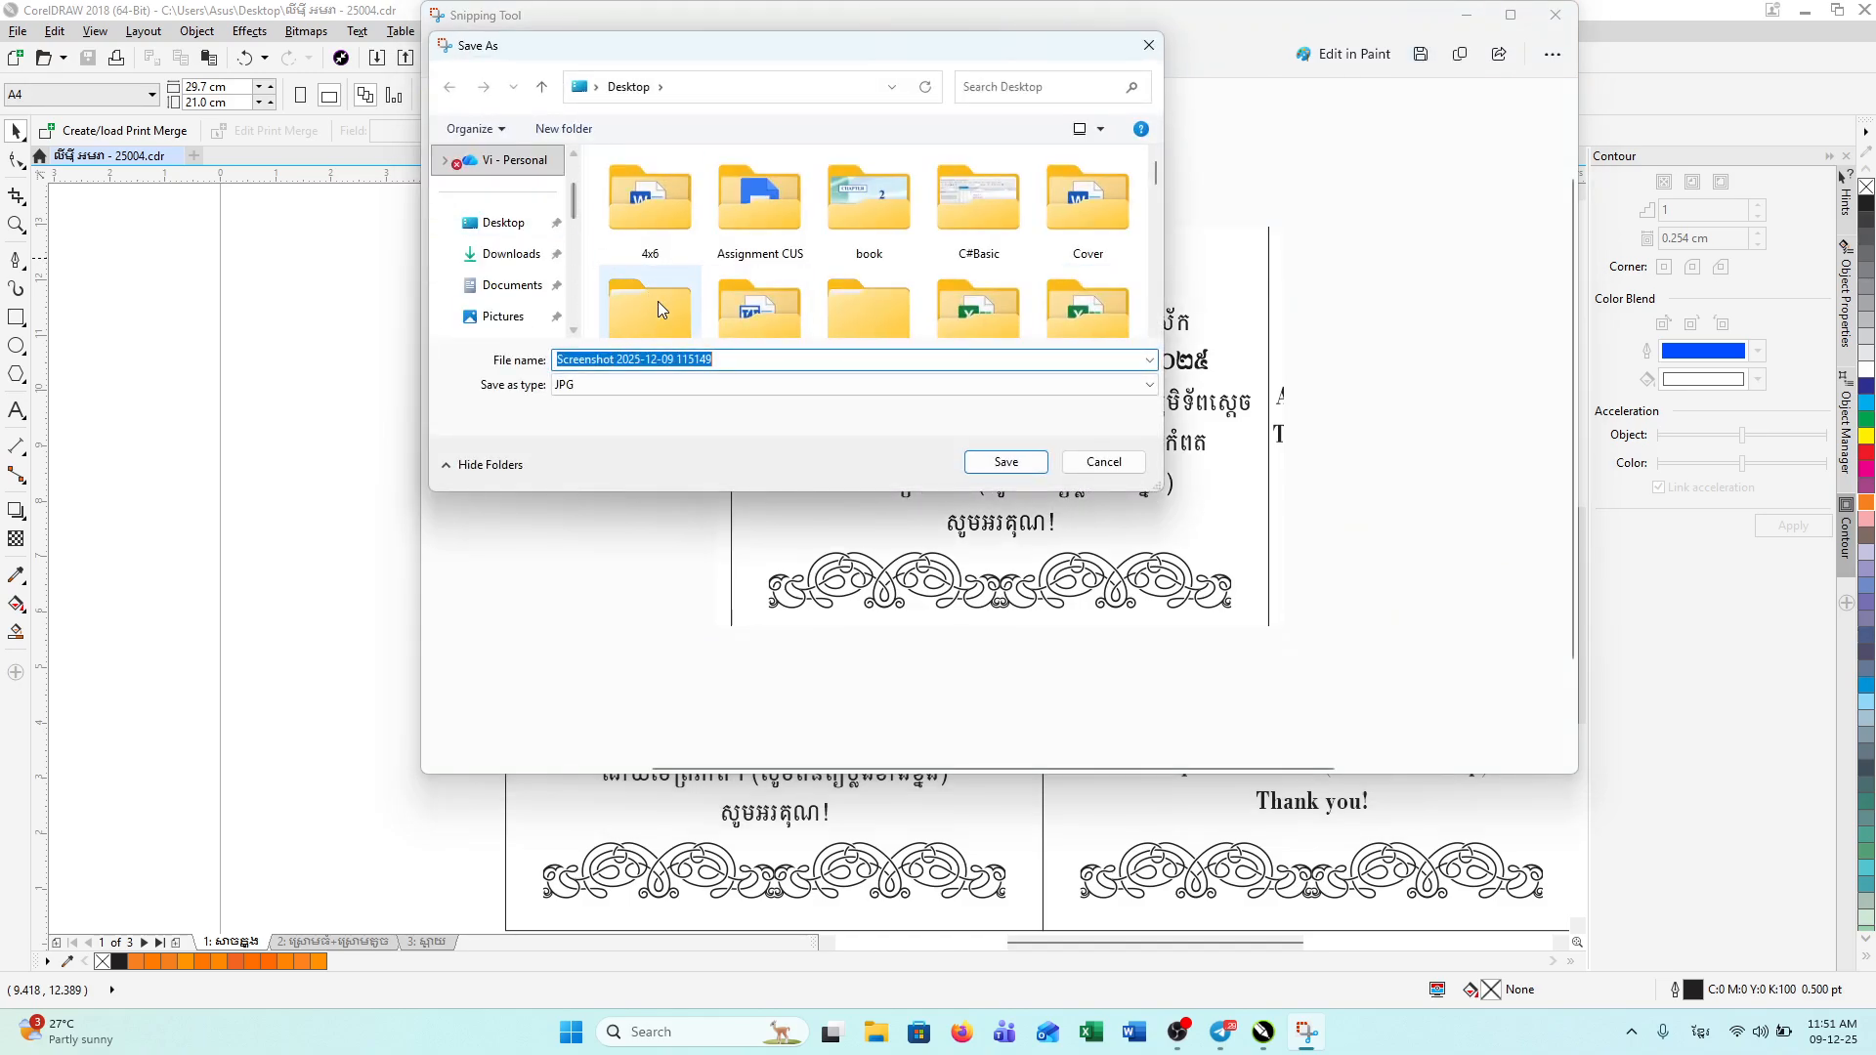
text(ញ)
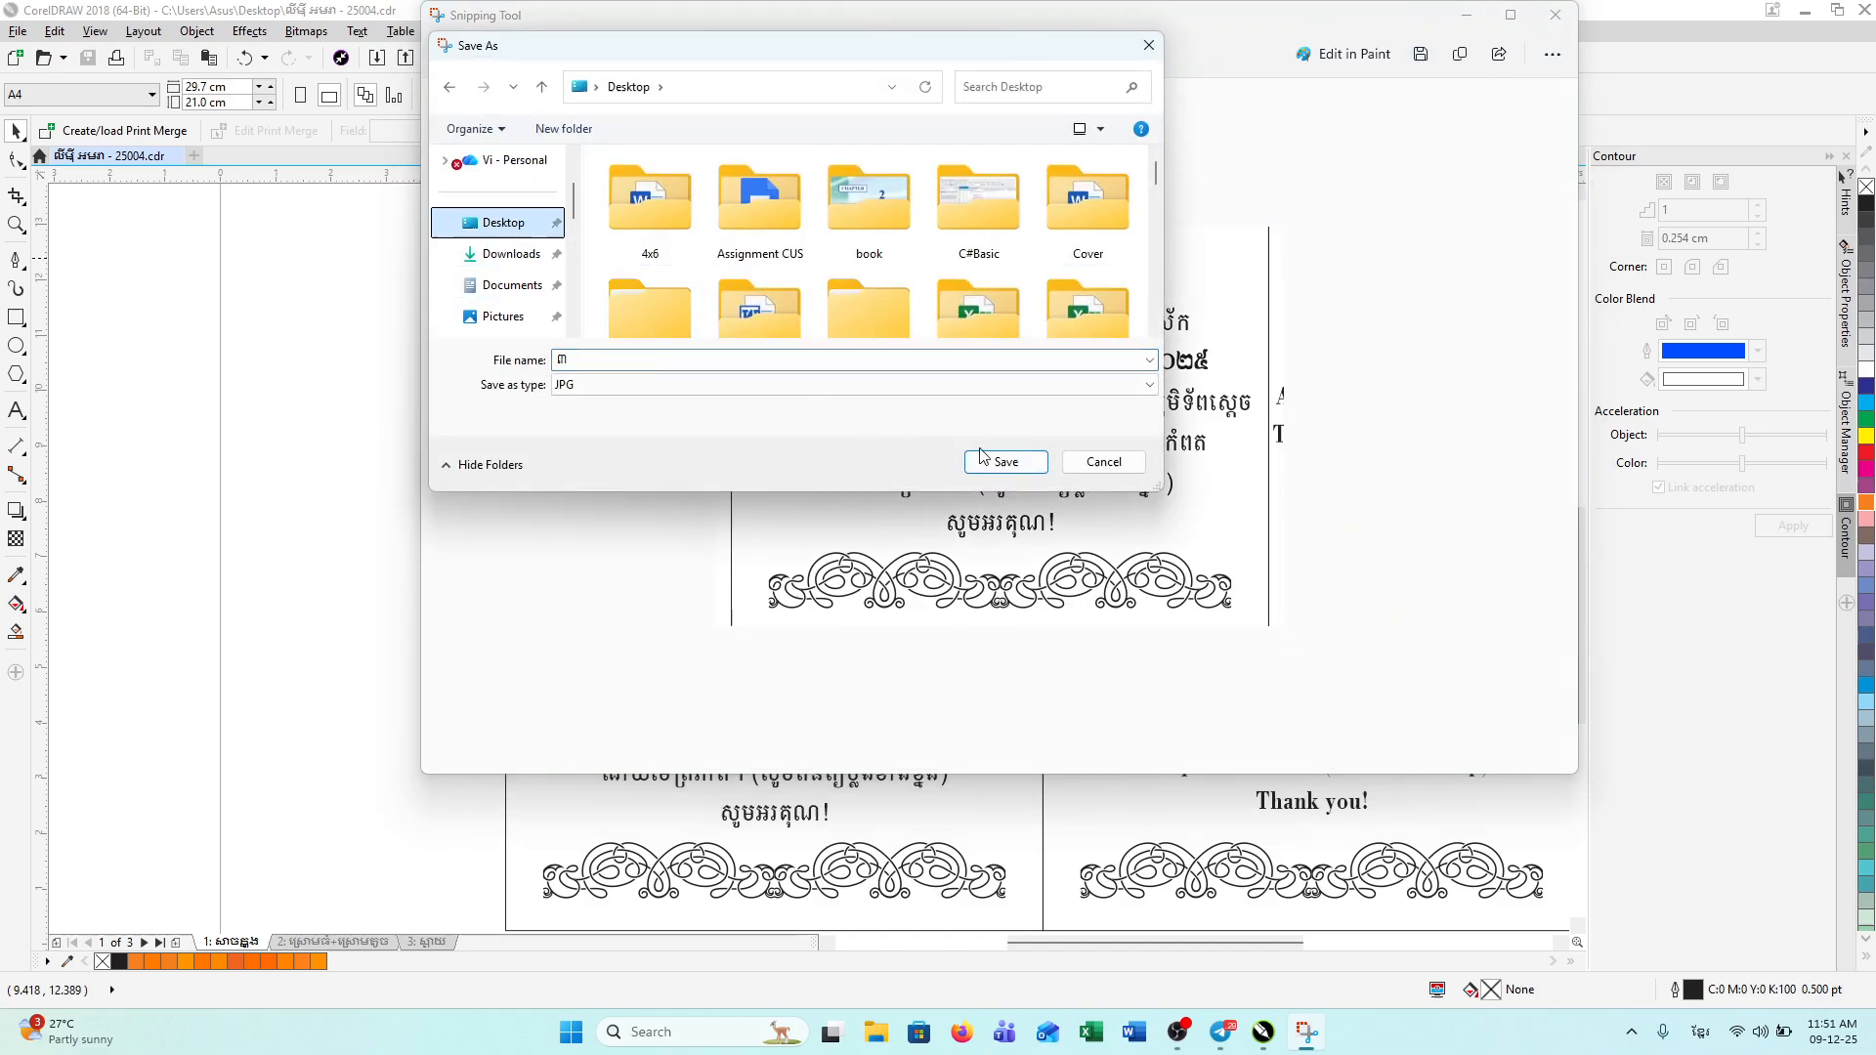
click(1006, 461)
click(1554, 15)
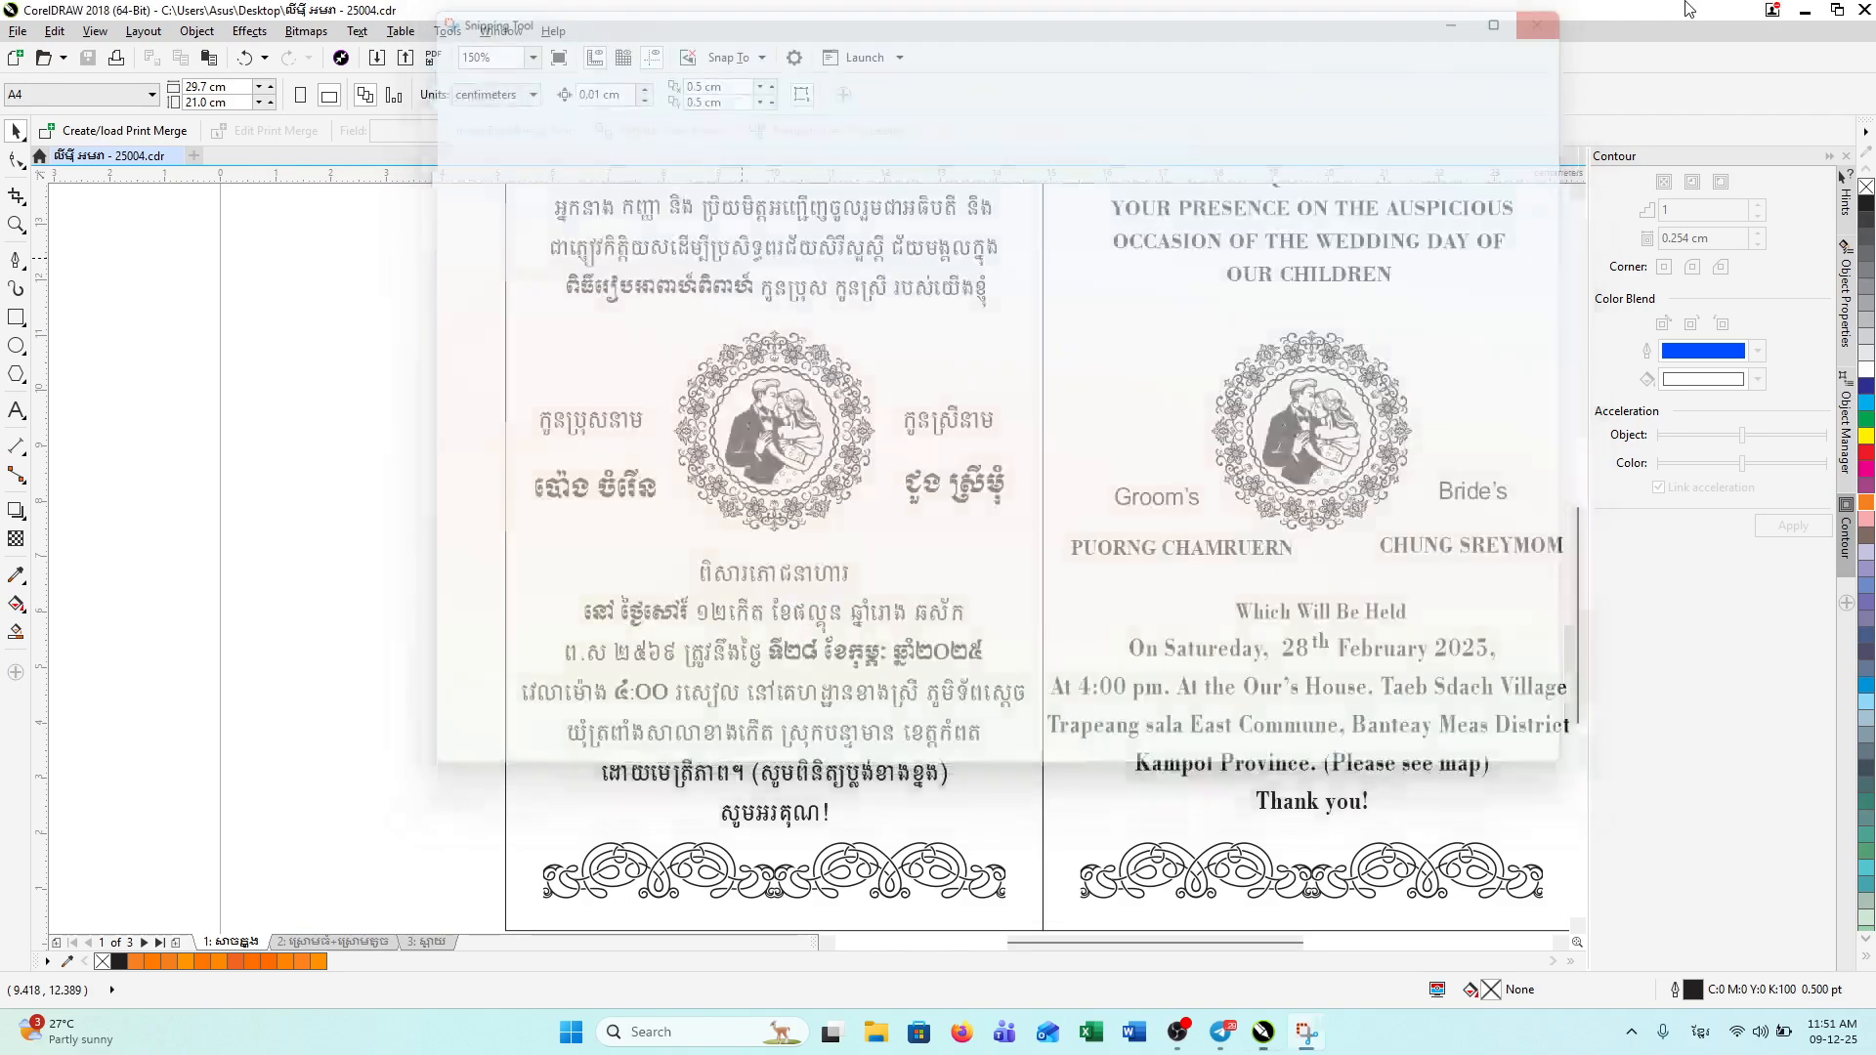
click(1804, 10)
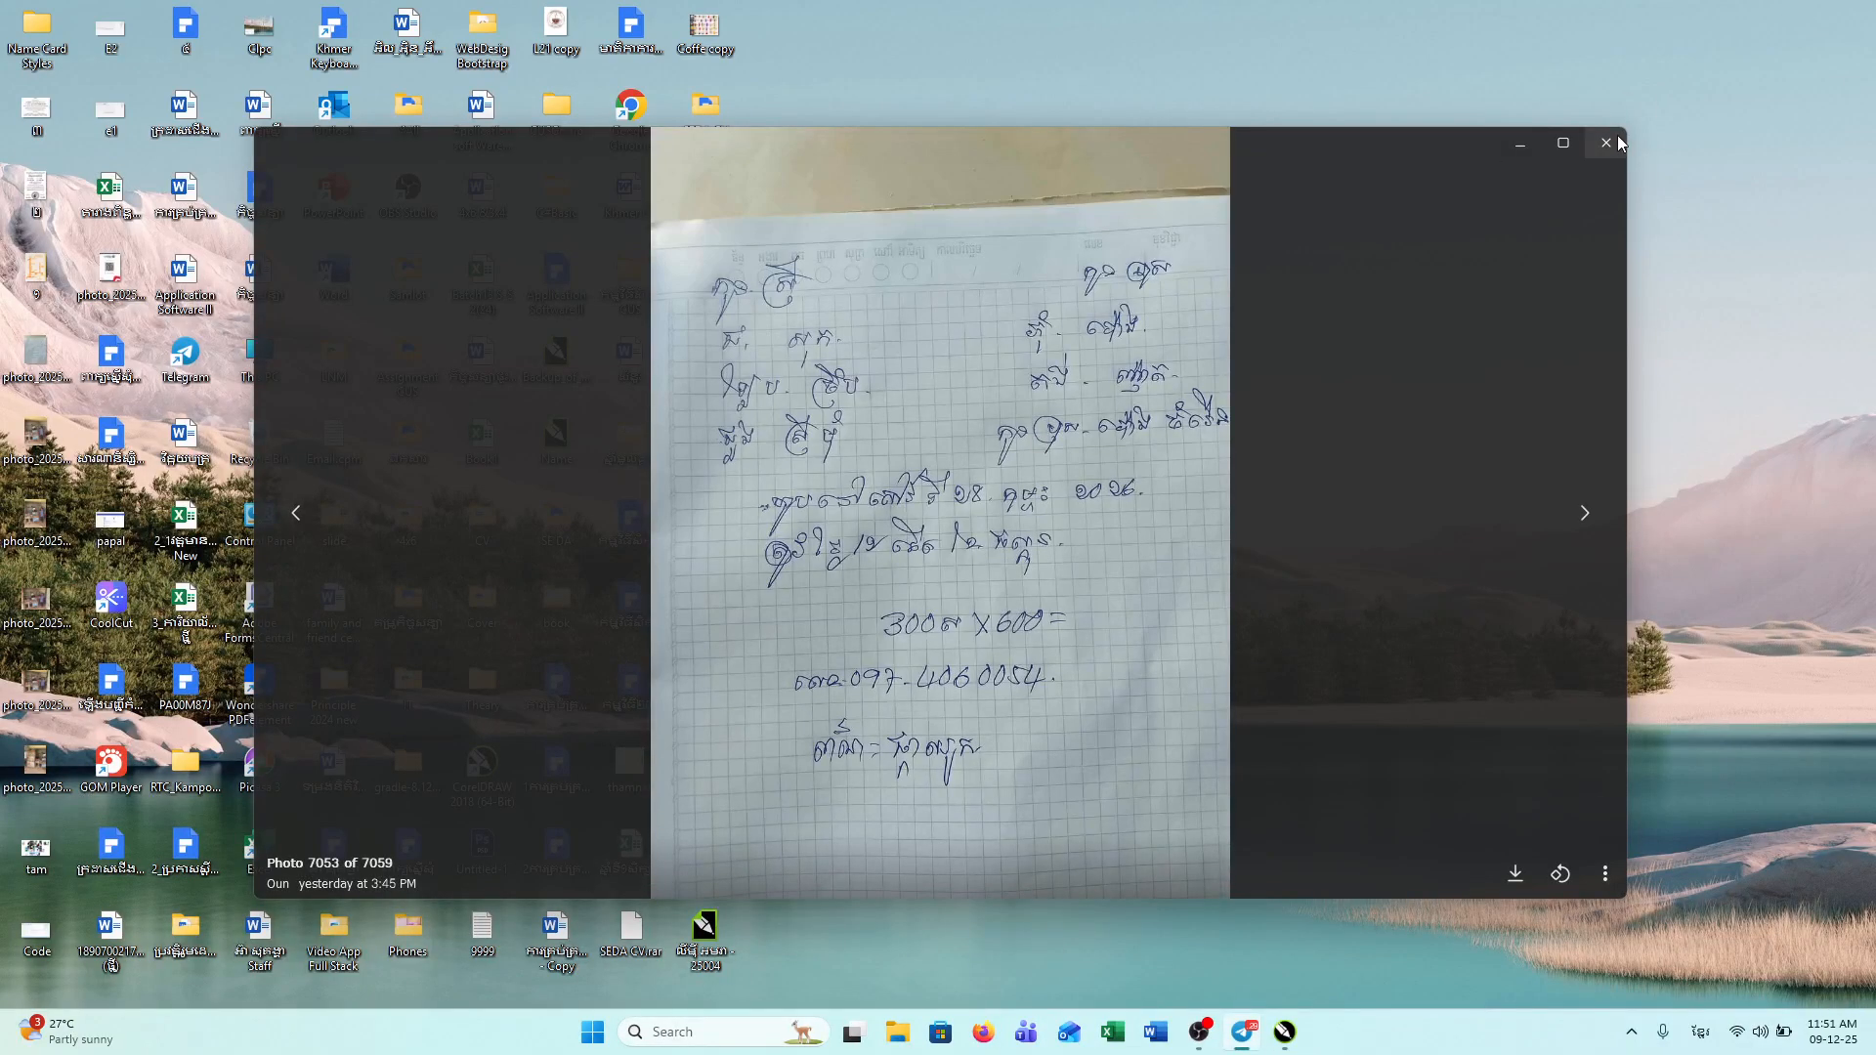
Step: Dismiss the photo viewer and streaming error, and open the contact's chat in a smaller window
click(1606, 144)
click(1137, 553)
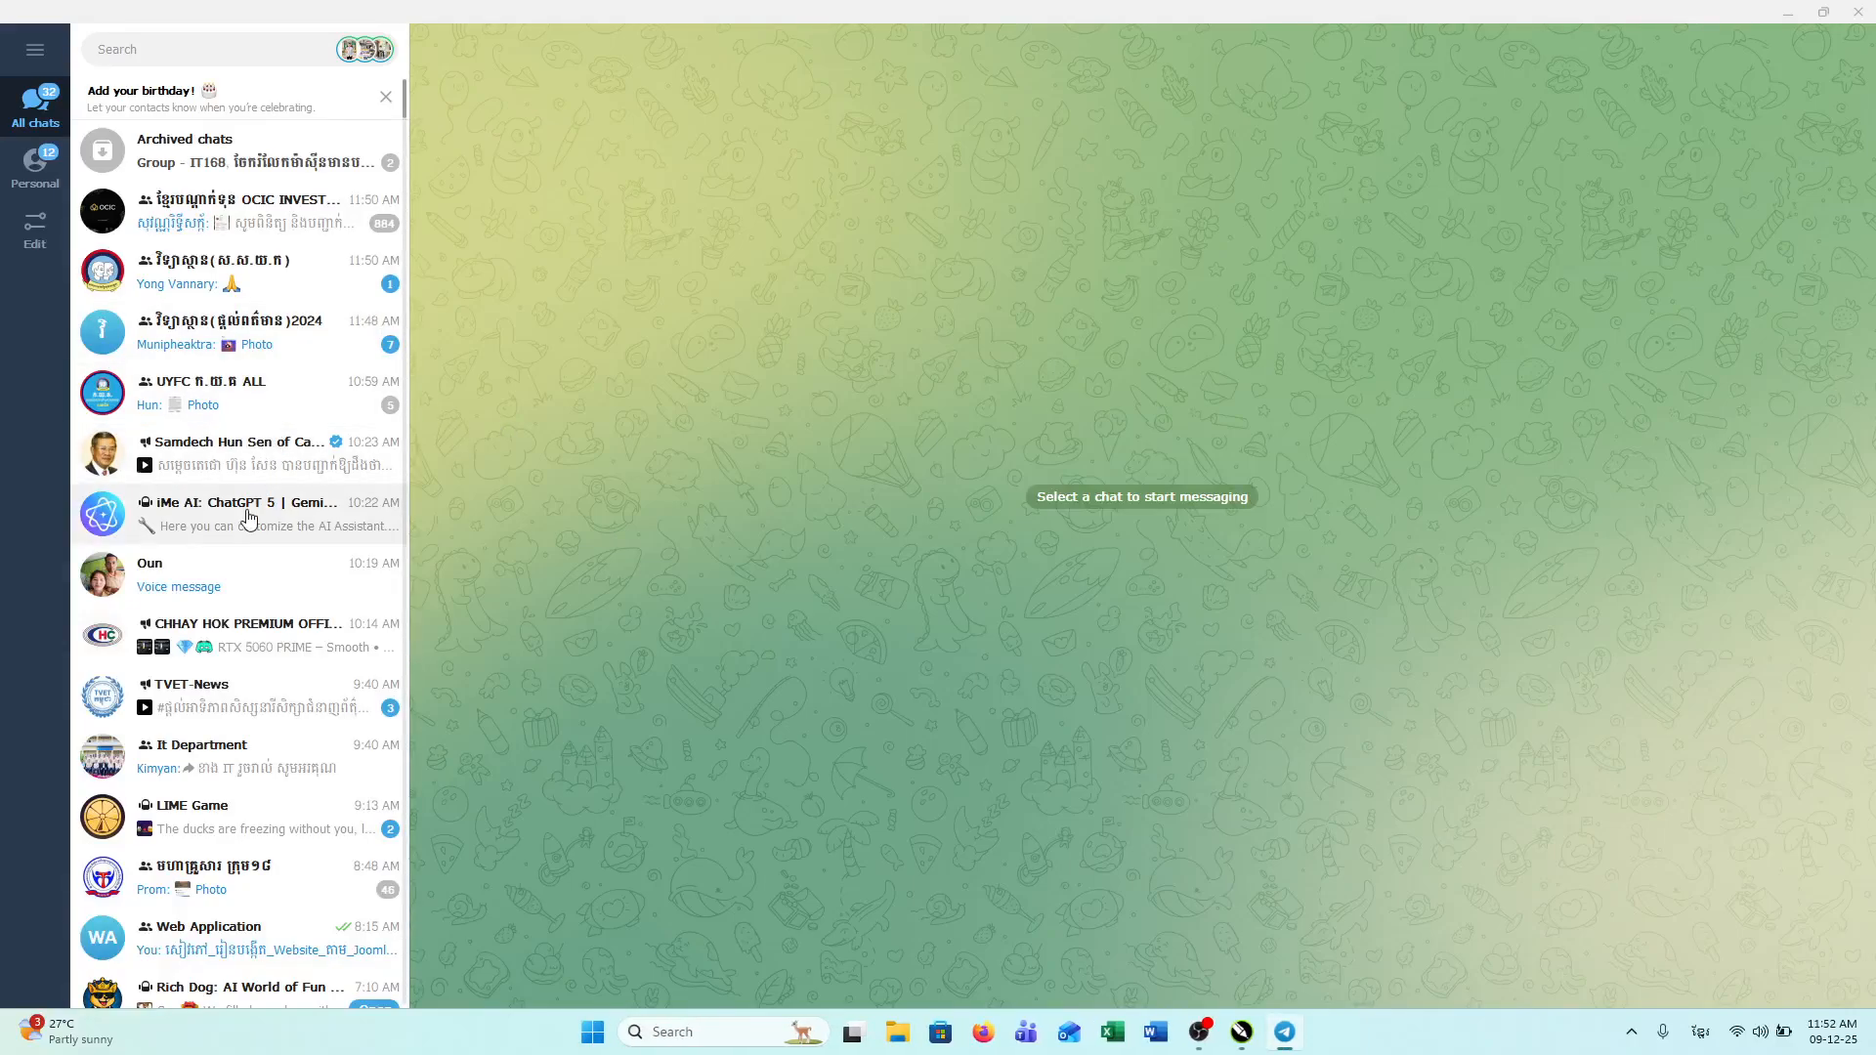
click(244, 574)
click(1823, 12)
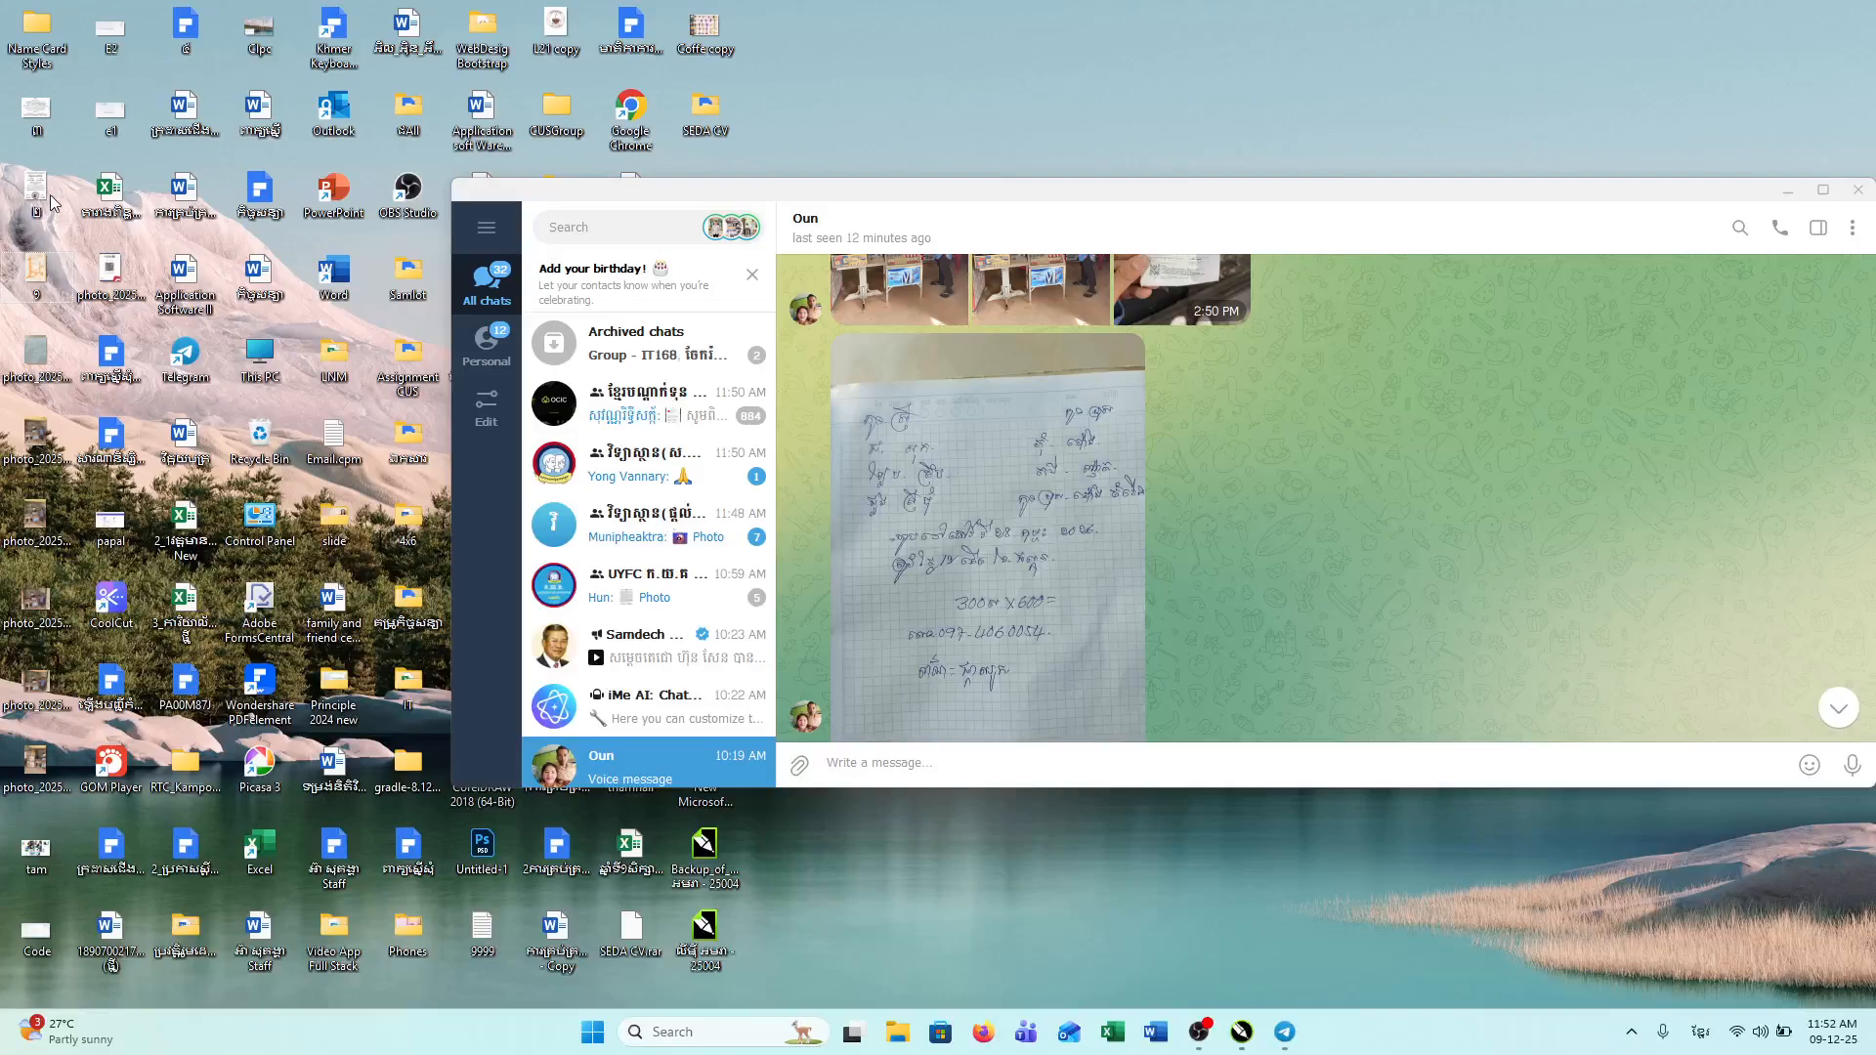
Step: Send the map image 9.jpg to the contact, then drop in the first invitation page image
drag(37, 120, 1178, 618)
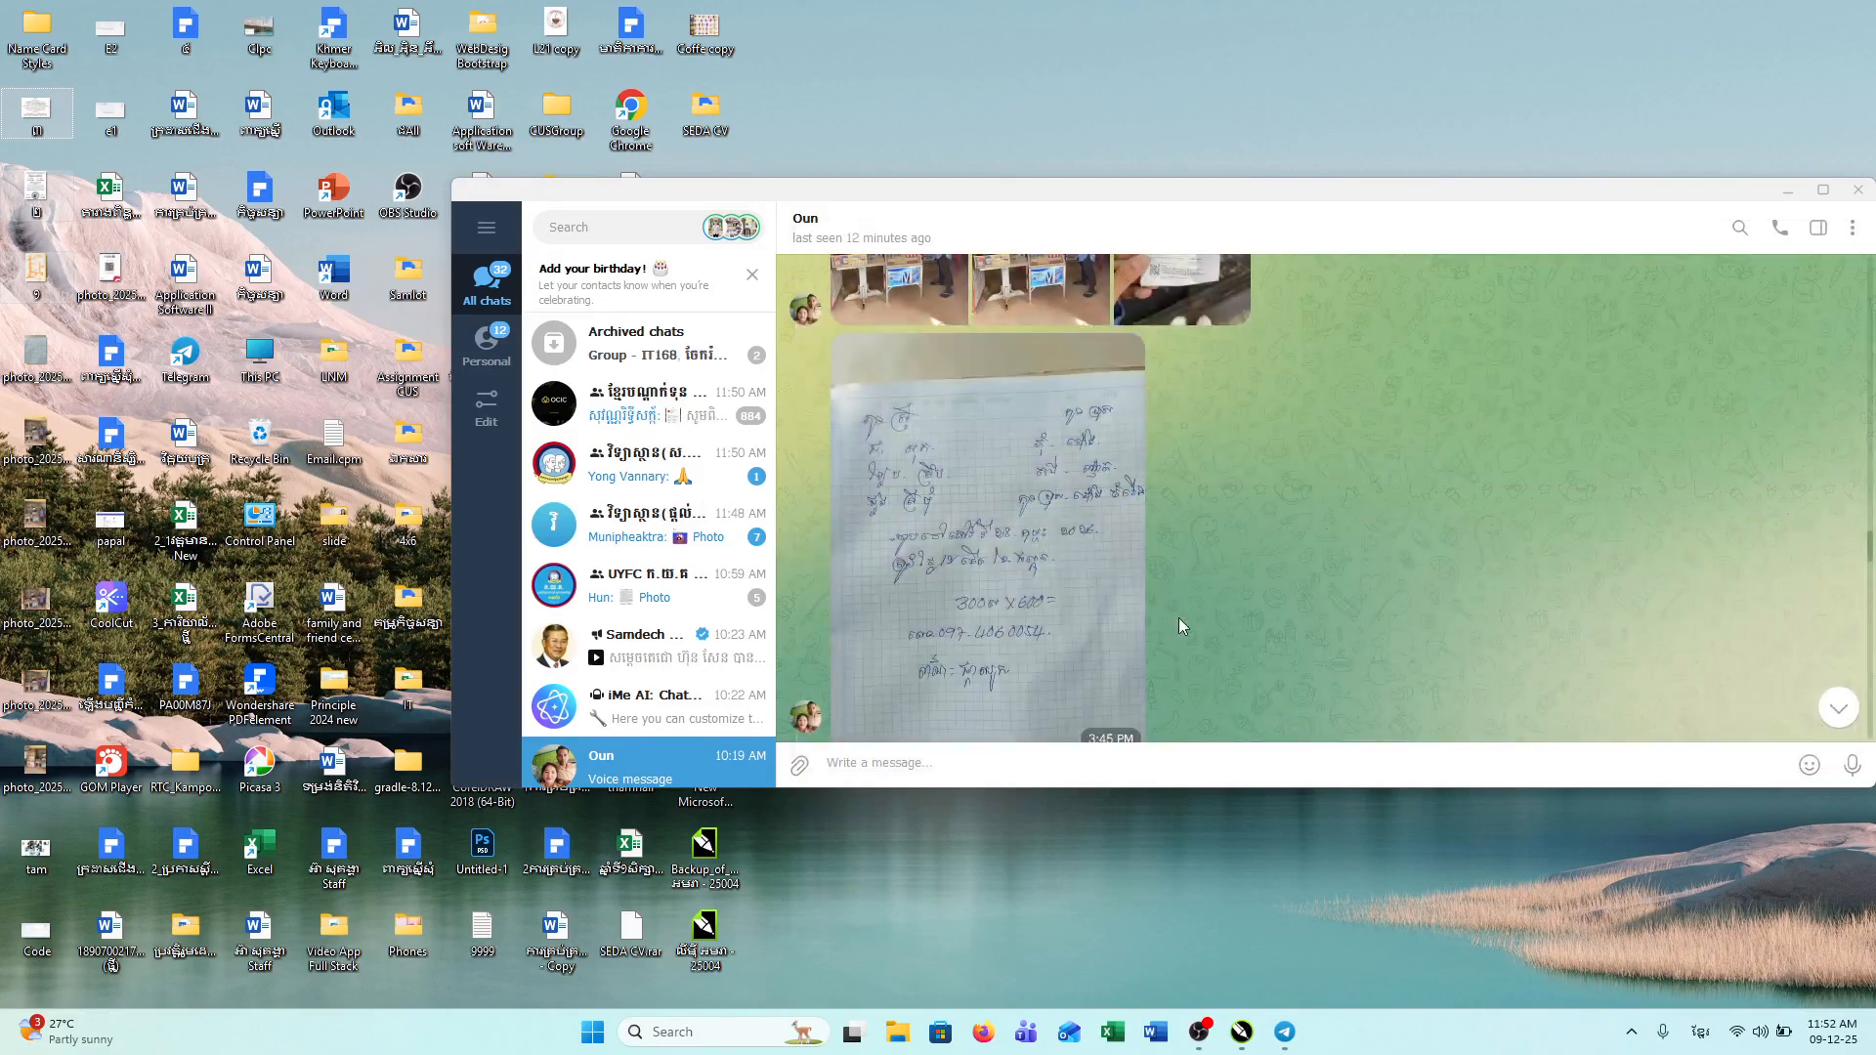
ctrl+click(37, 191)
drag(34, 280, 1065, 500)
click(1290, 705)
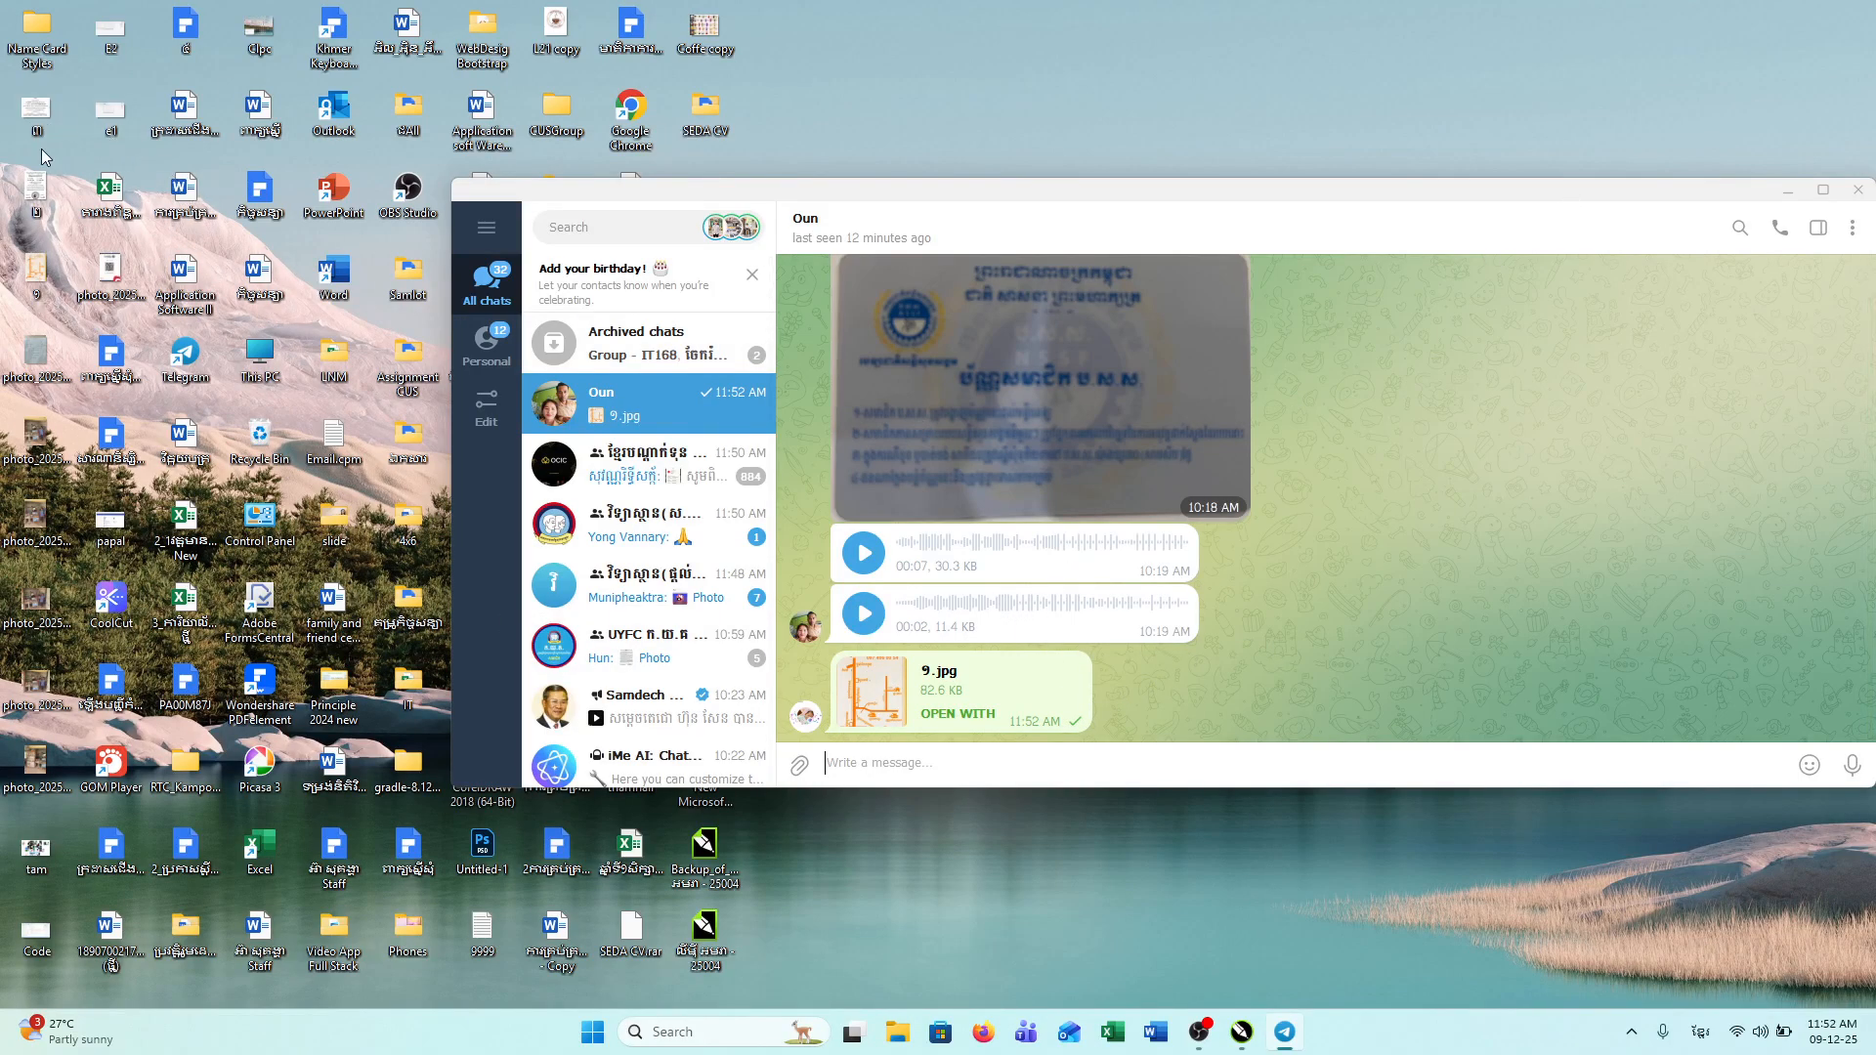
drag(34, 203, 1016, 547)
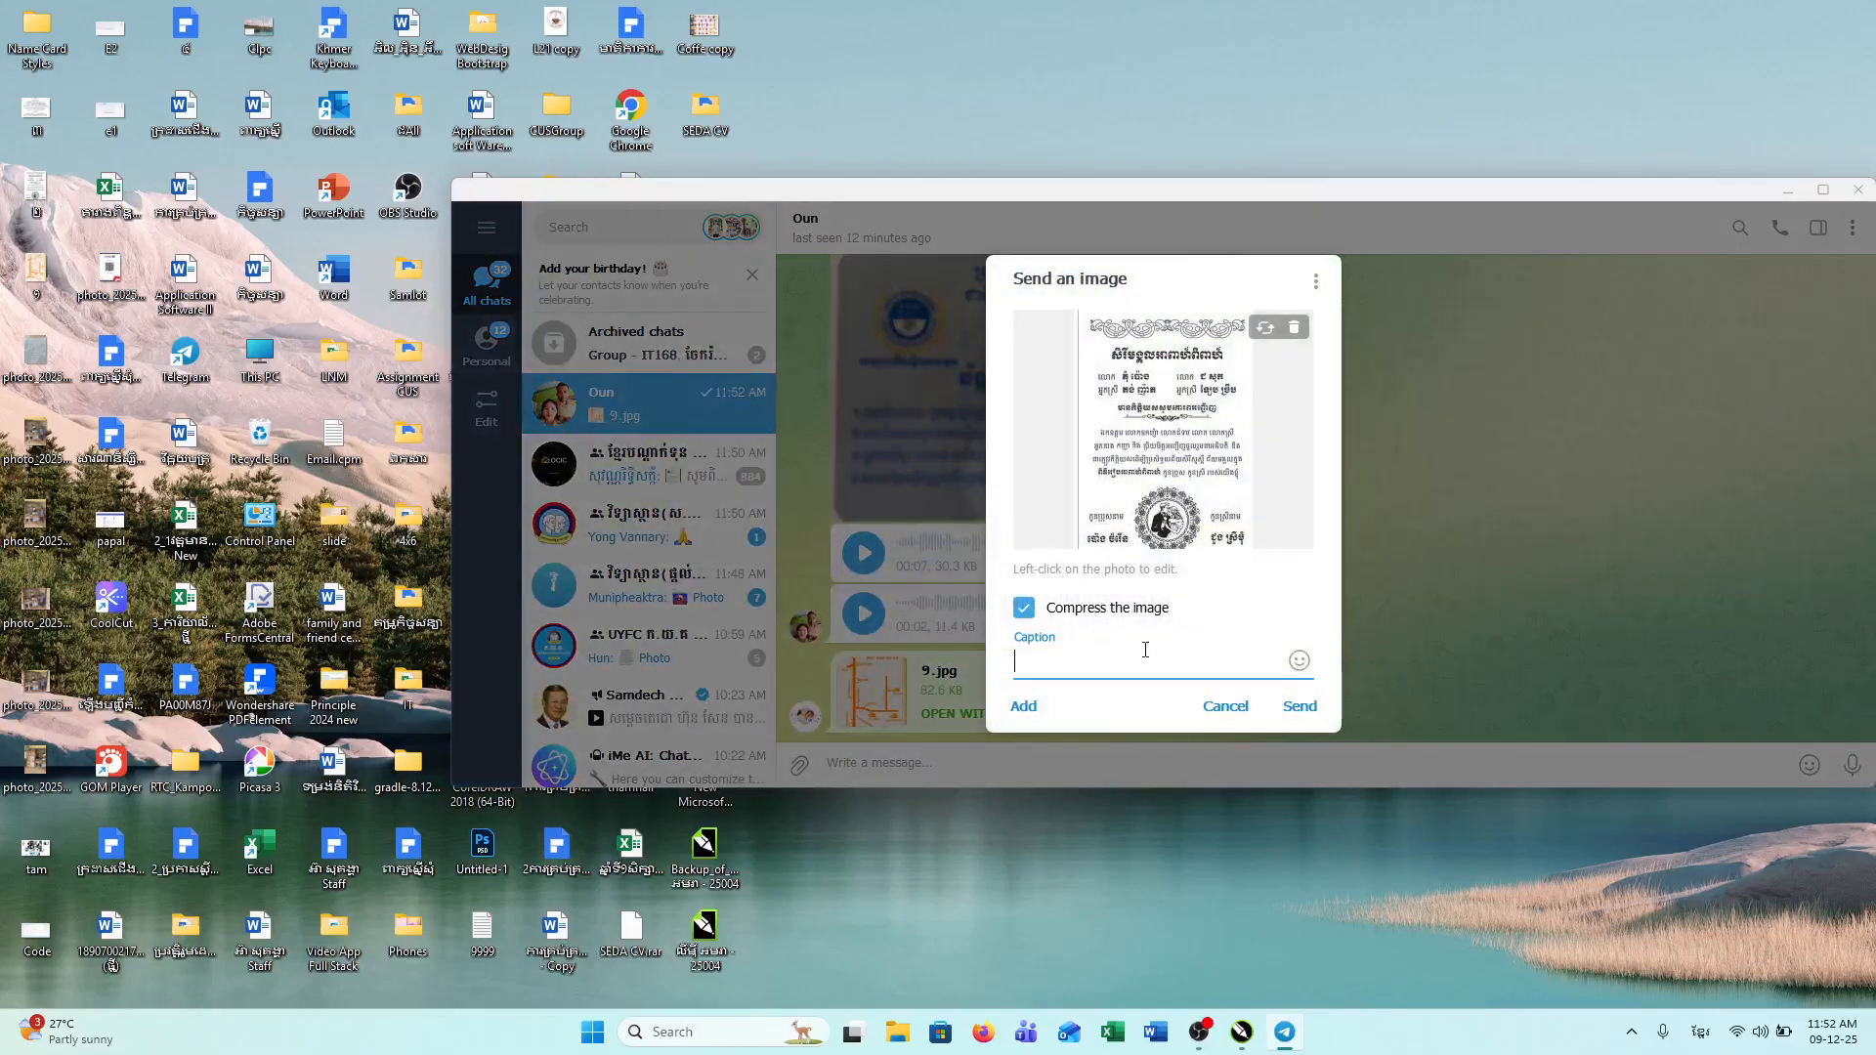
Step: Send the invitation page images to the contact as files
click(1282, 706)
drag(36, 110, 1232, 488)
click(1299, 690)
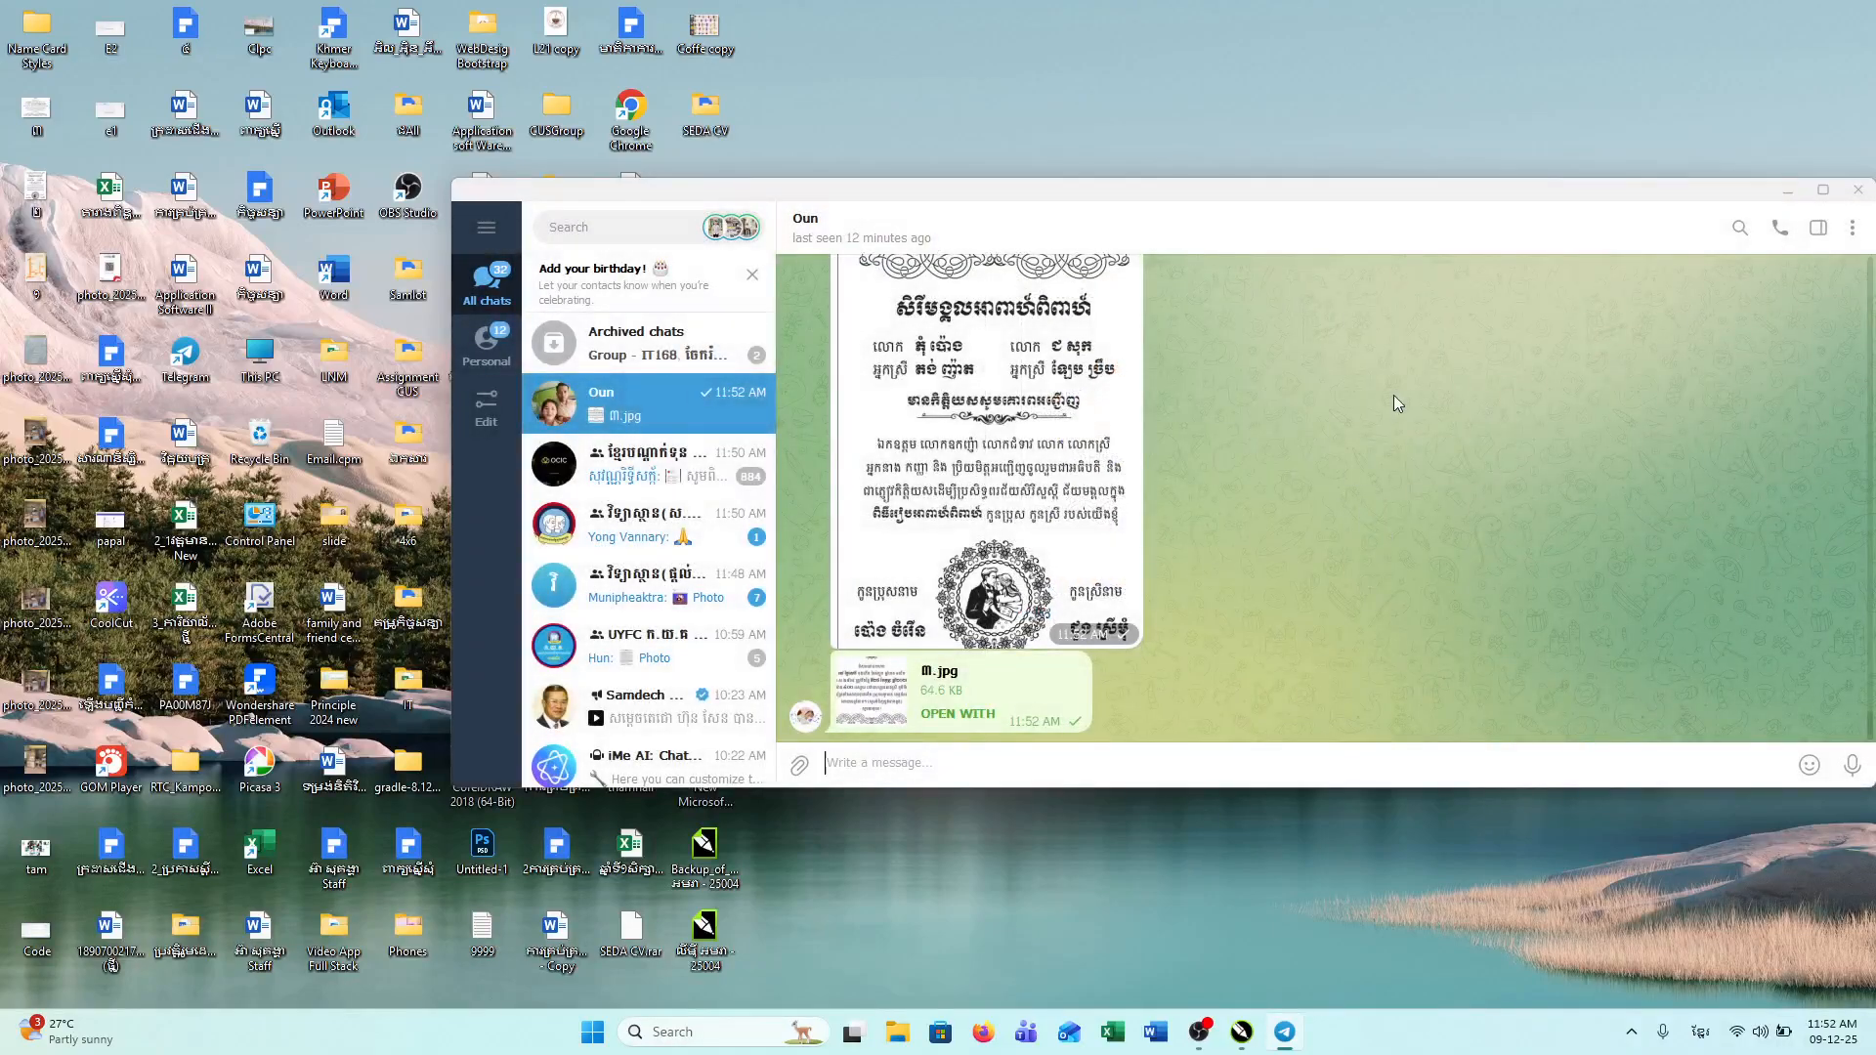
scroll(1072, 495, up, 1)
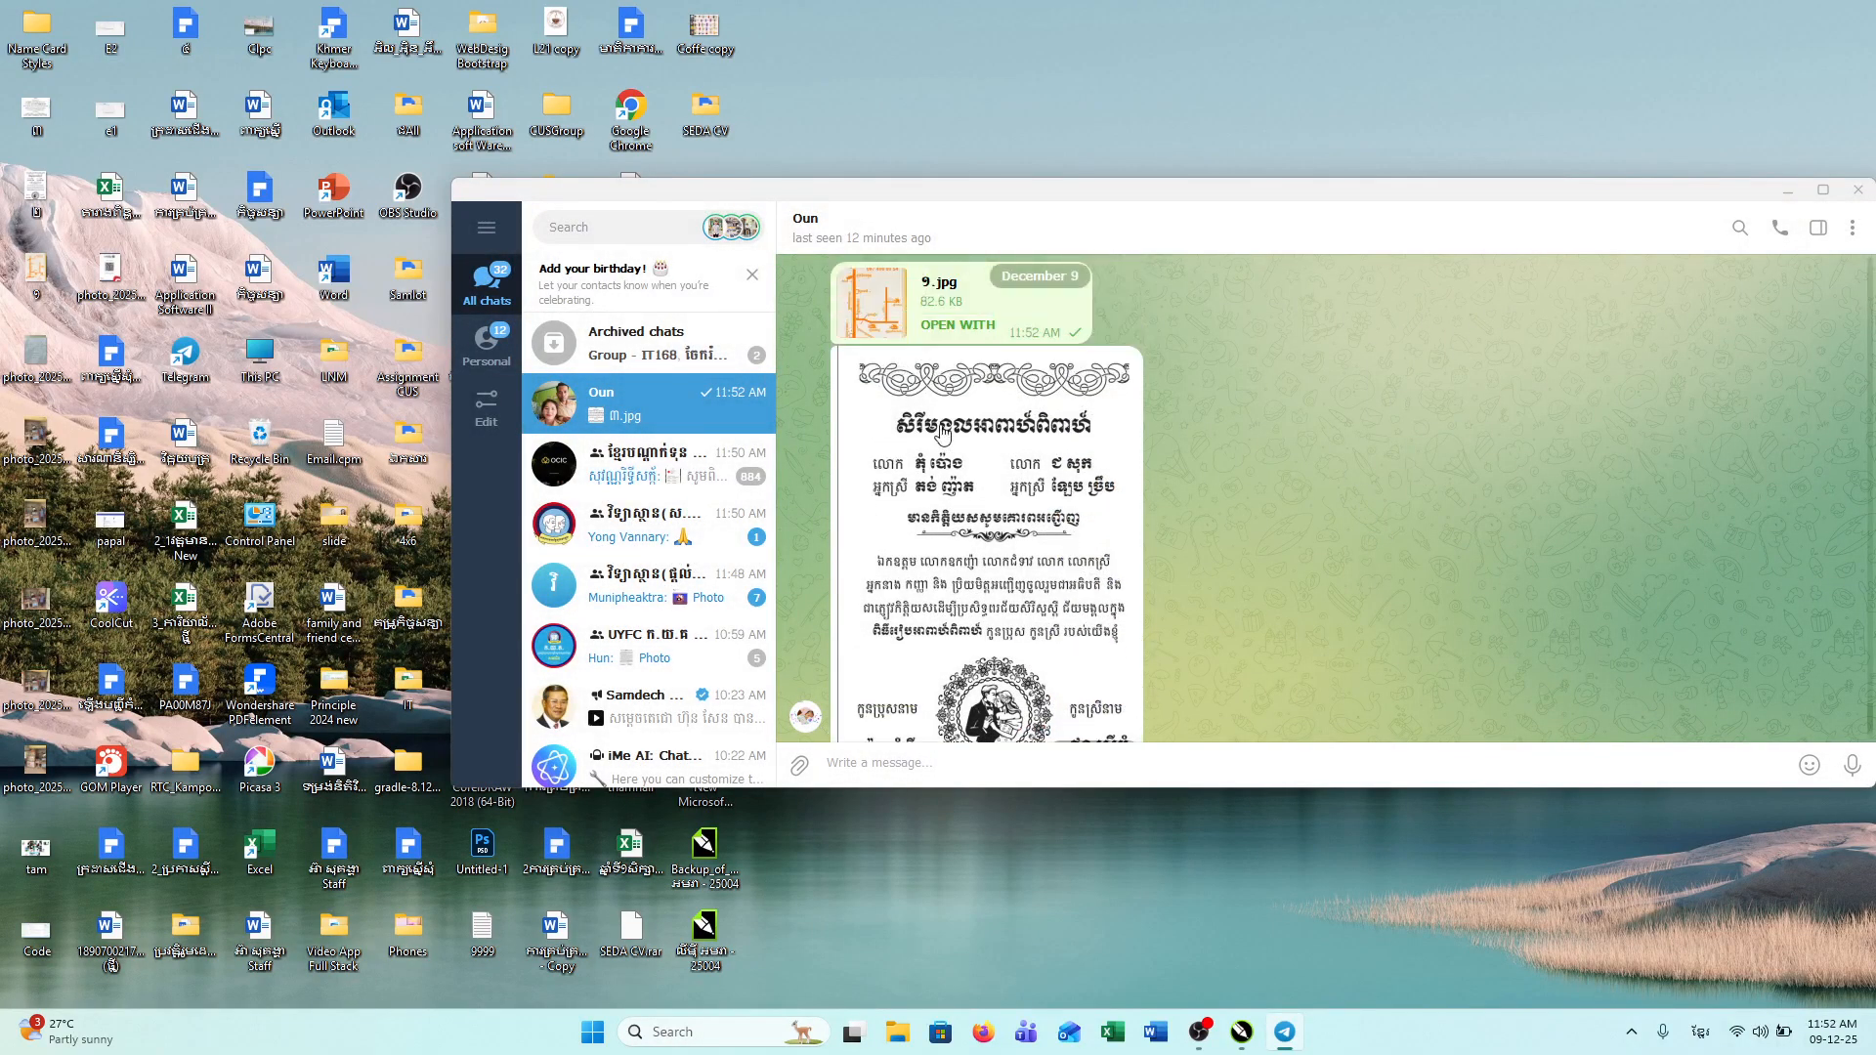
drag(35, 114, 1163, 440)
click(1299, 693)
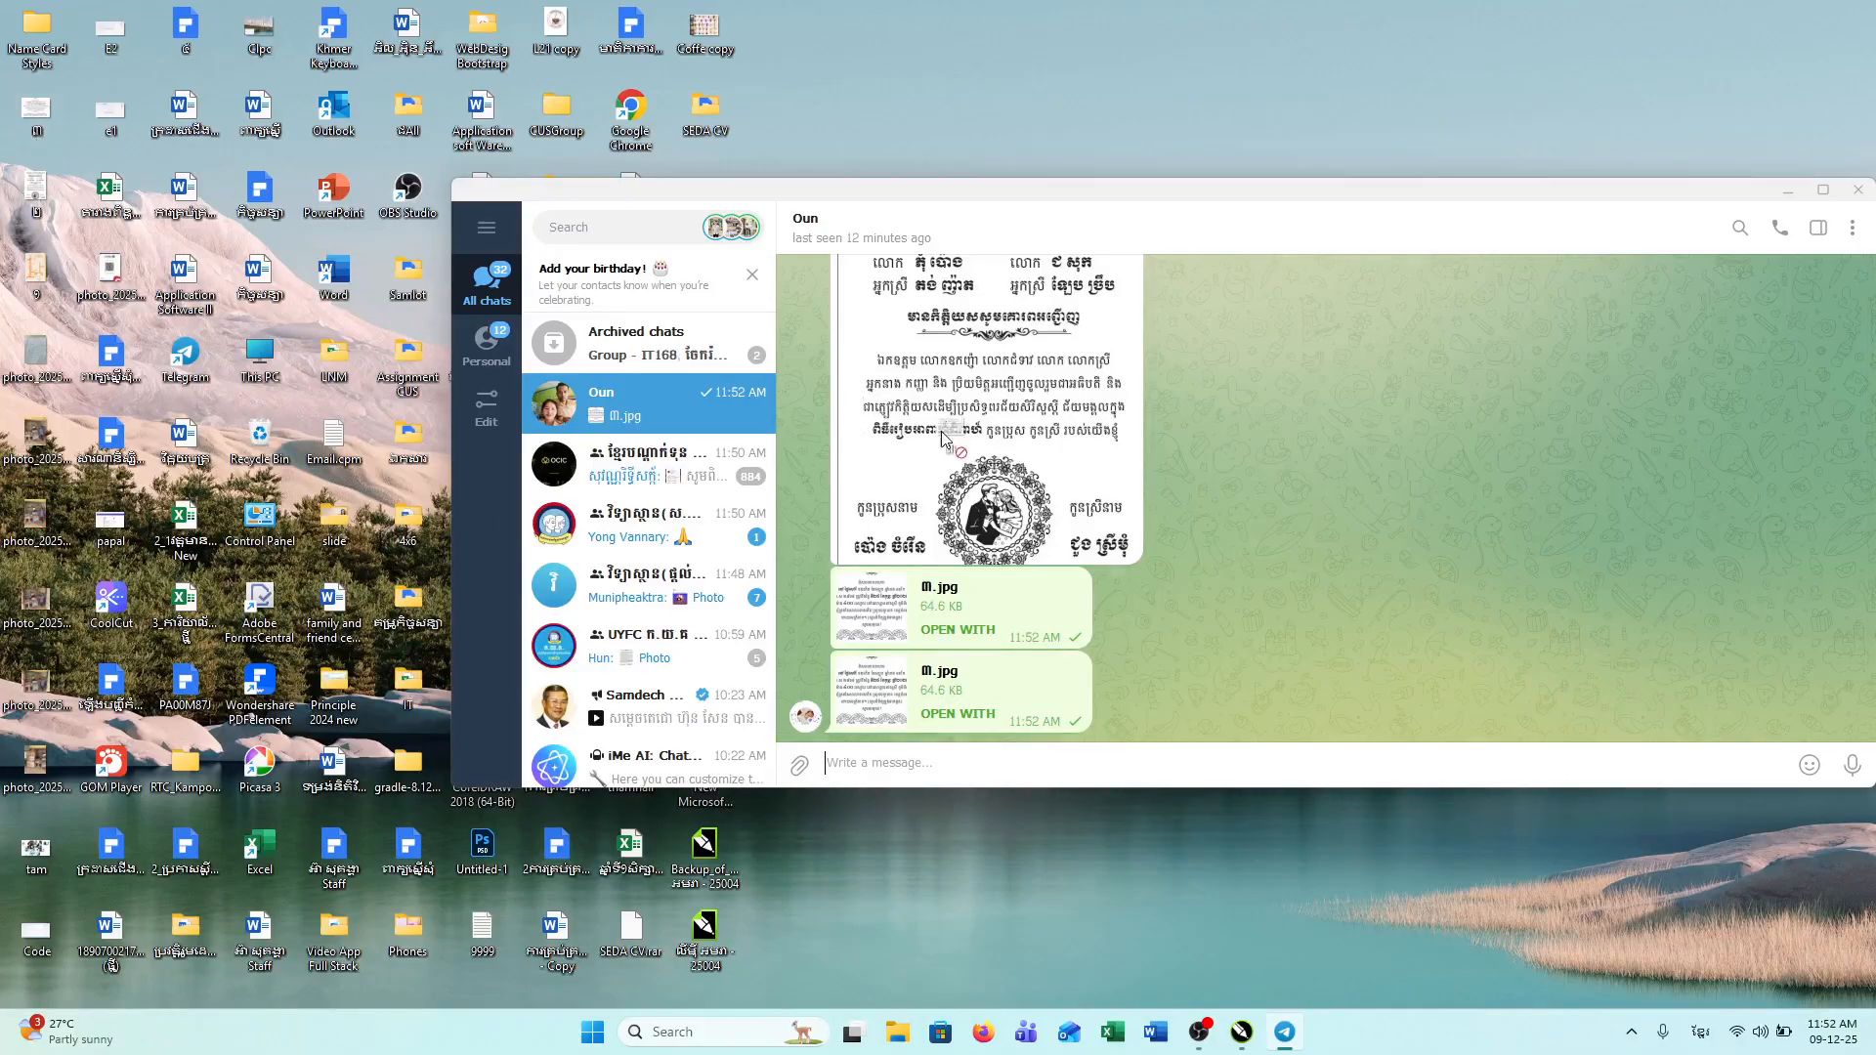
Step: Send the lower Khmer text block image as a compressed photo
drag(941, 431, 1074, 391)
click(1023, 594)
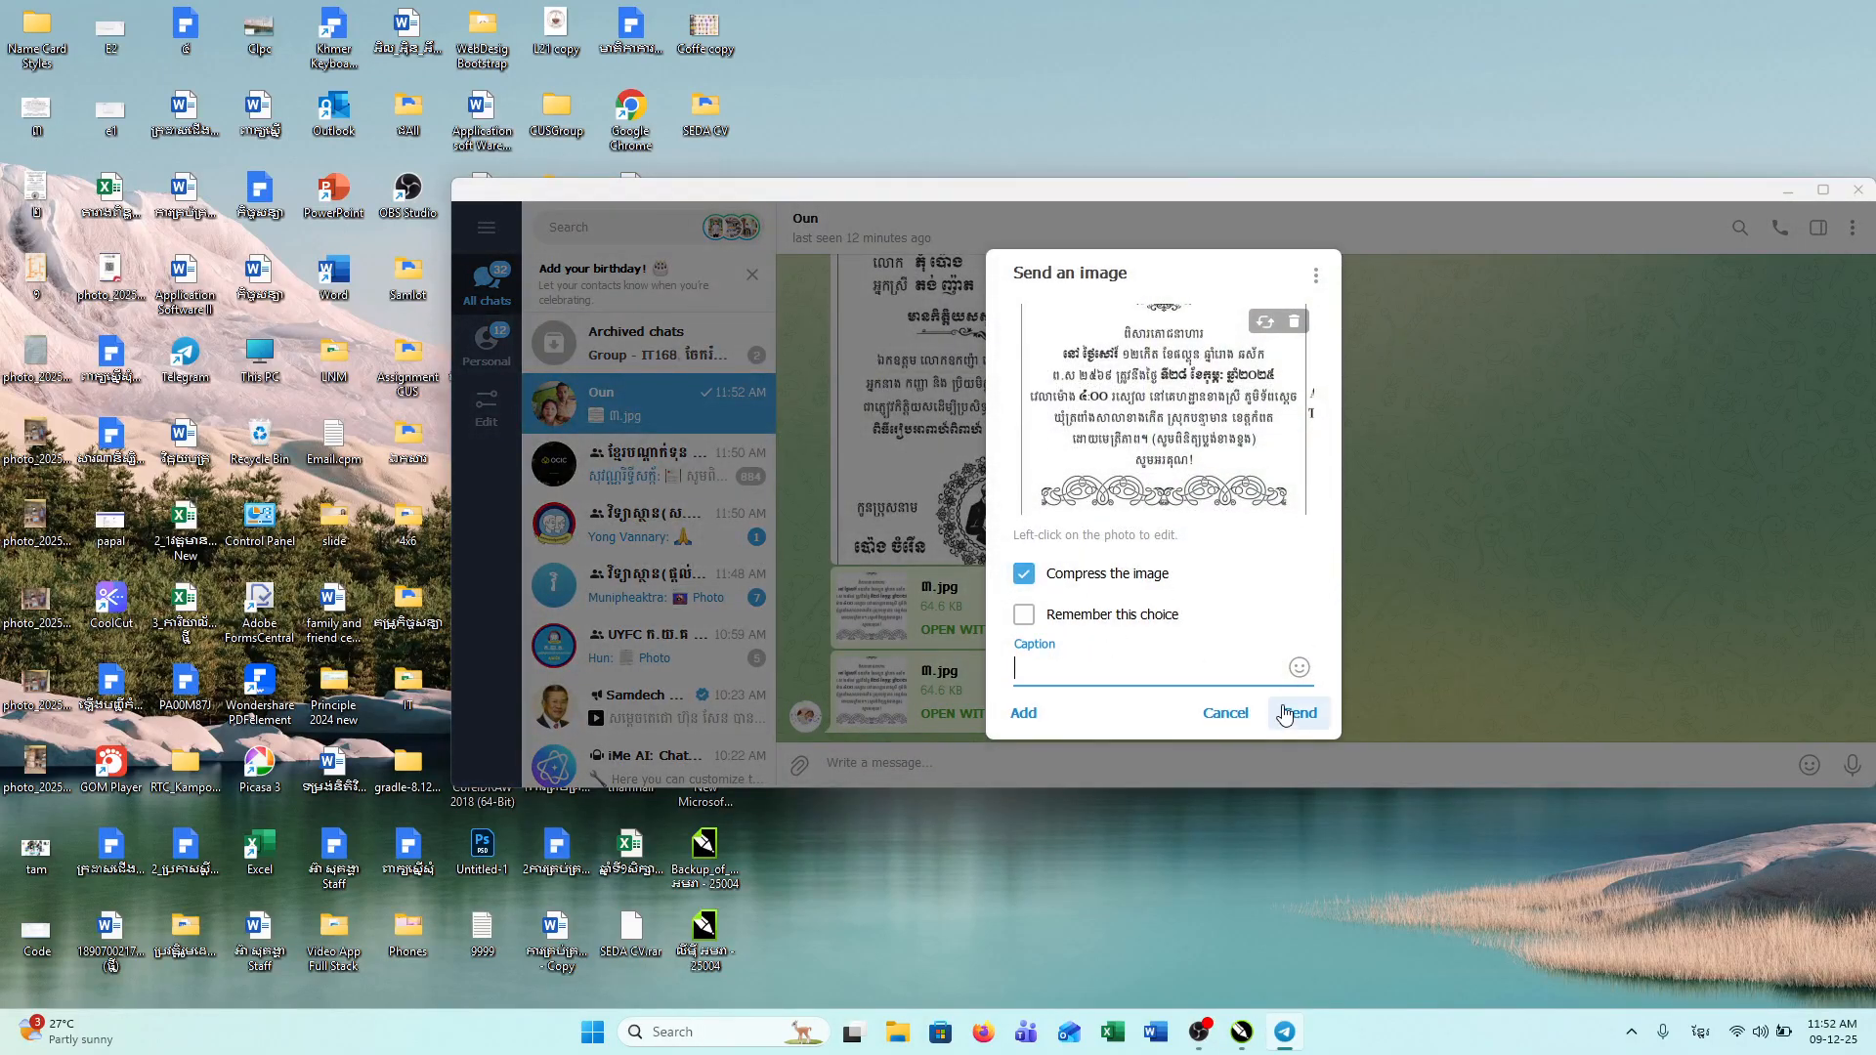
click(1286, 716)
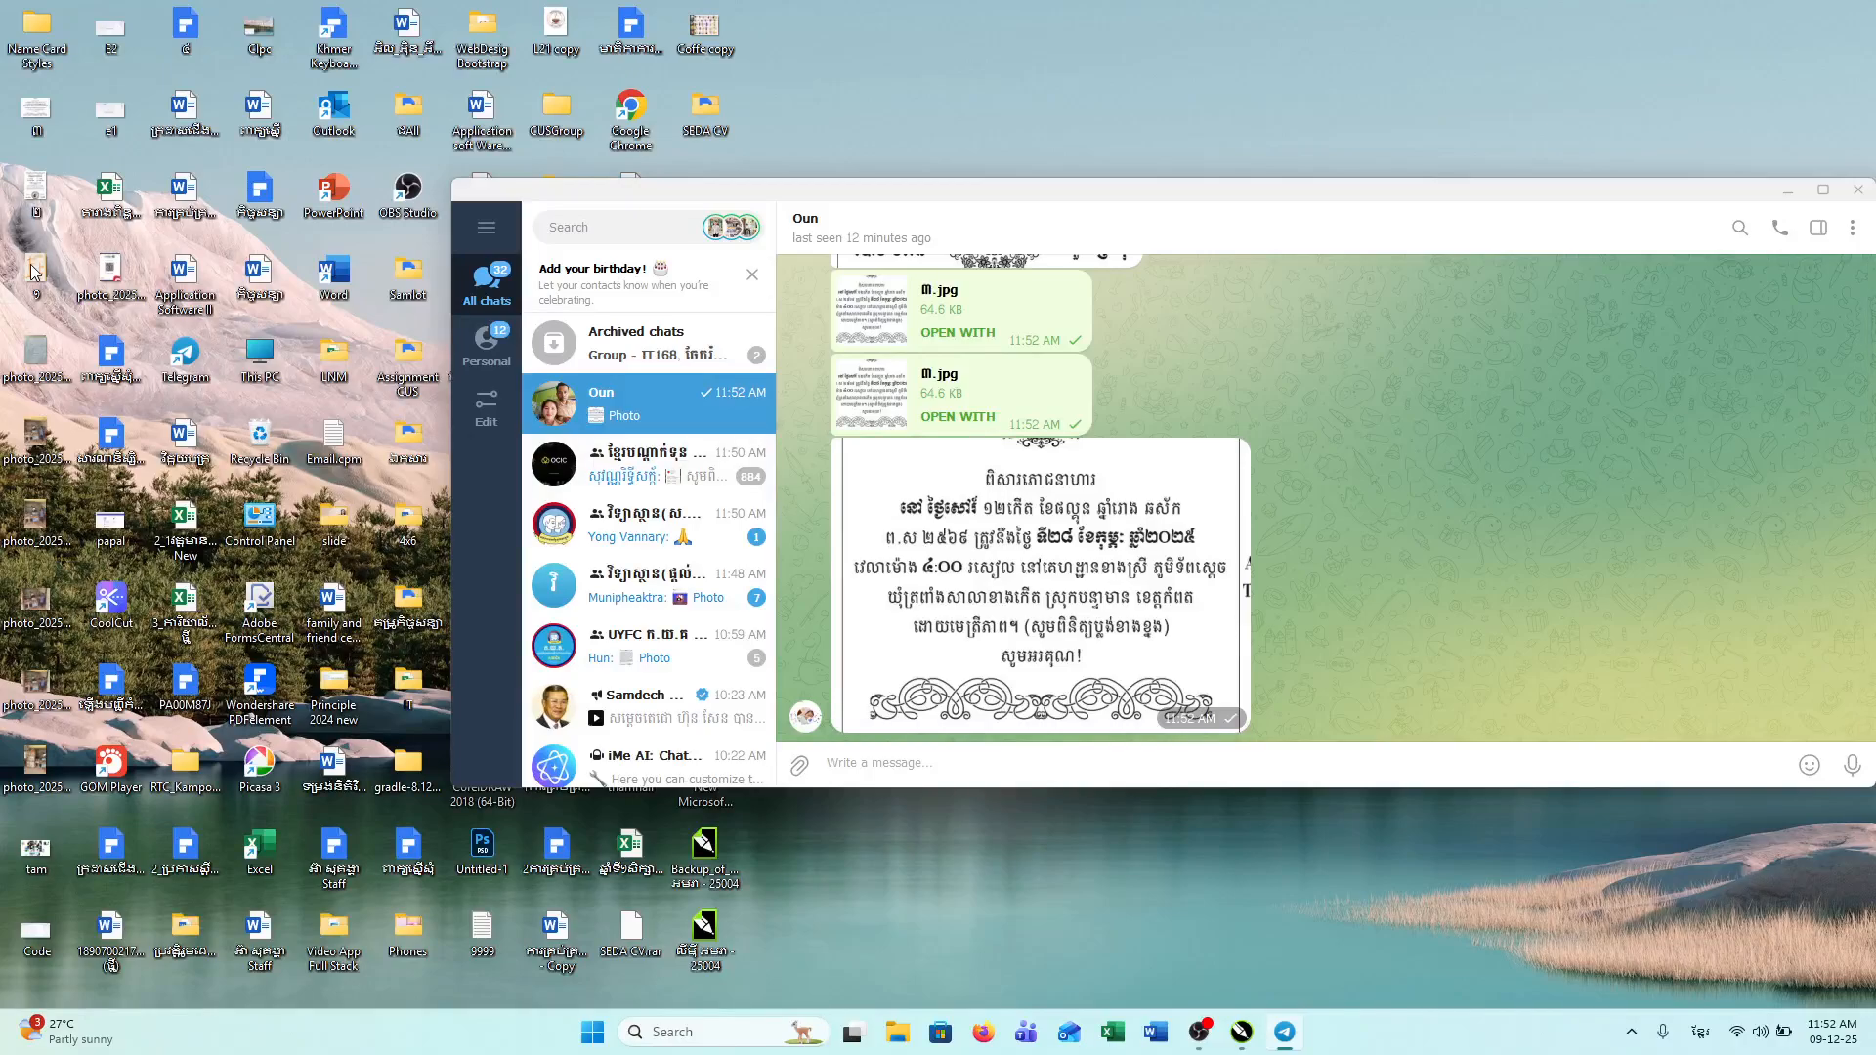
Step: Send the orange map as a compressed photo, then close Telegram
scroll(1019, 413, up, 10)
scroll(1019, 414, down, 4)
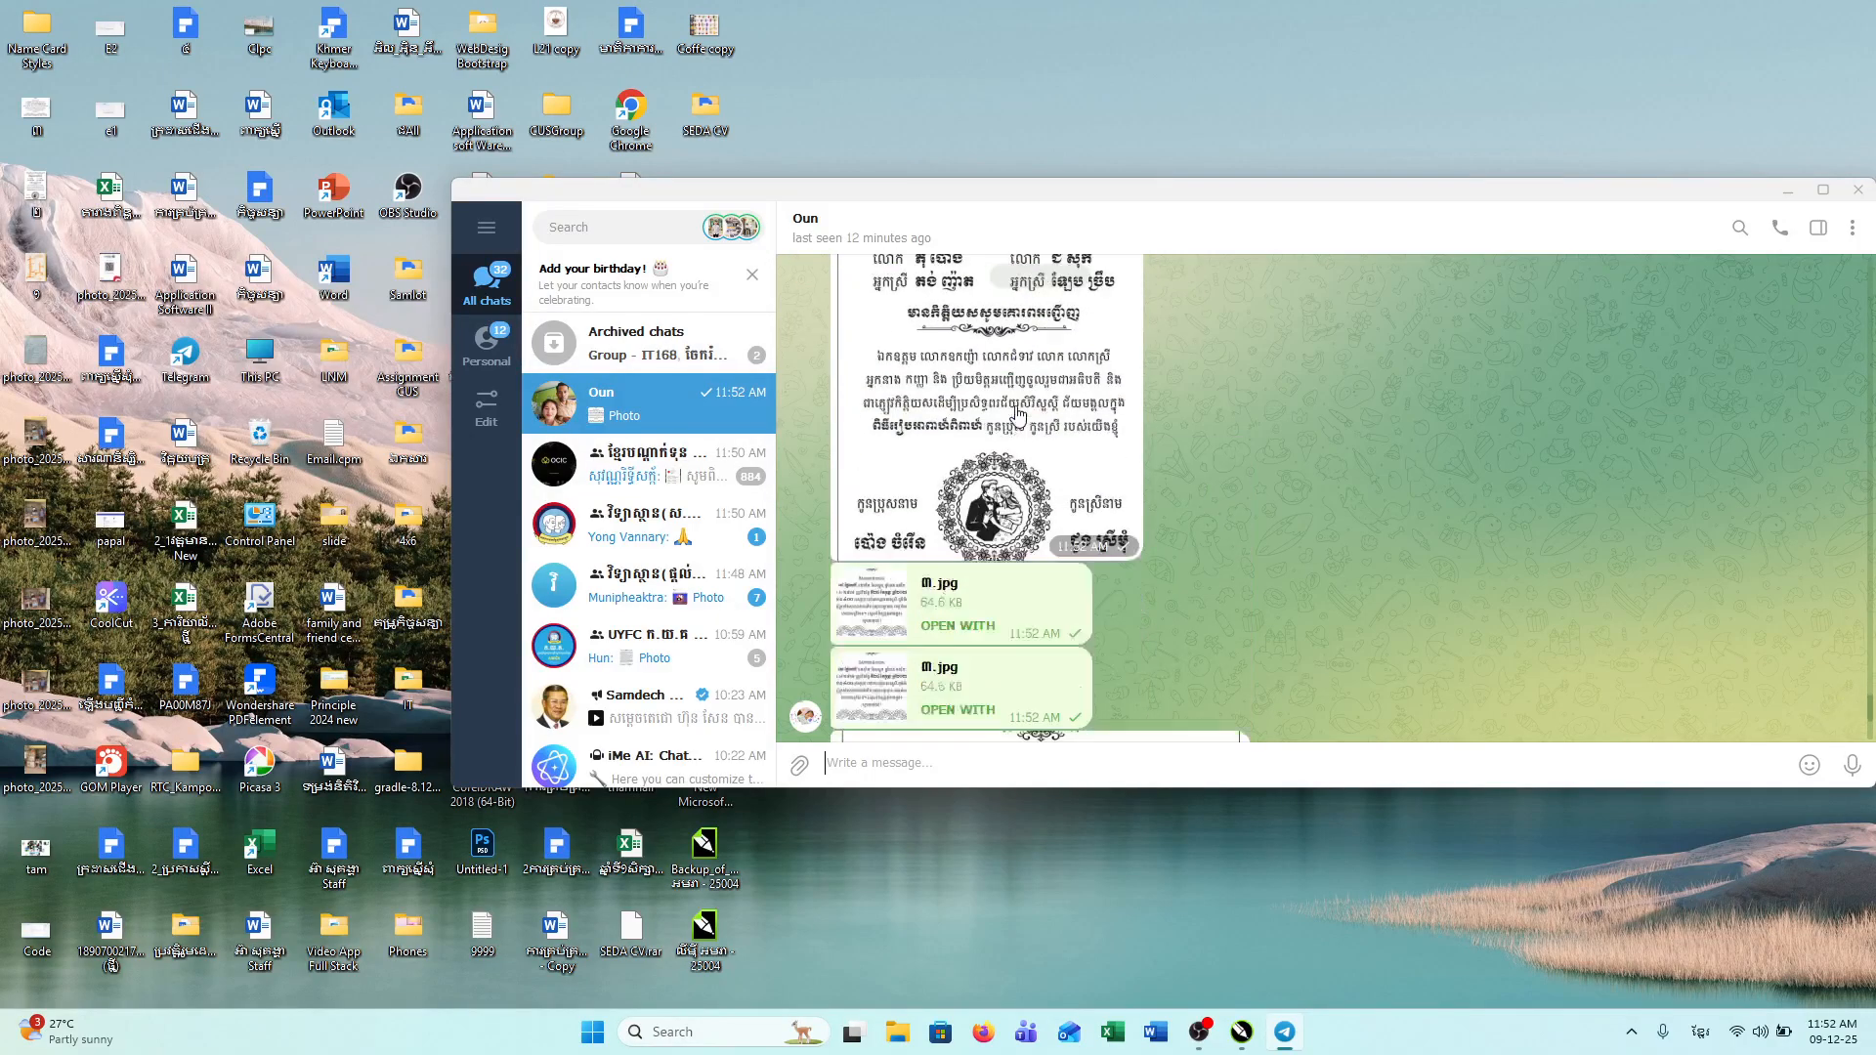
scroll(1018, 417, down, 1)
drag(36, 278, 1111, 536)
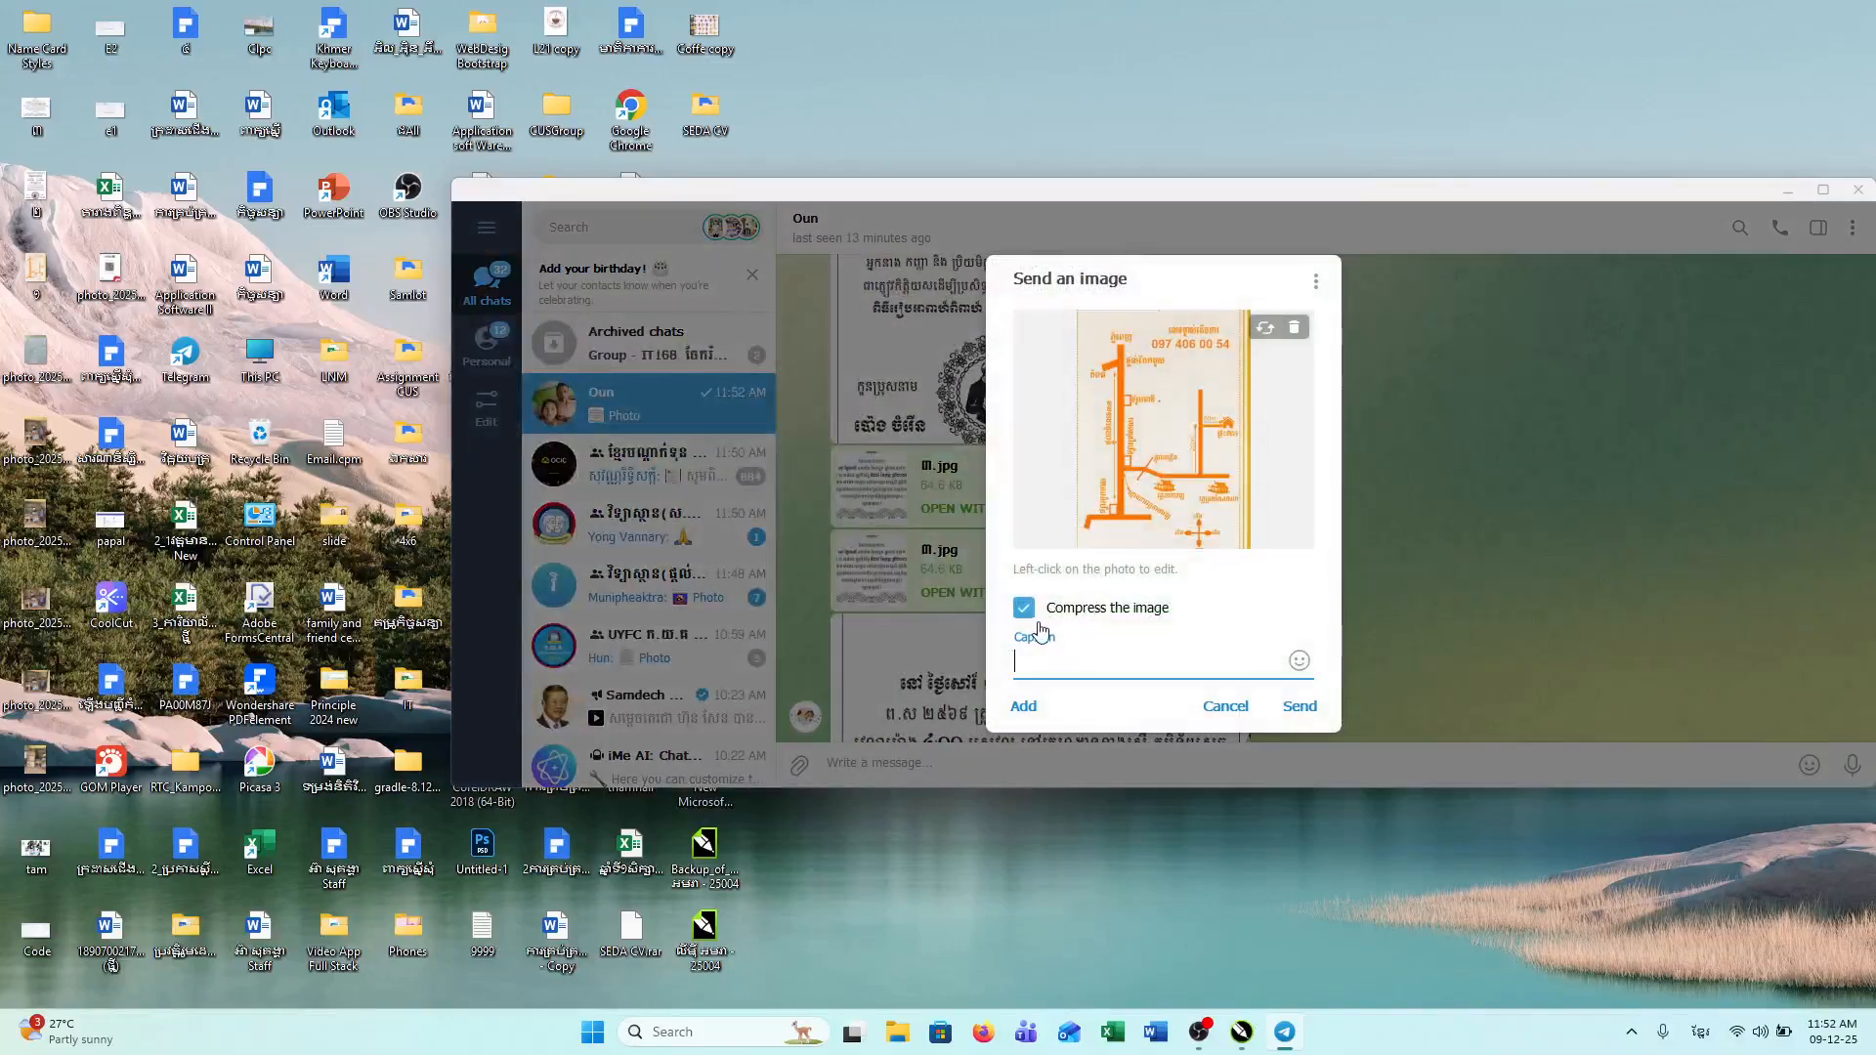
click(1300, 707)
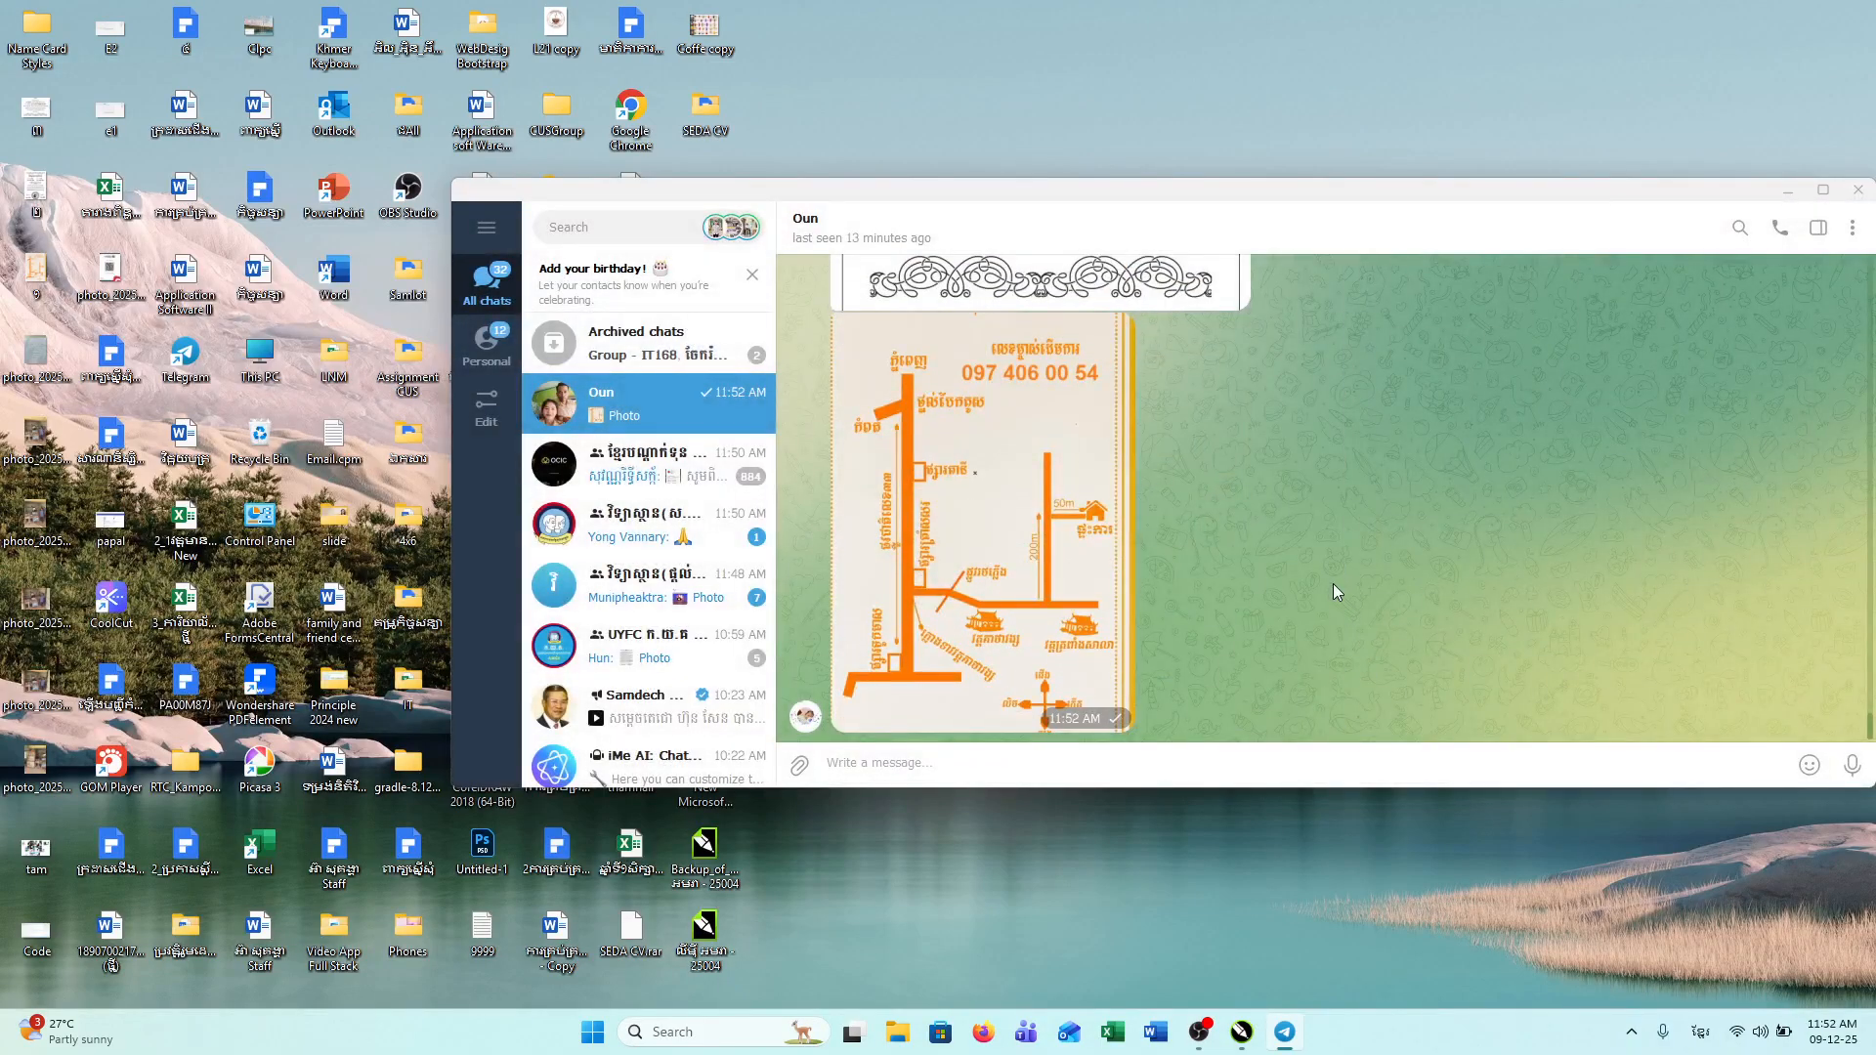
scroll(1333, 586, up, 10)
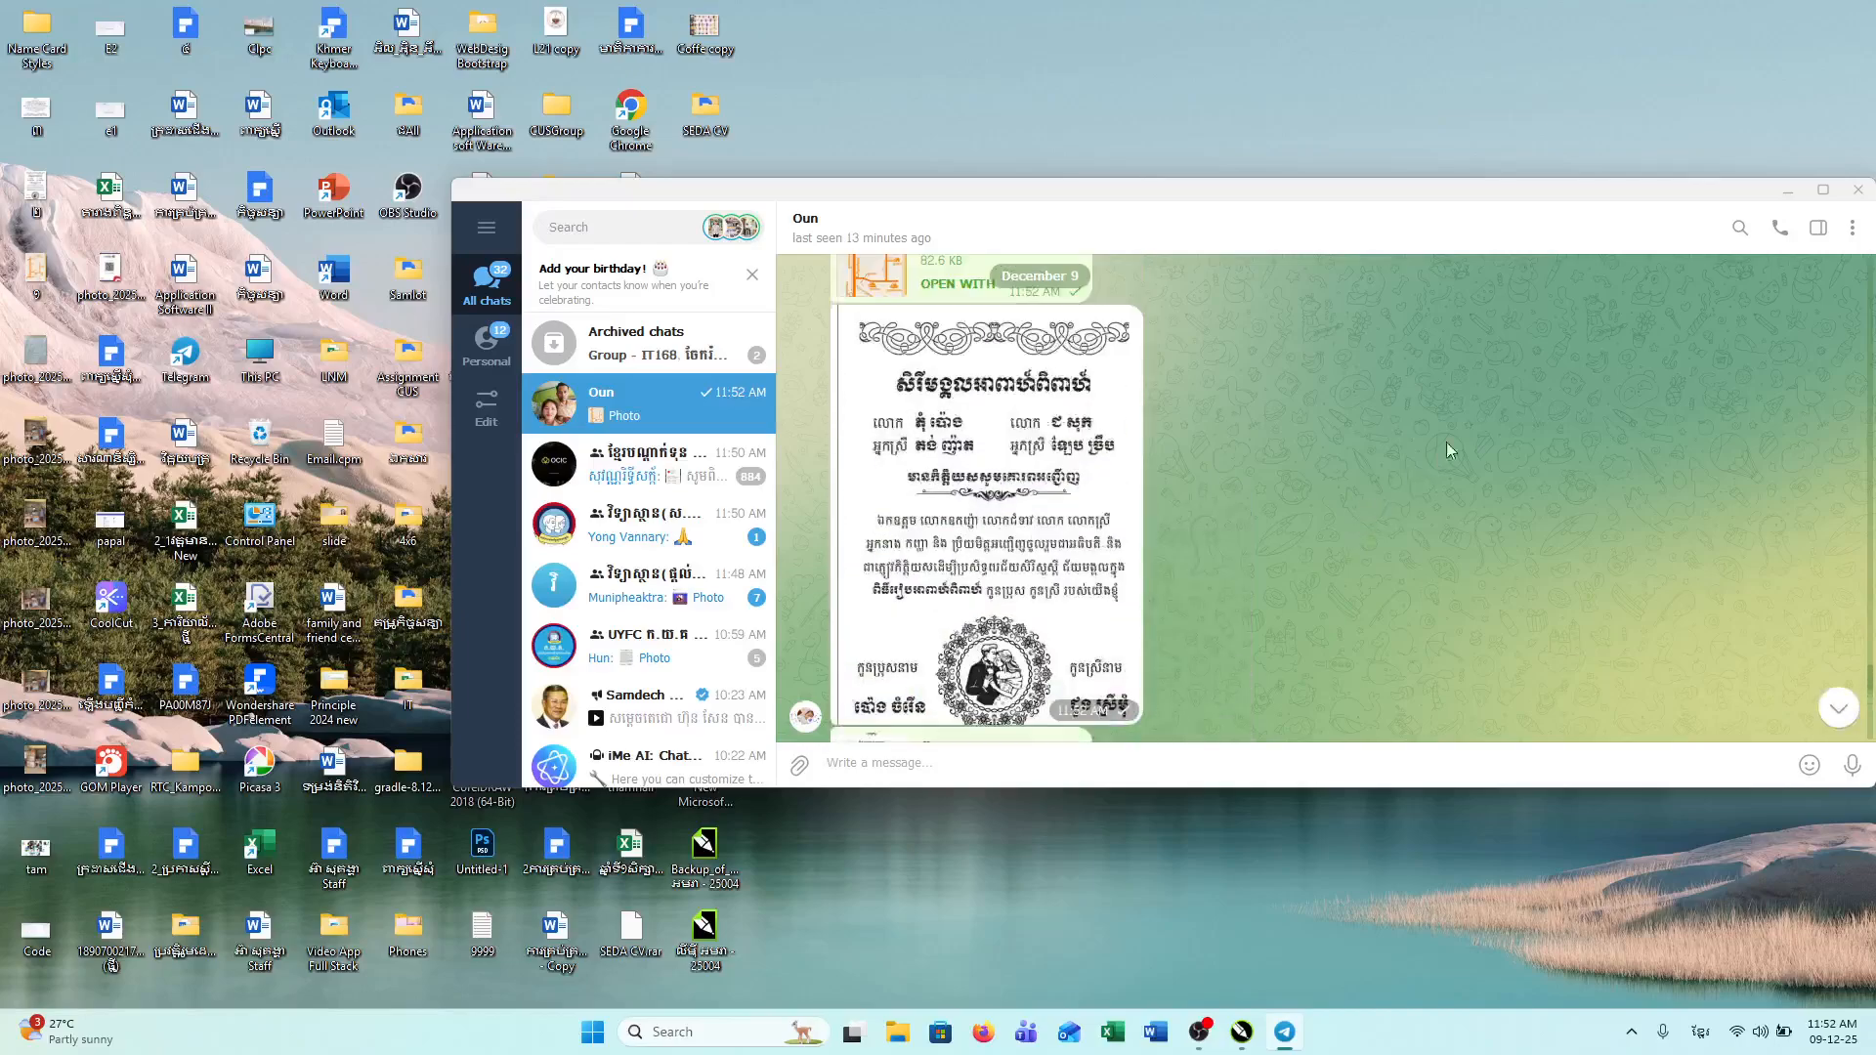
click(1857, 190)
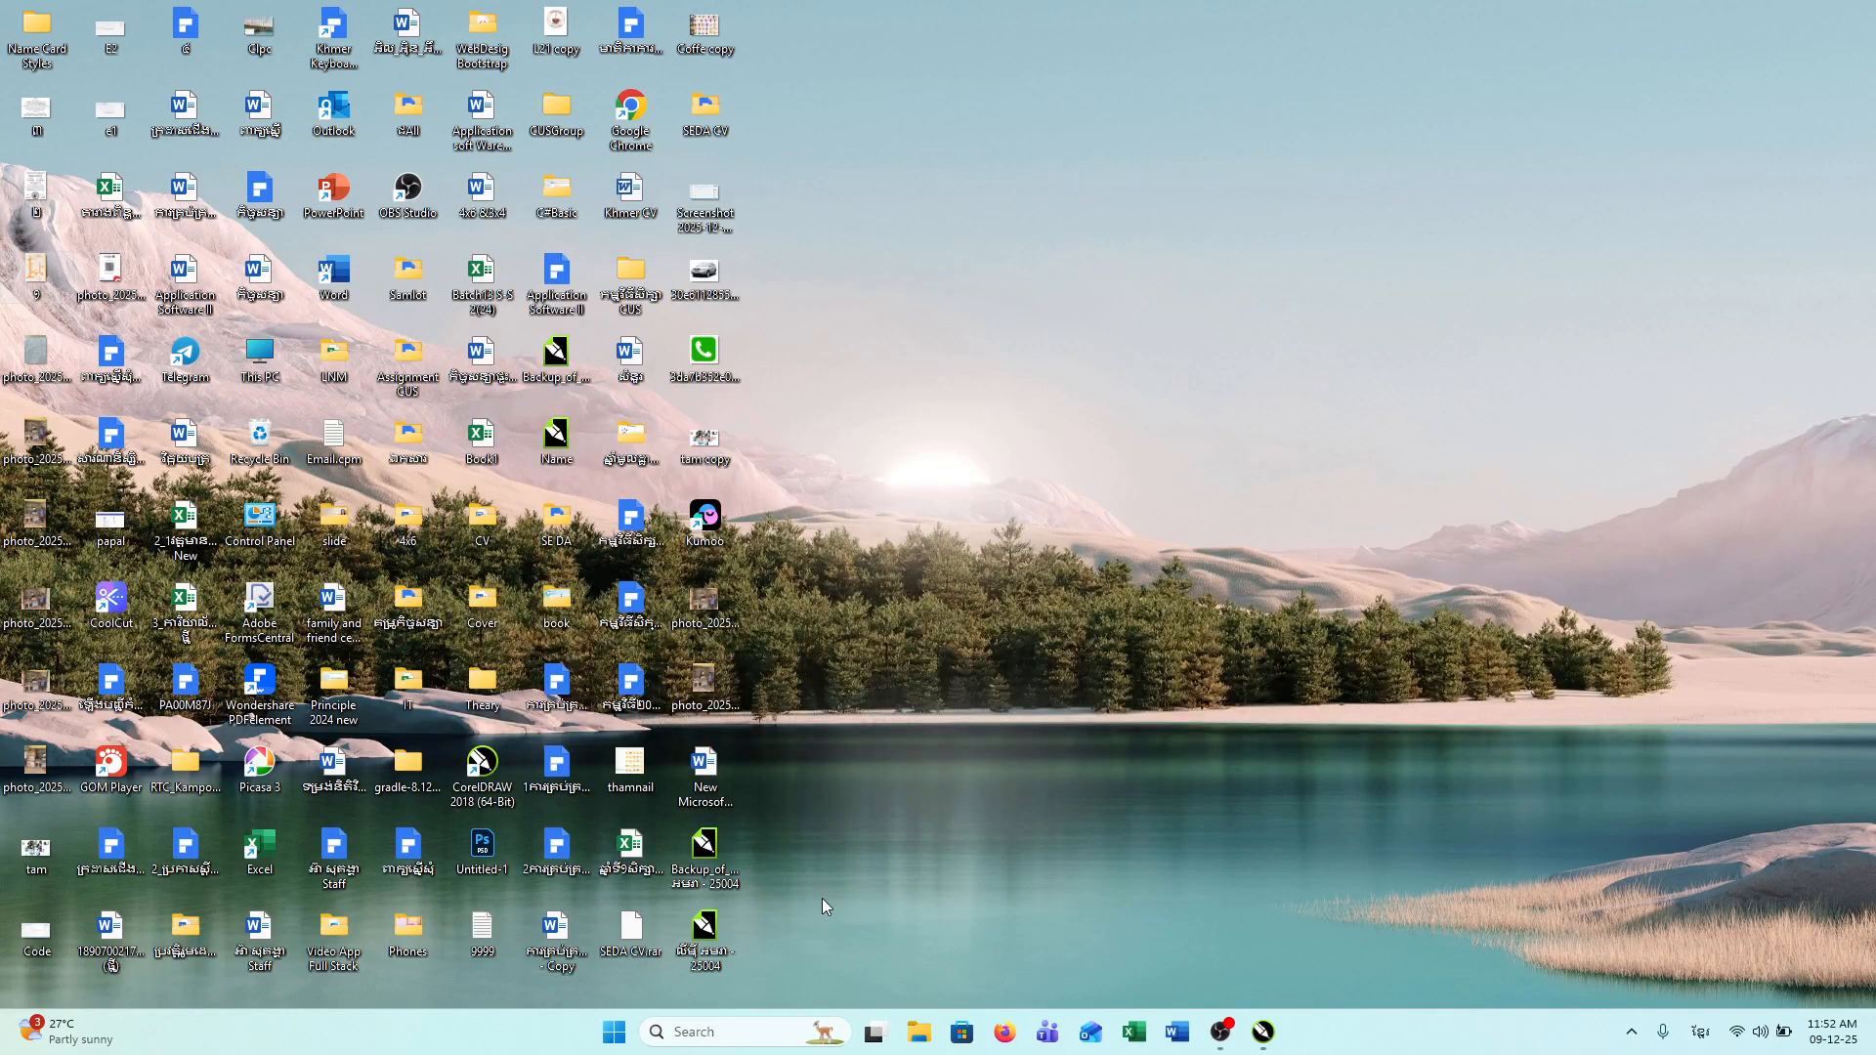